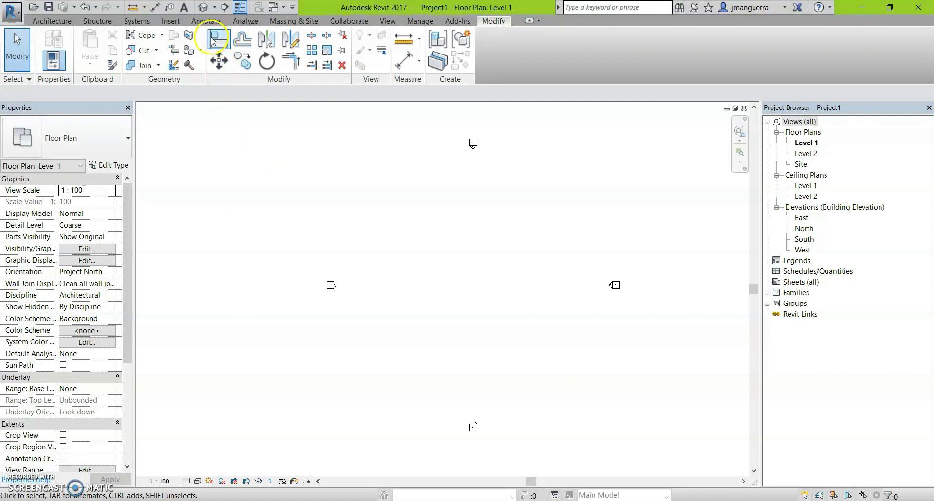
Step: Cancel the Align tool and switch to the Architecture ribbon tab
{"action": "left_click", "coordinate": [213, 42]}
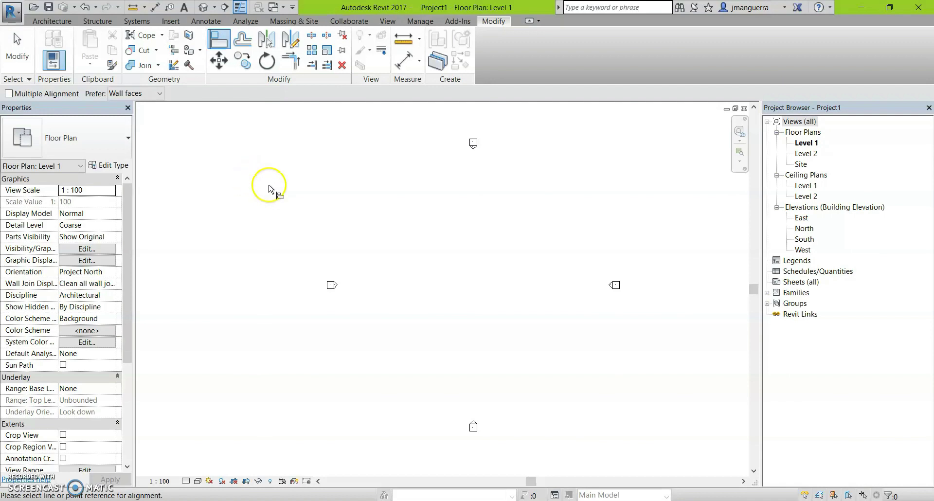
{"action": "key", "text": "Escape"}
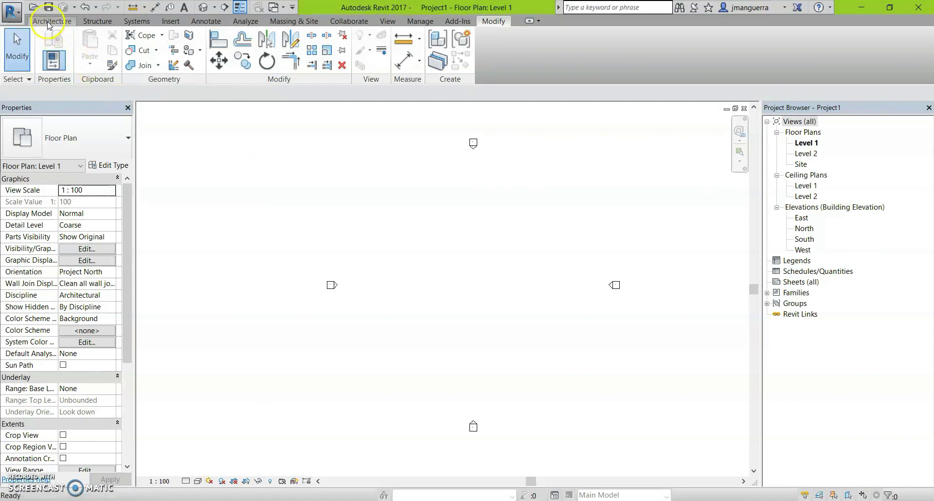
{"action": "left_click", "coordinate": [58, 24]}
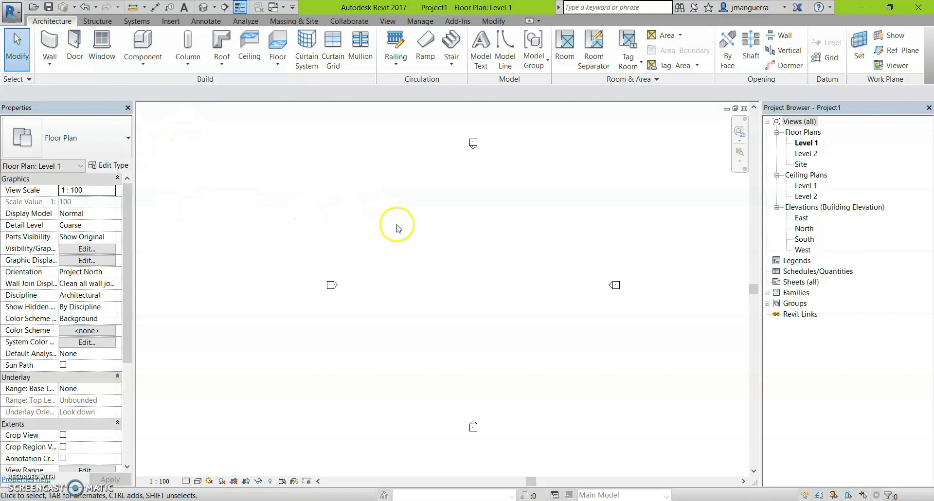
Step: Draw a 14000-long vertical wall on Level 1 with the Wall tool (WA)
{"action": "key", "text": "w"}
{"action": "key", "text": "a"}
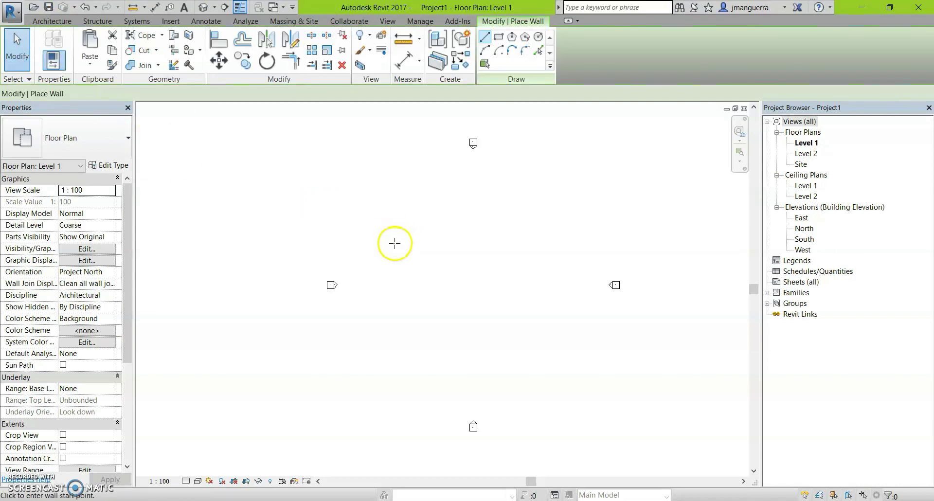
{"action": "scroll", "coordinate": [393, 244], "scroll_direction": "up", "scroll_amount": 2}
{"action": "scroll", "coordinate": [410, 265], "scroll_direction": "up", "scroll_amount": 2}
{"action": "left_click", "coordinate": [377, 212]}
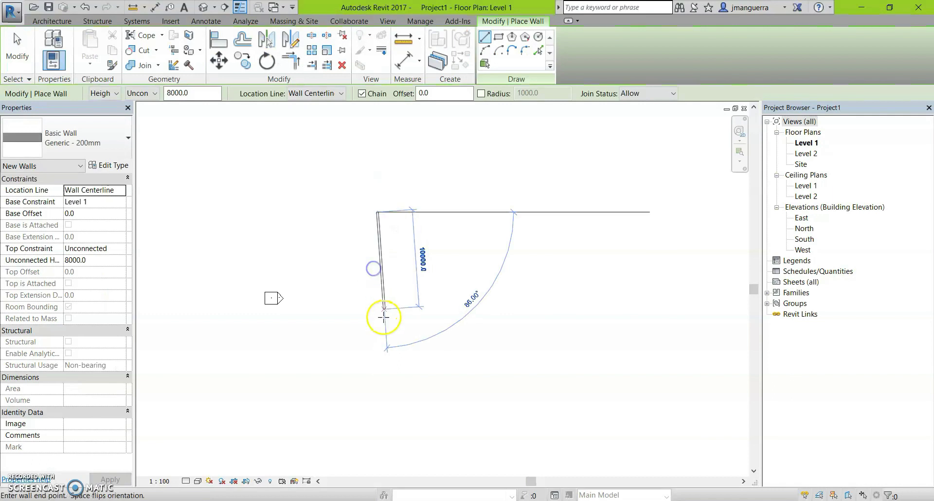
{"action": "left_click", "coordinate": [377, 348]}
{"action": "key", "text": "Escape"}
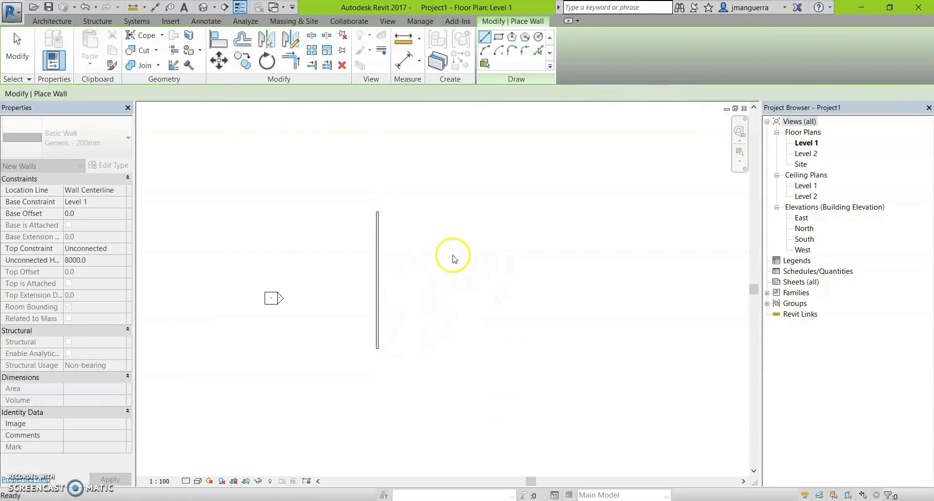
Step: Draw a separate 11000-long horizontal wall to the right of the vertical wall
{"action": "left_click", "coordinate": [415, 275]}
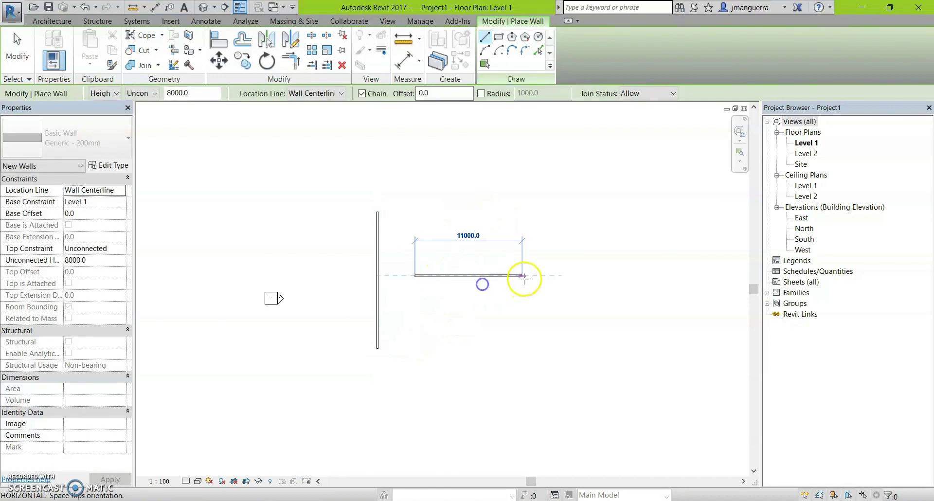
{"action": "left_click", "coordinate": [551, 276]}
{"action": "key", "text": "Escape"}
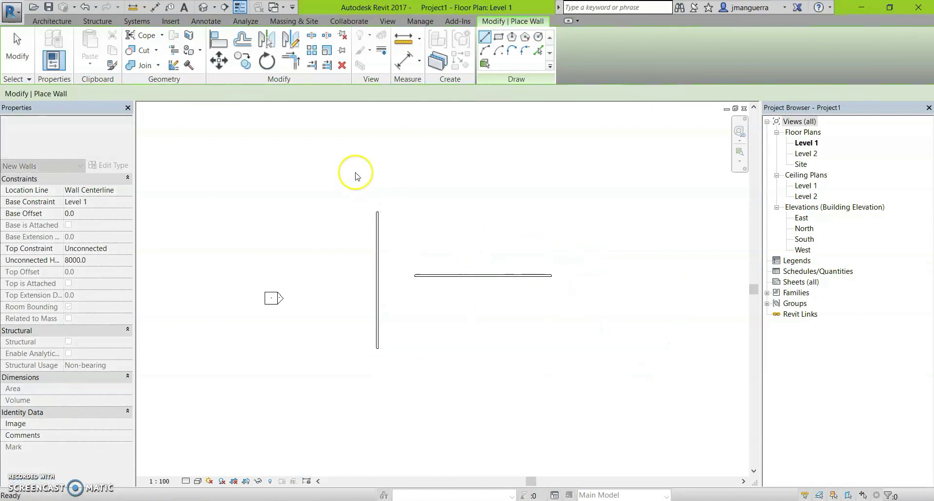
{"action": "key", "text": "Escape"}
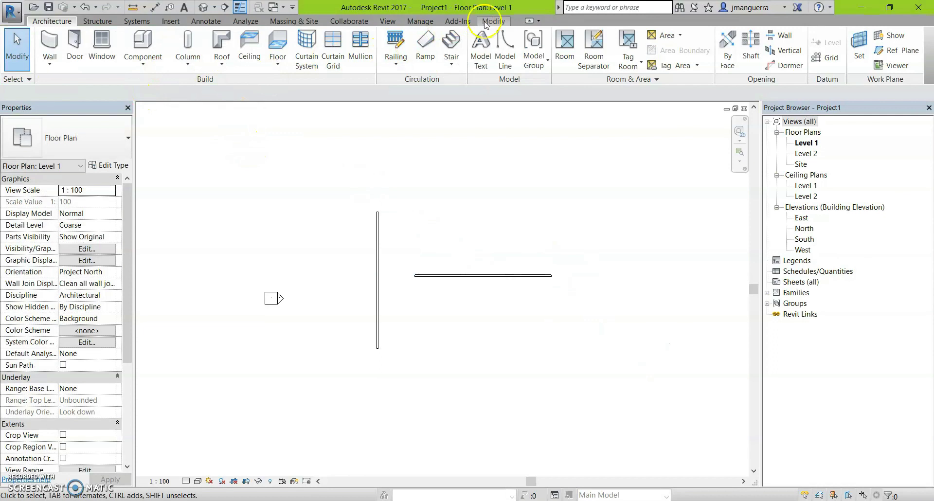
Step: Switch to the Modify tab and start the Align tool (AL)
{"action": "left_click", "coordinate": [486, 22]}
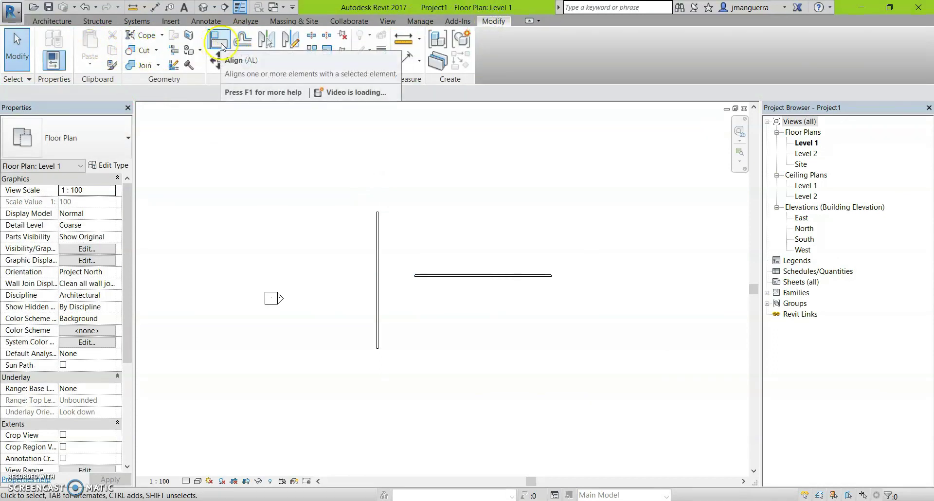
{"action": "mouse_move", "coordinate": [218, 41]}
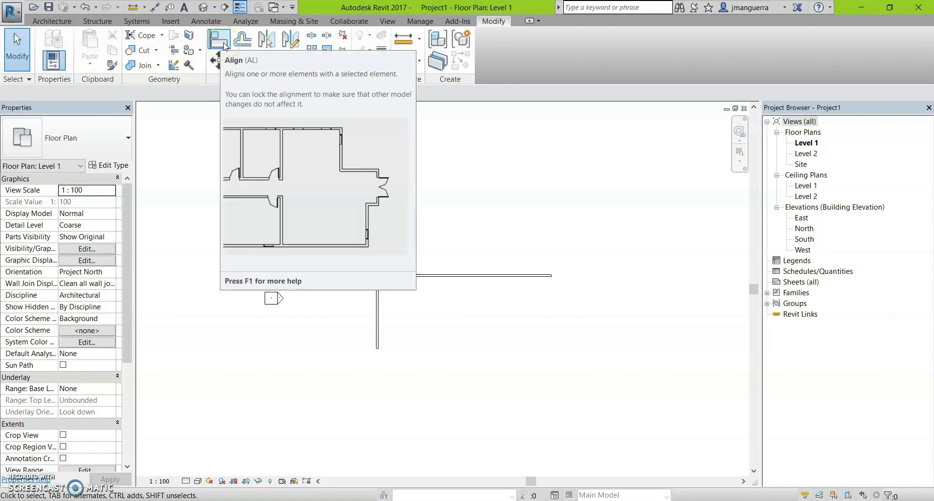
{"action": "left_click", "coordinate": [219, 40]}
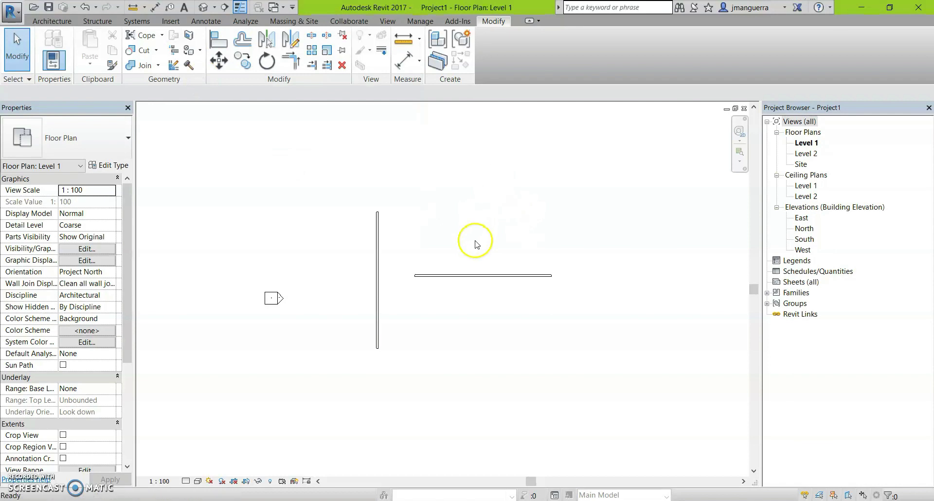
{"action": "key", "text": "a"}
{"action": "key", "text": "l"}
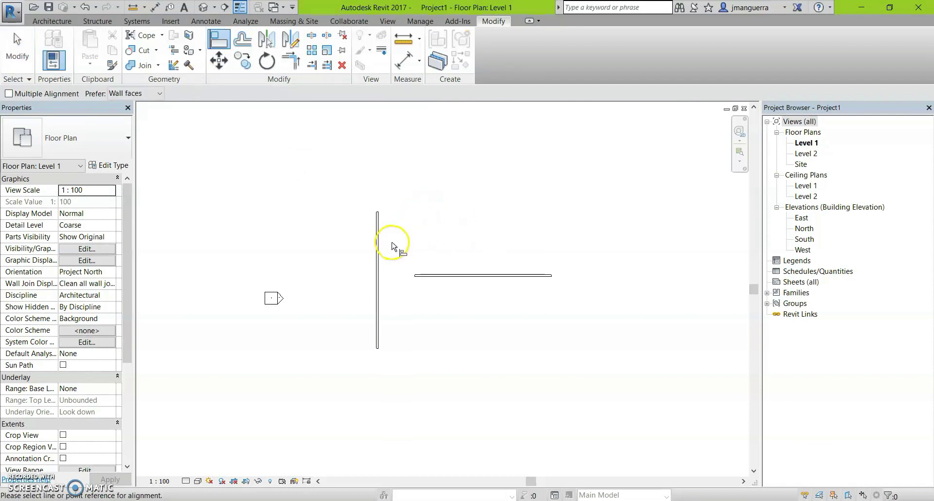
{"action": "scroll", "coordinate": [394, 253], "scroll_direction": "up", "scroll_amount": 2}
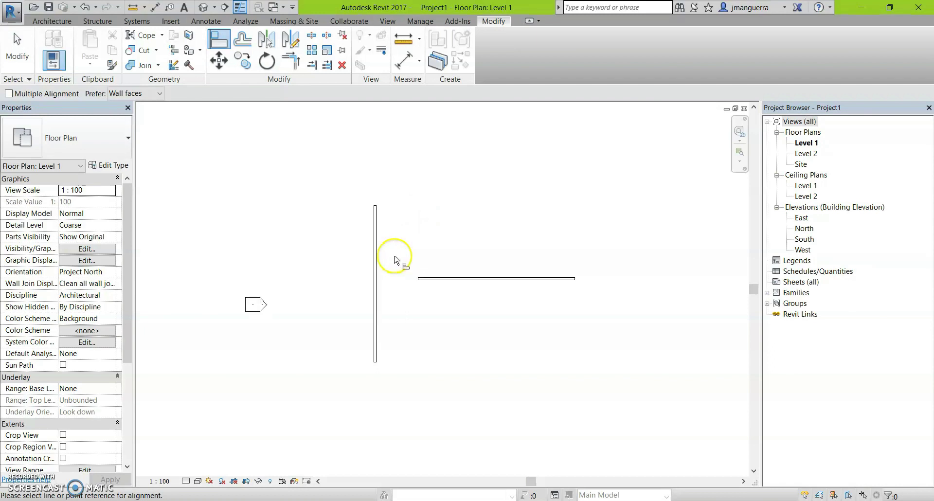
{"action": "scroll", "coordinate": [396, 266], "scroll_direction": "up", "scroll_amount": 2}
{"action": "scroll", "coordinate": [396, 267], "scroll_direction": "up", "scroll_amount": 1}
{"action": "scroll", "coordinate": [397, 266], "scroll_direction": "up", "scroll_amount": 1}
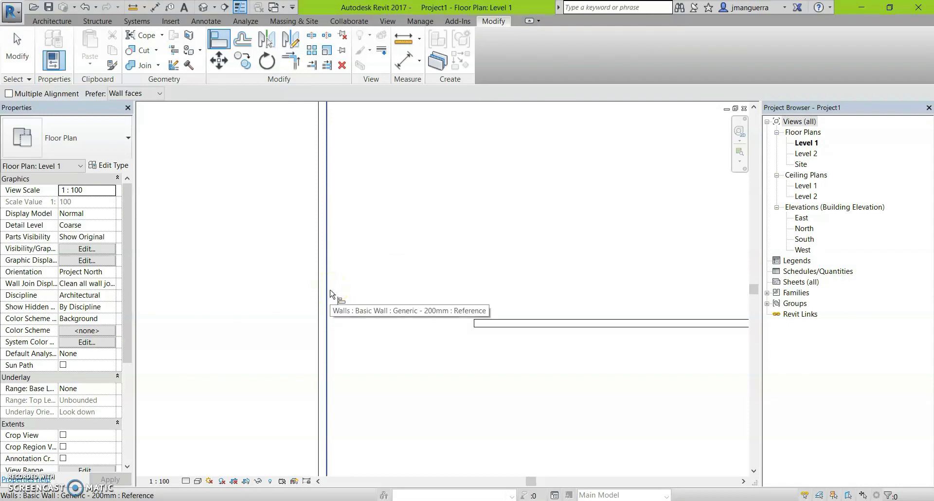
Step: Align the horizontal wall's left end to the vertical wall's face, forming a T junction
{"action": "left_click", "coordinate": [331, 292]}
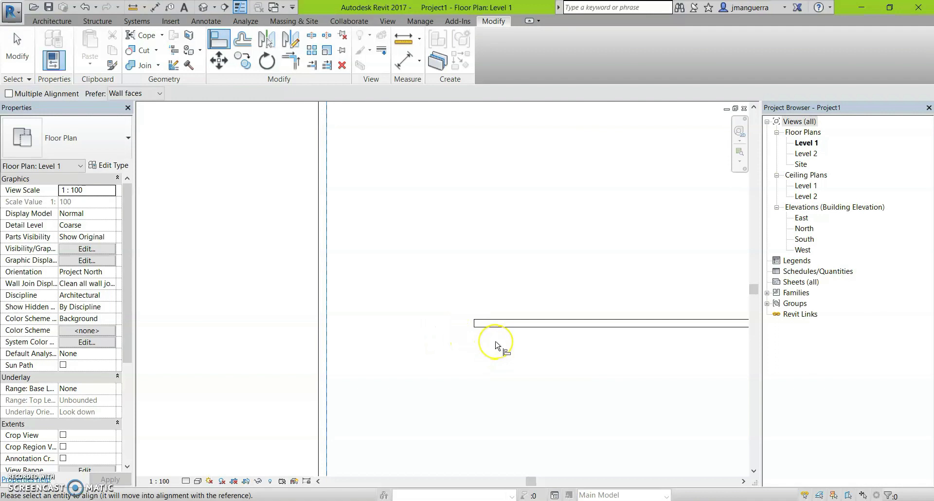
{"action": "left_click", "coordinate": [477, 336]}
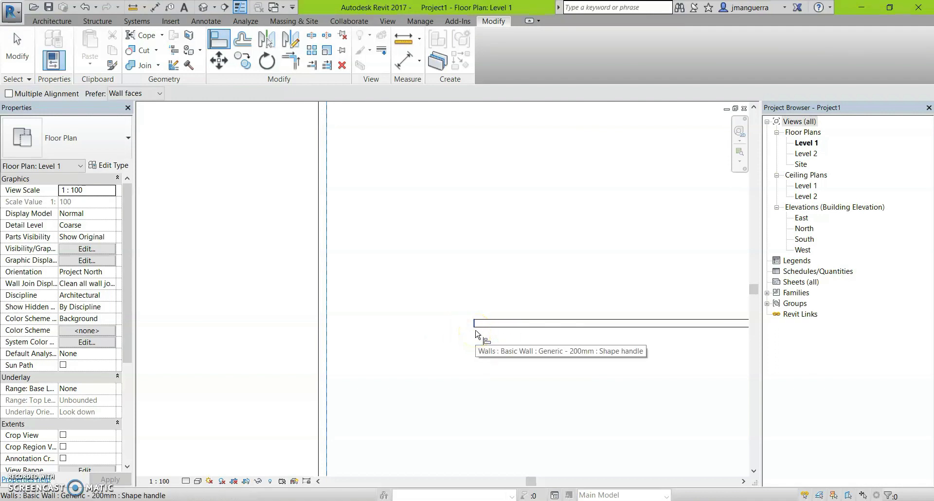
{"action": "left_click", "coordinate": [475, 330]}
{"action": "left_click", "coordinate": [393, 306]}
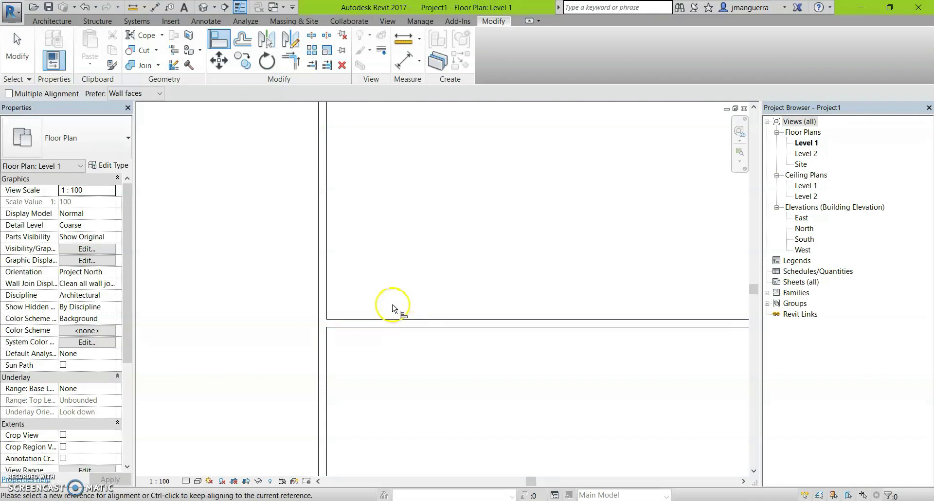
{"action": "scroll", "coordinate": [404, 298], "scroll_direction": "down", "scroll_amount": 1}
{"action": "scroll", "coordinate": [407, 298], "scroll_direction": "down", "scroll_amount": 1}
{"action": "scroll", "coordinate": [406, 298], "scroll_direction": "down", "scroll_amount": 2}
{"action": "scroll", "coordinate": [418, 277], "scroll_direction": "down", "scroll_amount": 1}
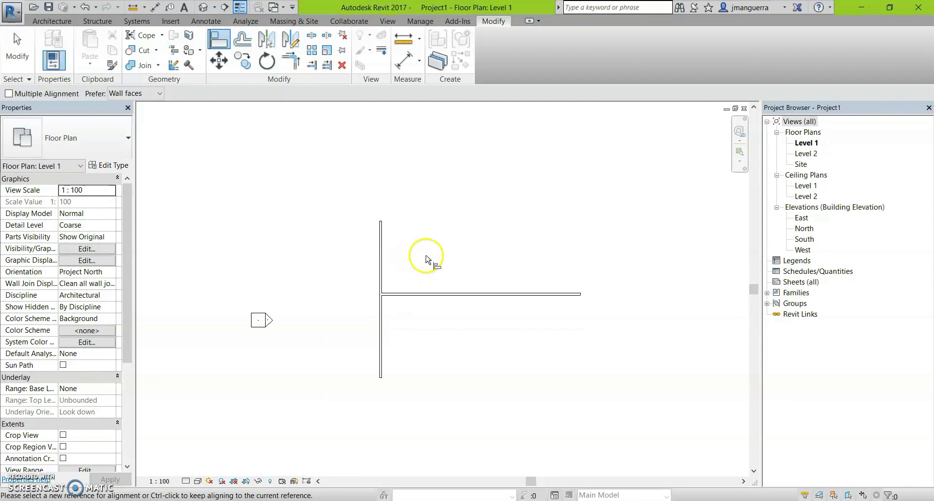
{"action": "scroll", "coordinate": [435, 254], "scroll_direction": "down", "scroll_amount": 1, "text": "shift"}
{"action": "key", "text": "Escape"}
{"action": "scroll", "coordinate": [389, 214], "scroll_direction": "up", "scroll_amount": 1}
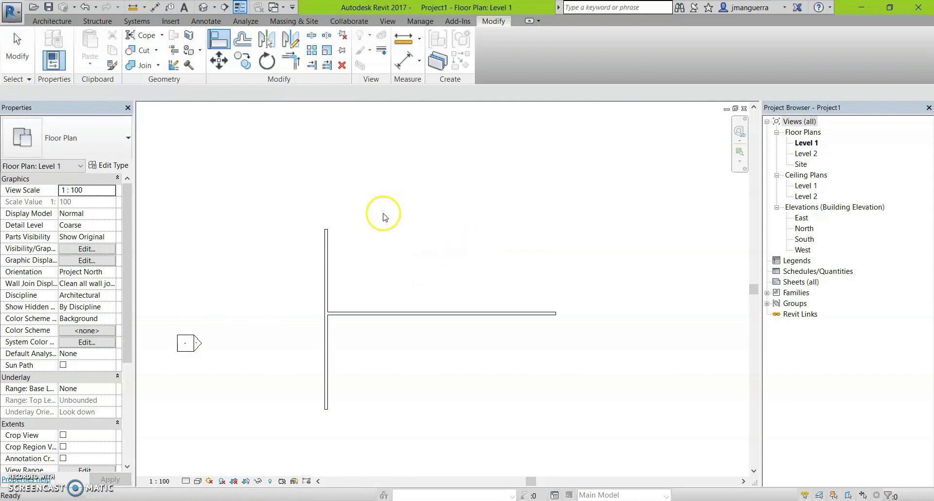
{"action": "key", "text": "Escape"}
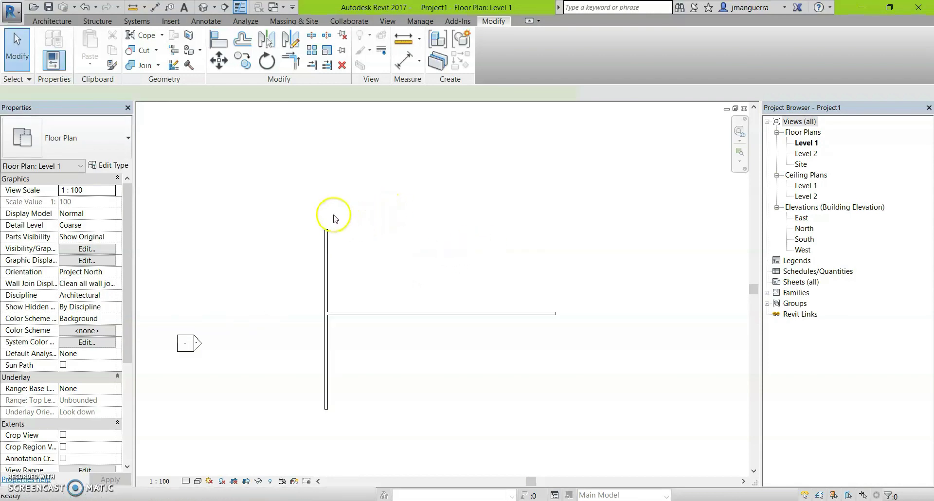
Step: Draw two parallel vertical detail lines (DL) side by side above the horizontal wall
{"action": "key", "text": "d"}
{"action": "key", "text": "l"}
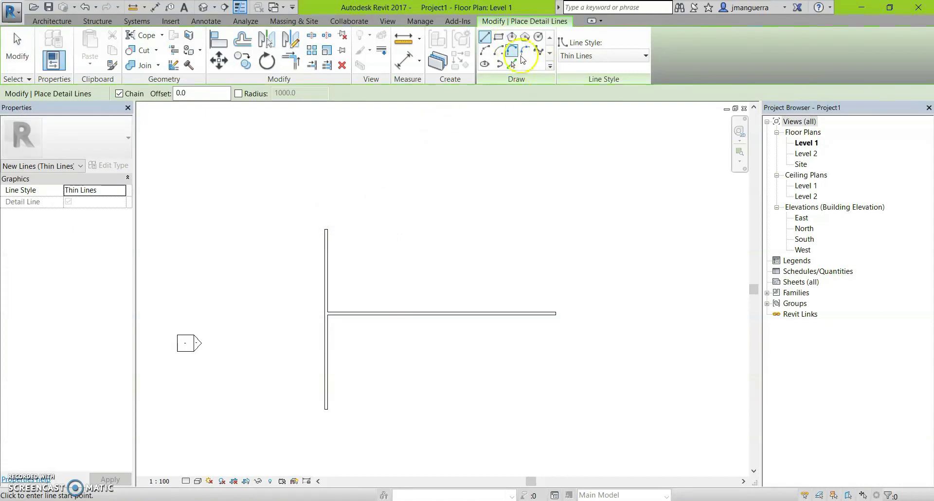
{"action": "left_click", "coordinate": [382, 175]}
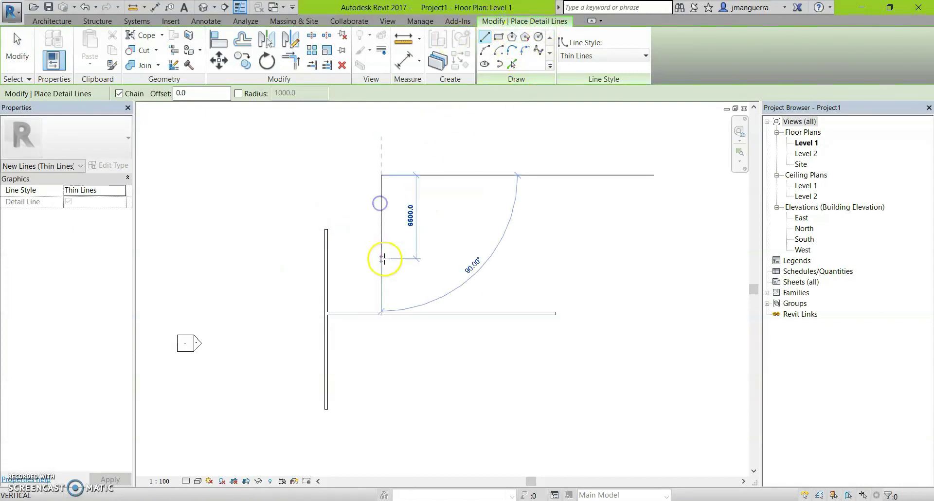
{"action": "left_click", "coordinate": [384, 259]}
{"action": "key", "text": "Escape"}
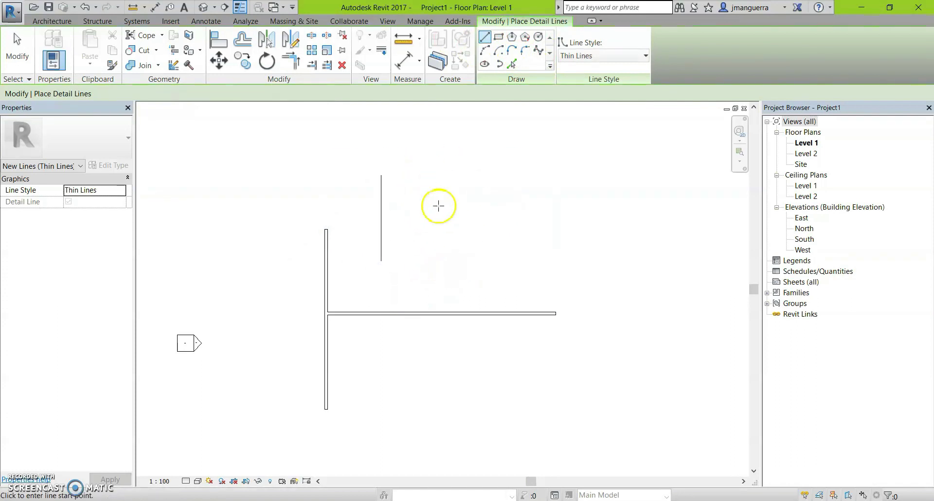
{"action": "left_click", "coordinate": [444, 175]}
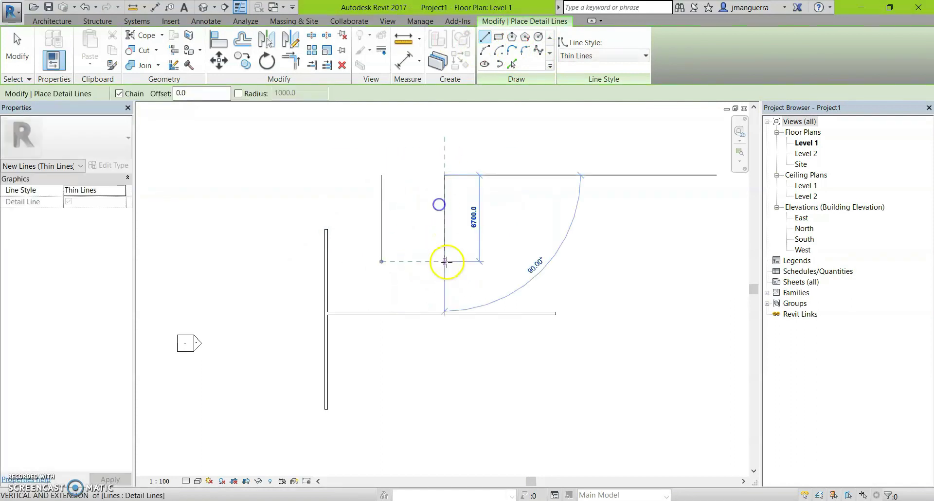
{"action": "left_click", "coordinate": [444, 261]}
{"action": "key", "text": "Escape"}
{"action": "key", "text": "Escape"}
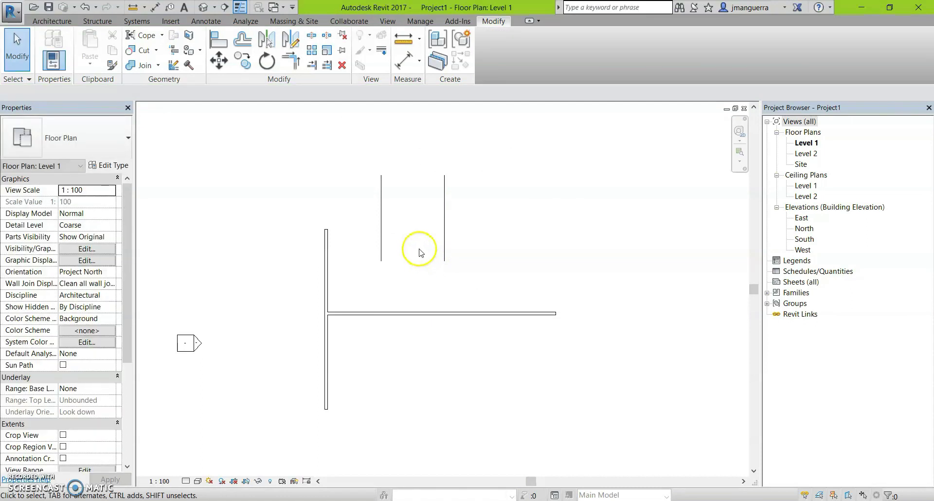
{"action": "key", "text": "a"}
{"action": "key", "text": "l"}
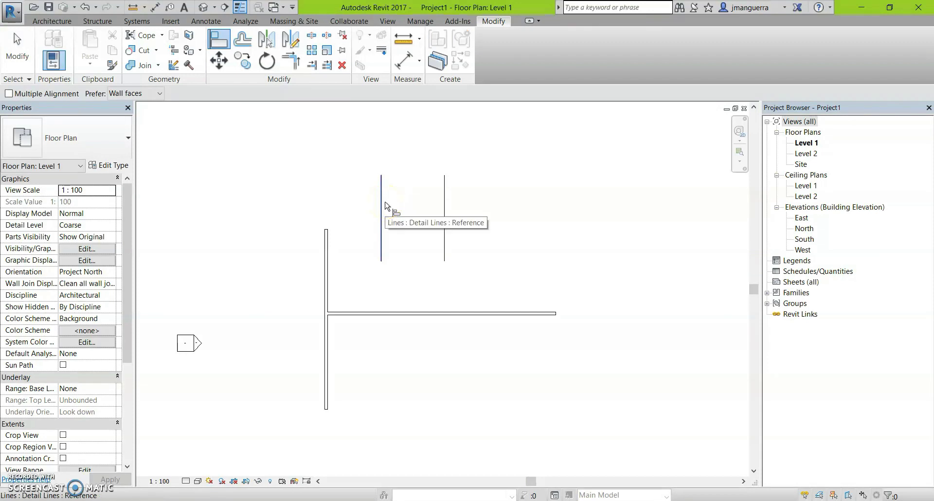
Step: Align the right detail line onto the left one so they coincide
{"action": "left_click", "coordinate": [383, 204]}
{"action": "left_click", "coordinate": [449, 207]}
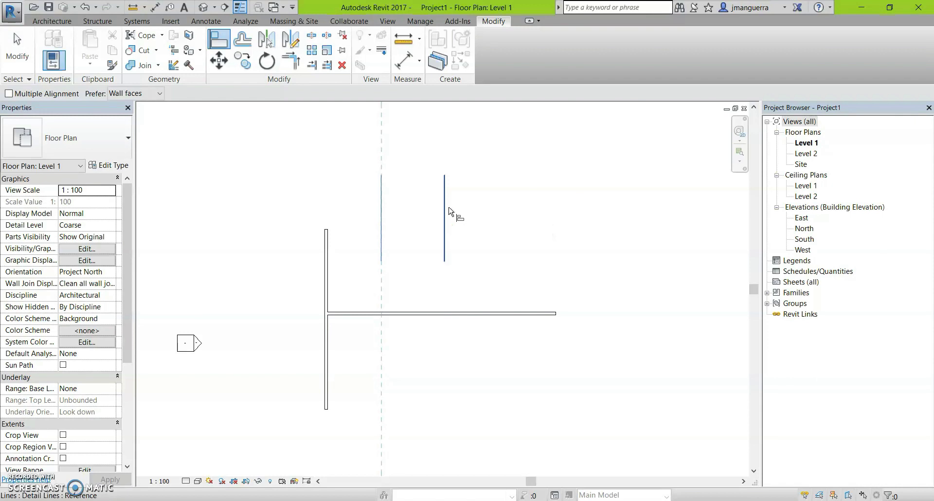
{"action": "left_click", "coordinate": [382, 207]}
{"action": "left_click", "coordinate": [447, 205]}
{"action": "left_click", "coordinate": [445, 206]}
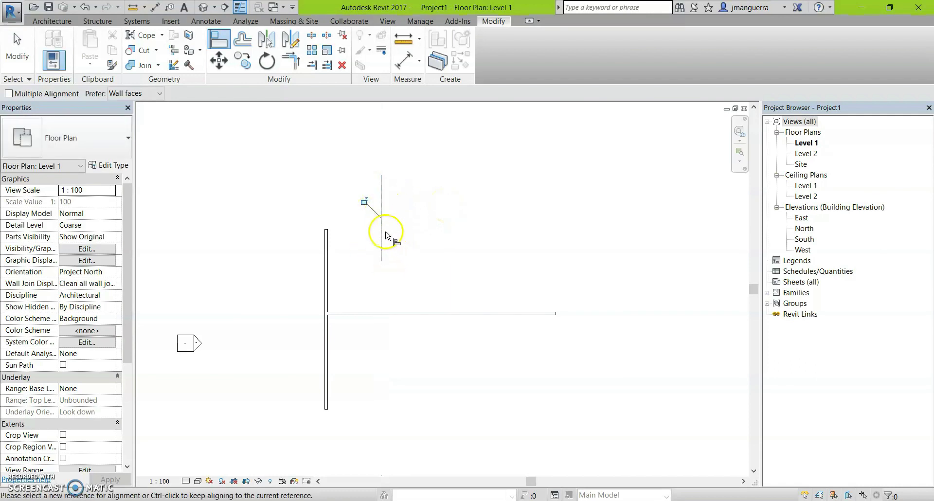
{"action": "key", "text": "Escape"}
{"action": "key", "text": "Escape"}
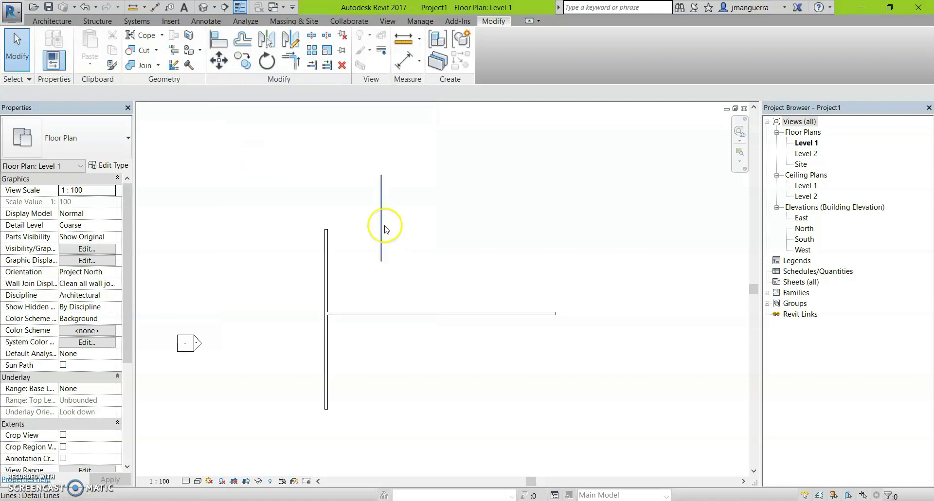
Step: Re-centre the view, select the horizontal wall and start the Move command (MV)
{"action": "scroll", "coordinate": [441, 272], "scroll_direction": "down", "scroll_amount": 1}
{"action": "scroll", "coordinate": [450, 274], "scroll_direction": "down", "scroll_amount": 1}
{"action": "middle_click_drag", "start_coordinate": [450, 274], "coordinate": [400, 271]}
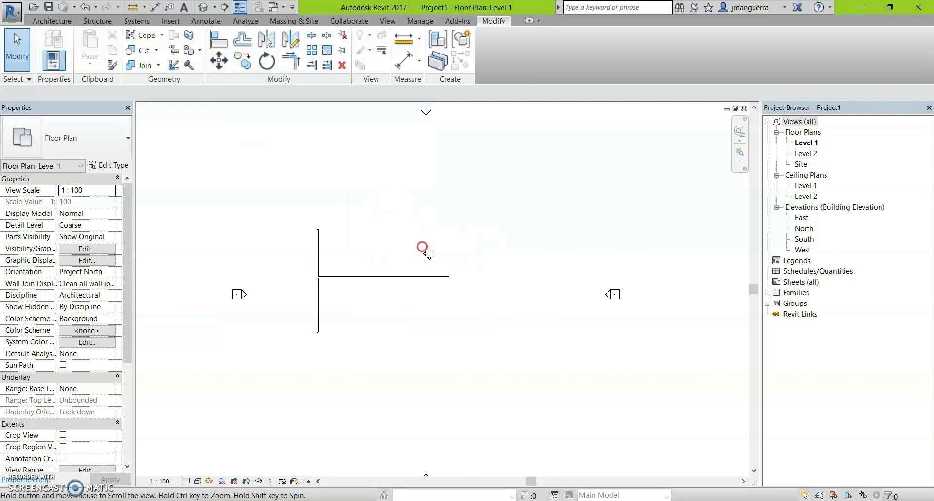
{"action": "scroll", "coordinate": [384, 262], "scroll_direction": "up", "scroll_amount": 1}
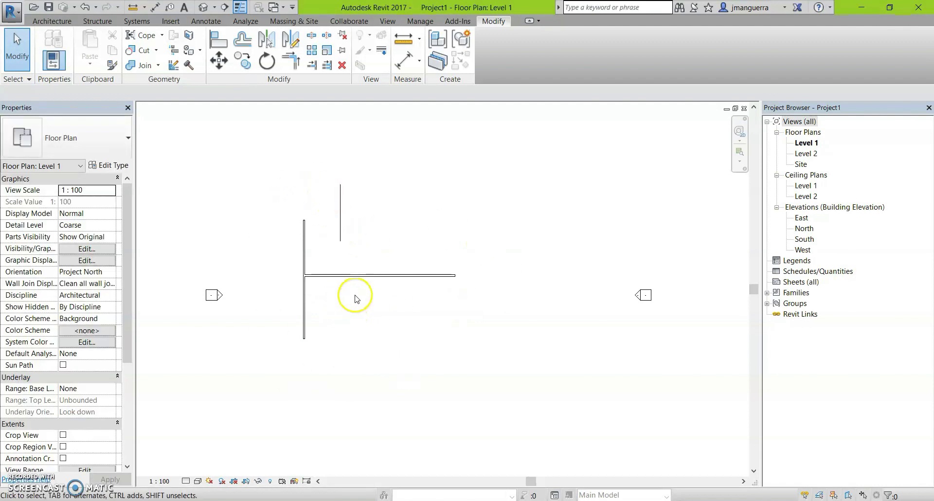
{"action": "left_click", "coordinate": [372, 275]}
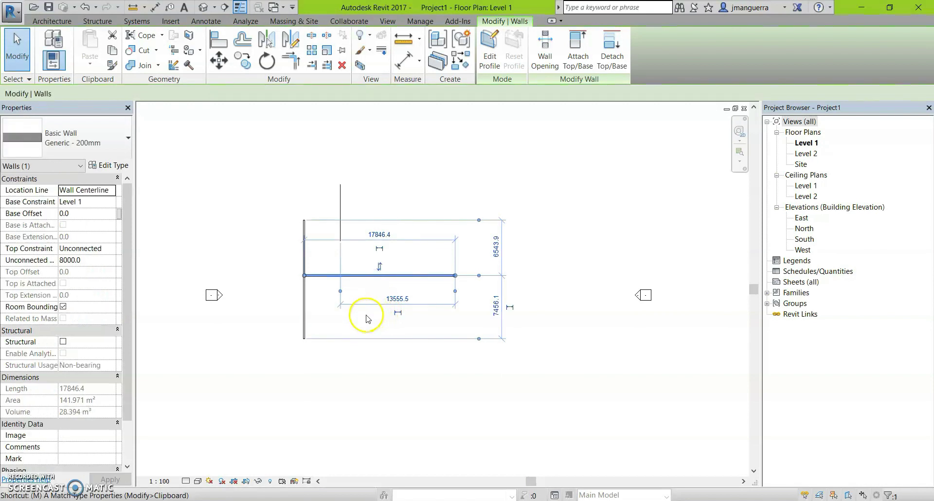
{"action": "key", "text": "m"}
{"action": "key", "text": "v"}
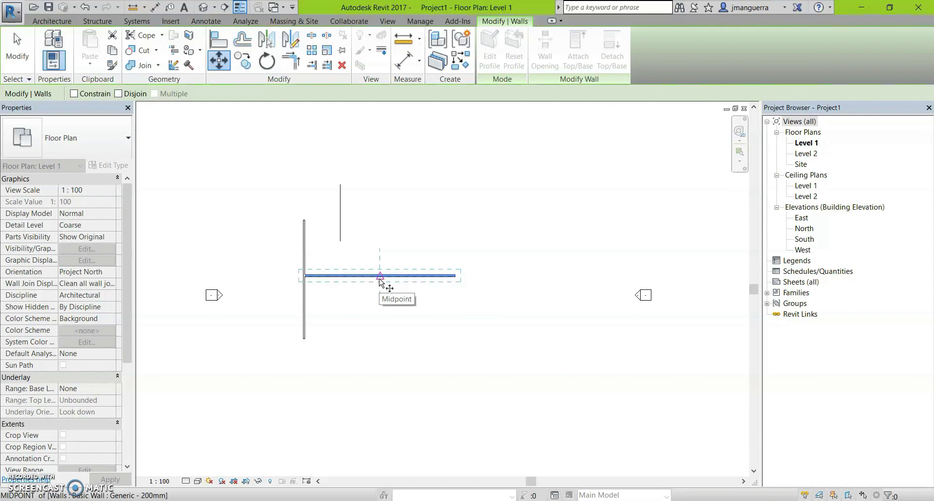
Step: Move the horizontal wall up above the vertical wall and unjoin it from the vertical wall
{"action": "left_click", "coordinate": [380, 276]}
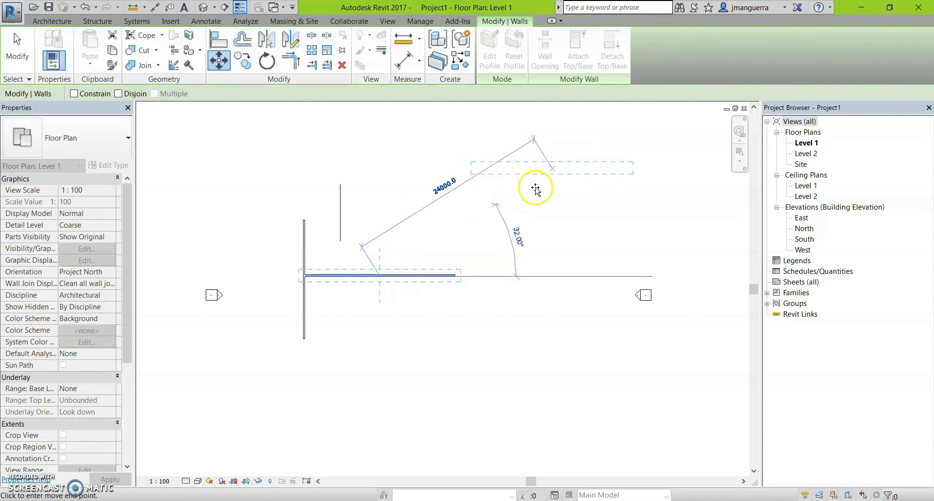
{"action": "left_click", "coordinate": [511, 192]}
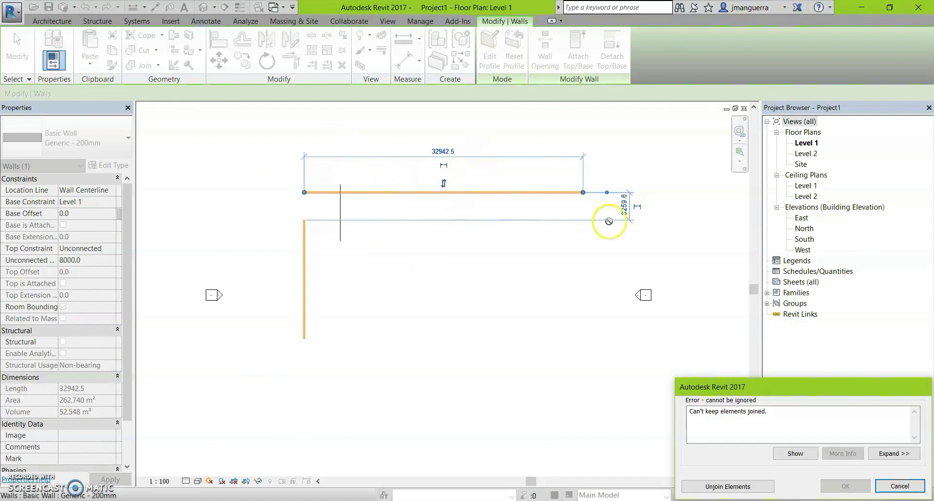
{"action": "left_click", "coordinate": [719, 487]}
{"action": "left_click", "coordinate": [380, 265]}
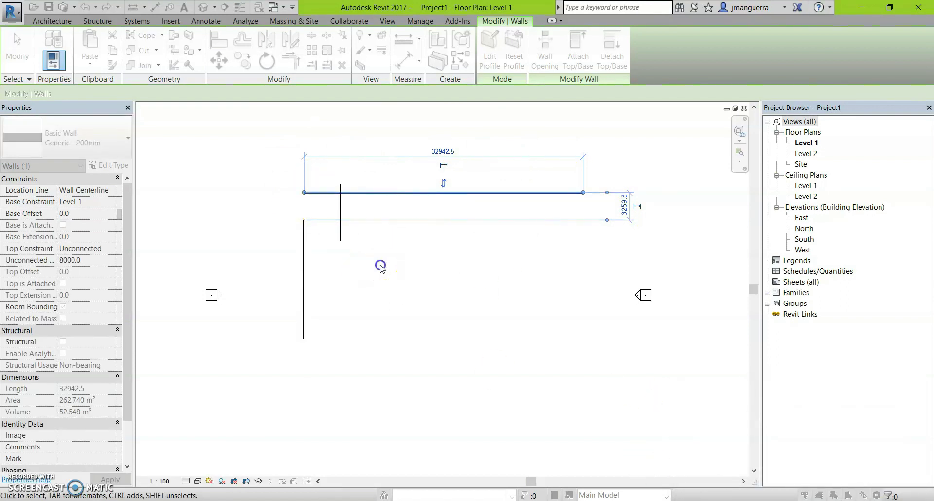
{"action": "left_click", "coordinate": [308, 238]}
{"action": "left_click", "coordinate": [314, 214]}
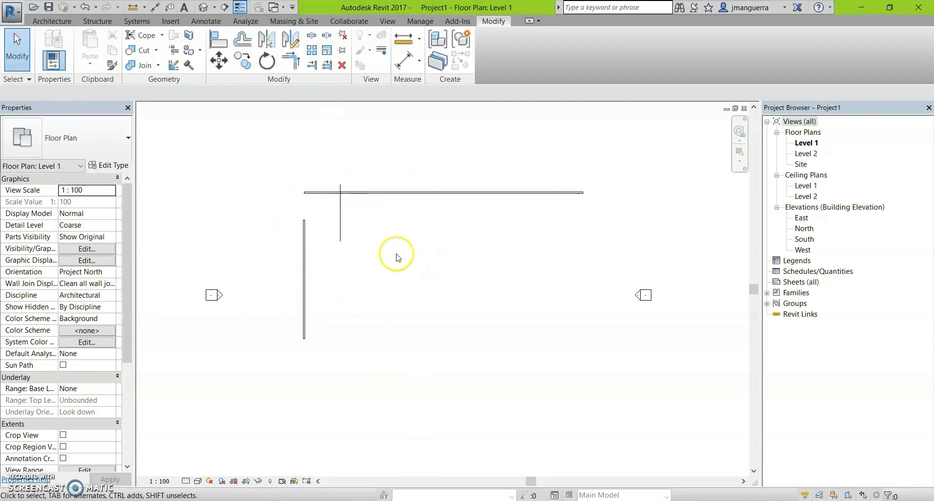
{"action": "scroll", "coordinate": [398, 255], "scroll_direction": "down", "scroll_amount": 2}
{"action": "scroll", "coordinate": [299, 262], "scroll_direction": "up", "scroll_amount": 2}
{"action": "scroll", "coordinate": [273, 240], "scroll_direction": "up", "scroll_amount": 2}
{"action": "left_click_drag", "start_coordinate": [257, 223], "coordinate": [333, 351]}
{"action": "scroll", "coordinate": [285, 287], "scroll_direction": "down", "scroll_amount": 1}
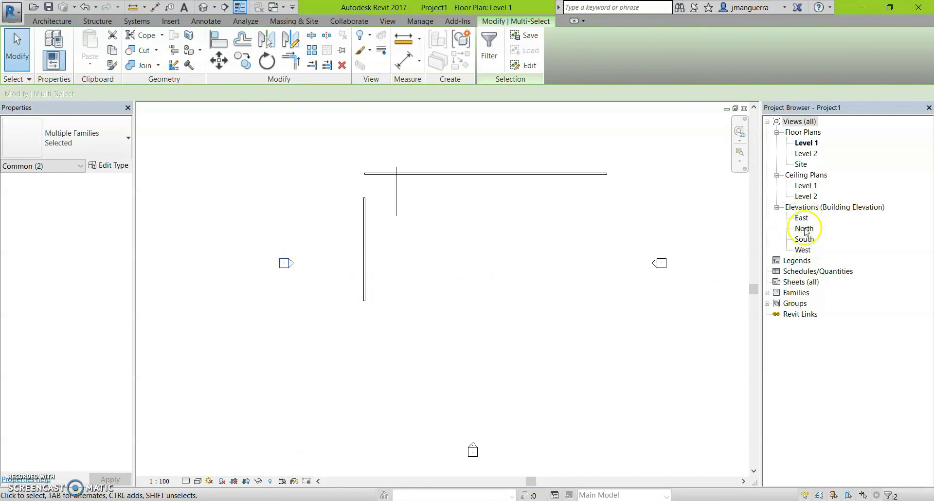
{"action": "left_click", "coordinate": [444, 267]}
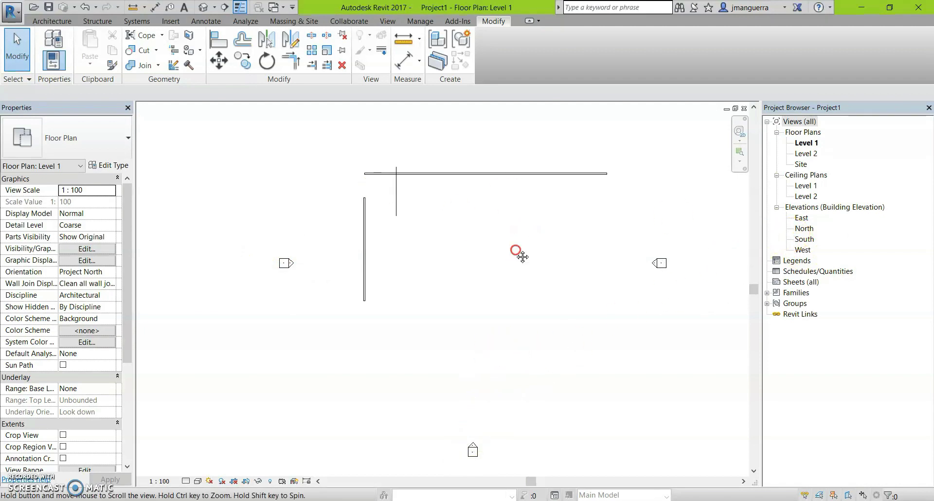
{"action": "middle_click_drag", "start_coordinate": [465, 250], "coordinate": [473, 349]}
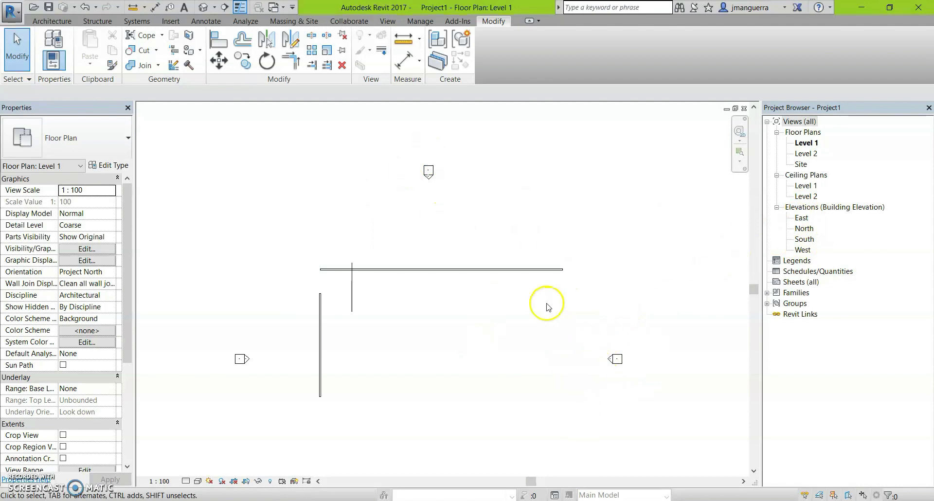
{"action": "middle_click_drag", "start_coordinate": [611, 303], "coordinate": [536, 214]}
{"action": "scroll", "coordinate": [486, 236], "scroll_direction": "down", "scroll_amount": 2}
{"action": "middle_click_drag", "start_coordinate": [434, 262], "coordinate": [448, 287]}
{"action": "left_click_drag", "start_coordinate": [298, 243], "coordinate": [363, 349]}
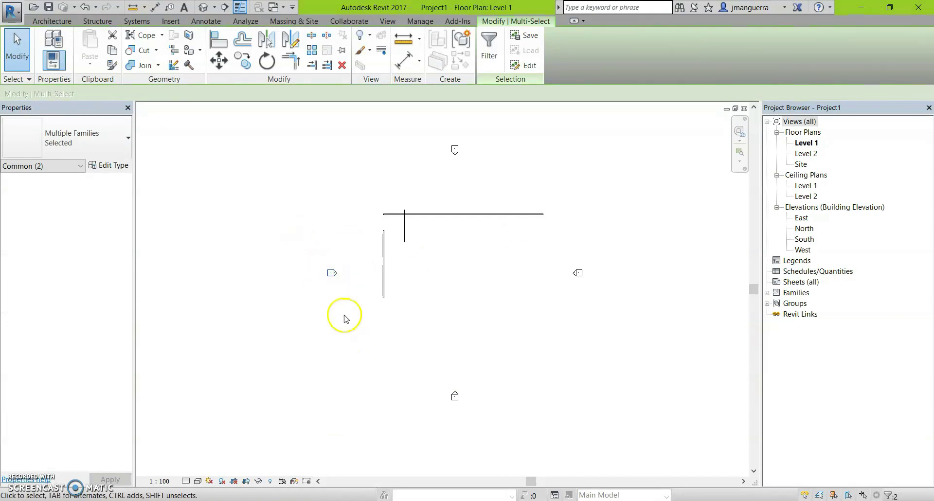
{"action": "left_click_drag", "start_coordinate": [305, 231], "coordinate": [360, 339]}
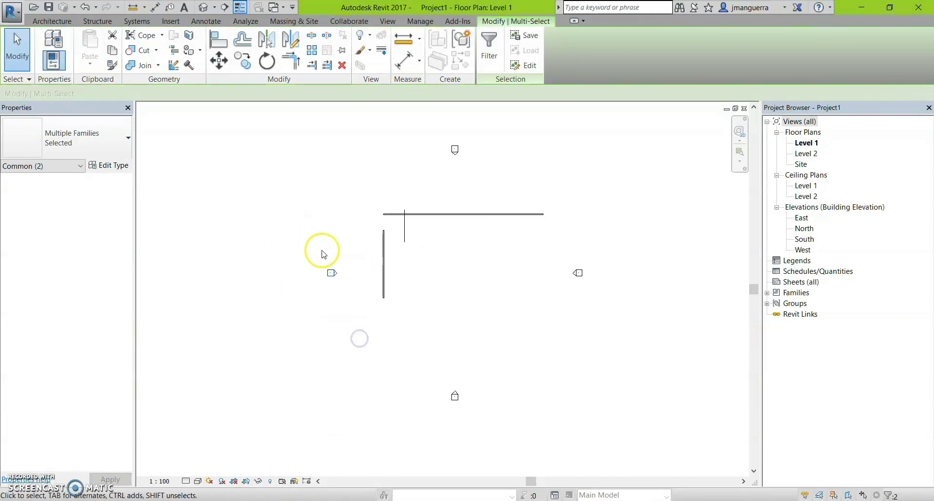
{"action": "left_click", "coordinate": [313, 276]}
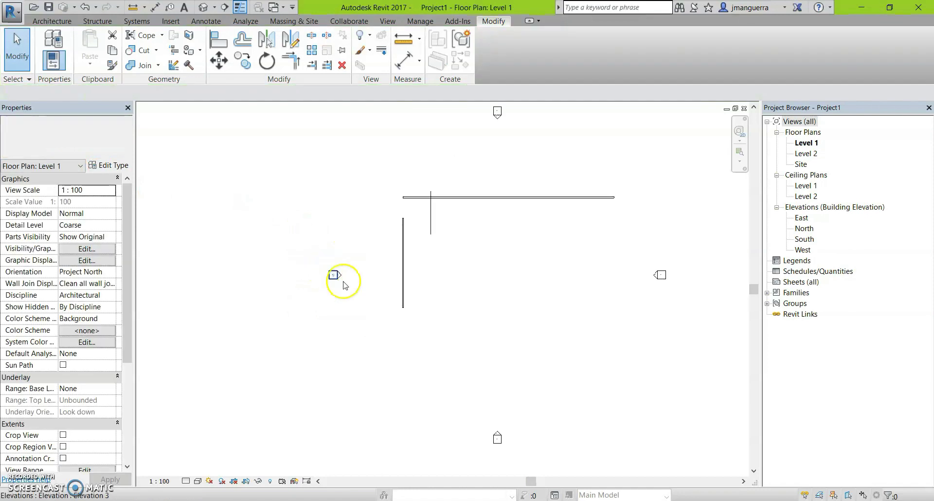
{"action": "scroll", "coordinate": [334, 276], "scroll_direction": "up", "scroll_amount": 3}
{"action": "scroll", "coordinate": [345, 267], "scroll_direction": "up", "scroll_amount": 2}
{"action": "left_click", "coordinate": [348, 265]}
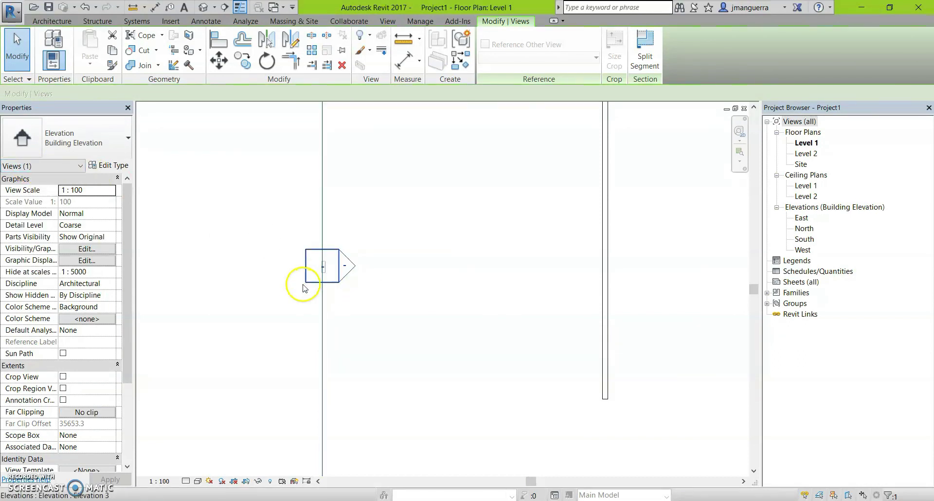
{"action": "left_click", "coordinate": [306, 283]}
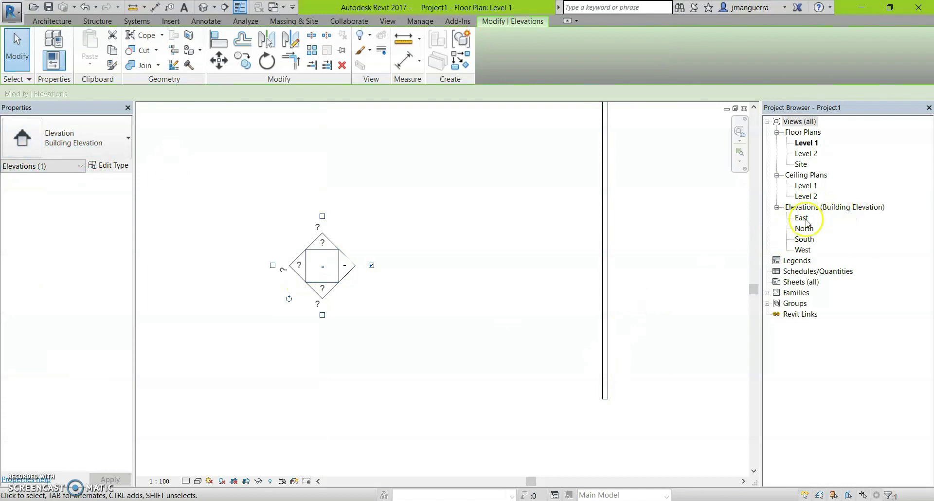
{"action": "left_click", "coordinate": [175, 271]}
{"action": "scroll", "coordinate": [367, 271], "scroll_direction": "down", "scroll_amount": 3}
{"action": "scroll", "coordinate": [344, 263], "scroll_direction": "down", "scroll_amount": 2}
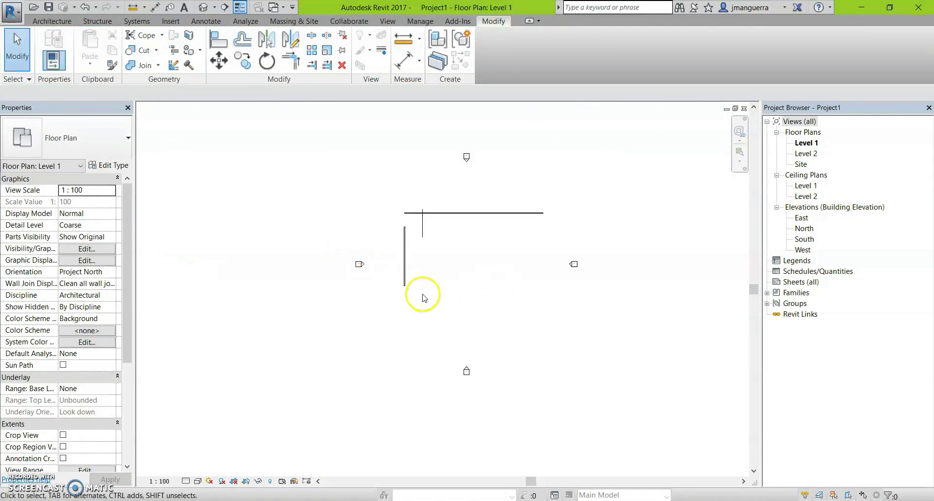
{"action": "scroll", "coordinate": [454, 309], "scroll_direction": "up", "scroll_amount": 2}
{"action": "left_click_drag", "start_coordinate": [269, 244], "coordinate": [338, 354]}
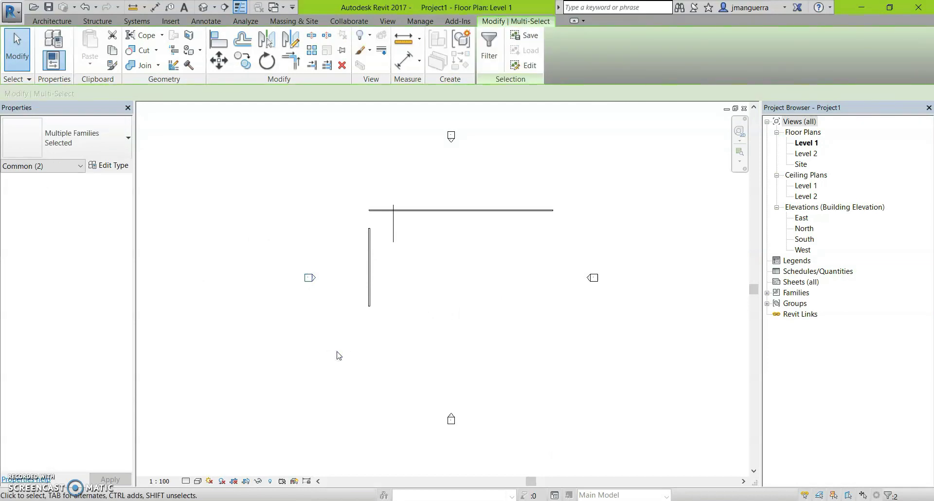
{"action": "key", "text": "m"}
{"action": "key", "text": "v"}
{"action": "left_click", "coordinate": [334, 335]}
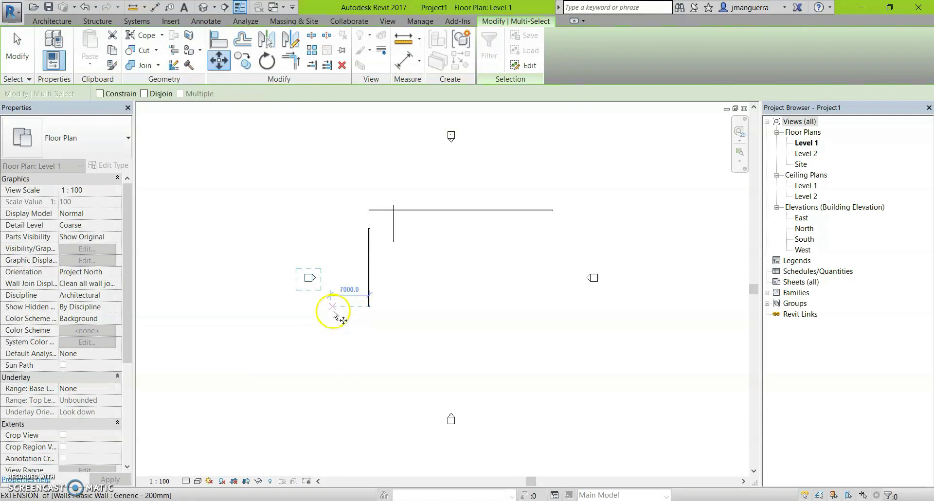
{"action": "left_click", "coordinate": [332, 306]}
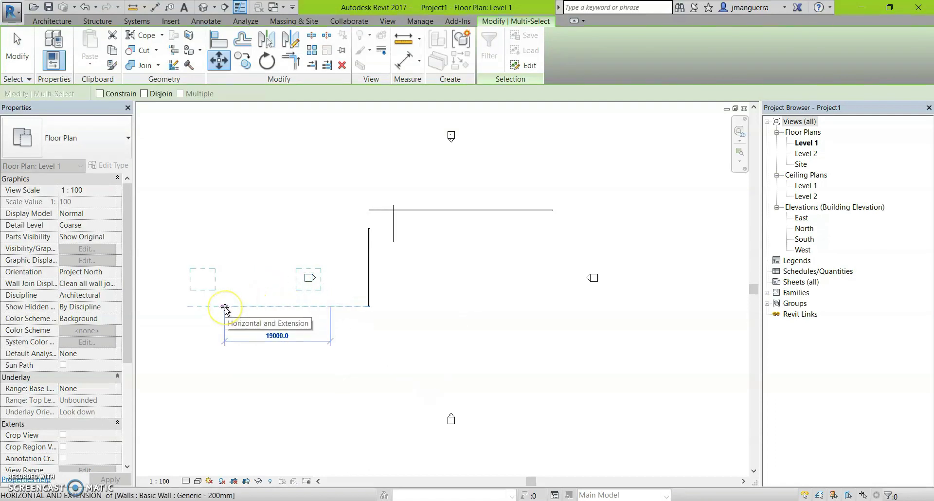
{"action": "left_click", "coordinate": [242, 307]}
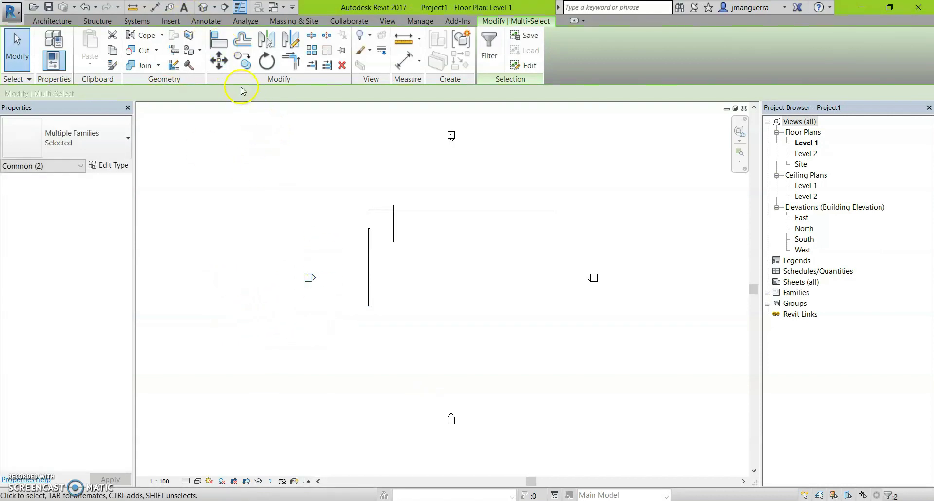
{"action": "left_click", "coordinate": [242, 41]}
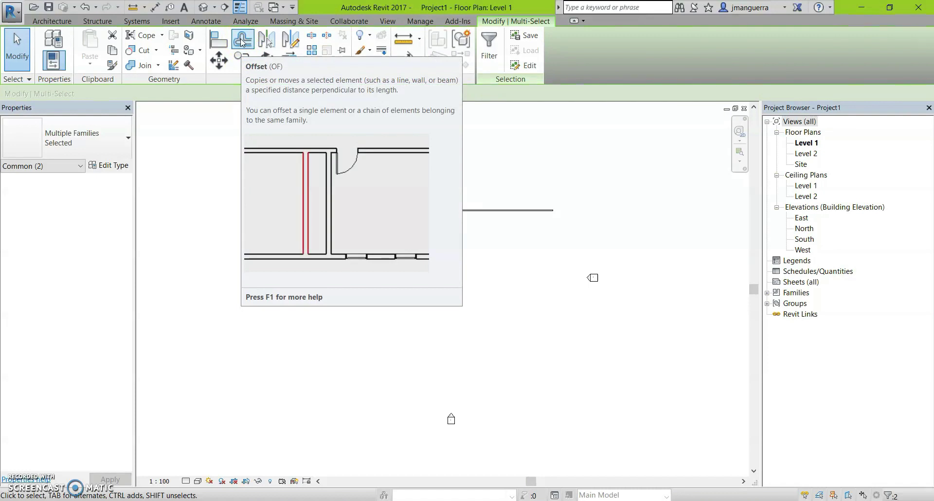
{"action": "mouse_move", "coordinate": [242, 40]}
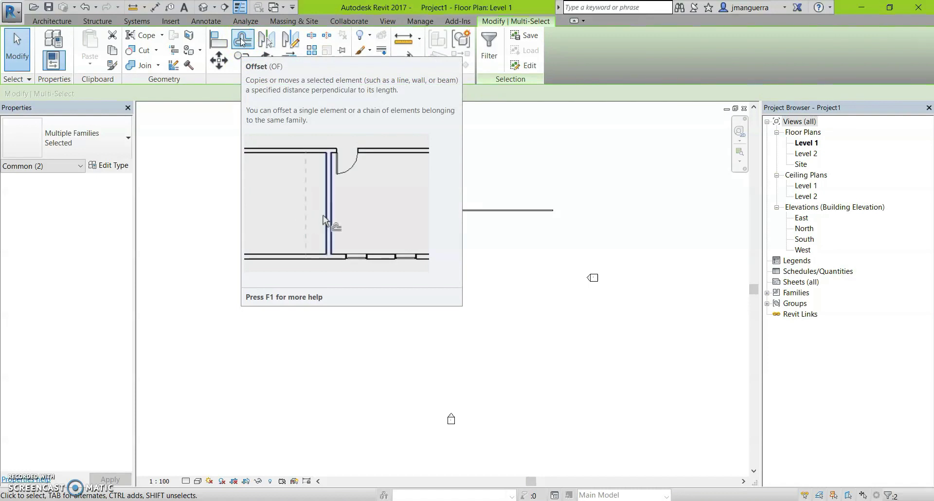
{"action": "left_click", "coordinate": [242, 41]}
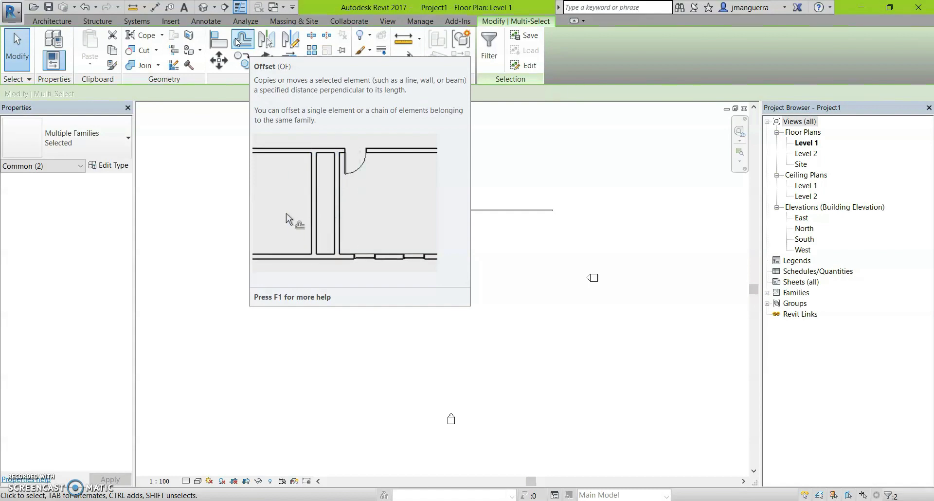
{"action": "left_click", "coordinate": [508, 239]}
{"action": "scroll", "coordinate": [508, 239], "scroll_direction": "up", "scroll_amount": 1}
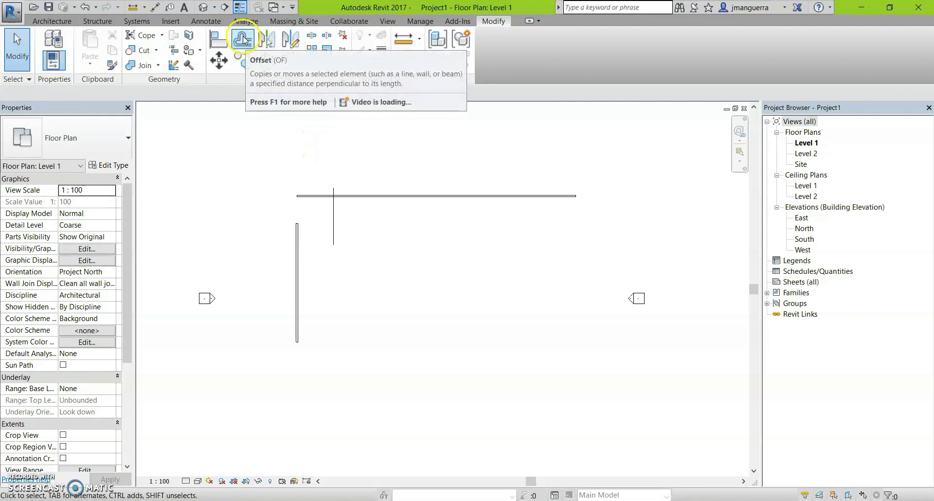
Step: Start Offset (OF) and set its numerical distance to 2000 with Copy enabled
{"action": "key", "text": "o"}
{"action": "key", "text": "f"}
{"action": "scroll", "coordinate": [404, 238], "scroll_direction": "up", "scroll_amount": 1}
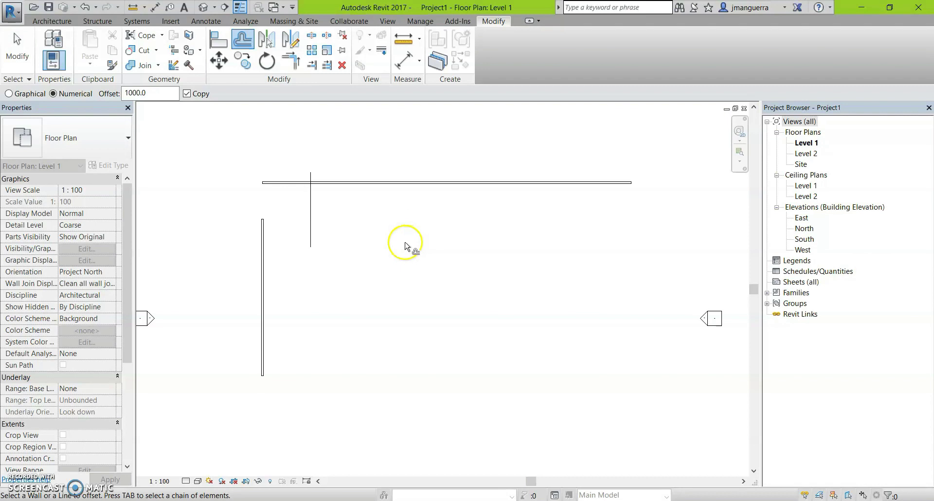
{"action": "scroll", "coordinate": [405, 246], "scroll_direction": "up", "scroll_amount": 1}
{"action": "middle_click_drag", "start_coordinate": [404, 247], "coordinate": [389, 267]}
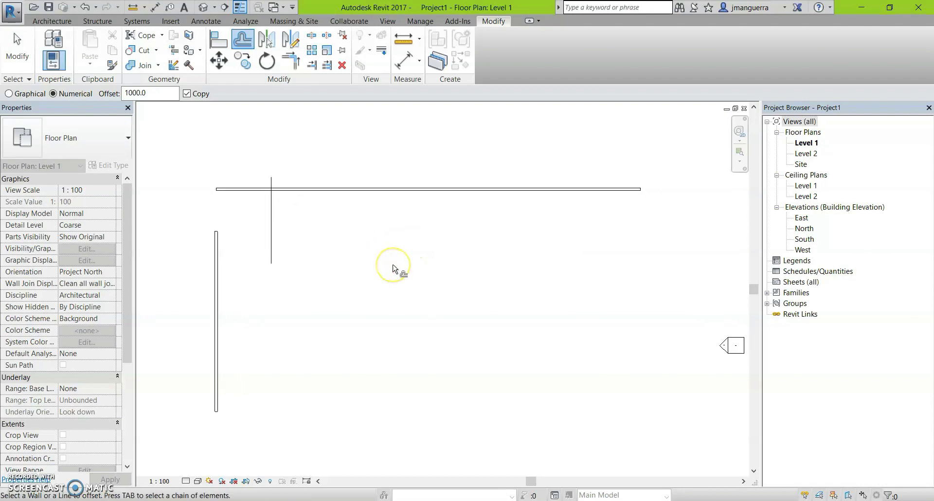
{"action": "left_click_drag", "start_coordinate": [402, 251], "coordinate": [395, 226]}
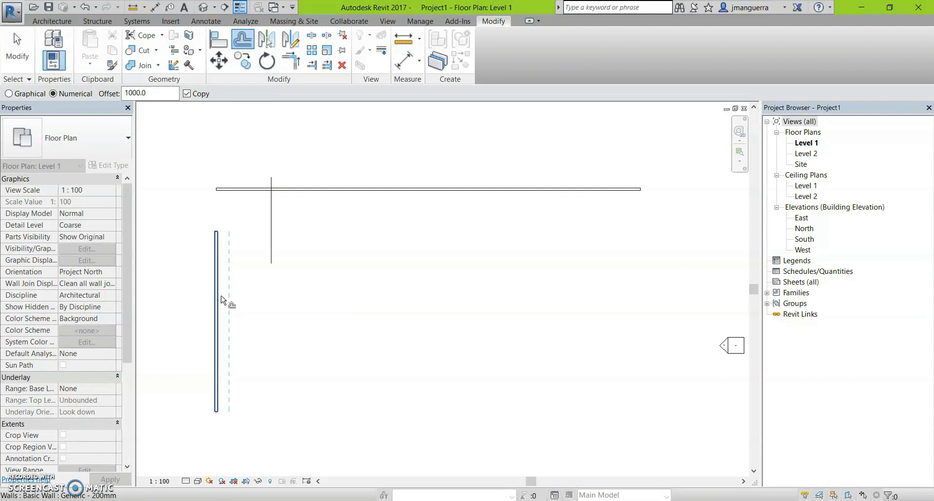
{"action": "left_click", "coordinate": [153, 94]}
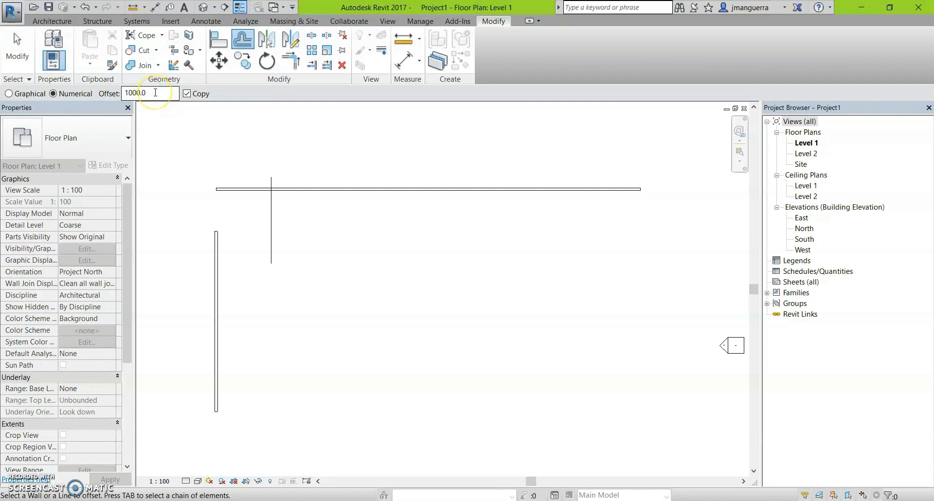
{"action": "left_click_drag", "start_coordinate": [156, 92], "coordinate": [97, 97]}
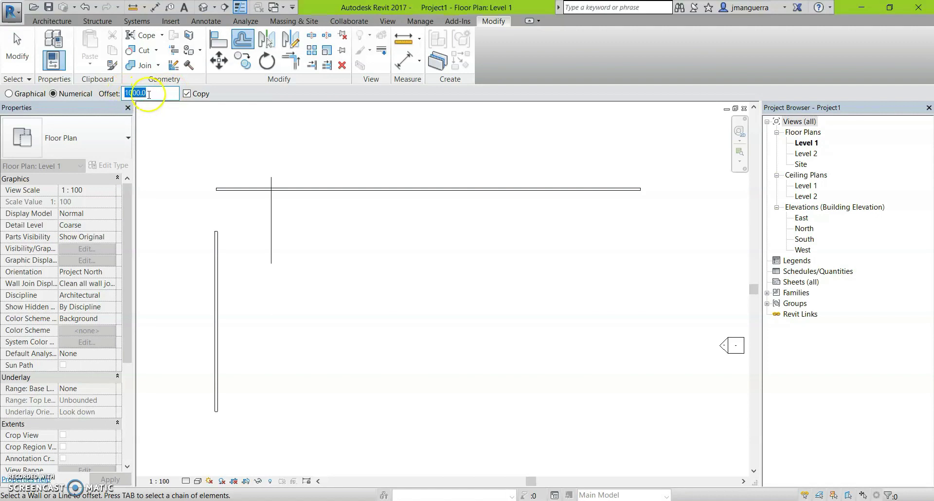
{"action": "type", "text": "2000"}
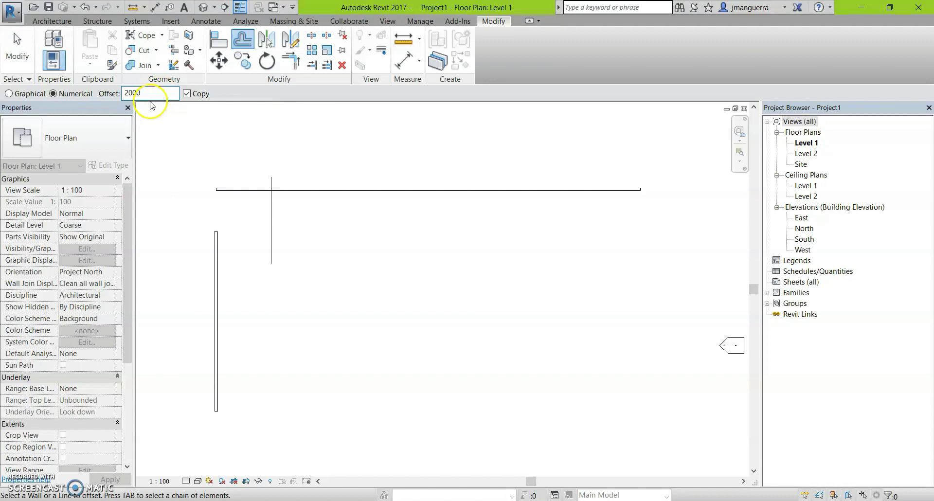
{"action": "key", "text": "Return"}
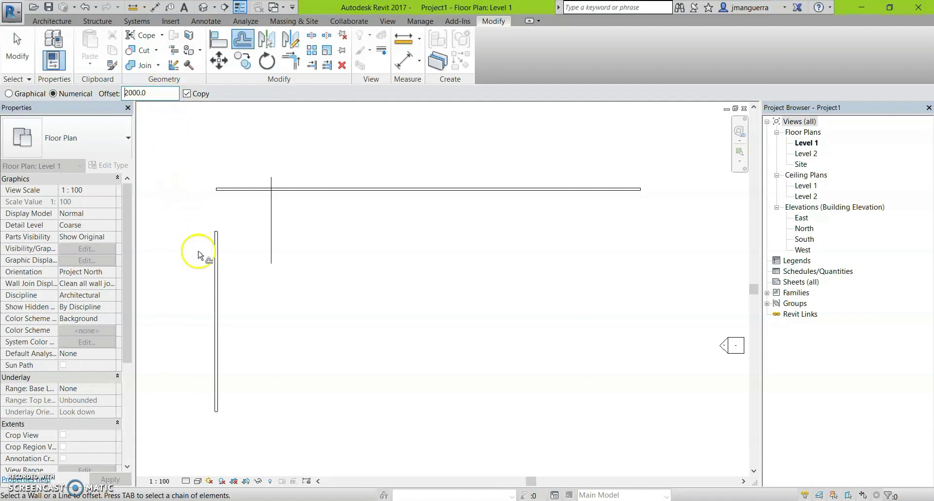
Step: Offset copies of the vertical wall 2000 to its right and left
{"action": "left_click", "coordinate": [219, 309]}
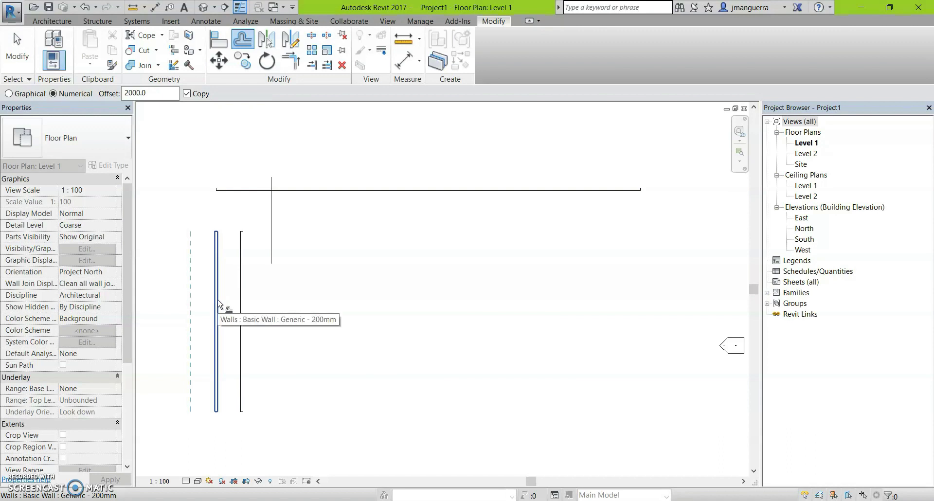
{"action": "left_click", "coordinate": [219, 304]}
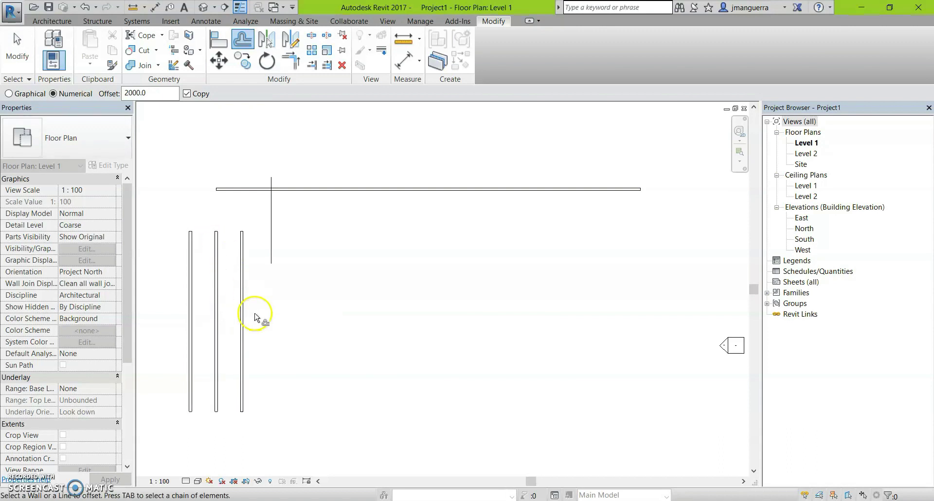
{"action": "middle_click_drag", "start_coordinate": [432, 231], "coordinate": [409, 246]}
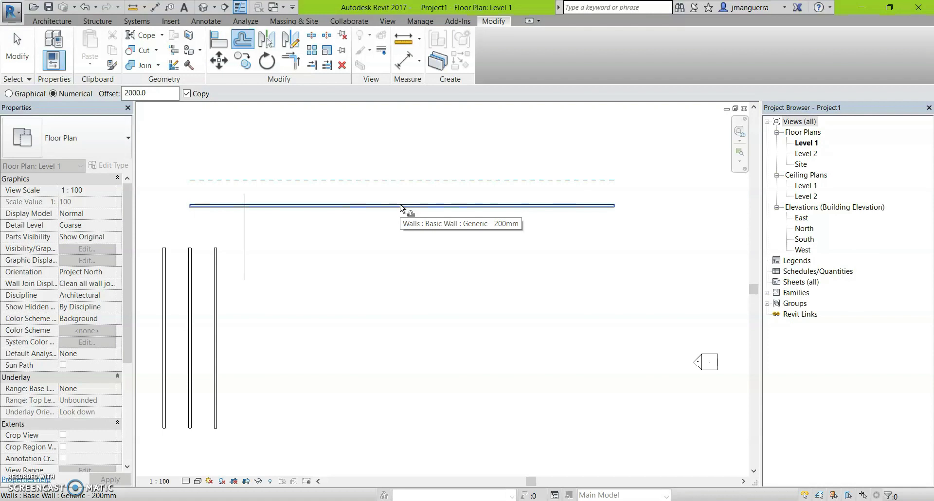
Step: Offset copies of the top horizontal wall 2000 above and below it
{"action": "left_click", "coordinate": [401, 206]}
{"action": "left_click", "coordinate": [401, 207]}
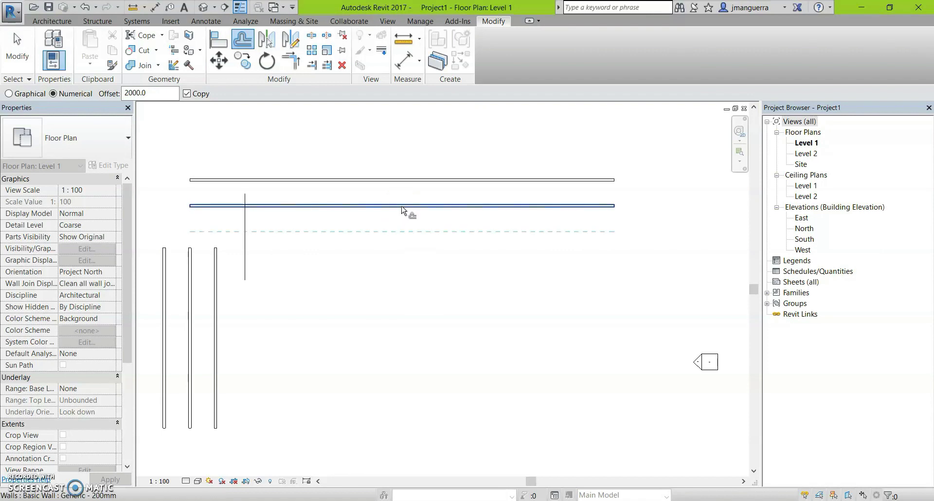
{"action": "left_click", "coordinate": [402, 199]}
{"action": "left_click", "coordinate": [402, 215]}
{"action": "left_click", "coordinate": [429, 208]}
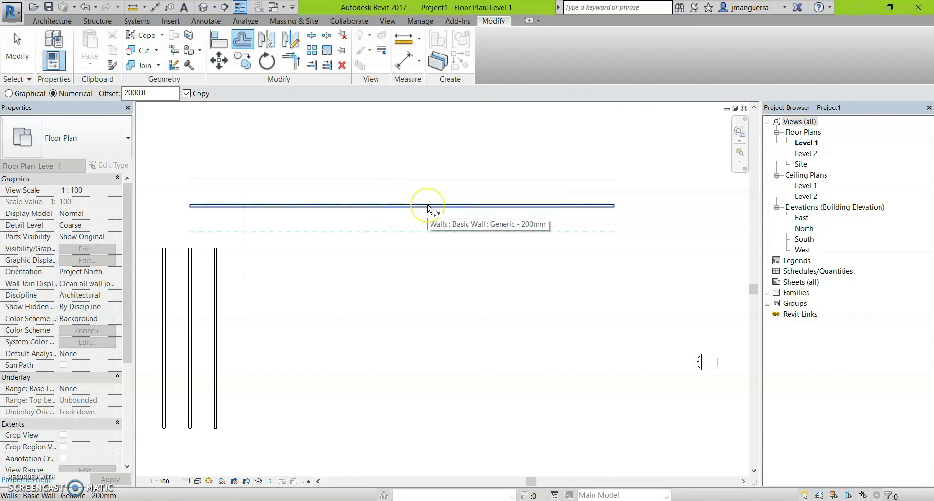
{"action": "left_click", "coordinate": [428, 208]}
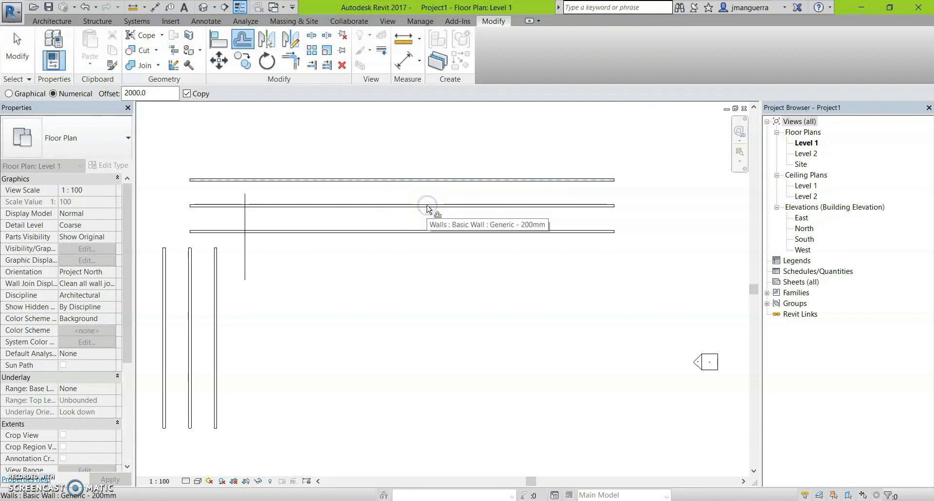
{"action": "key", "text": "Escape"}
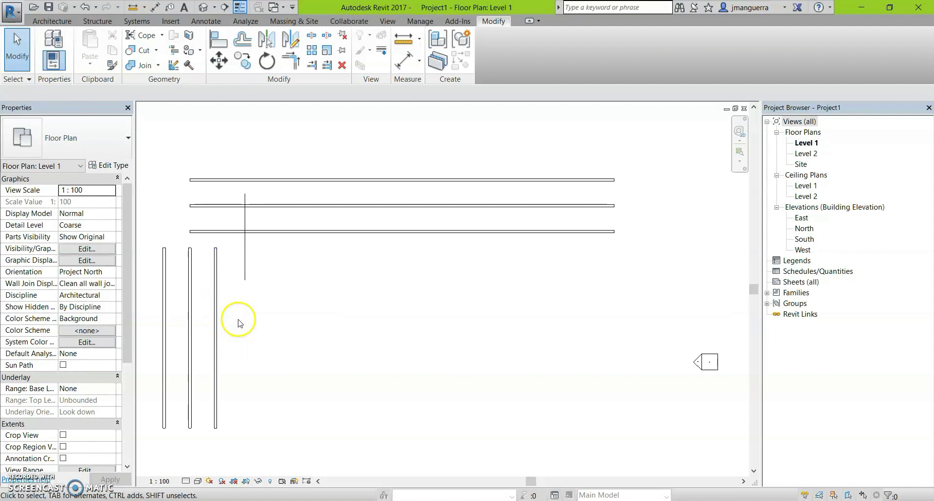
Step: Copy the third vertical wall 9000 mm to the right, measured from its midpoint
{"action": "left_click", "coordinate": [206, 355]}
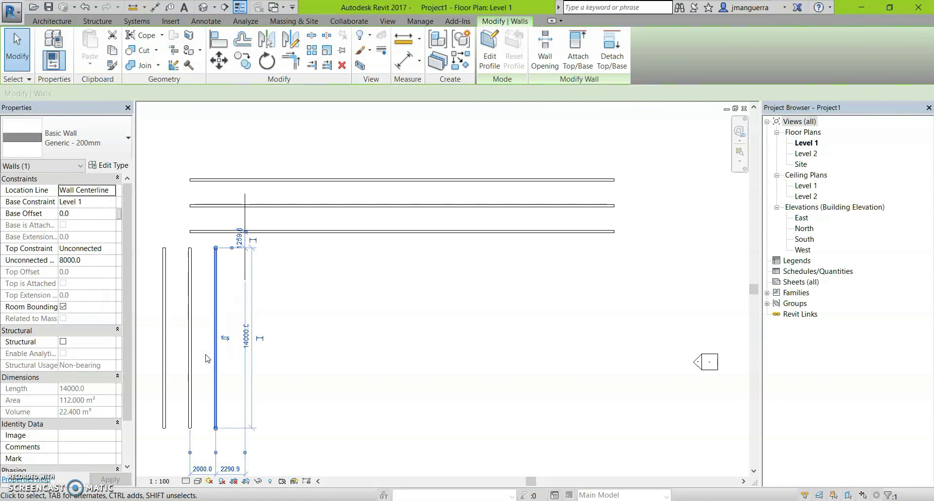
{"action": "key", "text": "c"}
{"action": "key", "text": "o"}
{"action": "left_click", "coordinate": [214, 337]}
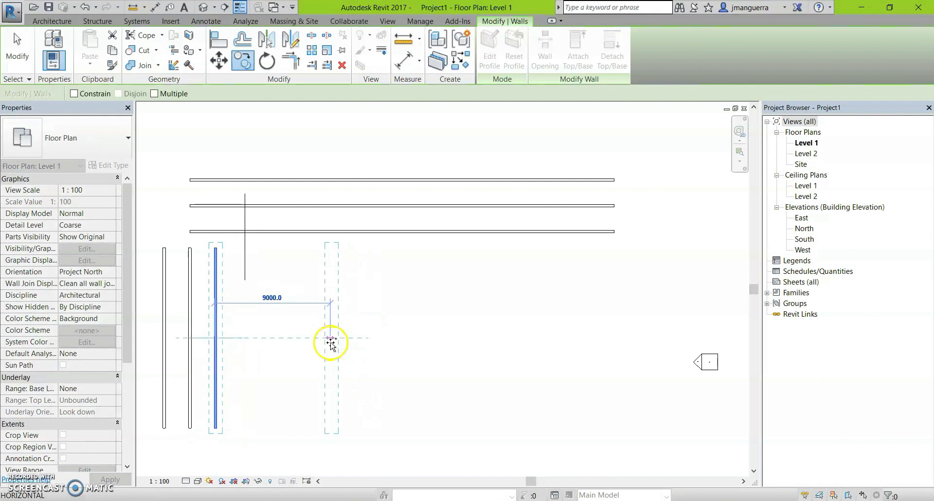
{"action": "left_click", "coordinate": [331, 340]}
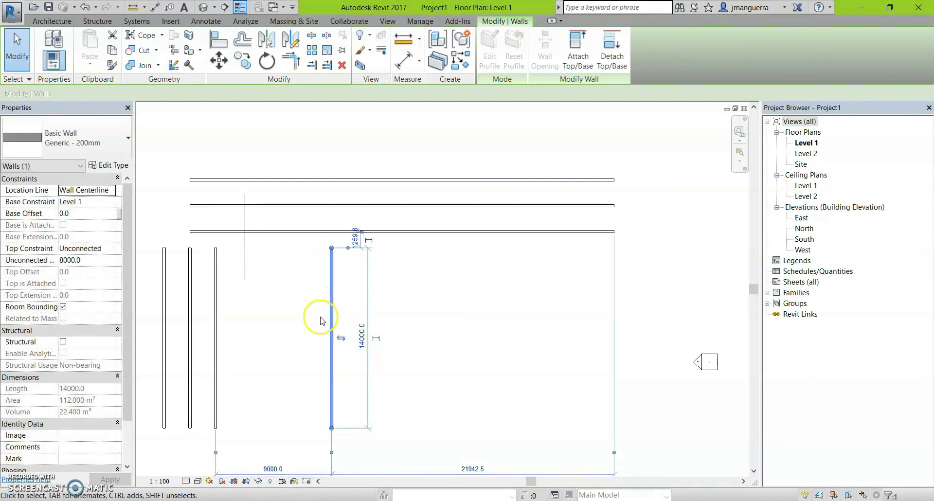
Step: Clear the selection and reselect the third vertical wall
{"action": "left_click", "coordinate": [279, 316]}
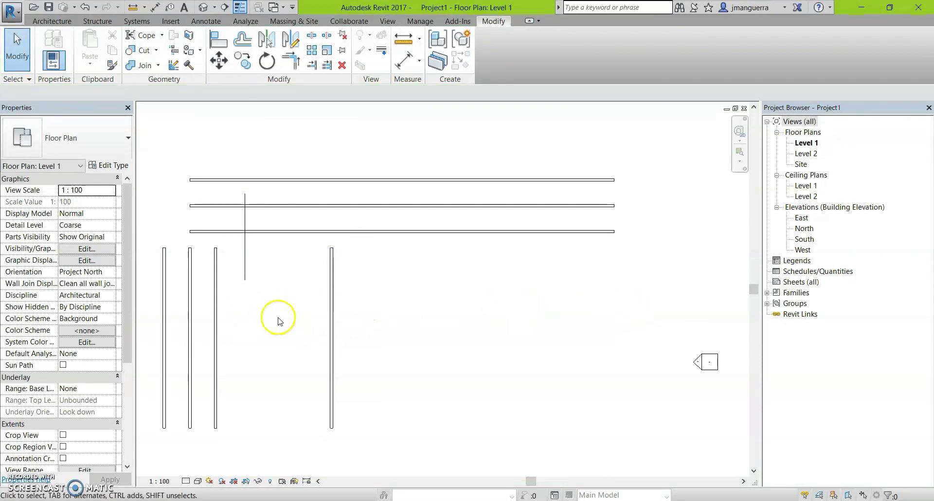
{"action": "left_click", "coordinate": [216, 325]}
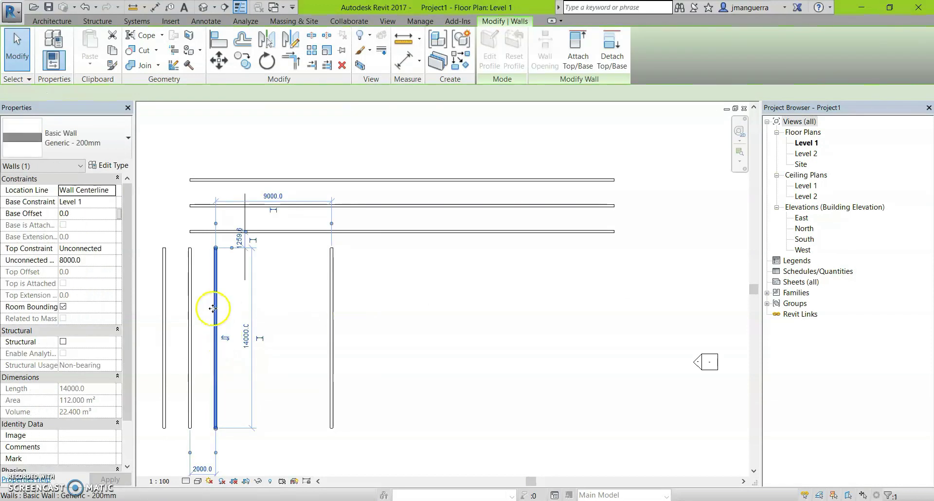
{"action": "key", "text": "Escape"}
{"action": "left_click", "coordinate": [215, 305]}
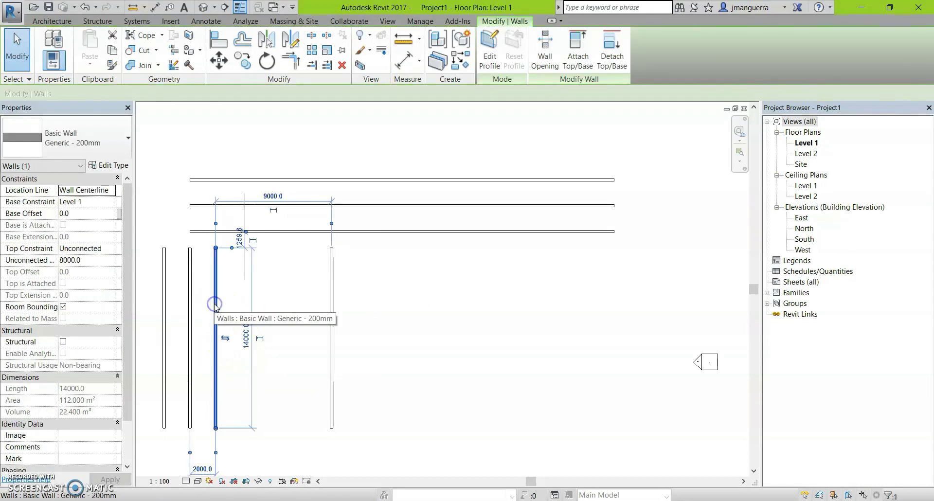
Step: Box-select the third vertical wall, start Copy (CO), and cancel the pending start point
{"action": "left_click", "coordinate": [236, 306]}
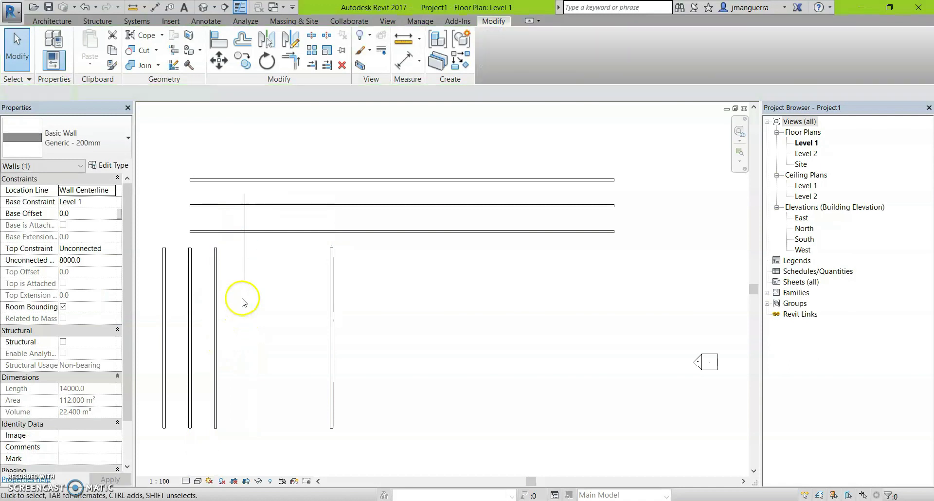
{"action": "left_click_drag", "start_coordinate": [245, 294], "coordinate": [205, 324]}
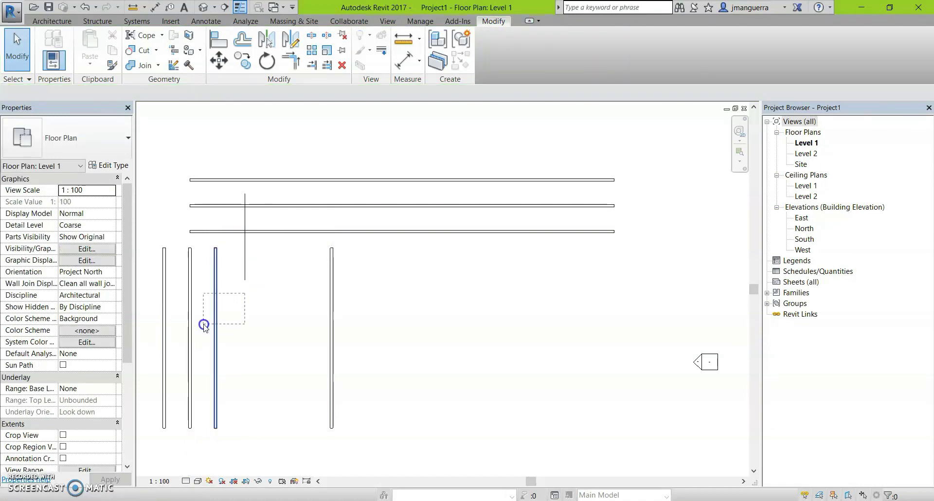
{"action": "left_click_drag", "start_coordinate": [204, 334], "coordinate": [205, 334]}
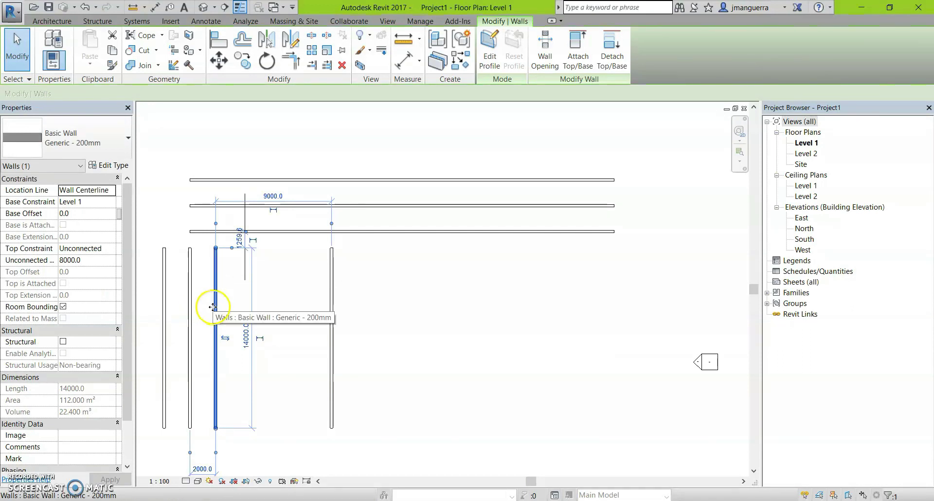
{"action": "key", "text": "c"}
{"action": "key", "text": "o"}
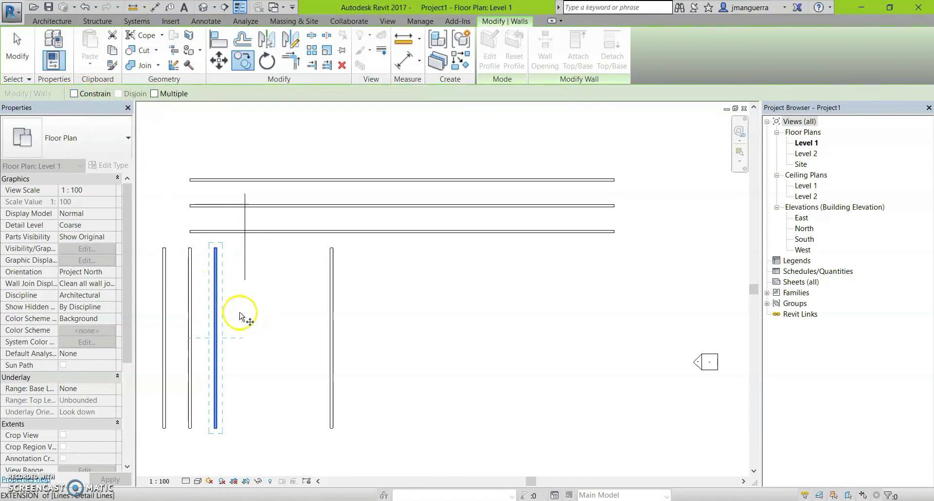
{"action": "key", "text": "Escape"}
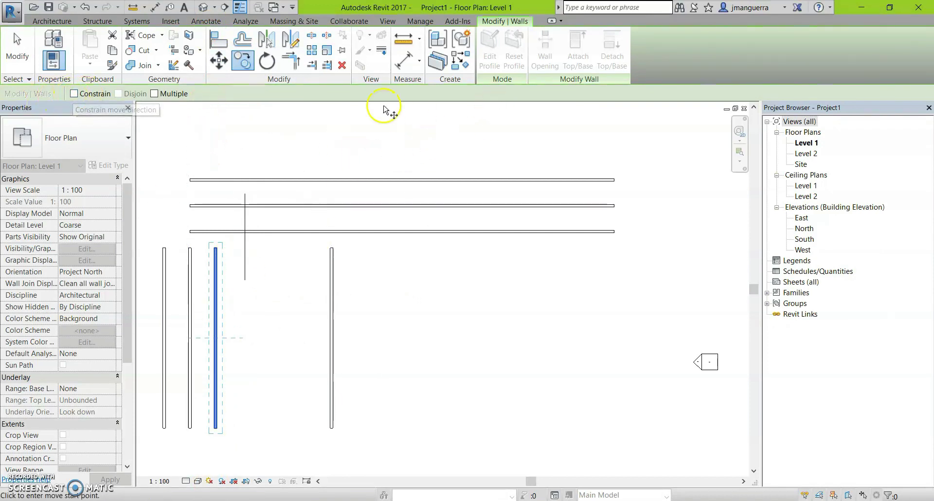
{"action": "scroll", "coordinate": [446, 254], "scroll_direction": "down", "scroll_amount": 1}
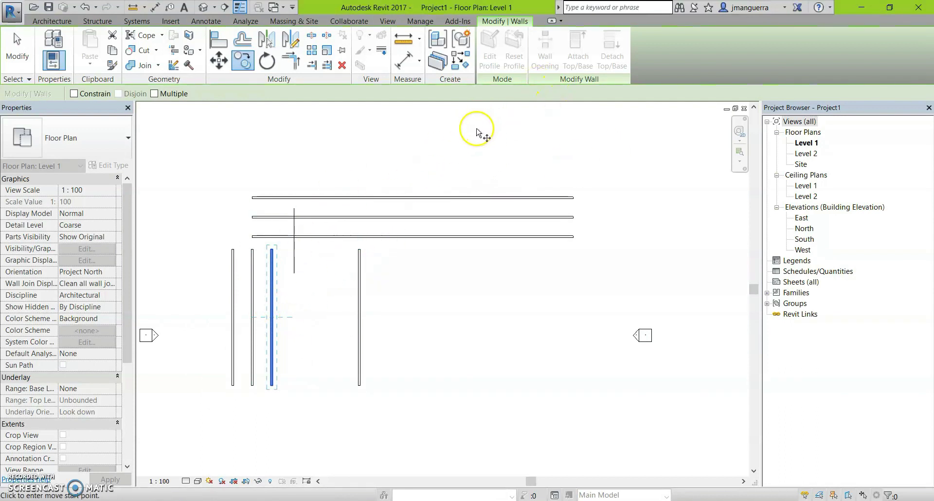
Step: Enable Constrain and set the third wall's midpoint as the copy start point
{"action": "left_click", "coordinate": [74, 93]}
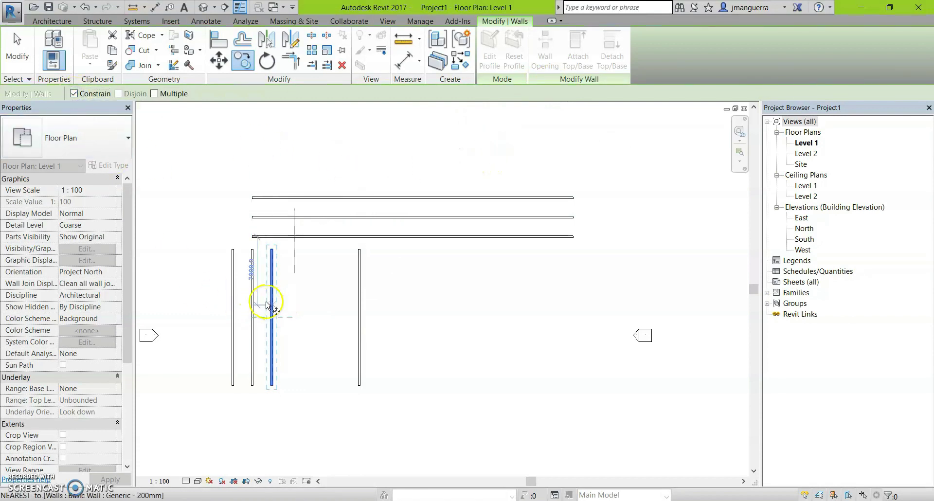
{"action": "left_click", "coordinate": [273, 317]}
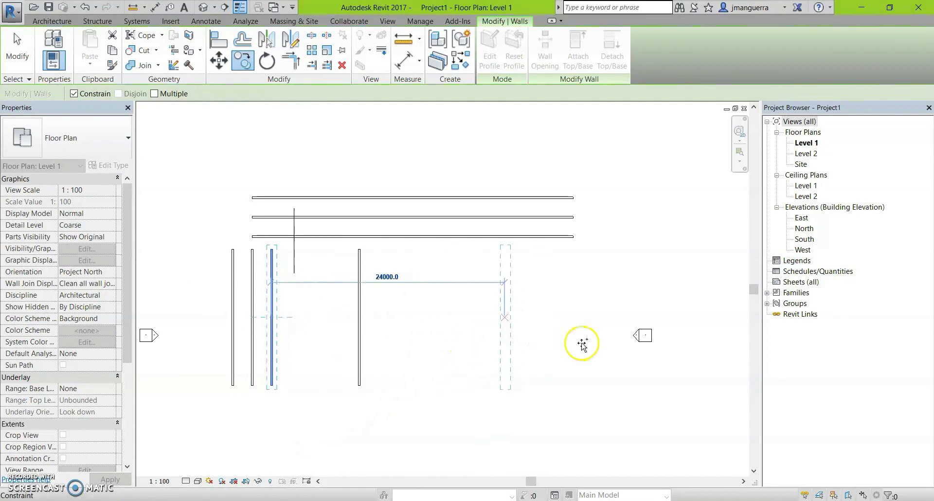
{"action": "middle_click_drag", "start_coordinate": [134, 326], "coordinate": [285, 307]}
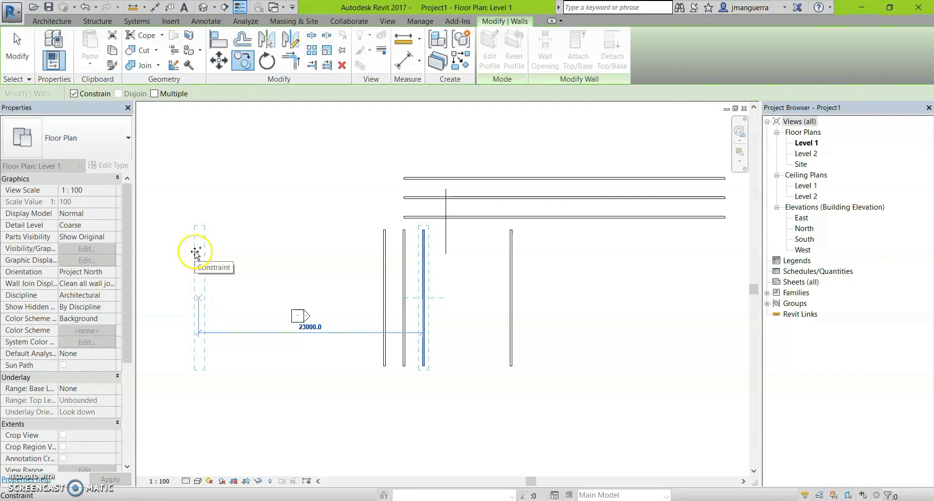
{"action": "scroll", "coordinate": [219, 263], "scroll_direction": "down", "scroll_amount": 2}
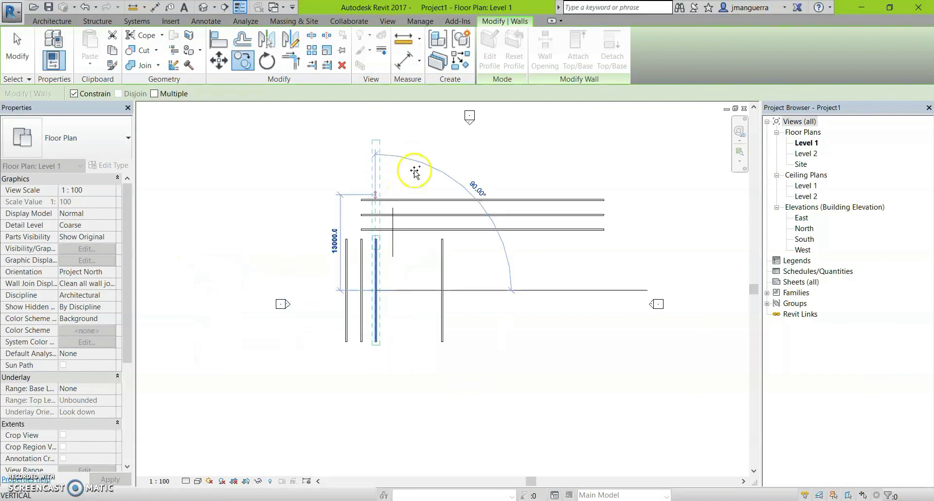
{"action": "middle_click_drag", "start_coordinate": [407, 148], "coordinate": [419, 251]}
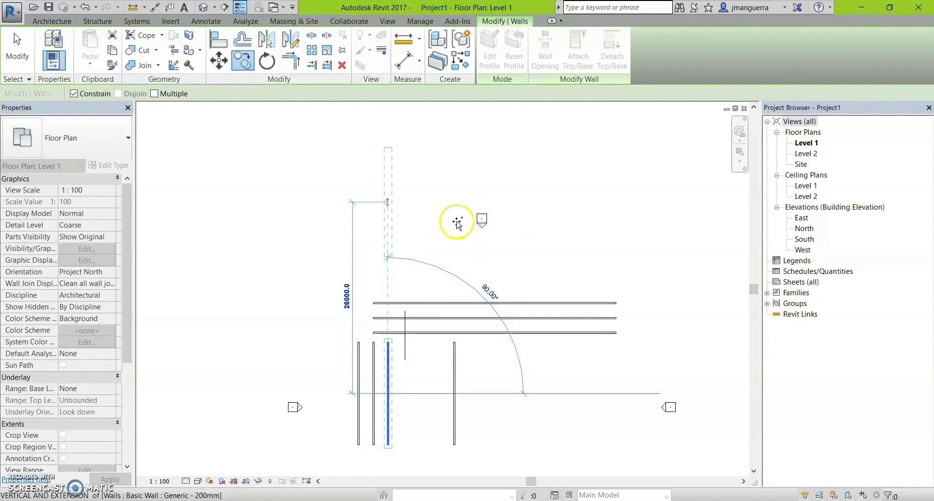
{"action": "scroll", "coordinate": [473, 194], "scroll_direction": "down", "scroll_amount": 1}
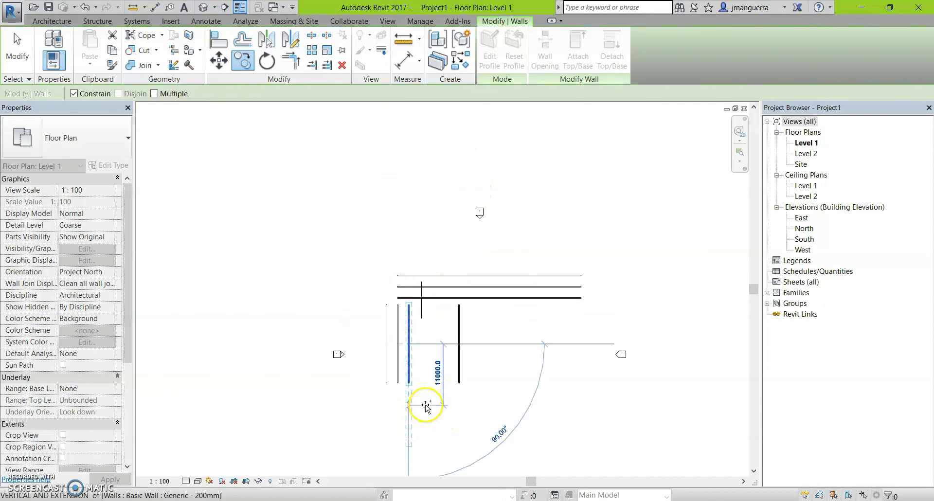
Step: Switch the copy to unconstrained movement with the Multiple option on
{"action": "left_click", "coordinate": [75, 94]}
{"action": "left_click", "coordinate": [154, 95]}
{"action": "scroll", "coordinate": [510, 351], "scroll_direction": "up", "scroll_amount": 1}
{"action": "scroll", "coordinate": [511, 351], "scroll_direction": "up", "scroll_amount": 1}
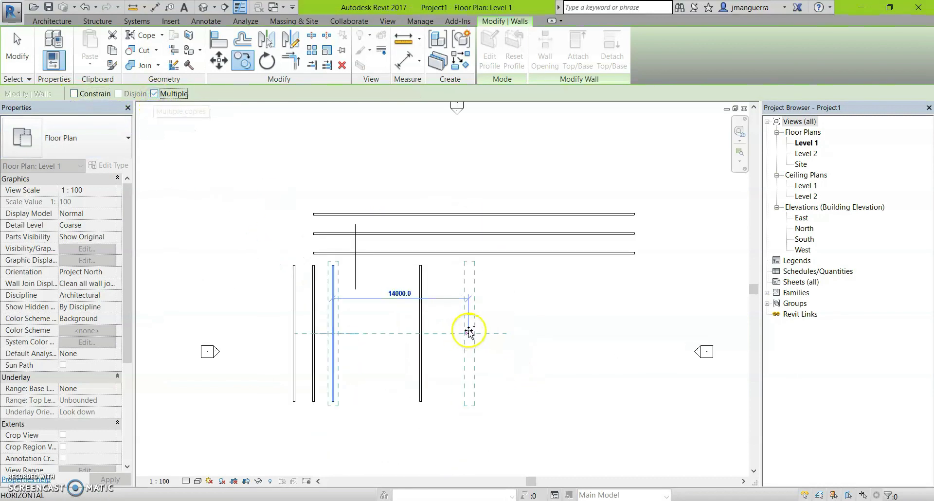
{"action": "scroll", "coordinate": [460, 335], "scroll_direction": "up", "scroll_amount": 1}
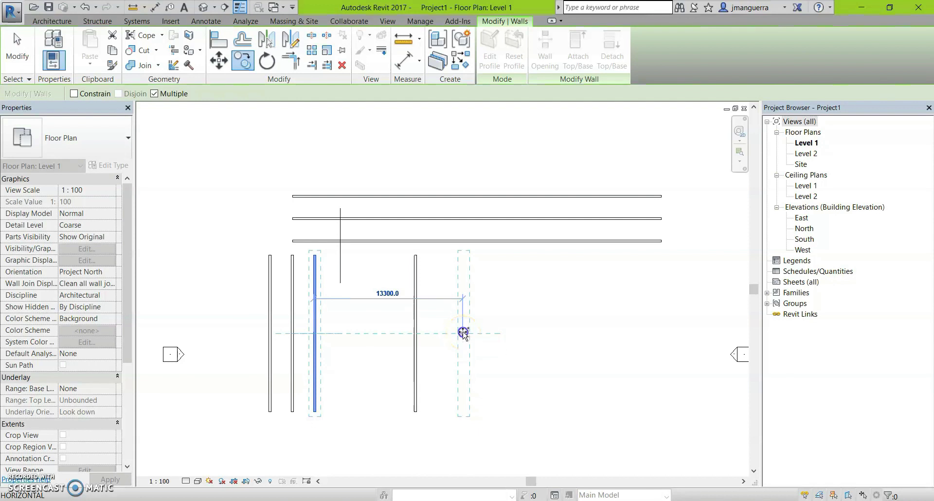
Step: Place seven more wall copies in a row to the right, then finish copying
{"action": "left_click", "coordinate": [463, 334]}
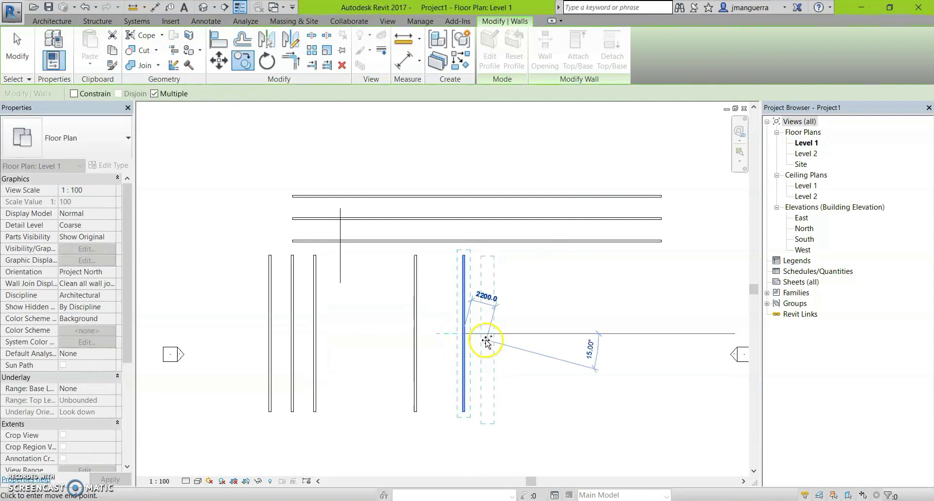
{"action": "left_click", "coordinate": [486, 335]}
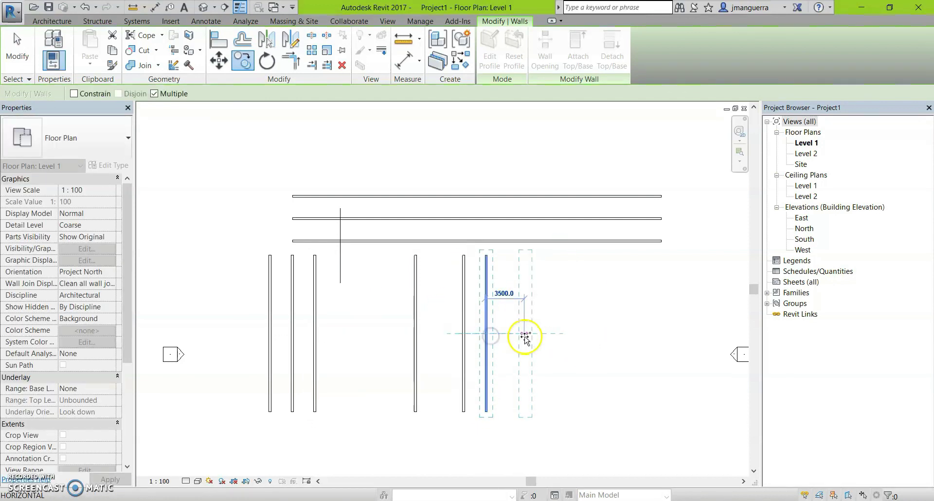
{"action": "left_click", "coordinate": [557, 336]}
{"action": "left_click", "coordinate": [582, 334]}
{"action": "left_click", "coordinate": [608, 335]}
{"action": "left_click", "coordinate": [639, 335]}
{"action": "left_click", "coordinate": [673, 335]}
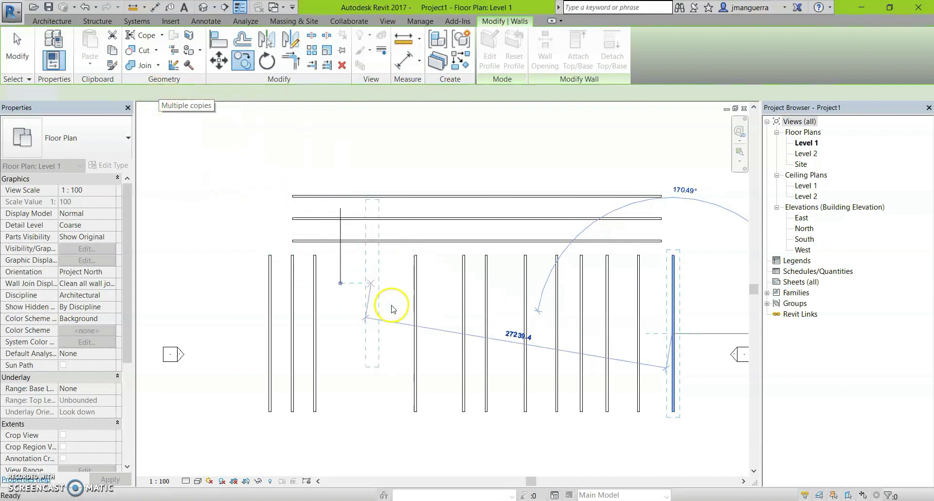
{"action": "key", "text": "Escape"}
{"action": "key", "text": "Escape"}
{"action": "scroll", "coordinate": [367, 287], "scroll_direction": "down", "scroll_amount": 2}
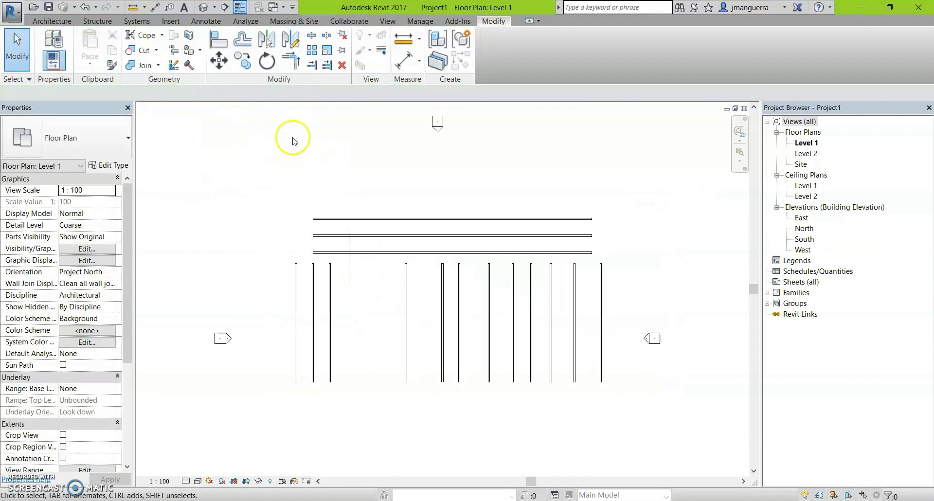
{"action": "middle_click_drag", "start_coordinate": [294, 141], "coordinate": [246, 151]}
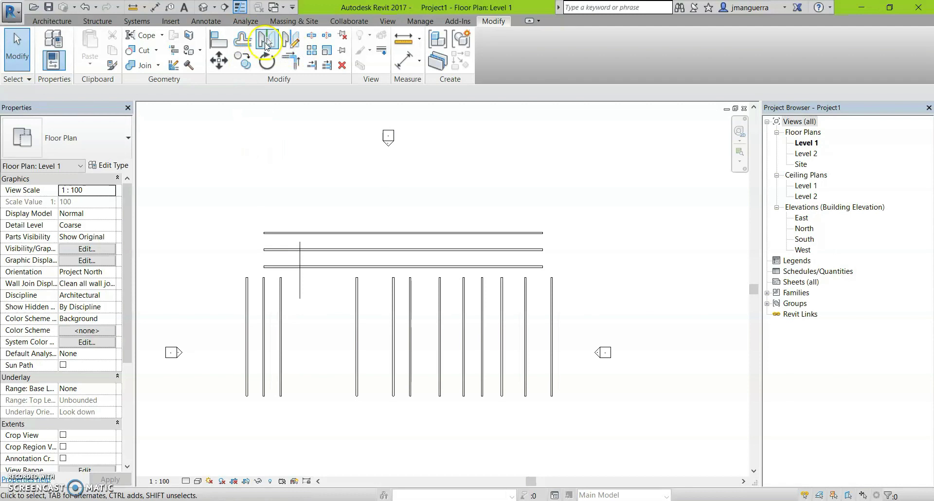
{"action": "mouse_move", "coordinate": [267, 40]}
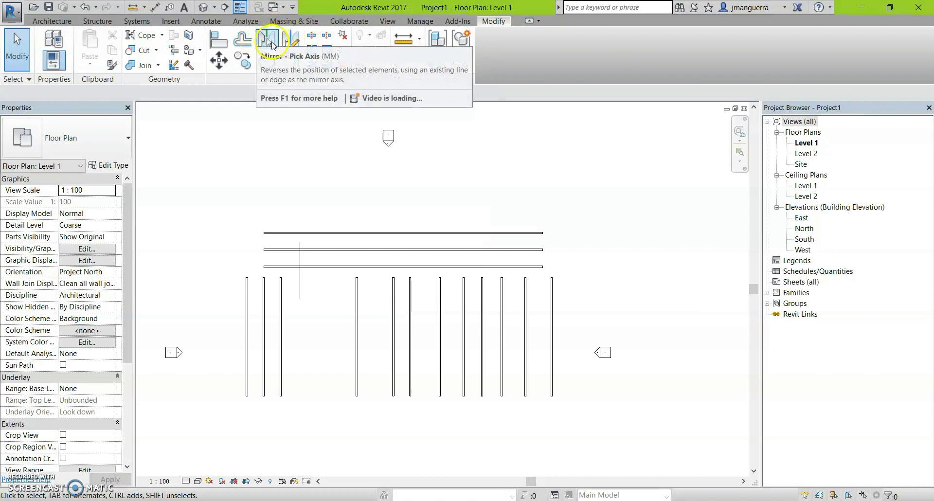
{"action": "middle_click_drag", "start_coordinate": [368, 156], "coordinate": [337, 188]}
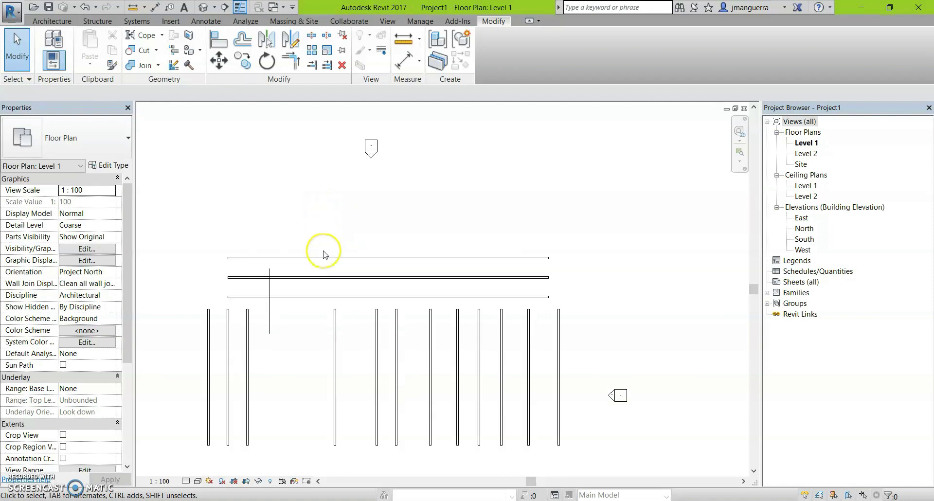
{"action": "scroll", "coordinate": [318, 249], "scroll_direction": "up", "scroll_amount": 1}
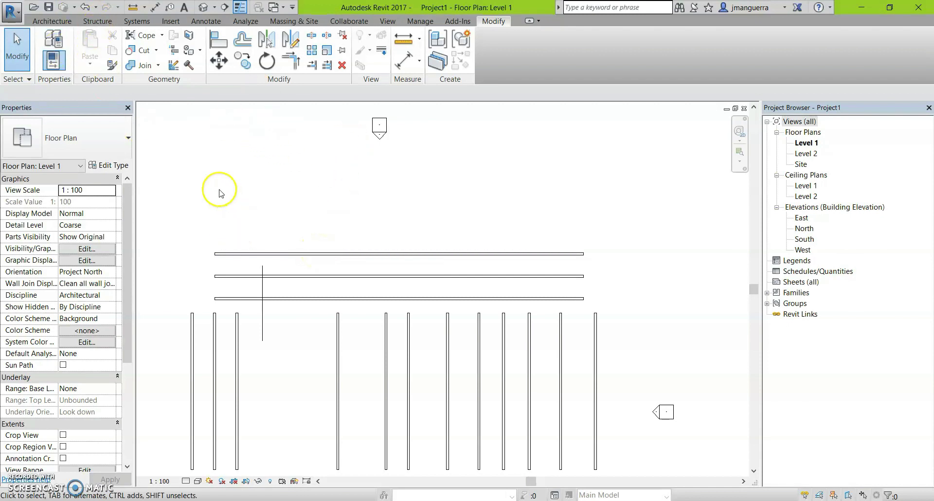
{"action": "key", "text": "w"}
{"action": "key", "text": "a"}
Step: Draw four chained walls forming a closed square above the horizontal walls
{"action": "left_click", "coordinate": [340, 169]}
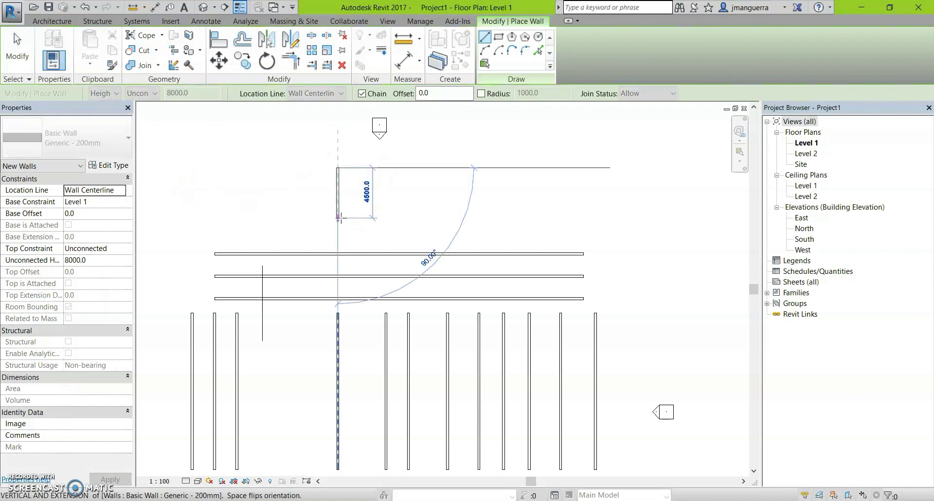
{"action": "left_click", "coordinate": [338, 218]}
{"action": "left_click", "coordinate": [386, 217]}
{"action": "left_click", "coordinate": [386, 167]}
{"action": "left_click", "coordinate": [337, 167]}
{"action": "key", "text": "Escape"}
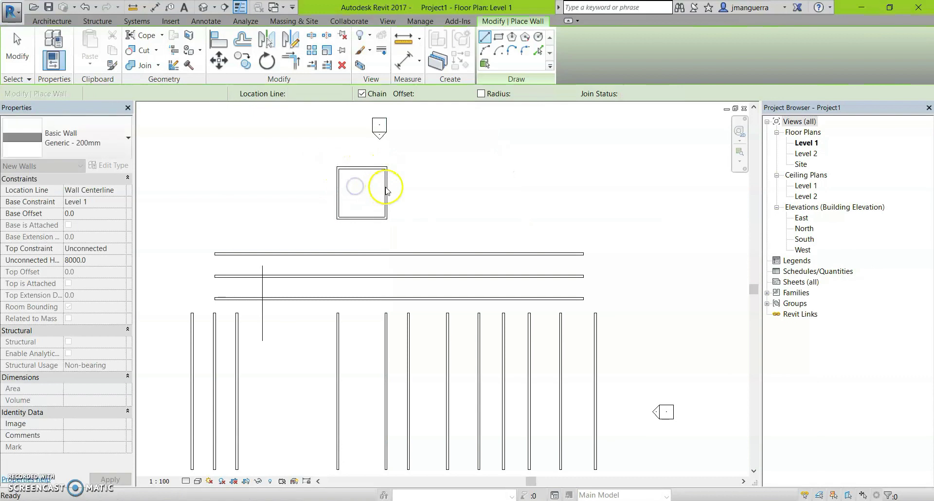
{"action": "key", "text": "Escape"}
Step: Tab-select the whole chain of four square walls
{"action": "scroll", "coordinate": [365, 170], "scroll_direction": "up", "scroll_amount": 2}
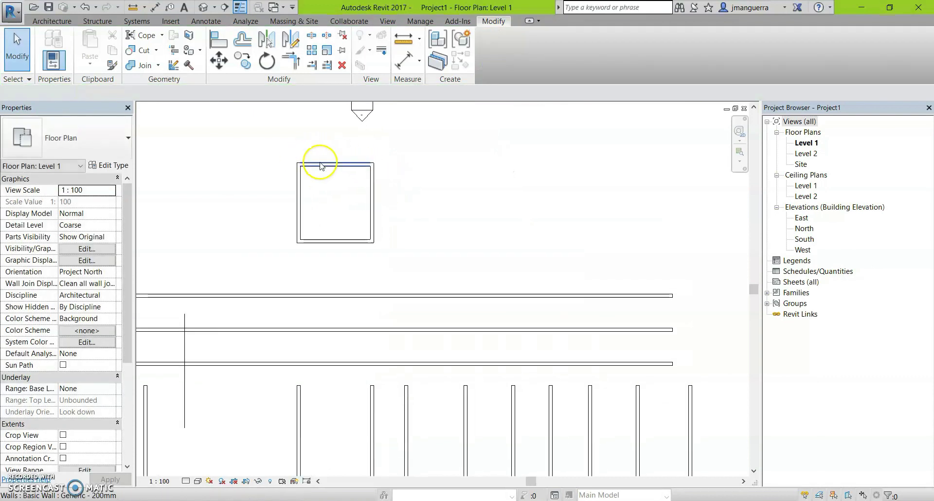
{"action": "left_click", "coordinate": [346, 174]}
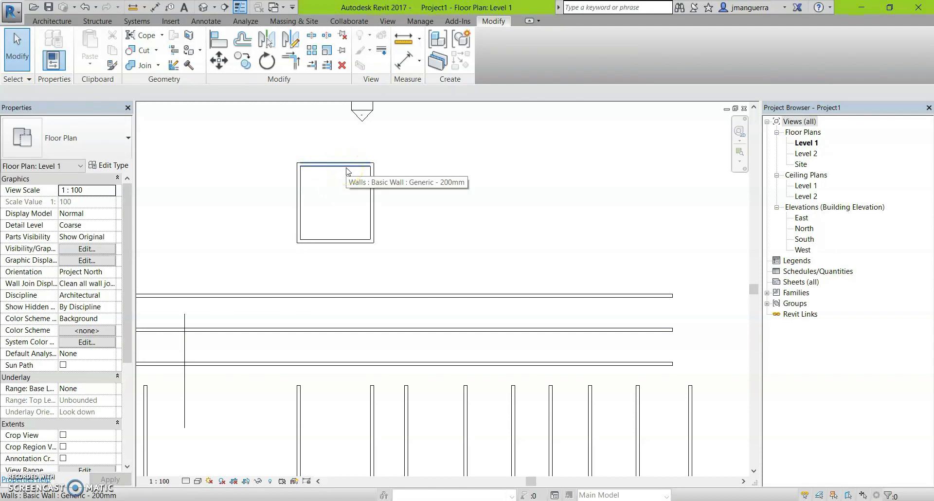
{"action": "key", "text": "Tab"}
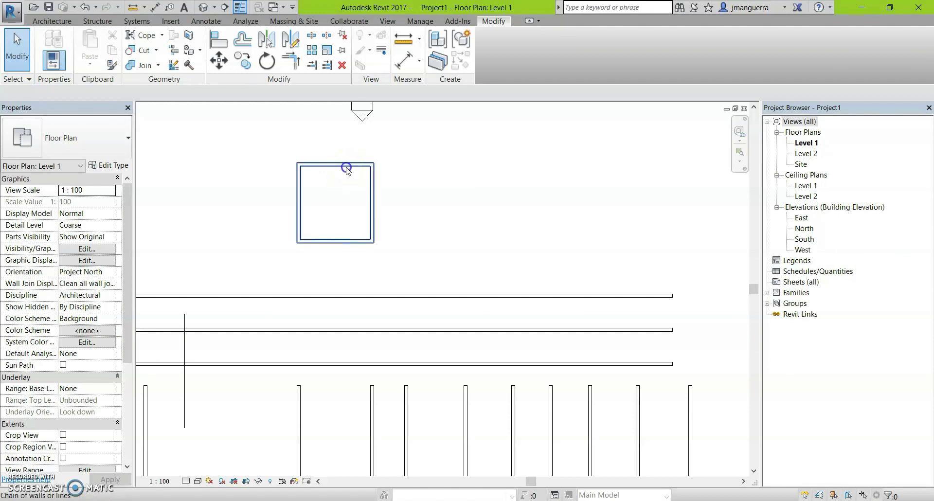
{"action": "left_click", "coordinate": [346, 168]}
{"action": "scroll", "coordinate": [397, 203], "scroll_direction": "down", "scroll_amount": 1}
{"action": "middle_click_drag", "start_coordinate": [479, 195], "coordinate": [452, 204]}
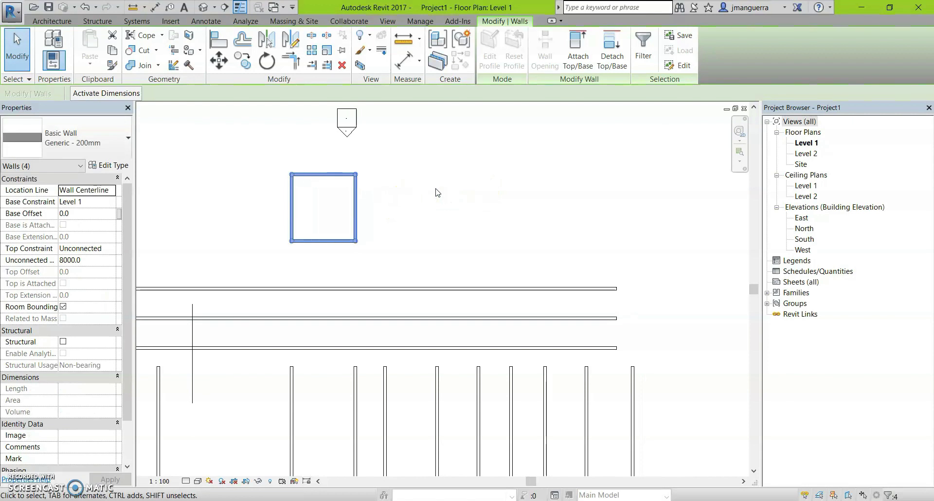
{"action": "left_click", "coordinate": [268, 47]}
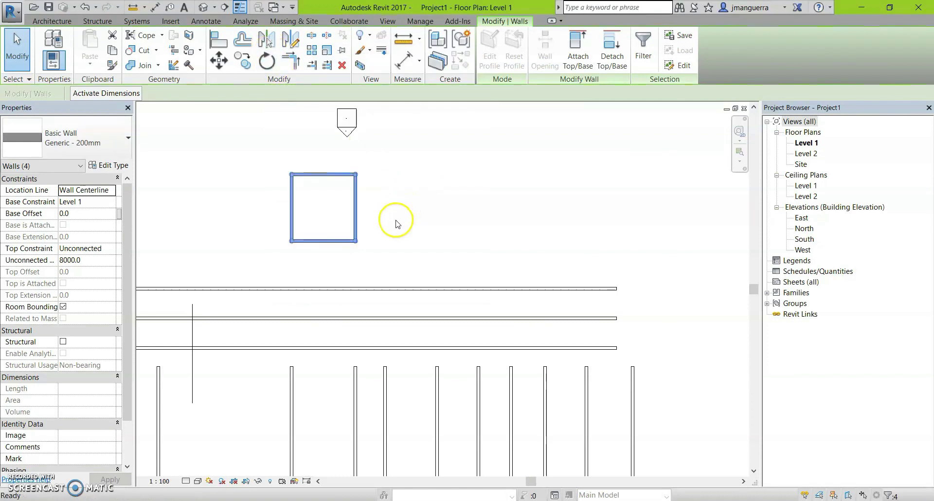
{"action": "key", "text": "m"}
{"action": "key", "text": "m"}
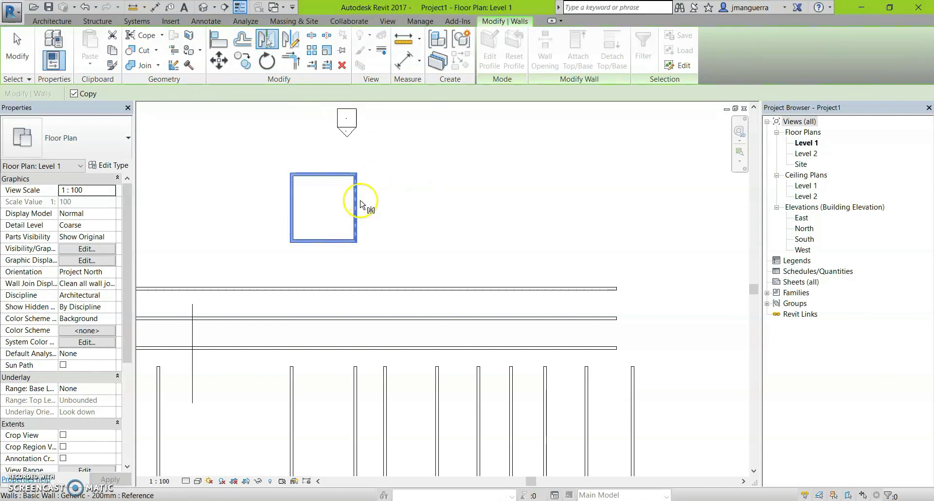
{"action": "scroll", "coordinate": [359, 219], "scroll_direction": "up", "scroll_amount": 2}
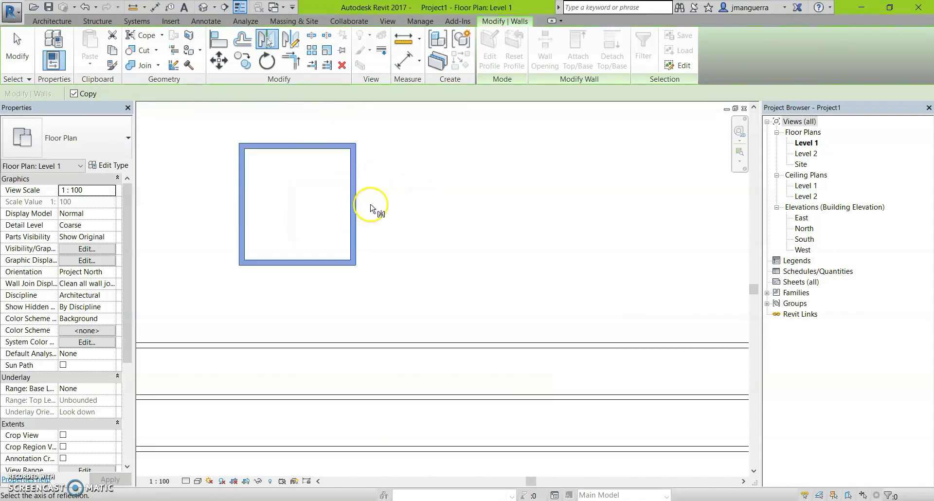
{"action": "scroll", "coordinate": [368, 313], "scroll_direction": "down", "scroll_amount": 2}
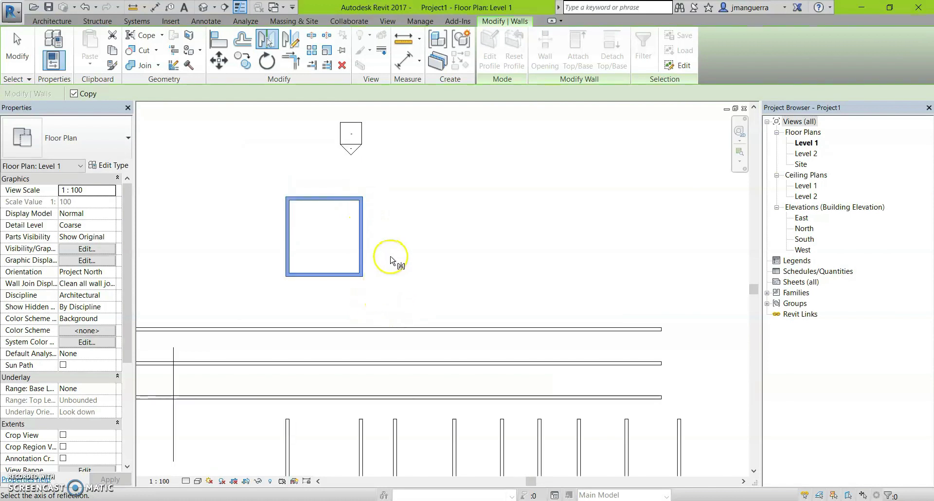
{"action": "scroll", "coordinate": [387, 251], "scroll_direction": "up", "scroll_amount": 2}
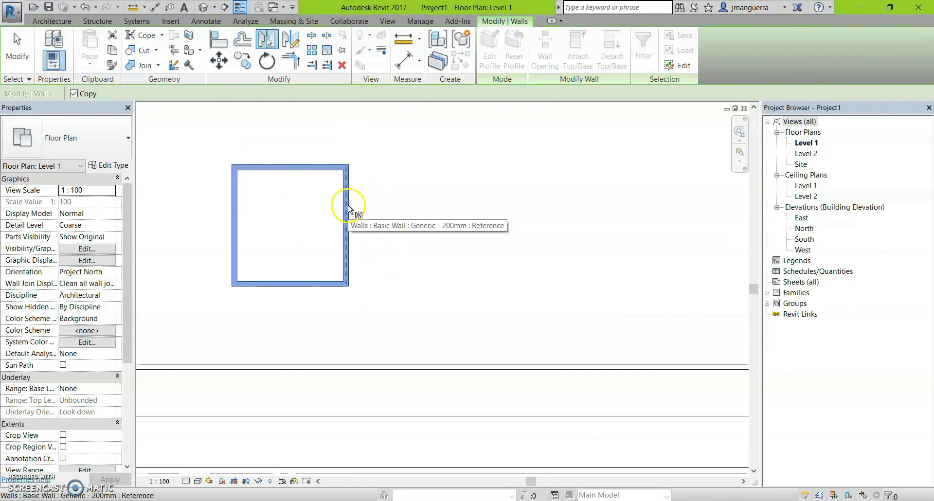
{"action": "left_click", "coordinate": [346, 219]}
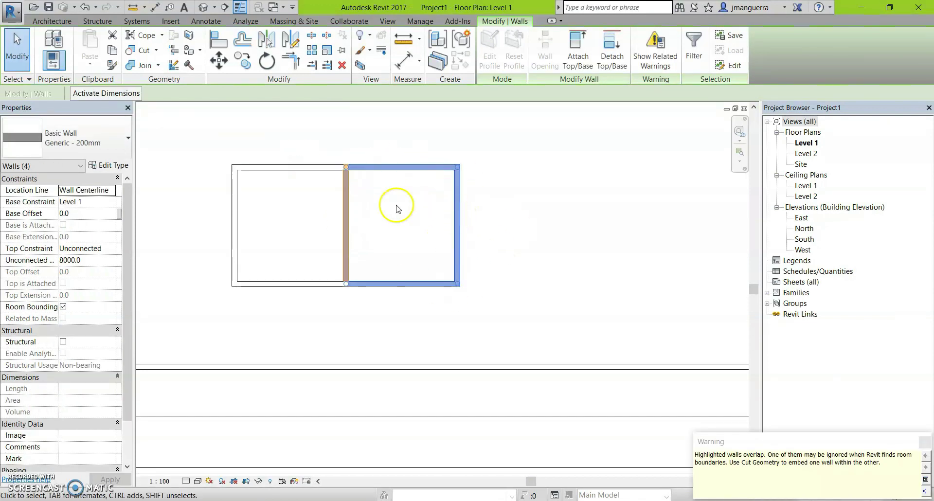
{"action": "scroll", "coordinate": [408, 219], "scroll_direction": "down", "scroll_amount": 2}
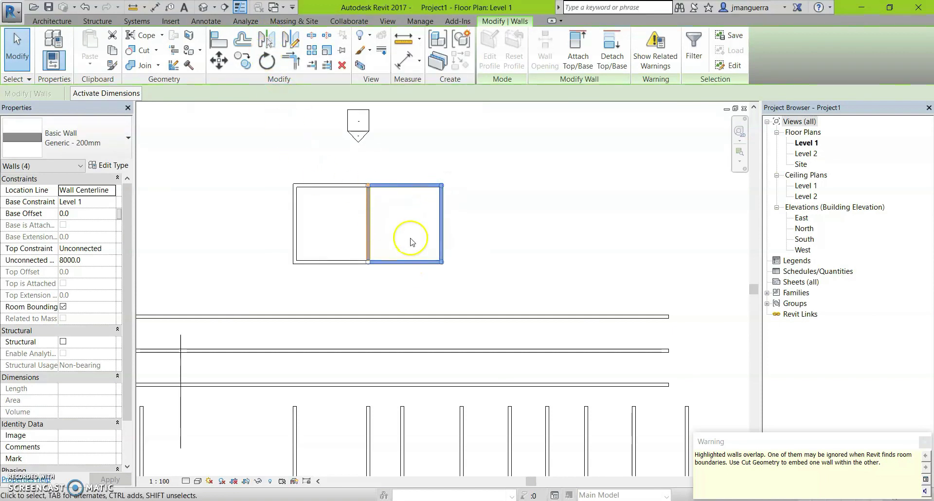
{"action": "scroll", "coordinate": [411, 242], "scroll_direction": "up", "scroll_amount": 1}
{"action": "left_click", "coordinate": [335, 188]}
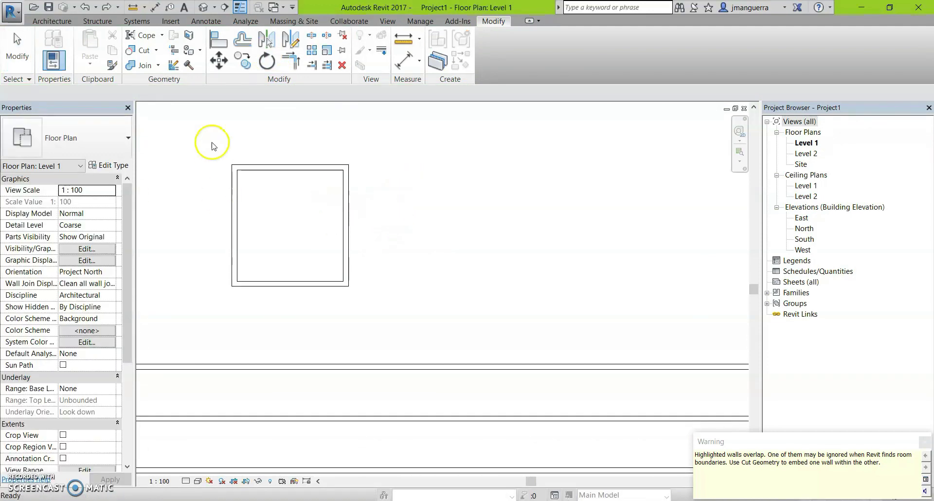
{"action": "scroll", "coordinate": [341, 256], "scroll_direction": "down", "scroll_amount": 1}
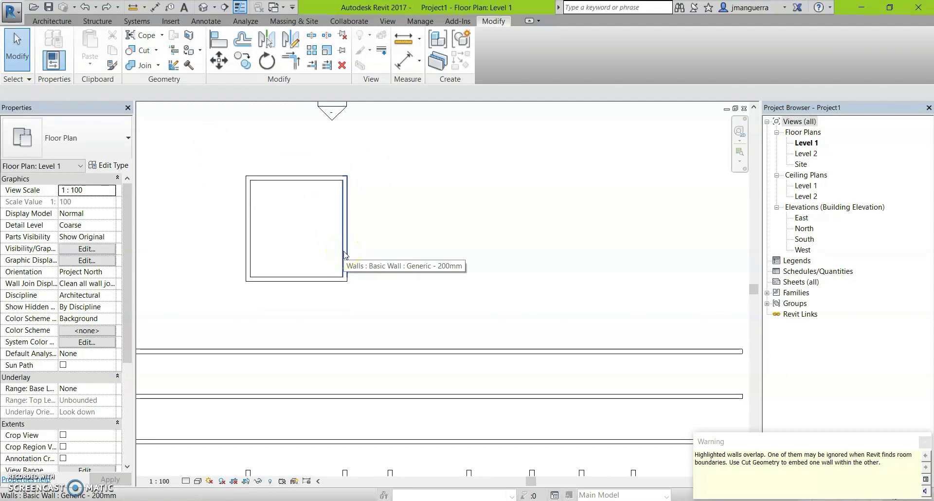
{"action": "key", "text": "d"}
{"action": "key", "text": "l"}
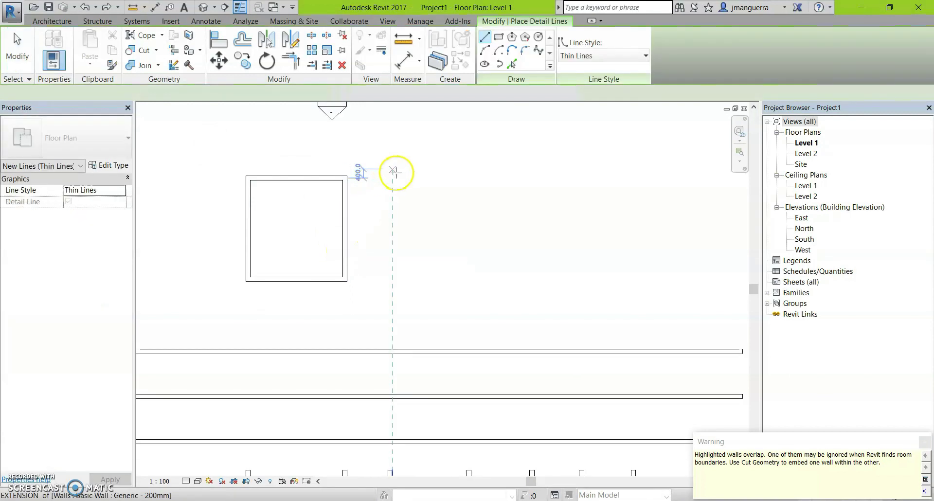
{"action": "left_click", "coordinate": [392, 181]}
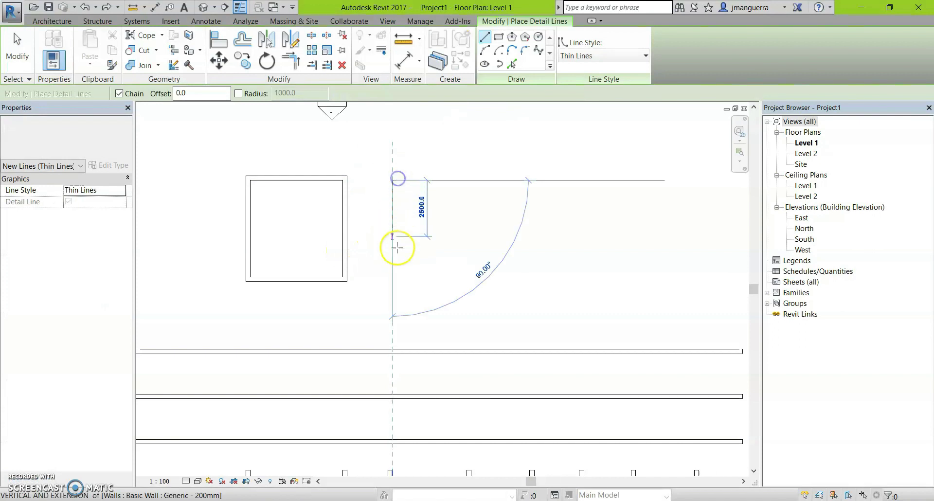
{"action": "left_click", "coordinate": [393, 277]}
{"action": "key", "text": "Escape"}
{"action": "key", "text": "Escape"}
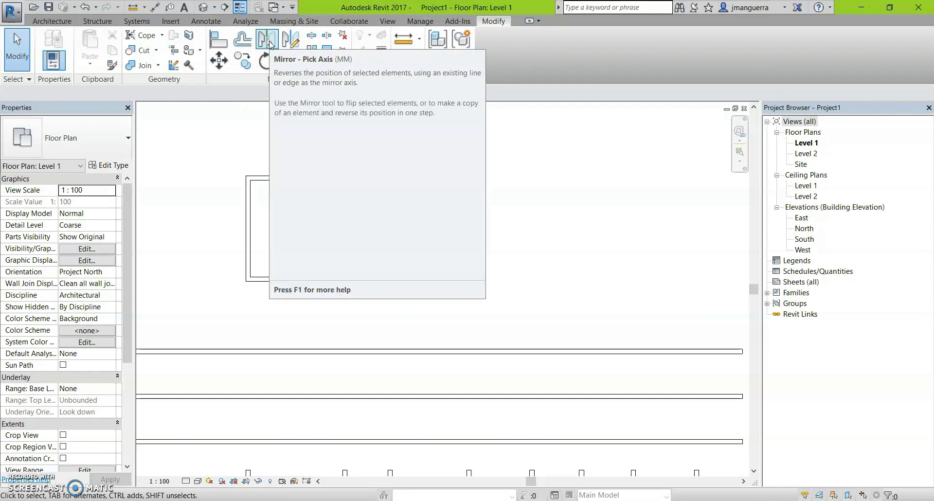
{"action": "left_click", "coordinate": [239, 161]}
{"action": "left_click_drag", "start_coordinate": [226, 149], "coordinate": [365, 313]}
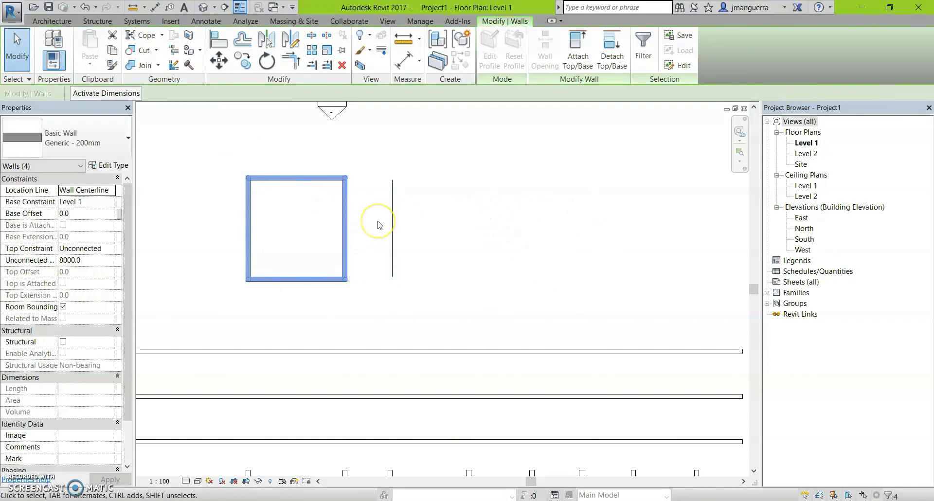
{"action": "key", "text": "m"}
{"action": "key", "text": "m"}
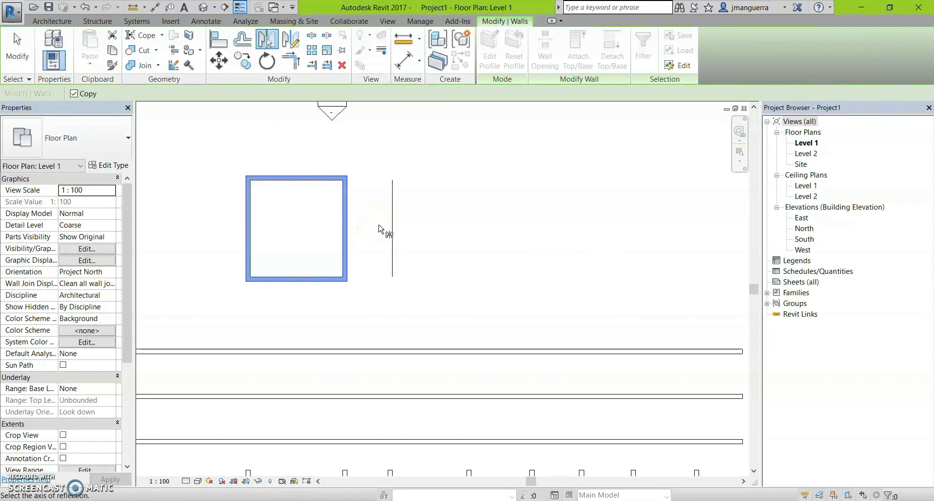
{"action": "left_click", "coordinate": [373, 232]}
{"action": "left_click", "coordinate": [388, 237]}
{"action": "left_click", "coordinate": [392, 234]}
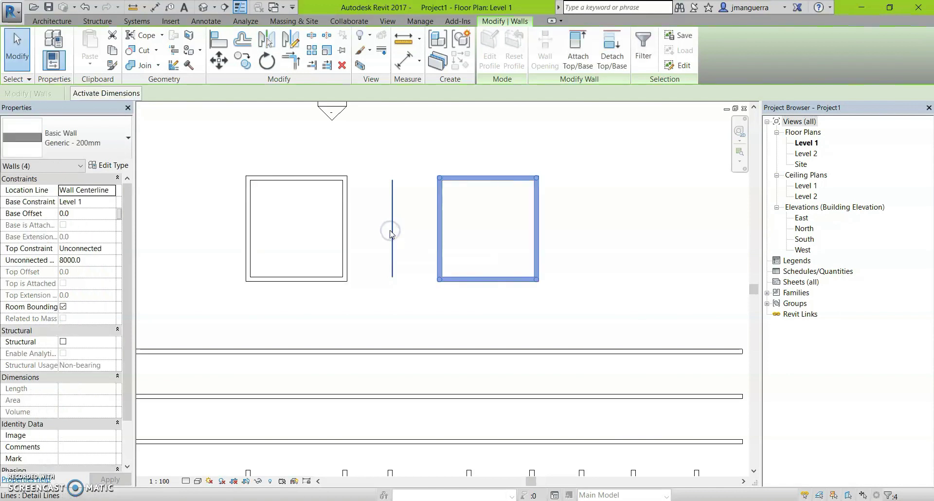
{"action": "left_click", "coordinate": [511, 225]}
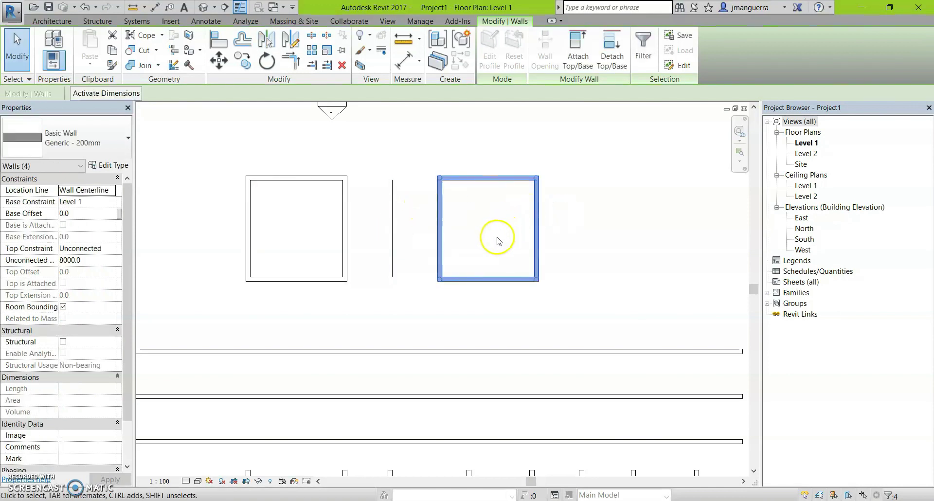
{"action": "left_click", "coordinate": [417, 212]}
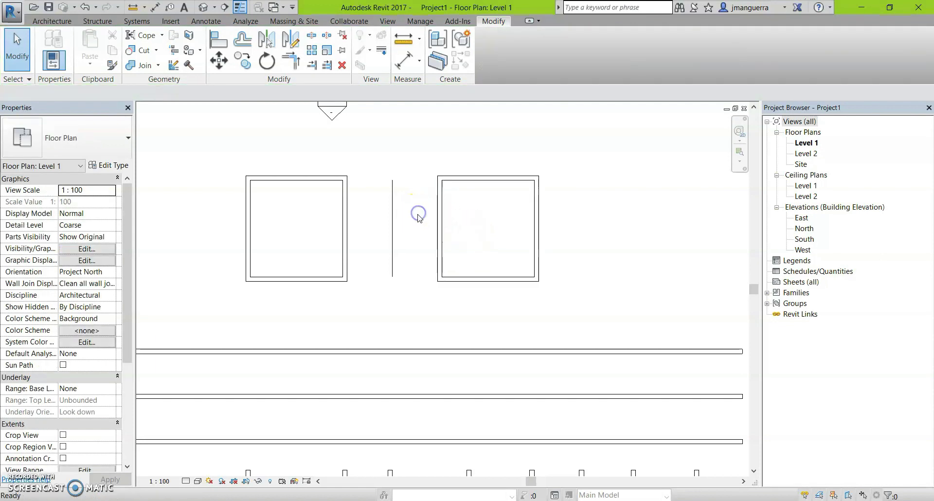
{"action": "scroll", "coordinate": [393, 221], "scroll_direction": "down", "scroll_amount": 1}
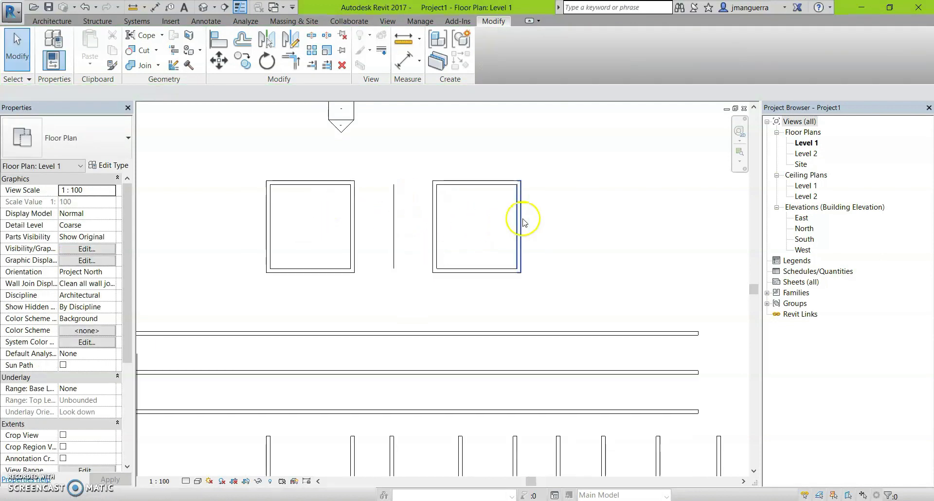
Step: Window-select all walls of the right-hand square
{"action": "middle_click_drag", "start_coordinate": [581, 235], "coordinate": [485, 261]}
{"action": "scroll", "coordinate": [486, 261], "scroll_direction": "down", "scroll_amount": 1}
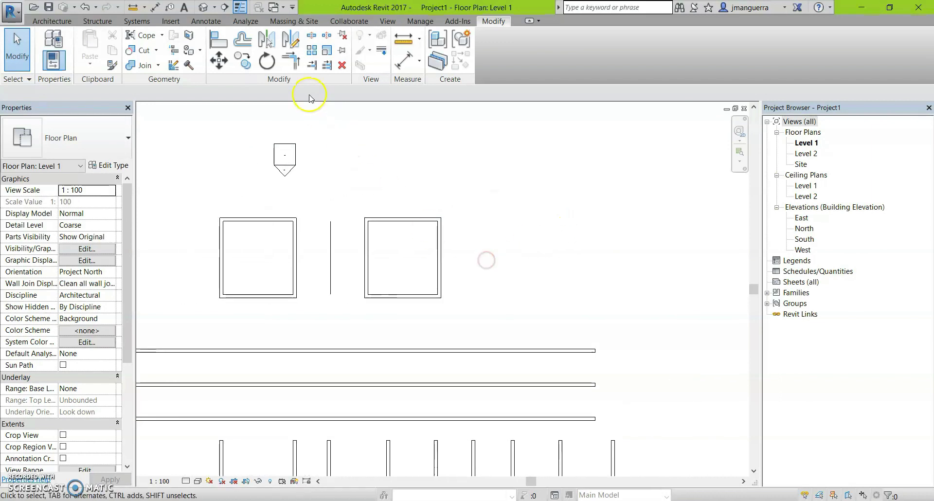
{"action": "left_click", "coordinate": [295, 42]}
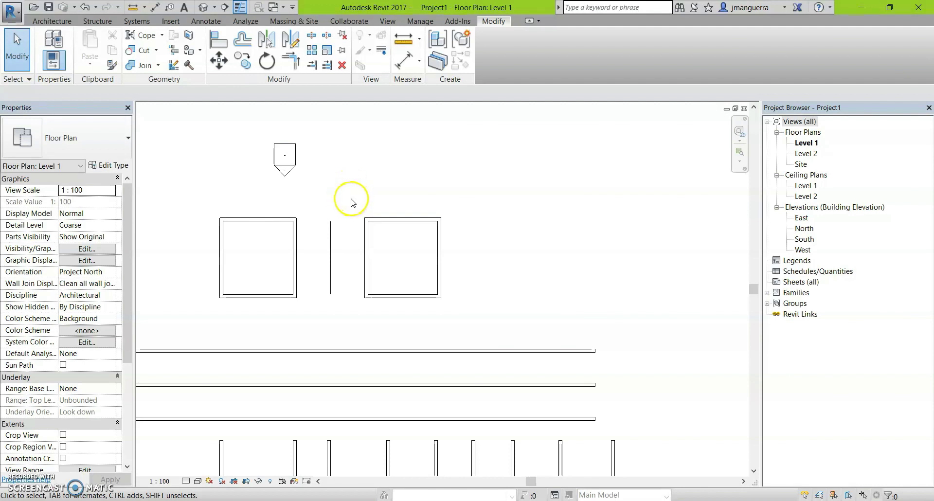
{"action": "mouse_move", "coordinate": [372, 238]}
{"action": "left_mouse_down"}
{"action": "mouse_move", "coordinate": [473, 331]}
{"action": "mouse_move", "coordinate": [459, 320]}
{"action": "left_mouse_up"}
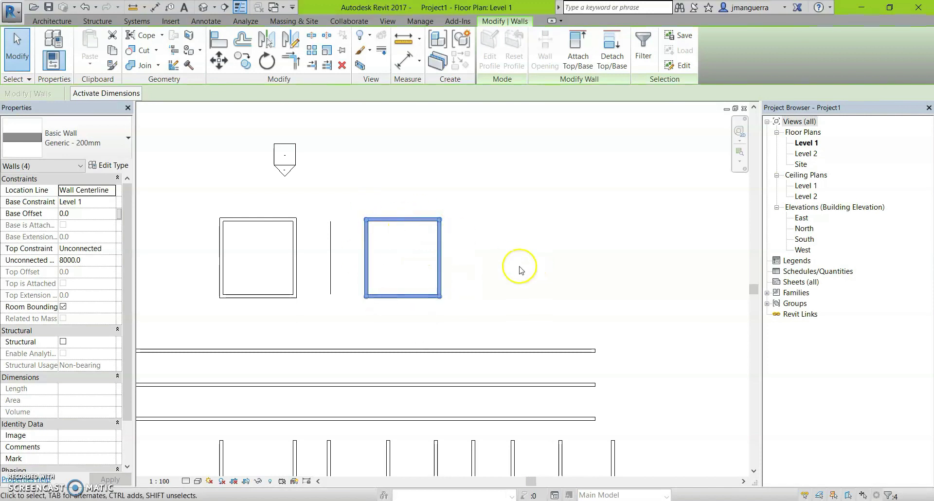
{"action": "scroll", "coordinate": [501, 262], "scroll_direction": "up", "scroll_amount": 1}
Step: Mirror a copy of the square with DM across a vertical axis drawn to its right
{"action": "key", "text": "d"}
{"action": "key", "text": "m"}
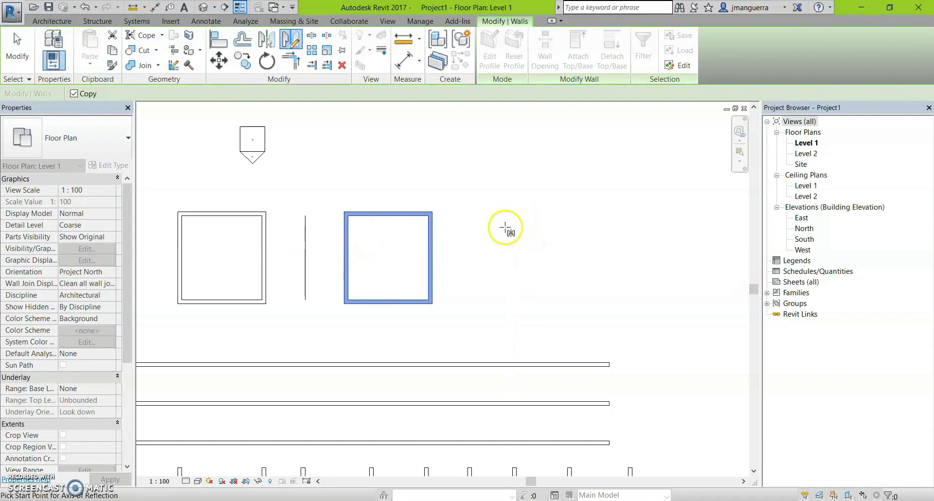
{"action": "left_click", "coordinate": [471, 211]}
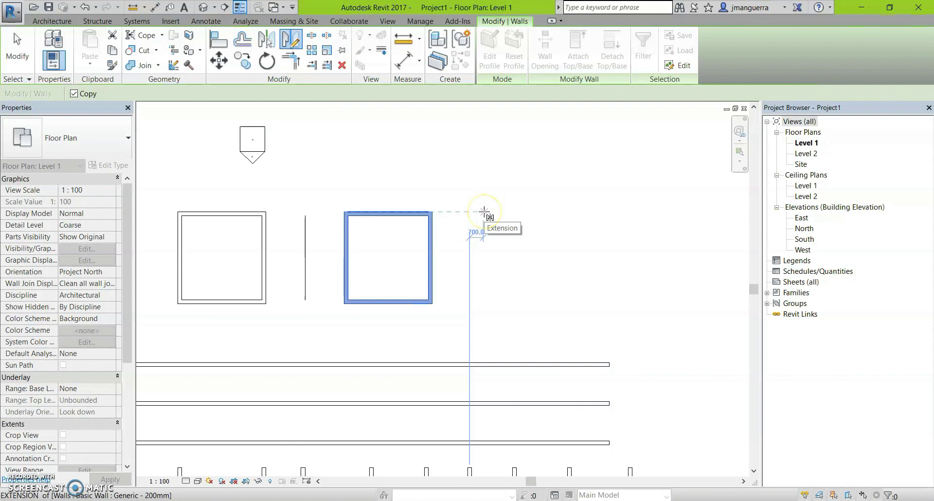
{"action": "left_click", "coordinate": [484, 212]}
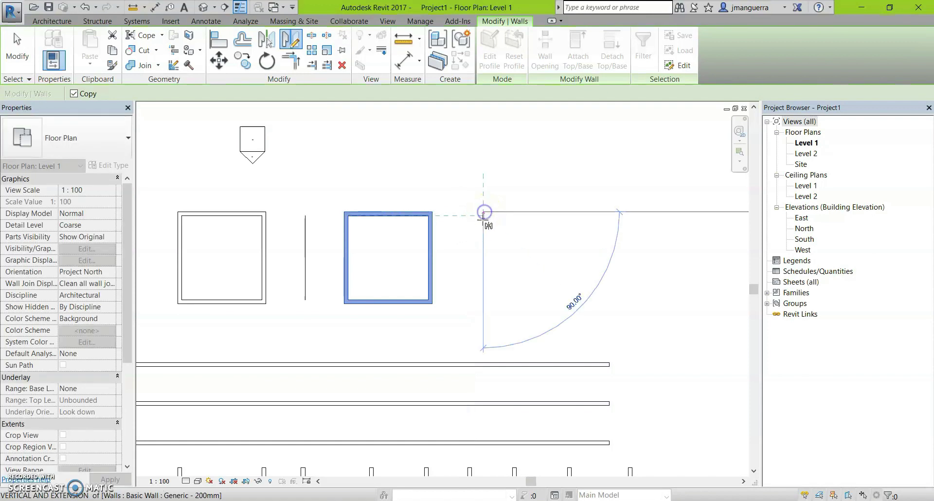
{"action": "left_click", "coordinate": [484, 309]}
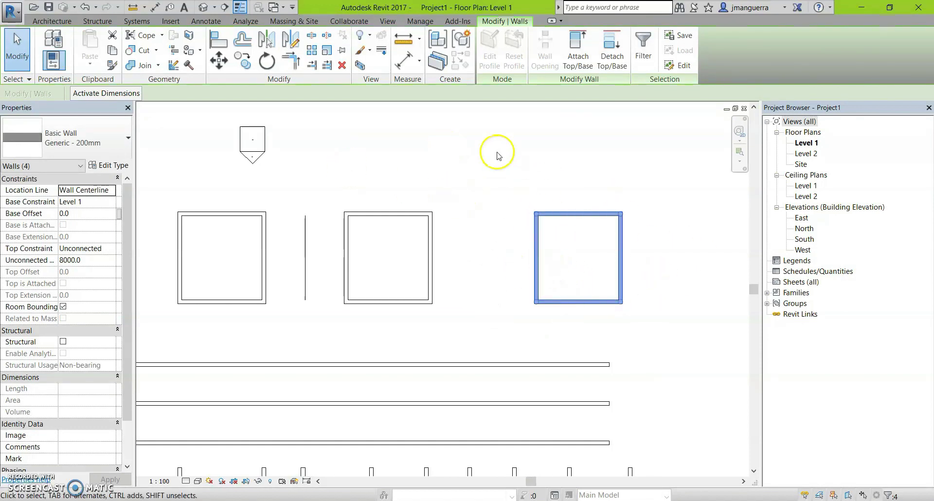
Step: Select the walls of the middle square
{"action": "middle_click_drag", "start_coordinate": [485, 189], "coordinate": [506, 227]}
{"action": "middle_click_drag", "start_coordinate": [452, 185], "coordinate": [469, 233]}
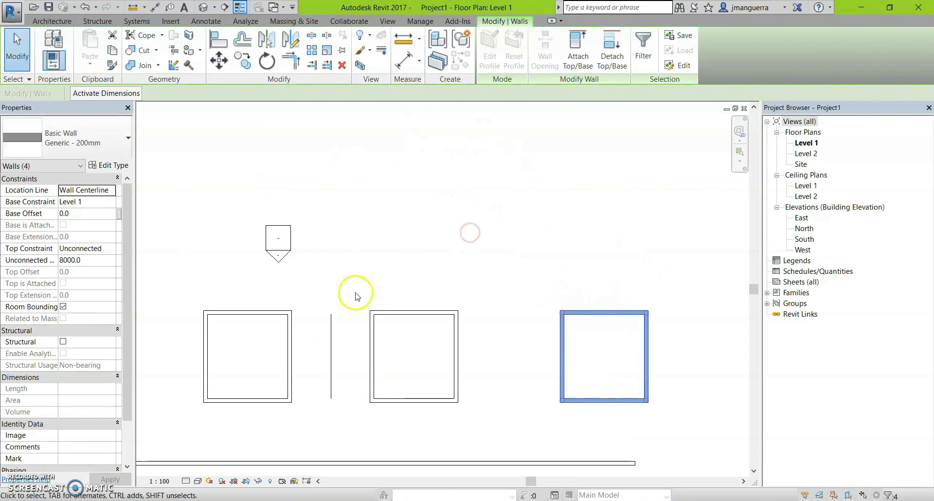
{"action": "left_click", "coordinate": [357, 288]}
{"action": "mouse_move", "coordinate": [359, 294]}
{"action": "left_mouse_down"}
{"action": "mouse_move", "coordinate": [417, 407]}
{"action": "mouse_move", "coordinate": [489, 431]}
{"action": "left_mouse_up"}
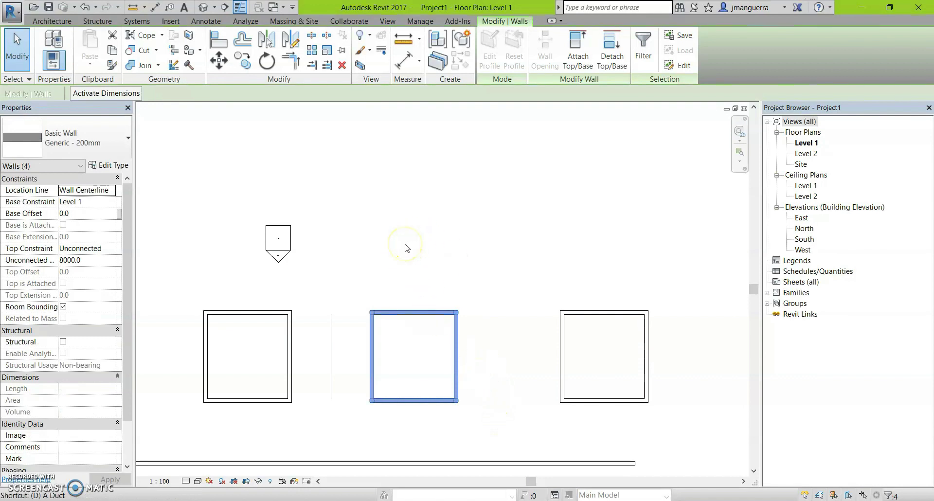
Step: Mirror the middle square with MV across a horizontal axis, copying it above
{"action": "key", "text": "m"}
{"action": "key", "text": "v"}
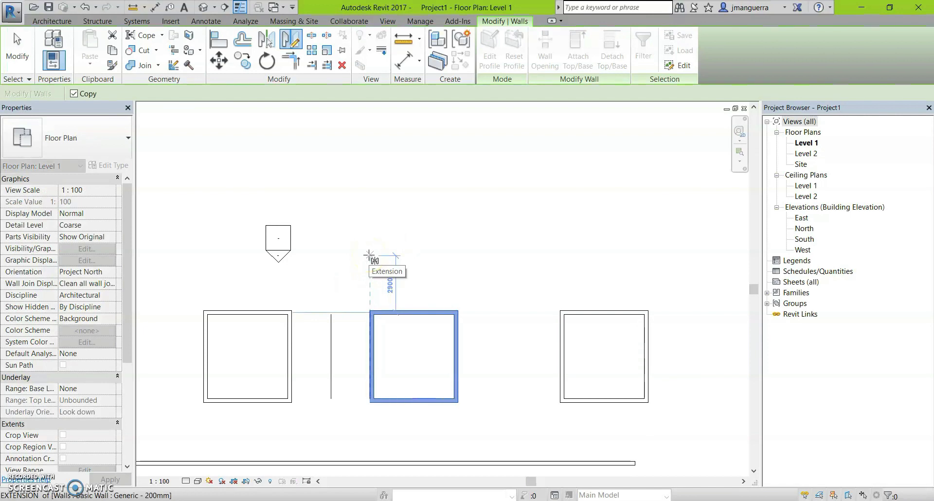
{"action": "left_click", "coordinate": [455, 258]}
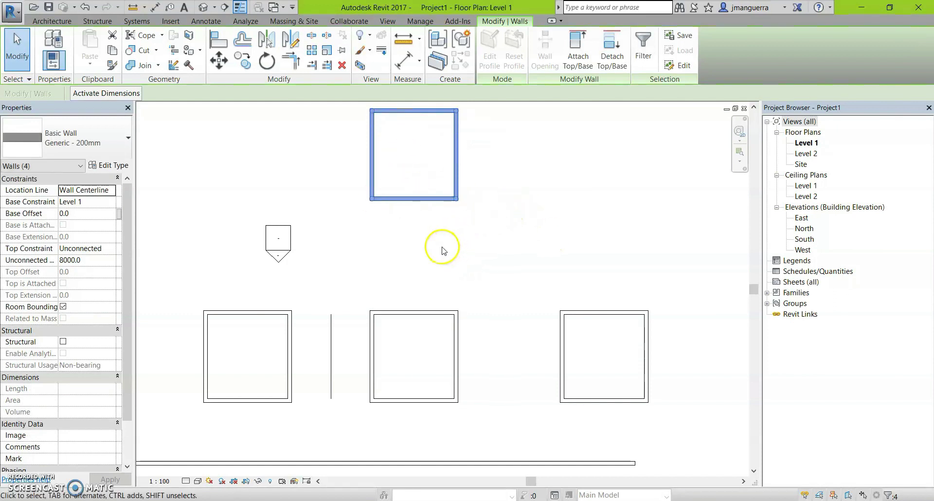
Step: Point at Trim/Extend to Corner on the Modify ribbon, then clear the wall selection
{"action": "left_click", "coordinate": [267, 60]}
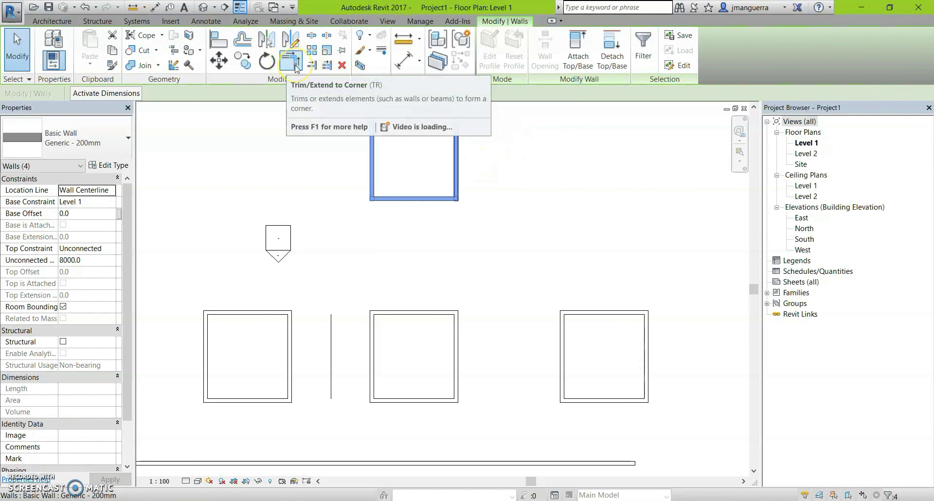
{"action": "mouse_move", "coordinate": [290, 61]}
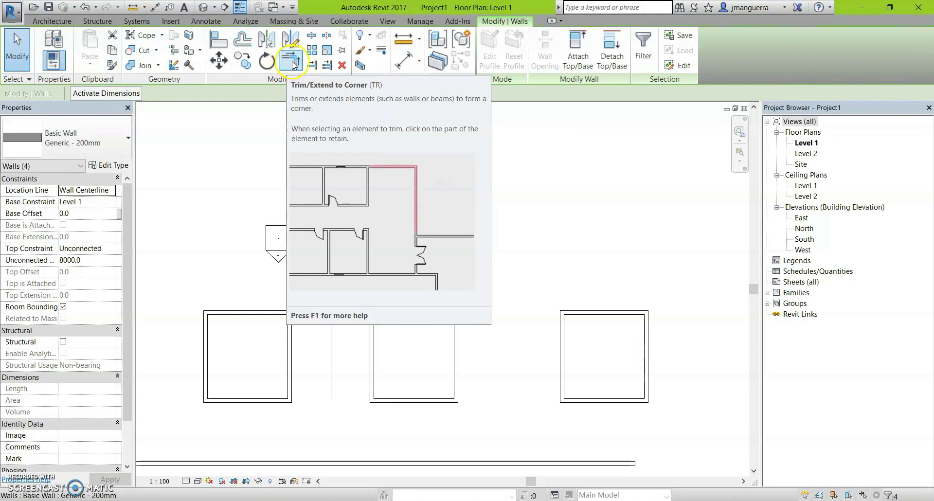
{"action": "left_click", "coordinate": [292, 58]}
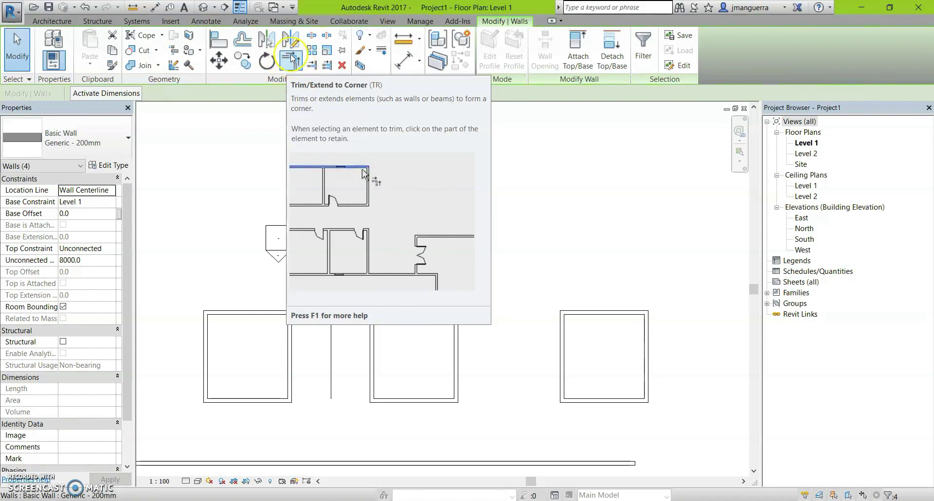
{"action": "left_click", "coordinate": [297, 63]}
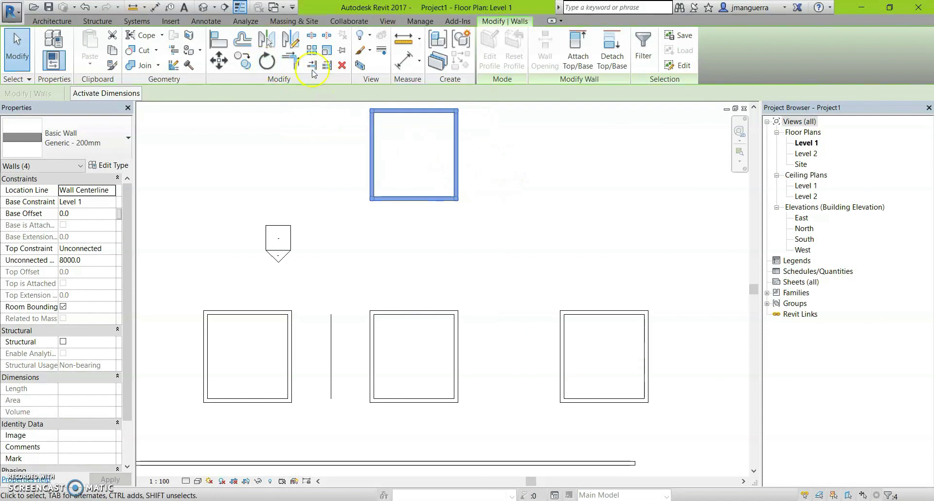
{"action": "left_click", "coordinate": [517, 184]}
{"action": "scroll", "coordinate": [517, 217], "scroll_direction": "down", "scroll_amount": 3}
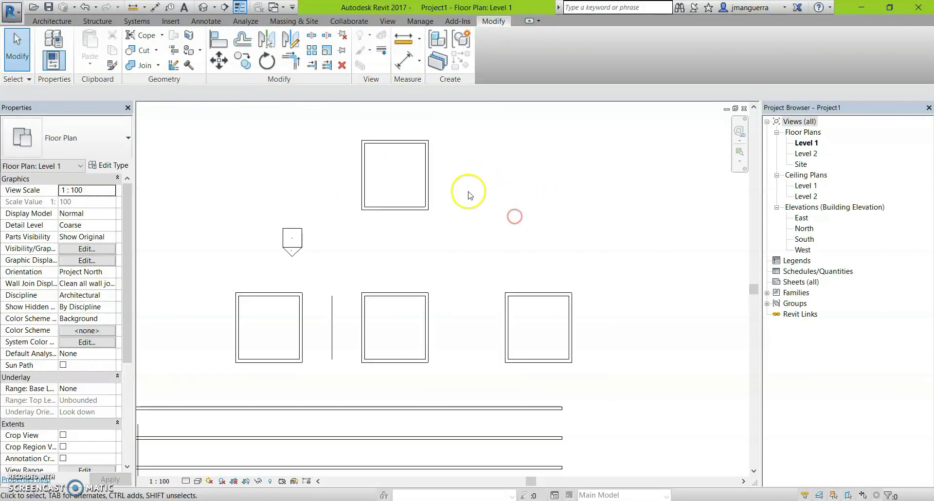
Step: Dismiss the save reminder and draw a short vertical wall right of the top square
{"action": "middle_click_drag", "start_coordinate": [527, 199], "coordinate": [469, 214]}
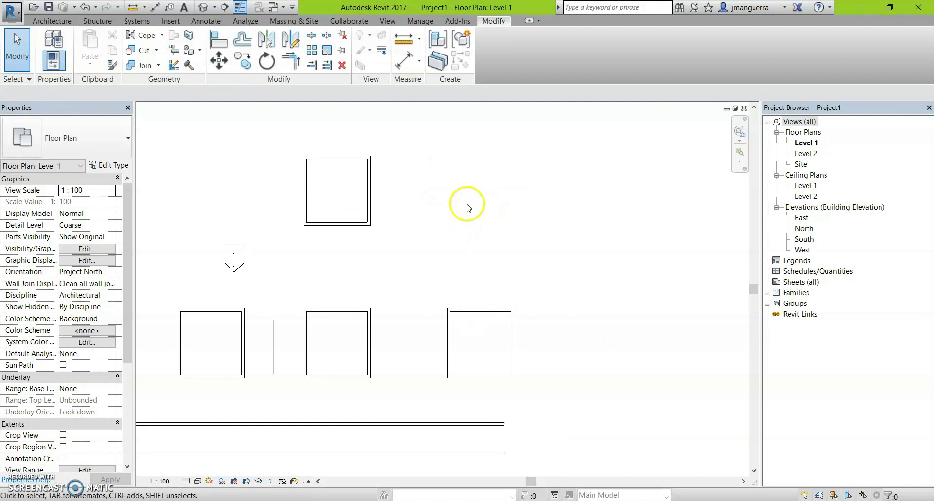
{"action": "left_click", "coordinate": [542, 310]}
{"action": "left_click", "coordinate": [477, 258]}
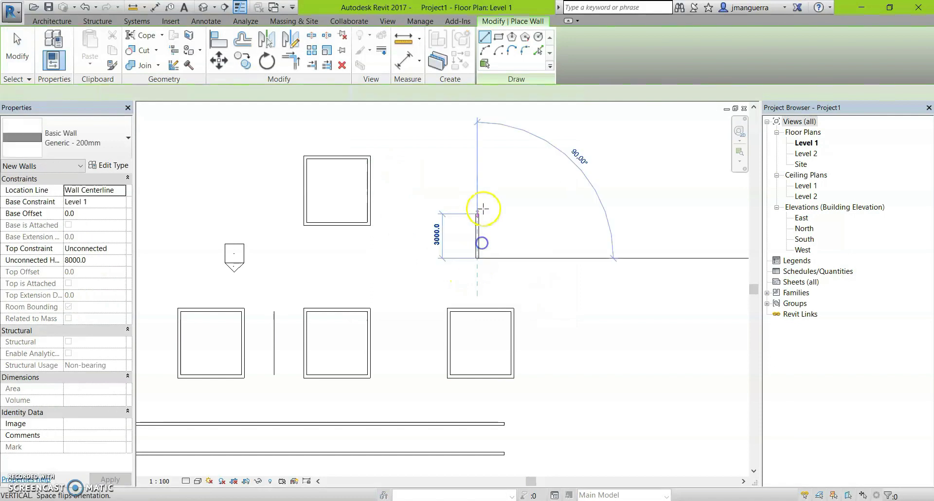
{"action": "left_click", "coordinate": [477, 181]}
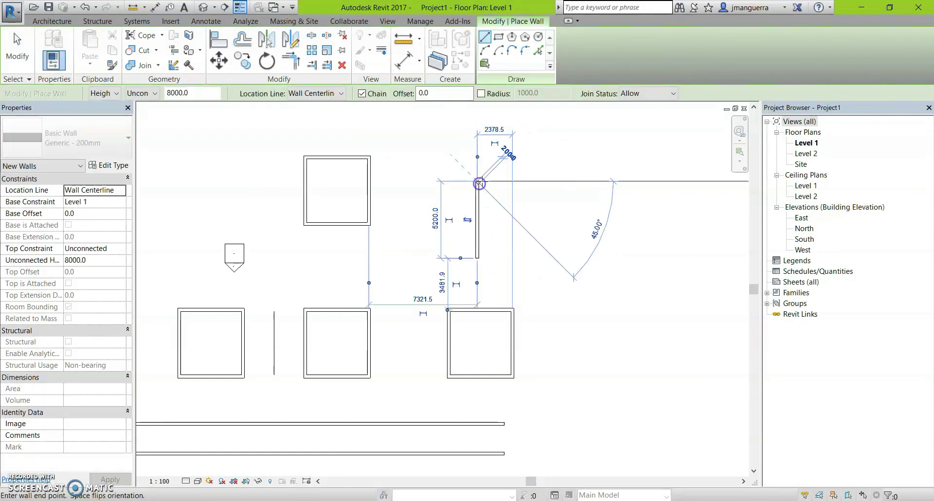
{"action": "key", "text": "Escape"}
Step: Draw a separate 6600 mm horizontal wall near the top
{"action": "scroll", "coordinate": [440, 203], "scroll_direction": "up", "scroll_amount": 1}
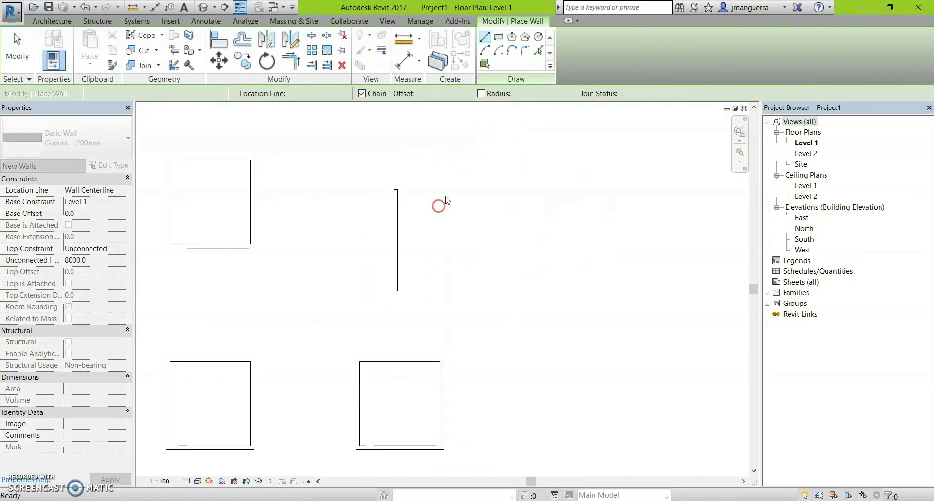
{"action": "left_click", "coordinate": [442, 190]}
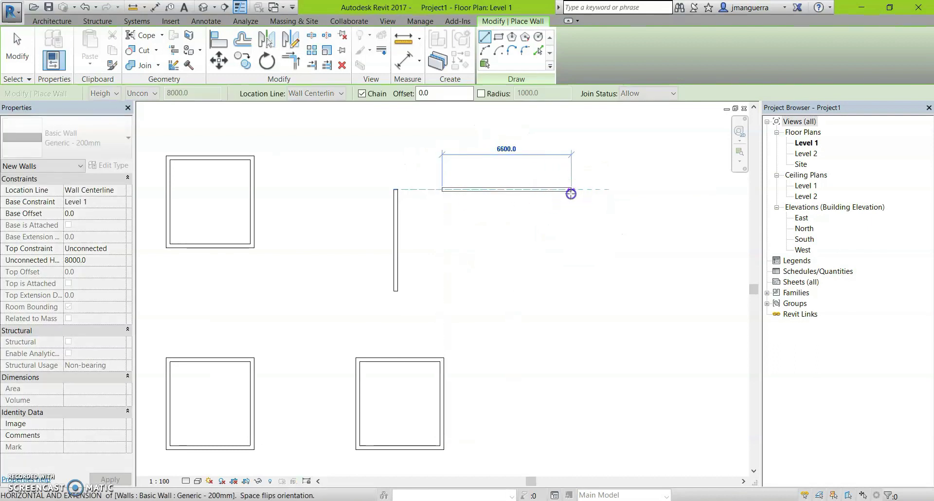
{"action": "left_click", "coordinate": [570, 191]}
{"action": "key", "text": "Escape"}
{"action": "key", "text": "Escape"}
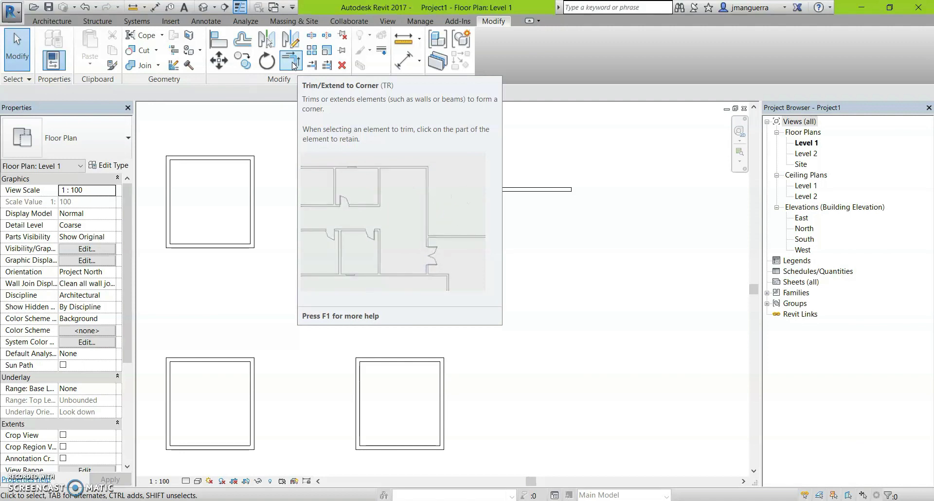
Step: Select the horizontal wall and drag it higher in the plan
{"action": "left_click", "coordinate": [386, 115]}
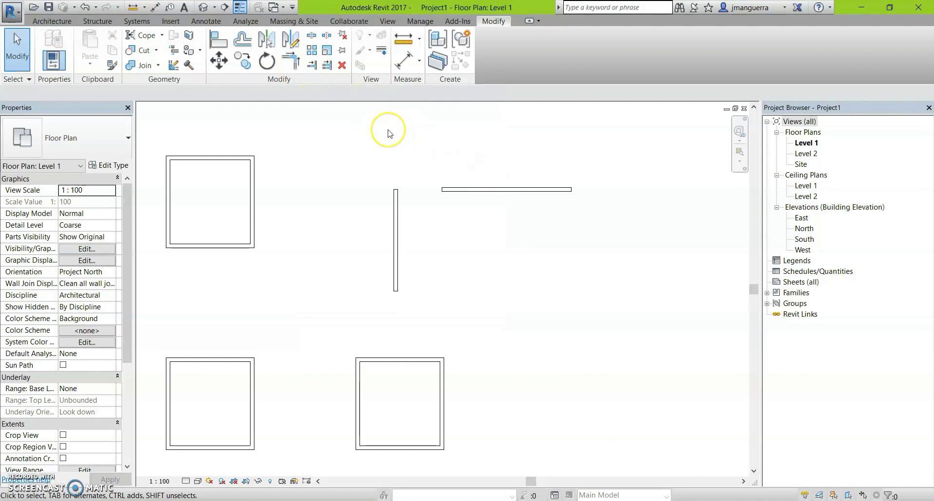
{"action": "scroll", "coordinate": [389, 125], "scroll_direction": "down", "scroll_amount": 1}
{"action": "scroll", "coordinate": [403, 135], "scroll_direction": "down", "scroll_amount": 1}
{"action": "scroll", "coordinate": [428, 156], "scroll_direction": "up", "scroll_amount": 2}
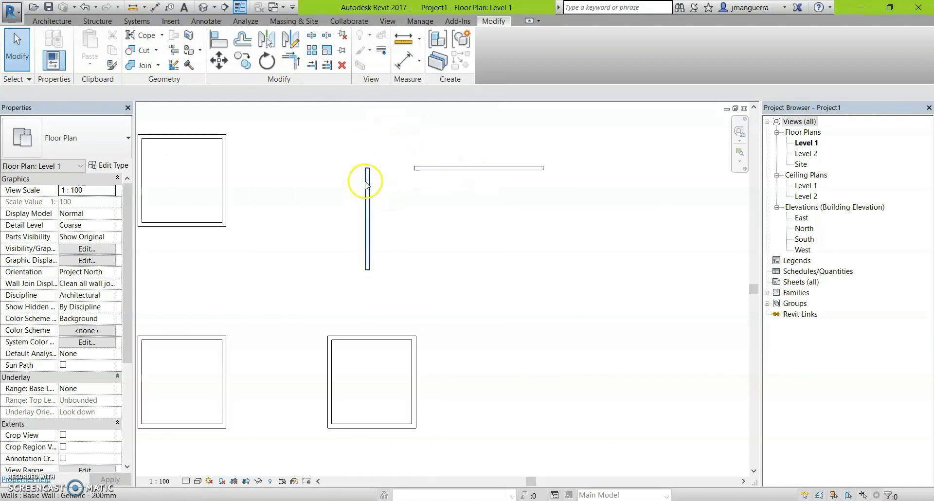
{"action": "scroll", "coordinate": [370, 195], "scroll_direction": "down", "scroll_amount": 2}
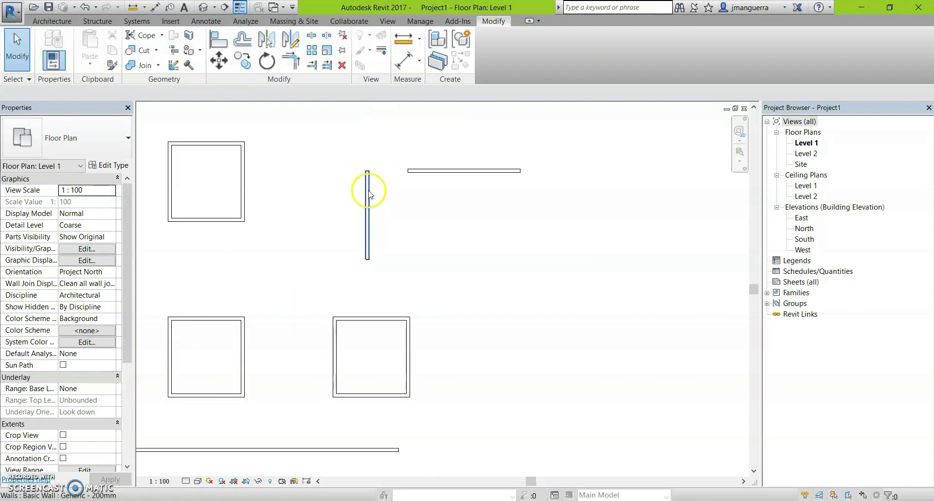
{"action": "left_click", "coordinate": [450, 174]}
{"action": "middle_click_drag", "start_coordinate": [503, 153], "coordinate": [488, 211]}
{"action": "left_click_drag", "start_coordinate": [466, 252], "coordinate": [460, 206]}
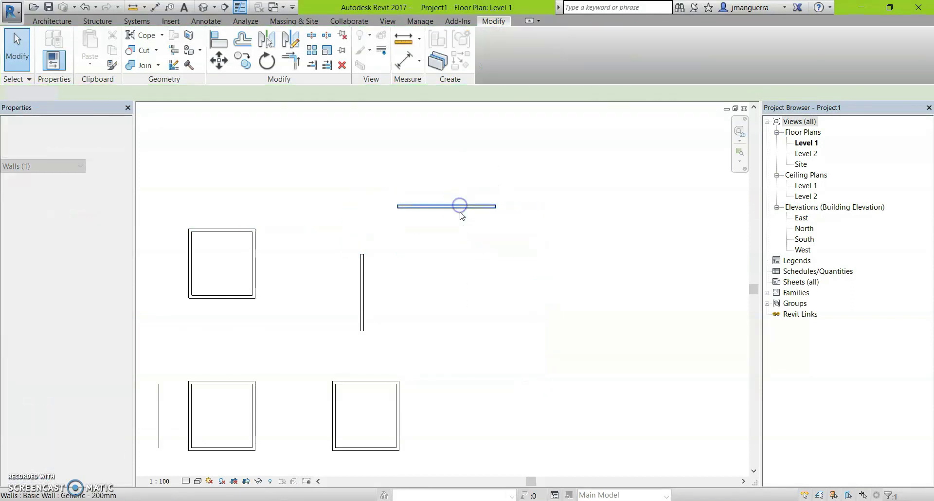
{"action": "left_click", "coordinate": [367, 222]}
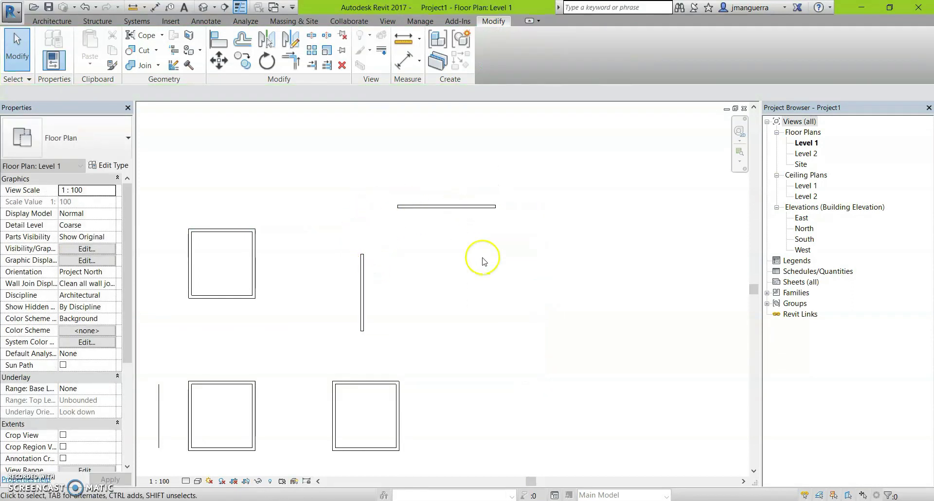
{"action": "middle_click_drag", "start_coordinate": [461, 257], "coordinate": [436, 243]}
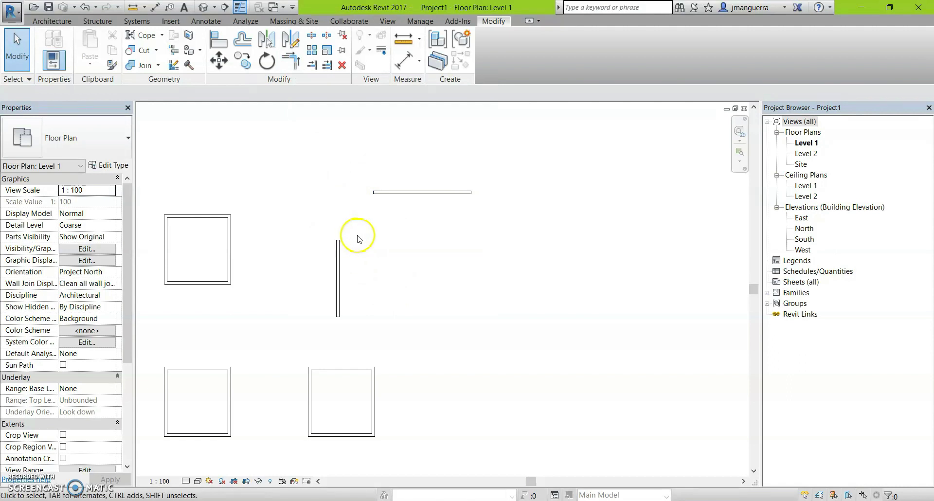
Step: Join the short vertical wall and horizontal wall into a corner with TR, redoing after an undo
{"action": "key", "text": "t"}
{"action": "key", "text": "r"}
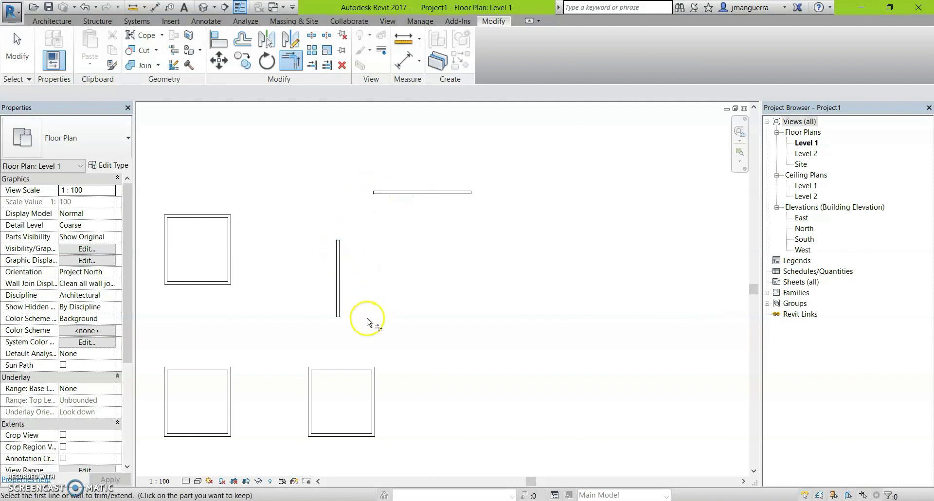
{"action": "left_click", "coordinate": [340, 246]}
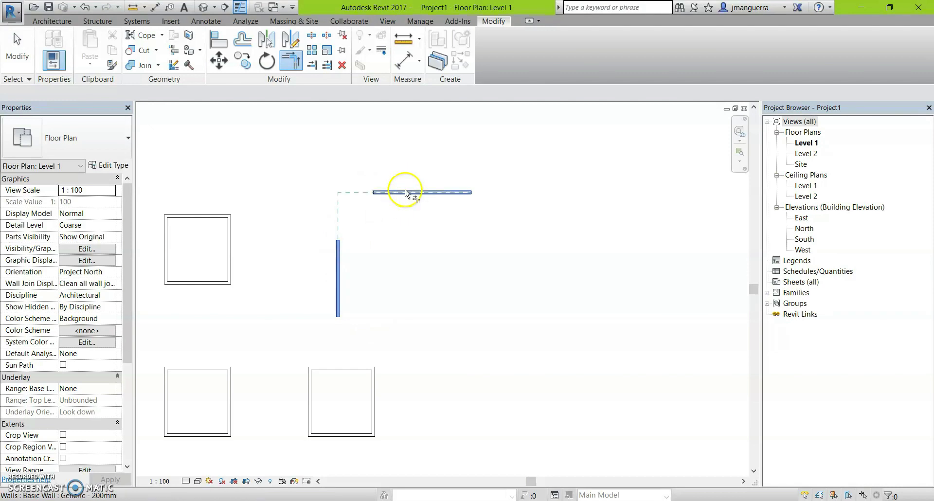
{"action": "left_click", "coordinate": [406, 193]}
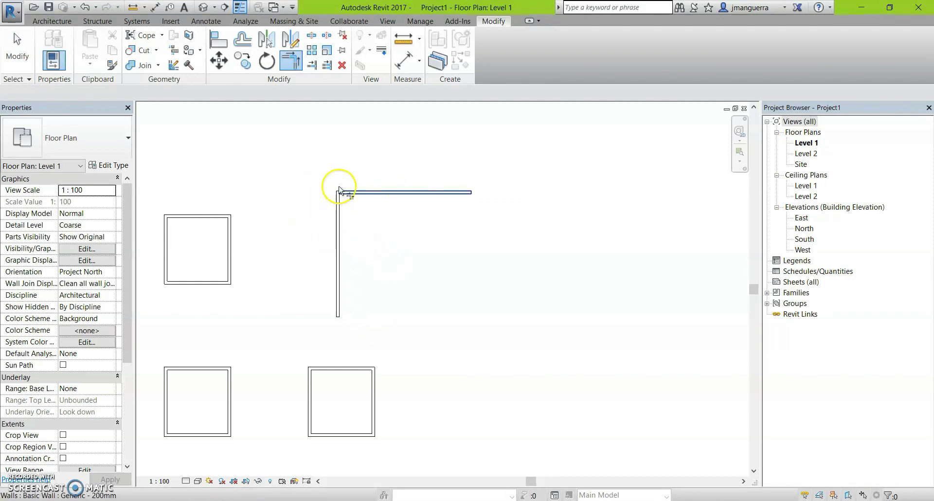
{"action": "key", "text": "ctrl+z"}
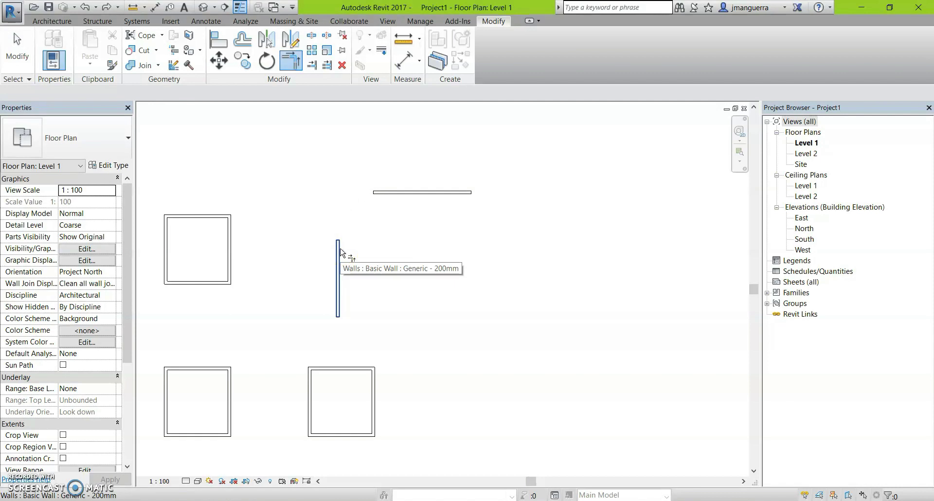
{"action": "left_click", "coordinate": [340, 251]}
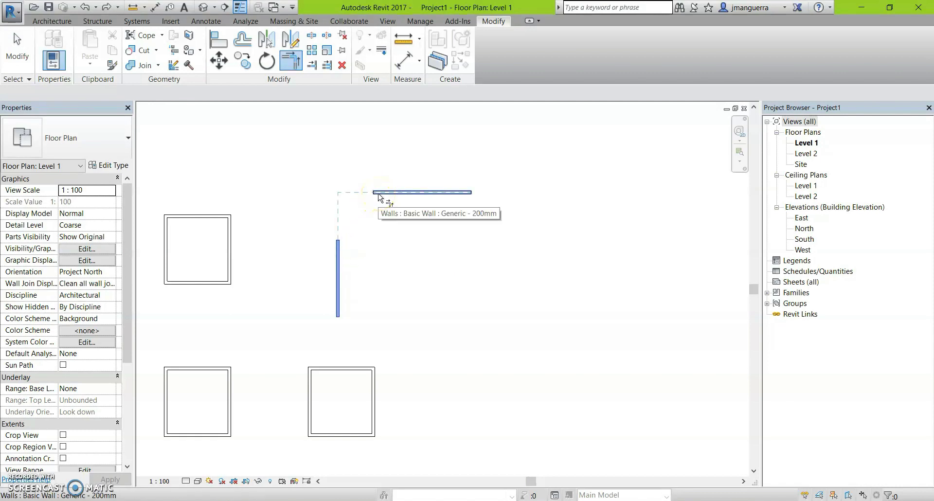
{"action": "left_click", "coordinate": [379, 197]}
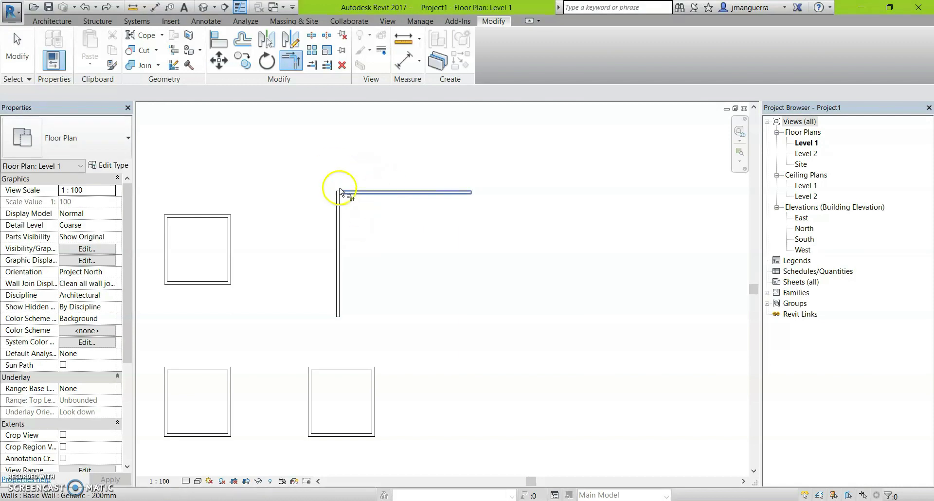
{"action": "scroll", "coordinate": [348, 218], "scroll_direction": "down", "scroll_amount": 2}
{"action": "mouse_move", "coordinate": [365, 251]}
{"action": "middle_mouse_down"}
{"action": "mouse_move", "coordinate": [502, 202]}
{"action": "mouse_move", "coordinate": [507, 177]}
{"action": "middle_mouse_up"}
{"action": "scroll", "coordinate": [506, 205], "scroll_direction": "down", "scroll_amount": 1}
{"action": "scroll", "coordinate": [503, 190], "scroll_direction": "up", "scroll_amount": 1}
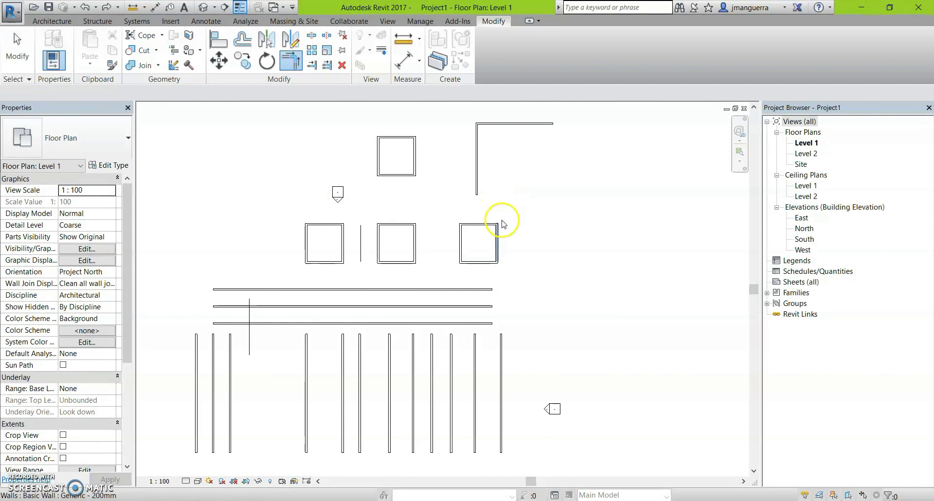
Step: Extend the upper-right vertical wall down to the long horizontal wall with TR, leaving a stub
{"action": "key", "text": "Escape"}
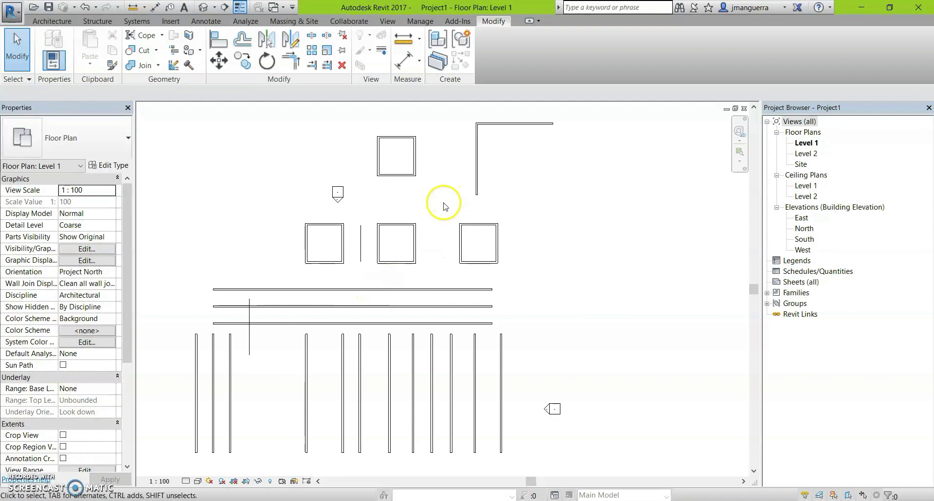
{"action": "key", "text": "t"}
{"action": "key", "text": "r"}
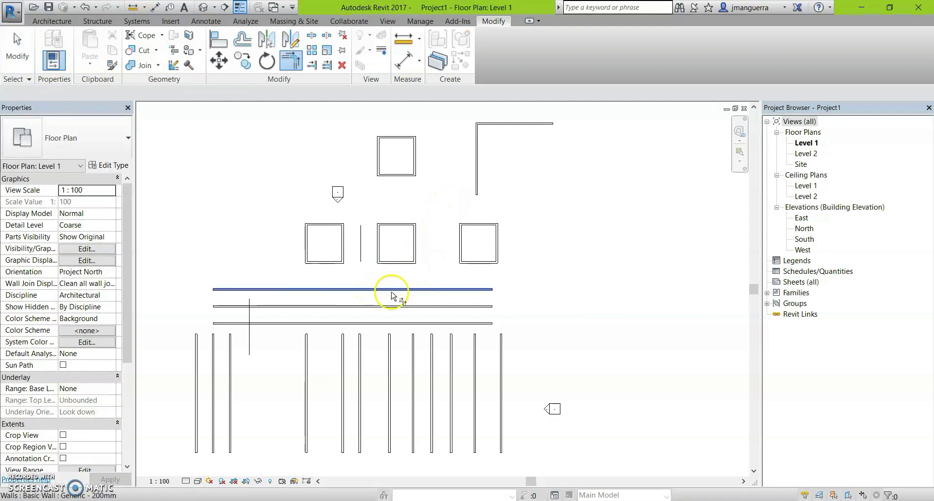
{"action": "left_click", "coordinate": [395, 292]}
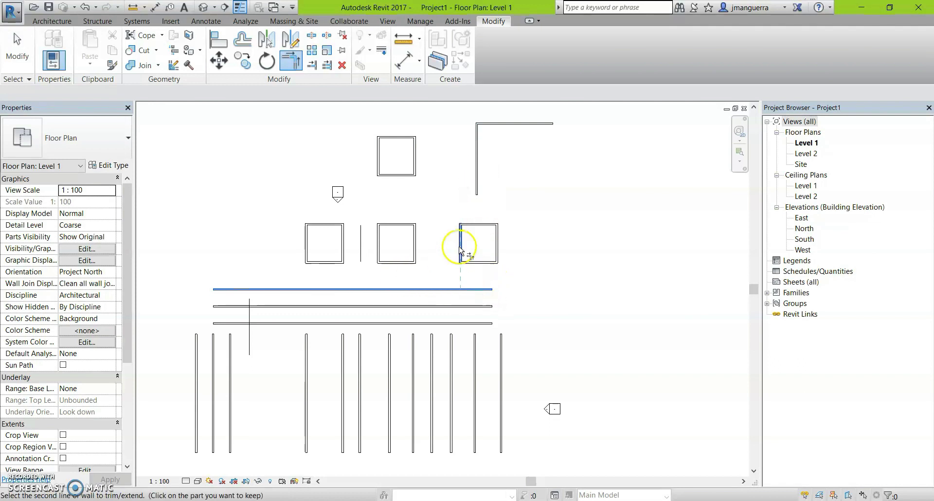
{"action": "left_click", "coordinate": [476, 288]}
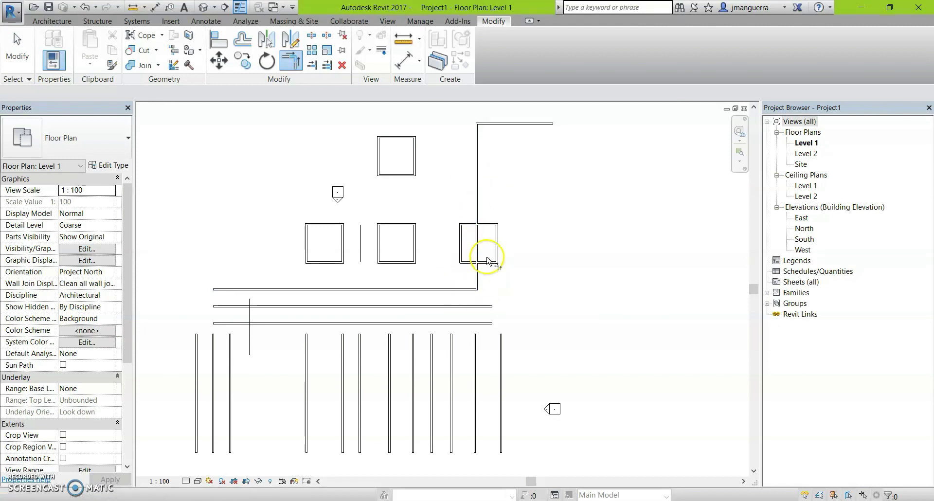
{"action": "key", "text": "ctrl+z"}
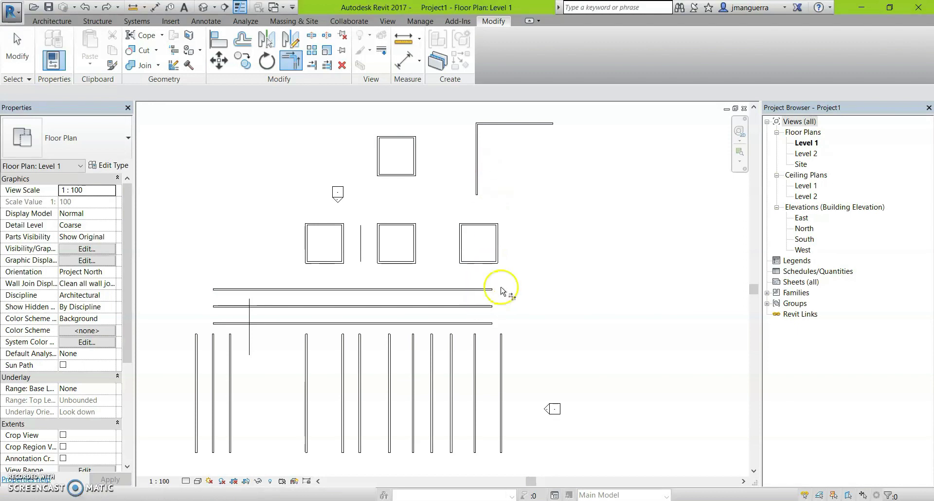
{"action": "left_click", "coordinate": [481, 186]}
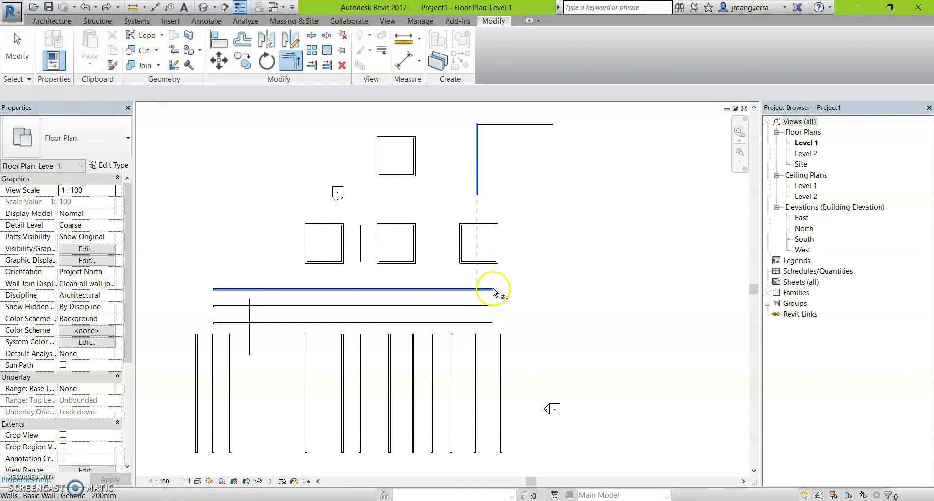
{"action": "left_click", "coordinate": [494, 290]}
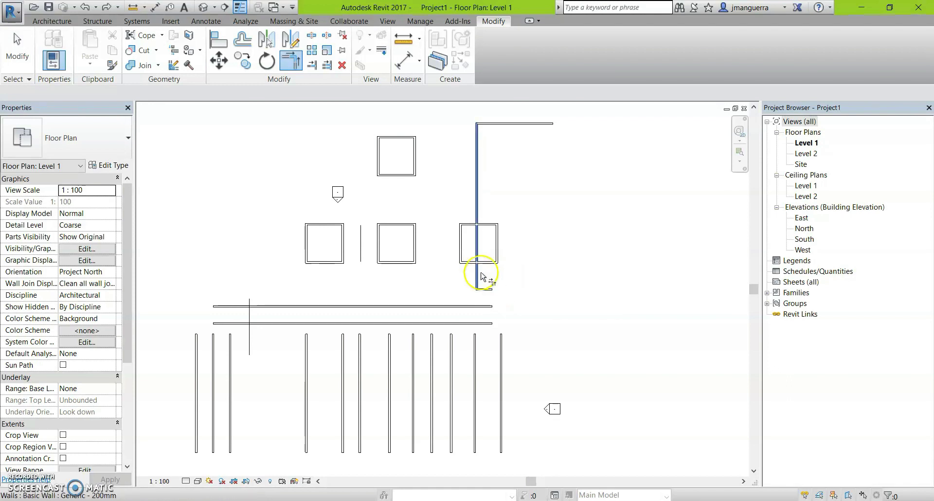
{"action": "key", "text": "Escape"}
{"action": "key", "text": "Escape"}
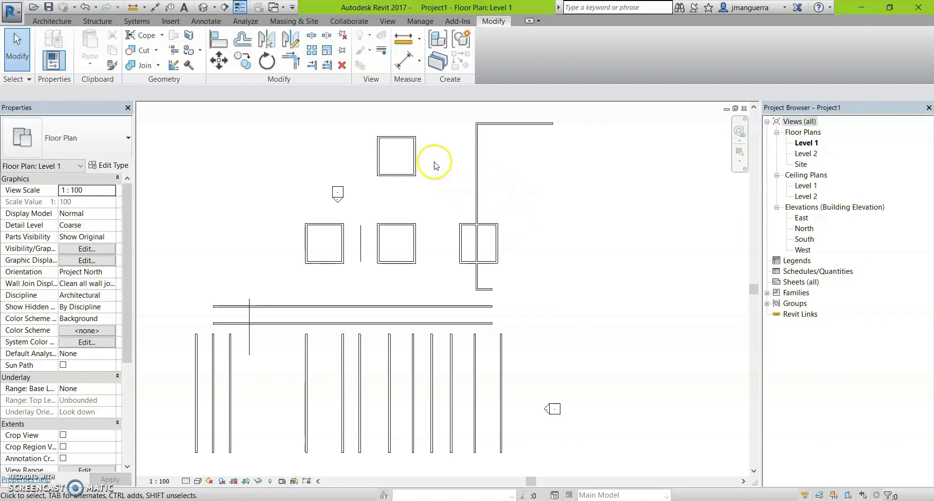
{"action": "middle_click_drag", "start_coordinate": [457, 157], "coordinate": [452, 181]}
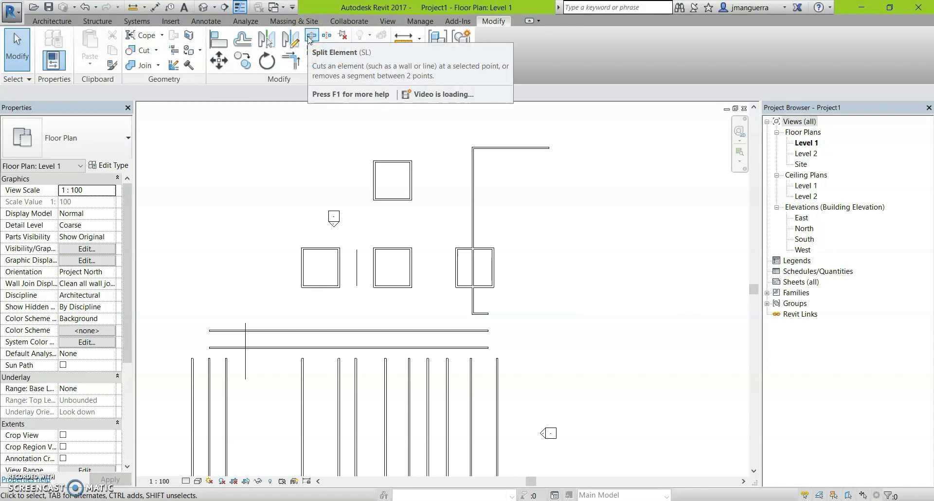
{"action": "mouse_move", "coordinate": [311, 37]}
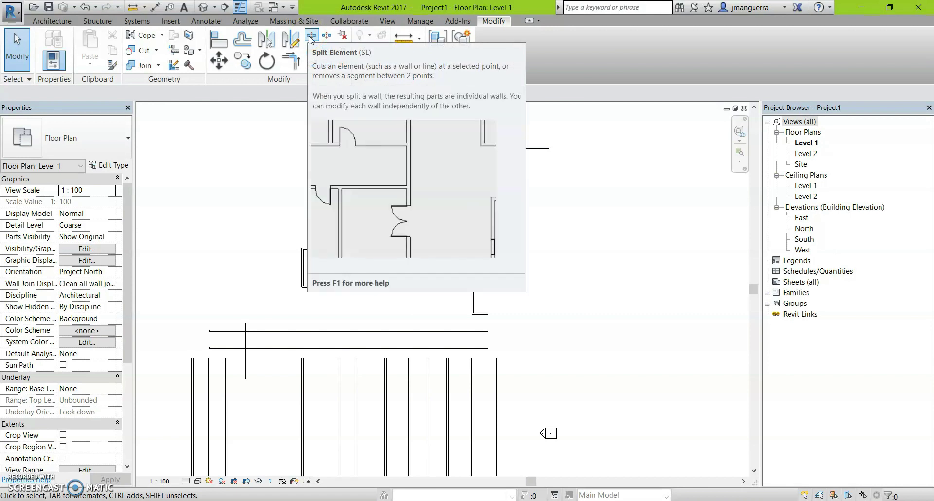
Step: Split the right-hand vertical wall at the point that leaves an upper part 7000 long
{"action": "middle_click_drag", "start_coordinate": [525, 240], "coordinate": [528, 212]}
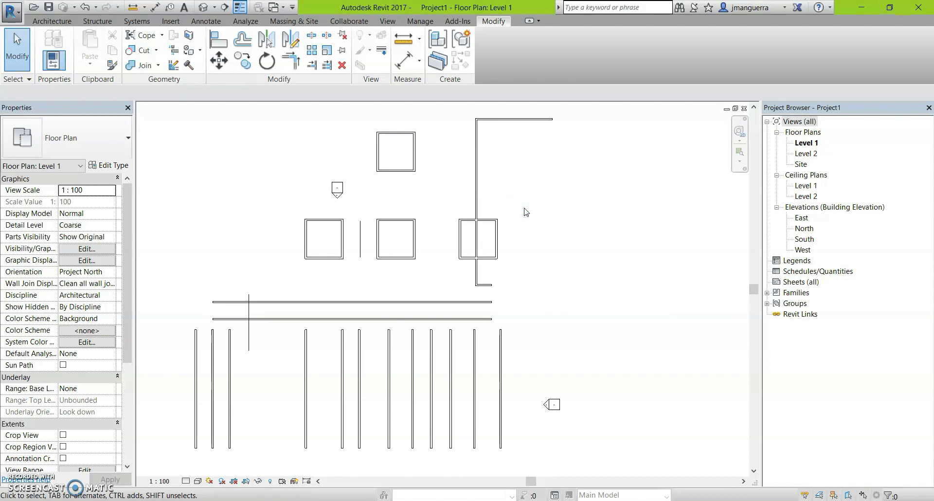
{"action": "middle_click_drag", "start_coordinate": [428, 307], "coordinate": [481, 262]}
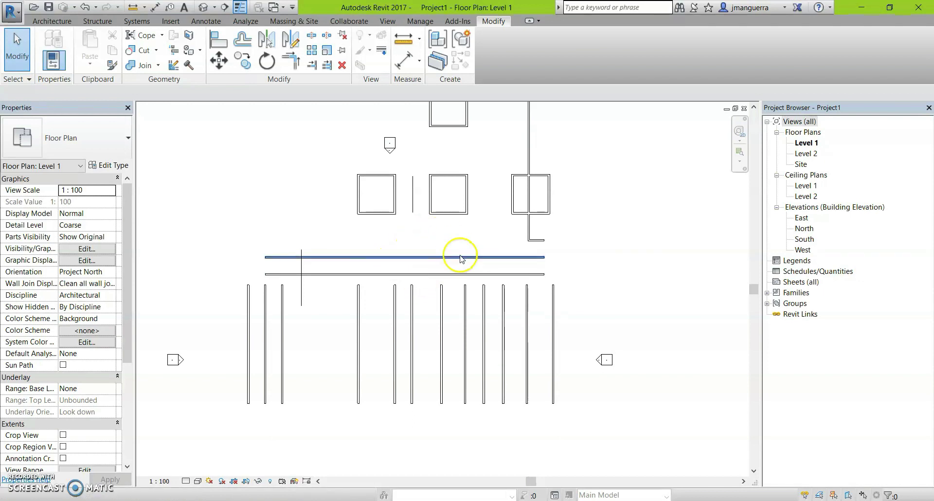
{"action": "middle_click_drag", "start_coordinate": [485, 249], "coordinate": [424, 335]}
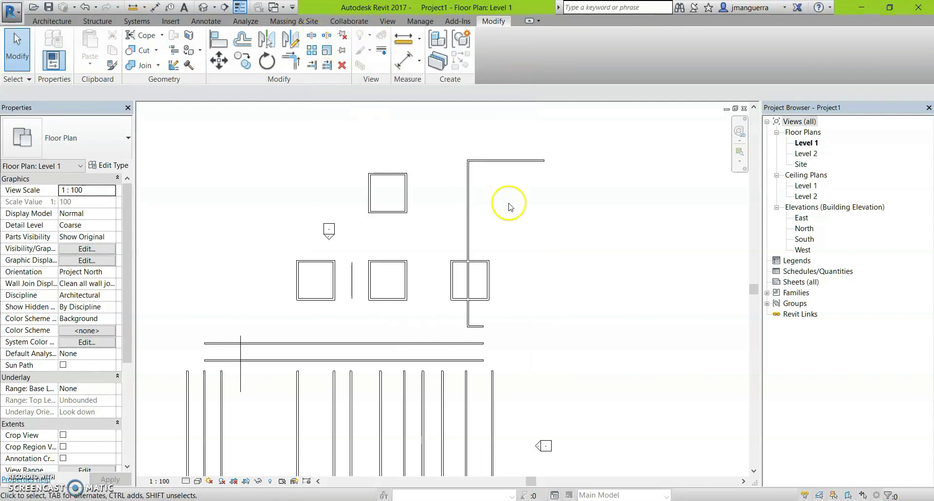
{"action": "key", "text": "l"}
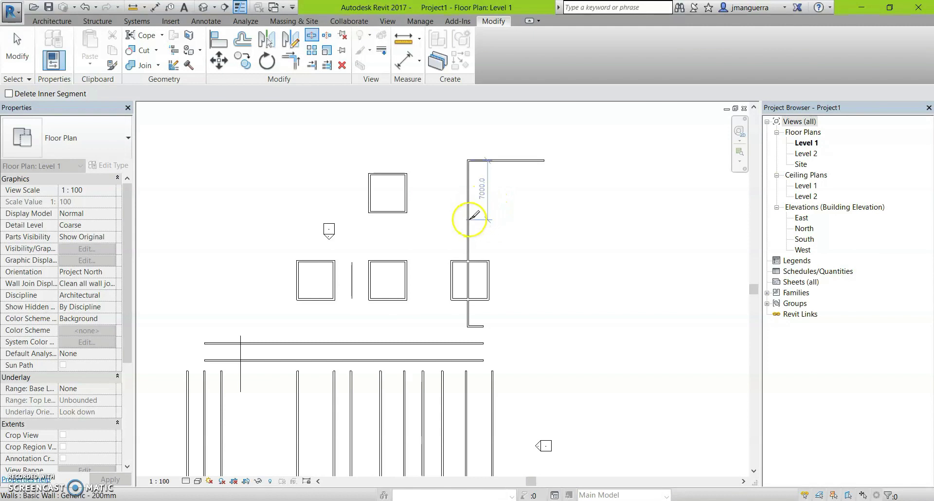
{"action": "scroll", "coordinate": [468, 218], "scroll_direction": "up", "scroll_amount": 1}
{"action": "scroll", "coordinate": [471, 217], "scroll_direction": "up", "scroll_amount": 5}
{"action": "scroll", "coordinate": [471, 217], "scroll_direction": "up", "scroll_amount": 2}
{"action": "left_click", "coordinate": [465, 229]}
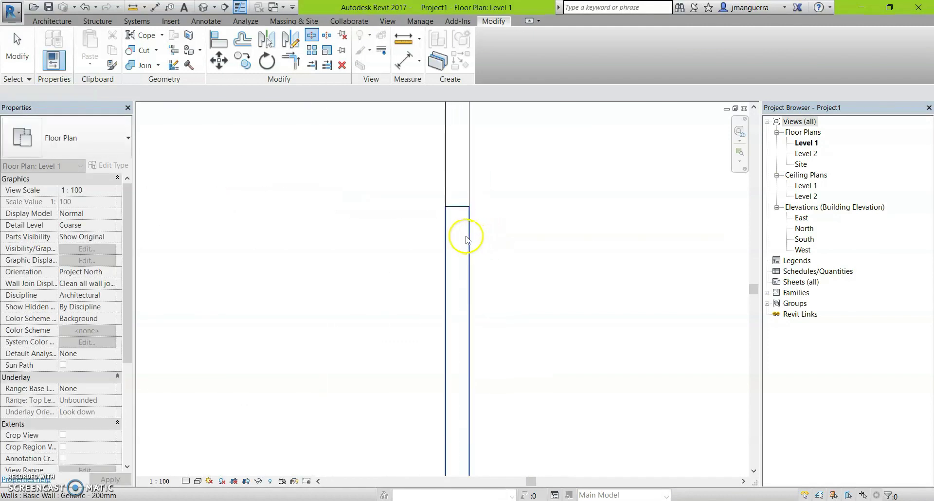
{"action": "key", "text": "Escape"}
Step: Select the upper split segment and pull its end down to the lower wall
{"action": "scroll", "coordinate": [465, 242], "scroll_direction": "down", "scroll_amount": 5}
{"action": "left_click", "coordinate": [464, 210]}
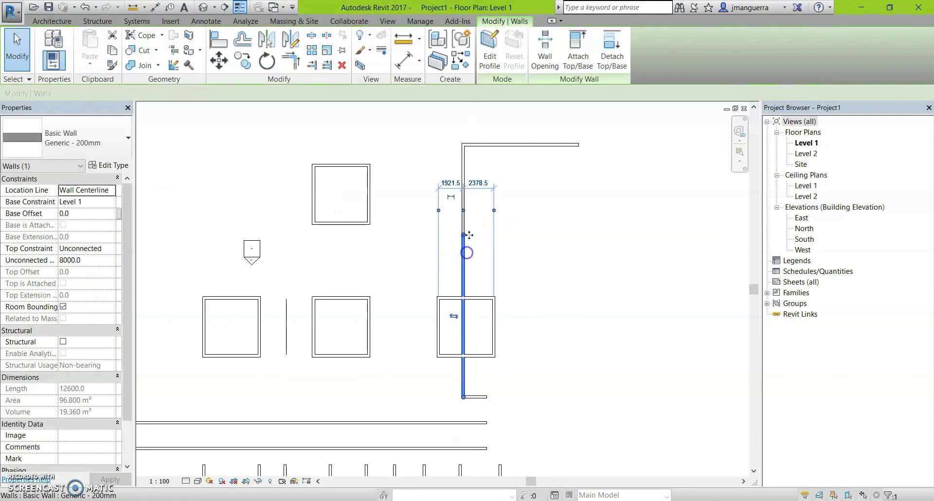
{"action": "left_click", "coordinate": [464, 181]}
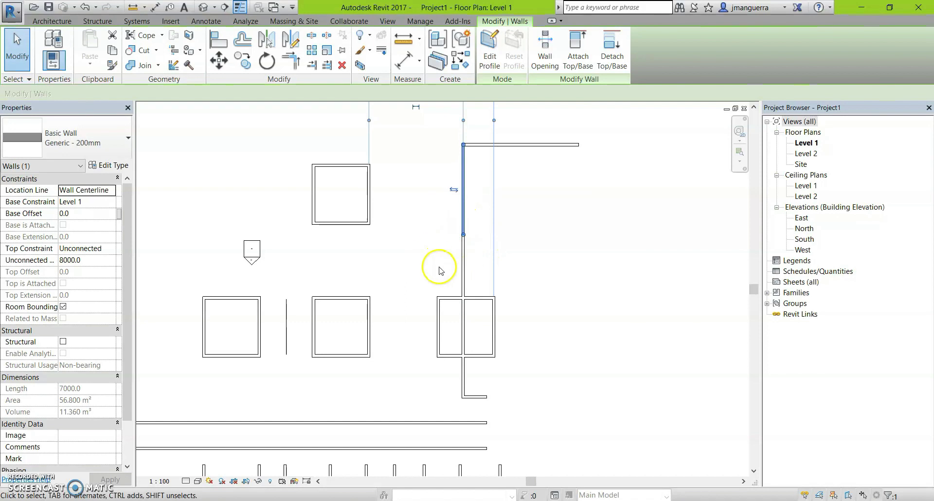
{"action": "left_click_drag", "start_coordinate": [463, 237], "coordinate": [466, 292]}
{"action": "left_click", "coordinate": [476, 204]}
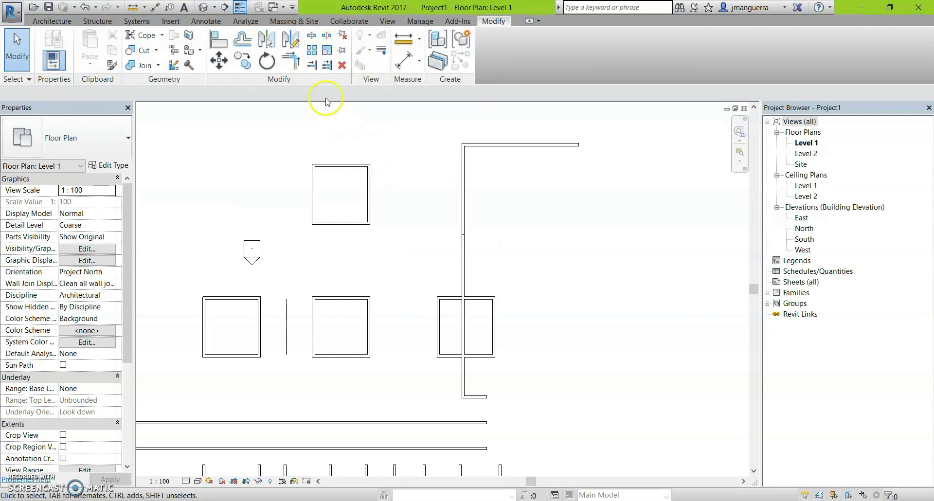
Step: Zoom in on the row of vertical walls and select the rightmost one
{"action": "left_click", "coordinate": [311, 50]}
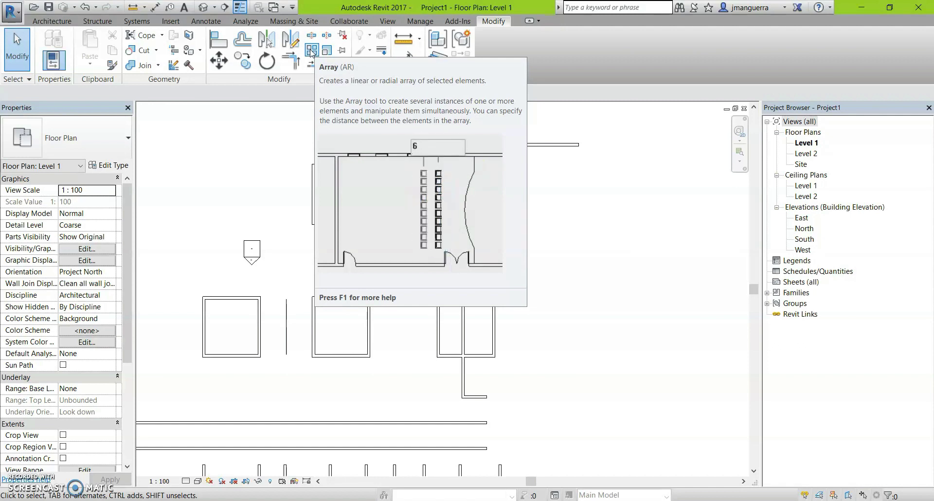
{"action": "scroll", "coordinate": [494, 348], "scroll_direction": "down", "scroll_amount": 2}
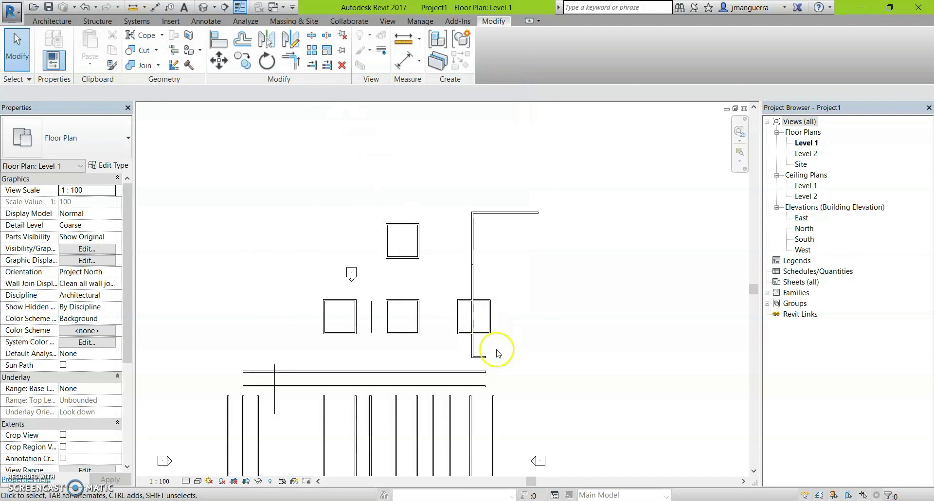
{"action": "middle_click_drag", "start_coordinate": [552, 350], "coordinate": [486, 256]}
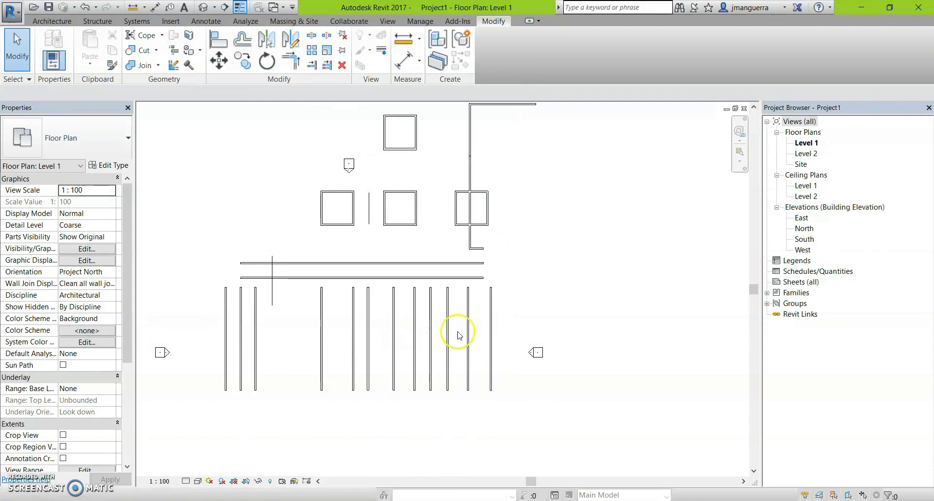
{"action": "middle_click_drag", "start_coordinate": [557, 272], "coordinate": [490, 321]}
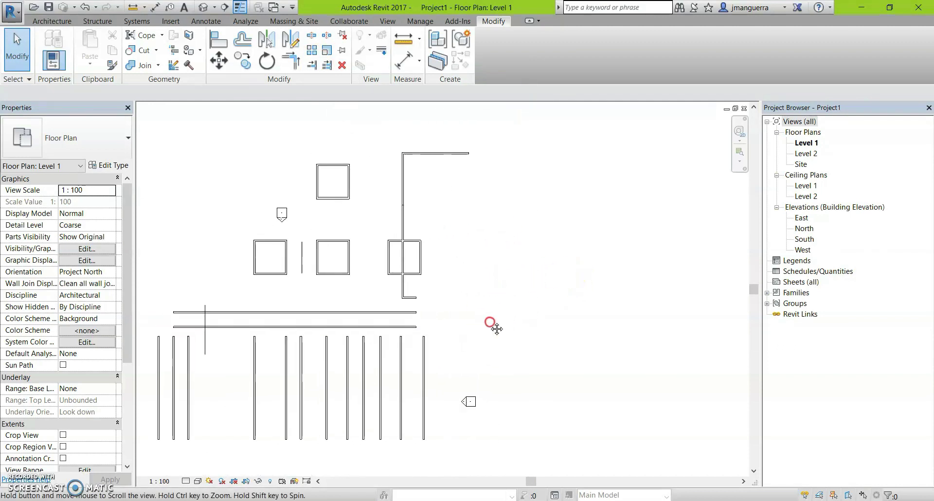
{"action": "scroll", "coordinate": [463, 367], "scroll_direction": "up", "scroll_amount": 2}
{"action": "middle_click_drag", "start_coordinate": [464, 367], "coordinate": [437, 209]}
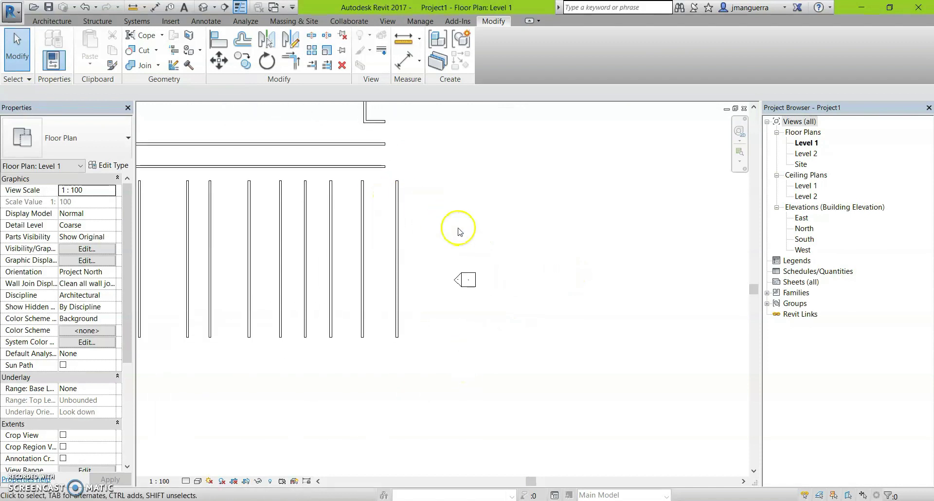
{"action": "left_click", "coordinate": [398, 198]}
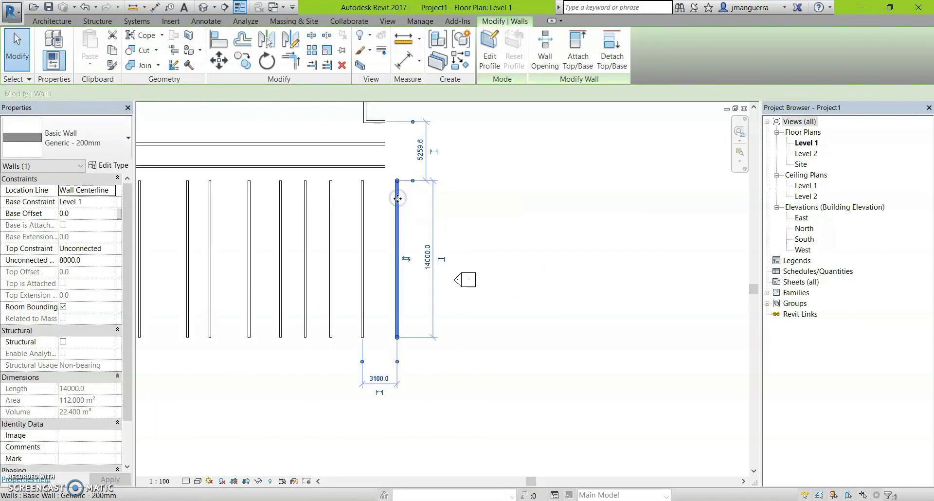
{"action": "left_click", "coordinate": [321, 70]}
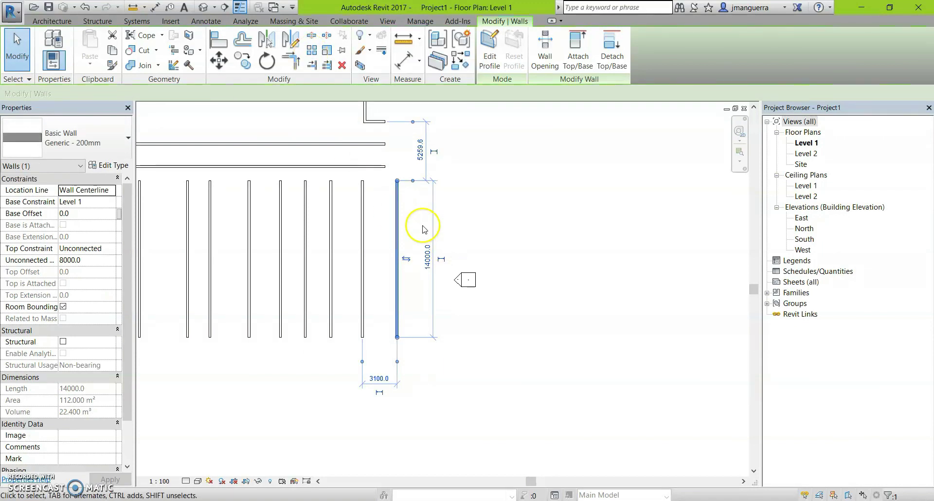
Step: Array the wall with AR, setting the spacing to 3500 to the right
{"action": "key", "text": "a"}
{"action": "key", "text": "r"}
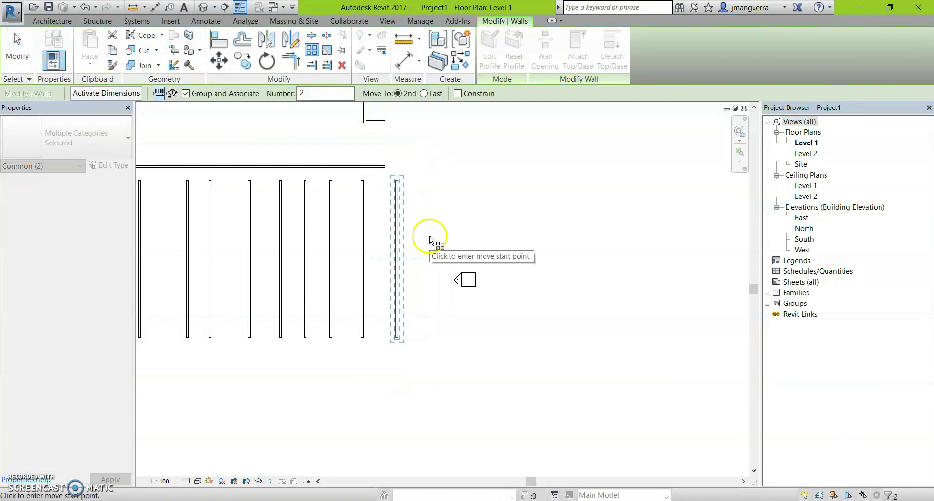
{"action": "left_click", "coordinate": [406, 225]}
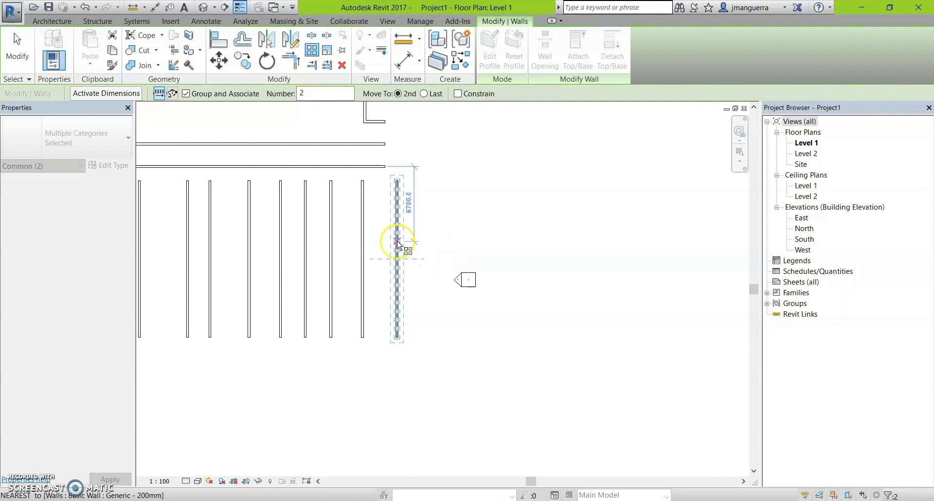
{"action": "left_click", "coordinate": [398, 242]}
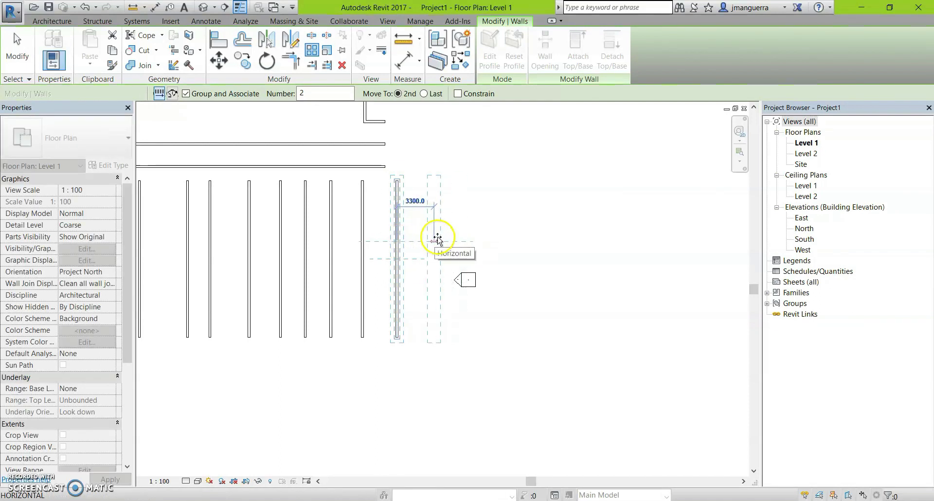
{"action": "left_click_drag", "start_coordinate": [439, 238], "coordinate": [438, 239]}
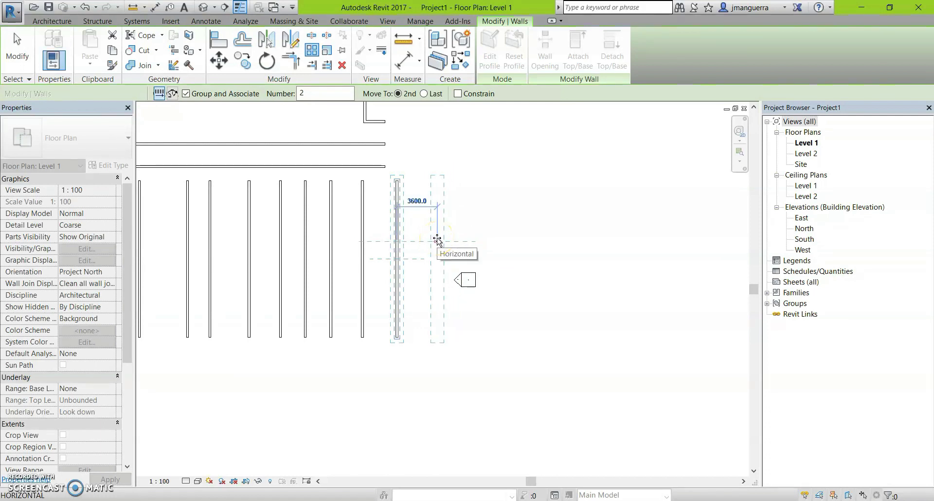
{"action": "scroll", "coordinate": [438, 240], "scroll_direction": "up", "scroll_amount": 1}
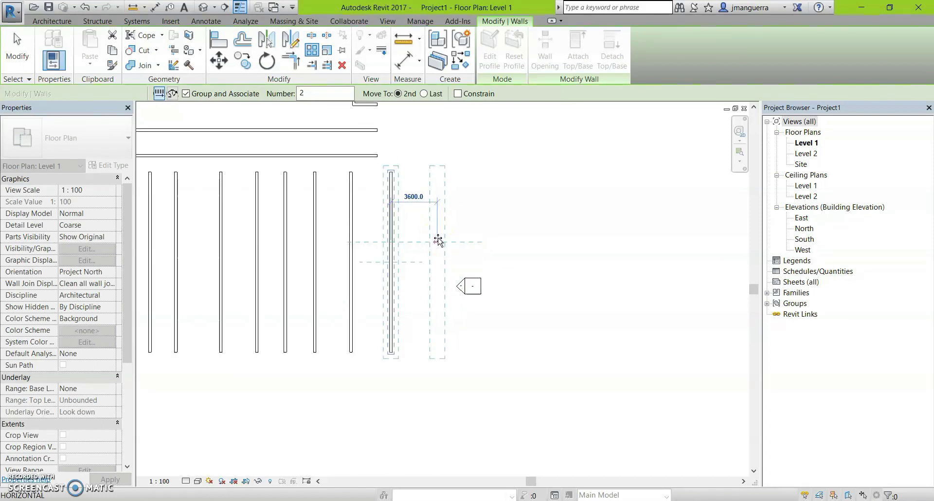
{"action": "scroll", "coordinate": [438, 240], "scroll_direction": "up", "scroll_amount": 1}
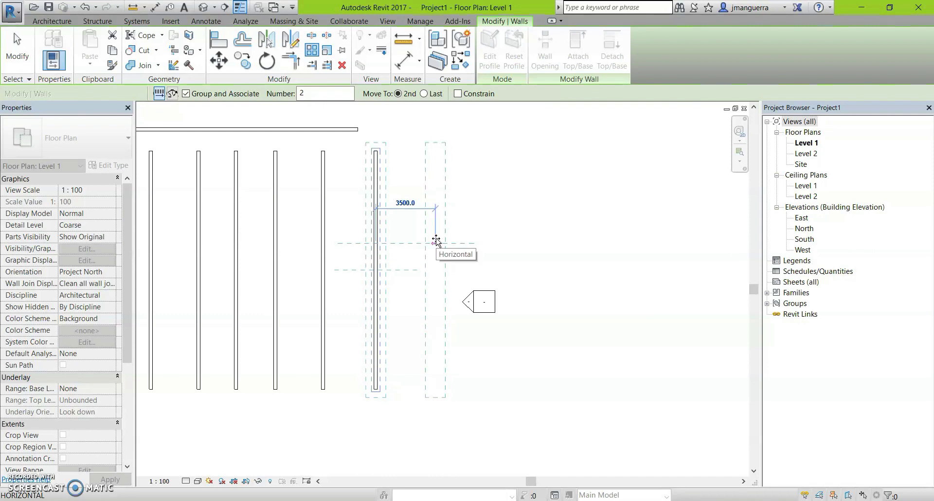
{"action": "left_click", "coordinate": [436, 240]}
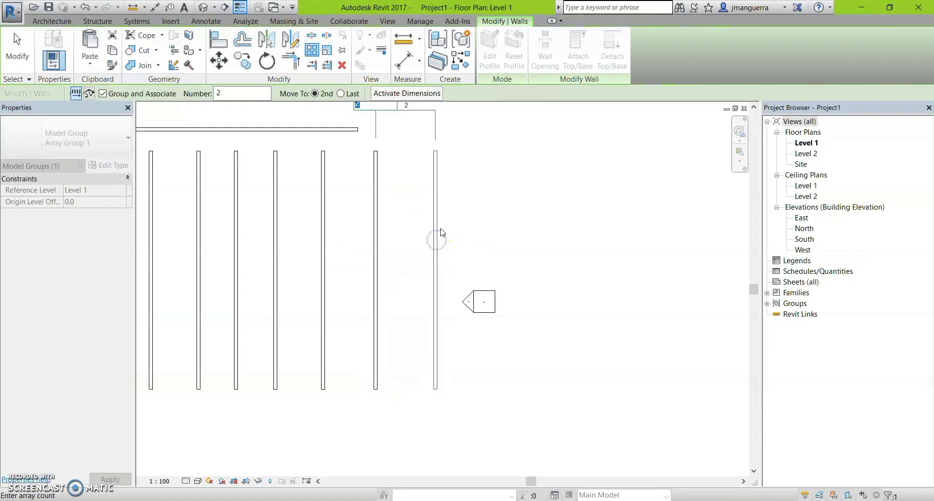
Step: Set the array count to 10 and commit it
{"action": "scroll", "coordinate": [450, 243], "scroll_direction": "down", "scroll_amount": 1}
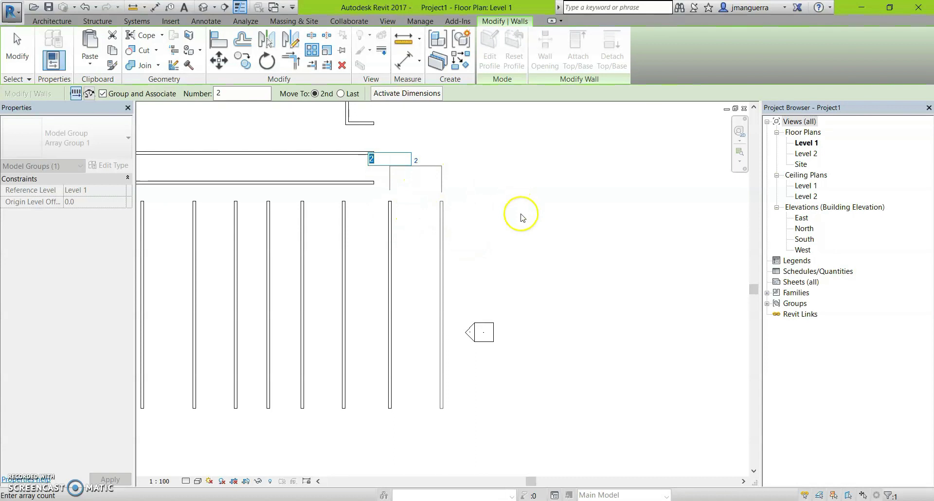
{"action": "left_click", "coordinate": [412, 163]}
{"action": "type", "text": "10"}
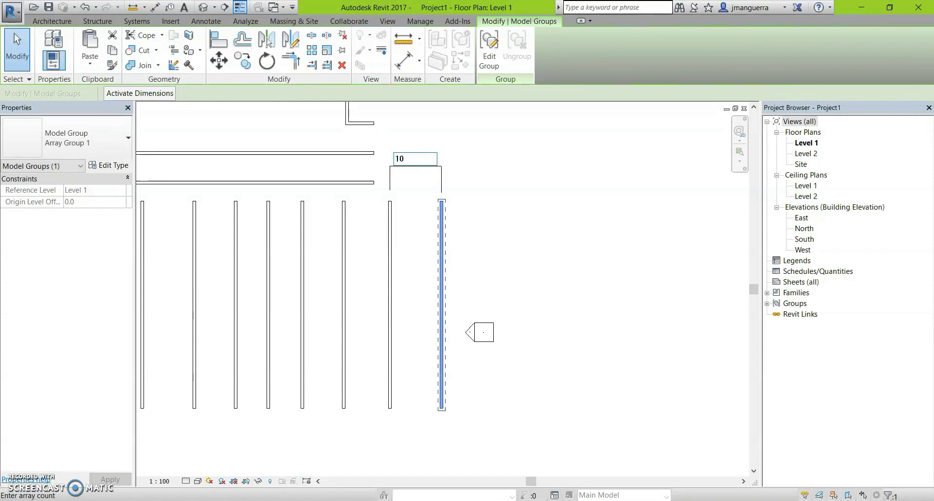
{"action": "key", "text": "Return"}
{"action": "scroll", "coordinate": [323, 208], "scroll_direction": "down", "scroll_amount": 2}
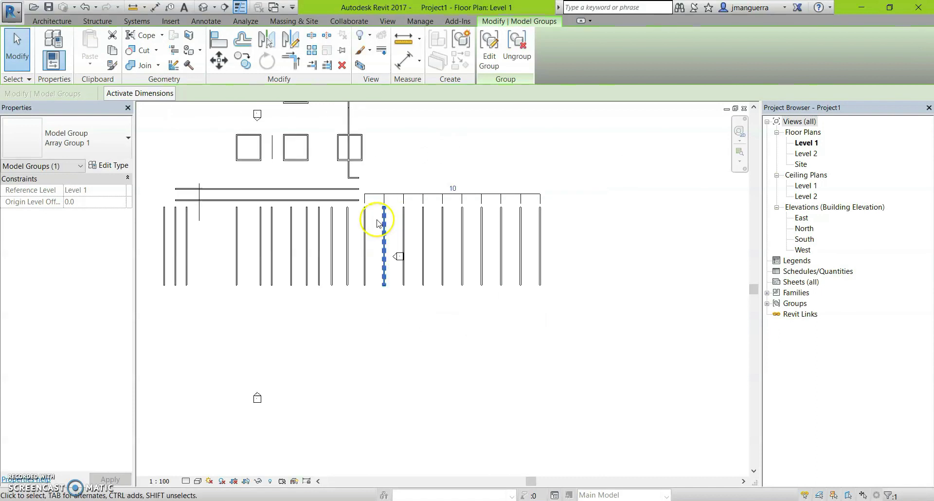
{"action": "scroll", "coordinate": [533, 217], "scroll_direction": "up", "scroll_amount": 2}
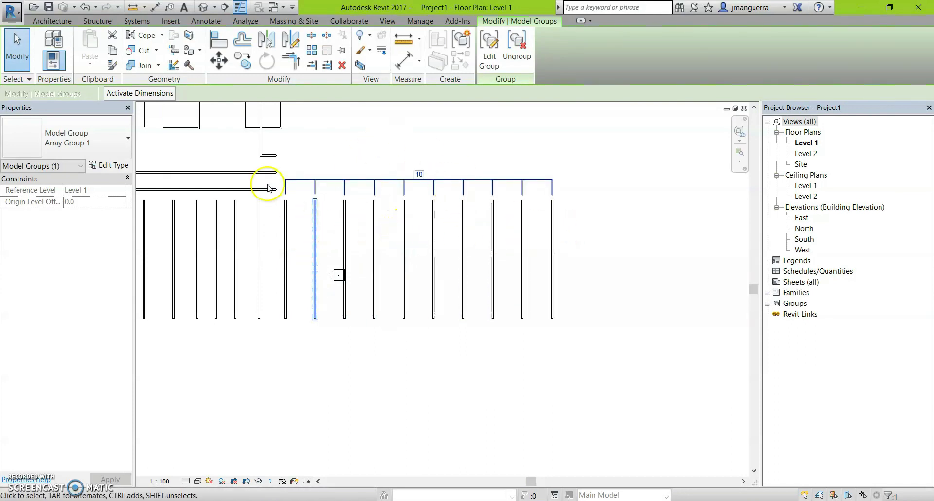
{"action": "scroll", "coordinate": [556, 216], "scroll_direction": "down", "scroll_amount": 2}
{"action": "scroll", "coordinate": [523, 228], "scroll_direction": "up", "scroll_amount": 2}
{"action": "scroll", "coordinate": [522, 228], "scroll_direction": "up", "scroll_amount": 1}
{"action": "scroll", "coordinate": [337, 208], "scroll_direction": "up", "scroll_amount": 1}
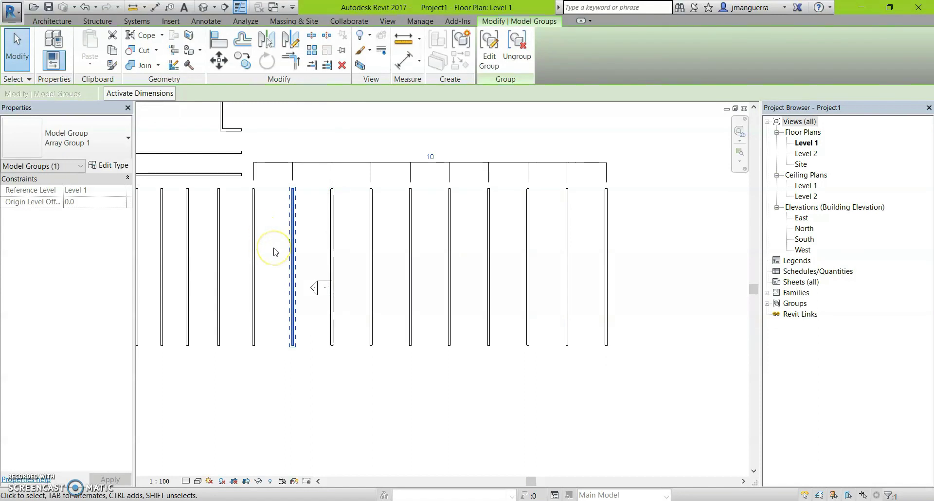
{"action": "key", "text": "d"}
{"action": "key", "text": "i"}
{"action": "left_click", "coordinate": [253, 245]}
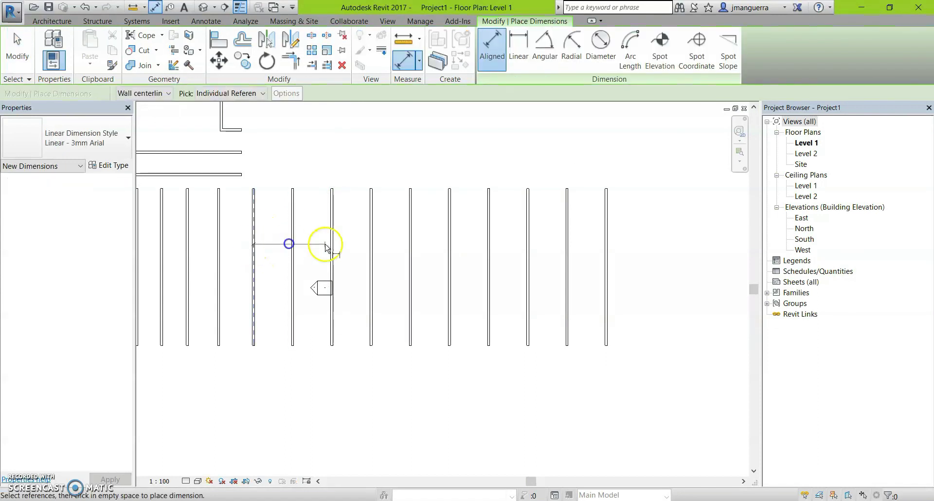
{"action": "left_click", "coordinate": [293, 244]}
{"action": "left_click", "coordinate": [332, 244]}
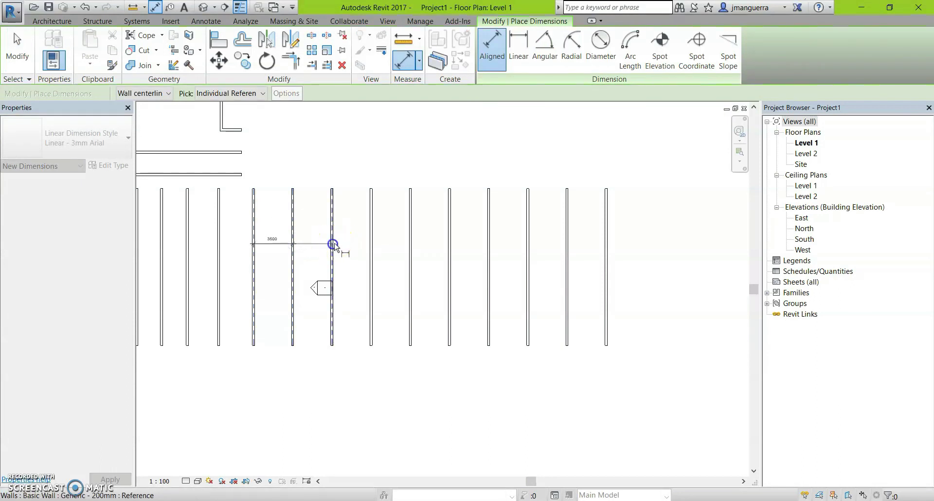
{"action": "left_click", "coordinate": [372, 249]}
{"action": "left_click", "coordinate": [409, 251]}
{"action": "left_click", "coordinate": [446, 254]}
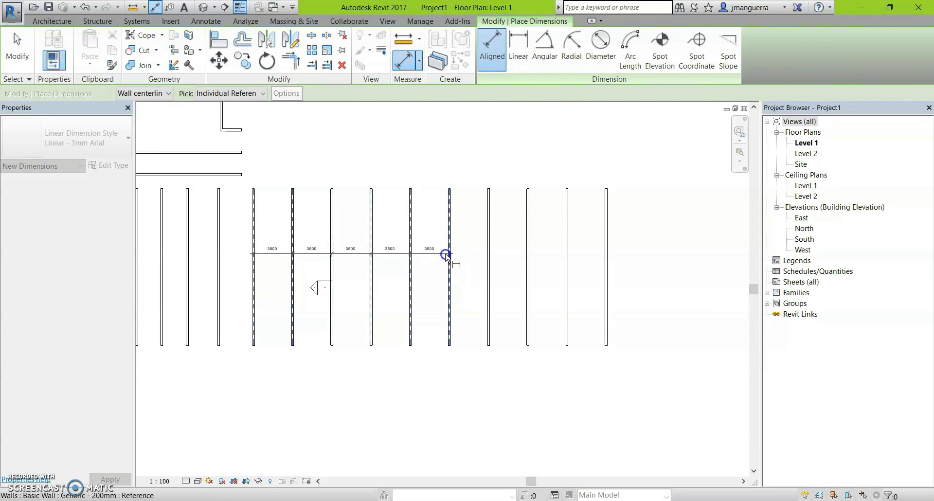
{"action": "left_click", "coordinate": [490, 252]}
{"action": "key", "text": "Escape"}
{"action": "scroll", "coordinate": [496, 240], "scroll_direction": "down", "scroll_amount": 3}
{"action": "scroll", "coordinate": [348, 234], "scroll_direction": "up", "scroll_amount": 2}
{"action": "key", "text": "Escape"}
{"action": "middle_click_drag", "start_coordinate": [317, 246], "coordinate": [390, 261]}
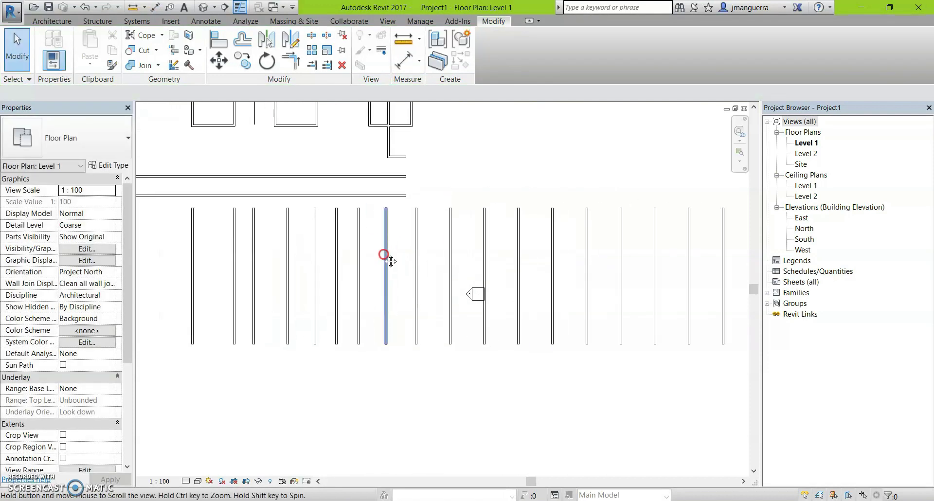
{"action": "scroll", "coordinate": [521, 244], "scroll_direction": "down", "scroll_amount": 1}
{"action": "mouse_move", "coordinate": [521, 243]}
{"action": "middle_mouse_down"}
{"action": "mouse_move", "coordinate": [663, 244]}
{"action": "mouse_move", "coordinate": [534, 284]}
{"action": "middle_mouse_up"}
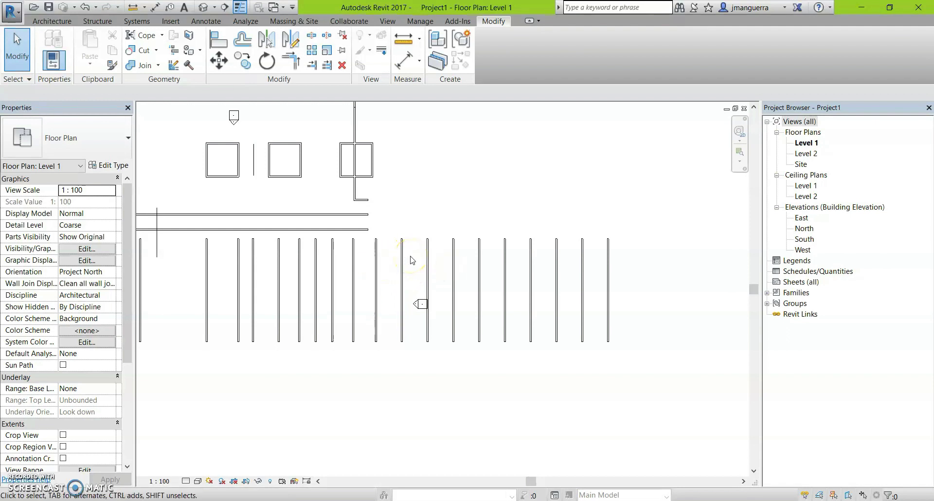
{"action": "middle_click_drag", "start_coordinate": [447, 211], "coordinate": [508, 256]}
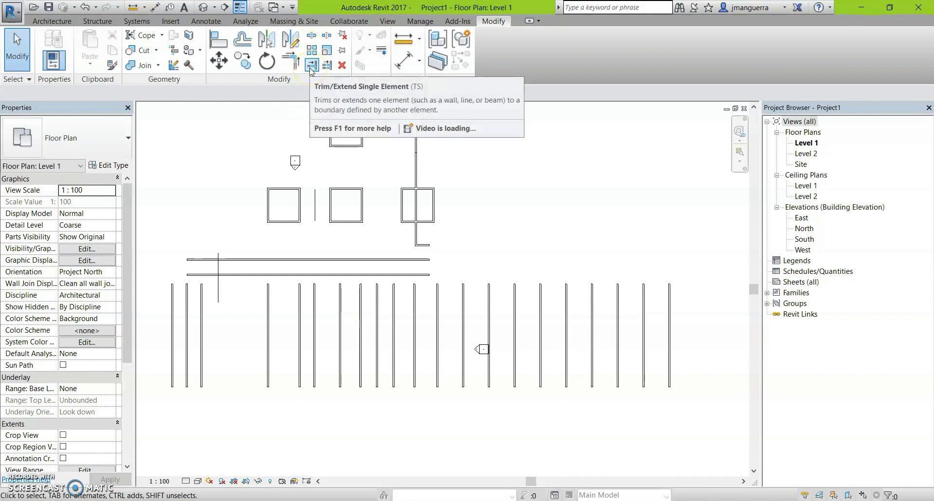
{"action": "mouse_move", "coordinate": [311, 65]}
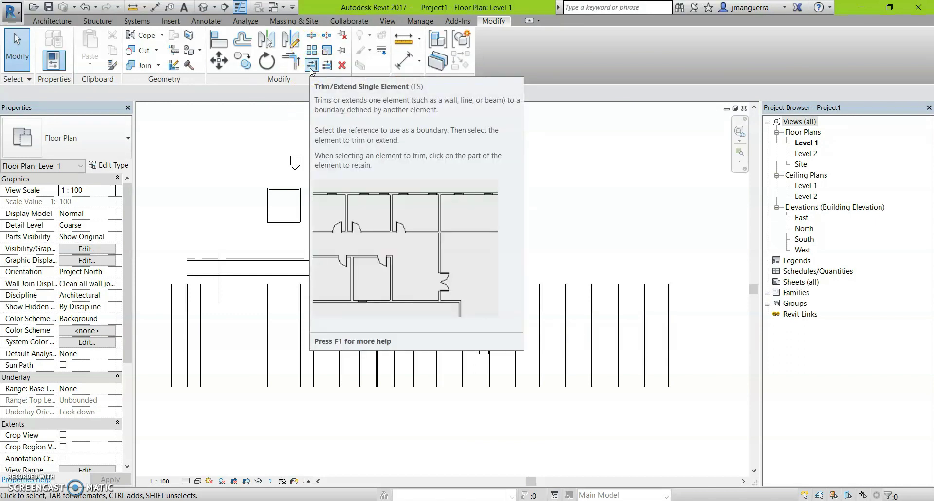
{"action": "left_click", "coordinate": [356, 183]}
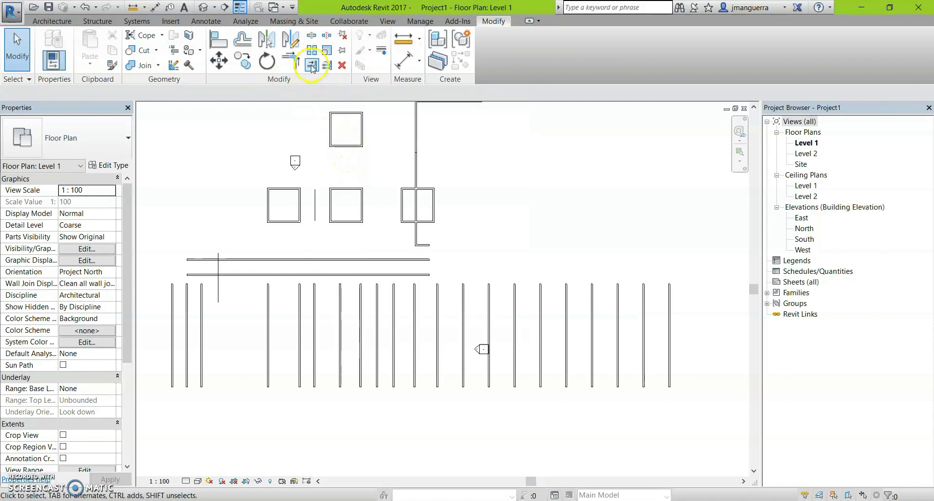
{"action": "middle_click_drag", "start_coordinate": [450, 175], "coordinate": [390, 240]}
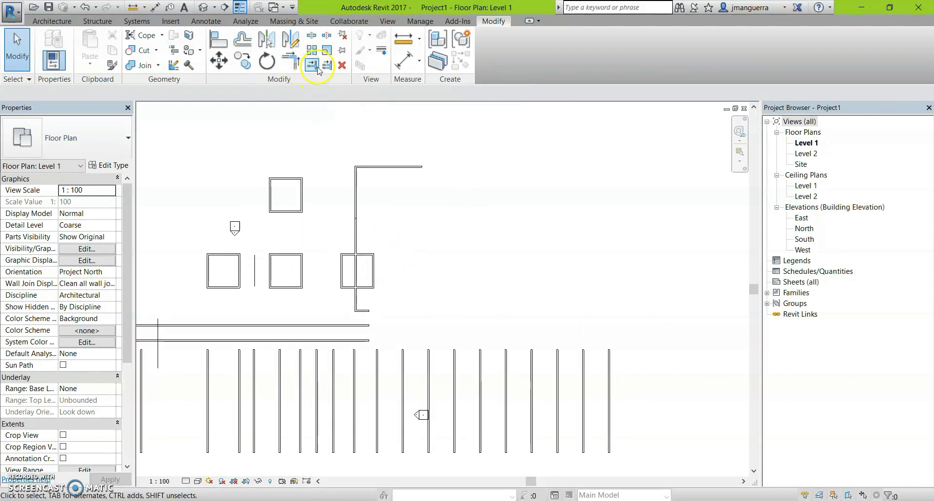
{"action": "scroll", "coordinate": [463, 205], "scroll_direction": "down", "scroll_amount": 2}
{"action": "scroll", "coordinate": [452, 193], "scroll_direction": "up", "scroll_amount": 2}
{"action": "scroll", "coordinate": [453, 192], "scroll_direction": "up", "scroll_amount": 2}
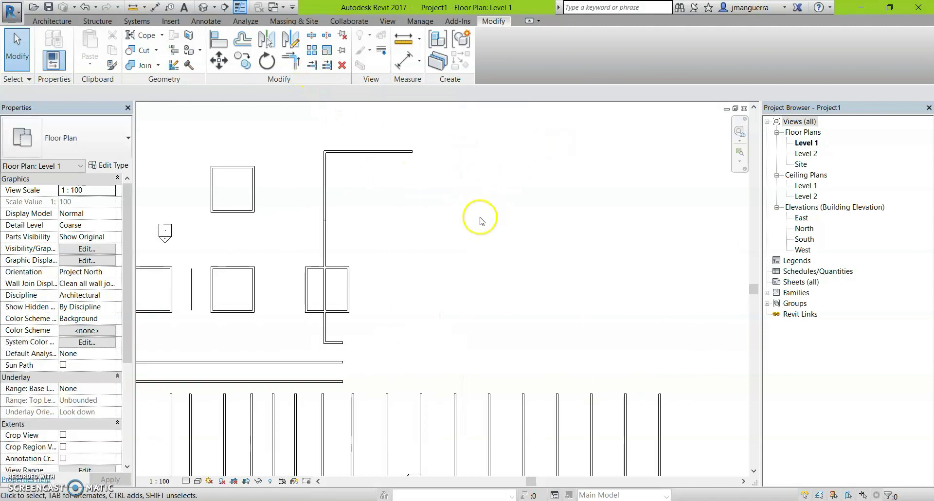
Step: Draw a 7000 horizontal wall to the right of the L-corner
{"action": "key", "text": "w"}
{"action": "key", "text": "a"}
{"action": "left_click", "coordinate": [445, 210]}
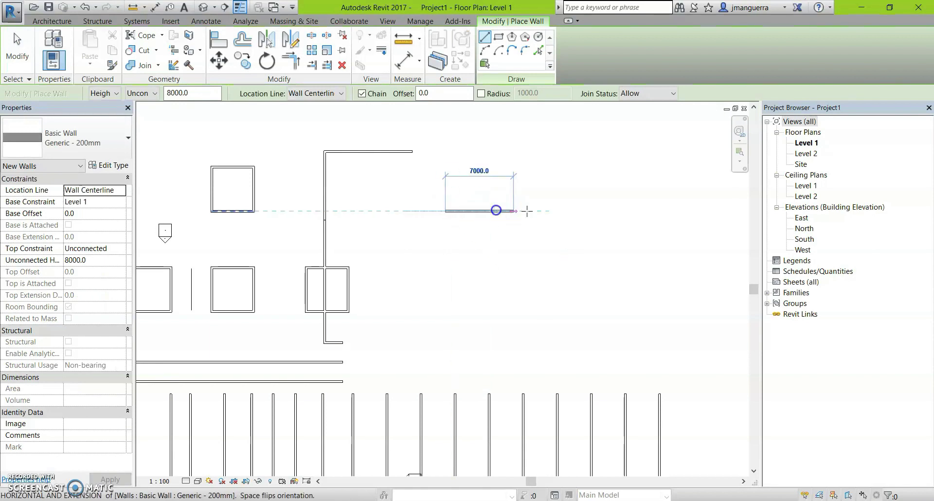
{"action": "left_click", "coordinate": [543, 211]}
{"action": "key", "text": "Escape"}
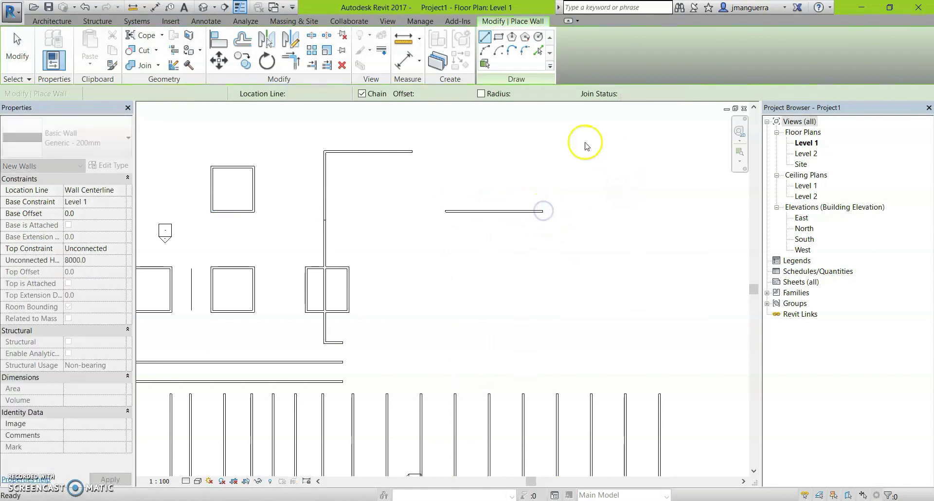
Step: Draw a 13000 vertical wall further to the right
{"action": "left_click", "coordinate": [602, 149]}
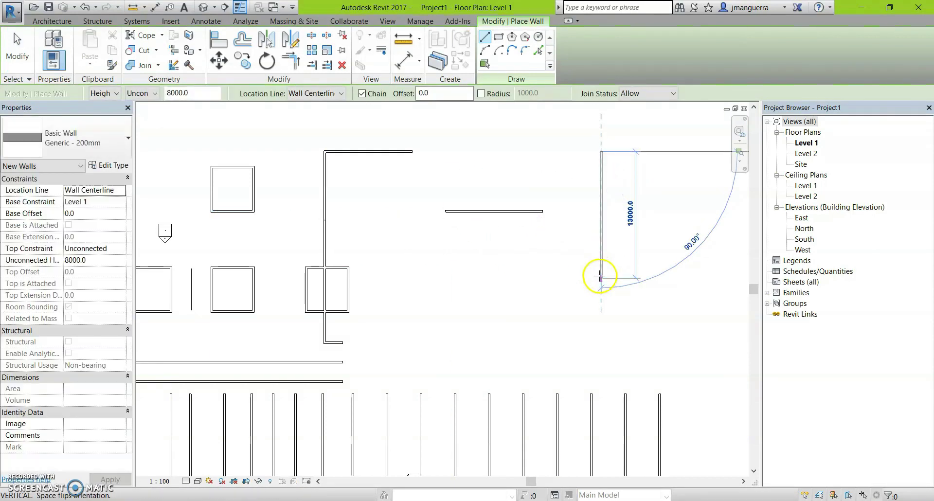
{"action": "left_click", "coordinate": [602, 275]}
{"action": "key", "text": "Escape"}
{"action": "key", "text": "Escape"}
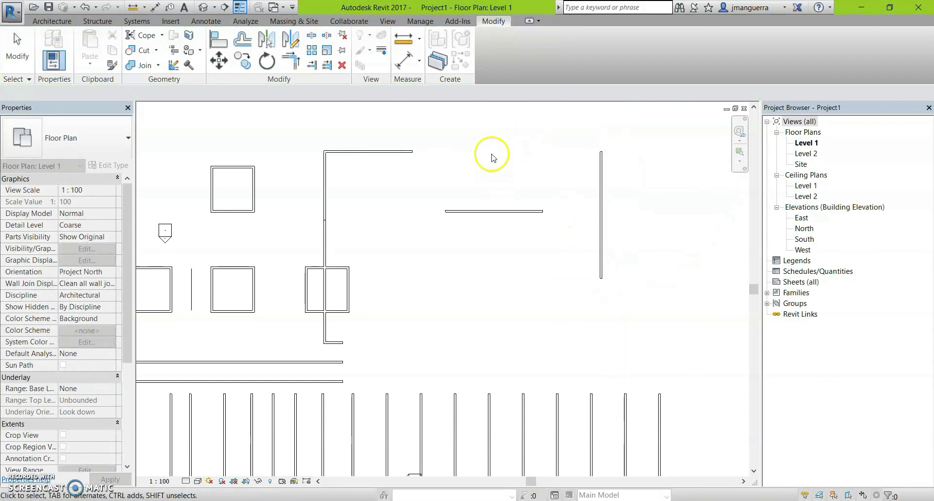
{"action": "scroll", "coordinate": [590, 210], "scroll_direction": "up", "scroll_amount": 2}
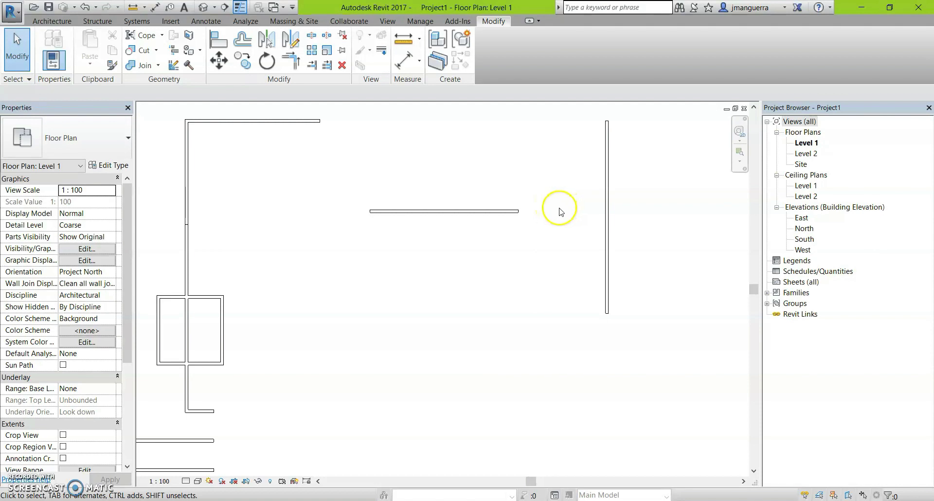
Step: Start Align (AL) and pick the new vertical wall as the reference
{"action": "key", "text": "a"}
{"action": "key", "text": "l"}
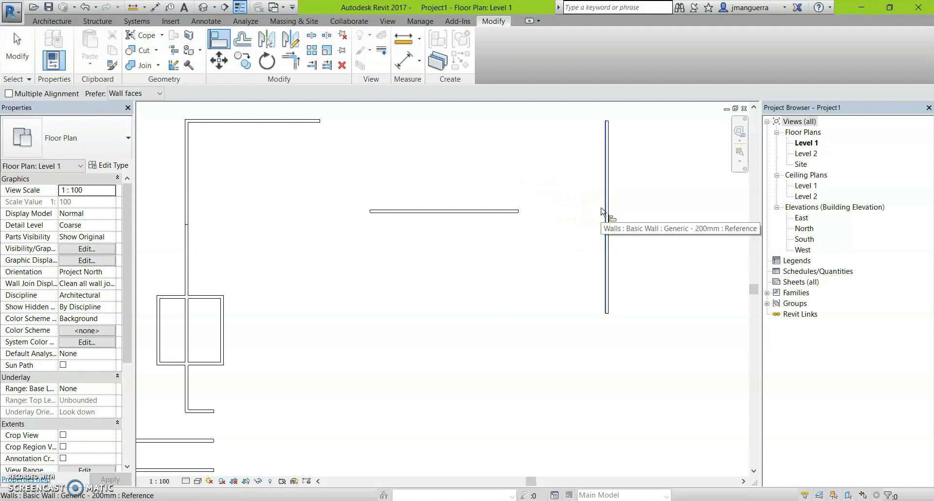
{"action": "left_click", "coordinate": [602, 211]}
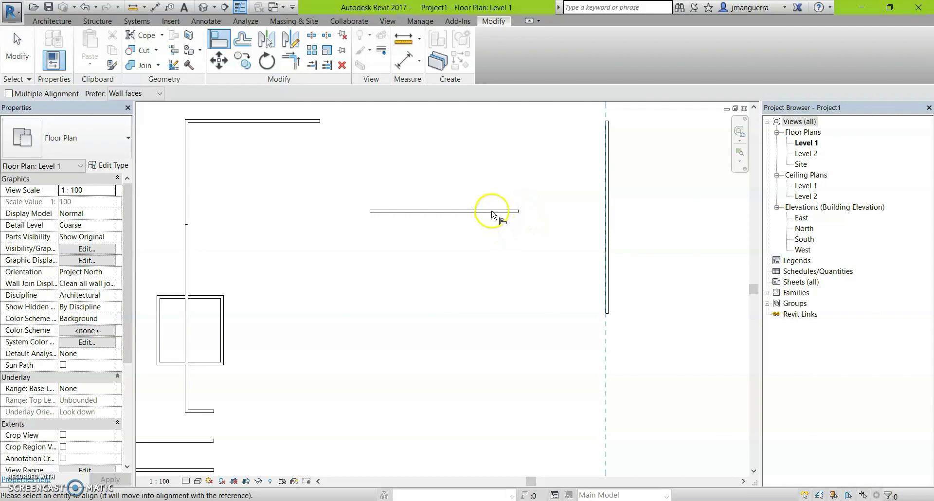
{"action": "scroll", "coordinate": [492, 214], "scroll_direction": "up", "scroll_amount": 1}
{"action": "scroll", "coordinate": [506, 214], "scroll_direction": "up", "scroll_amount": 1}
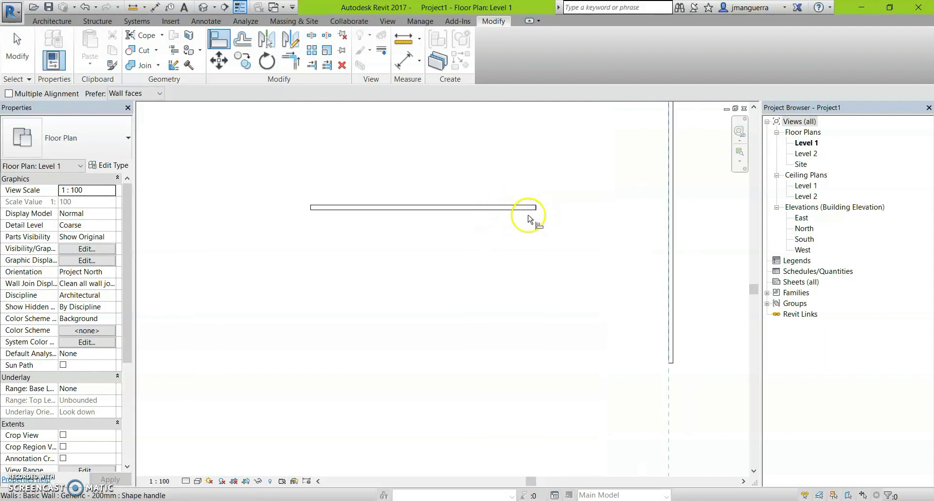
{"action": "scroll", "coordinate": [529, 219], "scroll_direction": "down", "scroll_amount": 1}
{"action": "scroll", "coordinate": [538, 214], "scroll_direction": "up", "scroll_amount": 1}
{"action": "scroll", "coordinate": [485, 219], "scroll_direction": "down", "scroll_amount": 1}
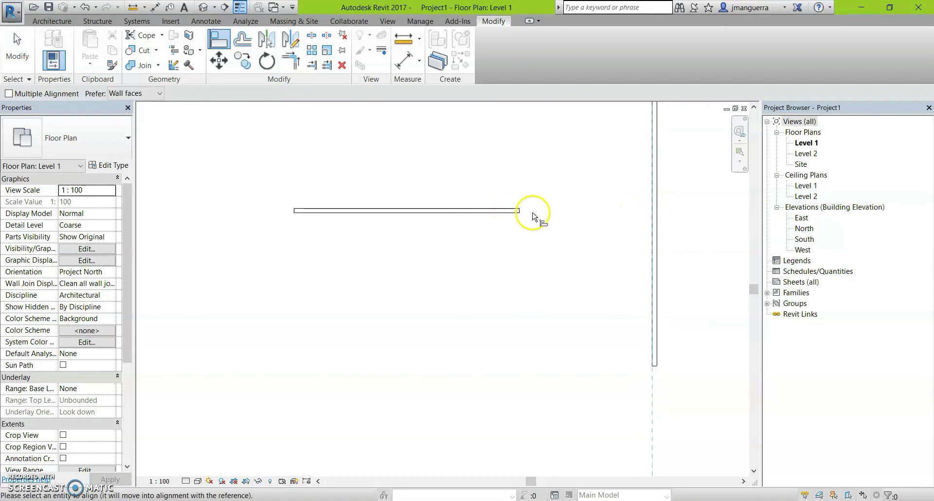
Step: Pick the horizontal wall's end, then exit Align with the walls still unconnected
{"action": "left_click", "coordinate": [525, 213]}
{"action": "scroll", "coordinate": [553, 236], "scroll_direction": "down", "scroll_amount": 2}
{"action": "scroll", "coordinate": [517, 221], "scroll_direction": "down", "scroll_amount": 1}
{"action": "key", "text": "Escape"}
{"action": "scroll", "coordinate": [519, 196], "scroll_direction": "up", "scroll_amount": 2}
{"action": "key", "text": "Escape"}
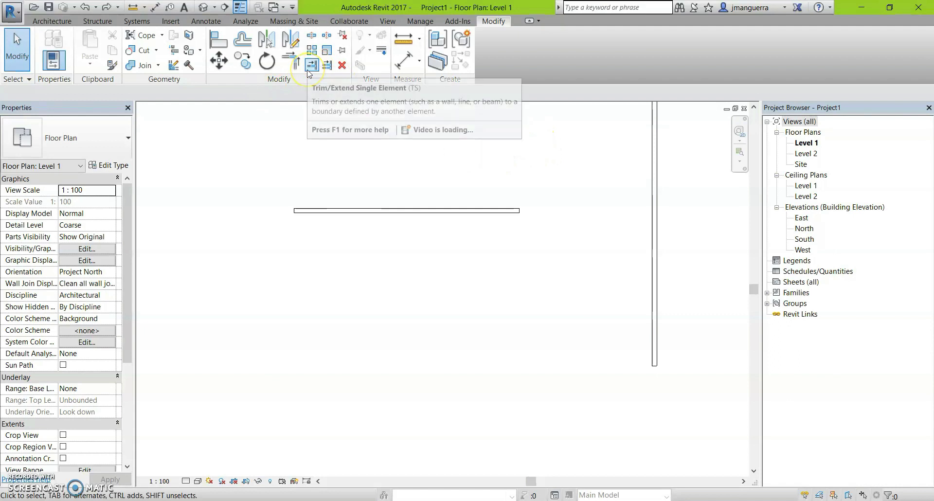
{"action": "mouse_move", "coordinate": [312, 65]}
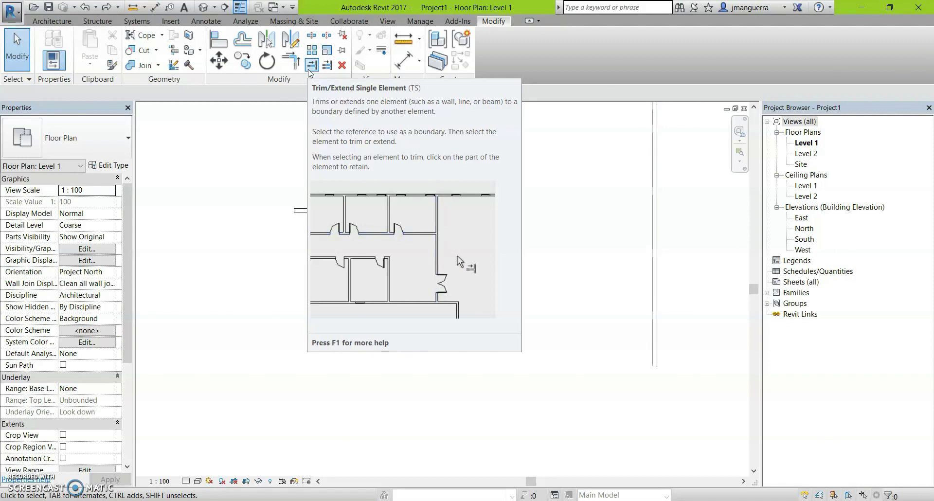
Step: Extend the horizontal wall to the vertical wall with Trim/Extend (TR)
{"action": "scroll", "coordinate": [401, 152], "scroll_direction": "down", "scroll_amount": 1}
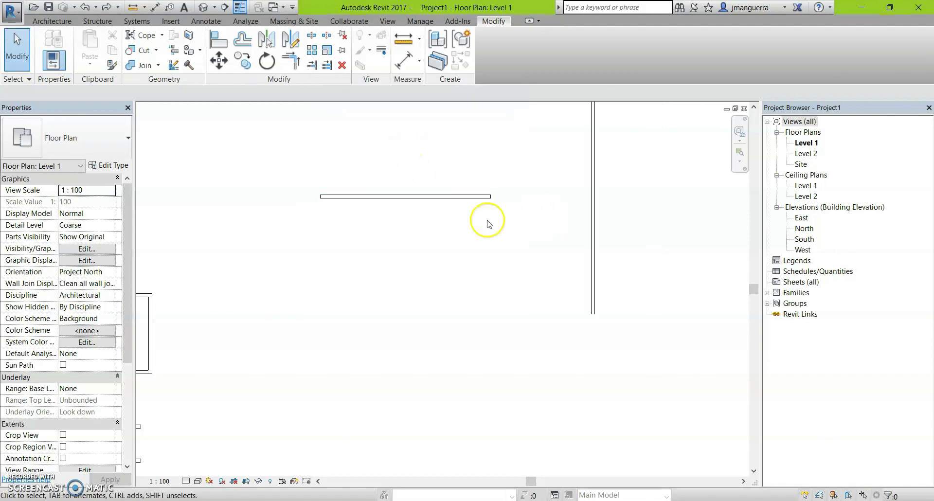
{"action": "middle_click_drag", "start_coordinate": [500, 223], "coordinate": [401, 268]}
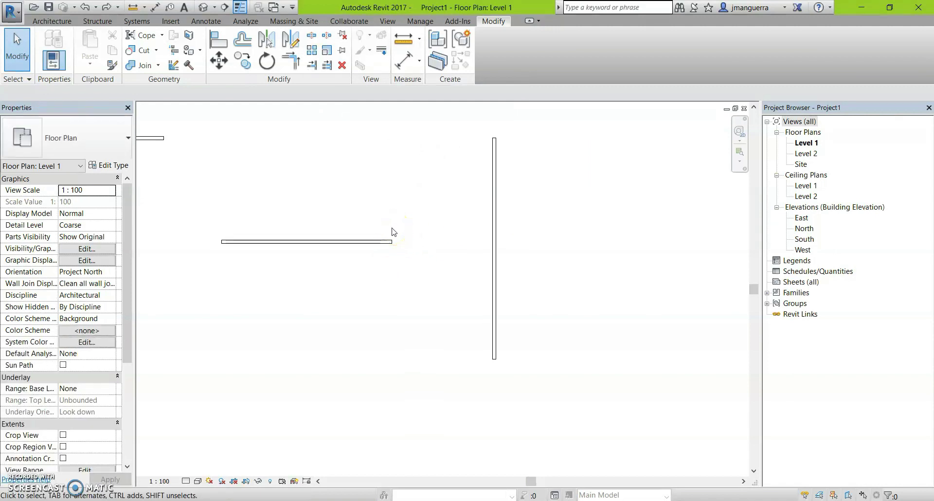
{"action": "key", "text": "t"}
{"action": "key", "text": "r"}
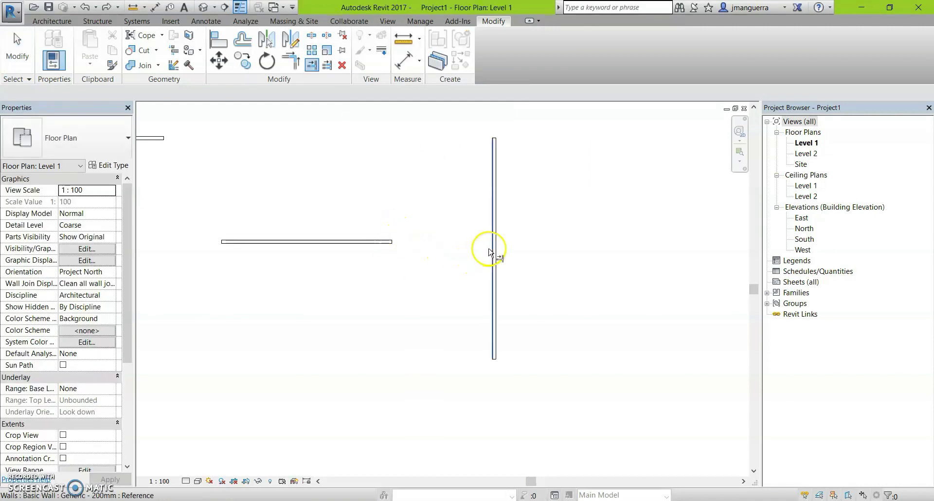
{"action": "left_click", "coordinate": [493, 242]}
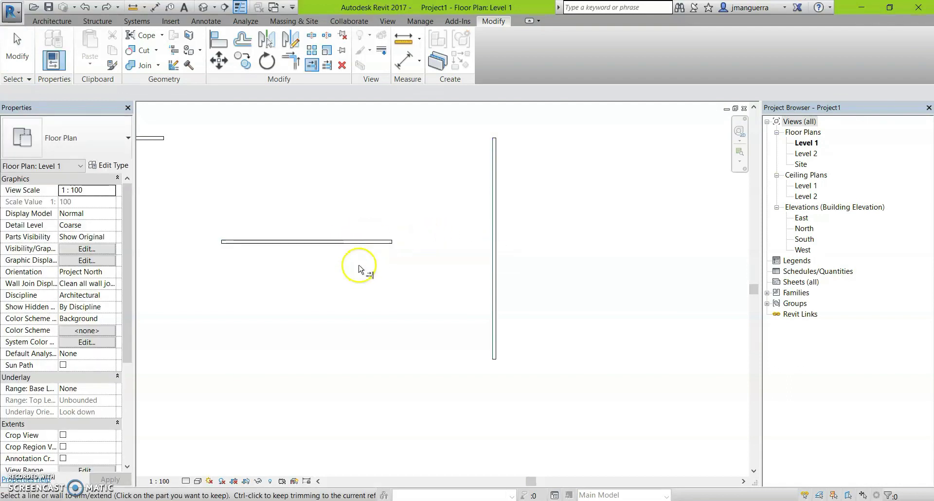
{"action": "left_click", "coordinate": [354, 243]}
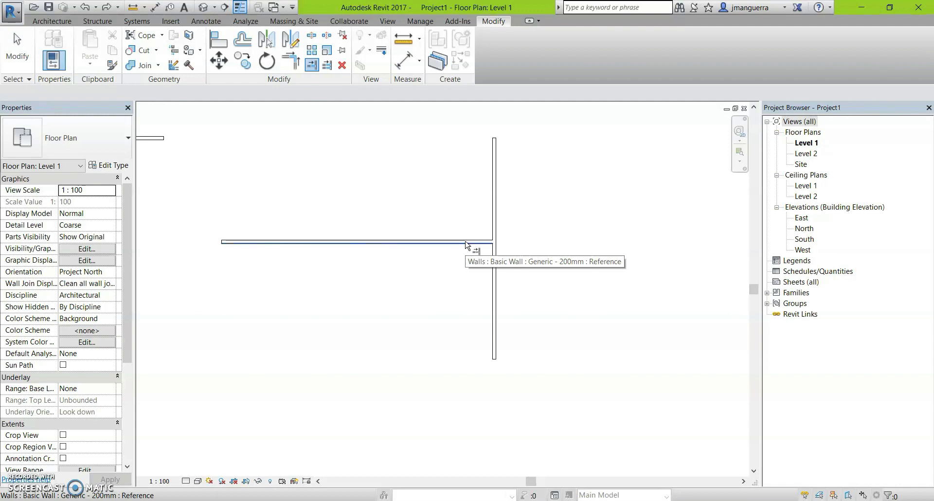
{"action": "left_click", "coordinate": [475, 121]}
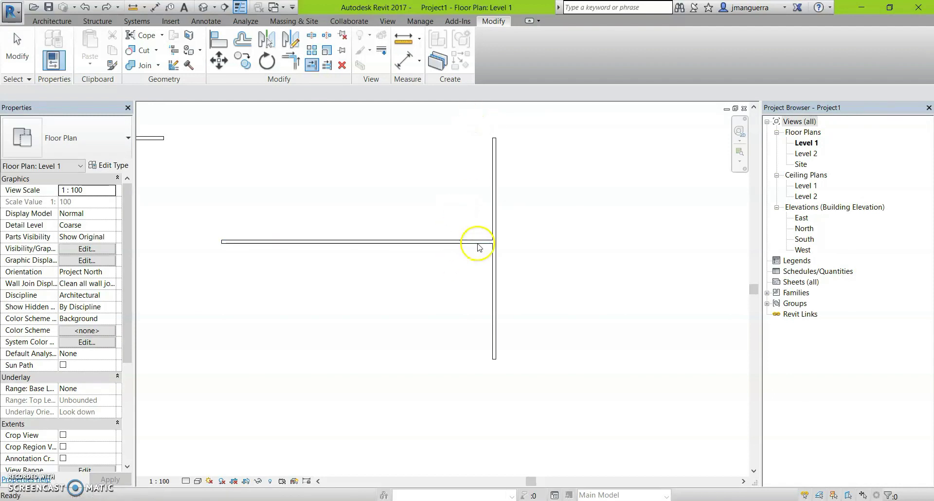
Step: Drag the horizontal wall's end past the vertical wall so the walls cross
{"action": "left_click", "coordinate": [481, 242]}
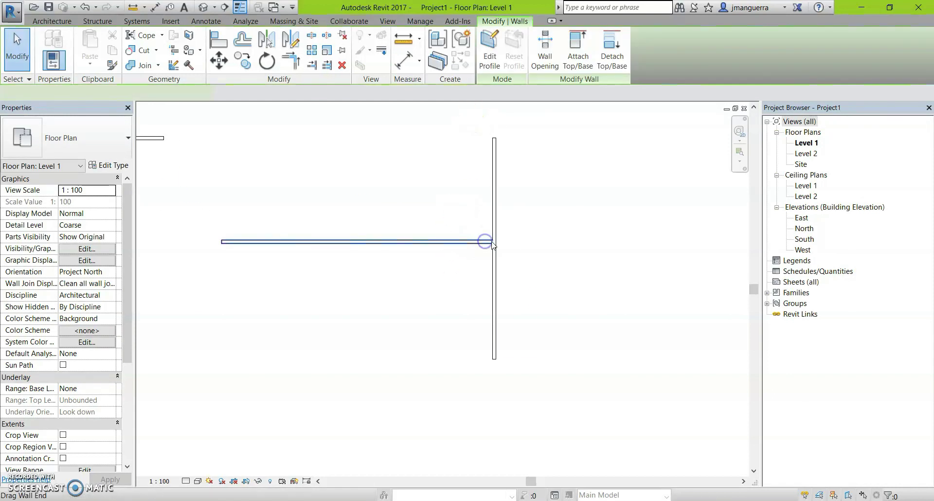
{"action": "left_click", "coordinate": [358, 245]}
{"action": "left_click_drag", "start_coordinate": [359, 245], "coordinate": [669, 252]}
{"action": "left_click", "coordinate": [517, 246]}
{"action": "scroll", "coordinate": [498, 226], "scroll_direction": "down", "scroll_amount": 1}
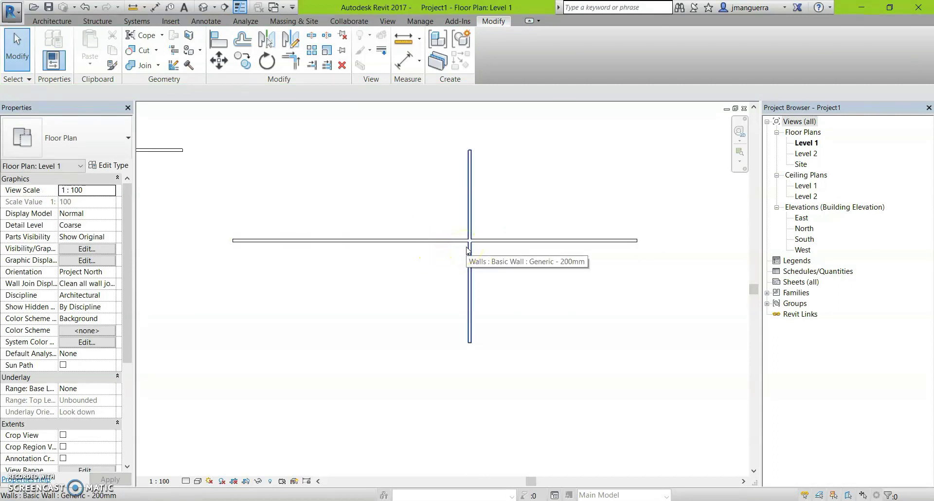
{"action": "left_click", "coordinate": [546, 253]}
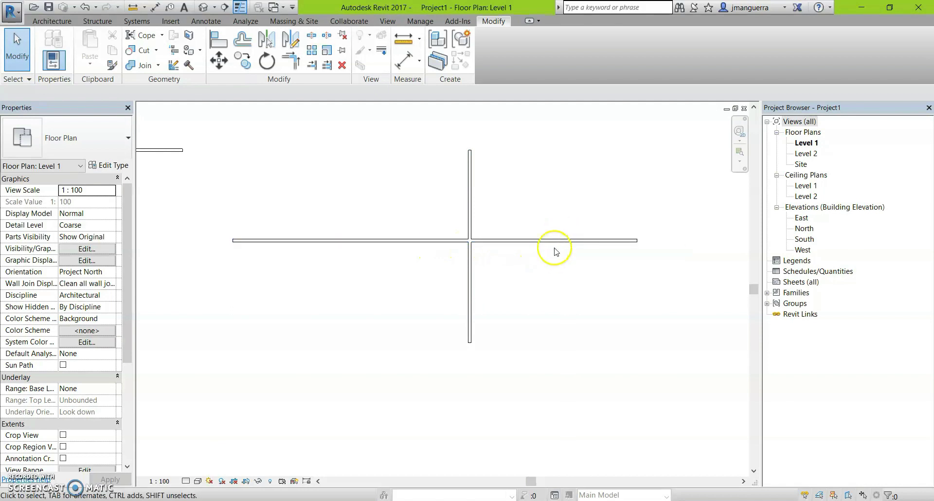
{"action": "left_click", "coordinate": [528, 242]}
{"action": "key", "text": "e"}
{"action": "key", "text": "t"}
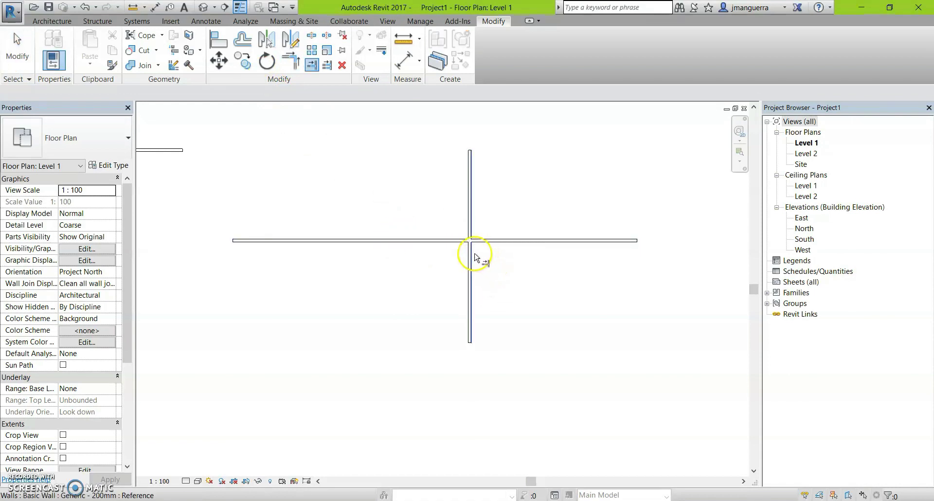
{"action": "left_click", "coordinate": [475, 255]}
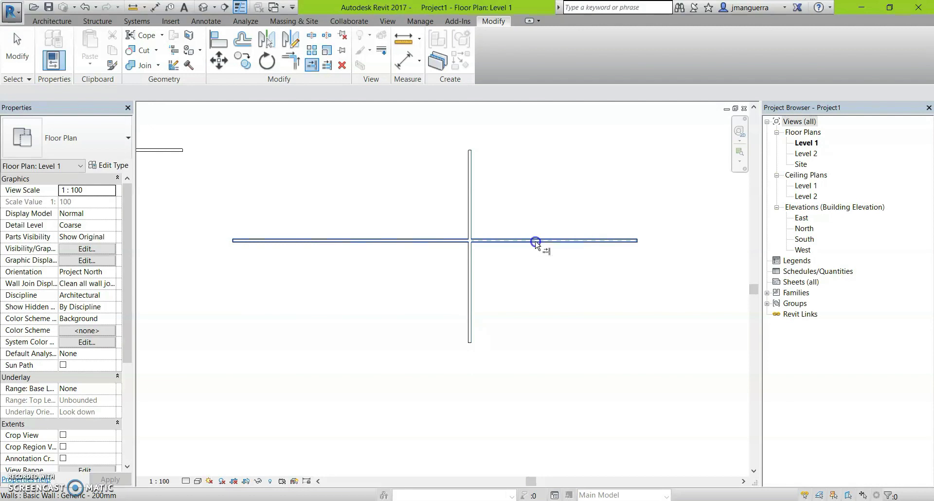
{"action": "left_click", "coordinate": [594, 243]}
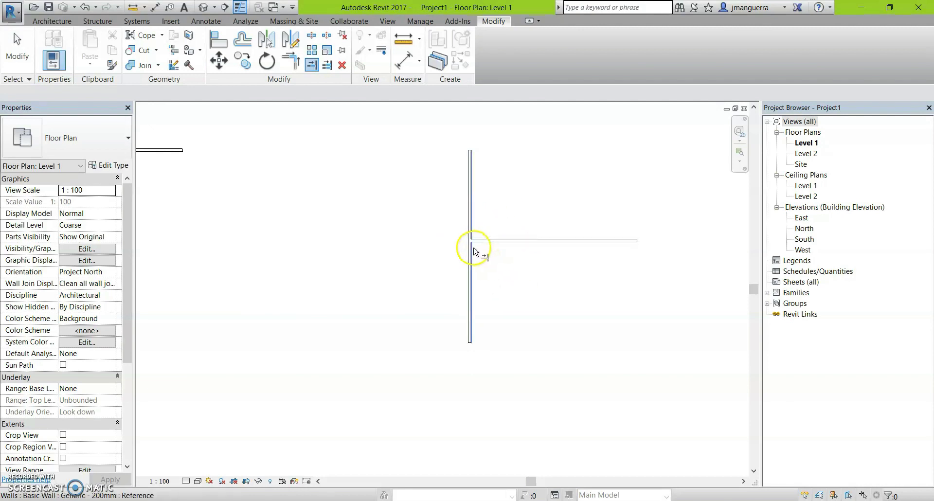
{"action": "scroll", "coordinate": [487, 243], "scroll_direction": "down", "scroll_amount": 1}
{"action": "scroll", "coordinate": [547, 224], "scroll_direction": "down", "scroll_amount": 2}
{"action": "scroll", "coordinate": [539, 203], "scroll_direction": "up", "scroll_amount": 1}
{"action": "scroll", "coordinate": [510, 220], "scroll_direction": "up", "scroll_amount": 2}
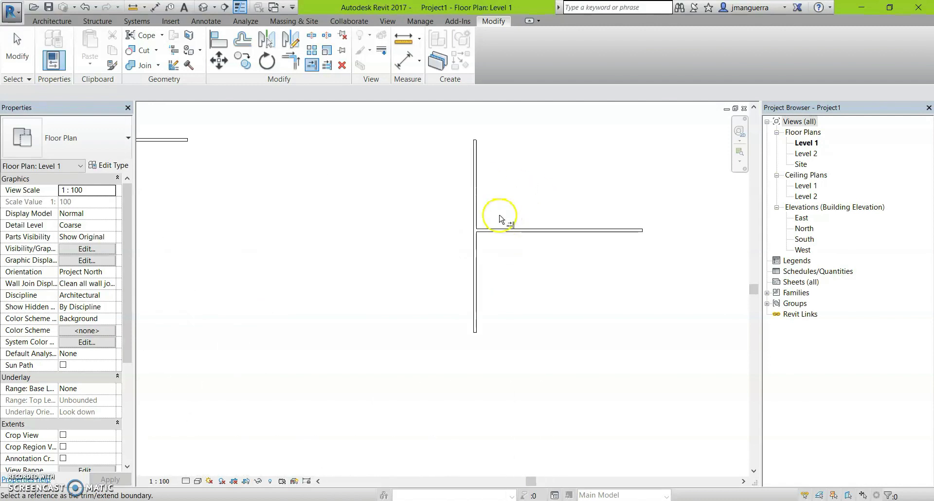
{"action": "key", "text": "Escape"}
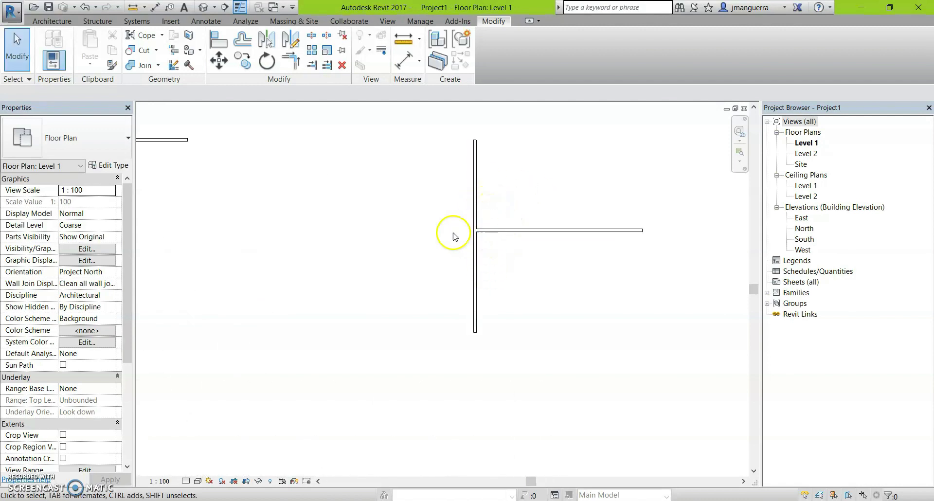
{"action": "key", "text": "ctrl+z"}
{"action": "key", "text": "a"}
{"action": "key", "text": "l"}
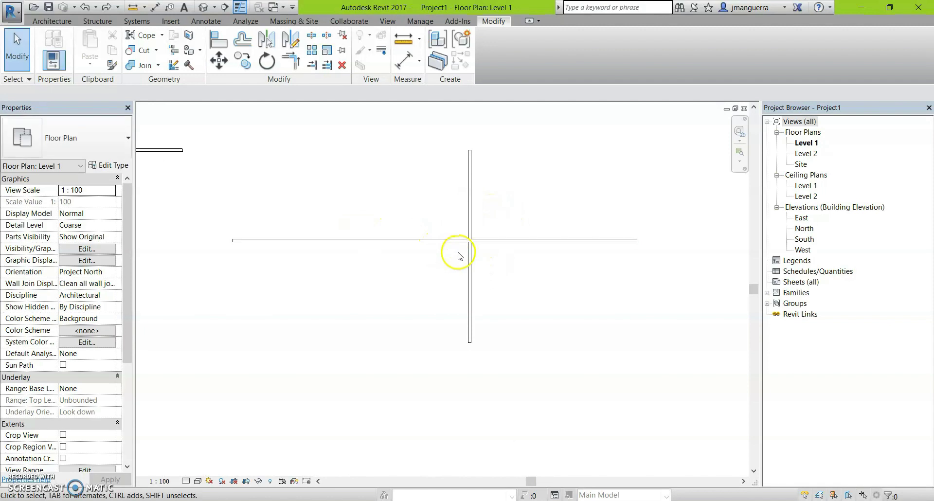
{"action": "left_click", "coordinate": [470, 263]}
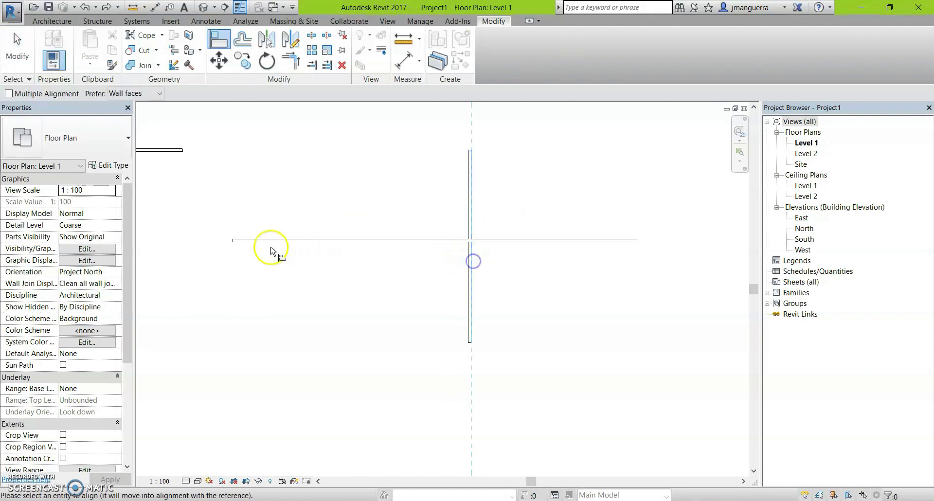
{"action": "left_click", "coordinate": [231, 244]}
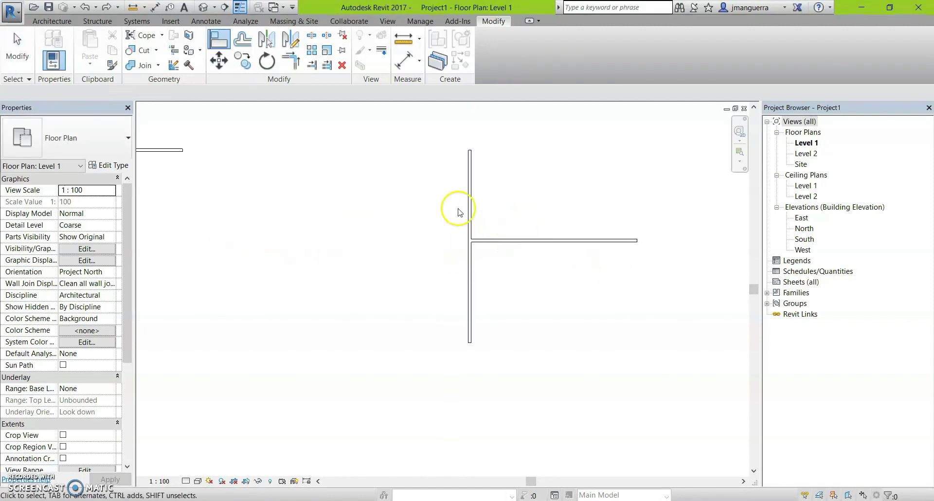
{"action": "key", "text": "Escape"}
{"action": "key", "text": "ctrl+z"}
{"action": "scroll", "coordinate": [563, 229], "scroll_direction": "down", "scroll_amount": 2}
{"action": "scroll", "coordinate": [511, 209], "scroll_direction": "down", "scroll_amount": 1}
{"action": "scroll", "coordinate": [563, 240], "scroll_direction": "down", "scroll_amount": 1}
{"action": "scroll", "coordinate": [482, 270], "scroll_direction": "down", "scroll_amount": 2}
{"action": "scroll", "coordinate": [482, 270], "scroll_direction": "up", "scroll_amount": 3}
{"action": "scroll", "coordinate": [564, 267], "scroll_direction": "up", "scroll_amount": 2}
{"action": "scroll", "coordinate": [538, 267], "scroll_direction": "down", "scroll_amount": 2}
{"action": "scroll", "coordinate": [486, 260], "scroll_direction": "down", "scroll_amount": 1}
{"action": "scroll", "coordinate": [463, 267], "scroll_direction": "down", "scroll_amount": 1}
{"action": "scroll", "coordinate": [451, 271], "scroll_direction": "up", "scroll_amount": 1}
{"action": "mouse_move", "coordinate": [480, 292]}
{"action": "middle_mouse_down"}
{"action": "mouse_move", "coordinate": [421, 311]}
{"action": "mouse_move", "coordinate": [423, 282]}
{"action": "middle_mouse_up"}
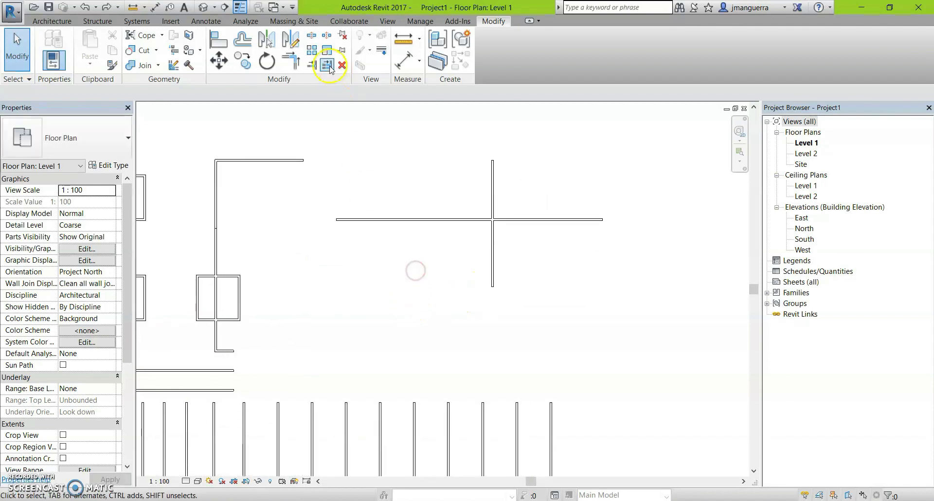
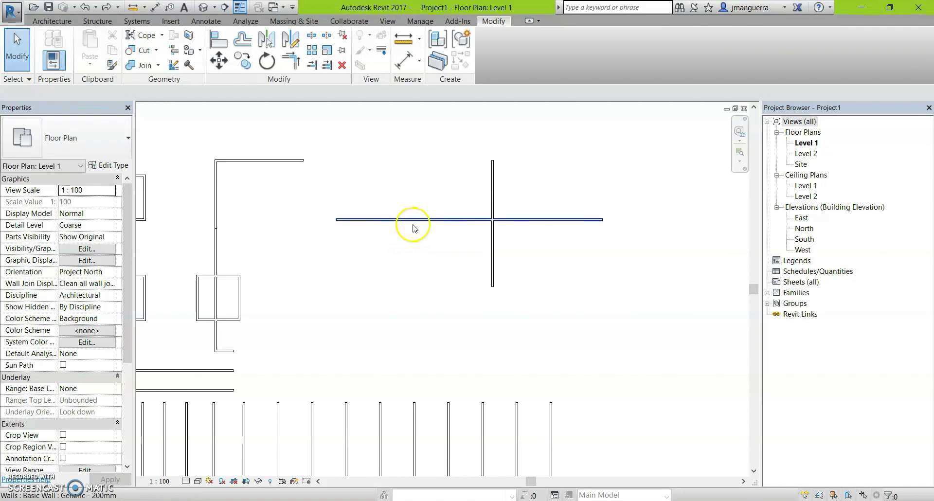
Step: Look up the TRIM command shortcuts in Revit's Options keyboard shortcut settings
{"action": "scroll", "coordinate": [387, 246], "scroll_direction": "down", "scroll_amount": 2}
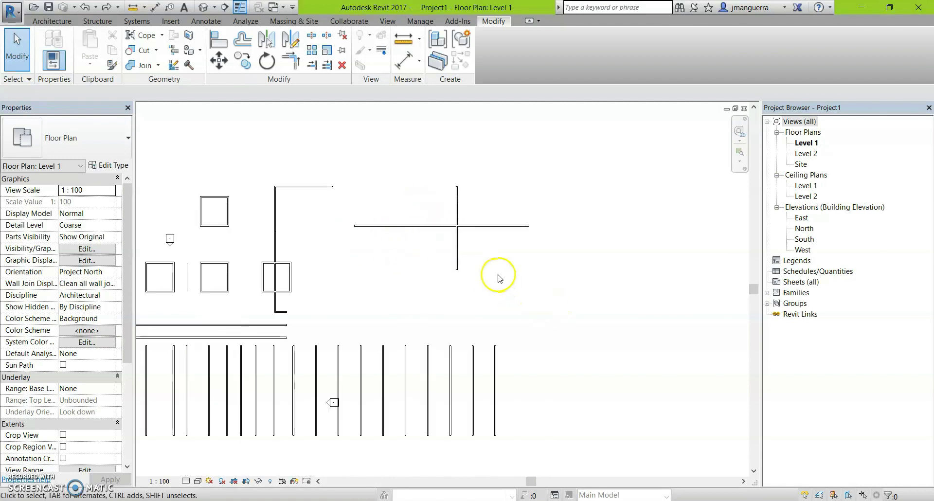
{"action": "scroll", "coordinate": [438, 276], "scroll_direction": "up", "scroll_amount": 1}
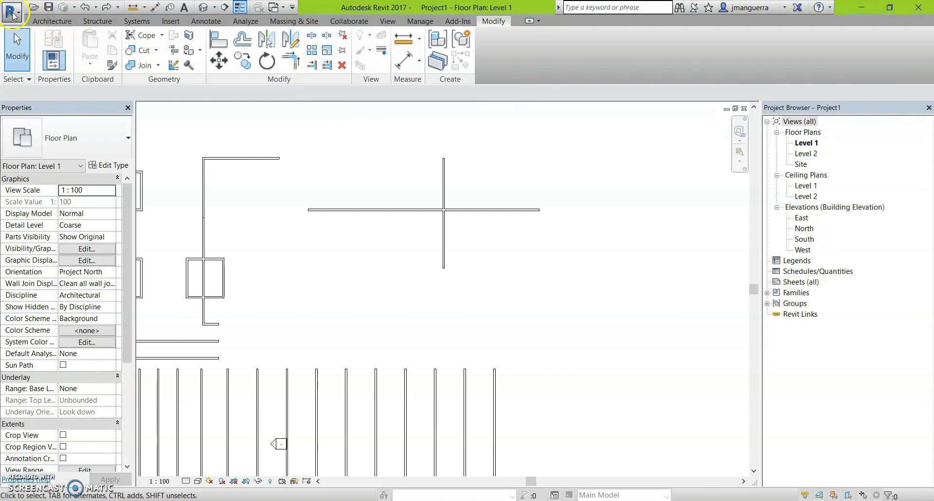
{"action": "left_click", "coordinate": [13, 15]}
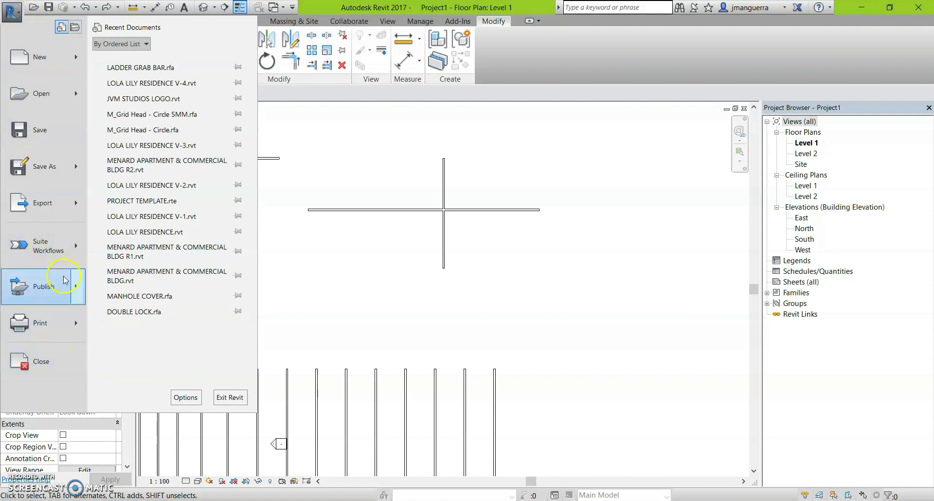
{"action": "left_click", "coordinate": [185, 398]}
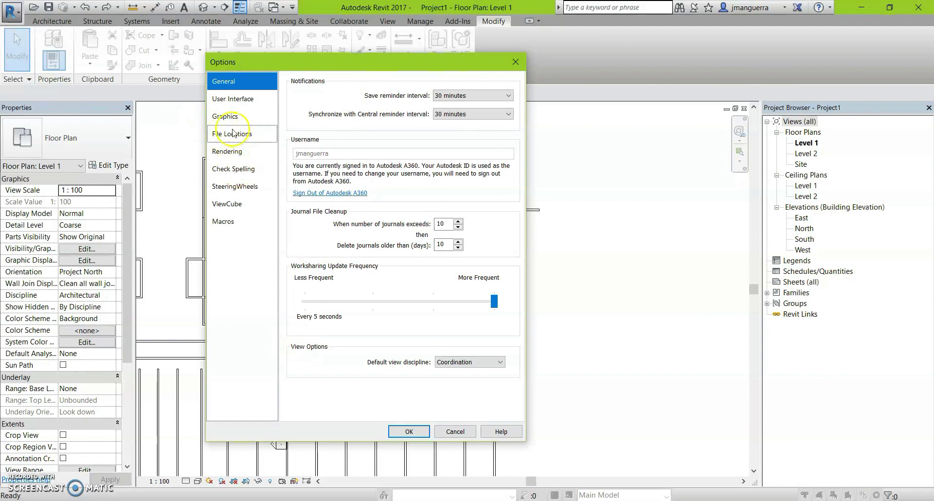
{"action": "left_click", "coordinate": [238, 103]}
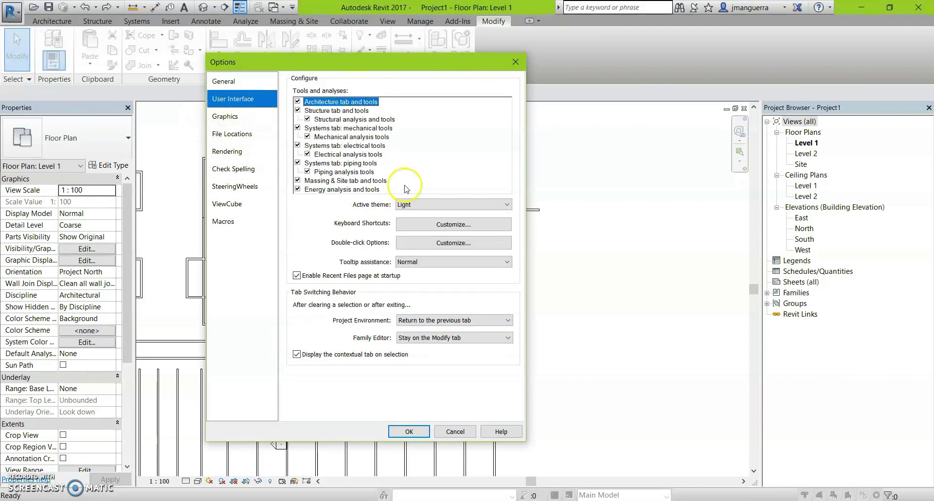
{"action": "left_click", "coordinate": [418, 226]}
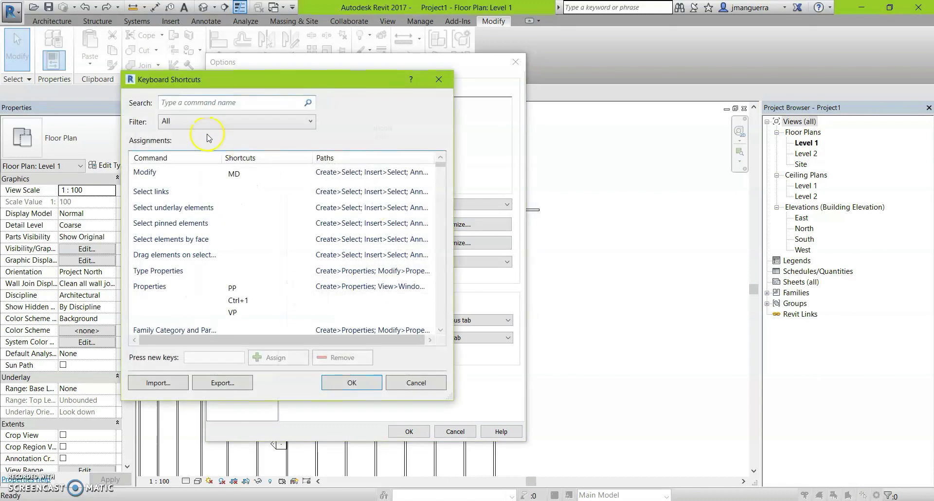
{"action": "left_click", "coordinate": [217, 106]}
{"action": "type", "text": "TRIM"}
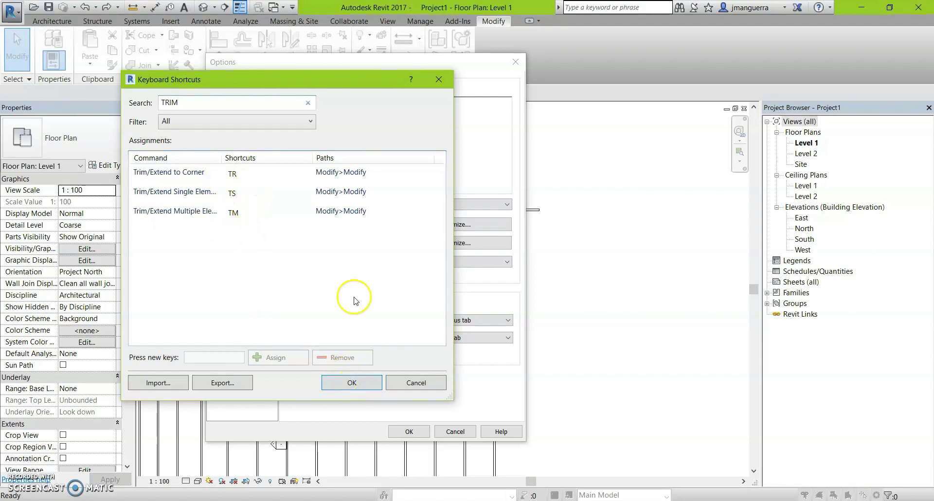
{"action": "left_click", "coordinate": [352, 383]}
{"action": "left_click", "coordinate": [409, 432]}
Step: With TM, extend the lower vertical walls to the horizontal wall, triggering the group error
{"action": "middle_click_drag", "start_coordinate": [472, 295], "coordinate": [448, 292]}
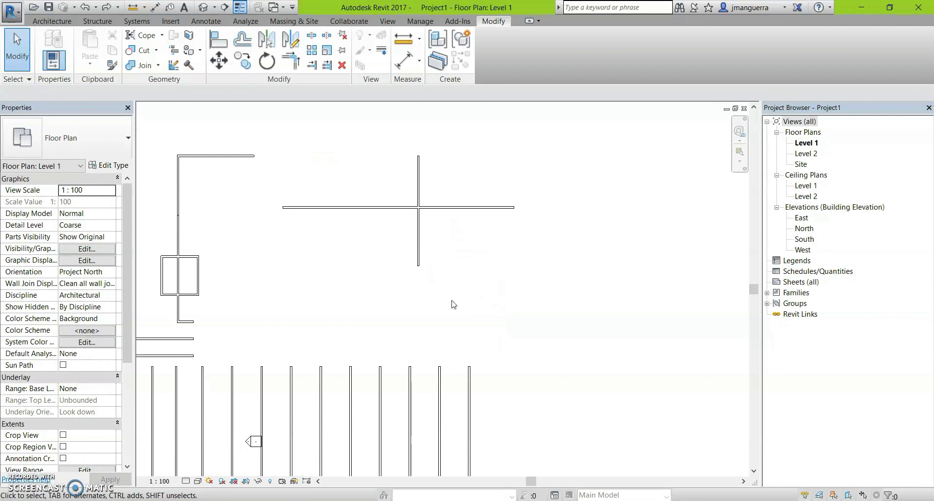
{"action": "scroll", "coordinate": [452, 305], "scroll_direction": "up", "scroll_amount": 1}
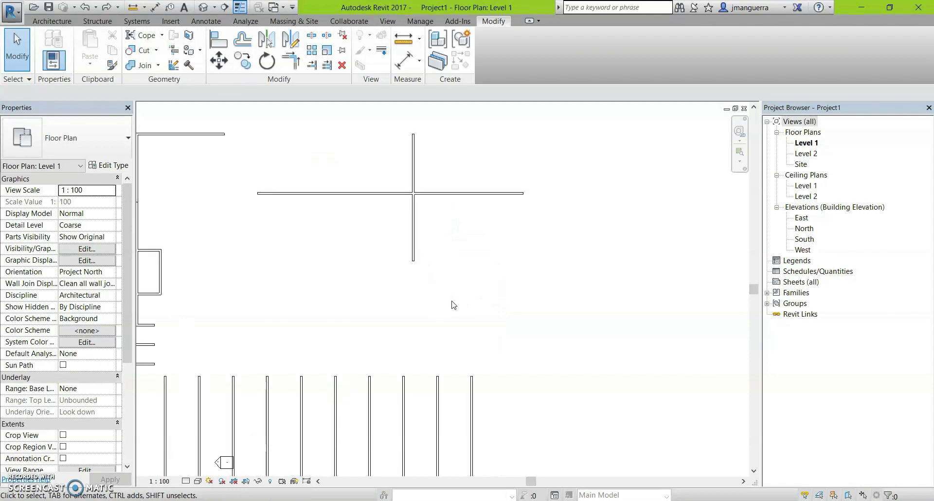
{"action": "middle_click_drag", "start_coordinate": [466, 242], "coordinate": [460, 279]}
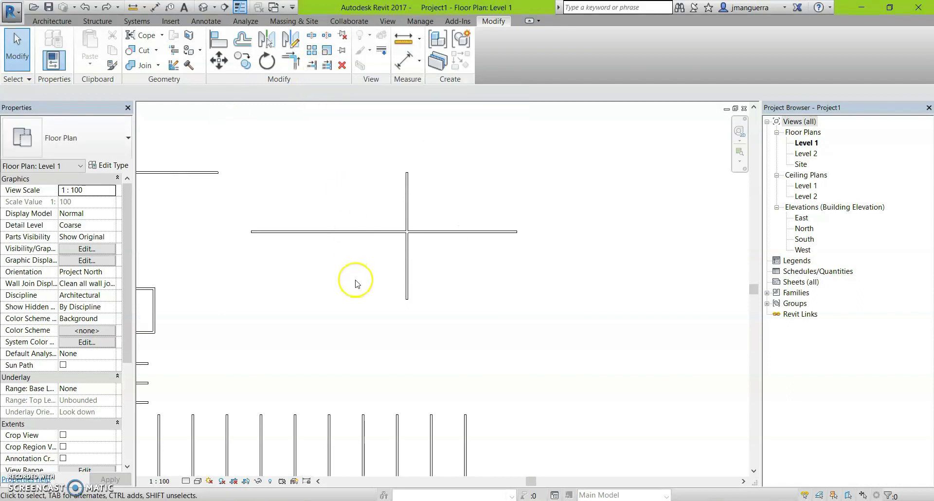
{"action": "key", "text": "t"}
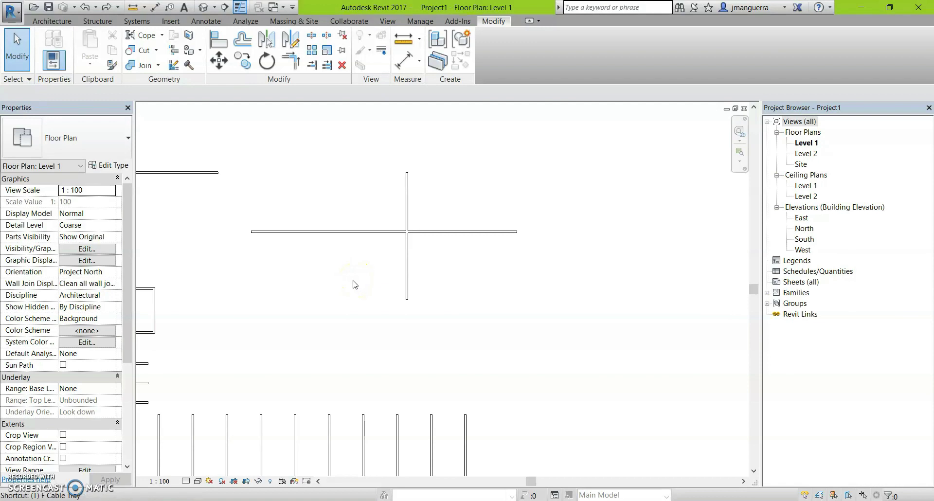
{"action": "key", "text": "m"}
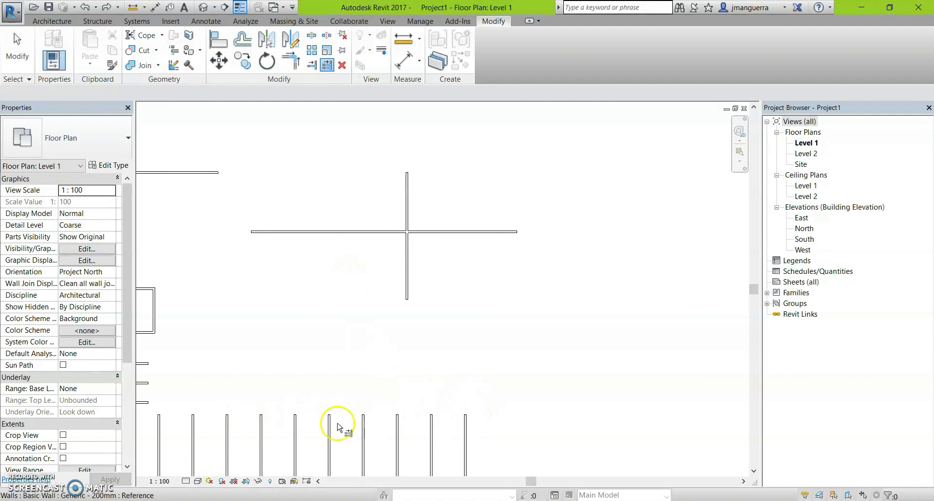
{"action": "scroll", "coordinate": [312, 248], "scroll_direction": "up", "scroll_amount": 1}
{"action": "left_click", "coordinate": [313, 231]}
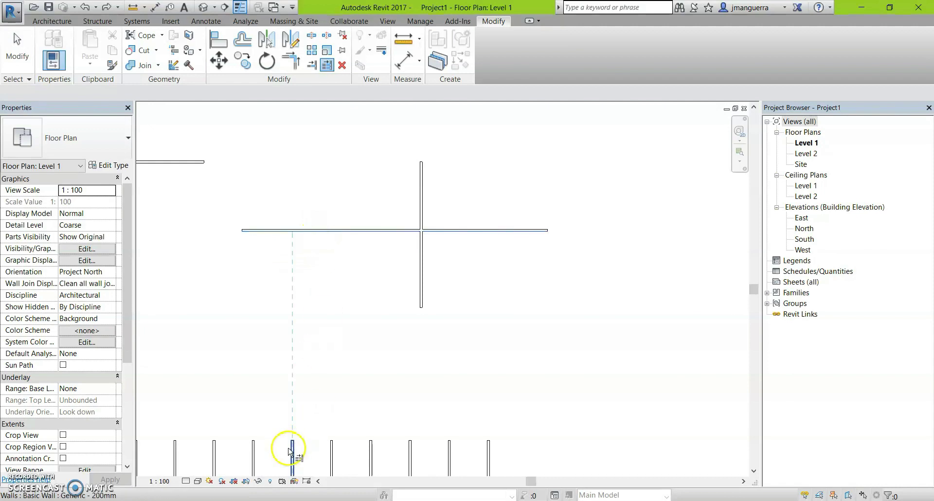
{"action": "scroll", "coordinate": [355, 257], "scroll_direction": "down", "scroll_amount": 2}
{"action": "scroll", "coordinate": [344, 372], "scroll_direction": "up", "scroll_amount": 1}
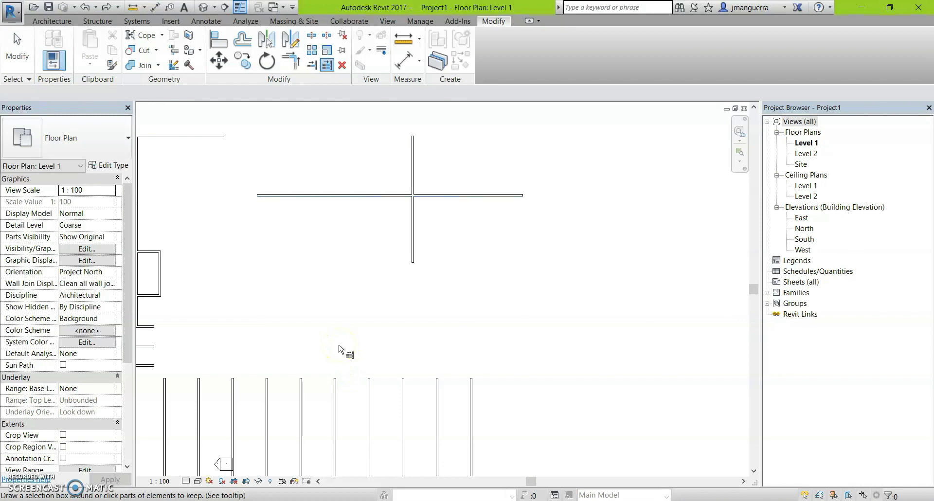
{"action": "mouse_move", "coordinate": [506, 347]}
{"action": "left_mouse_down"}
{"action": "mouse_move", "coordinate": [478, 380]}
{"action": "mouse_move", "coordinate": [257, 393]}
{"action": "left_mouse_up"}
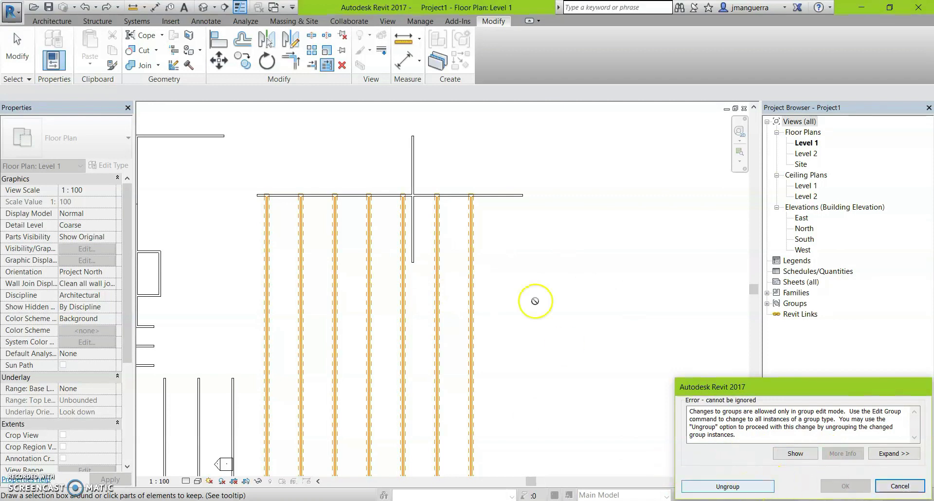
Step: Dismiss the group error and place a copy of the horizontal wall farther right
{"action": "left_click", "coordinate": [911, 488]}
{"action": "scroll", "coordinate": [354, 234], "scroll_direction": "down", "scroll_amount": 2}
{"action": "scroll", "coordinate": [406, 267], "scroll_direction": "down", "scroll_amount": 2}
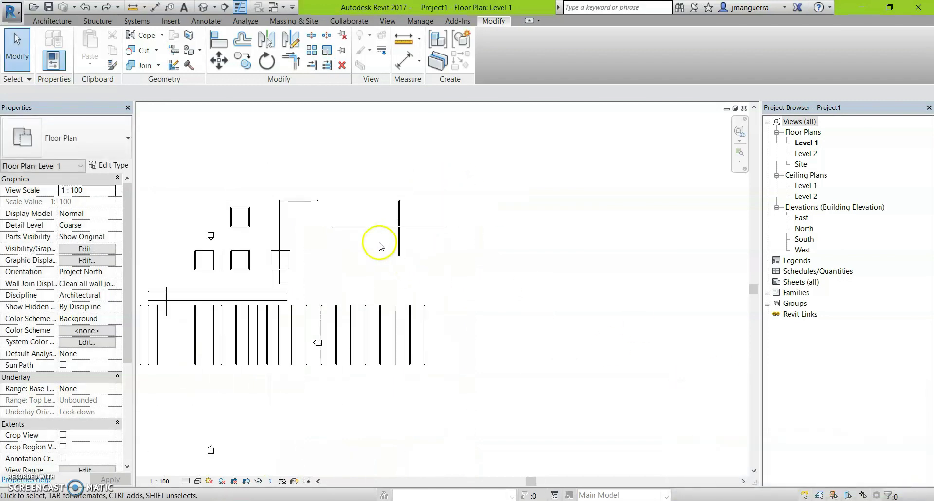
{"action": "middle_click_drag", "start_coordinate": [510, 256], "coordinate": [454, 259]}
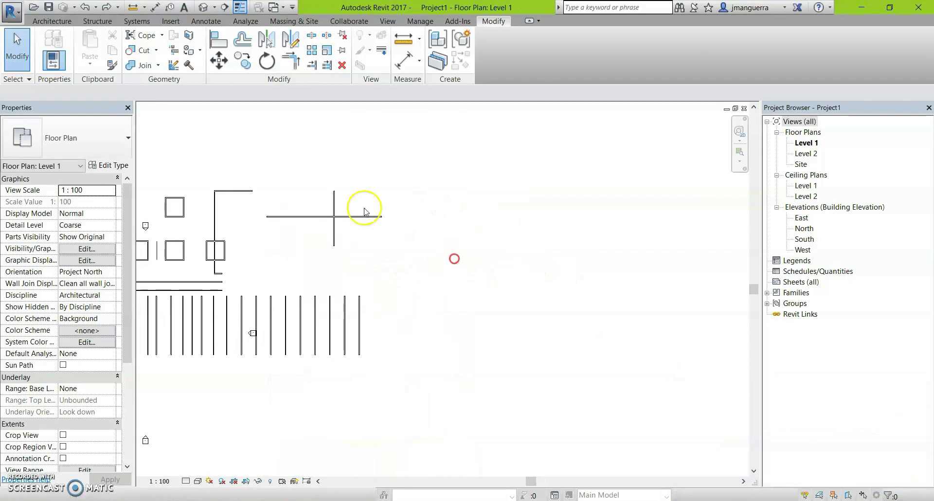
{"action": "scroll", "coordinate": [383, 207], "scroll_direction": "up", "scroll_amount": 1}
{"action": "scroll", "coordinate": [382, 202], "scroll_direction": "up", "scroll_amount": 1}
{"action": "left_click", "coordinate": [382, 218]}
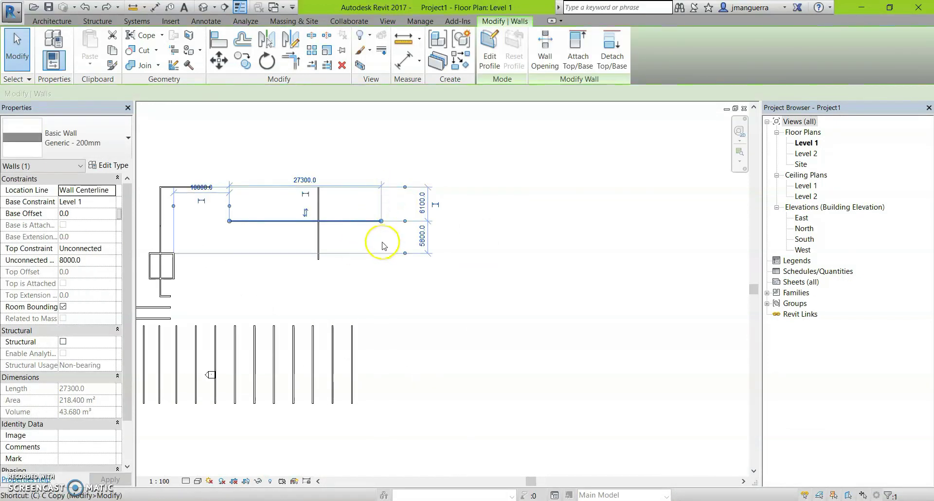
{"action": "key", "text": "m"}
{"action": "key", "text": "v"}
{"action": "left_click", "coordinate": [381, 258]}
{"action": "left_click", "coordinate": [655, 260]}
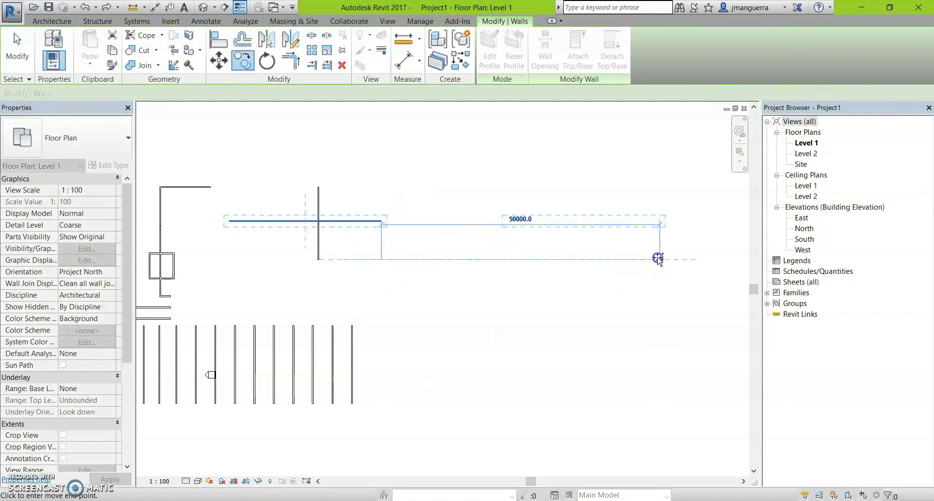
{"action": "key", "text": "Escape"}
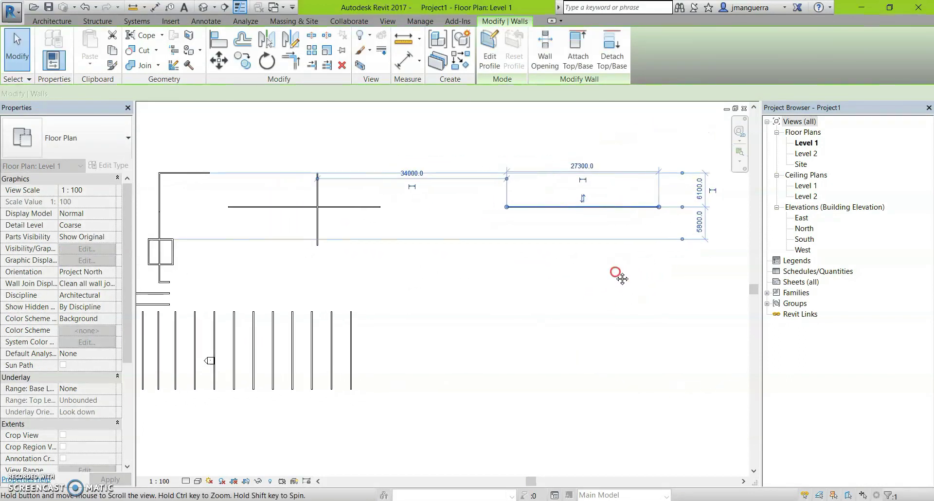
Step: Copy a lower vertical wall repeatedly into a row at 4000, 5000 and 3000 mm spacing
{"action": "middle_click_drag", "start_coordinate": [146, 330], "coordinate": [331, 294]}
{"action": "left_click", "coordinate": [229, 294]}
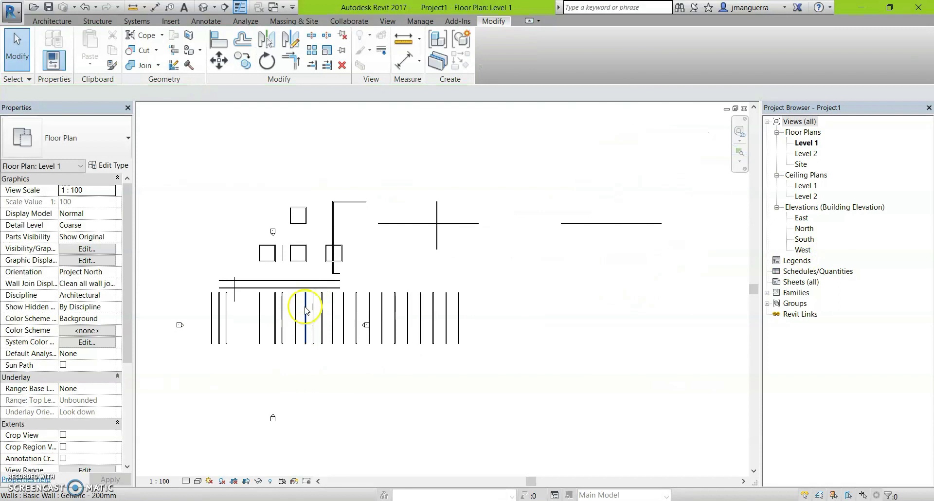
{"action": "left_click", "coordinate": [304, 307]}
{"action": "scroll", "coordinate": [303, 309], "scroll_direction": "up", "scroll_amount": 1}
{"action": "key", "text": "o"}
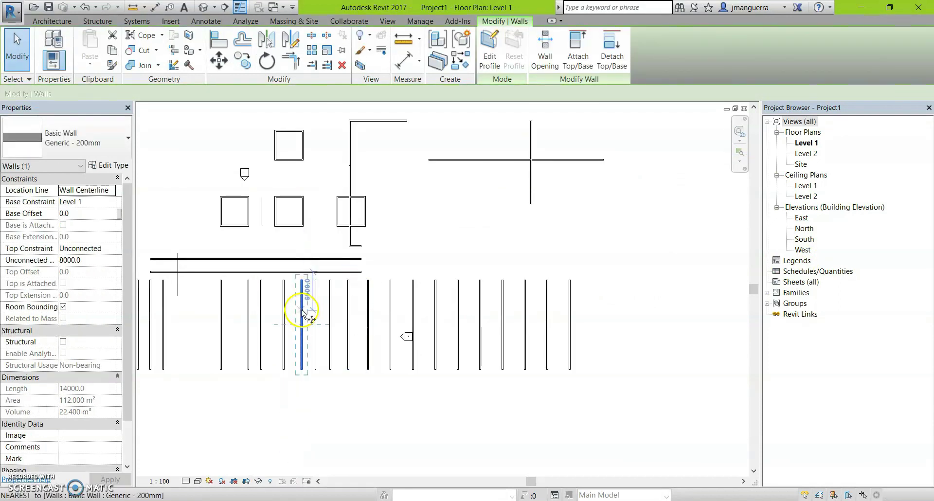
{"action": "left_click", "coordinate": [307, 314]}
{"action": "middle_click_drag", "start_coordinate": [606, 325], "coordinate": [467, 288]}
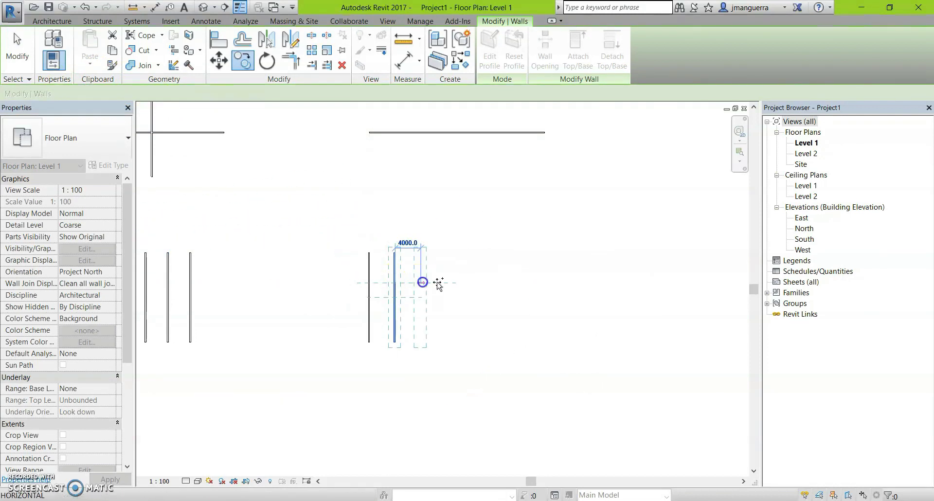
{"action": "left_click", "coordinate": [419, 283]}
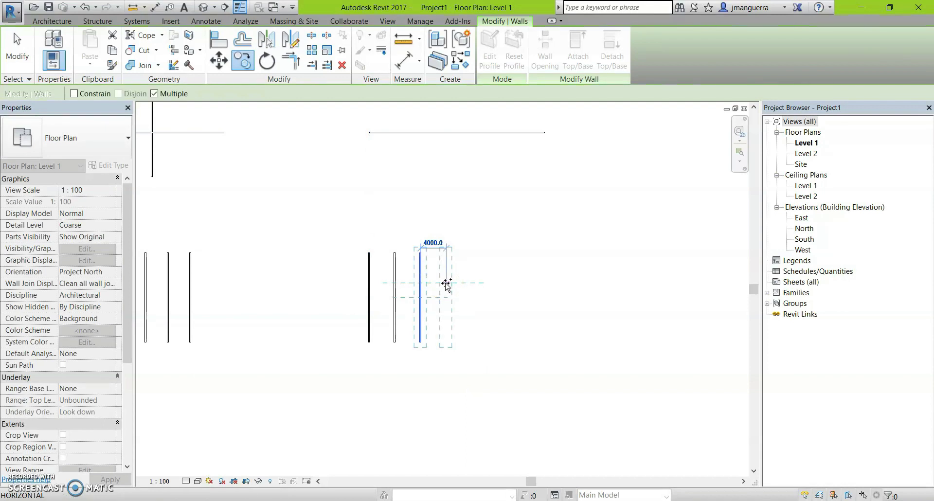
{"action": "left_click", "coordinate": [474, 285]}
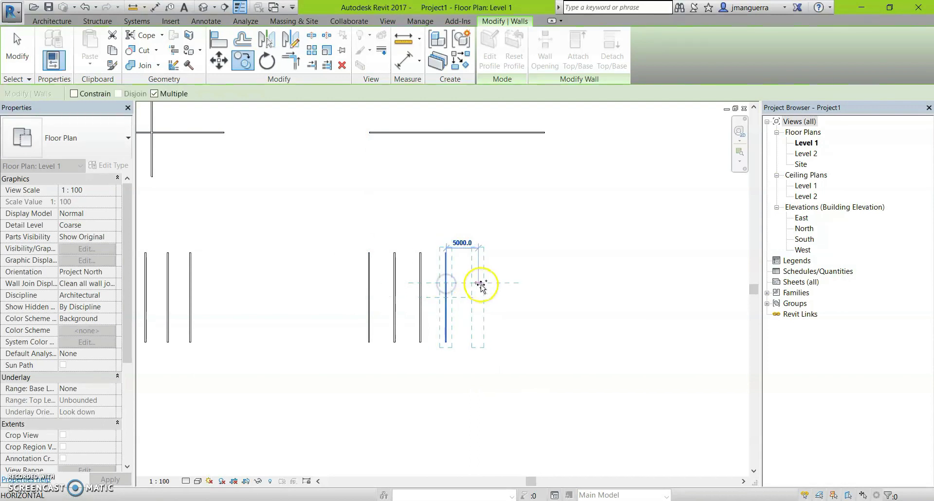
{"action": "left_click", "coordinate": [471, 284]}
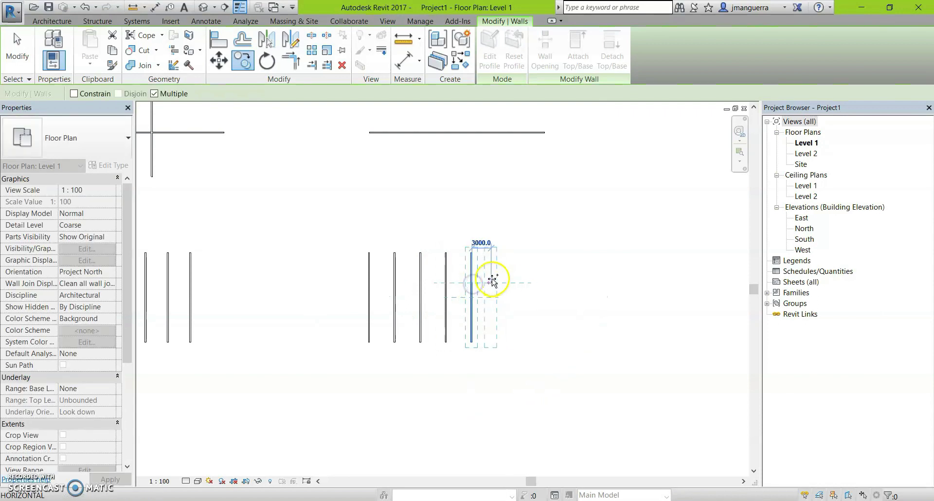
{"action": "left_click", "coordinate": [498, 280]}
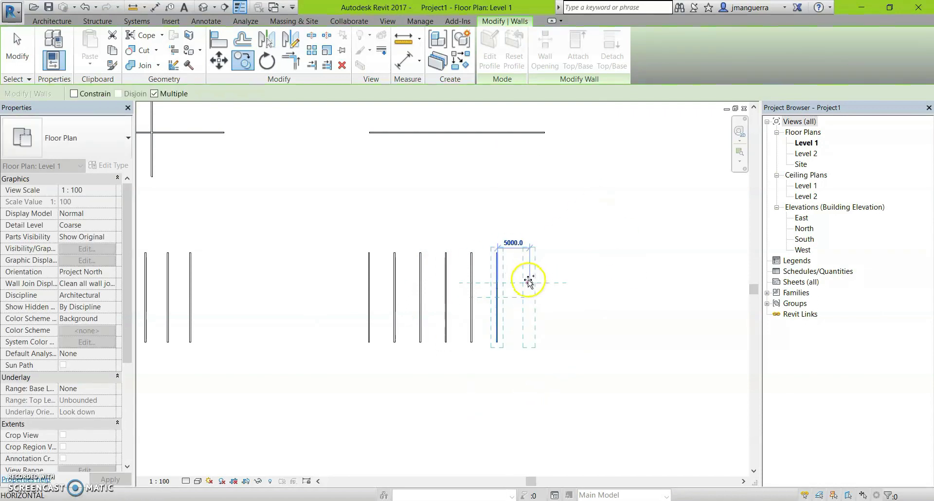
{"action": "left_click", "coordinate": [524, 282]}
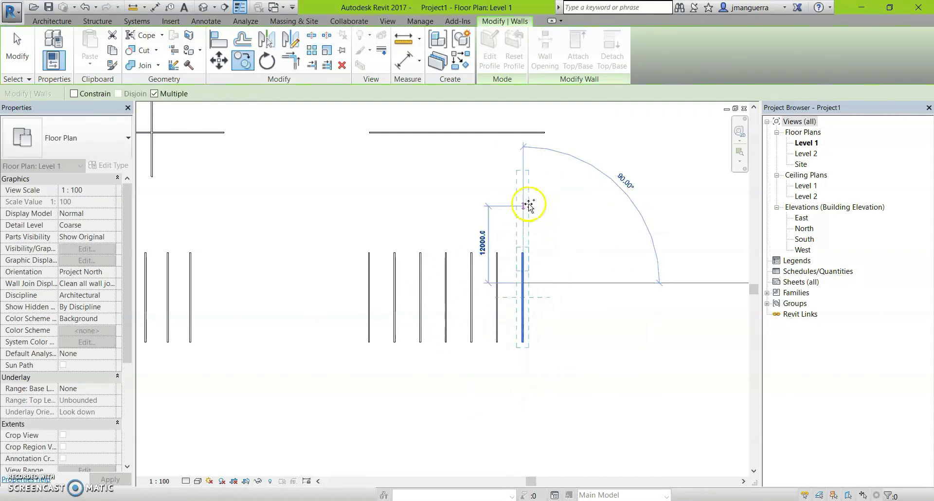
{"action": "middle_click_drag", "start_coordinate": [527, 205], "coordinate": [563, 259]}
{"action": "key", "text": "Escape"}
{"action": "key", "text": "Escape"}
Step: Try extending the new walls to the copied horizontal wall by window, then undo
{"action": "key", "text": "t"}
{"action": "key", "text": "r"}
{"action": "left_click", "coordinate": [448, 196]}
{"action": "scroll", "coordinate": [482, 311], "scroll_direction": "up", "scroll_amount": 1}
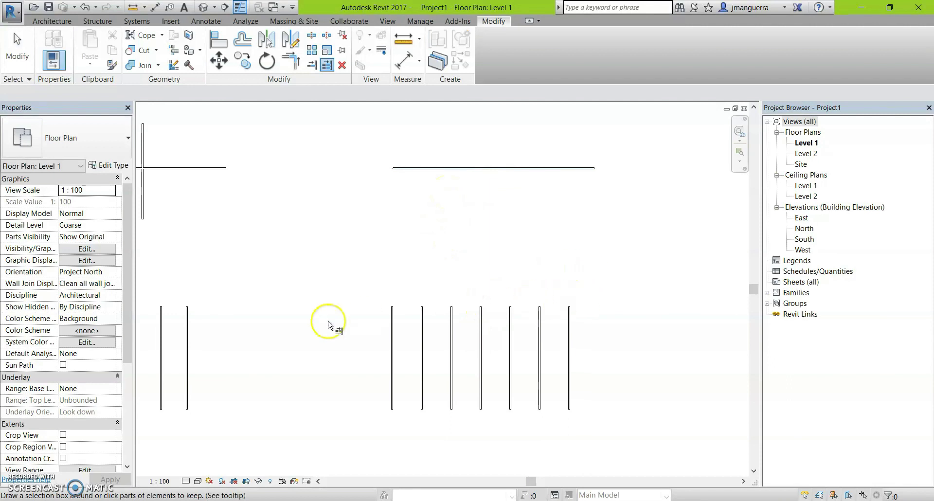
{"action": "left_click_drag", "start_coordinate": [588, 280], "coordinate": [346, 323]}
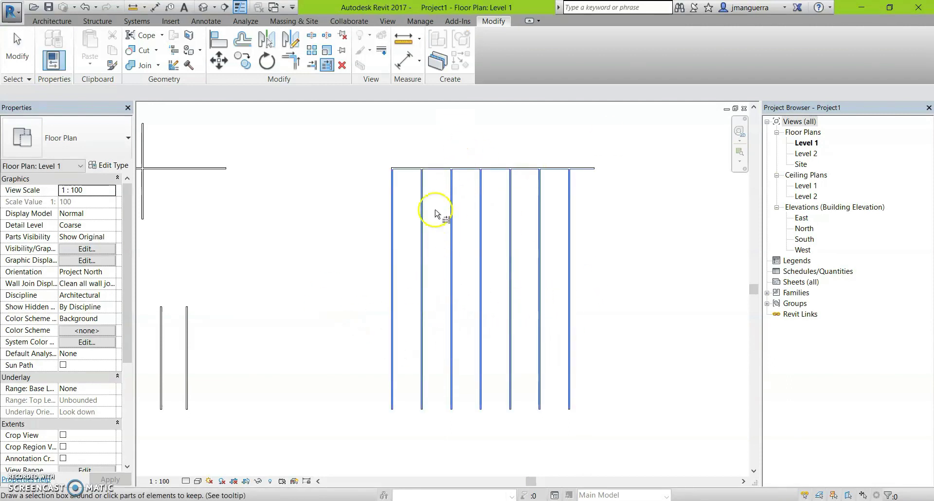
{"action": "key", "text": "Escape"}
{"action": "key", "text": "Escape"}
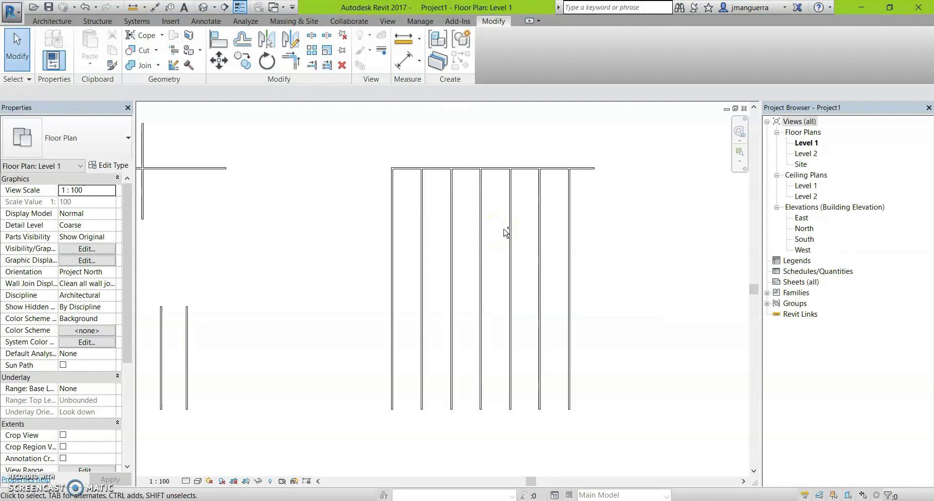
{"action": "key", "text": "ctrl+z"}
{"action": "left_click", "coordinate": [503, 237]}
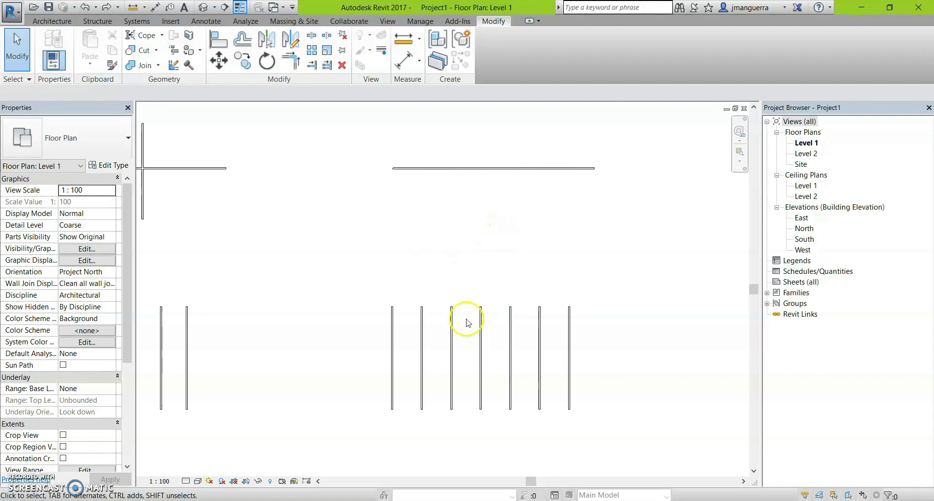
Step: Extend each of the seven vertical walls individually up to the top wall
{"action": "key", "text": "Return"}
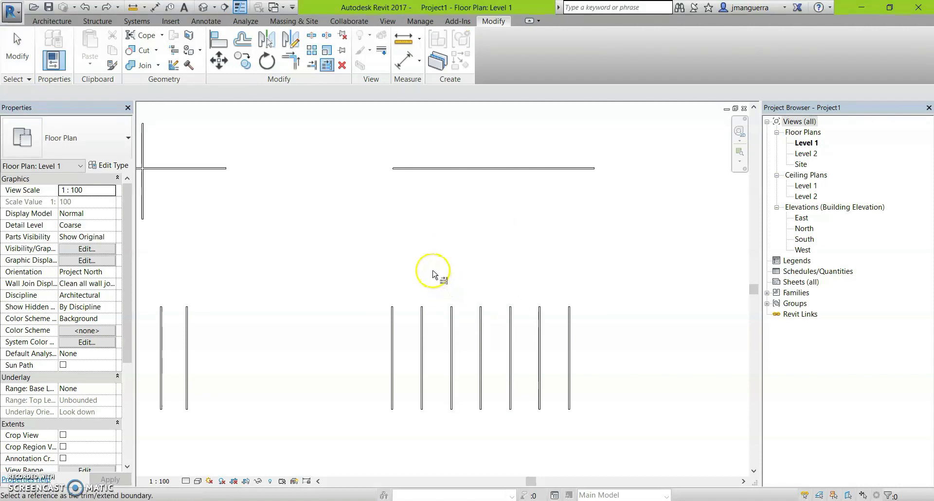
{"action": "scroll", "coordinate": [414, 258], "scroll_direction": "up", "scroll_amount": 1}
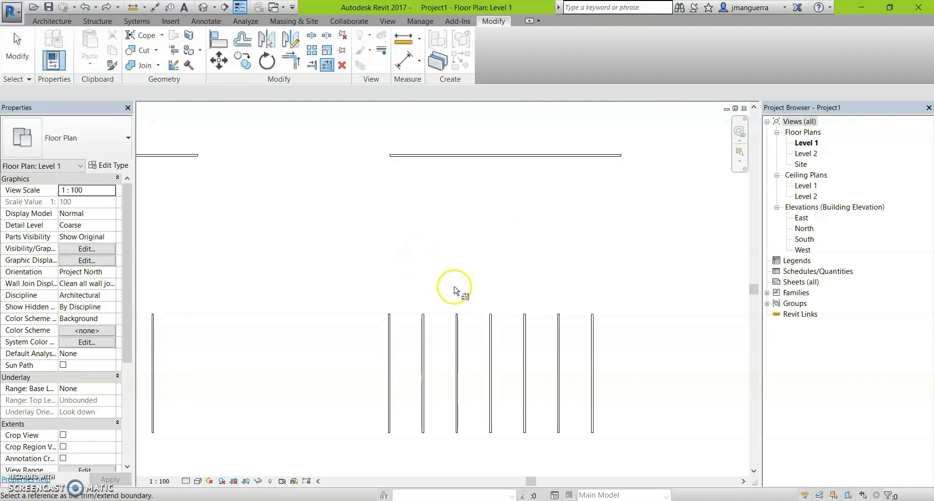
{"action": "left_click", "coordinate": [423, 163]}
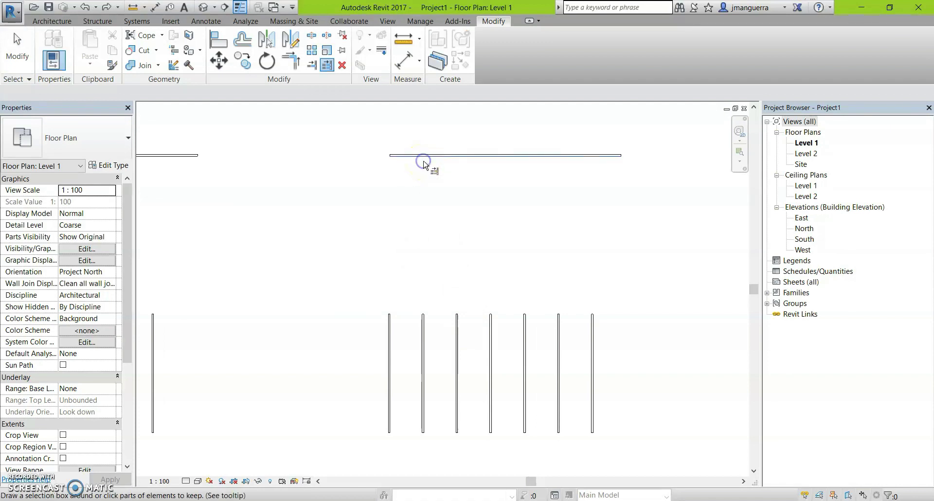
{"action": "left_click", "coordinate": [389, 330]}
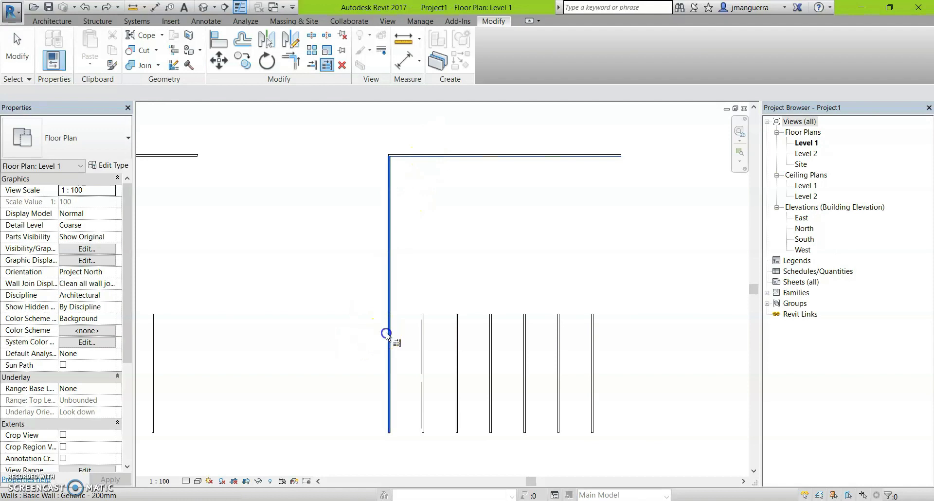
{"action": "left_click", "coordinate": [423, 320]}
{"action": "left_click", "coordinate": [457, 322]}
{"action": "left_click", "coordinate": [492, 323]}
{"action": "left_click", "coordinate": [525, 322]}
{"action": "left_click", "coordinate": [559, 323]}
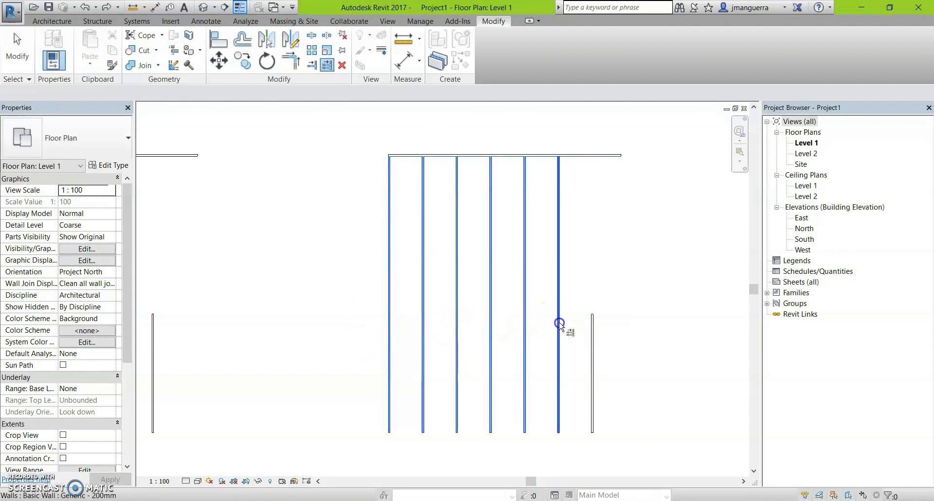
{"action": "left_click", "coordinate": [594, 324]}
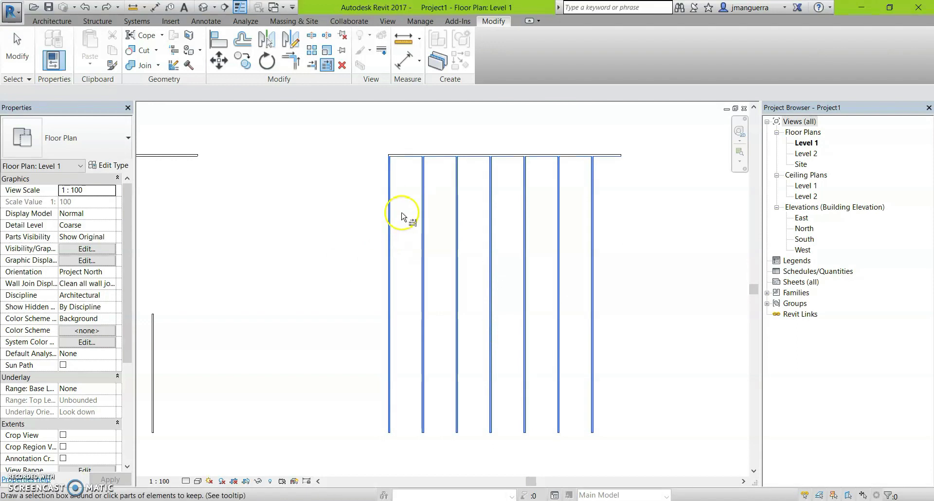
Step: Drag the top horizontal wall farther up, stretching the vertical walls
{"action": "middle_click_drag", "start_coordinate": [406, 208], "coordinate": [365, 371]}
{"action": "left_click_drag", "start_coordinate": [588, 350], "coordinate": [286, 378]}
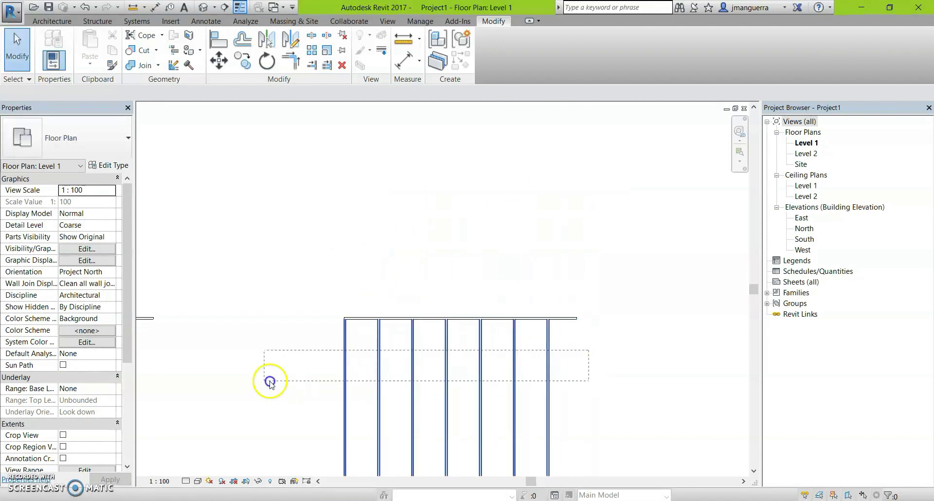
{"action": "left_click", "coordinate": [365, 332]}
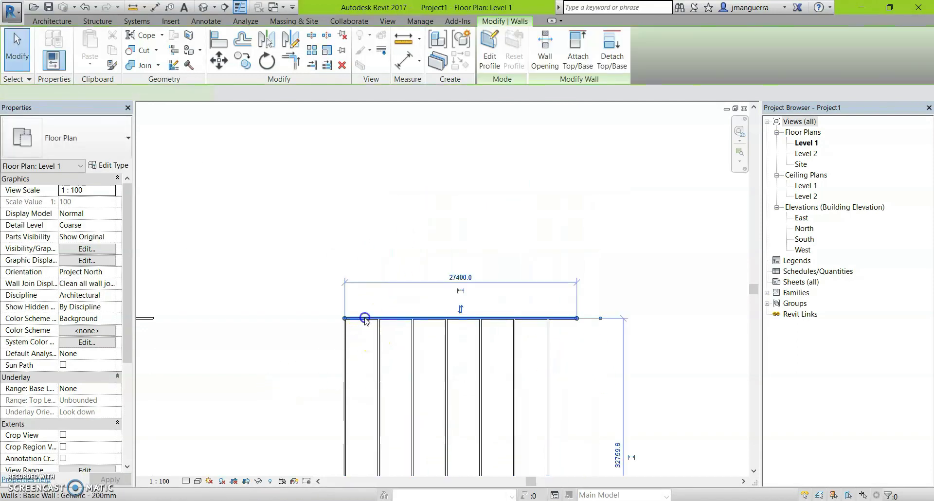
{"action": "left_click_drag", "start_coordinate": [366, 385], "coordinate": [370, 280]}
{"action": "left_click", "coordinate": [372, 282]}
{"action": "scroll", "coordinate": [564, 274], "scroll_direction": "down", "scroll_amount": 2}
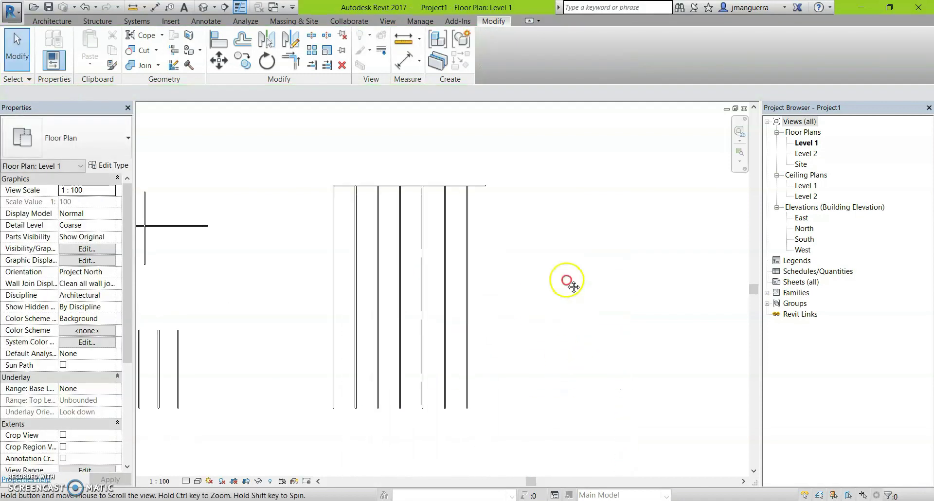
Step: Draw a new horizontal wall across the vertical walls midway with WA
{"action": "key", "text": "w"}
{"action": "key", "text": "a"}
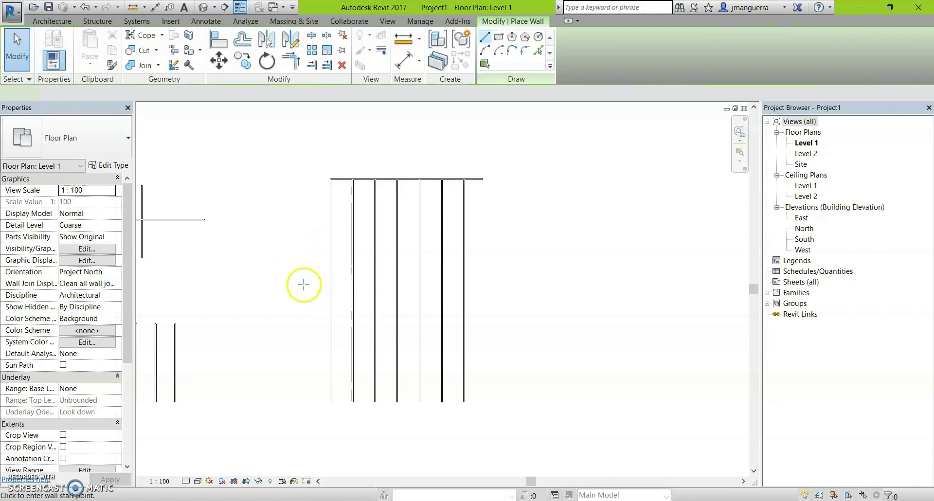
{"action": "left_click", "coordinate": [302, 284]}
{"action": "left_click", "coordinate": [499, 282]}
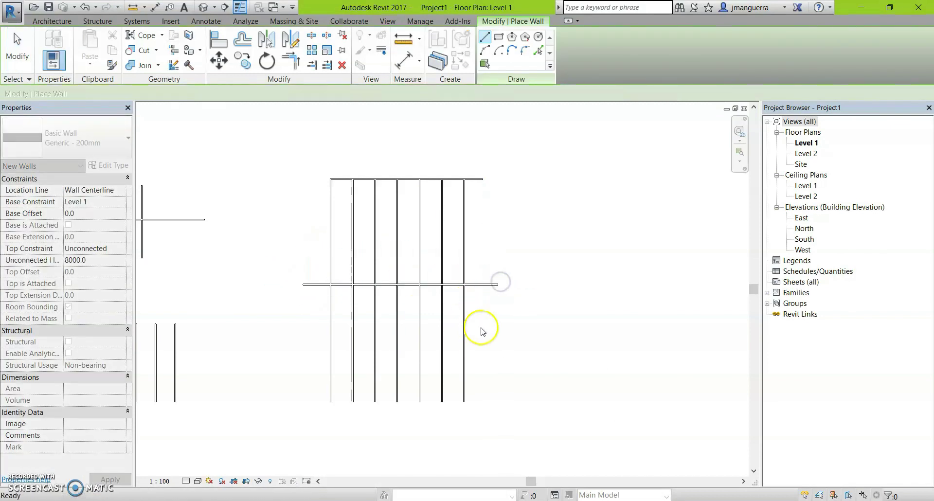
{"action": "key", "text": "Escape"}
{"action": "key", "text": "Escape"}
{"action": "middle_click_drag", "start_coordinate": [490, 333], "coordinate": [533, 372]}
{"action": "scroll", "coordinate": [533, 372], "scroll_direction": "up", "scroll_amount": 2}
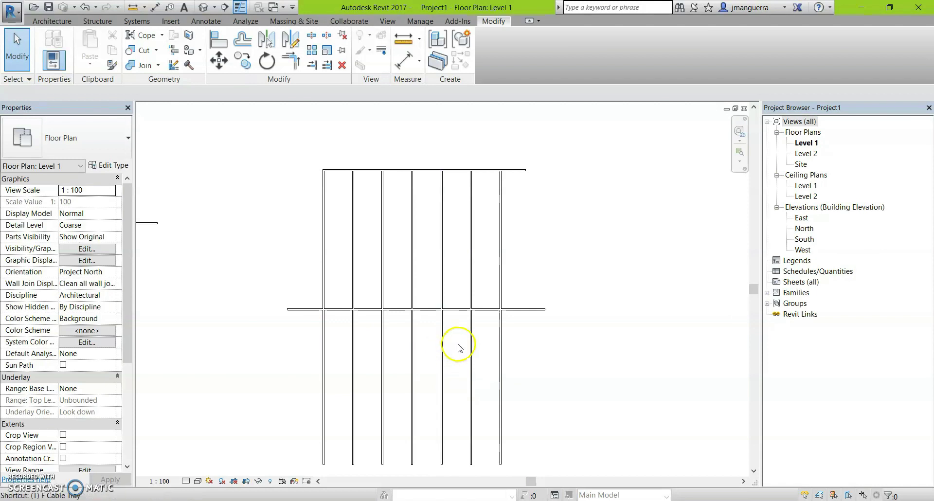
Step: Test trimming the vertical walls at the middle wall, undoing each attempt
{"action": "key", "text": "t"}
{"action": "key", "text": "r"}
{"action": "left_click", "coordinate": [529, 310]}
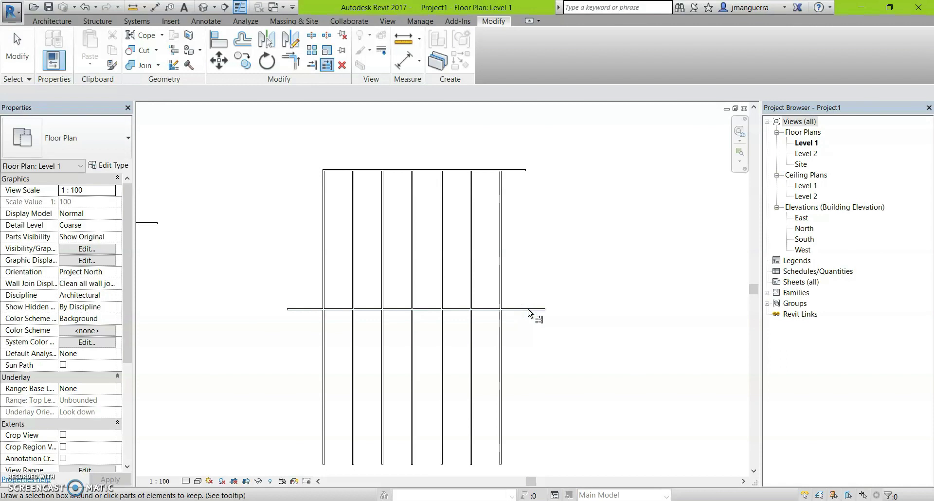
{"action": "left_click_drag", "start_coordinate": [532, 351], "coordinate": [309, 404]}
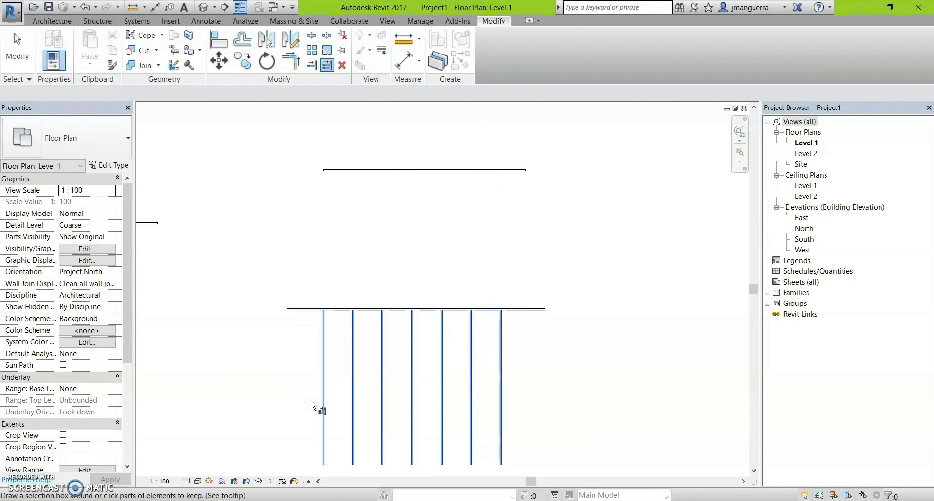
{"action": "key", "text": "ctrl+z"}
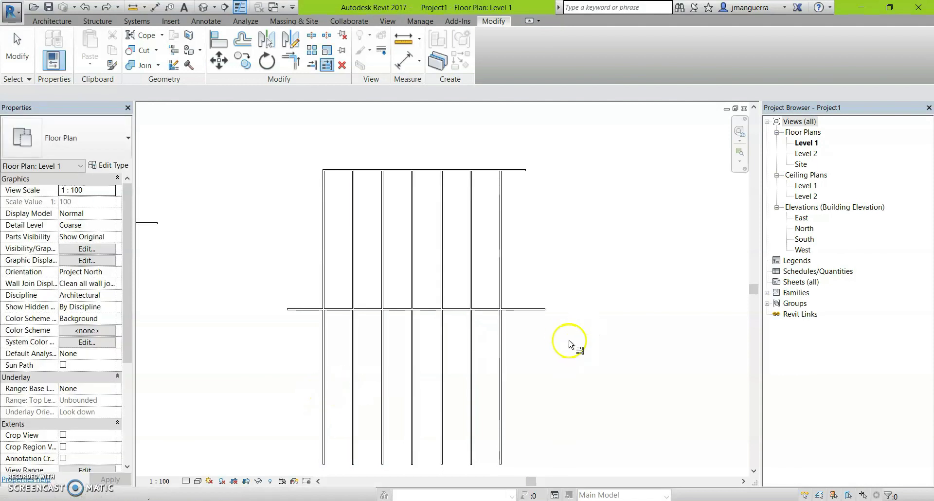
{"action": "key", "text": "Escape"}
{"action": "key", "text": "m"}
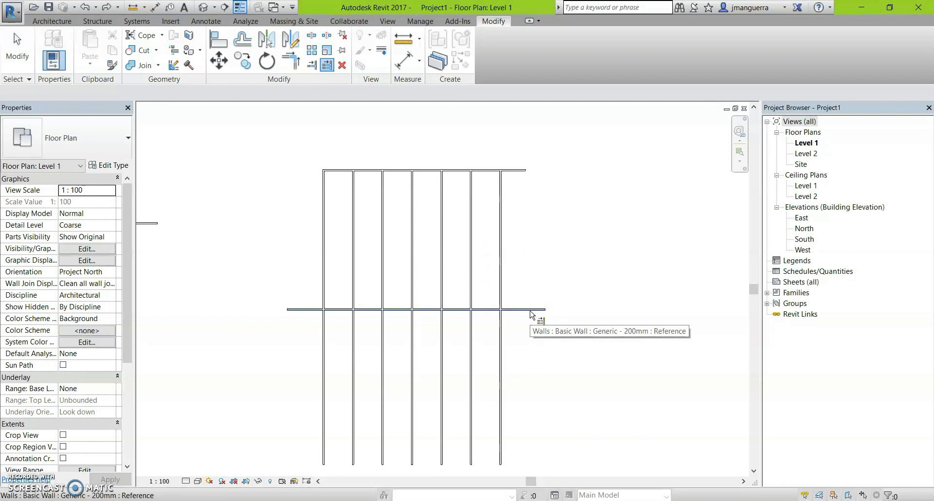
{"action": "left_click", "coordinate": [530, 312]}
{"action": "left_click_drag", "start_coordinate": [549, 348], "coordinate": [277, 403]}
{"action": "key", "text": "ctrl+z"}
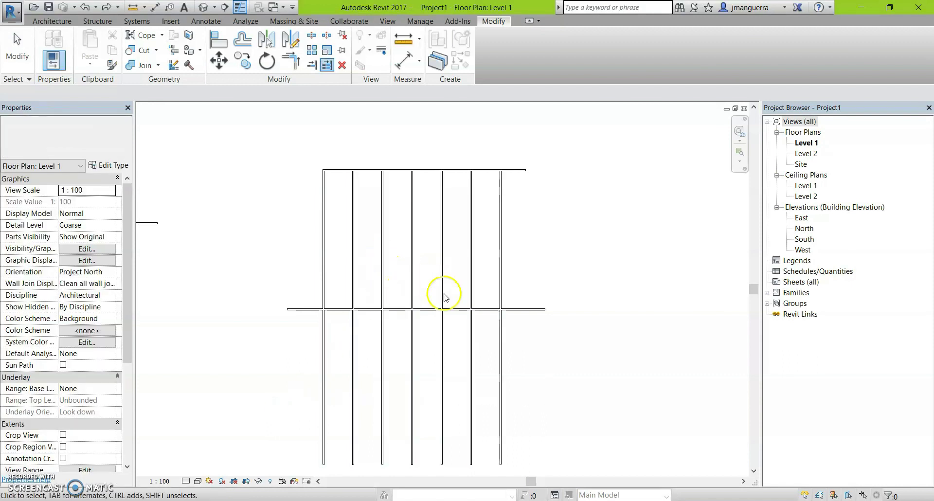
{"action": "key", "text": "Escape"}
Step: Retry the trim keeping only the parts above the middle wall, then undo it
{"action": "key", "text": "Return"}
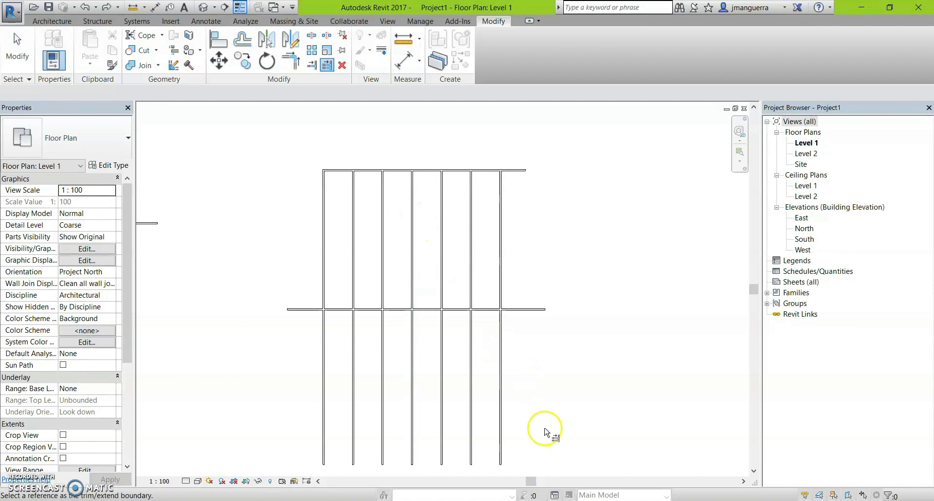
{"action": "left_click", "coordinate": [520, 315]}
{"action": "left_click_drag", "start_coordinate": [539, 235], "coordinate": [302, 260]}
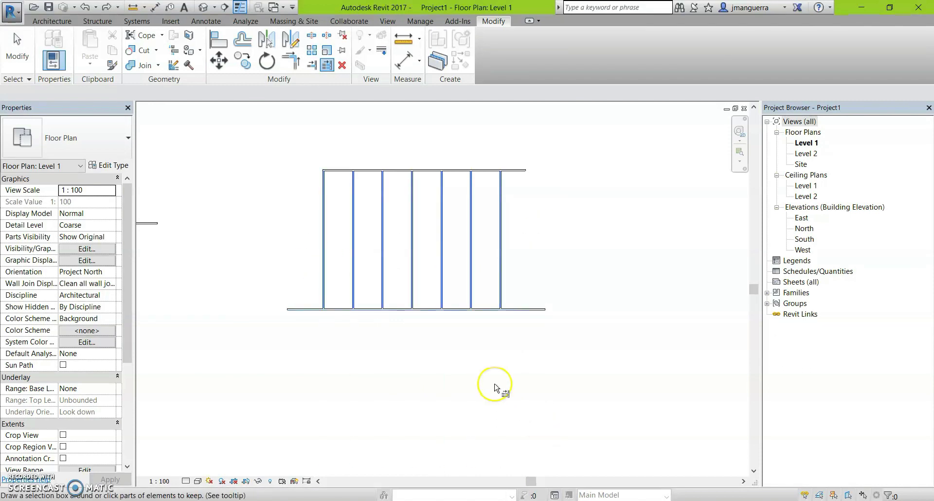
{"action": "scroll", "coordinate": [459, 392], "scroll_direction": "down", "scroll_amount": 2}
{"action": "mouse_move", "coordinate": [476, 392]}
{"action": "middle_mouse_down"}
{"action": "mouse_move", "coordinate": [423, 292]}
{"action": "mouse_move", "coordinate": [409, 234]}
{"action": "middle_mouse_up"}
{"action": "scroll", "coordinate": [493, 370], "scroll_direction": "up", "scroll_amount": 1}
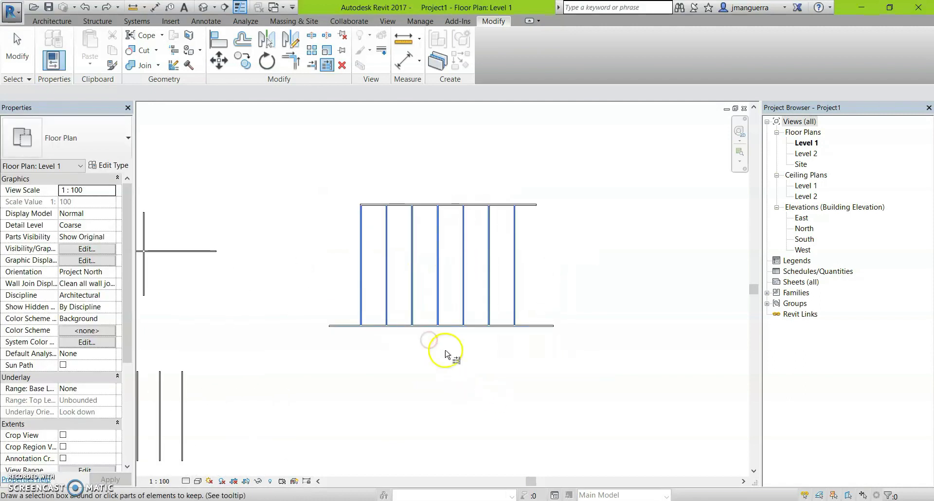
{"action": "key", "text": "ctrl+z"}
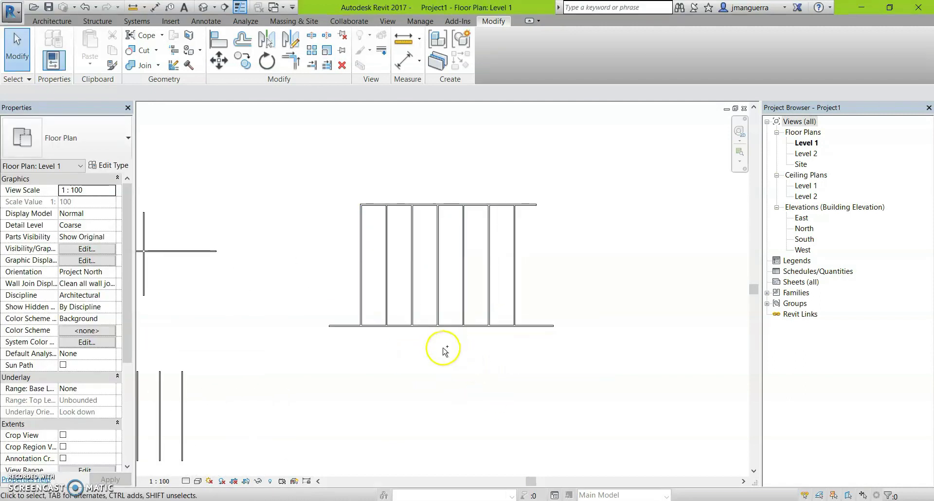
{"action": "scroll", "coordinate": [446, 360], "scroll_direction": "up", "scroll_amount": 1}
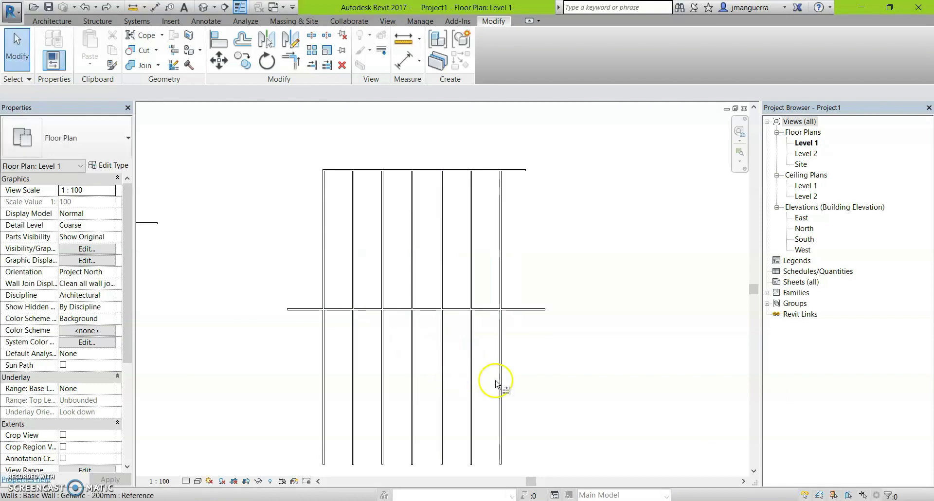
Step: Trim the seven vertical walls at the middle wall, keeping four upper and three lower parts
{"action": "key", "text": "r"}
{"action": "left_click", "coordinate": [523, 318]}
{"action": "scroll", "coordinate": [522, 306], "scroll_direction": "up", "scroll_amount": 1}
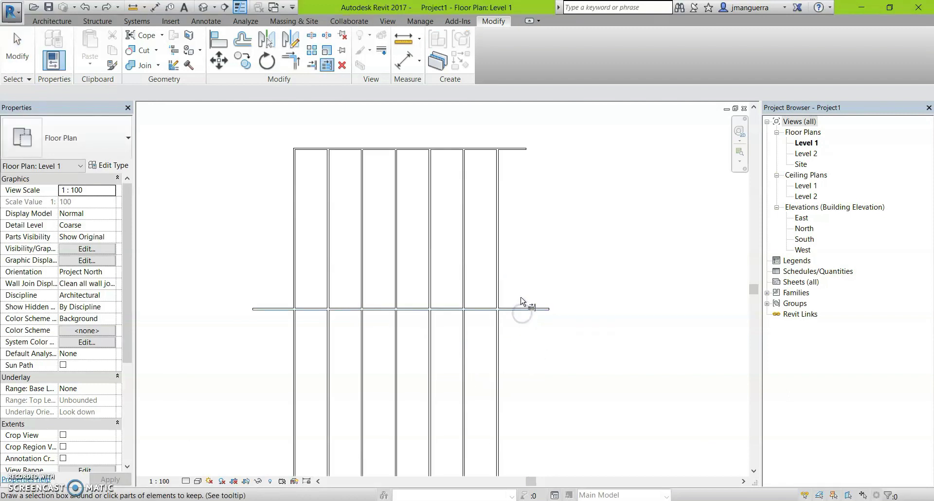
{"action": "left_click", "coordinate": [502, 241]}
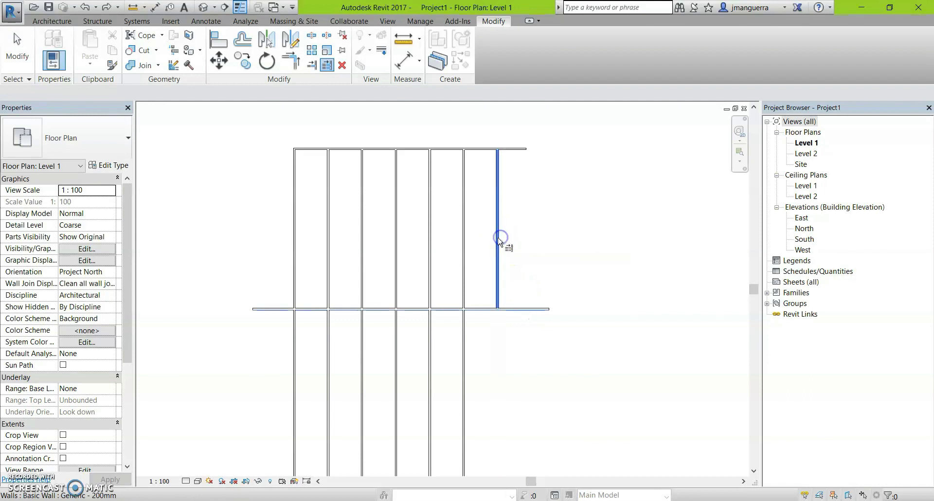
{"action": "left_click", "coordinate": [498, 262]}
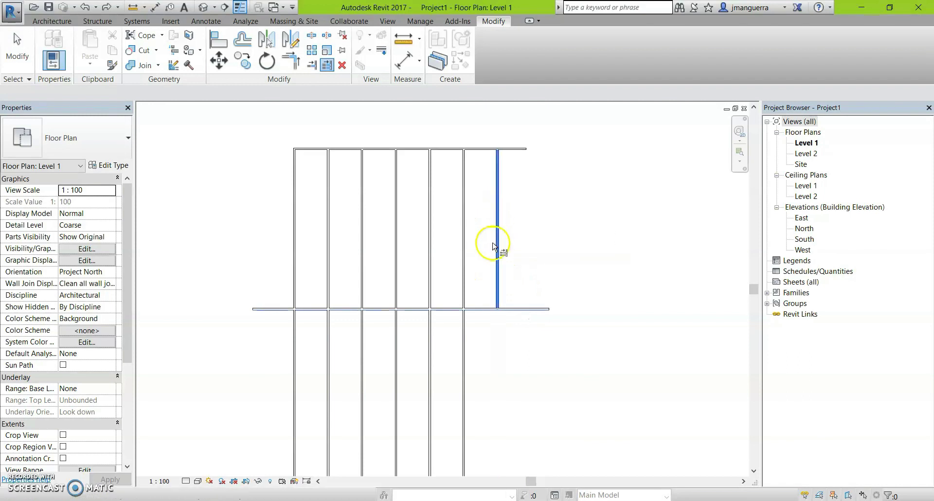
{"action": "left_click", "coordinate": [459, 238]}
{"action": "left_click", "coordinate": [428, 227]}
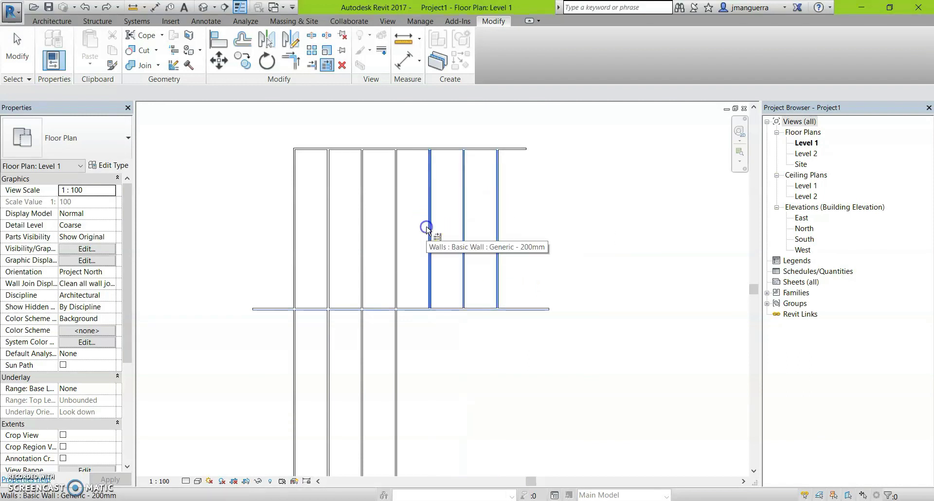
{"action": "left_click", "coordinate": [398, 354]}
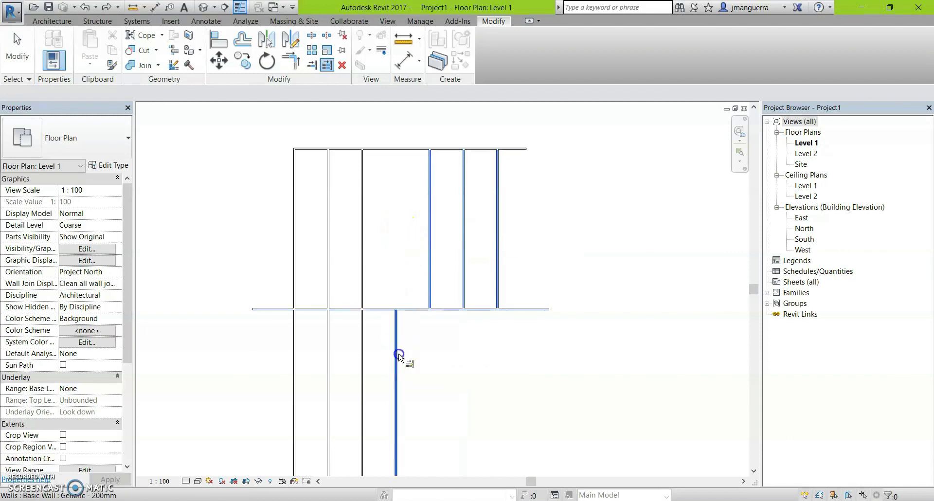
{"action": "left_click", "coordinate": [362, 336]}
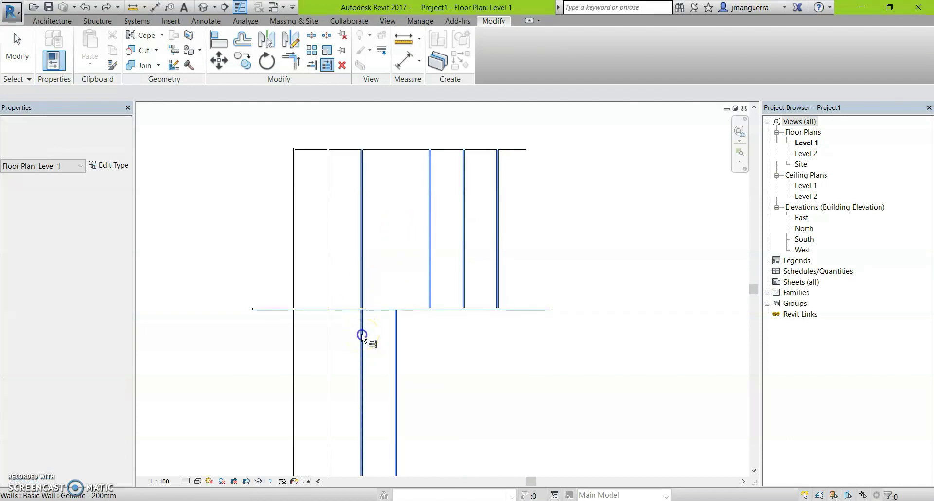
{"action": "left_click", "coordinate": [329, 271]}
{"action": "left_click", "coordinate": [295, 348]}
{"action": "scroll", "coordinate": [382, 392], "scroll_direction": "down", "scroll_amount": 2}
{"action": "middle_click_drag", "start_coordinate": [438, 370], "coordinate": [472, 340]}
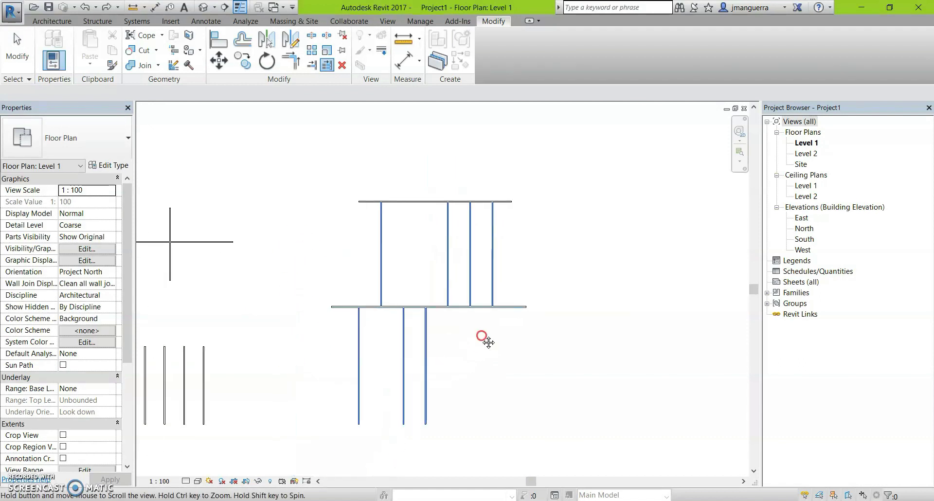
{"action": "key", "text": "Escape"}
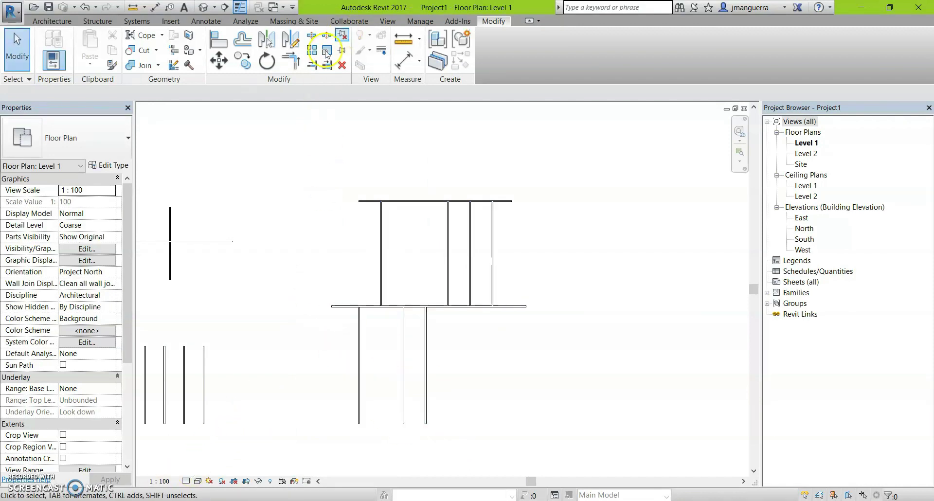
Step: Zoom to the crossing walls and select the 13000 mm vertical wall
{"action": "middle_click", "coordinate": [489, 201]}
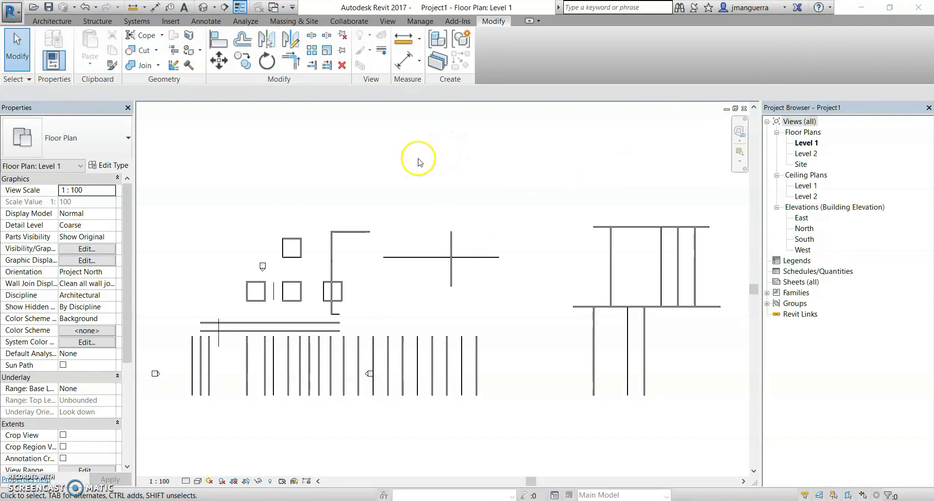
{"action": "middle_click_drag", "start_coordinate": [368, 154], "coordinate": [354, 136]}
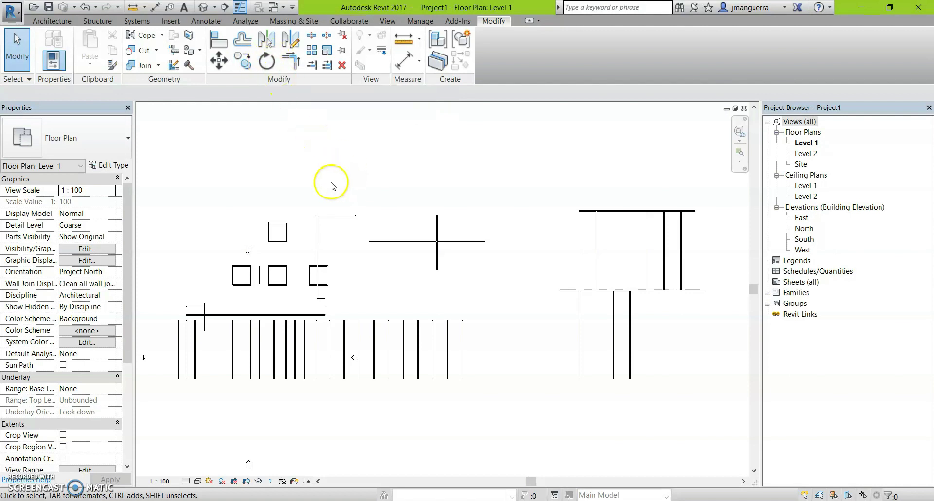
{"action": "scroll", "coordinate": [433, 217], "scroll_direction": "up", "scroll_amount": 2}
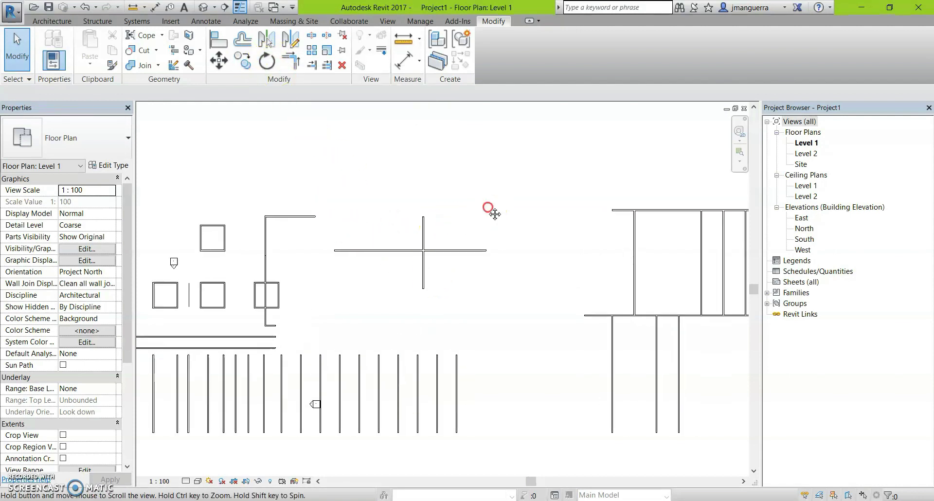
{"action": "middle_click_drag", "start_coordinate": [490, 209], "coordinate": [390, 272]}
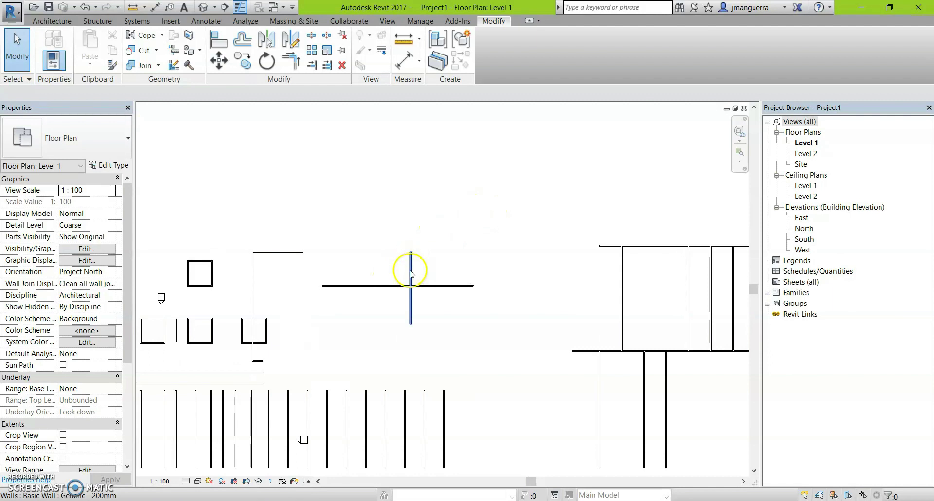
{"action": "left_click", "coordinate": [410, 270]}
{"action": "scroll", "coordinate": [423, 280], "scroll_direction": "up", "scroll_amount": 4}
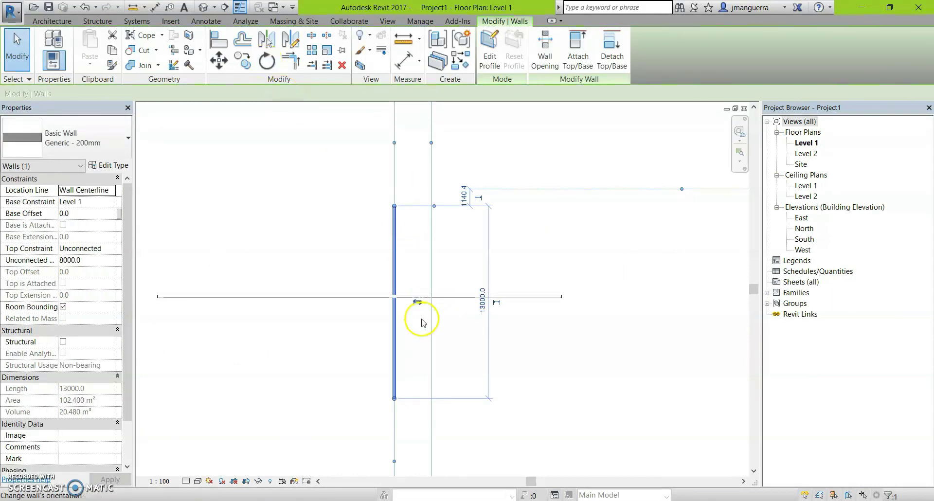
{"action": "scroll", "coordinate": [426, 341], "scroll_direction": "down", "scroll_amount": 2}
{"action": "middle_click_drag", "start_coordinate": [425, 341], "coordinate": [389, 281]}
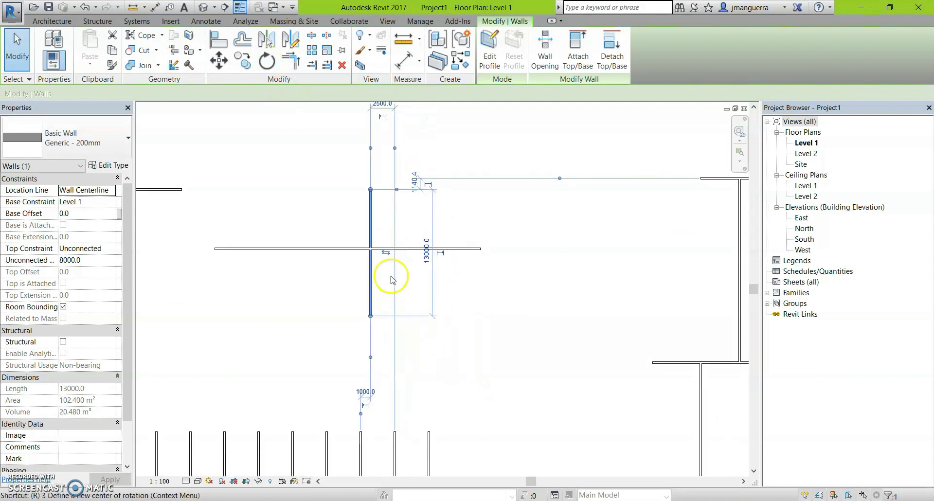
{"action": "key", "text": "r"}
{"action": "key", "text": "o"}
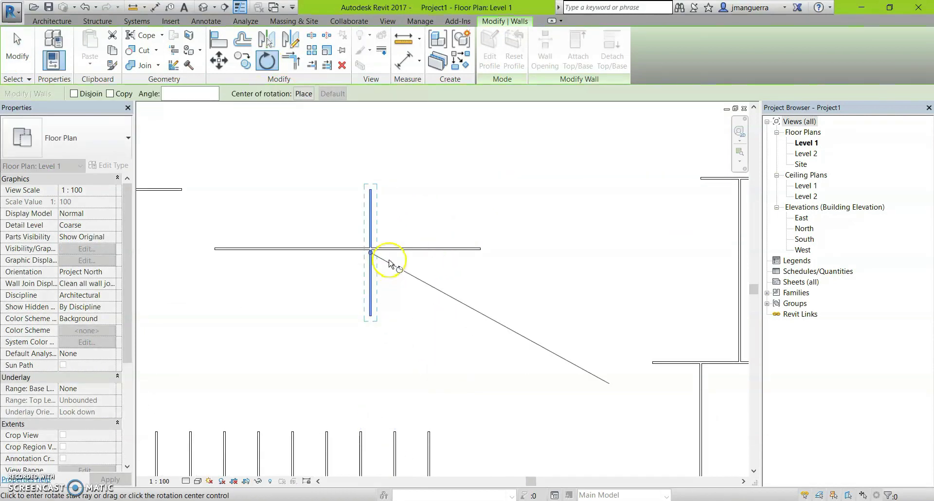
{"action": "scroll", "coordinate": [377, 260], "scroll_direction": "up", "scroll_amount": 2}
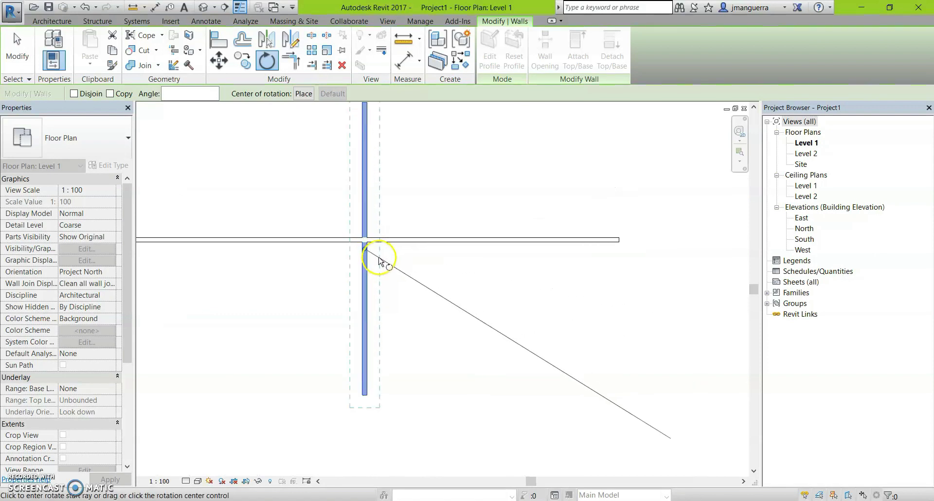
{"action": "middle_click_drag", "start_coordinate": [377, 267], "coordinate": [369, 302]}
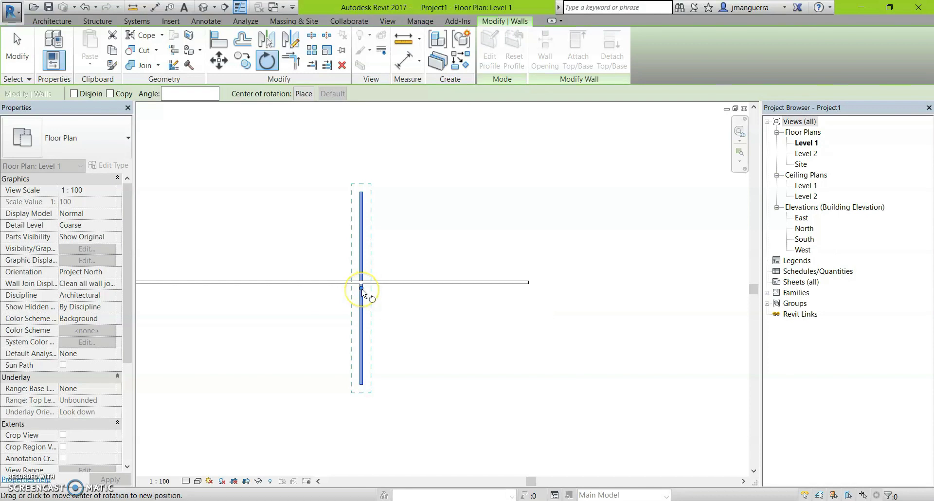
{"action": "left_click", "coordinate": [363, 293]}
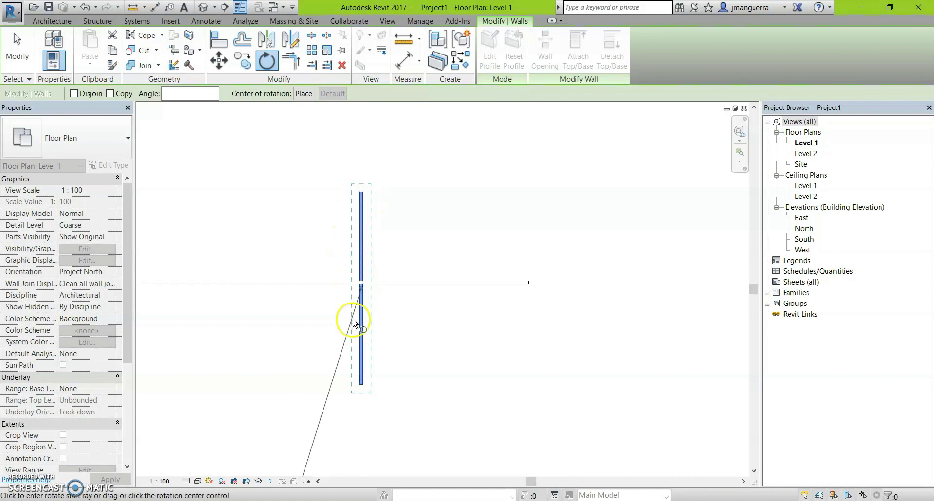
{"action": "scroll", "coordinate": [360, 291], "scroll_direction": "up", "scroll_amount": 1}
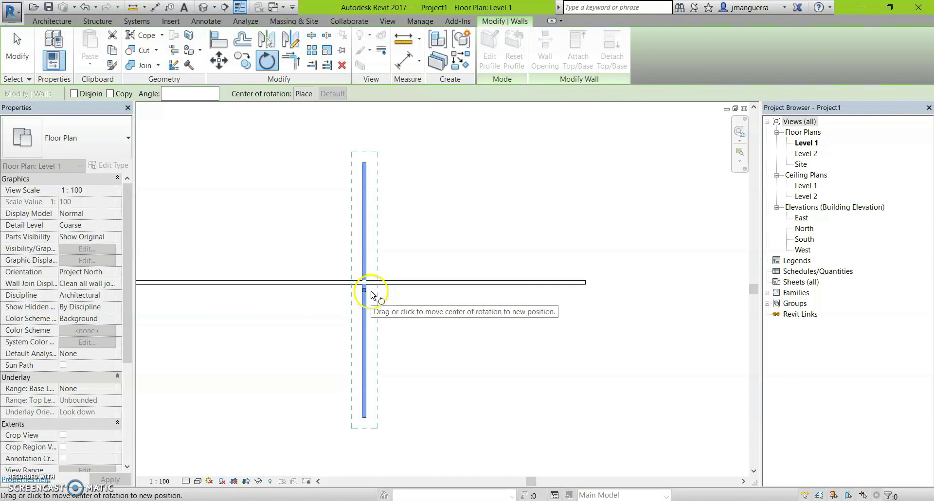
{"action": "left_click_drag", "start_coordinate": [369, 292], "coordinate": [364, 303]}
{"action": "scroll", "coordinate": [365, 304], "scroll_direction": "up", "scroll_amount": 2}
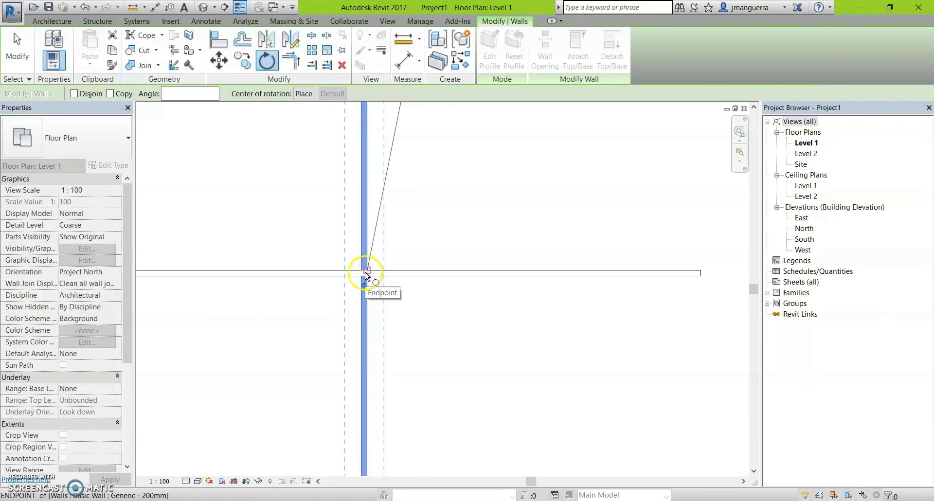
{"action": "scroll", "coordinate": [371, 297], "scroll_direction": "down", "scroll_amount": 2}
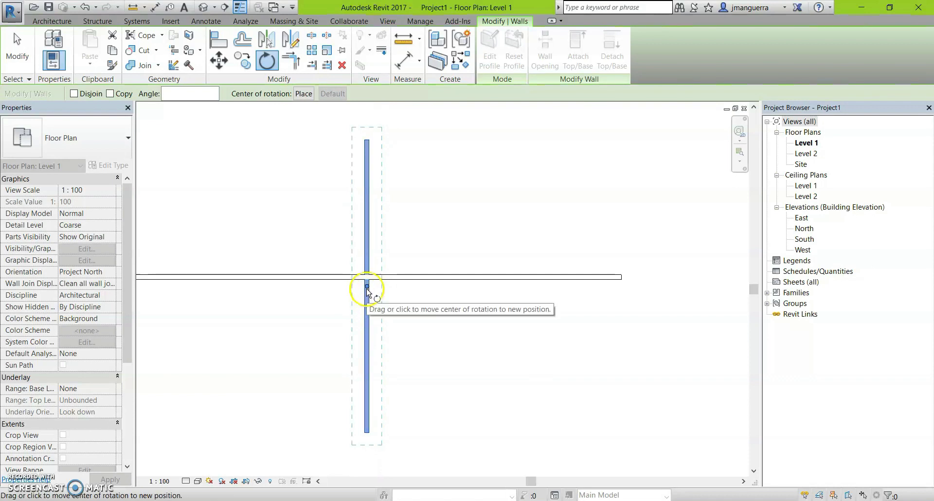
{"action": "left_click_drag", "start_coordinate": [367, 288], "coordinate": [367, 277]}
{"action": "scroll", "coordinate": [366, 279], "scroll_direction": "up", "scroll_amount": 1}
{"action": "scroll", "coordinate": [367, 278], "scroll_direction": "up", "scroll_amount": 1}
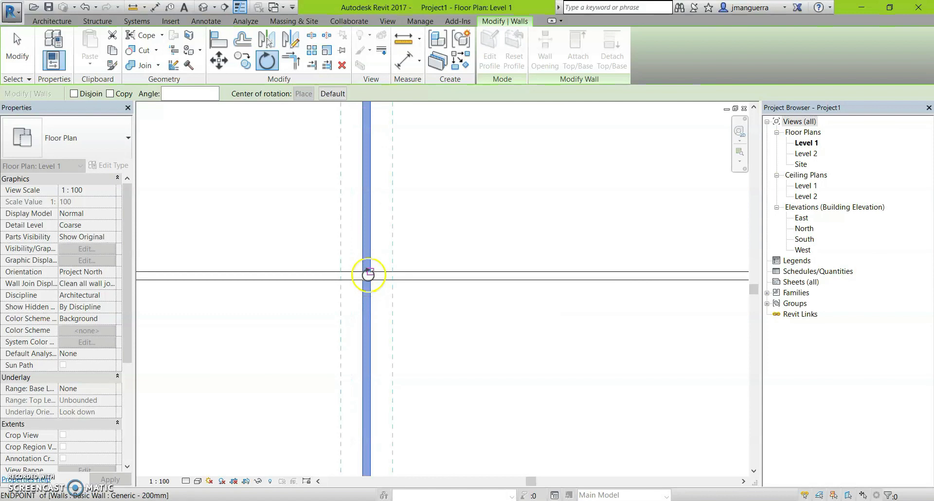
{"action": "scroll", "coordinate": [368, 275], "scroll_direction": "up", "scroll_amount": 2}
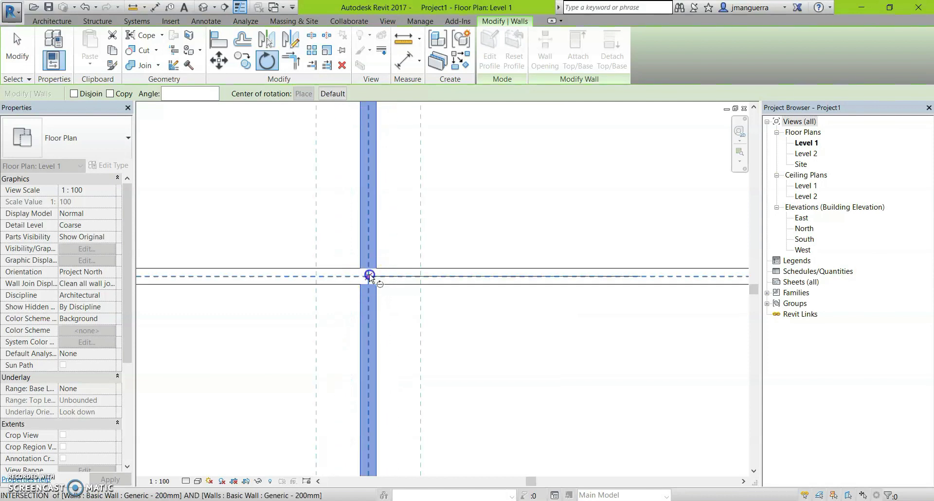
{"action": "scroll", "coordinate": [413, 230], "scroll_direction": "down", "scroll_amount": 2}
{"action": "scroll", "coordinate": [415, 202], "scroll_direction": "down", "scroll_amount": 2}
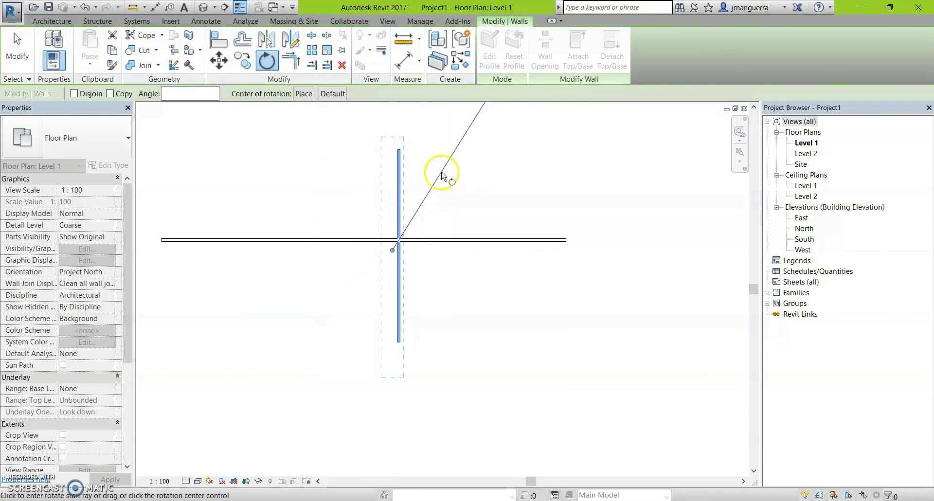
{"action": "scroll", "coordinate": [442, 176], "scroll_direction": "up", "scroll_amount": 2}
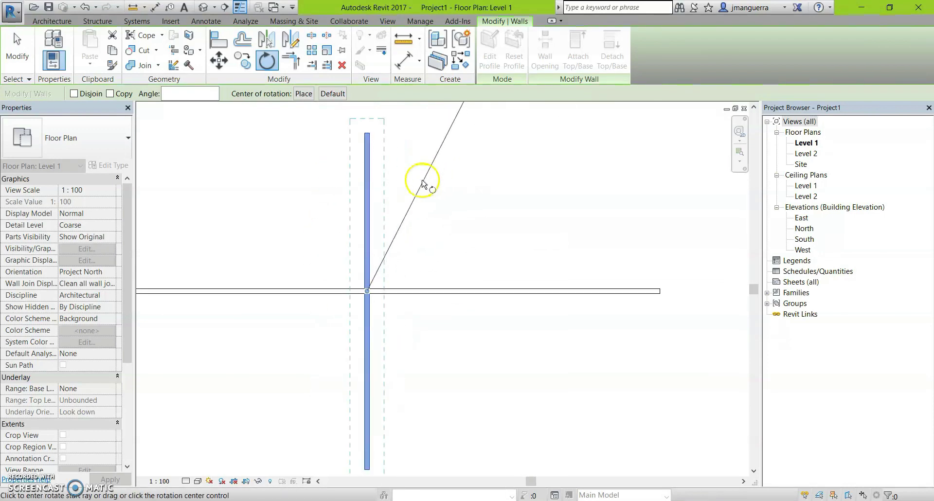
{"action": "left_click", "coordinate": [368, 147]}
{"action": "type", "text": "45"}
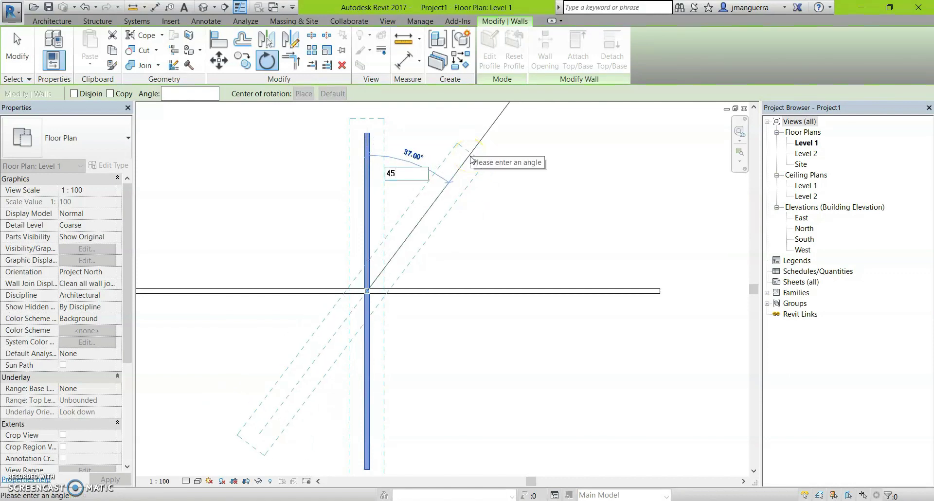
{"action": "key", "text": "Return"}
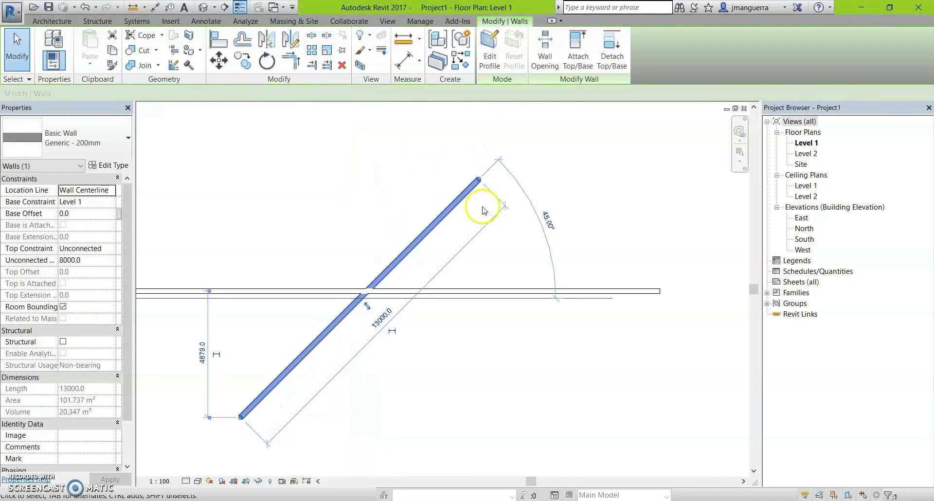
{"action": "scroll", "coordinate": [381, 265], "scroll_direction": "down", "scroll_amount": 3}
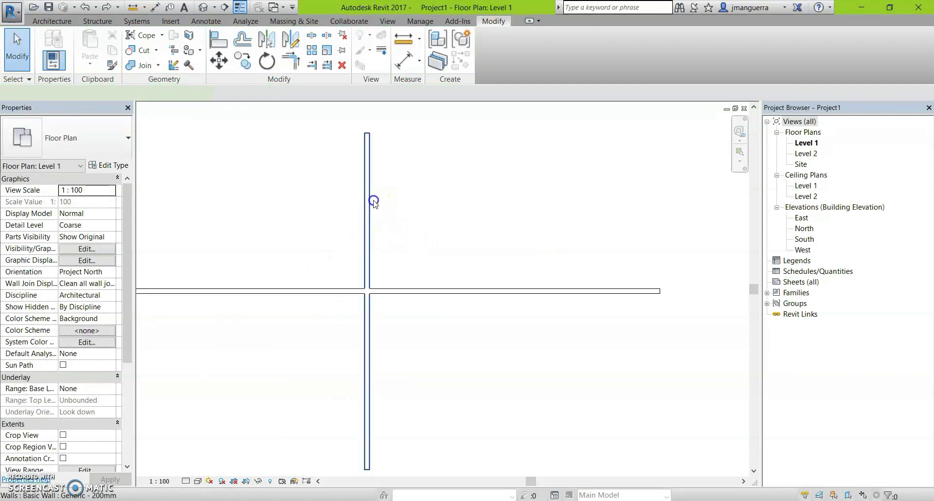
{"action": "left_click", "coordinate": [371, 202]}
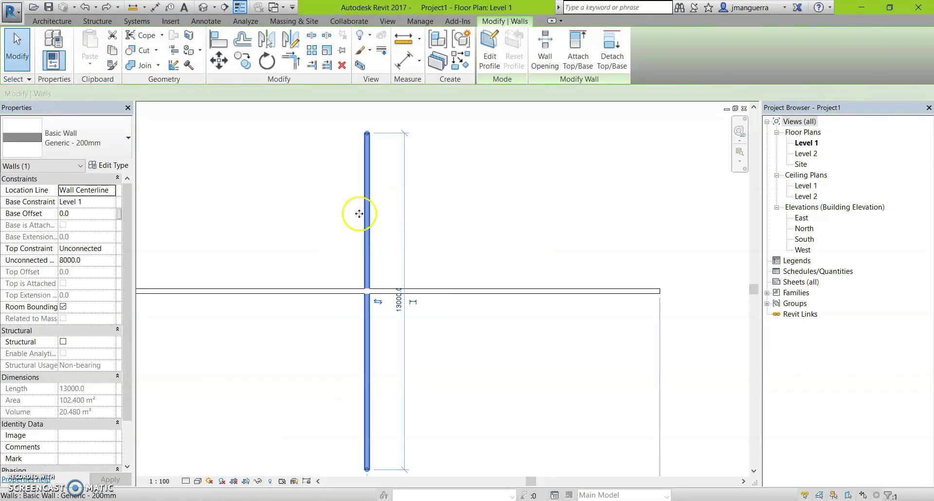
{"action": "key", "text": "r"}
{"action": "key", "text": "o"}
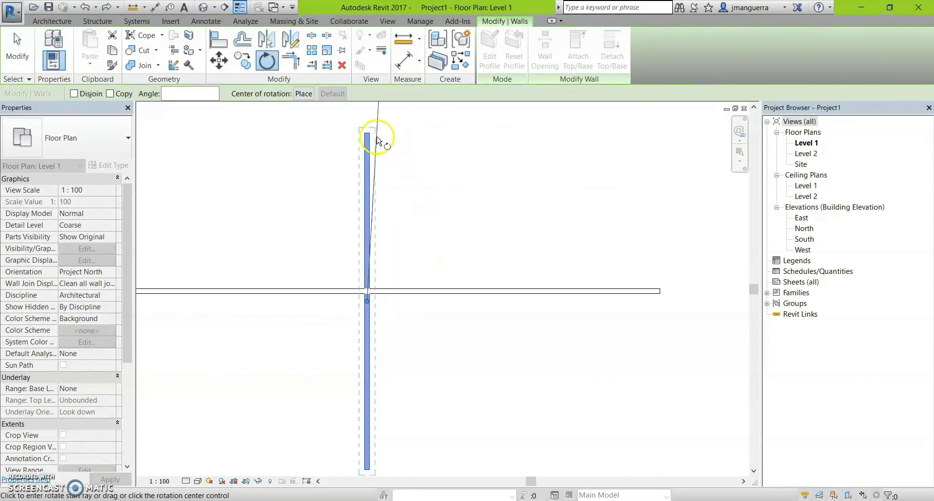
{"action": "left_click", "coordinate": [367, 138]}
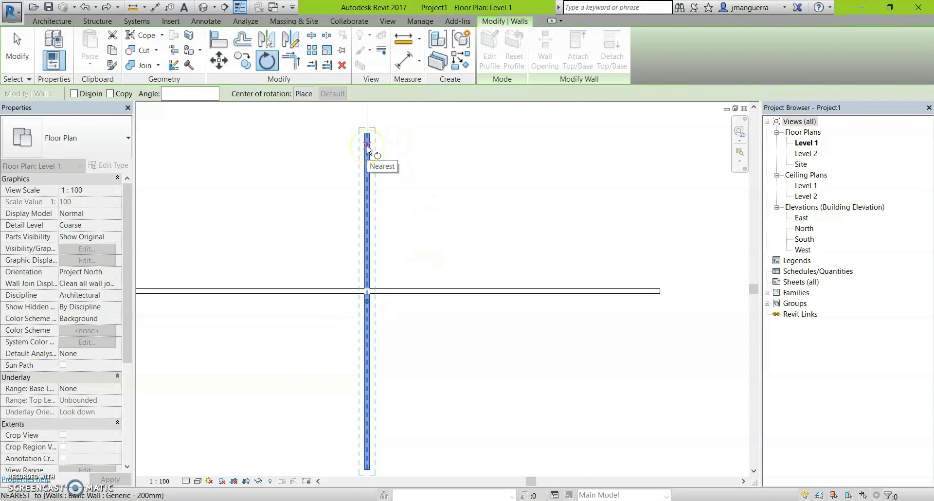
{"action": "left_click", "coordinate": [368, 397]}
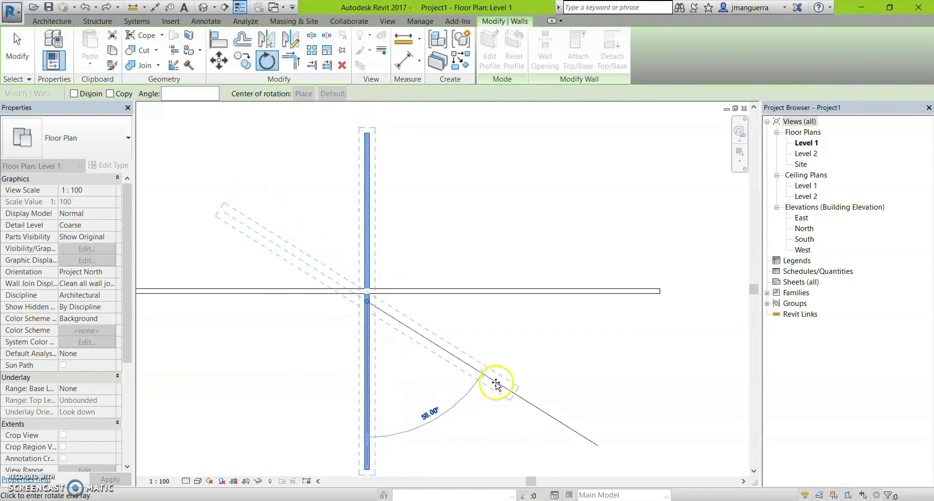
{"action": "type", "text": "60."}
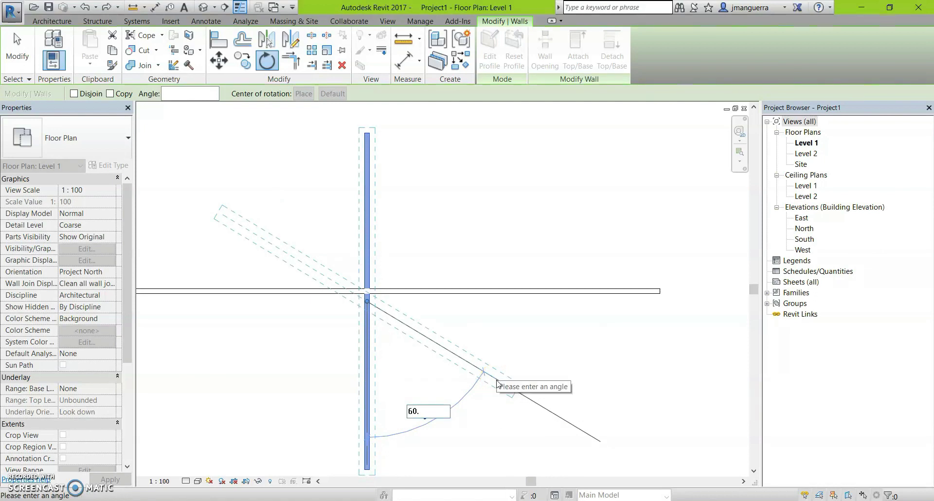
{"action": "key", "text": "Return"}
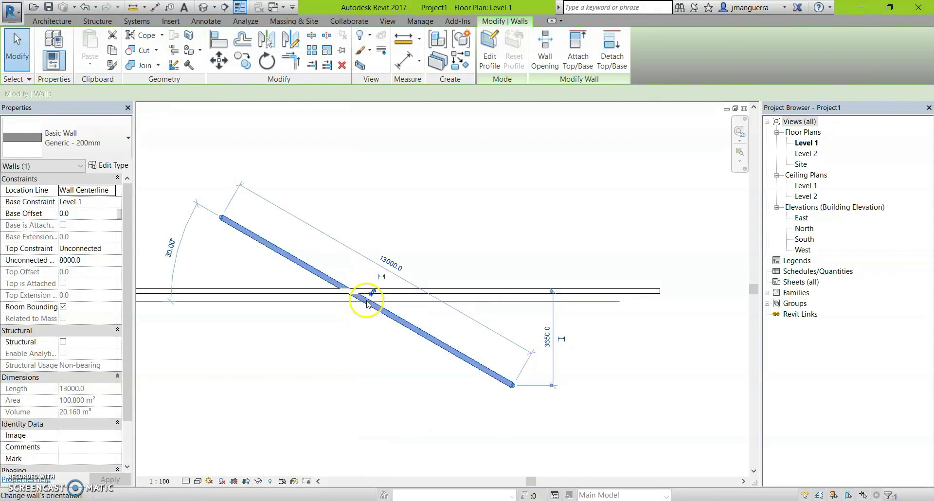
{"action": "key", "text": "ctrl+z"}
{"action": "left_click", "coordinate": [369, 324]}
{"action": "key", "text": "Escape"}
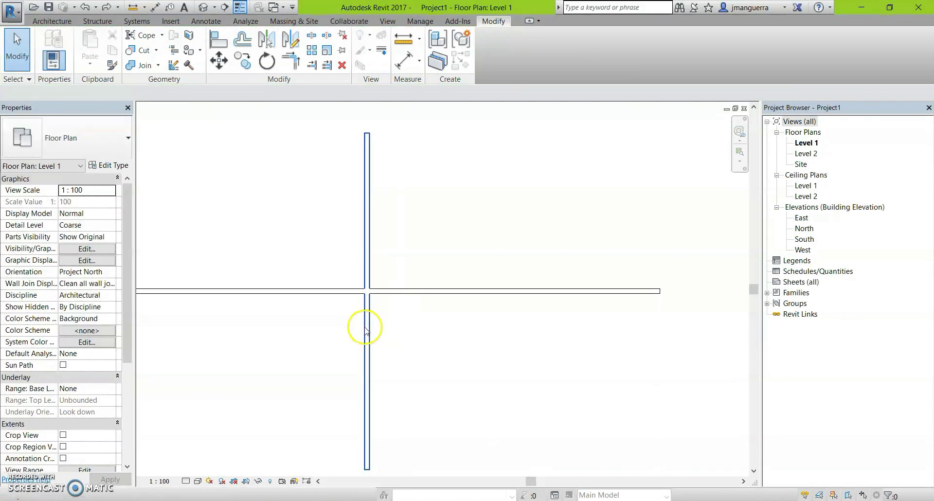
{"action": "key", "text": "r"}
{"action": "key", "text": "o"}
{"action": "left_click", "coordinate": [370, 313]}
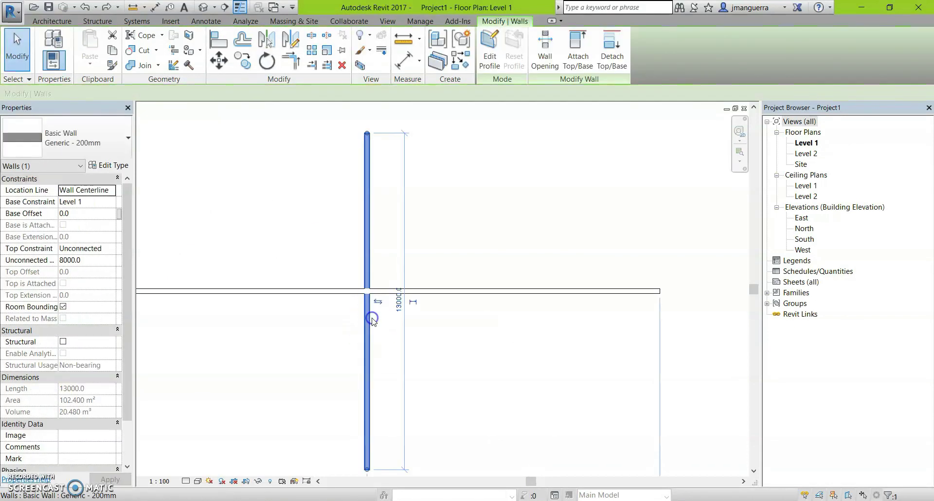
{"action": "key", "text": "Return"}
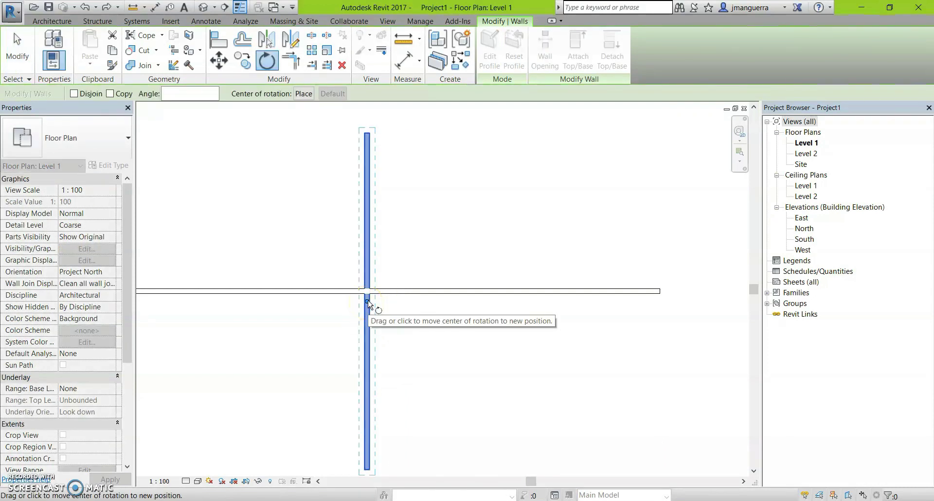
{"action": "left_click_drag", "start_coordinate": [368, 305], "coordinate": [365, 305]}
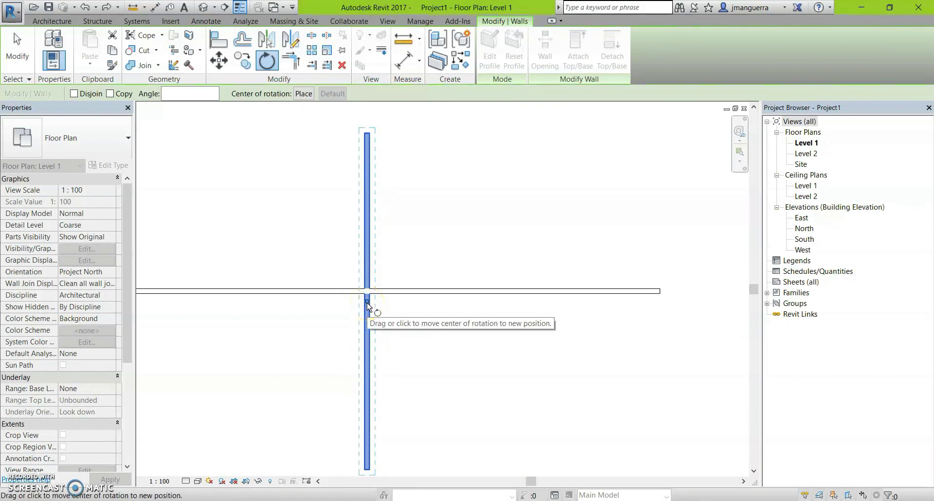
{"action": "left_click_drag", "start_coordinate": [368, 305], "coordinate": [360, 279]}
{"action": "scroll", "coordinate": [366, 291], "scroll_direction": "up", "scroll_amount": 3}
{"action": "scroll", "coordinate": [386, 287], "scroll_direction": "down", "scroll_amount": 3}
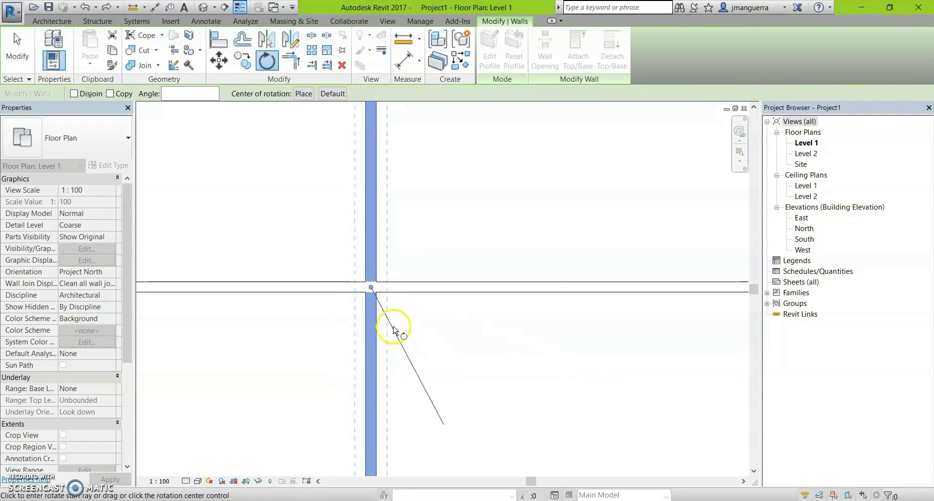
{"action": "scroll", "coordinate": [396, 303], "scroll_direction": "down", "scroll_amount": 2}
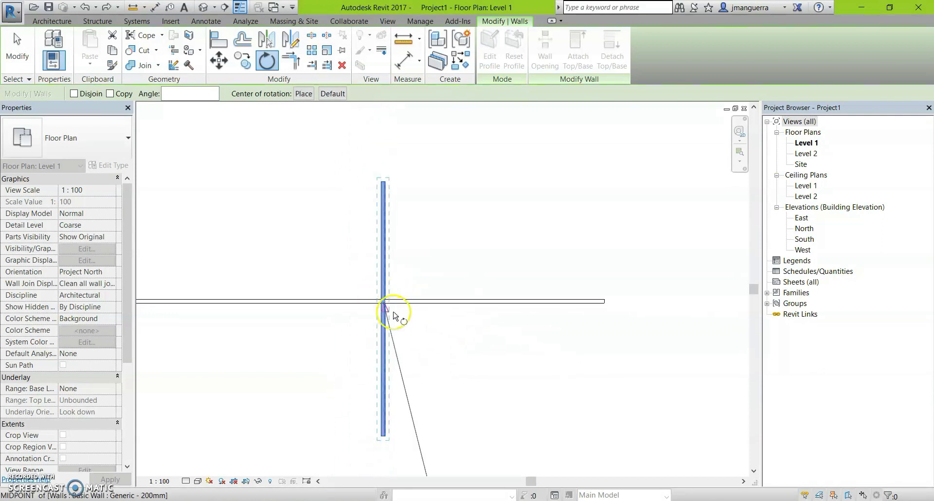
{"action": "left_click", "coordinate": [412, 362]}
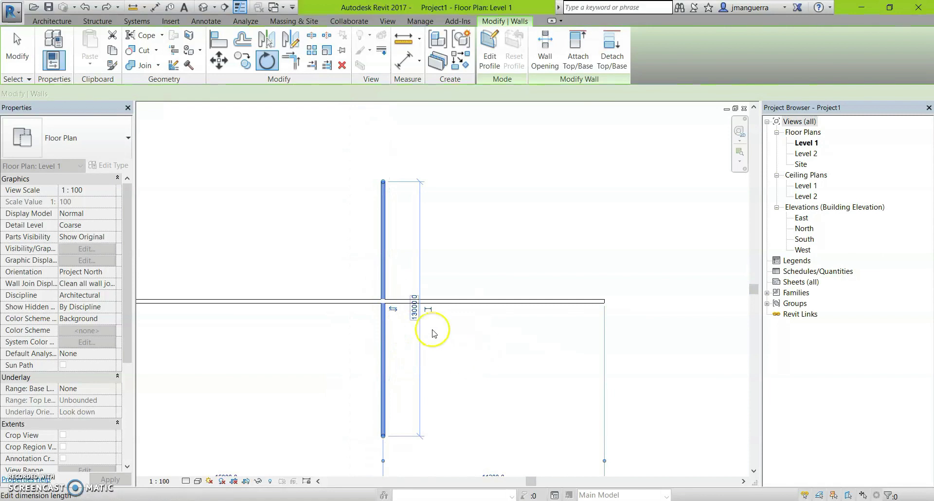
{"action": "key", "text": "Escape"}
{"action": "scroll", "coordinate": [330, 236], "scroll_direction": "down", "scroll_amount": 1}
Step: Select the vertical wall and start a Copy rotation centred on the wall intersection
{"action": "left_click", "coordinate": [370, 199]}
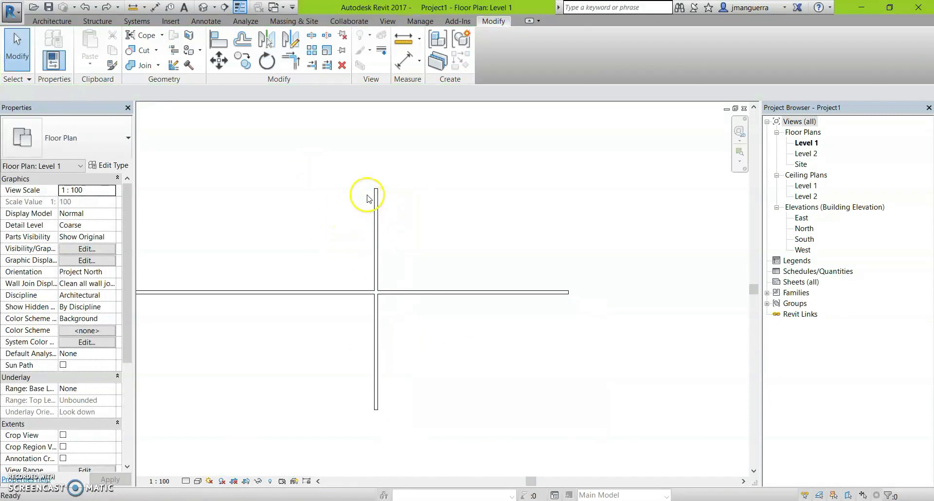
{"action": "left_click", "coordinate": [373, 213]}
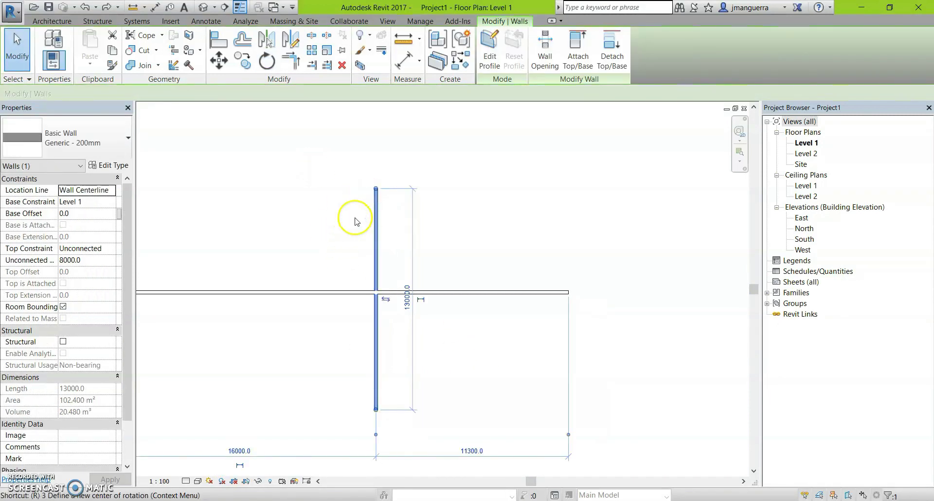
{"action": "key", "text": "r"}
{"action": "key", "text": "o"}
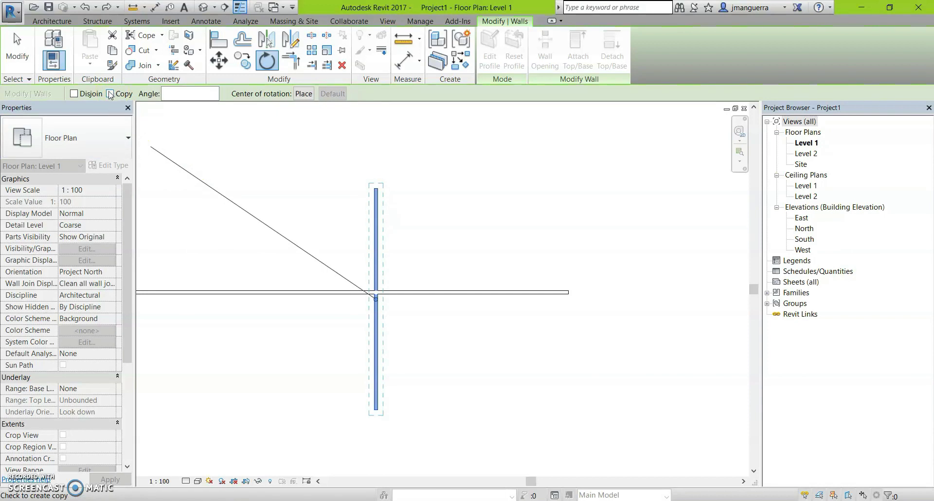
{"action": "left_click", "coordinate": [111, 94]}
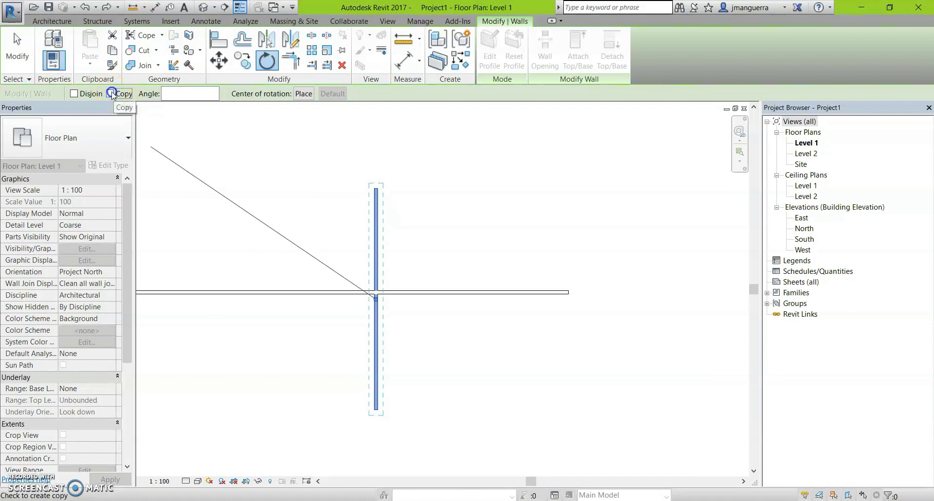
{"action": "scroll", "coordinate": [380, 302], "scroll_direction": "up", "scroll_amount": 2}
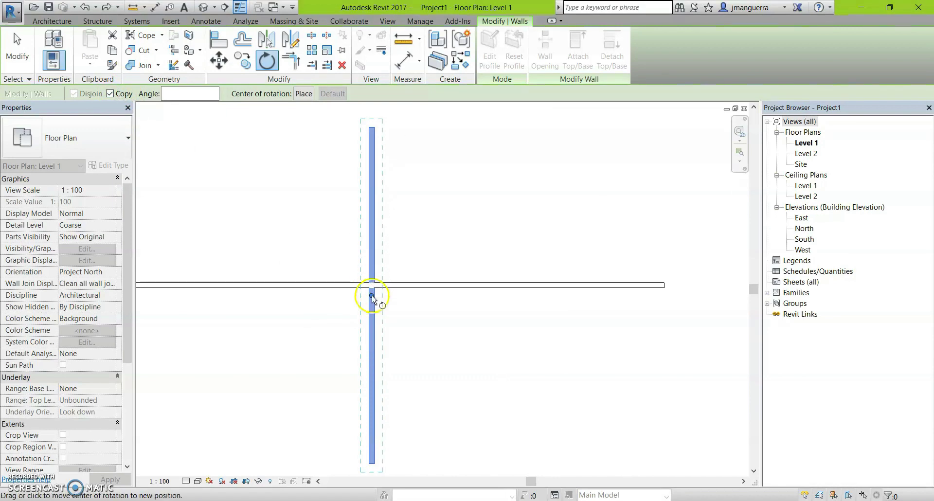
{"action": "left_click", "coordinate": [373, 297]}
{"action": "scroll", "coordinate": [369, 285], "scroll_direction": "up", "scroll_amount": 2}
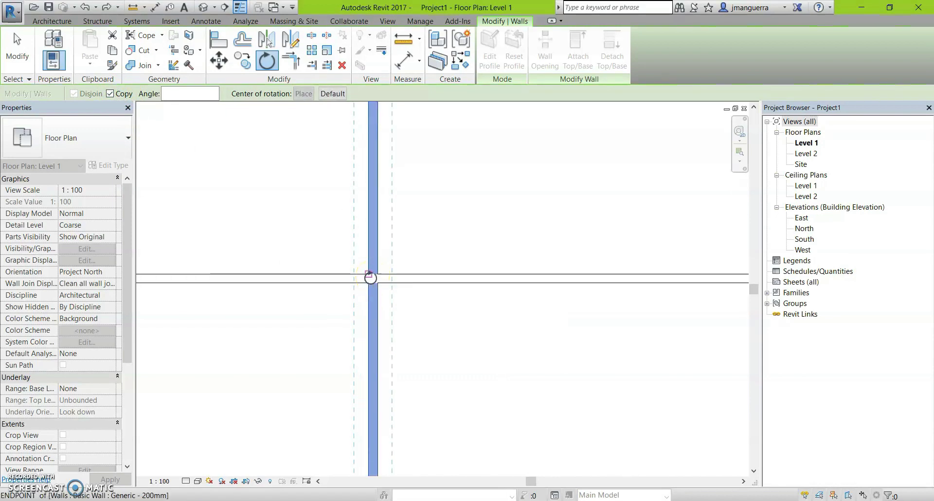
{"action": "scroll", "coordinate": [373, 279], "scroll_direction": "up", "scroll_amount": 2}
{"action": "left_click", "coordinate": [374, 280]}
Step: Rotate the copy 45° from the vertical wall to form the diagonal wall
{"action": "scroll", "coordinate": [417, 298], "scroll_direction": "down", "scroll_amount": 2}
{"action": "scroll", "coordinate": [448, 163], "scroll_direction": "down", "scroll_amount": 2}
{"action": "middle_click_drag", "start_coordinate": [448, 163], "coordinate": [448, 256]}
{"action": "scroll", "coordinate": [404, 236], "scroll_direction": "up", "scroll_amount": 2}
{"action": "left_click", "coordinate": [393, 210]}
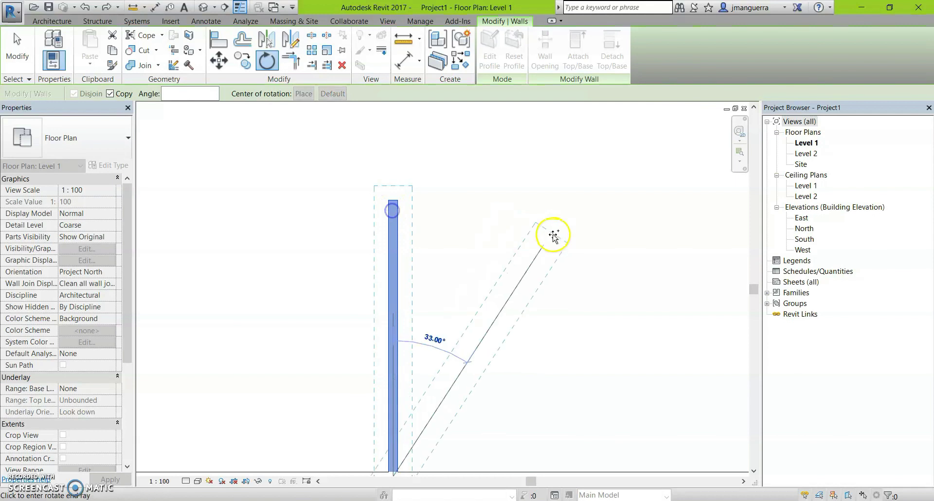
{"action": "scroll", "coordinate": [509, 222], "scroll_direction": "down", "scroll_amount": 1}
{"action": "scroll", "coordinate": [511, 223], "scroll_direction": "down", "scroll_amount": 1}
{"action": "type", "text": "45"}
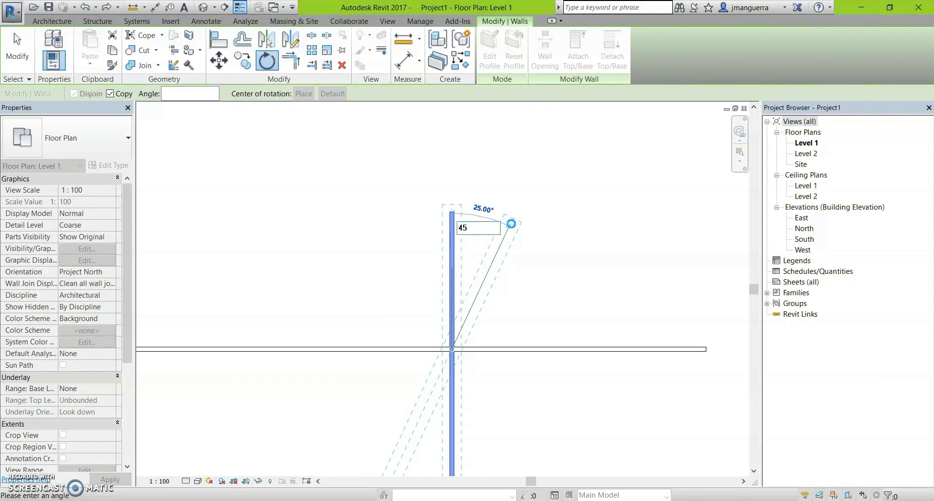
{"action": "key", "text": "Return"}
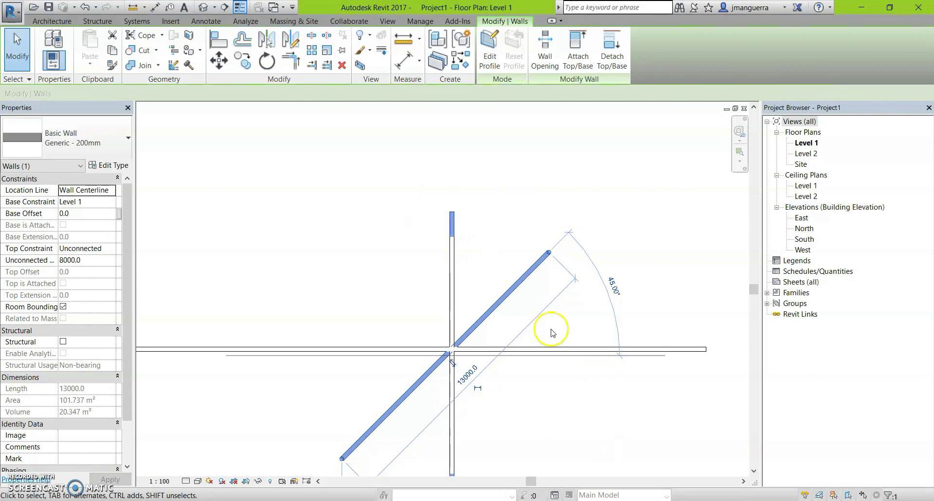
{"action": "scroll", "coordinate": [540, 311], "scroll_direction": "down", "scroll_amount": 1}
{"action": "middle_click_drag", "start_coordinate": [463, 337], "coordinate": [423, 333]}
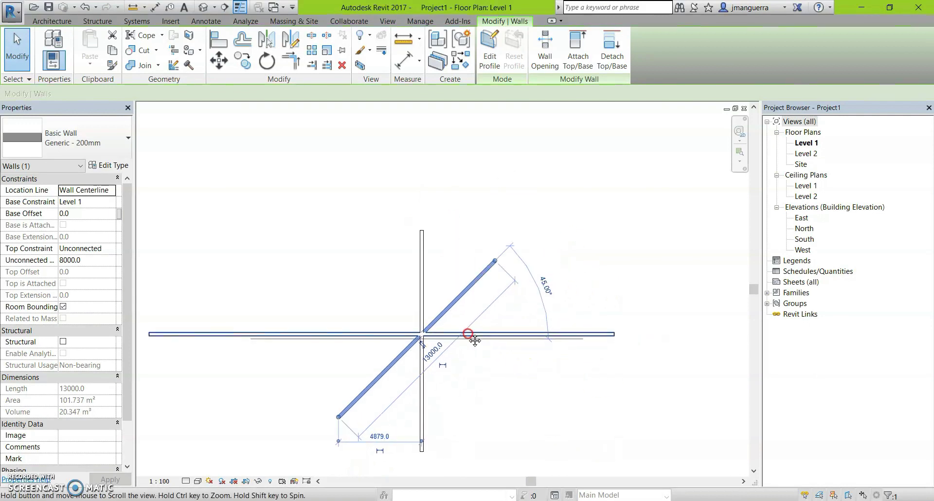
{"action": "scroll", "coordinate": [467, 299], "scroll_direction": "up", "scroll_amount": 1}
{"action": "scroll", "coordinate": [465, 265], "scroll_direction": "down", "scroll_amount": 1}
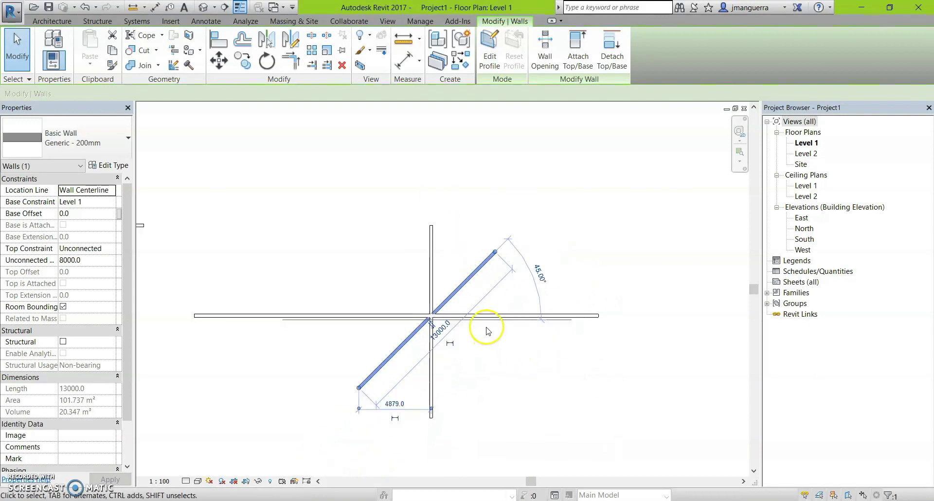
{"action": "scroll", "coordinate": [484, 327], "scroll_direction": "up", "scroll_amount": 1}
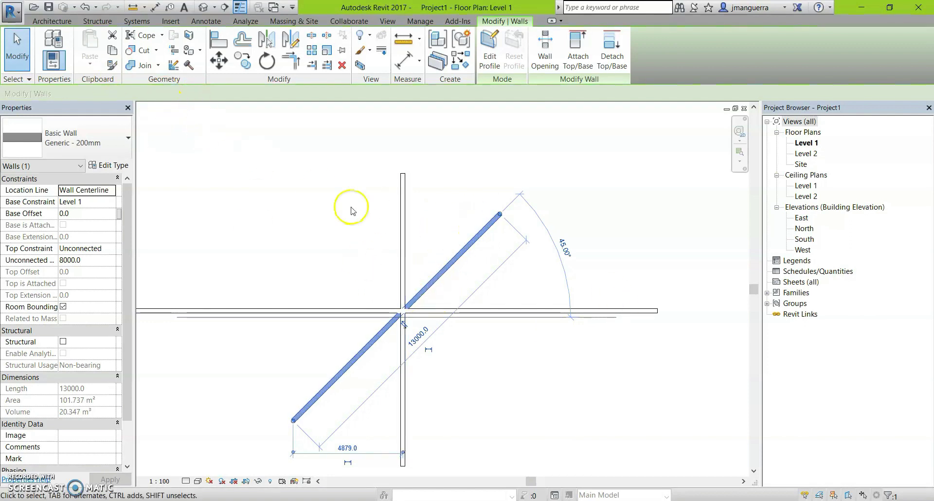
{"action": "left_click", "coordinate": [430, 246]}
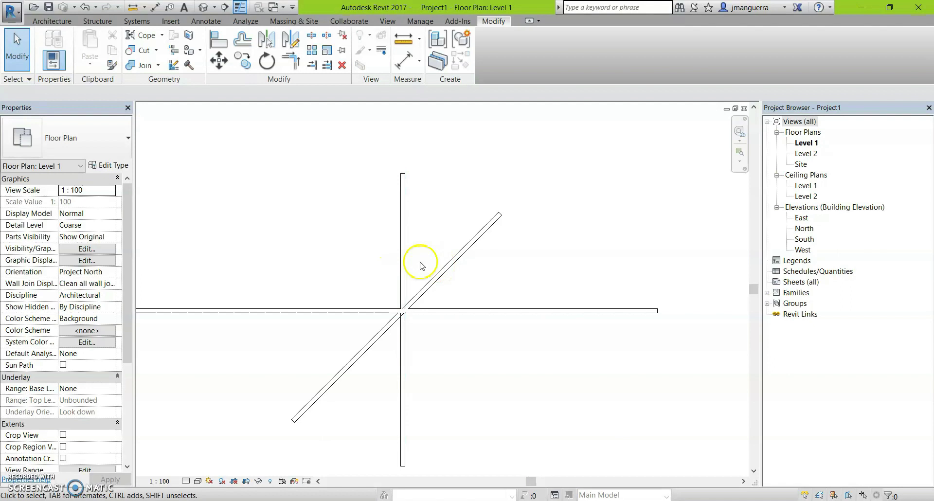
{"action": "scroll", "coordinate": [404, 309], "scroll_direction": "up", "scroll_amount": 4}
{"action": "scroll", "coordinate": [438, 285], "scroll_direction": "down", "scroll_amount": 4}
{"action": "left_click", "coordinate": [402, 189]}
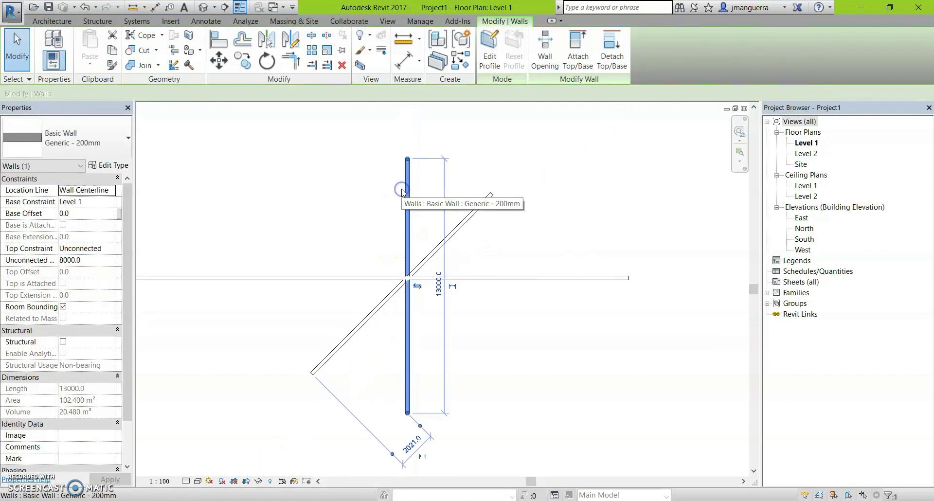
{"action": "key", "text": "r"}
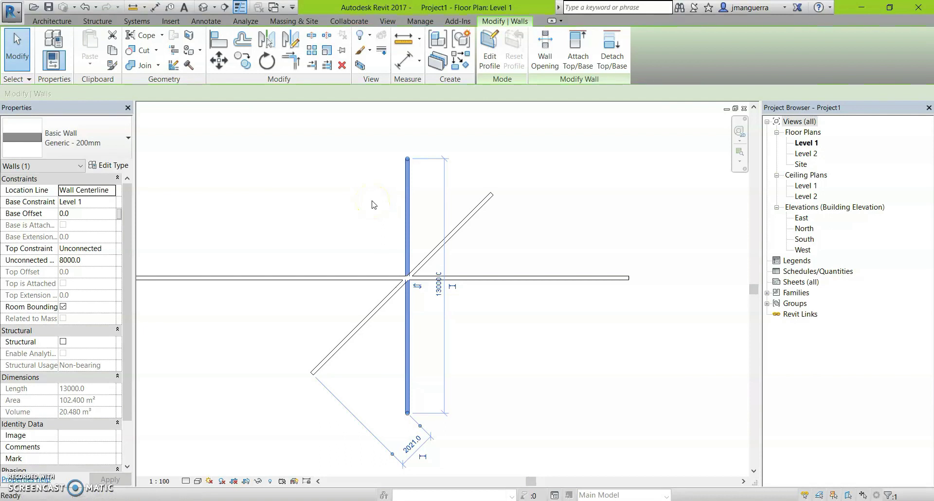
{"action": "key", "text": "o"}
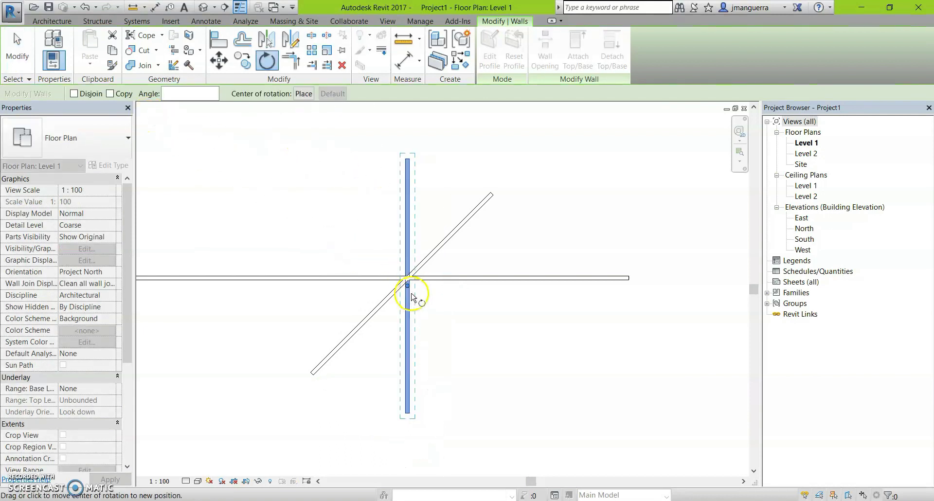
{"action": "left_click_drag", "start_coordinate": [409, 291], "coordinate": [408, 277]}
{"action": "scroll", "coordinate": [408, 277], "scroll_direction": "up", "scroll_amount": 2}
{"action": "scroll", "coordinate": [407, 277], "scroll_direction": "up", "scroll_amount": 2}
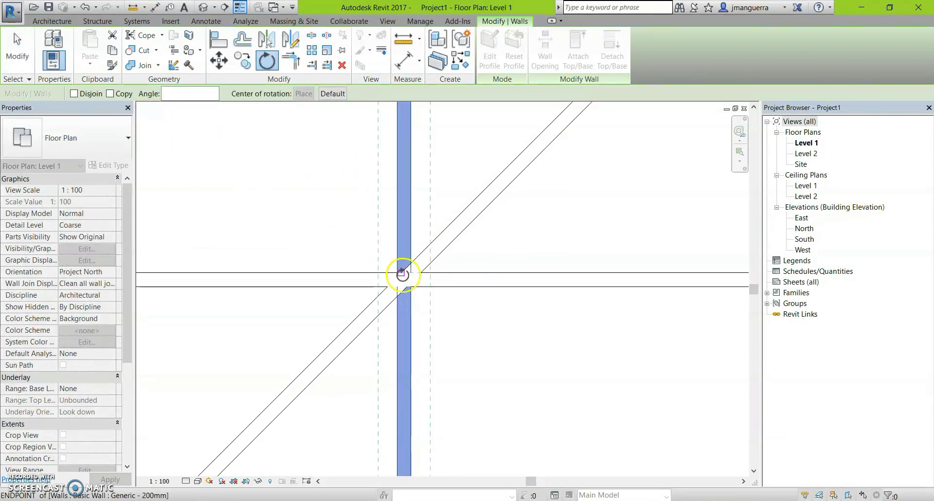
{"action": "scroll", "coordinate": [406, 273], "scroll_direction": "up", "scroll_amount": 2}
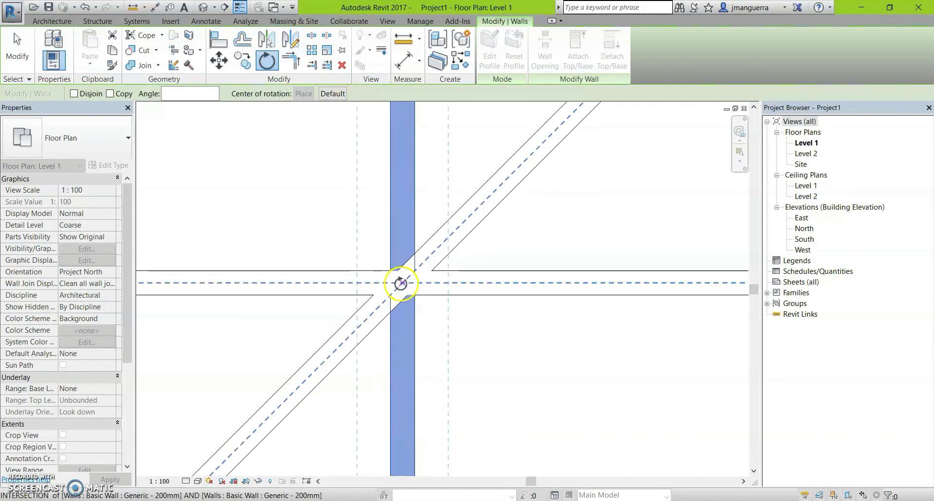
{"action": "scroll", "coordinate": [400, 283], "scroll_direction": "down", "scroll_amount": 2}
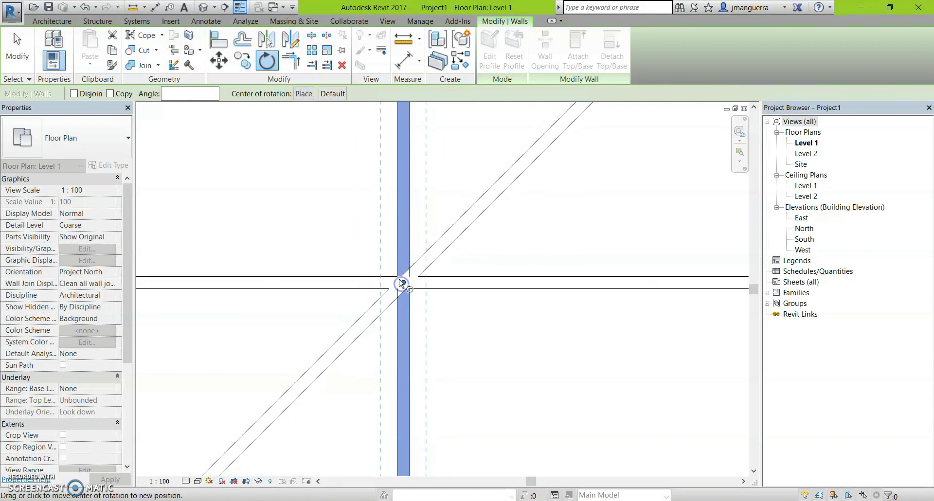
{"action": "left_click", "coordinate": [73, 95]}
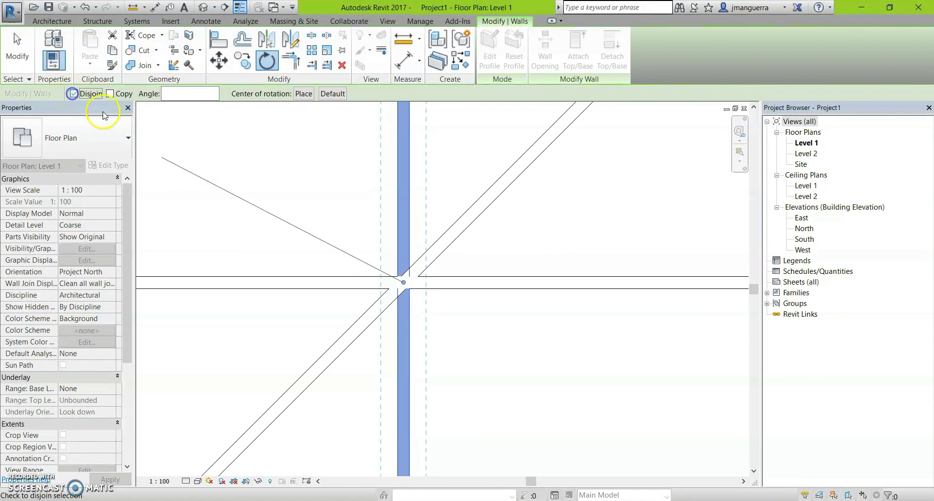
{"action": "scroll", "coordinate": [474, 329], "scroll_direction": "down", "scroll_amount": 2}
{"action": "scroll", "coordinate": [469, 240], "scroll_direction": "down", "scroll_amount": 2}
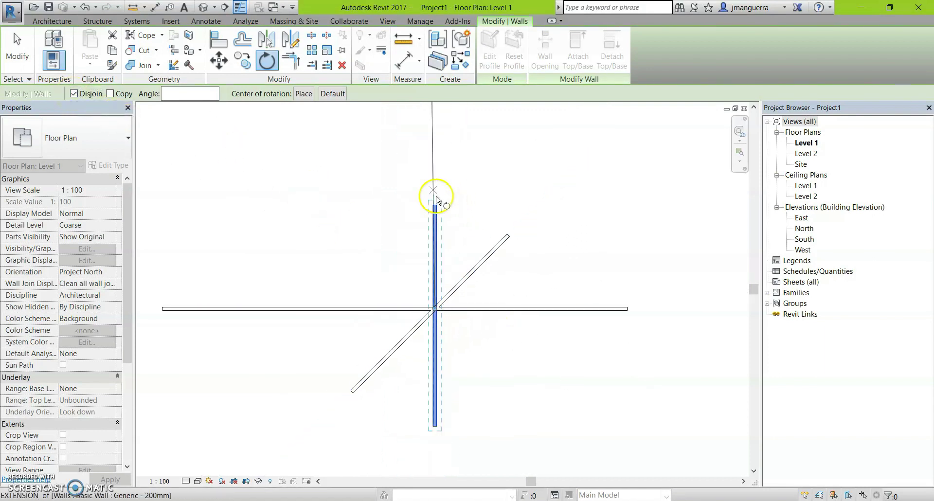
{"action": "scroll", "coordinate": [434, 209], "scroll_direction": "up", "scroll_amount": 1}
{"action": "scroll", "coordinate": [435, 229], "scroll_direction": "up", "scroll_amount": 2}
{"action": "left_click", "coordinate": [430, 224]}
{"action": "type", "text": "5"}
{"action": "key", "text": "Return"}
{"action": "scroll", "coordinate": [340, 190], "scroll_direction": "down", "scroll_amount": 2}
{"action": "scroll", "coordinate": [404, 209], "scroll_direction": "down", "scroll_amount": 1}
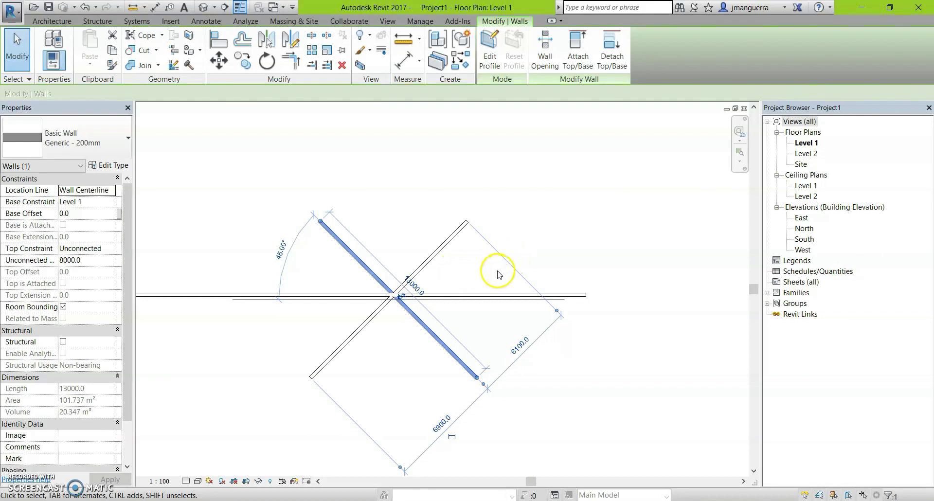
{"action": "scroll", "coordinate": [495, 276], "scroll_direction": "up", "scroll_amount": 1}
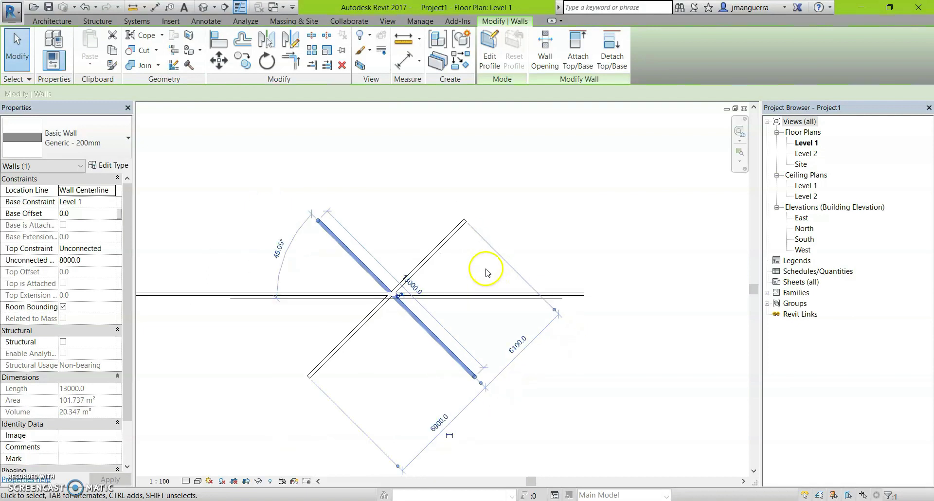
{"action": "key", "text": "ctrl+z"}
{"action": "scroll", "coordinate": [471, 259], "scroll_direction": "down", "scroll_amount": 1}
{"action": "scroll", "coordinate": [423, 214], "scroll_direction": "down", "scroll_amount": 2}
{"action": "scroll", "coordinate": [417, 217], "scroll_direction": "down", "scroll_amount": 1}
{"action": "scroll", "coordinate": [433, 258], "scroll_direction": "up", "scroll_amount": 2}
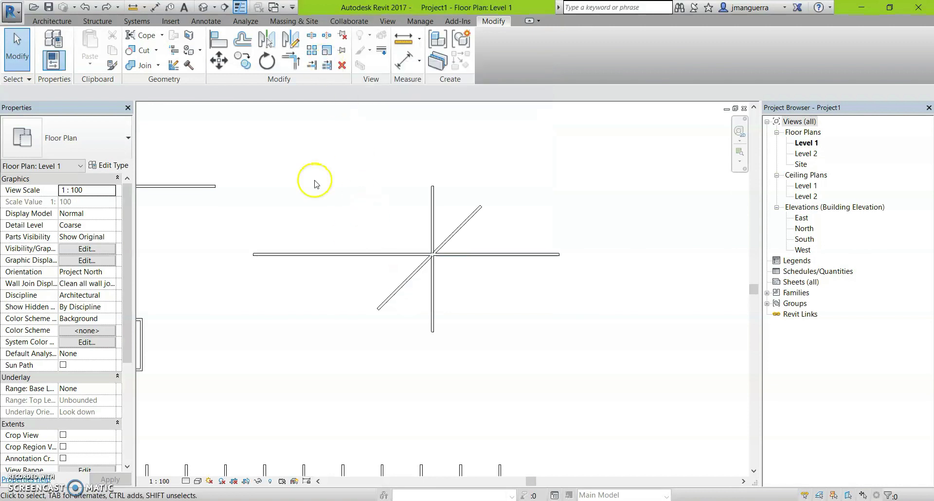
Step: Zoom out and pan the Level 1 plan, then bring up the Insert tab's link tools
{"action": "scroll", "coordinate": [340, 194], "scroll_direction": "down", "scroll_amount": 2}
{"action": "middle_click_drag", "start_coordinate": [505, 212], "coordinate": [478, 339]}
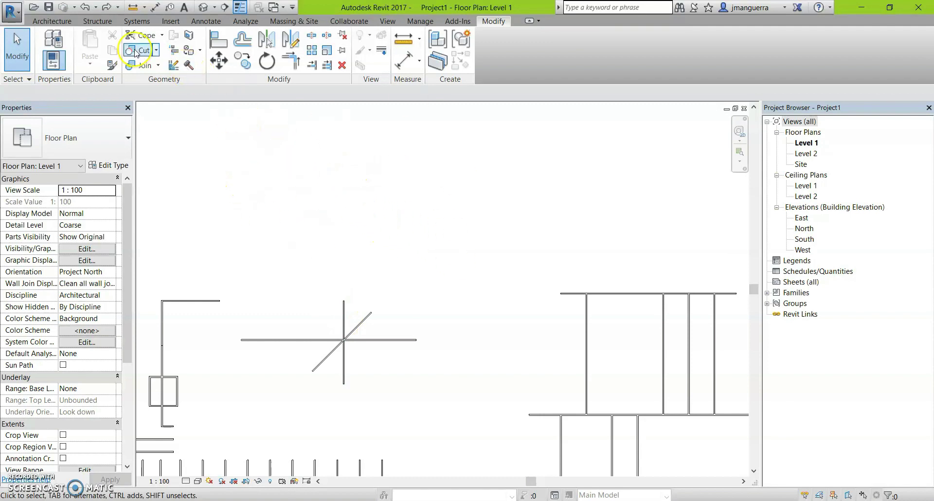
{"action": "left_click", "coordinate": [170, 22]}
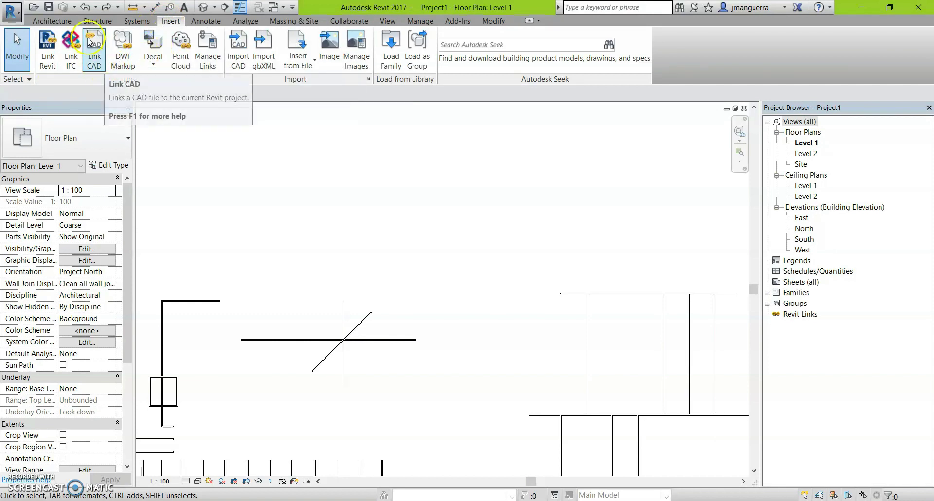
Step: Start Link CAD and browse to the Data (D:) drive
{"action": "left_click", "coordinate": [96, 53]}
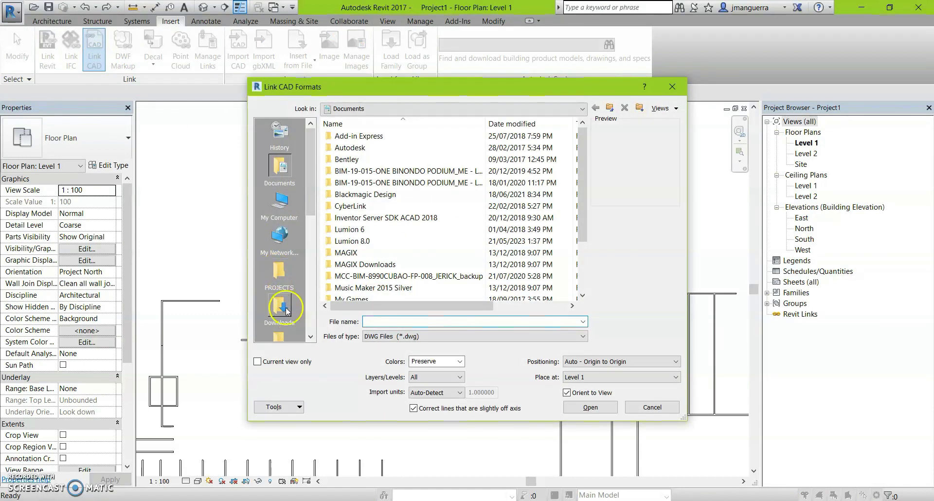
{"action": "scroll", "coordinate": [308, 197], "scroll_direction": "down", "scroll_amount": 2}
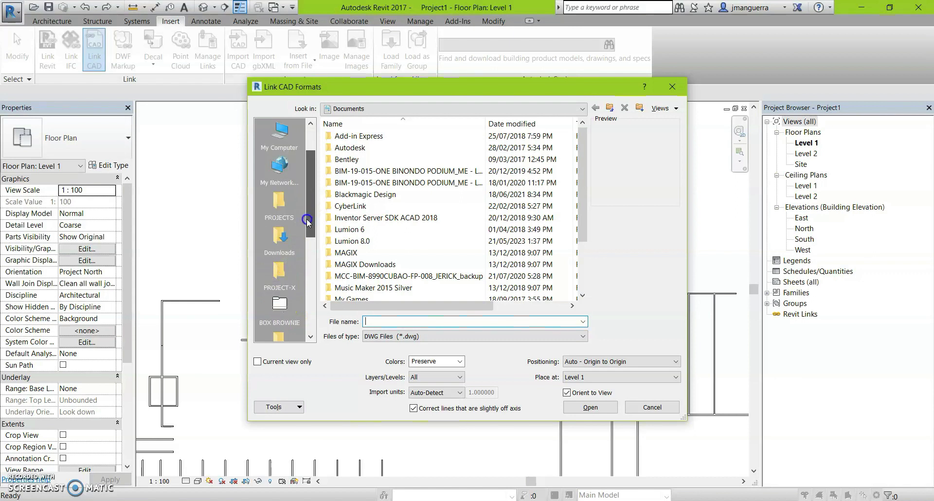
{"action": "left_click", "coordinate": [275, 203]}
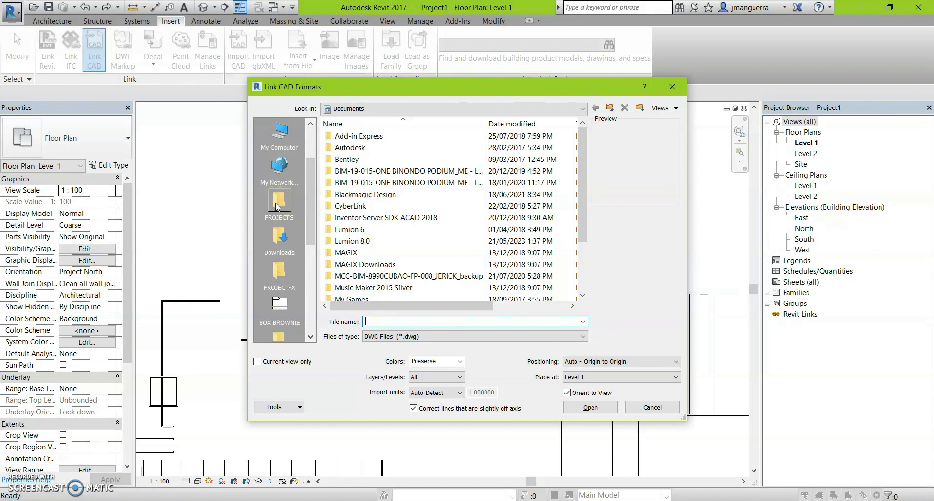
{"action": "left_click", "coordinate": [284, 214]}
{"action": "left_click", "coordinate": [279, 136]}
{"action": "left_click", "coordinate": [367, 273]}
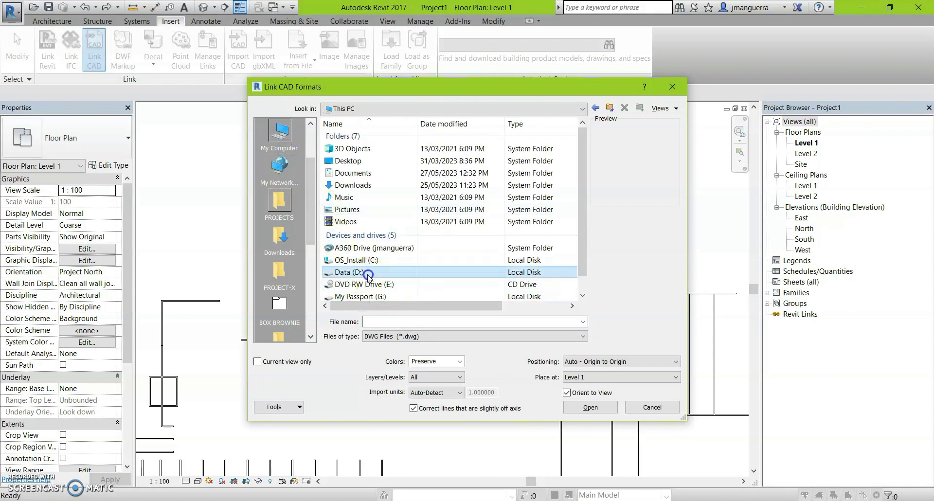
{"action": "left_click", "coordinate": [404, 270]}
{"action": "double_click", "coordinate": [380, 274]}
Step: Open the PROJECTS > 5-LOLA LILY RESIDENCE > CAD FILE folder
{"action": "scroll", "coordinate": [379, 200], "scroll_direction": "down", "scroll_amount": 1}
{"action": "scroll", "coordinate": [379, 199], "scroll_direction": "down", "scroll_amount": 2}
{"action": "scroll", "coordinate": [379, 200], "scroll_direction": "down", "scroll_amount": 1}
{"action": "scroll", "coordinate": [377, 207], "scroll_direction": "down", "scroll_amount": 2}
{"action": "scroll", "coordinate": [374, 219], "scroll_direction": "up", "scroll_amount": 2}
{"action": "scroll", "coordinate": [371, 229], "scroll_direction": "up", "scroll_amount": 1}
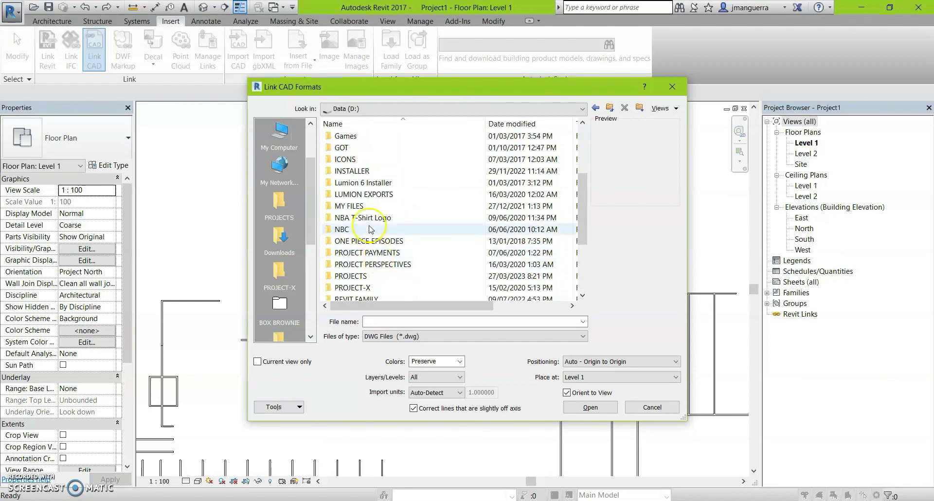
{"action": "double_click", "coordinate": [380, 276]}
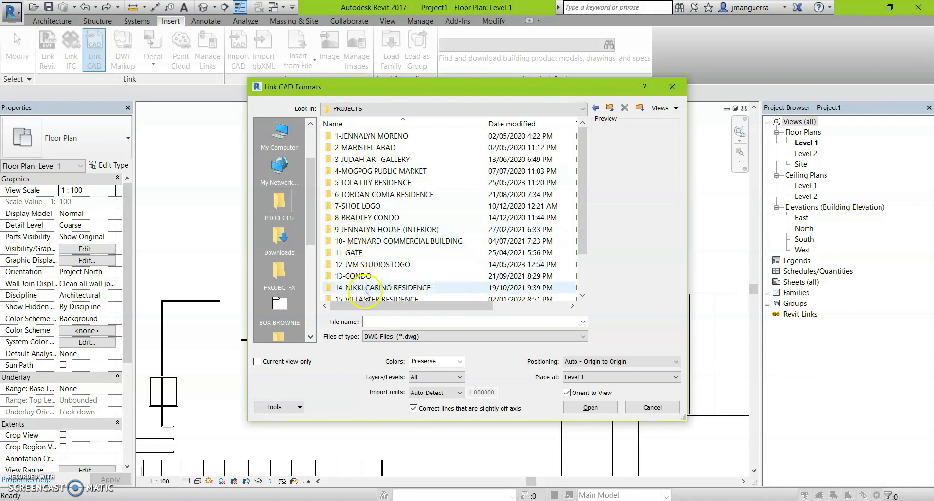
{"action": "scroll", "coordinate": [361, 283], "scroll_direction": "down", "scroll_amount": 1}
{"action": "scroll", "coordinate": [361, 283], "scroll_direction": "down", "scroll_amount": 1}
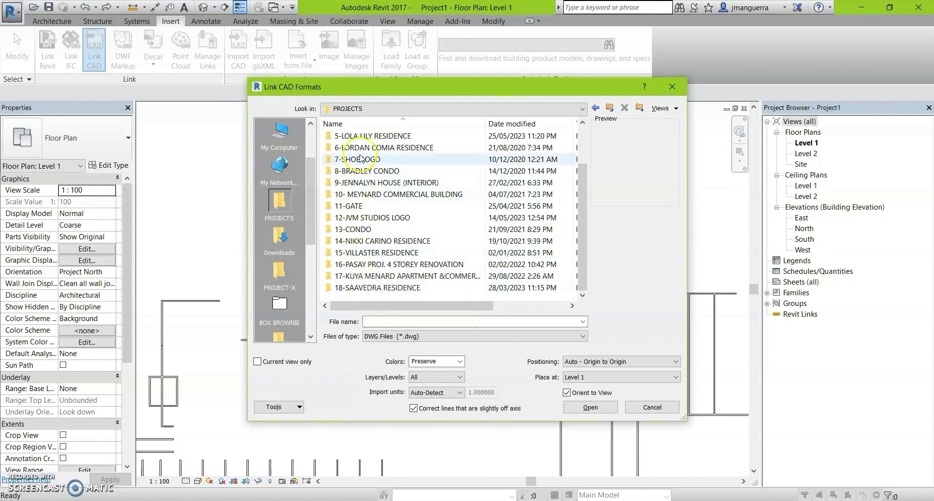
{"action": "double_click", "coordinate": [366, 137]}
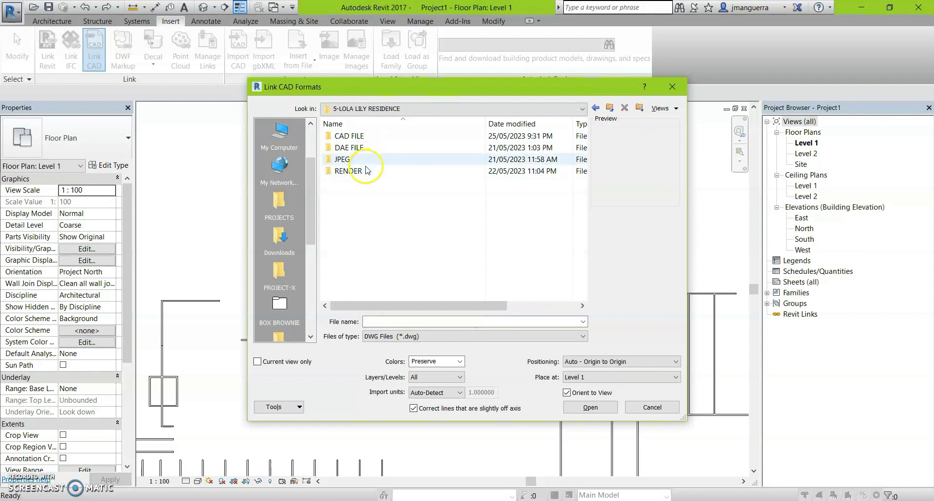
{"action": "double_click", "coordinate": [371, 139]}
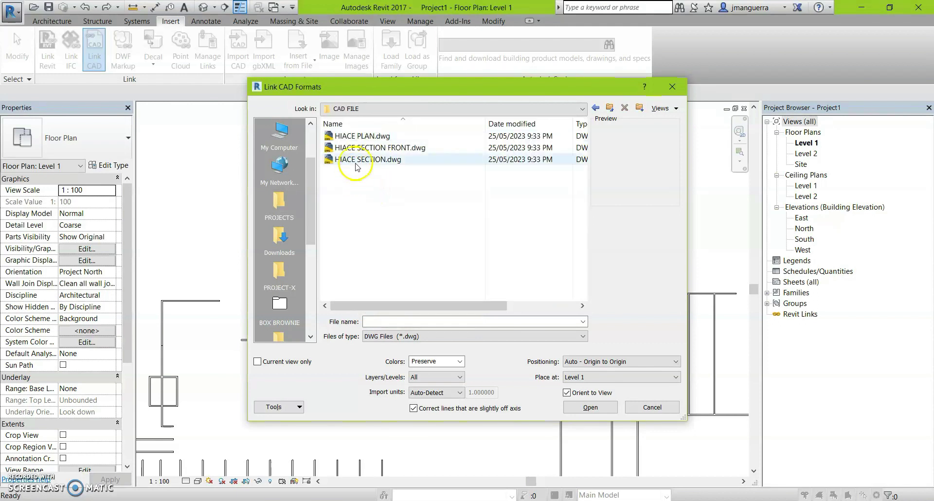
Step: Link HIACE PLAN.dwg to the current view only with Manual - Center positioning
{"action": "left_click", "coordinate": [360, 137]}
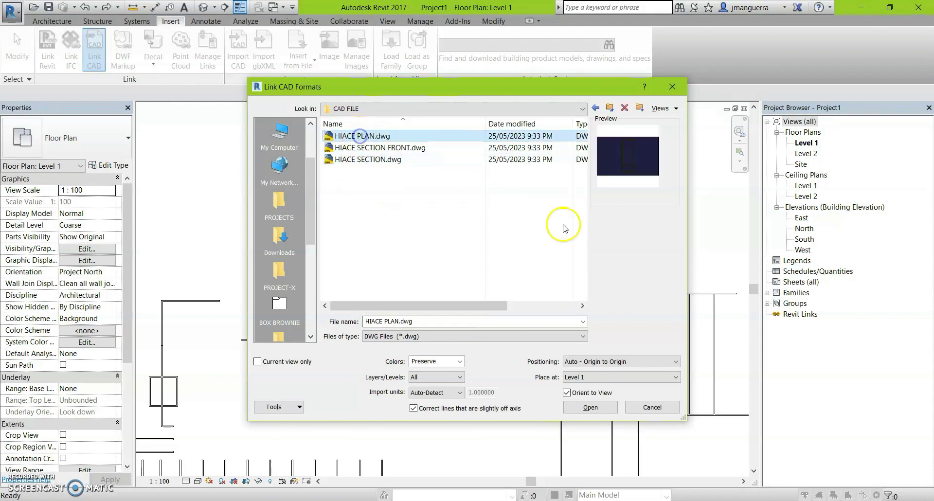
{"action": "left_click", "coordinate": [266, 364]}
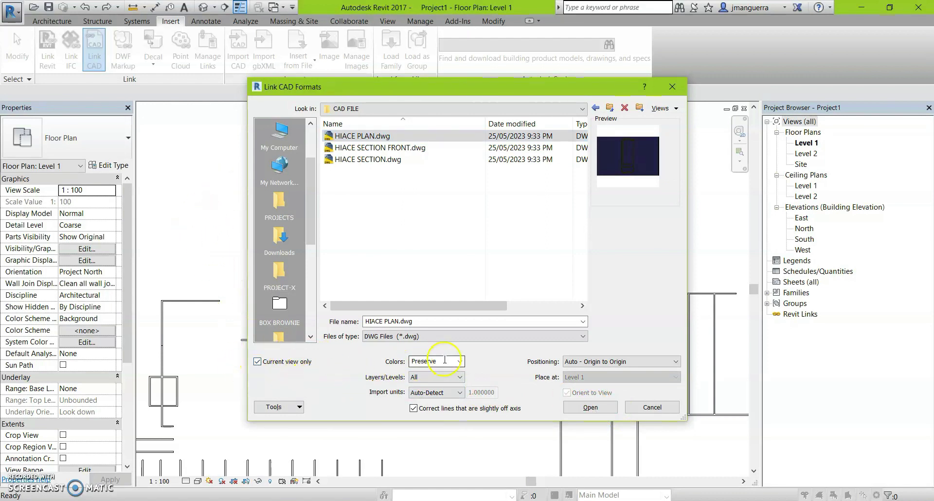
{"action": "left_click", "coordinate": [607, 363]}
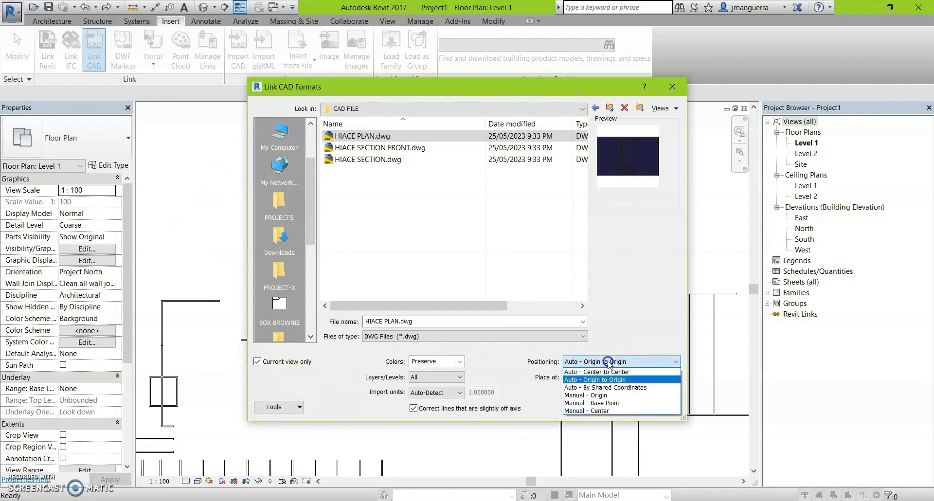
{"action": "left_click", "coordinate": [614, 413]}
{"action": "left_click", "coordinate": [628, 407]}
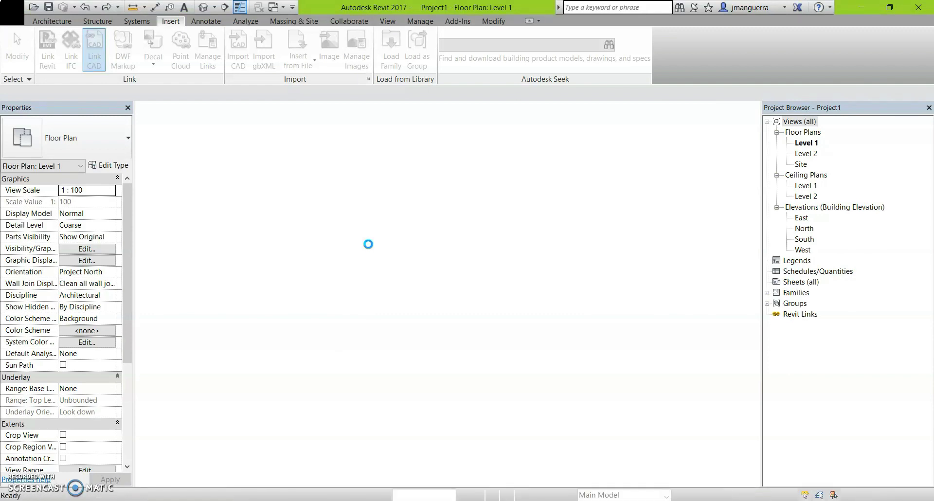
Step: Place the linked HIACE PLAN van drawing in the Level 1 plan
{"action": "scroll", "coordinate": [380, 282], "scroll_direction": "down", "scroll_amount": 2}
{"action": "scroll", "coordinate": [371, 294], "scroll_direction": "up", "scroll_amount": 2}
{"action": "scroll", "coordinate": [428, 255], "scroll_direction": "down", "scroll_amount": 2}
{"action": "scroll", "coordinate": [404, 262], "scroll_direction": "down", "scroll_amount": 1}
{"action": "scroll", "coordinate": [381, 265], "scroll_direction": "up", "scroll_amount": 2}
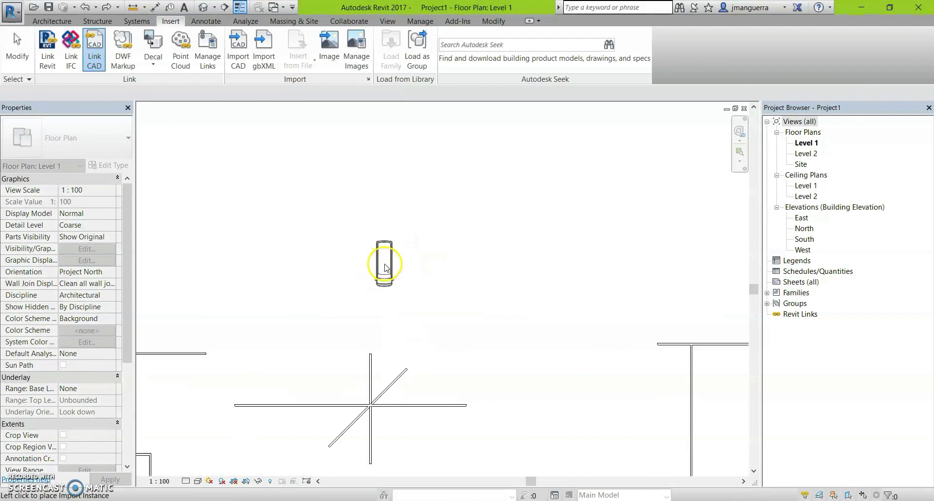
{"action": "scroll", "coordinate": [374, 292], "scroll_direction": "up", "scroll_amount": 3}
{"action": "left_click", "coordinate": [360, 331]}
Step: Zoom in on the placed van outline and select it
{"action": "scroll", "coordinate": [379, 316], "scroll_direction": "down", "scroll_amount": 1}
{"action": "scroll", "coordinate": [375, 306], "scroll_direction": "up", "scroll_amount": 3}
{"action": "scroll", "coordinate": [360, 306], "scroll_direction": "up", "scroll_amount": 2}
{"action": "scroll", "coordinate": [350, 305], "scroll_direction": "down", "scroll_amount": 2}
{"action": "scroll", "coordinate": [353, 316], "scroll_direction": "up", "scroll_amount": 2}
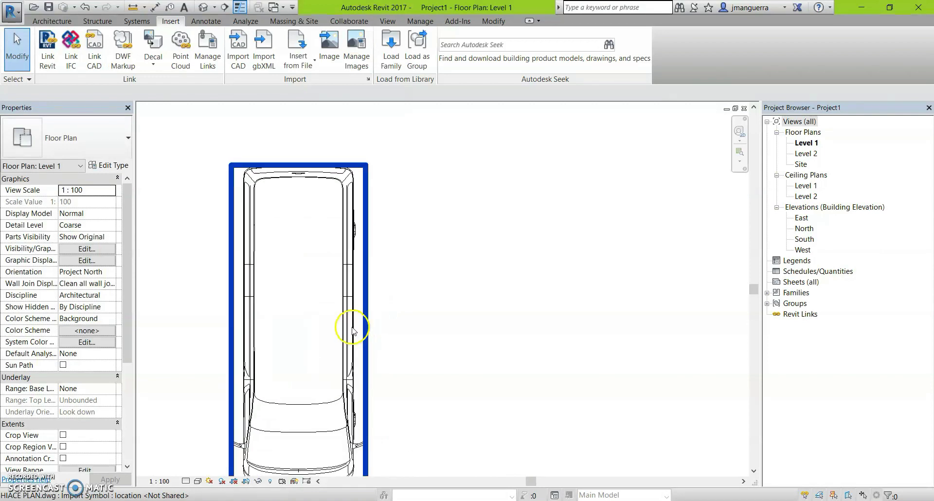
{"action": "left_click", "coordinate": [352, 329]}
{"action": "left_click", "coordinate": [345, 301]}
{"action": "scroll", "coordinate": [343, 303], "scroll_direction": "down", "scroll_amount": 2}
{"action": "scroll", "coordinate": [355, 340], "scroll_direction": "down", "scroll_amount": 3}
{"action": "scroll", "coordinate": [350, 341], "scroll_direction": "up", "scroll_amount": 2}
{"action": "scroll", "coordinate": [346, 306], "scroll_direction": "down", "scroll_amount": 3}
{"action": "scroll", "coordinate": [354, 283], "scroll_direction": "down", "scroll_amount": 2}
{"action": "scroll", "coordinate": [354, 292], "scroll_direction": "down", "scroll_amount": 2}
{"action": "scroll", "coordinate": [348, 289], "scroll_direction": "up", "scroll_amount": 2}
{"action": "scroll", "coordinate": [336, 267], "scroll_direction": "up", "scroll_amount": 2}
{"action": "left_click", "coordinate": [338, 275]}
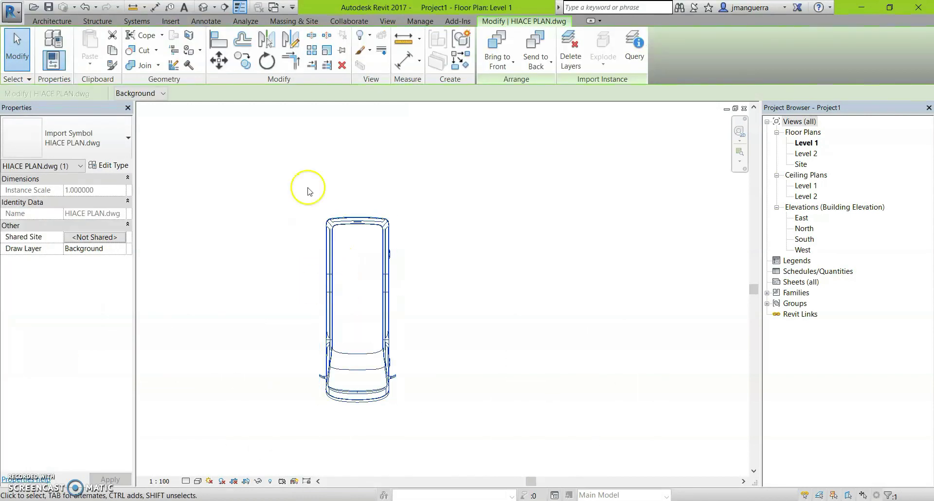
Step: Scale the van drawing from its bumper endpoint so its length becomes 10000
{"action": "left_click", "coordinate": [321, 59]}
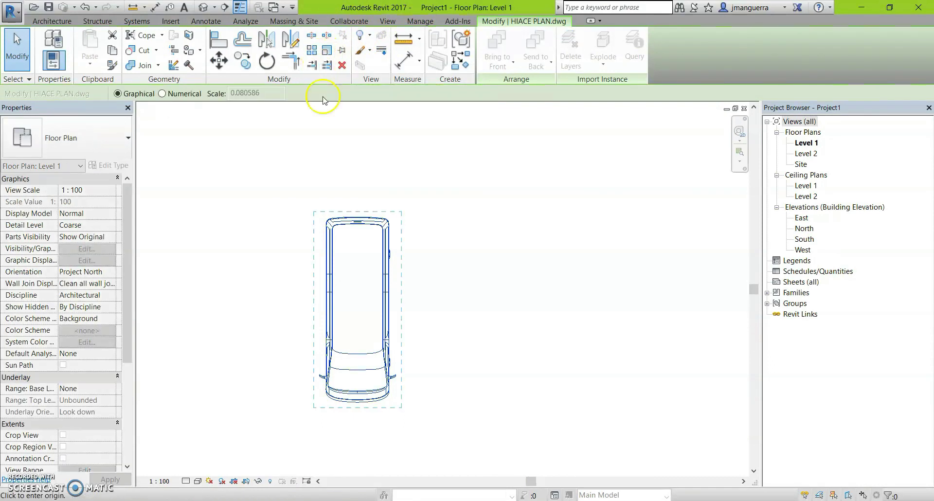
{"action": "scroll", "coordinate": [357, 403], "scroll_direction": "up", "scroll_amount": 2}
{"action": "scroll", "coordinate": [351, 414], "scroll_direction": "up", "scroll_amount": 2}
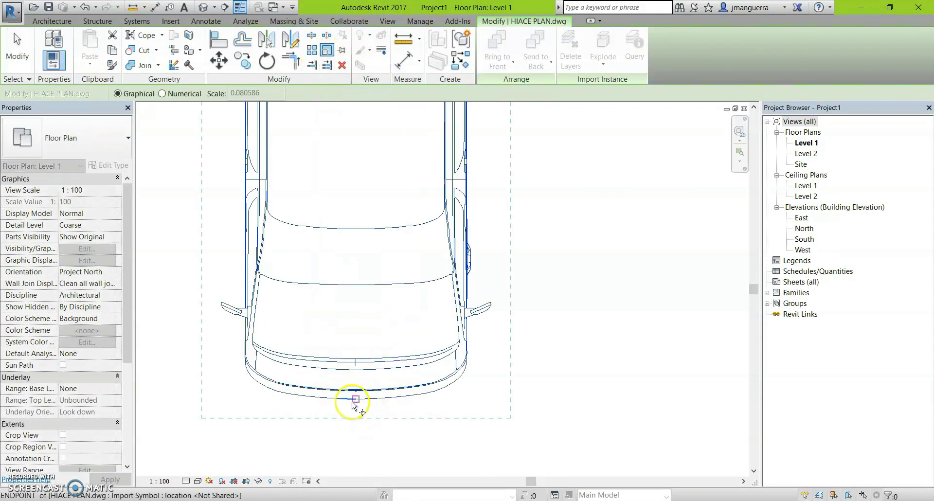
{"action": "left_click", "coordinate": [354, 404]}
{"action": "scroll", "coordinate": [359, 344], "scroll_direction": "down", "scroll_amount": 3}
{"action": "scroll", "coordinate": [355, 125], "scroll_direction": "up", "scroll_amount": 2}
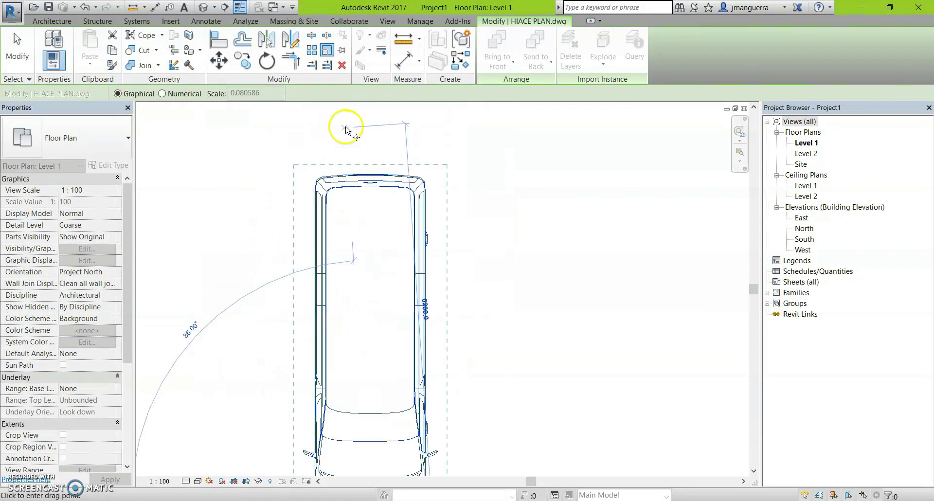
{"action": "scroll", "coordinate": [377, 185], "scroll_direction": "up", "scroll_amount": 2}
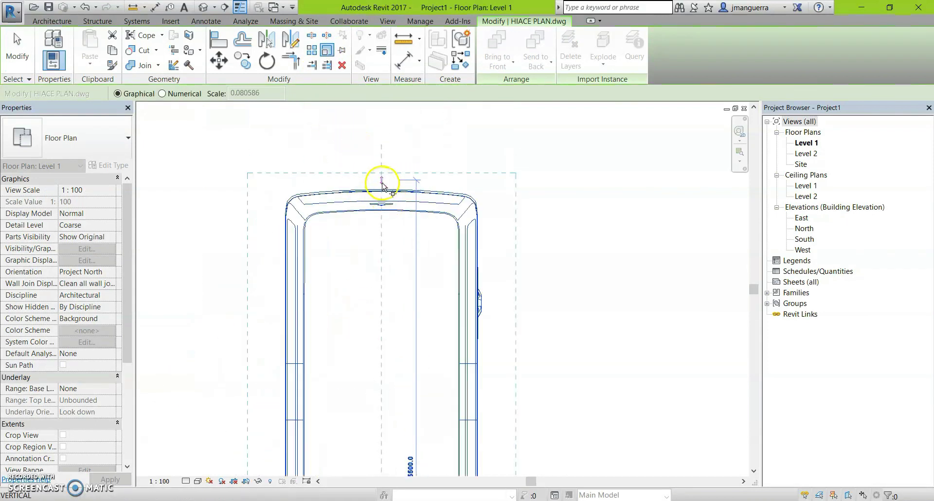
{"action": "left_click", "coordinate": [382, 190]}
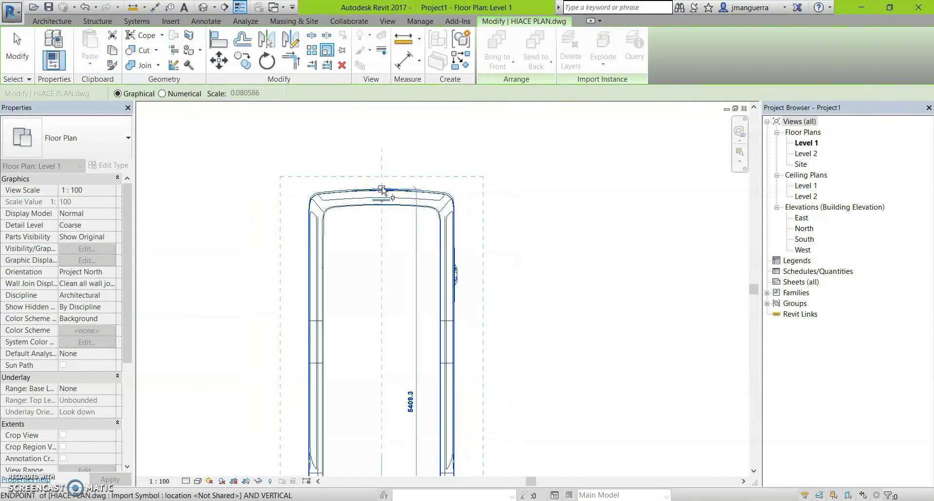
{"action": "left_click", "coordinate": [382, 190]}
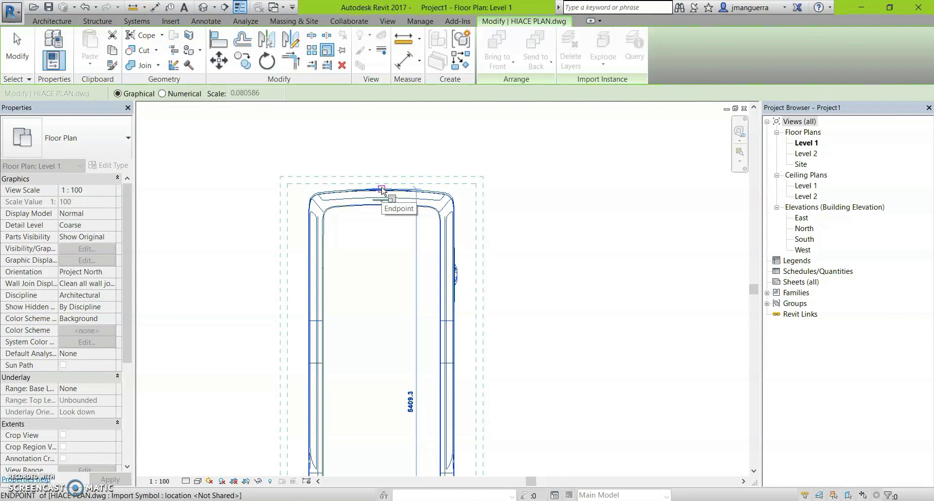
{"action": "type", "text": "10000"}
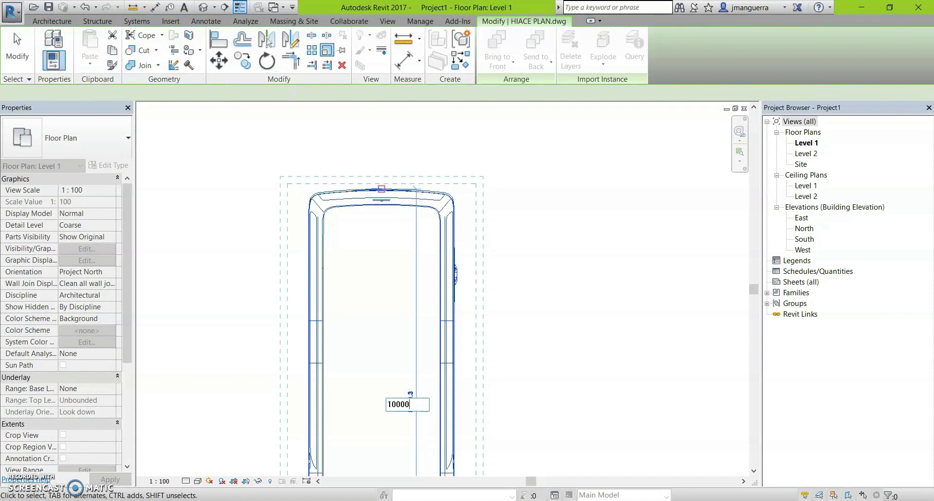
{"action": "key", "text": "Return"}
Step: Zoom out and deselect the rescaled van drawing
{"action": "scroll", "coordinate": [403, 205], "scroll_direction": "down", "scroll_amount": 2}
{"action": "scroll", "coordinate": [428, 253], "scroll_direction": "down", "scroll_amount": 3}
{"action": "scroll", "coordinate": [433, 291], "scroll_direction": "down", "scroll_amount": 3}
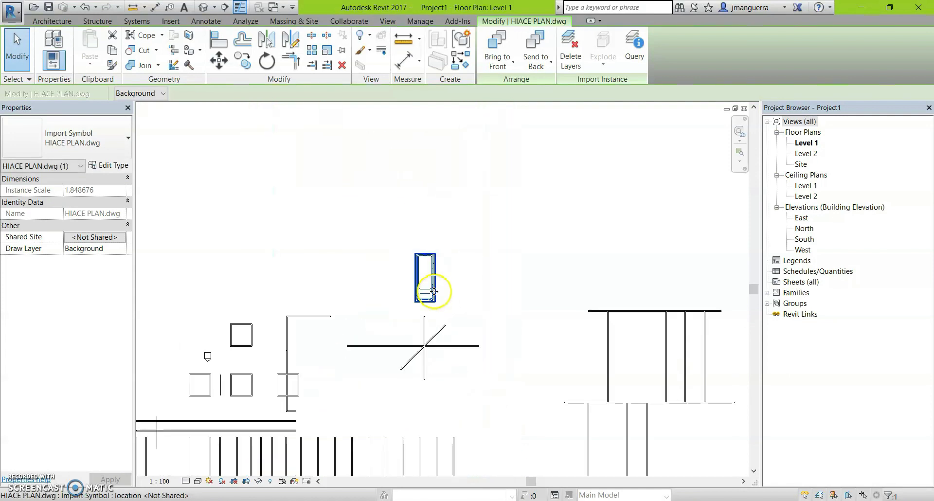
{"action": "key", "text": "Escape"}
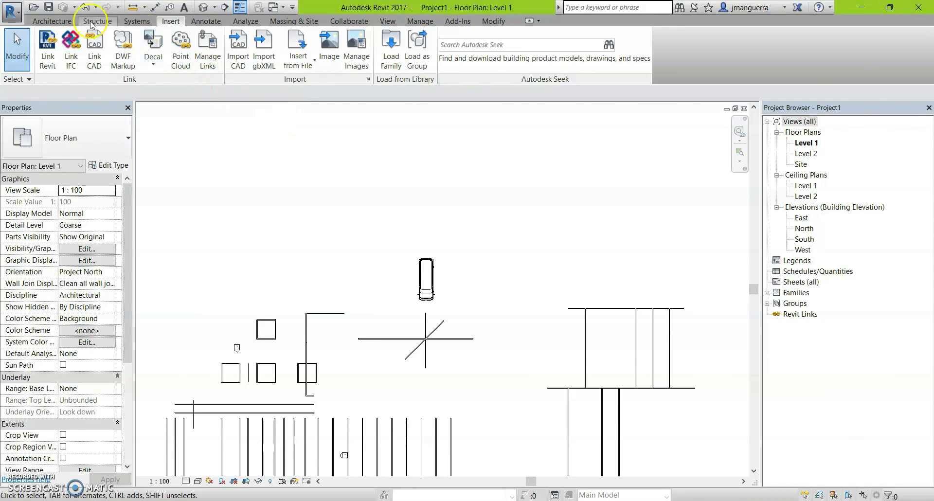
{"action": "left_click", "coordinate": [500, 20]}
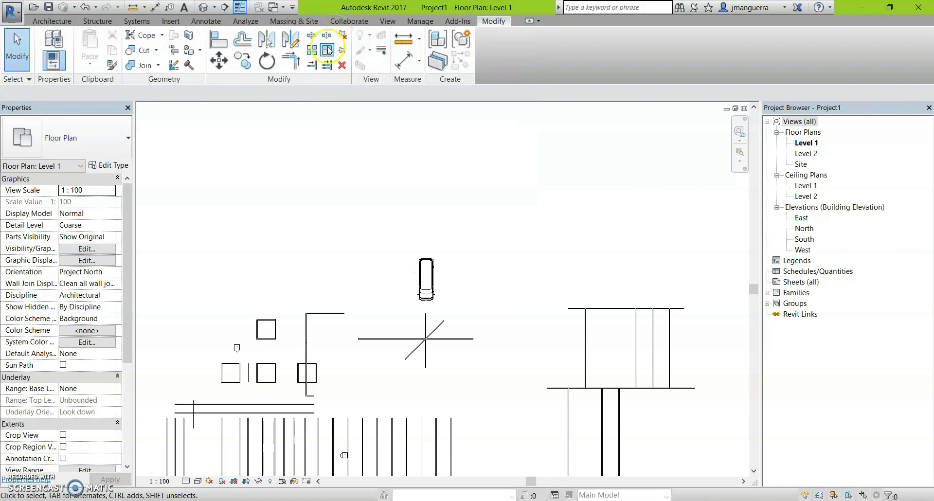
Step: Split the top wall with a joint gap of 30
{"action": "left_click", "coordinate": [327, 35]}
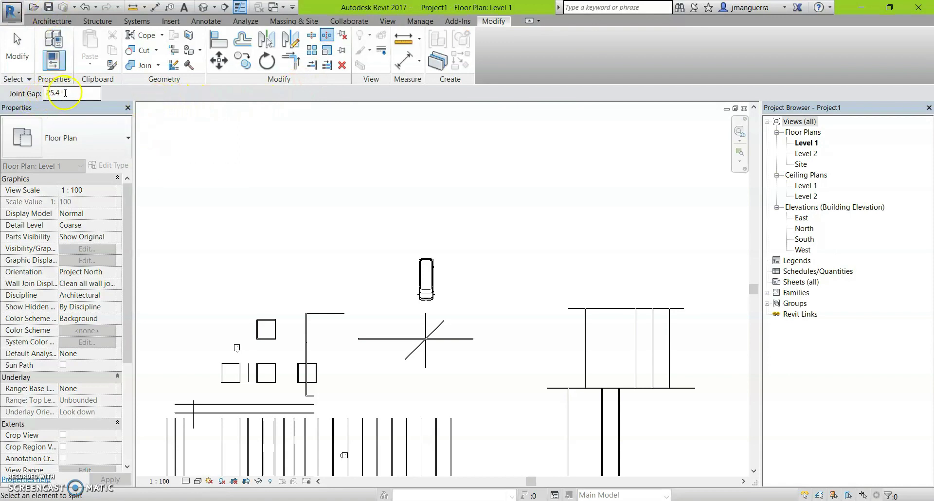
{"action": "left_click", "coordinate": [88, 91]}
{"action": "left_click_drag", "start_coordinate": [86, 94], "coordinate": [43, 95]}
{"action": "type", "text": "30"}
{"action": "key", "text": "Return"}
{"action": "scroll", "coordinate": [369, 229], "scroll_direction": "down", "scroll_amount": 1}
{"action": "scroll", "coordinate": [449, 215], "scroll_direction": "up", "scroll_amount": 2}
{"action": "scroll", "coordinate": [372, 279], "scroll_direction": "up", "scroll_amount": 2}
{"action": "scroll", "coordinate": [319, 219], "scroll_direction": "up", "scroll_amount": 2}
{"action": "scroll", "coordinate": [318, 221], "scroll_direction": "up", "scroll_amount": 2}
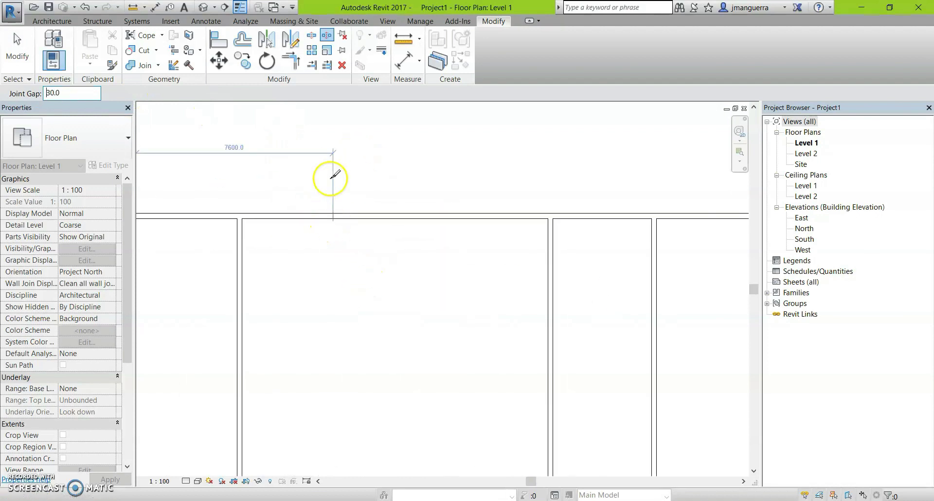
{"action": "left_click", "coordinate": [334, 212]}
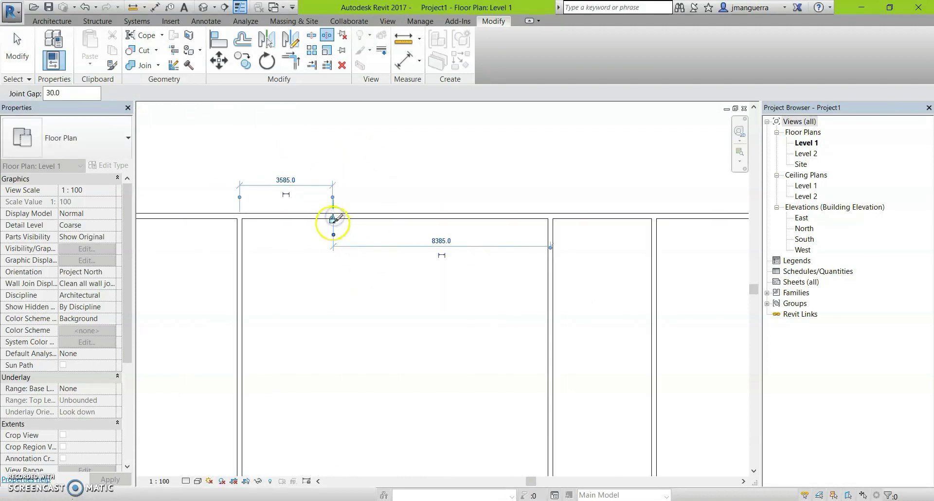
Step: Change the joint gap to 100 and split the top wall again
{"action": "scroll", "coordinate": [343, 214], "scroll_direction": "up", "scroll_amount": 1}
{"action": "scroll", "coordinate": [335, 212], "scroll_direction": "up", "scroll_amount": 2}
{"action": "scroll", "coordinate": [319, 199], "scroll_direction": "up", "scroll_amount": 2}
{"action": "scroll", "coordinate": [296, 197], "scroll_direction": "up", "scroll_amount": 2}
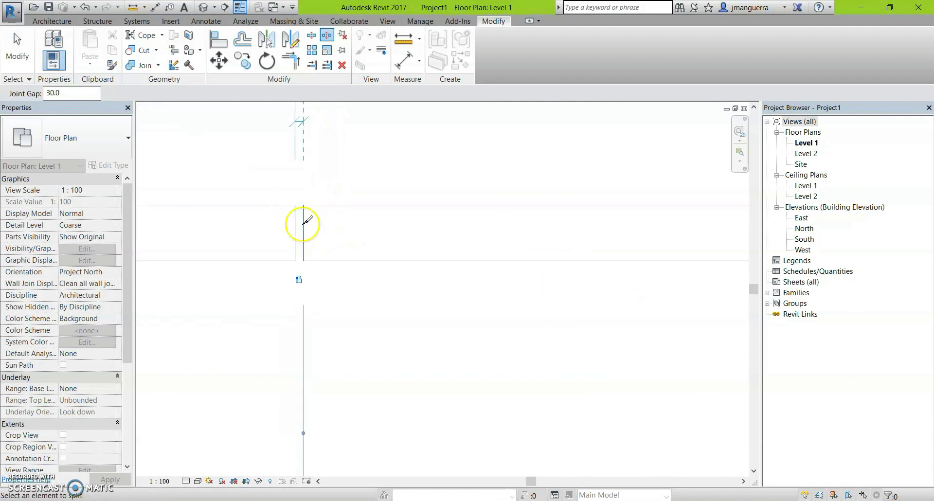
{"action": "scroll", "coordinate": [333, 208], "scroll_direction": "down", "scroll_amount": 1}
{"action": "scroll", "coordinate": [302, 219], "scroll_direction": "down", "scroll_amount": 2}
{"action": "scroll", "coordinate": [306, 217], "scroll_direction": "down", "scroll_amount": 1}
{"action": "left_click_drag", "start_coordinate": [78, 91], "coordinate": [15, 94]}
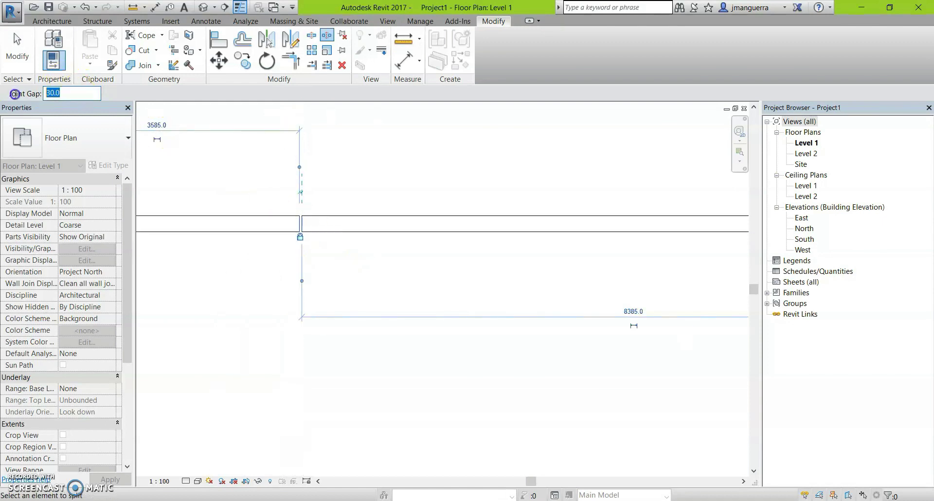
{"action": "type", "text": "10"}
{"action": "key", "text": "Return"}
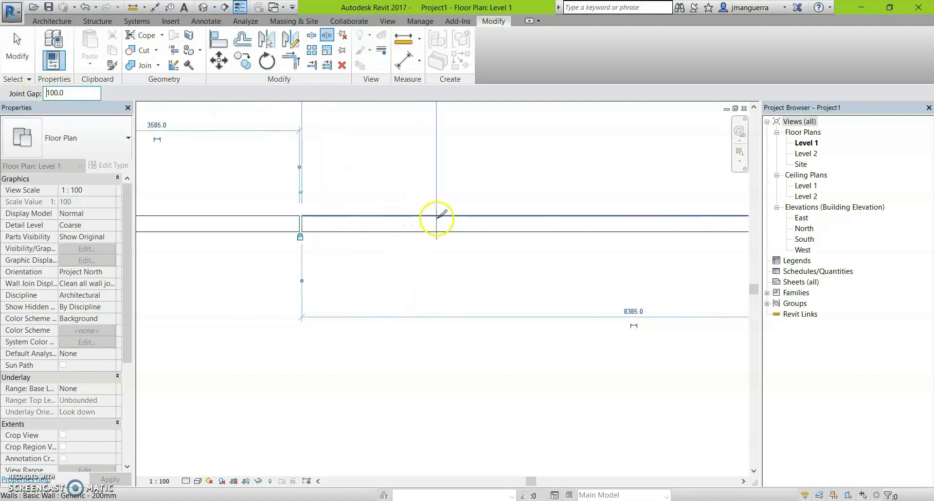
{"action": "left_click", "coordinate": [436, 215]}
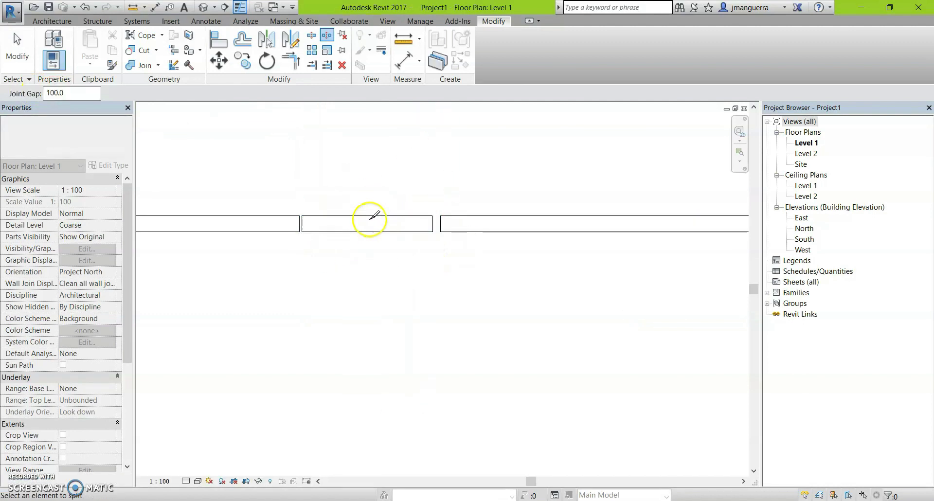
Step: Exit splitting and check the short wall piece between the gaps
{"action": "scroll", "coordinate": [344, 204], "scroll_direction": "down", "scroll_amount": 2}
{"action": "key", "text": "Escape"}
{"action": "left_click", "coordinate": [360, 214]}
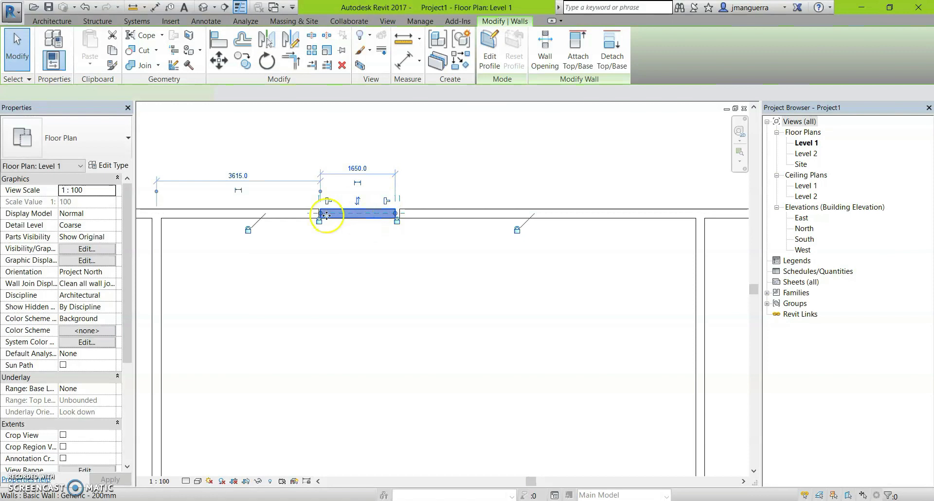
{"action": "scroll", "coordinate": [326, 215], "scroll_direction": "up", "scroll_amount": 2}
{"action": "scroll", "coordinate": [326, 215], "scroll_direction": "up", "scroll_amount": 1}
{"action": "scroll", "coordinate": [324, 193], "scroll_direction": "up", "scroll_amount": 1}
{"action": "left_click", "coordinate": [325, 193]}
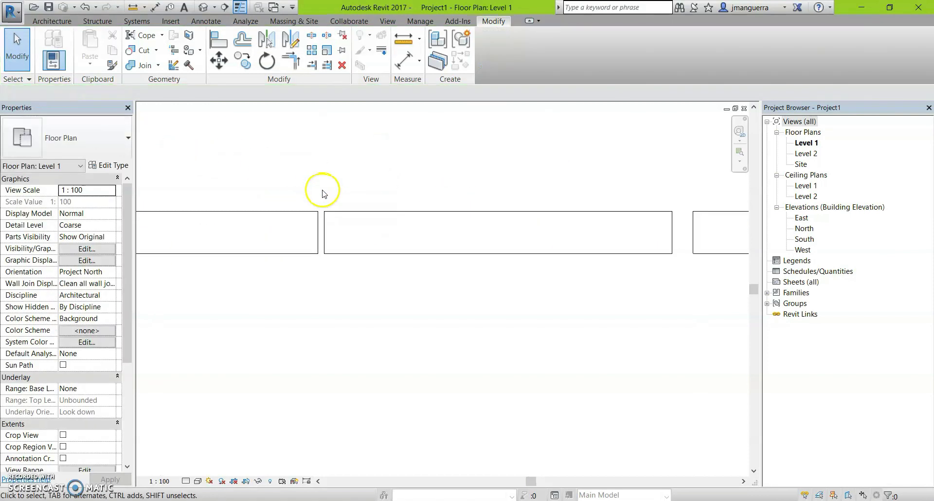
Step: Dismiss the save reminder and start an aligned dimension (DI)
{"action": "left_click", "coordinate": [332, 215]}
{"action": "key", "text": "Escape"}
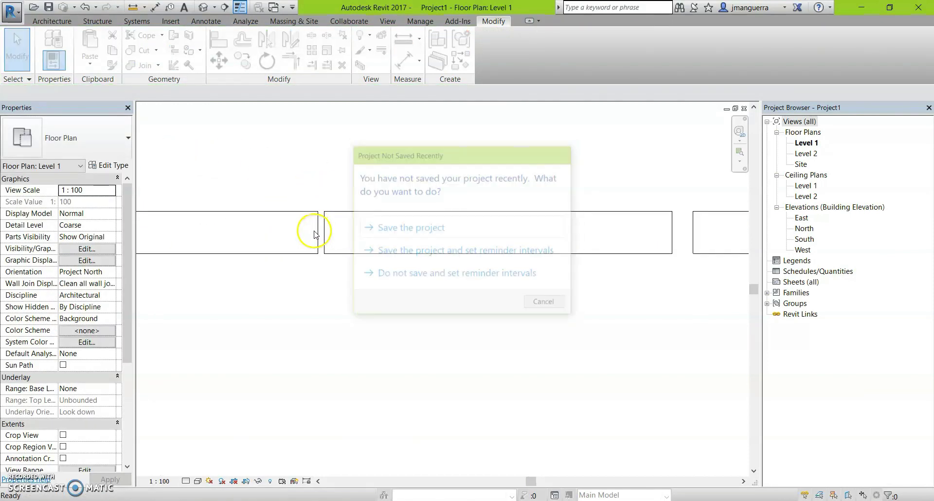
{"action": "key", "text": "d"}
{"action": "key", "text": "i"}
Step: Begin a dimension at the split wall's end, then cancel it and exit dimensioning
{"action": "scroll", "coordinate": [346, 176], "scroll_direction": "down", "scroll_amount": 3}
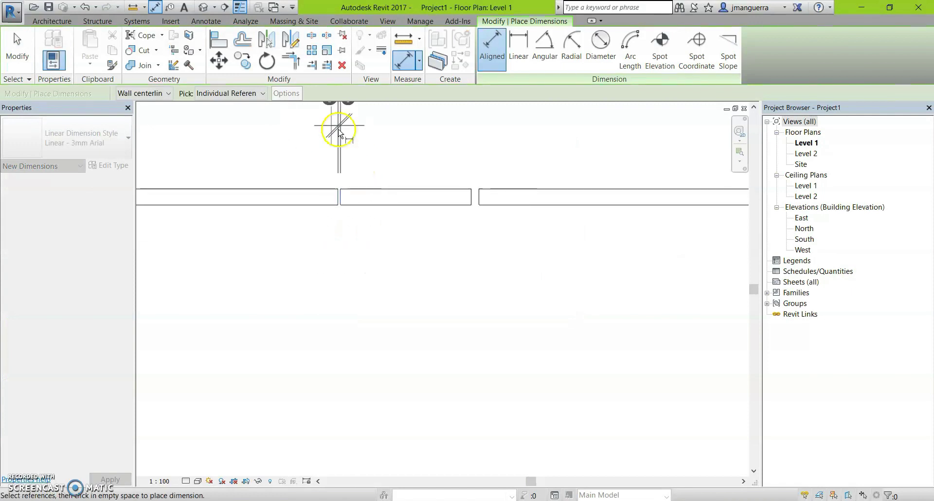
{"action": "middle_click_drag", "start_coordinate": [371, 162], "coordinate": [313, 216]}
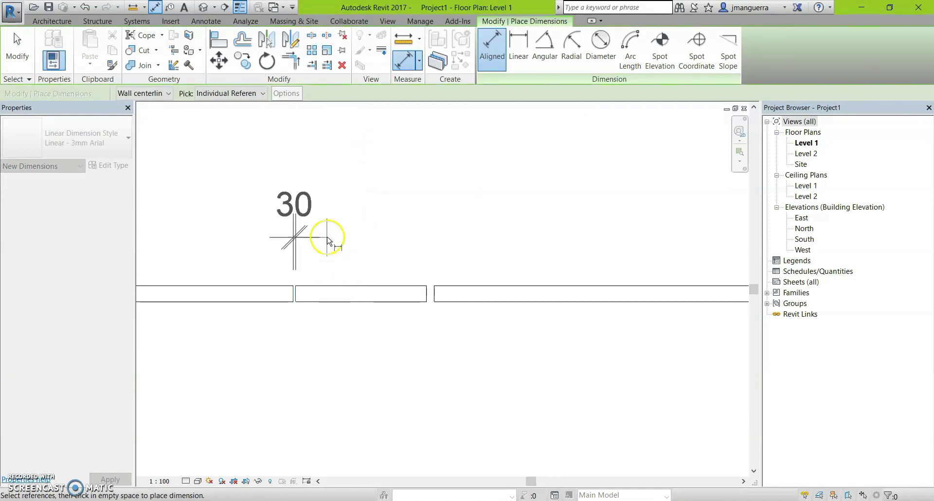
{"action": "scroll", "coordinate": [444, 267], "scroll_direction": "up", "scroll_amount": 2}
{"action": "scroll", "coordinate": [427, 271], "scroll_direction": "up", "scroll_amount": 2}
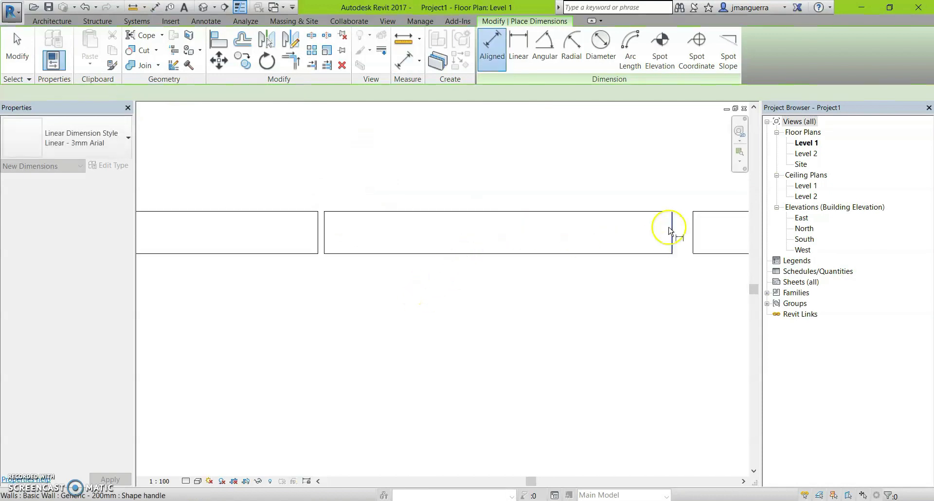
{"action": "left_click", "coordinate": [672, 226]}
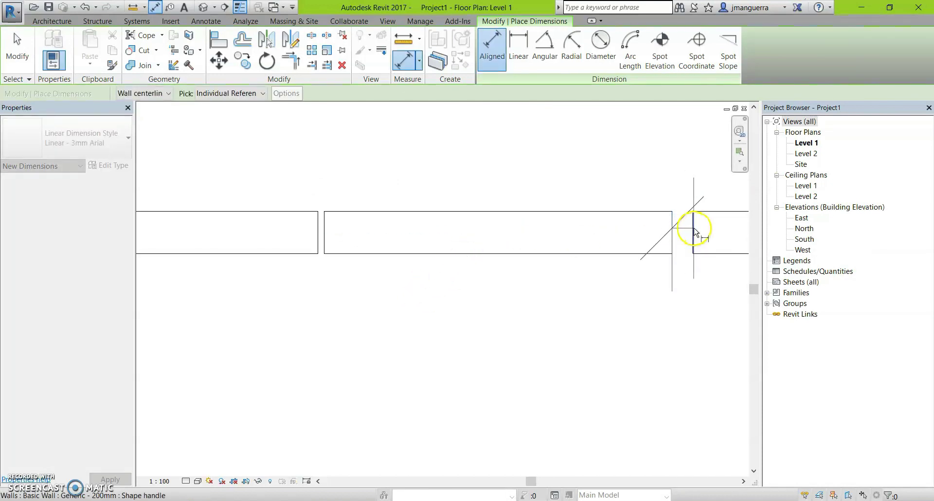
{"action": "key", "text": "Escape"}
{"action": "scroll", "coordinate": [423, 194], "scroll_direction": "down", "scroll_amount": 2}
{"action": "key", "text": "Escape"}
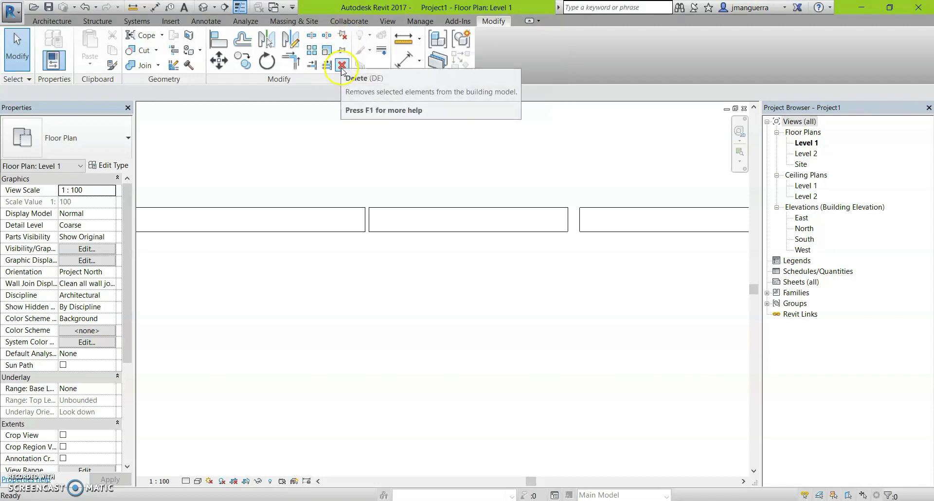
{"action": "mouse_move", "coordinate": [341, 66]}
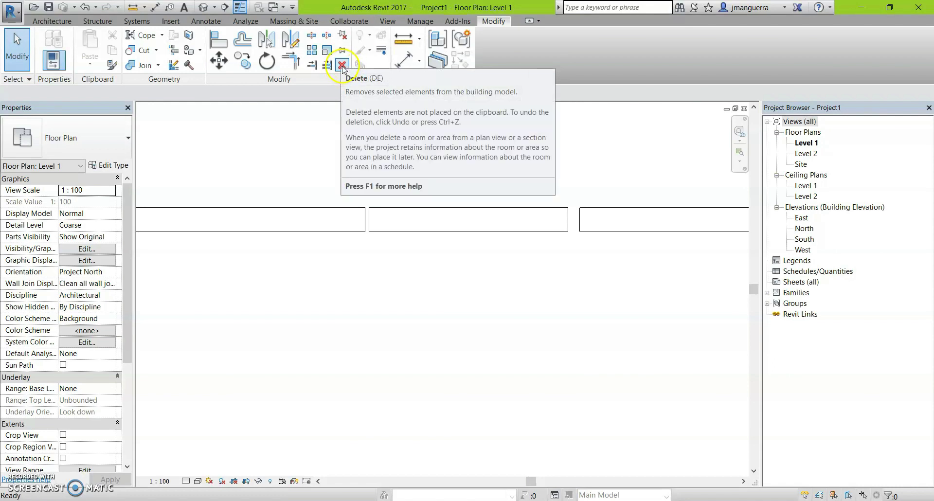
{"action": "scroll", "coordinate": [409, 204], "scroll_direction": "down", "scroll_amount": 3}
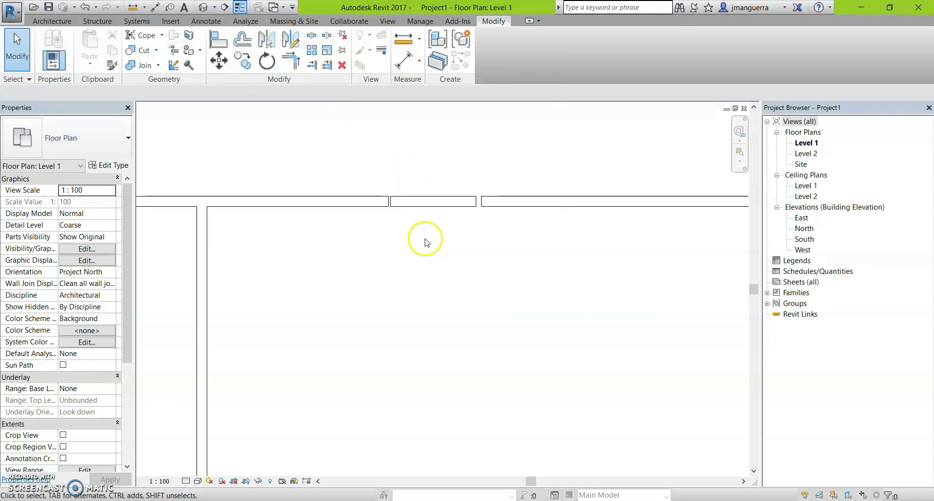
{"action": "left_click", "coordinate": [420, 210]}
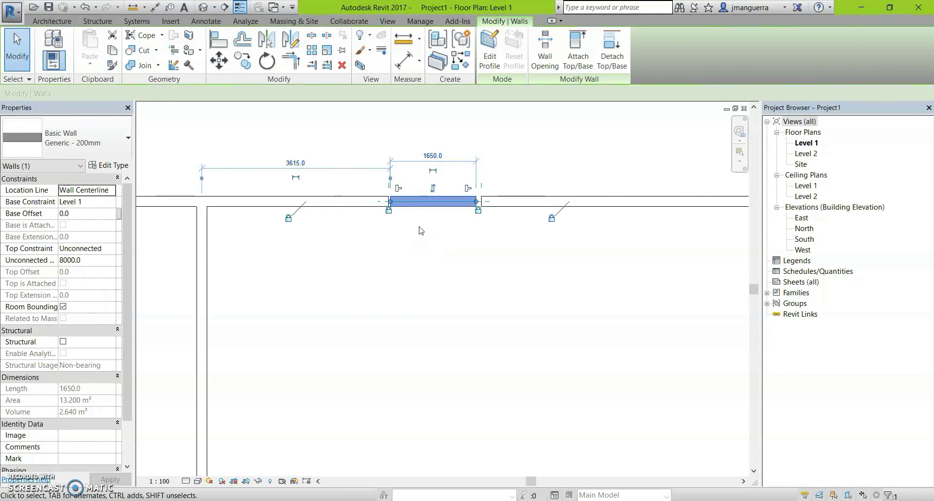
{"action": "left_click", "coordinate": [387, 201]}
{"action": "left_click", "coordinate": [426, 218]}
{"action": "key", "text": "Delete"}
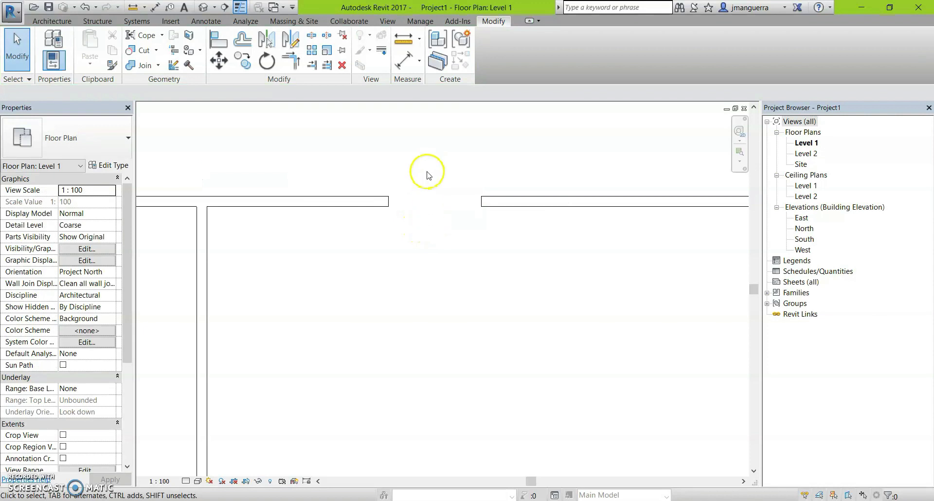
{"action": "key", "text": "ctrl+z"}
{"action": "left_click", "coordinate": [443, 203]}
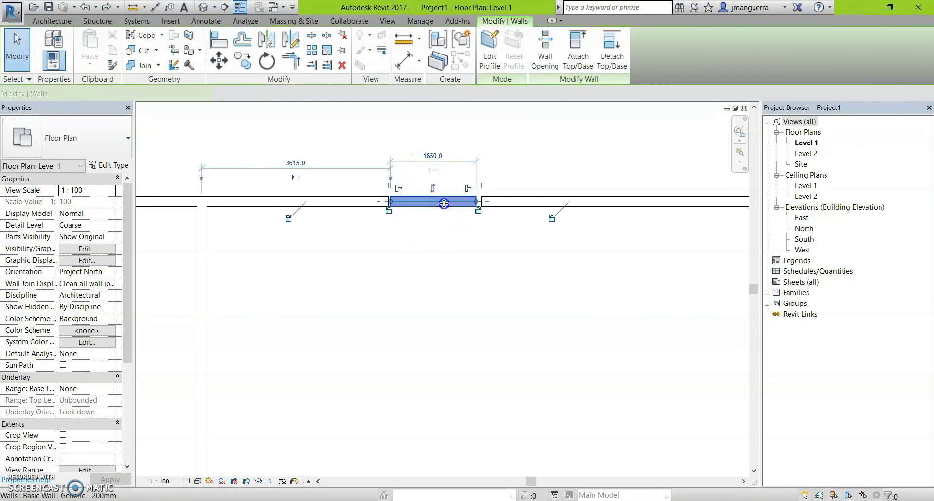
{"action": "left_click", "coordinate": [414, 201]}
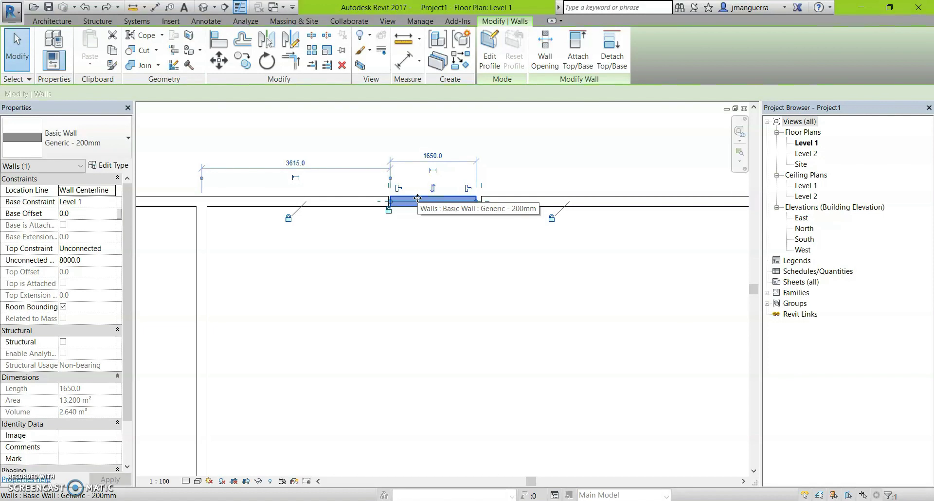
{"action": "left_click", "coordinate": [546, 246]}
{"action": "key", "text": "Delete"}
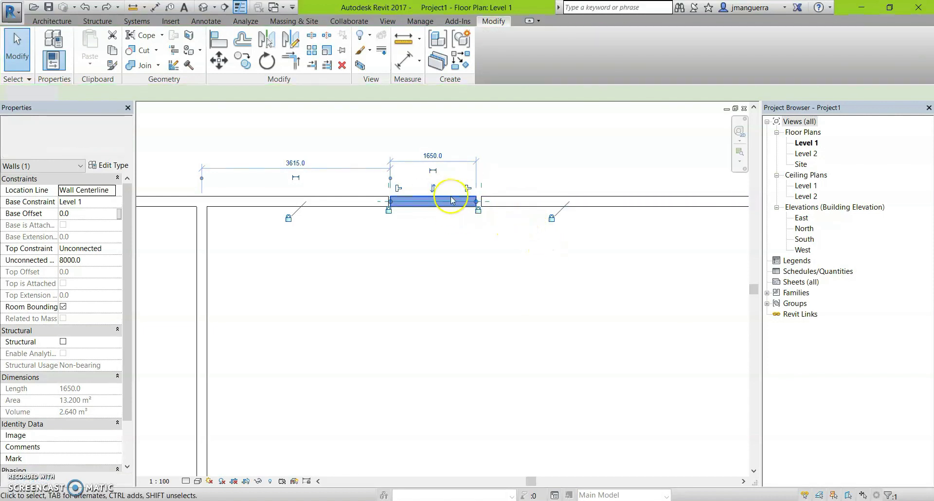
{"action": "key", "text": "ctrl+z"}
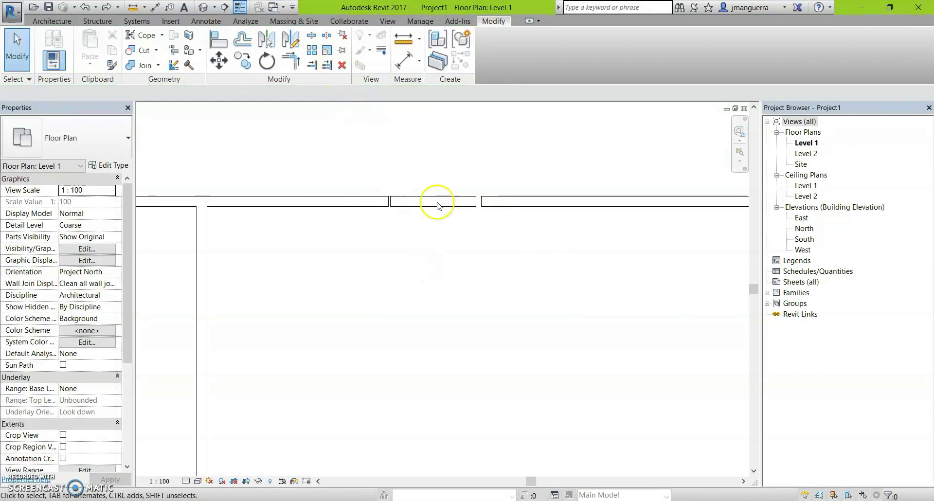
{"action": "left_click", "coordinate": [433, 202]}
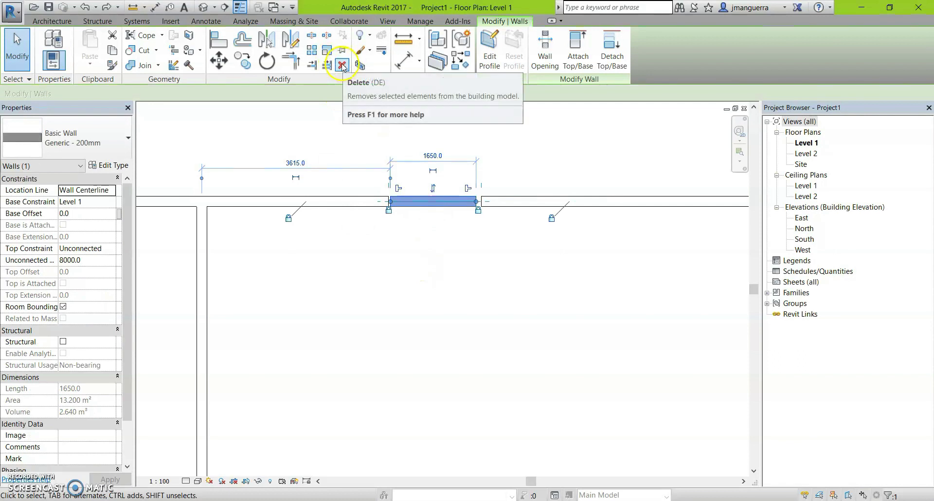
{"action": "left_click", "coordinate": [343, 65]}
{"action": "key", "text": "ctrl+z"}
Step: Frame the right-hand wall group and window-select all eleven walls
{"action": "scroll", "coordinate": [506, 266], "scroll_direction": "down", "scroll_amount": 2}
{"action": "scroll", "coordinate": [483, 260], "scroll_direction": "down", "scroll_amount": 1}
{"action": "scroll", "coordinate": [431, 170], "scroll_direction": "down", "scroll_amount": 1}
{"action": "scroll", "coordinate": [430, 170], "scroll_direction": "down", "scroll_amount": 1}
{"action": "middle_click_drag", "start_coordinate": [481, 169], "coordinate": [446, 226]}
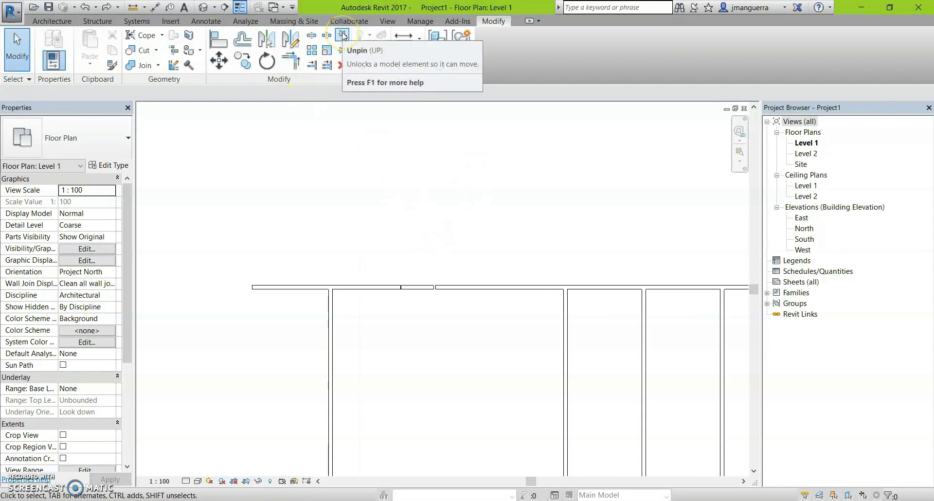
{"action": "scroll", "coordinate": [425, 284], "scroll_direction": "down", "scroll_amount": 1}
{"action": "mouse_move", "coordinate": [425, 284]}
{"action": "middle_mouse_down"}
{"action": "mouse_move", "coordinate": [456, 256]}
{"action": "mouse_move", "coordinate": [402, 196]}
{"action": "middle_mouse_up"}
{"action": "scroll", "coordinate": [381, 287], "scroll_direction": "down", "scroll_amount": 2}
{"action": "mouse_move", "coordinate": [375, 292]}
{"action": "middle_mouse_down"}
{"action": "mouse_move", "coordinate": [440, 209]}
{"action": "mouse_move", "coordinate": [438, 246]}
{"action": "mouse_move", "coordinate": [496, 311]}
{"action": "middle_mouse_up"}
{"action": "scroll", "coordinate": [438, 245], "scroll_direction": "down", "scroll_amount": 1}
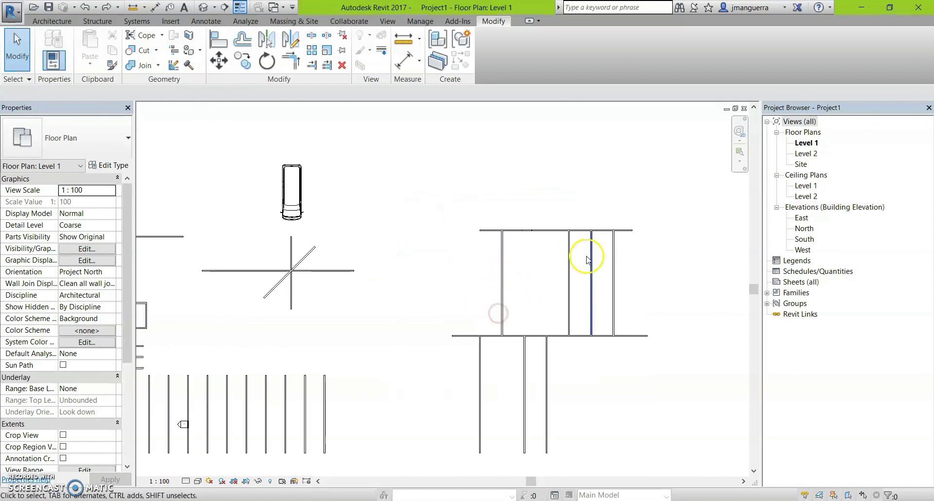
{"action": "middle_click_drag", "start_coordinate": [667, 317], "coordinate": [487, 253]}
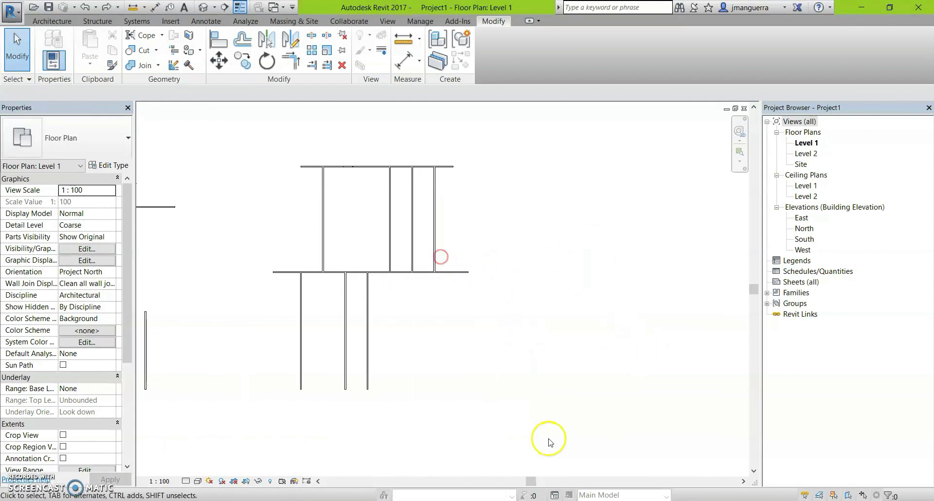
{"action": "scroll", "coordinate": [287, 305], "scroll_direction": "down", "scroll_amount": 2}
{"action": "mouse_move", "coordinate": [347, 290]}
{"action": "middle_mouse_down"}
{"action": "mouse_move", "coordinate": [427, 250]}
{"action": "mouse_move", "coordinate": [389, 178]}
{"action": "middle_mouse_up"}
{"action": "scroll", "coordinate": [535, 371], "scroll_direction": "up", "scroll_amount": 2}
{"action": "scroll", "coordinate": [418, 313], "scroll_direction": "up", "scroll_amount": 1}
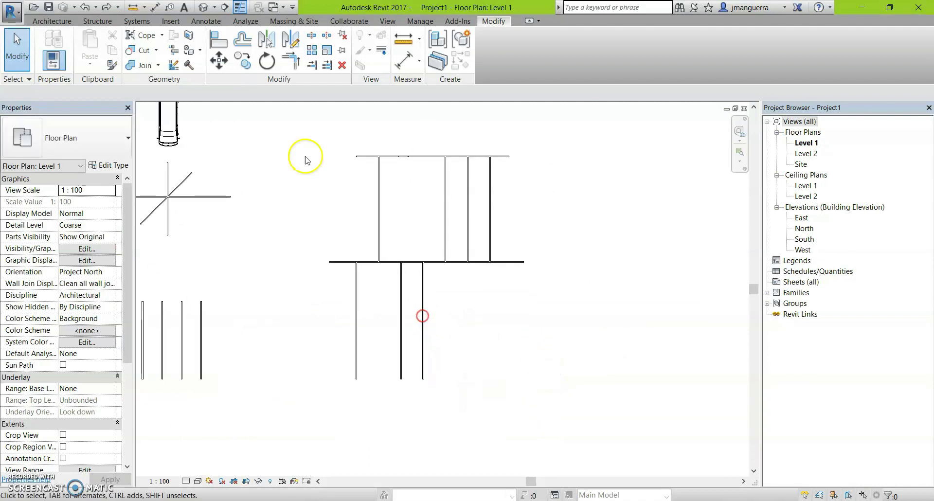
{"action": "left_click_drag", "start_coordinate": [288, 139], "coordinate": [567, 397]}
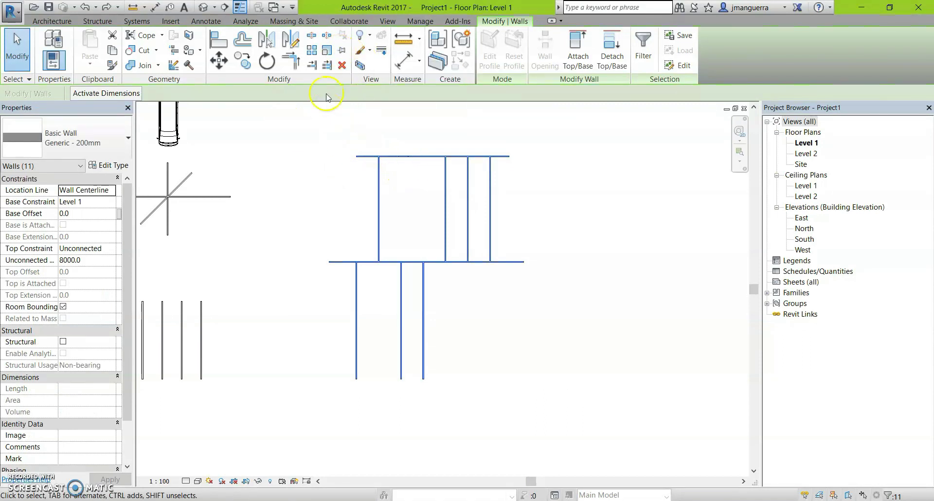
Step: Pin the eleven selected walls and reselect them
{"action": "left_click", "coordinate": [344, 50]}
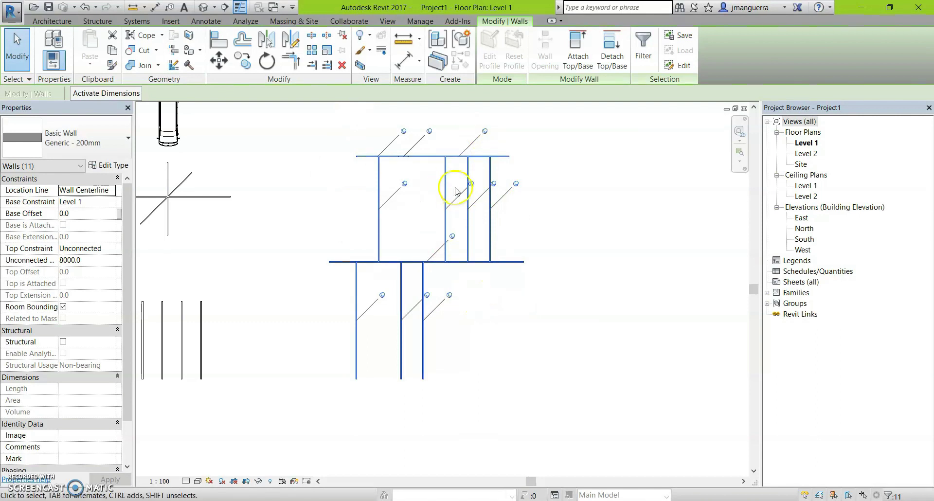
{"action": "left_click", "coordinate": [505, 309]}
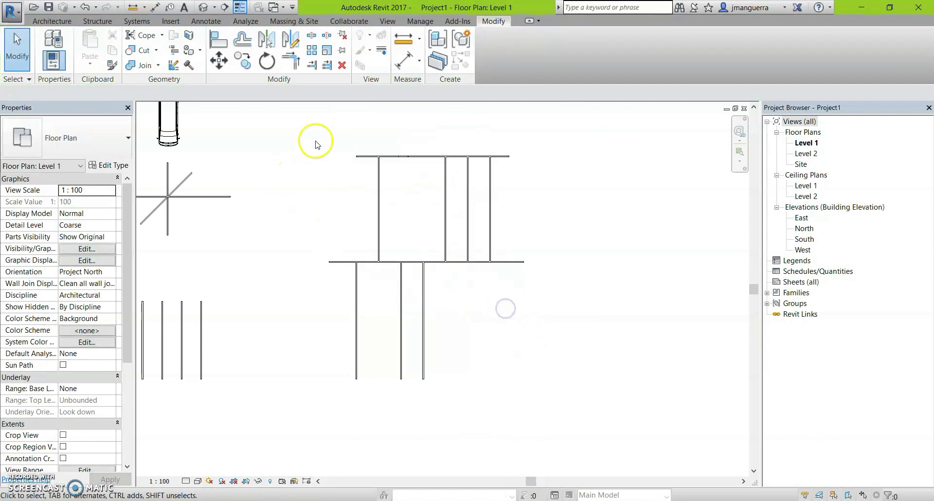
{"action": "left_click_drag", "start_coordinate": [306, 137], "coordinate": [583, 423]}
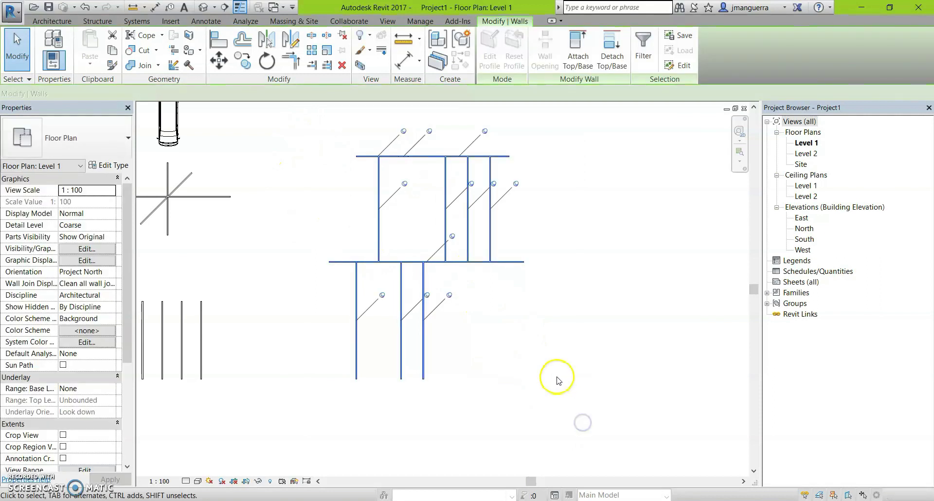
Step: Attempt to move the pinned walls with MV and cancel the pinned-element error
{"action": "key", "text": "m"}
{"action": "key", "text": "v"}
{"action": "left_click", "coordinate": [519, 335]}
{"action": "left_click", "coordinate": [736, 281]}
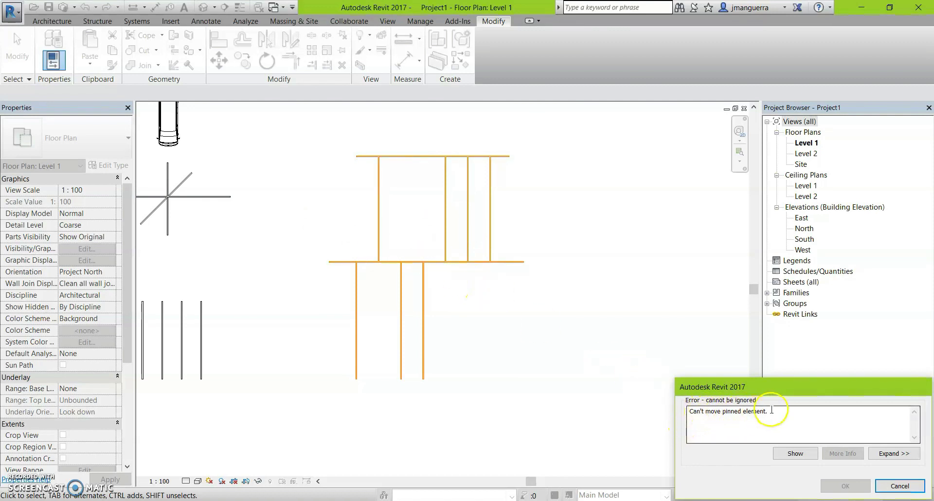
{"action": "left_click", "coordinate": [900, 486]}
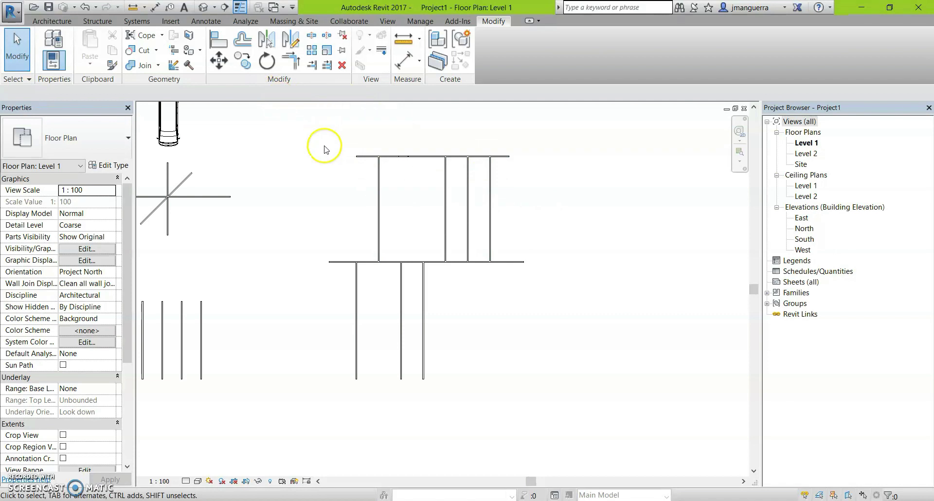
Step: Pan and zoom the plan to bring the interior wall group to the centre
{"action": "middle_click_drag", "start_coordinate": [350, 151], "coordinate": [360, 183]}
{"action": "scroll", "coordinate": [334, 246], "scroll_direction": "down", "scroll_amount": 2}
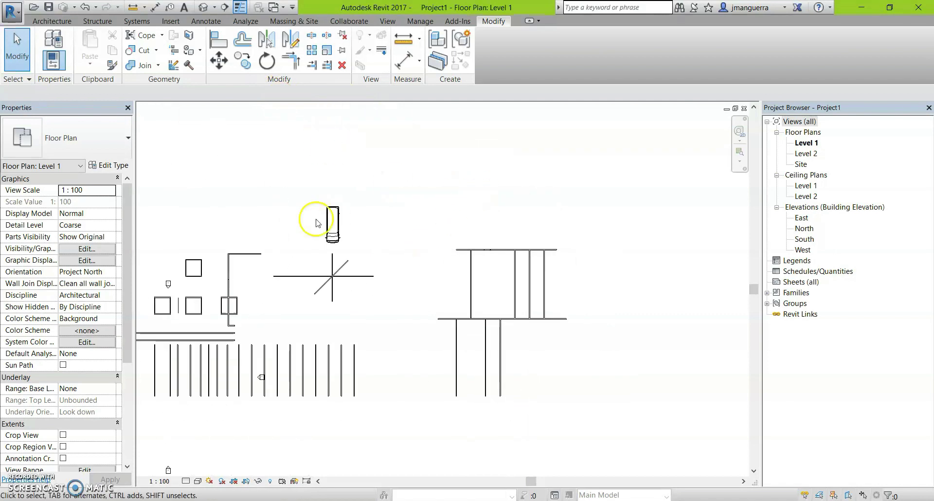
{"action": "middle_click_drag", "start_coordinate": [316, 223], "coordinate": [353, 229]}
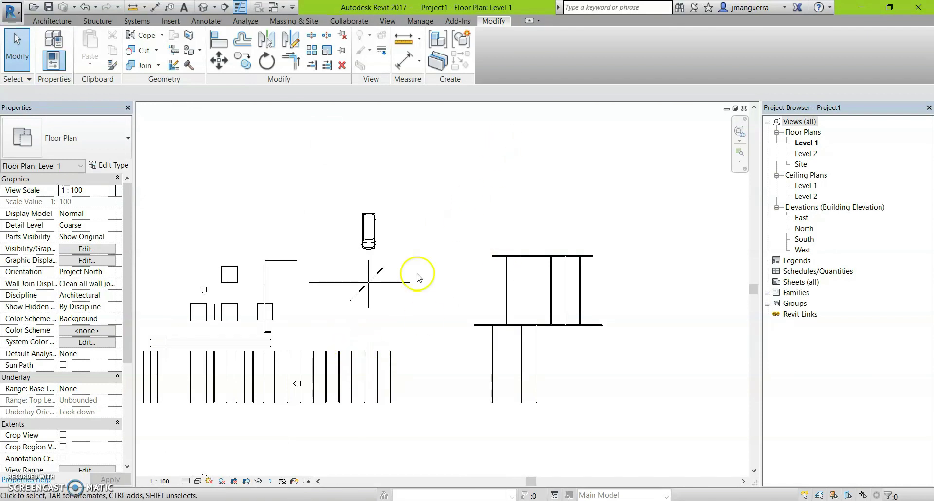
{"action": "middle_click_drag", "start_coordinate": [469, 288], "coordinate": [418, 279]}
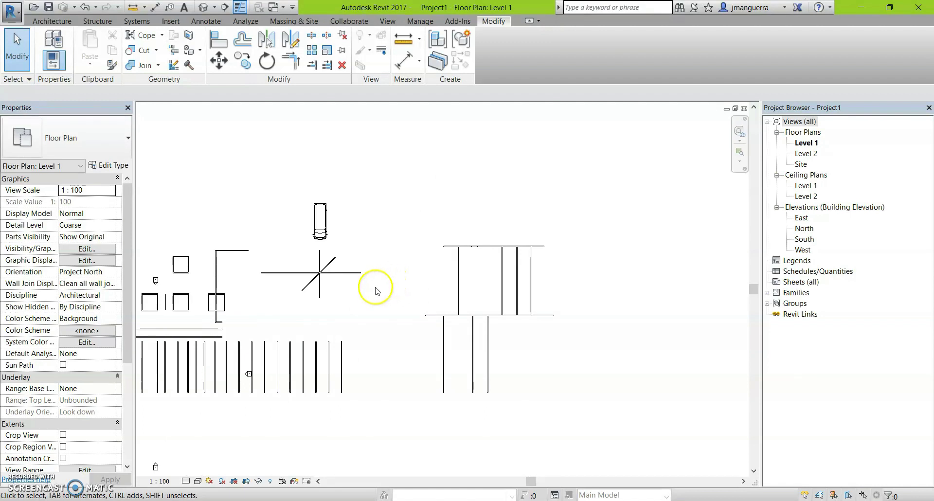
{"action": "scroll", "coordinate": [470, 267], "scroll_direction": "up", "scroll_amount": 2}
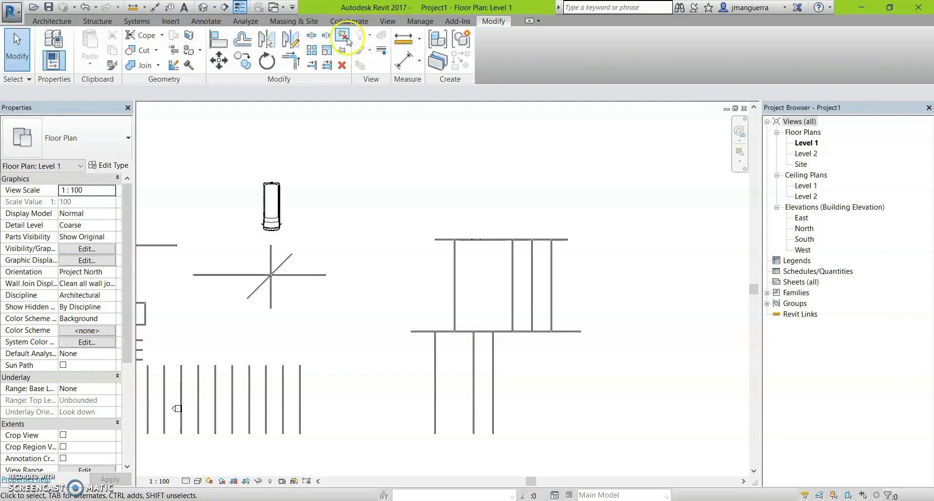
{"action": "middle_click_drag", "start_coordinate": [411, 253], "coordinate": [349, 219]}
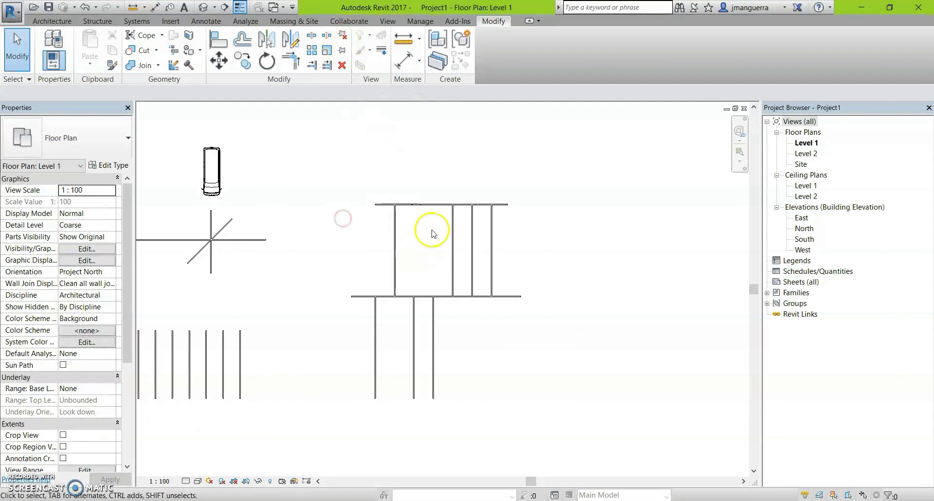
Step: Select the pinned interior wall and unpin it so it can move
{"action": "left_click", "coordinate": [396, 224]}
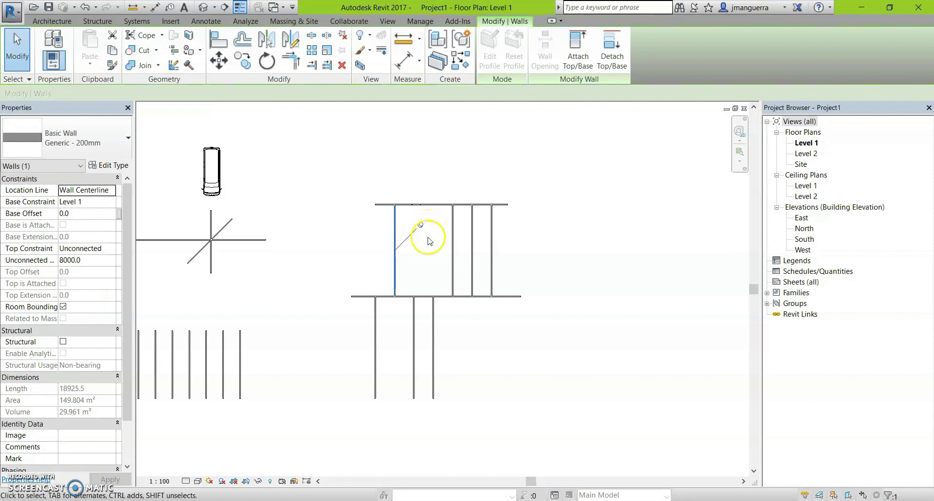
{"action": "scroll", "coordinate": [429, 230], "scroll_direction": "up", "scroll_amount": 3}
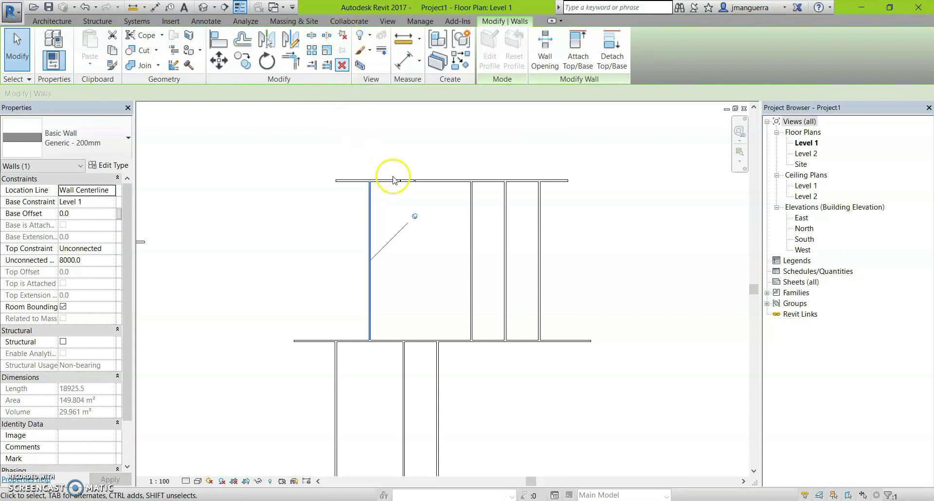
{"action": "left_click", "coordinate": [415, 217]}
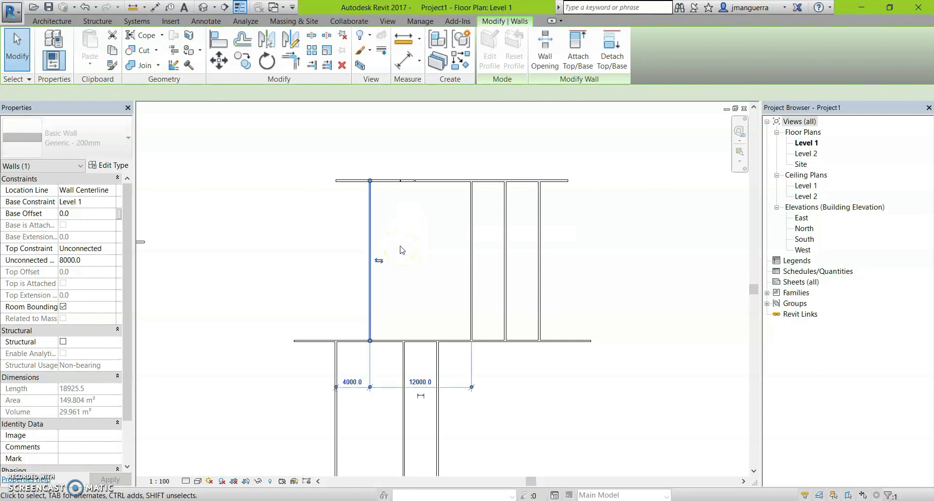
{"action": "left_click", "coordinate": [362, 233]}
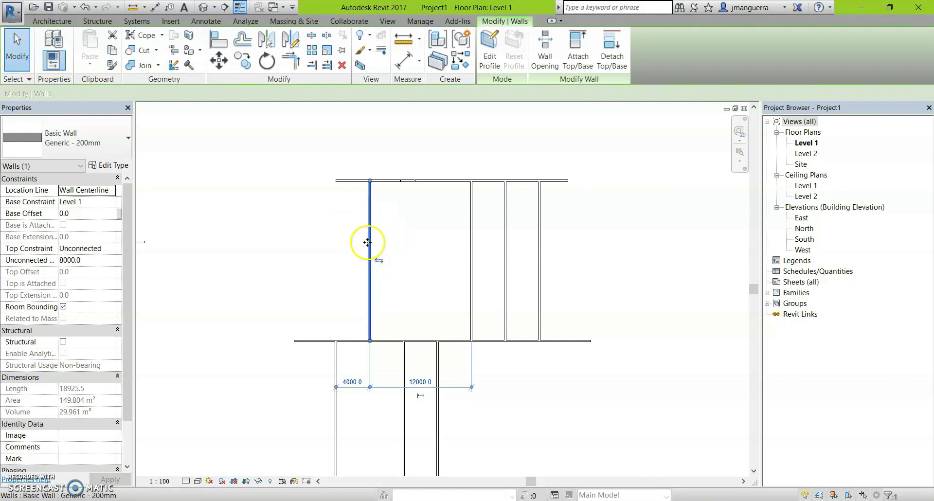
{"action": "left_click", "coordinate": [377, 243]}
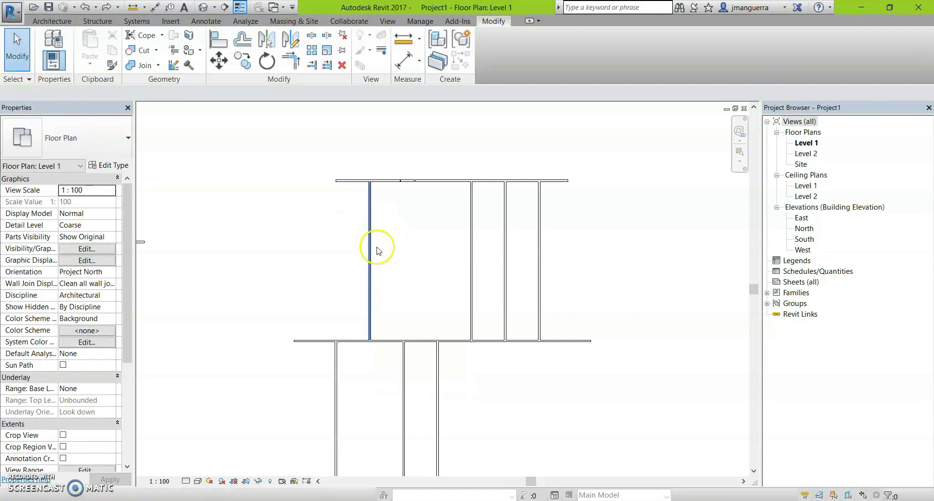
{"action": "left_click", "coordinate": [371, 239]}
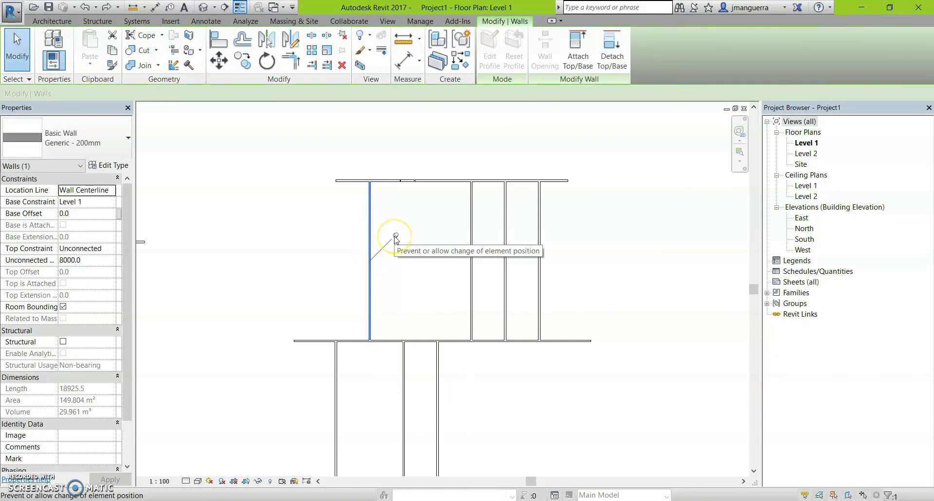
{"action": "left_click", "coordinate": [396, 238]}
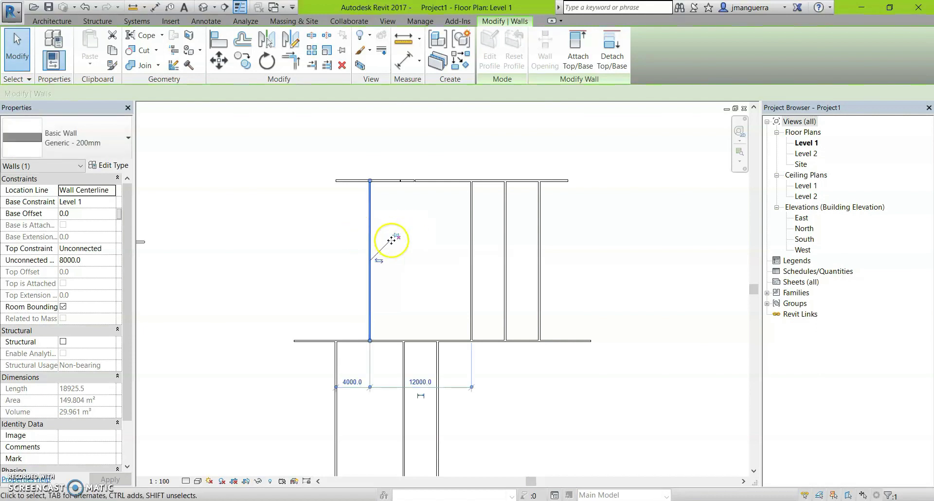
Step: Move the wall so its gaps read 3000 to one neighbour and 13000 to the other
{"action": "mouse_move", "coordinate": [371, 208]}
{"action": "left_mouse_down"}
{"action": "mouse_move", "coordinate": [311, 243]}
{"action": "mouse_move", "coordinate": [360, 234]}
{"action": "left_mouse_up"}
{"action": "left_click", "coordinate": [362, 210]}
{"action": "left_click", "coordinate": [375, 219]}
{"action": "scroll", "coordinate": [384, 217], "scroll_direction": "down", "scroll_amount": 2}
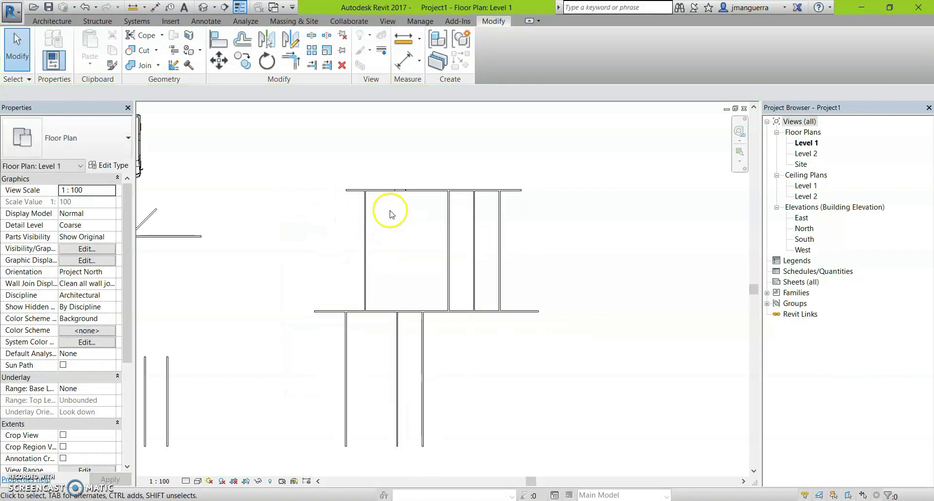
{"action": "scroll", "coordinate": [372, 229], "scroll_direction": "down", "scroll_amount": 1}
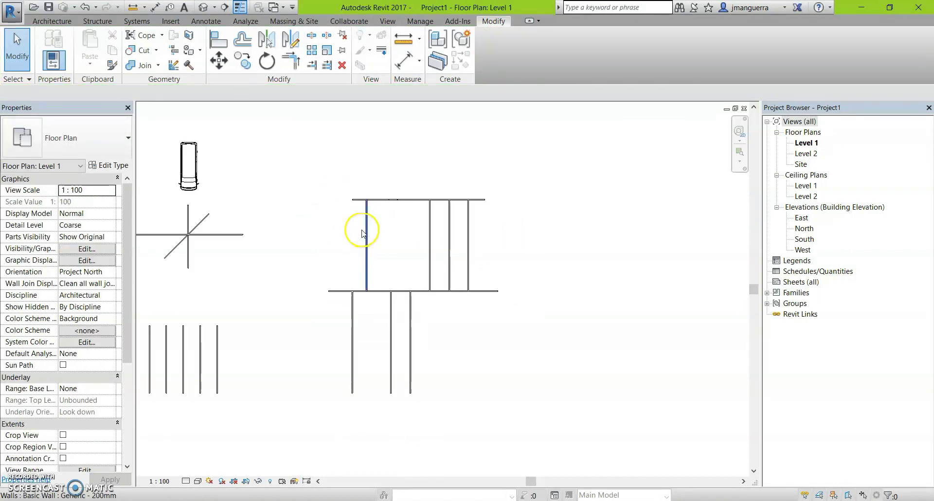
{"action": "scroll", "coordinate": [438, 223], "scroll_direction": "down", "scroll_amount": 2}
{"action": "middle_click_drag", "start_coordinate": [334, 209], "coordinate": [449, 262]}
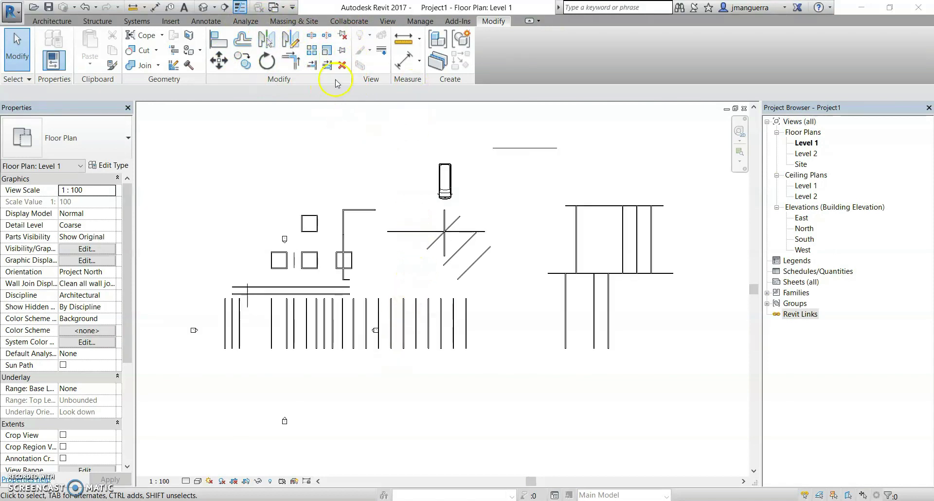
{"action": "left_click", "coordinate": [401, 40]}
{"action": "scroll", "coordinate": [579, 244], "scroll_direction": "up", "scroll_amount": 3}
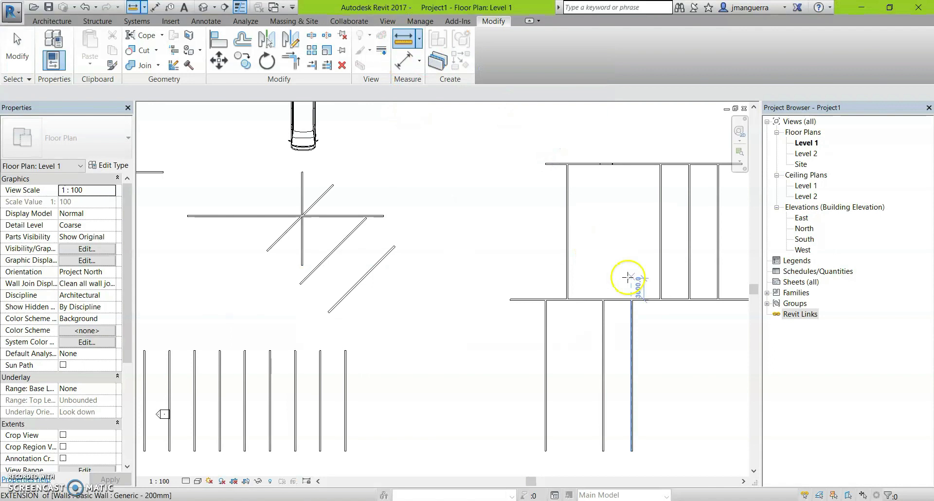
{"action": "scroll", "coordinate": [608, 287], "scroll_direction": "up", "scroll_amount": 2}
{"action": "scroll", "coordinate": [521, 324], "scroll_direction": "down", "scroll_amount": 2}
{"action": "scroll", "coordinate": [535, 325], "scroll_direction": "up", "scroll_amount": 2}
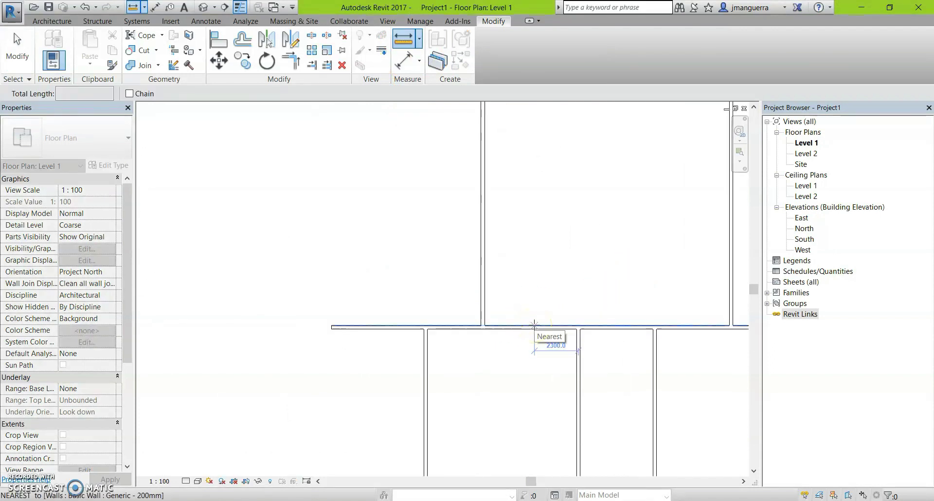
{"action": "scroll", "coordinate": [534, 325], "scroll_direction": "down", "scroll_amount": 2}
{"action": "scroll", "coordinate": [531, 326], "scroll_direction": "up", "scroll_amount": 2}
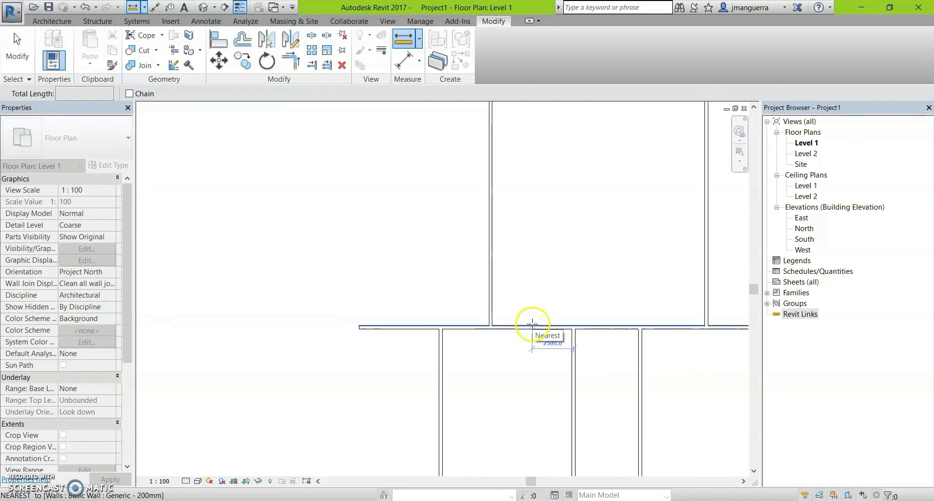
{"action": "scroll", "coordinate": [549, 311], "scroll_direction": "down", "scroll_amount": 2}
{"action": "left_click", "coordinate": [470, 361]}
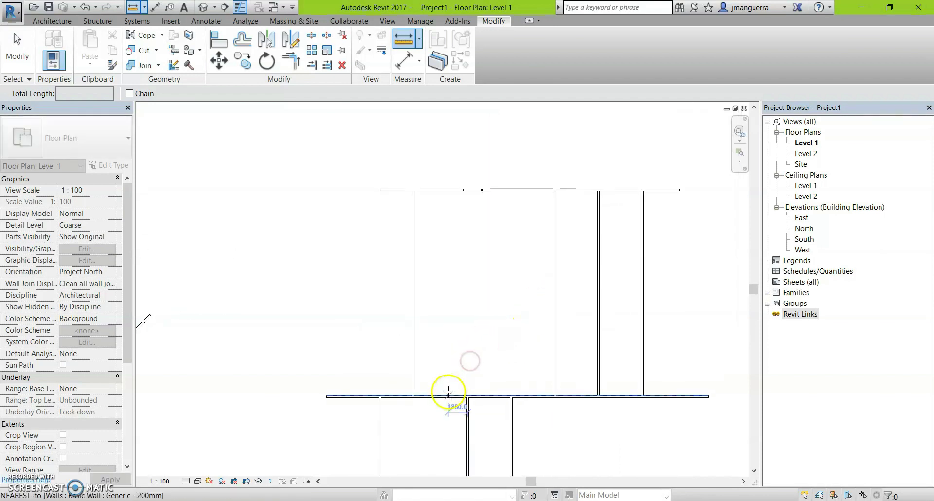
{"action": "left_click_drag", "start_coordinate": [451, 394], "coordinate": [453, 197]}
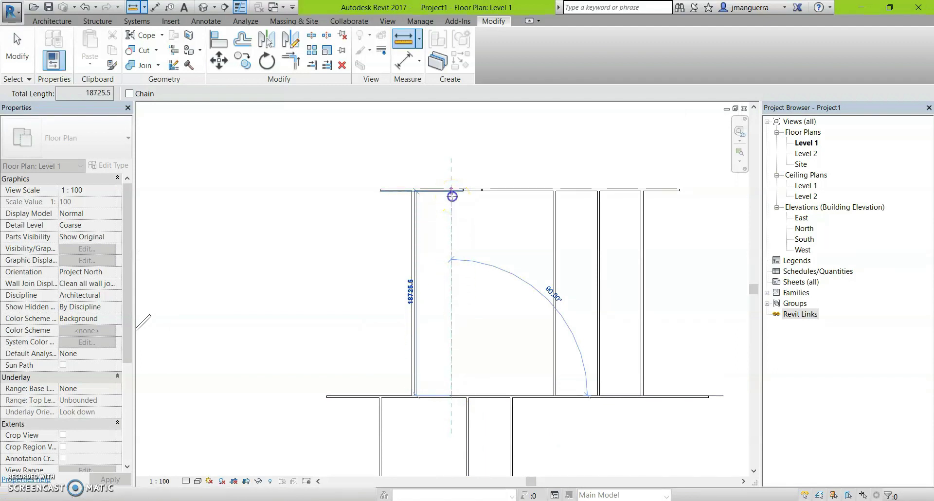
{"action": "left_click", "coordinate": [452, 194]}
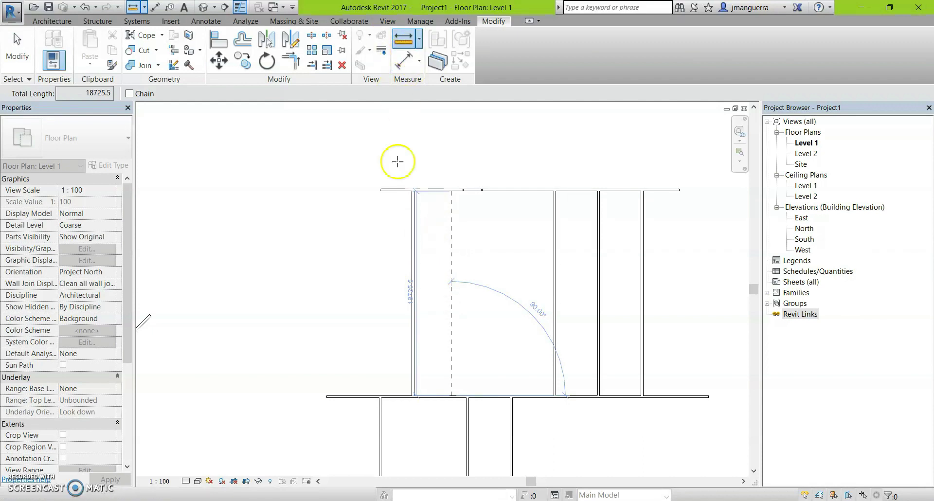
{"action": "scroll", "coordinate": [449, 301], "scroll_direction": "up", "scroll_amount": 2}
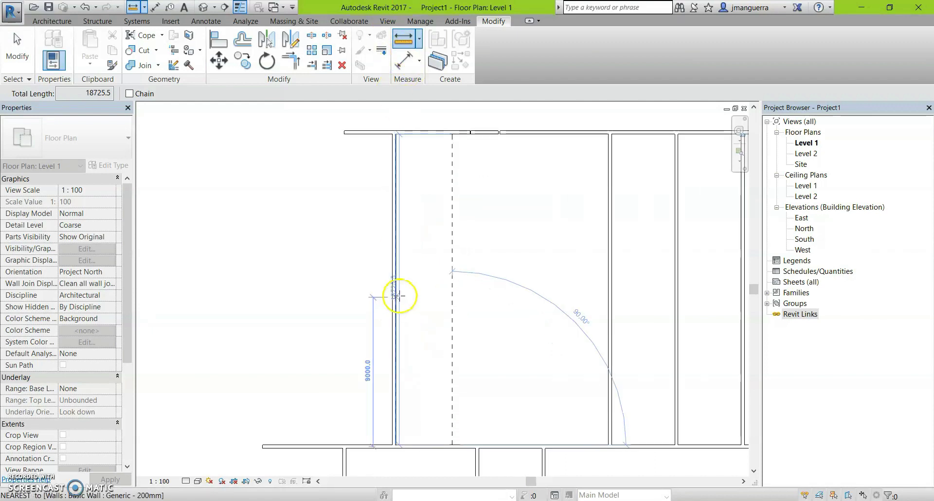
{"action": "scroll", "coordinate": [400, 292], "scroll_direction": "up", "scroll_amount": 2}
{"action": "scroll", "coordinate": [402, 290], "scroll_direction": "up", "scroll_amount": 2}
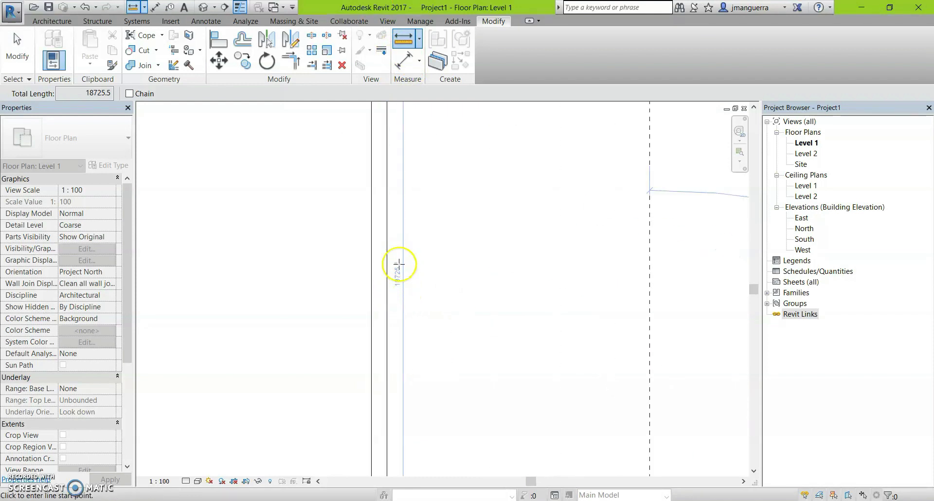
{"action": "scroll", "coordinate": [467, 286], "scroll_direction": "down", "scroll_amount": 2}
{"action": "scroll", "coordinate": [458, 261], "scroll_direction": "down", "scroll_amount": 2}
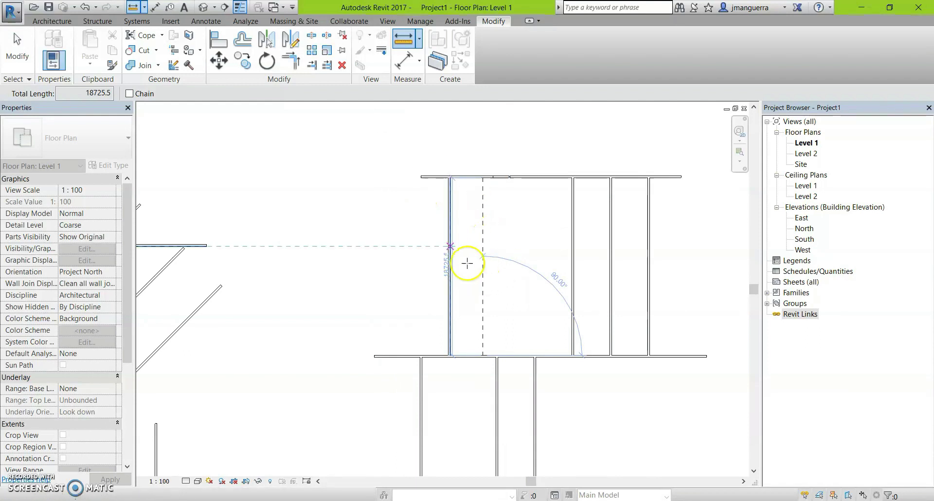
{"action": "scroll", "coordinate": [465, 234], "scroll_direction": "up", "scroll_amount": 1}
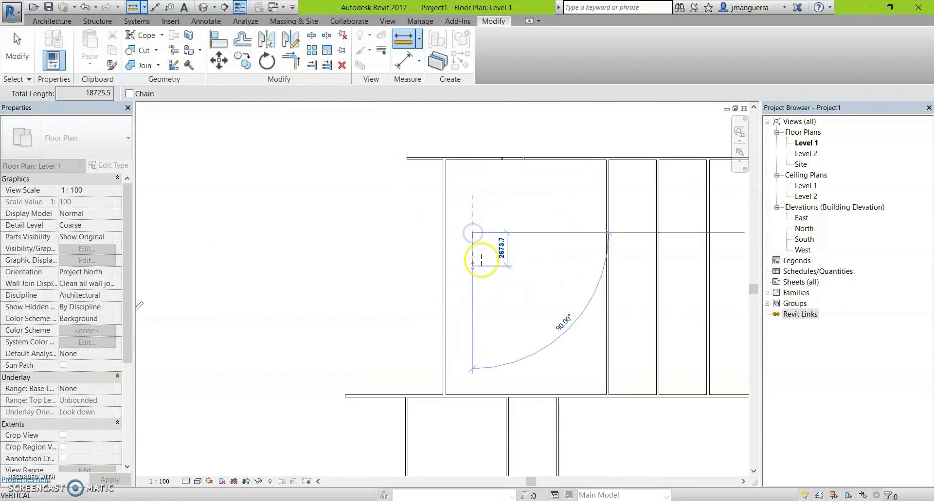
{"action": "key", "text": "Escape"}
{"action": "key", "text": "Escape"}
{"action": "scroll", "coordinate": [436, 218], "scroll_direction": "down", "scroll_amount": 2}
{"action": "scroll", "coordinate": [436, 218], "scroll_direction": "down", "scroll_amount": 1}
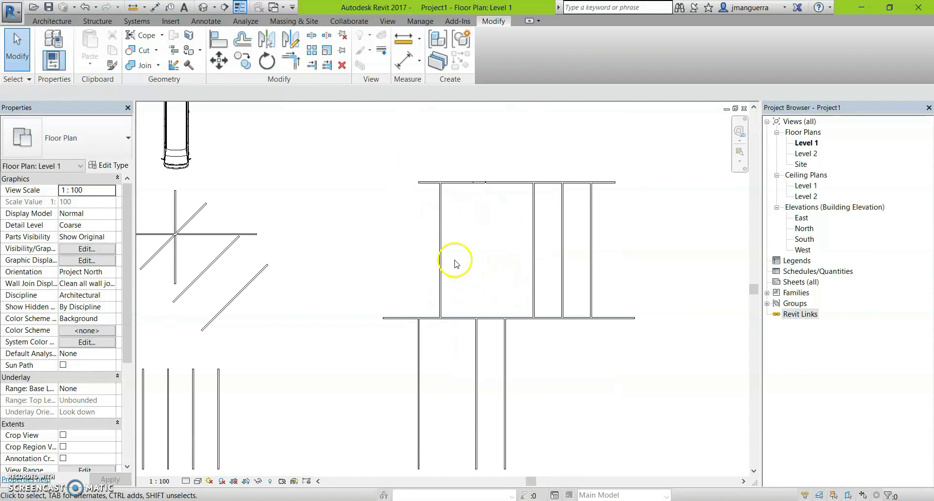
Step: Pan and zoom the plan to show the whole wall layout
{"action": "middle_click_drag", "start_coordinate": [479, 238], "coordinate": [498, 320]}
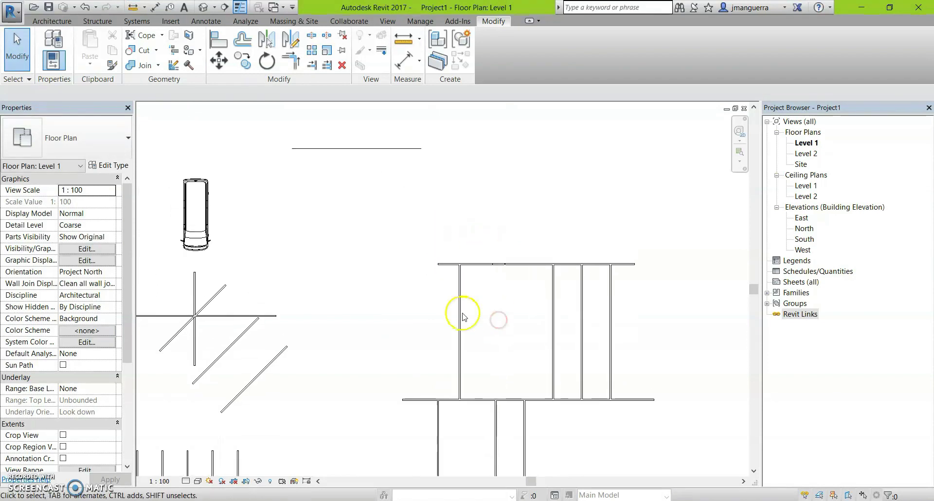
{"action": "scroll", "coordinate": [399, 311], "scroll_direction": "down", "scroll_amount": 2}
{"action": "middle_click_drag", "start_coordinate": [382, 298], "coordinate": [570, 259]}
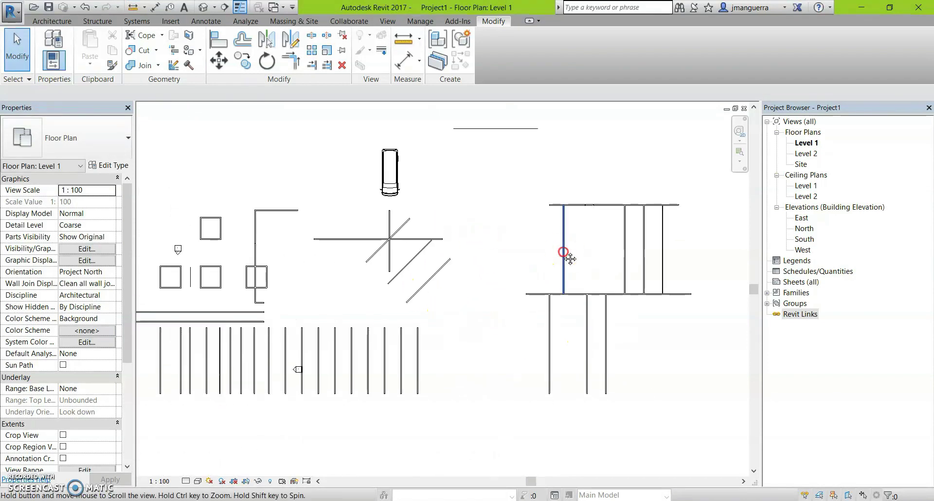
{"action": "scroll", "coordinate": [486, 244], "scroll_direction": "down", "scroll_amount": 2}
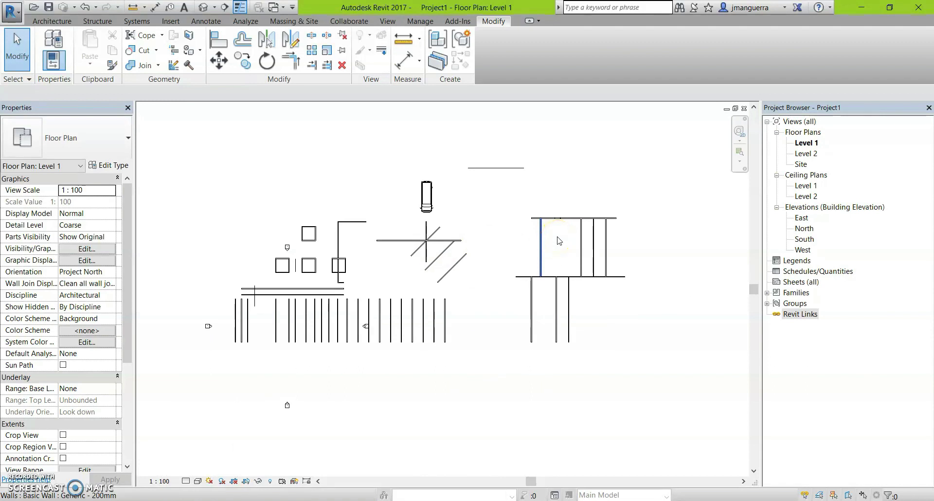
{"action": "scroll", "coordinate": [559, 241], "scroll_direction": "up", "scroll_amount": 3}
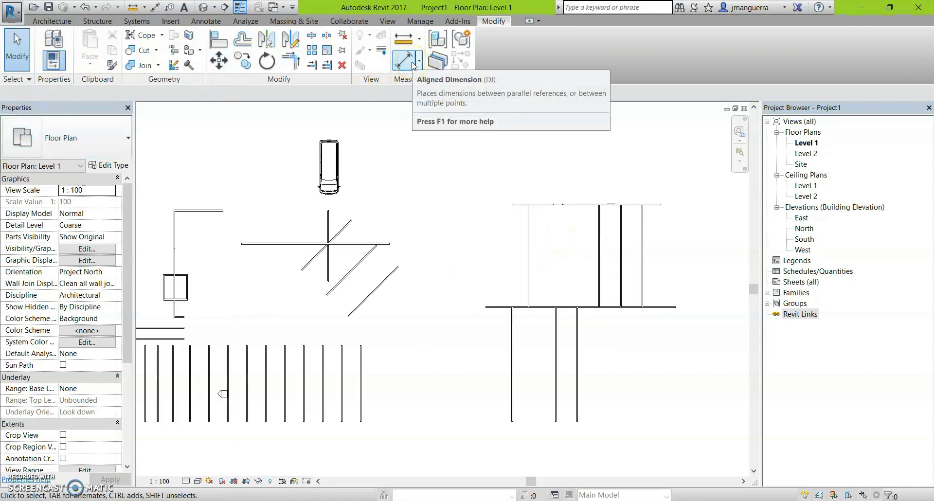
{"action": "mouse_move", "coordinate": [403, 61]}
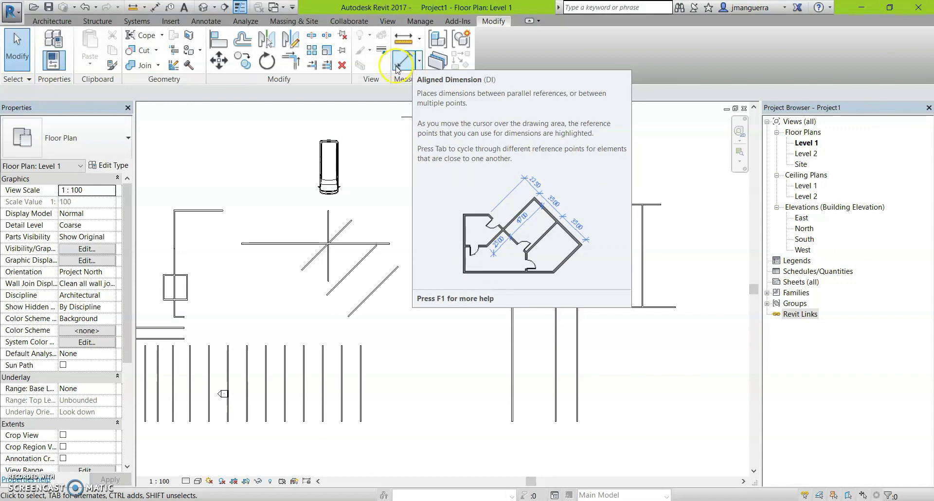
{"action": "middle_click_drag", "start_coordinate": [436, 246], "coordinate": [364, 262]}
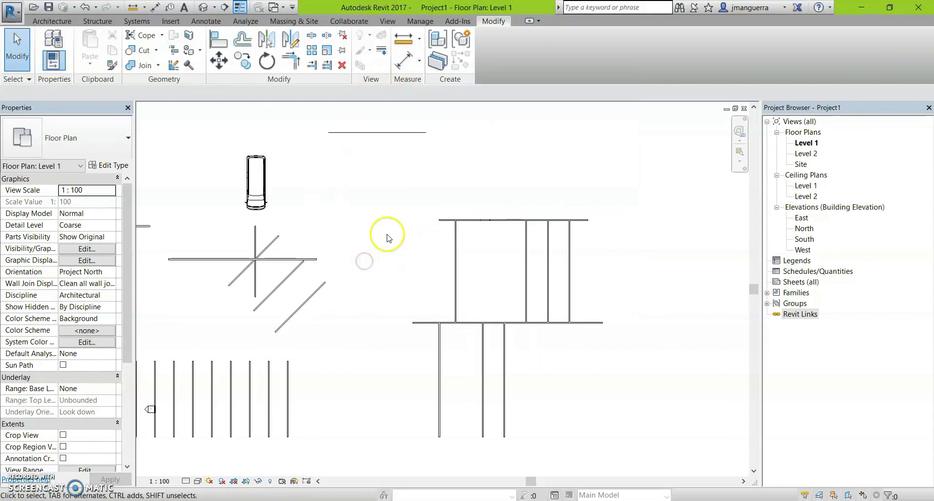
Step: Preview a 13000 aligned dimension between two walls with DI, then discard it
{"action": "key", "text": "d"}
{"action": "key", "text": "i"}
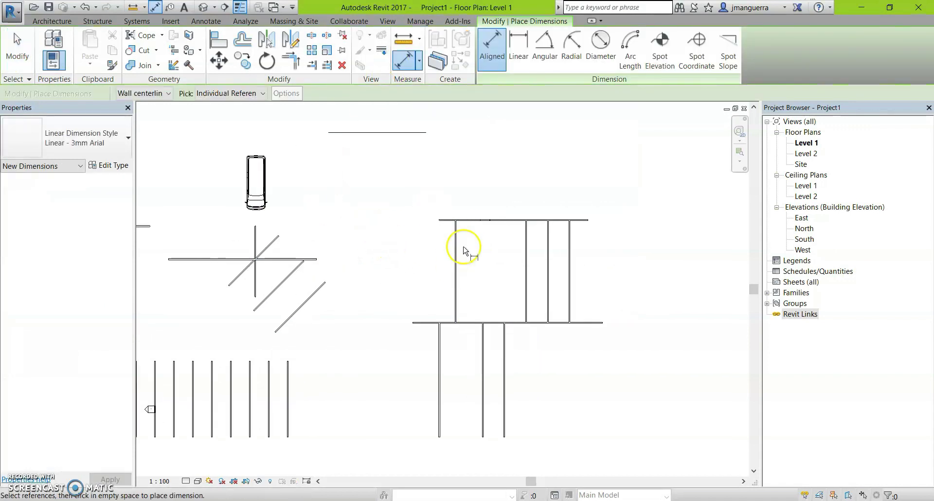
{"action": "scroll", "coordinate": [513, 253], "scroll_direction": "up", "scroll_amount": 2}
{"action": "middle_click_drag", "start_coordinate": [512, 253], "coordinate": [349, 255]}
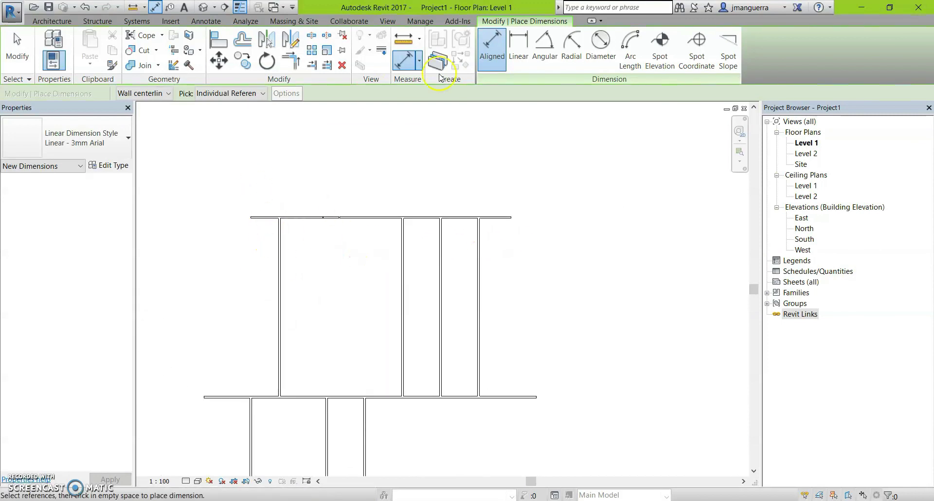
{"action": "left_click", "coordinate": [279, 241]}
{"action": "left_click", "coordinate": [402, 245]}
{"action": "scroll", "coordinate": [312, 166], "scroll_direction": "up", "scroll_amount": 2}
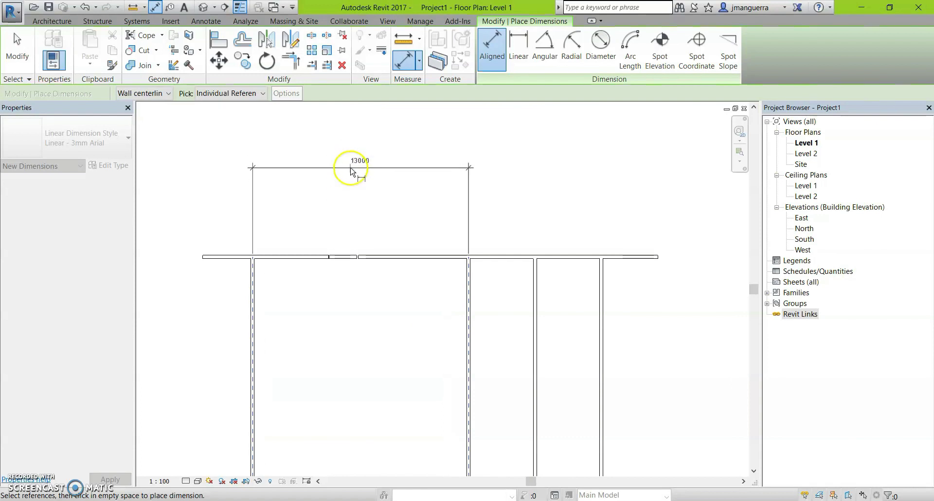
{"action": "scroll", "coordinate": [473, 283], "scroll_direction": "up", "scroll_amount": 1}
{"action": "scroll", "coordinate": [476, 272], "scroll_direction": "down", "scroll_amount": 1}
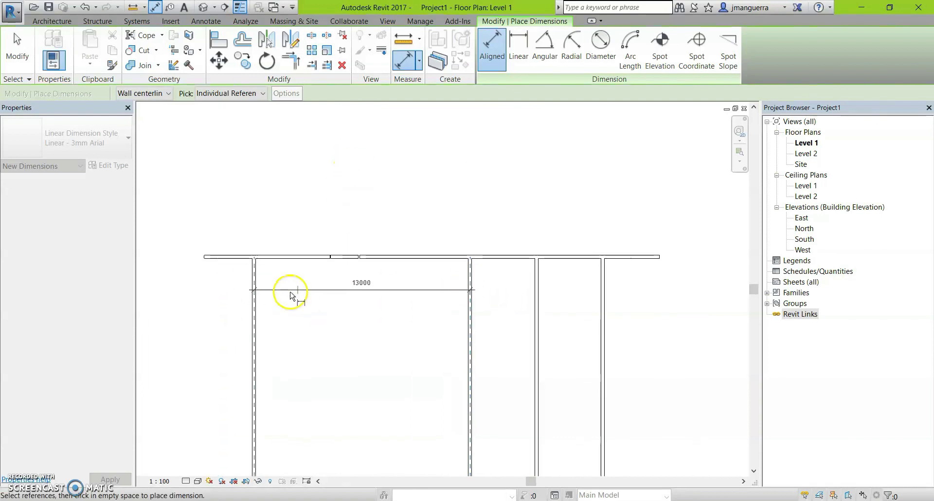
{"action": "key", "text": "Escape"}
{"action": "key", "text": "Escape"}
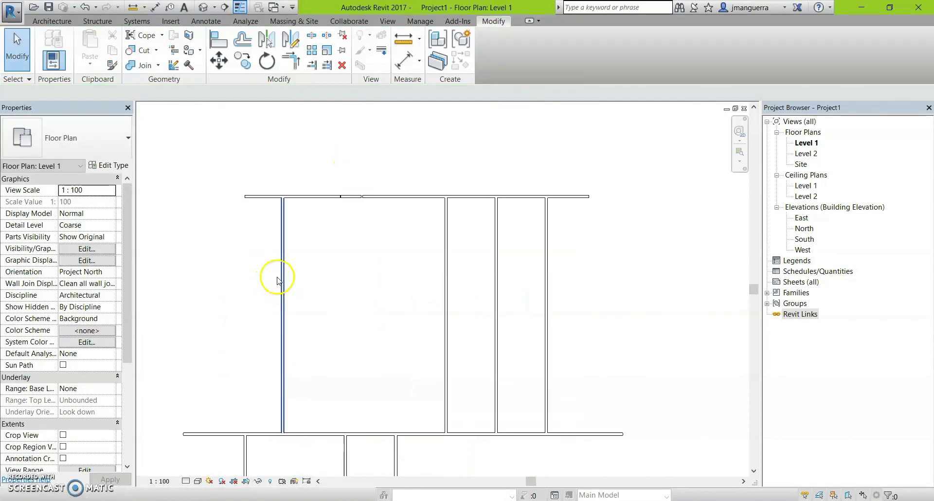
{"action": "scroll", "coordinate": [300, 236], "scroll_direction": "up", "scroll_amount": 1}
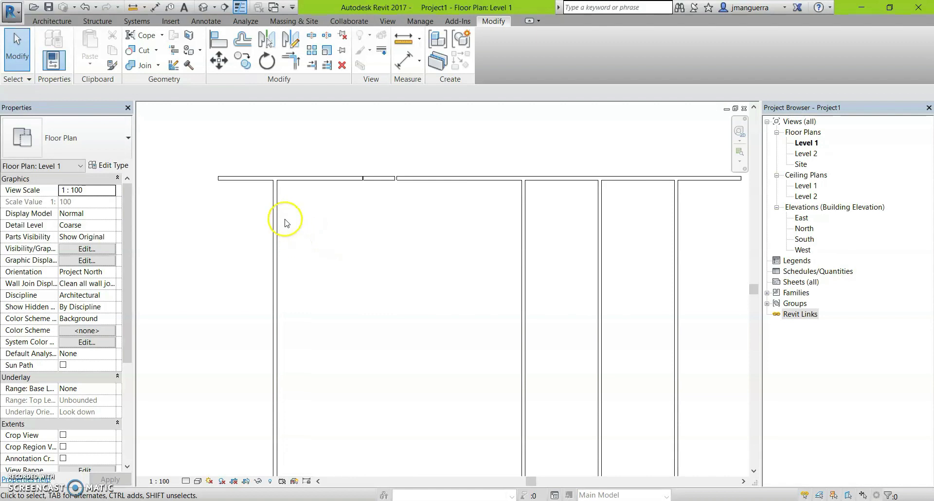
Step: Preview a 13200 aligned dimension between the left and right walls, then cancel it
{"action": "key", "text": "i"}
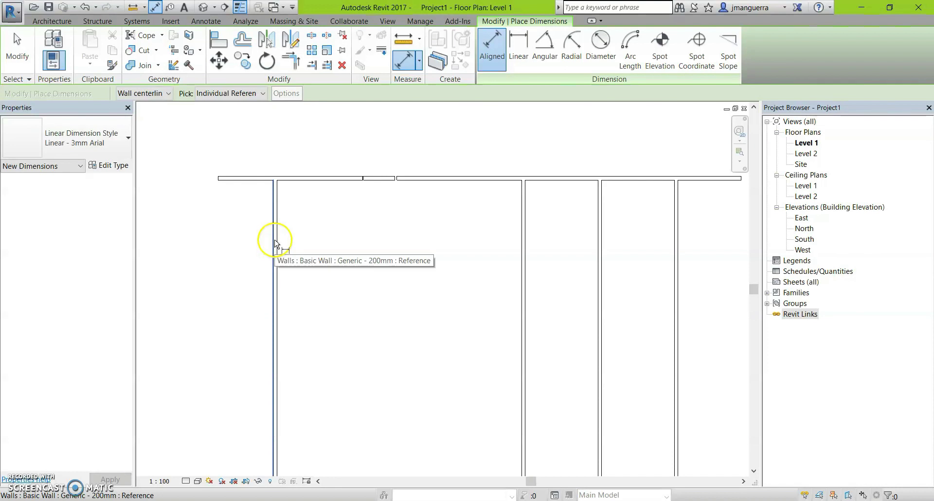
{"action": "left_click", "coordinate": [272, 227]}
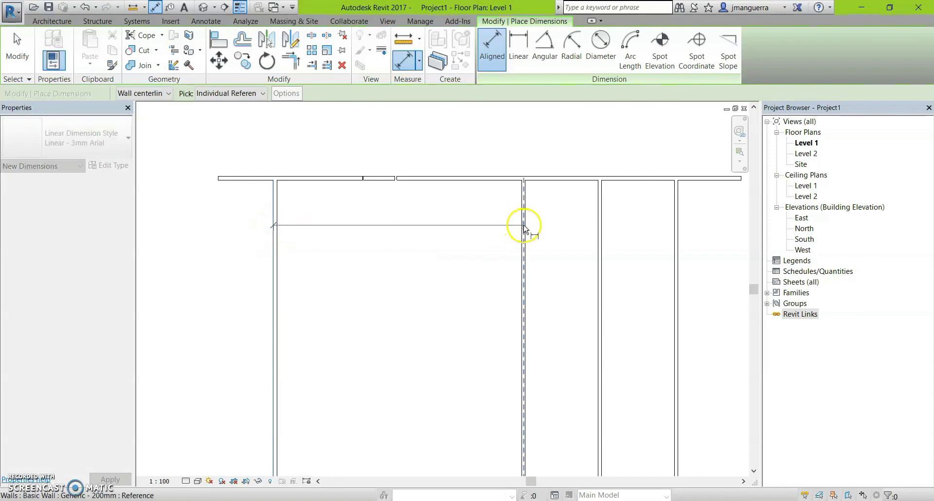
{"action": "left_click", "coordinate": [524, 230]}
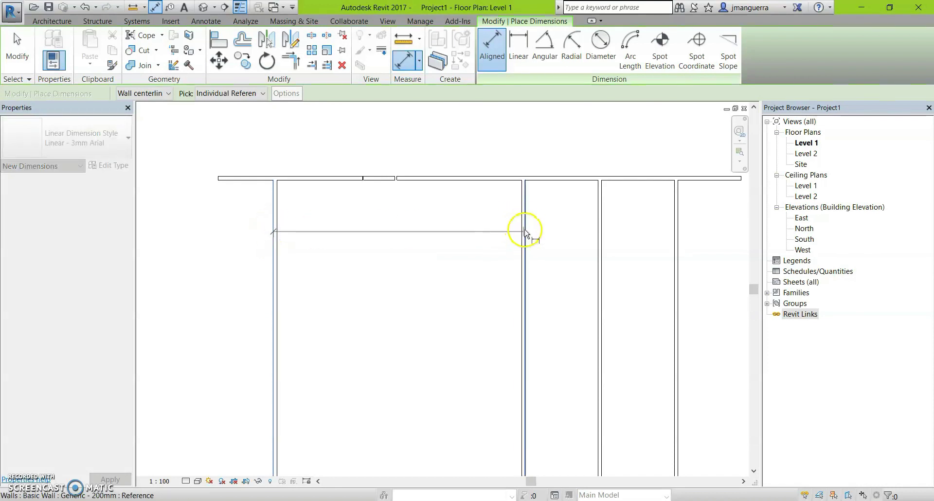
{"action": "scroll", "coordinate": [417, 175], "scroll_direction": "down", "scroll_amount": 1}
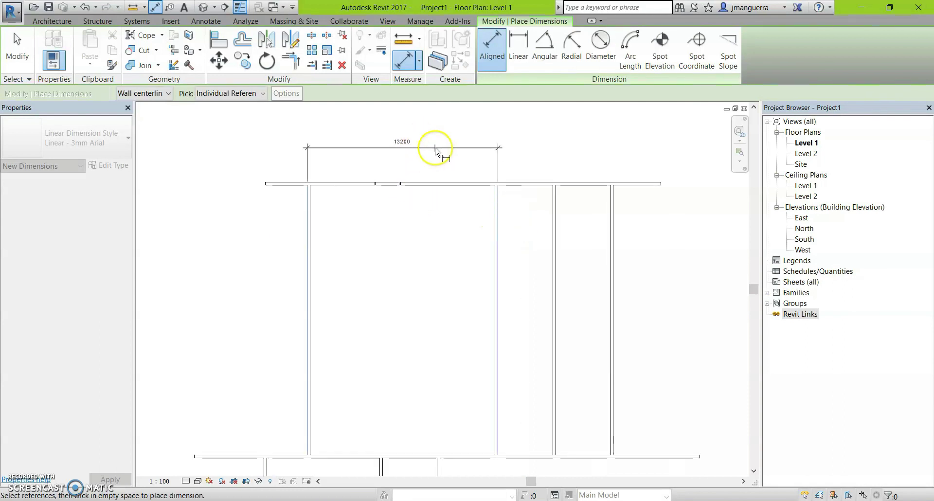
{"action": "scroll", "coordinate": [430, 150], "scroll_direction": "up", "scroll_amount": 2}
{"action": "middle_click_drag", "start_coordinate": [439, 152], "coordinate": [437, 181]}
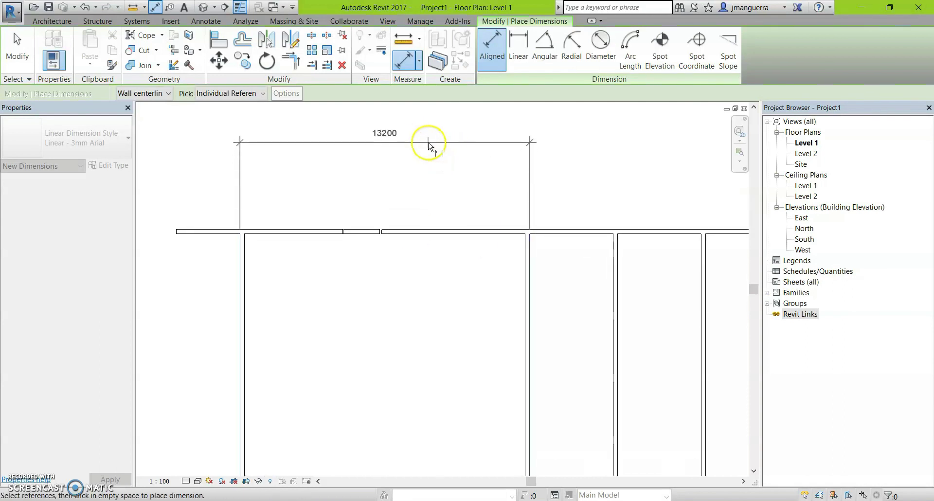
{"action": "key", "text": "Escape"}
{"action": "scroll", "coordinate": [423, 160], "scroll_direction": "down", "scroll_amount": 1}
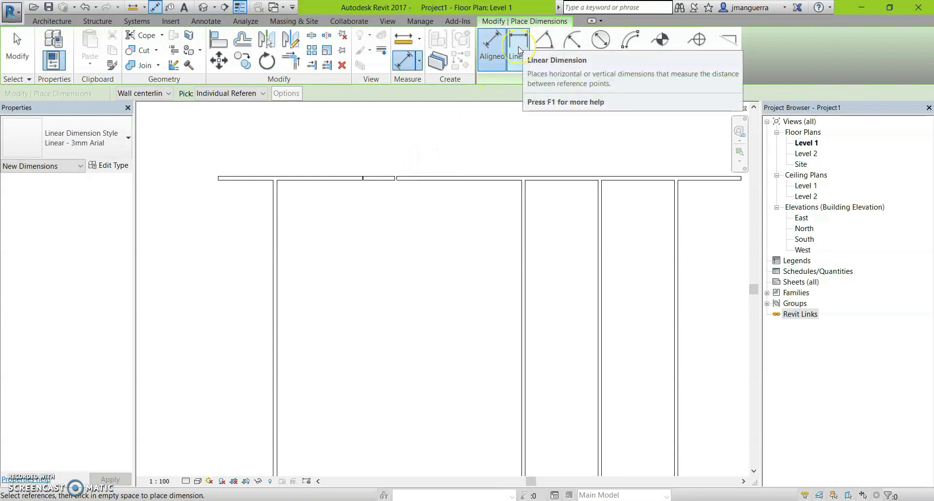
Step: Start a linear dimension at the top-left wall corner, zooming in to inspect it
{"action": "left_click", "coordinate": [519, 43]}
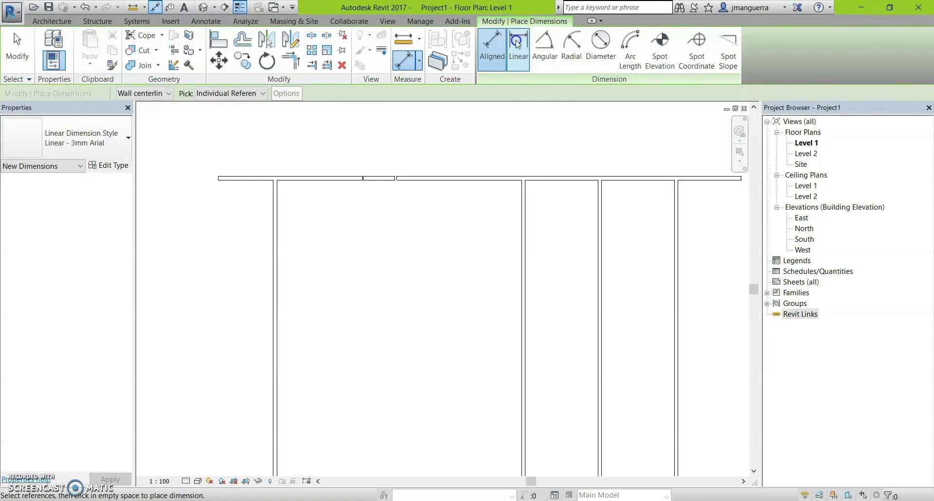
{"action": "scroll", "coordinate": [216, 183], "scroll_direction": "up", "scroll_amount": 2}
{"action": "scroll", "coordinate": [215, 182], "scroll_direction": "up", "scroll_amount": 2}
{"action": "scroll", "coordinate": [223, 179], "scroll_direction": "up", "scroll_amount": 1}
{"action": "scroll", "coordinate": [226, 177], "scroll_direction": "up", "scroll_amount": 2}
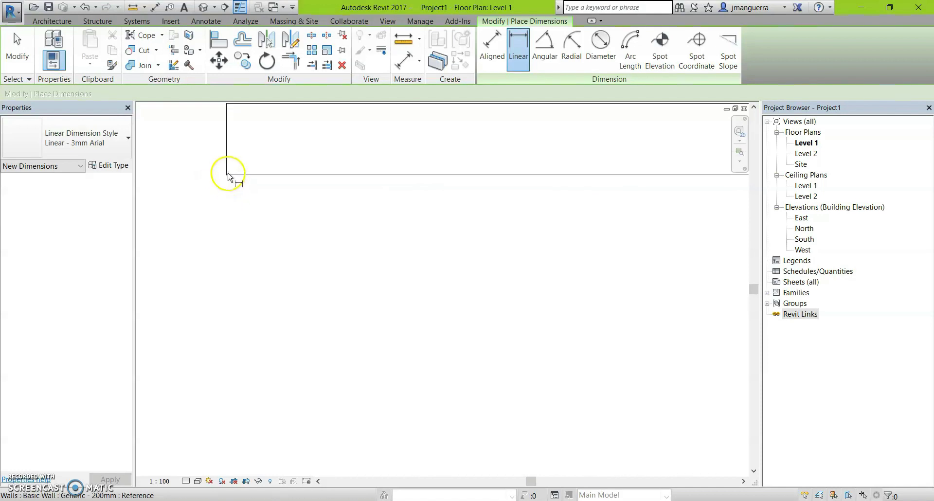
{"action": "left_click", "coordinate": [228, 176]}
{"action": "scroll", "coordinate": [233, 179], "scroll_direction": "down", "scroll_amount": 2}
{"action": "scroll", "coordinate": [241, 182], "scroll_direction": "down", "scroll_amount": 1}
{"action": "scroll", "coordinate": [237, 184], "scroll_direction": "up", "scroll_amount": 1}
{"action": "scroll", "coordinate": [238, 183], "scroll_direction": "down", "scroll_amount": 1}
{"action": "scroll", "coordinate": [240, 185], "scroll_direction": "down", "scroll_amount": 2}
{"action": "scroll", "coordinate": [262, 195], "scroll_direction": "down", "scroll_amount": 1}
{"action": "scroll", "coordinate": [268, 187], "scroll_direction": "up", "scroll_amount": 2}
{"action": "scroll", "coordinate": [273, 175], "scroll_direction": "up", "scroll_amount": 1}
{"action": "scroll", "coordinate": [273, 167], "scroll_direction": "up", "scroll_amount": 1}
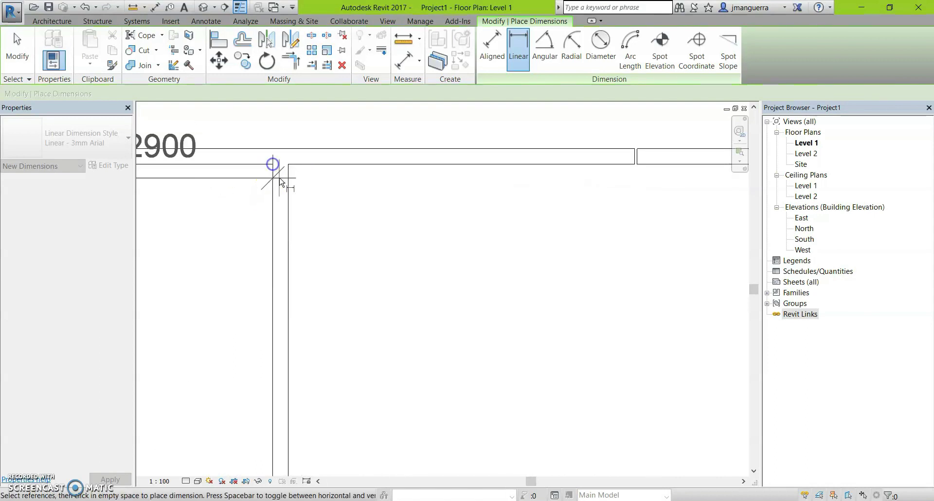
{"action": "scroll", "coordinate": [280, 182], "scroll_direction": "down", "scroll_amount": 2}
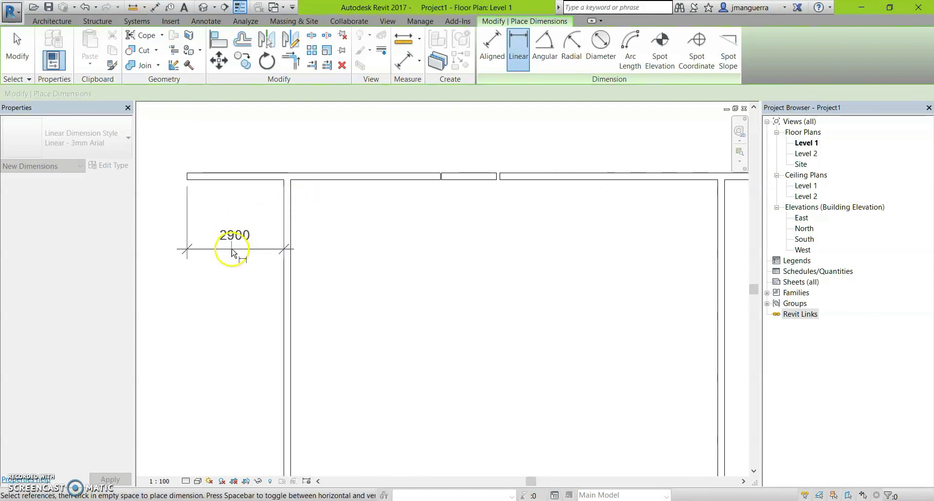
{"action": "scroll", "coordinate": [209, 185], "scroll_direction": "up", "scroll_amount": 5}
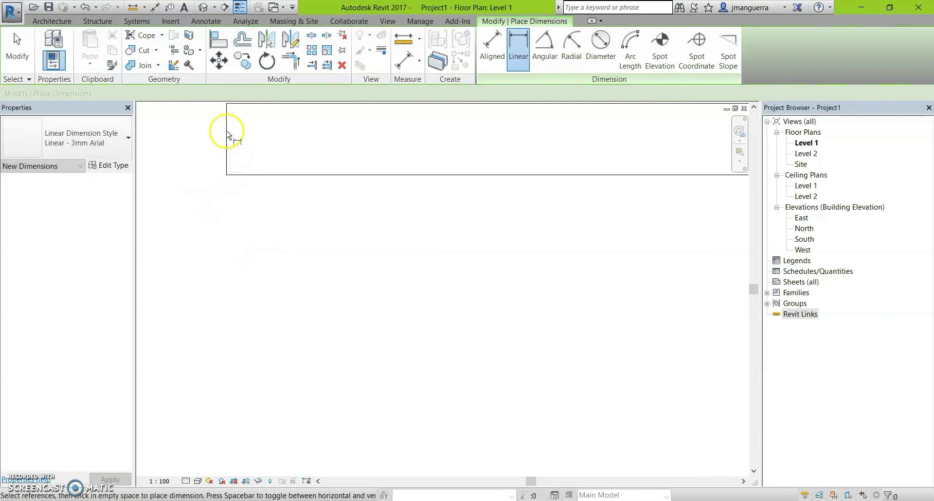
{"action": "scroll", "coordinate": [248, 158], "scroll_direction": "down", "scroll_amount": 2}
{"action": "scroll", "coordinate": [245, 155], "scroll_direction": "up", "scroll_amount": 2}
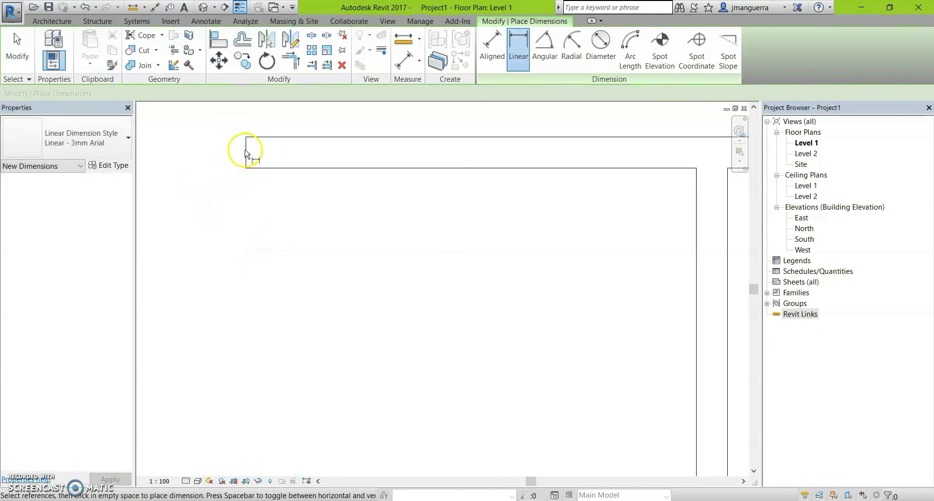
{"action": "scroll", "coordinate": [245, 155], "scroll_direction": "down", "scroll_amount": 2}
{"action": "scroll", "coordinate": [246, 159], "scroll_direction": "up", "scroll_amount": 2}
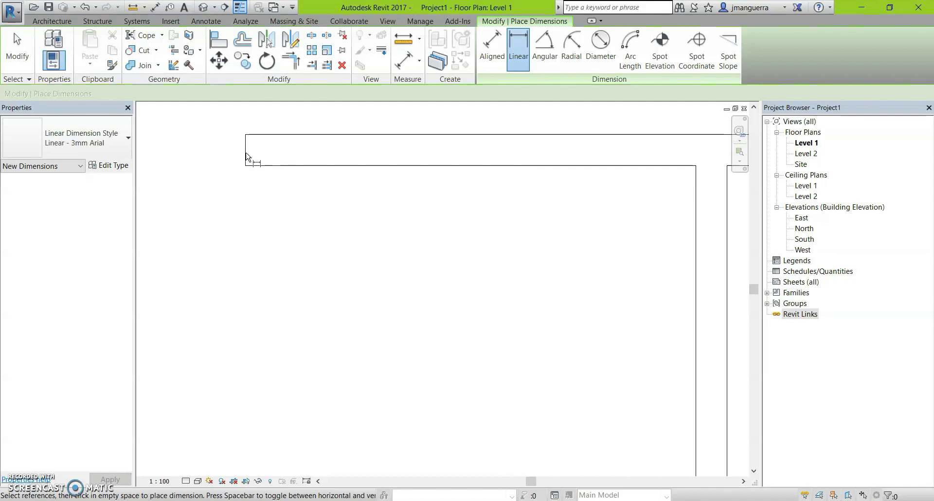
Step: Build a linear dimension string reading 2900 for the room and 200 for the wall
{"action": "left_click", "coordinate": [517, 50]}
{"action": "left_click", "coordinate": [247, 167]}
{"action": "scroll", "coordinate": [246, 167], "scroll_direction": "down", "scroll_amount": 2}
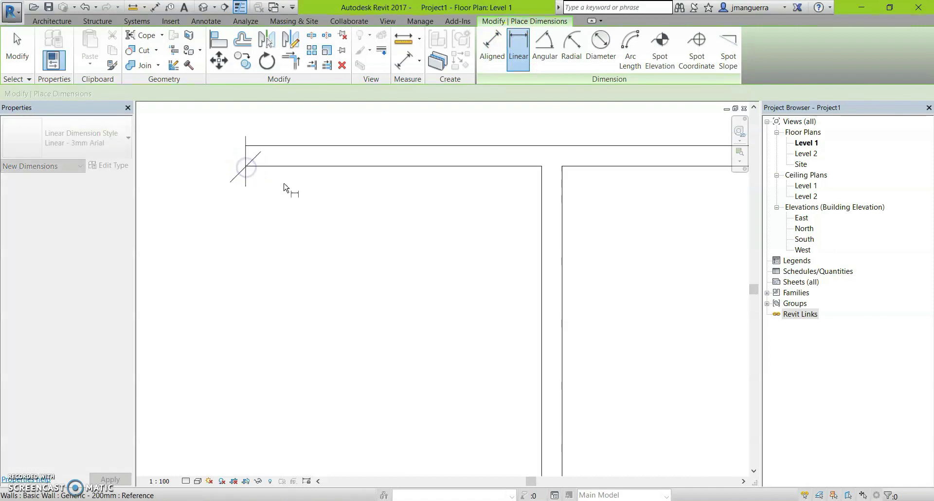
{"action": "left_click", "coordinate": [545, 170]}
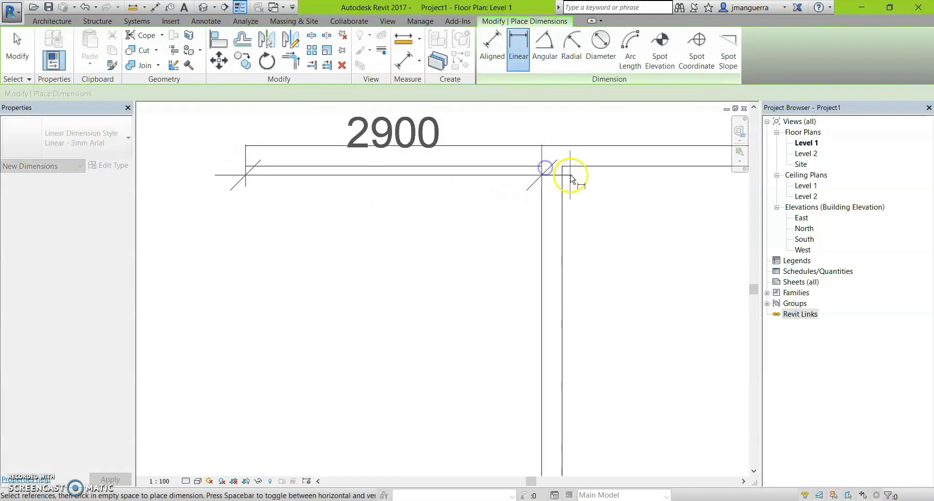
{"action": "left_click", "coordinate": [564, 167]}
{"action": "scroll", "coordinate": [414, 311], "scroll_direction": "down", "scroll_amount": 2}
{"action": "scroll", "coordinate": [371, 275], "scroll_direction": "down", "scroll_amount": 2}
{"action": "scroll", "coordinate": [371, 275], "scroll_direction": "down", "scroll_amount": 1}
{"action": "scroll", "coordinate": [371, 275], "scroll_direction": "up", "scroll_amount": 2}
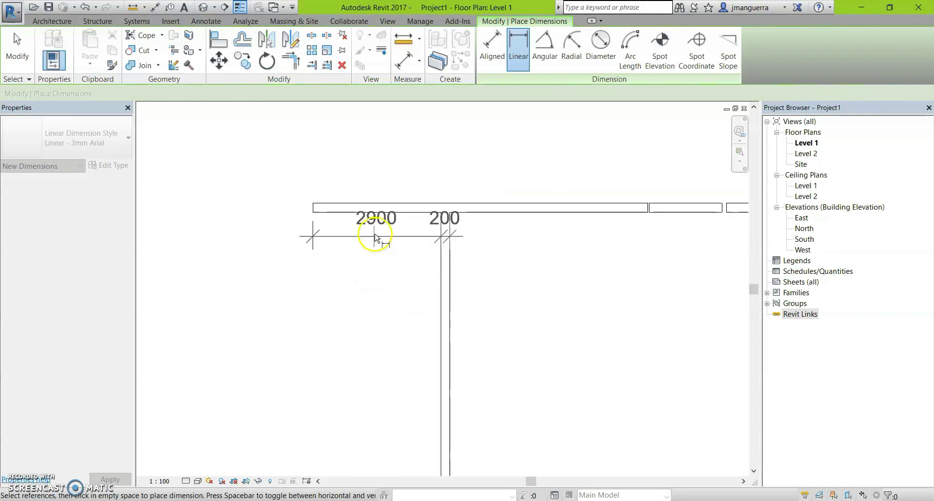
{"action": "scroll", "coordinate": [343, 272], "scroll_direction": "down", "scroll_amount": 2}
{"action": "scroll", "coordinate": [366, 282], "scroll_direction": "down", "scroll_amount": 2}
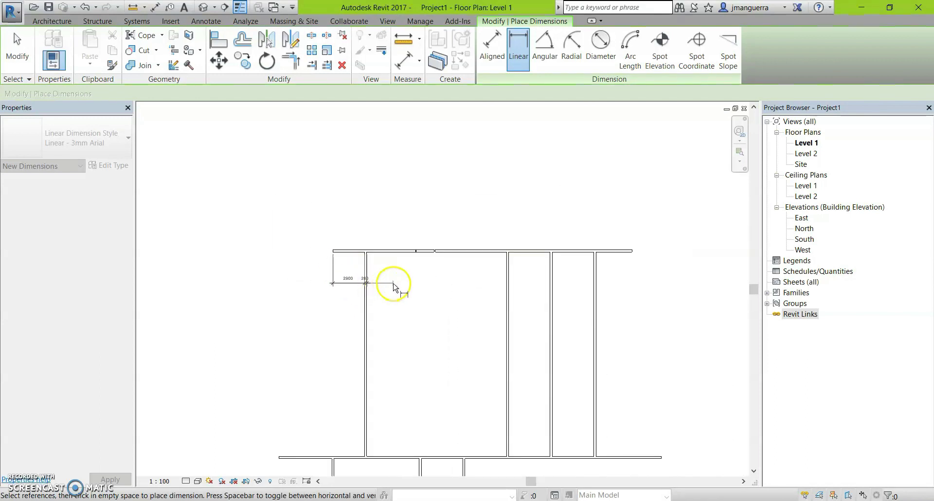
Step: Measure the 45° angle between the diagonal and horizontal walls
{"action": "left_click", "coordinate": [545, 48]}
{"action": "scroll", "coordinate": [509, 267], "scroll_direction": "down", "scroll_amount": 2}
{"action": "scroll", "coordinate": [511, 254], "scroll_direction": "down", "scroll_amount": 2}
{"action": "scroll", "coordinate": [358, 302], "scroll_direction": "down", "scroll_amount": 2}
{"action": "scroll", "coordinate": [355, 252], "scroll_direction": "up", "scroll_amount": 3}
{"action": "scroll", "coordinate": [369, 243], "scroll_direction": "up", "scroll_amount": 1}
{"action": "scroll", "coordinate": [333, 175], "scroll_direction": "up", "scroll_amount": 2}
{"action": "middle_click_drag", "start_coordinate": [333, 175], "coordinate": [317, 345]}
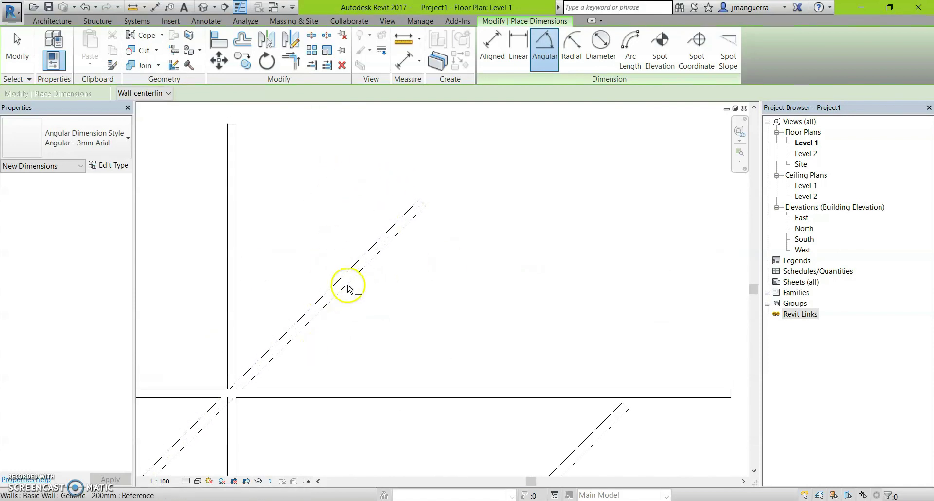
{"action": "left_click", "coordinate": [335, 291]}
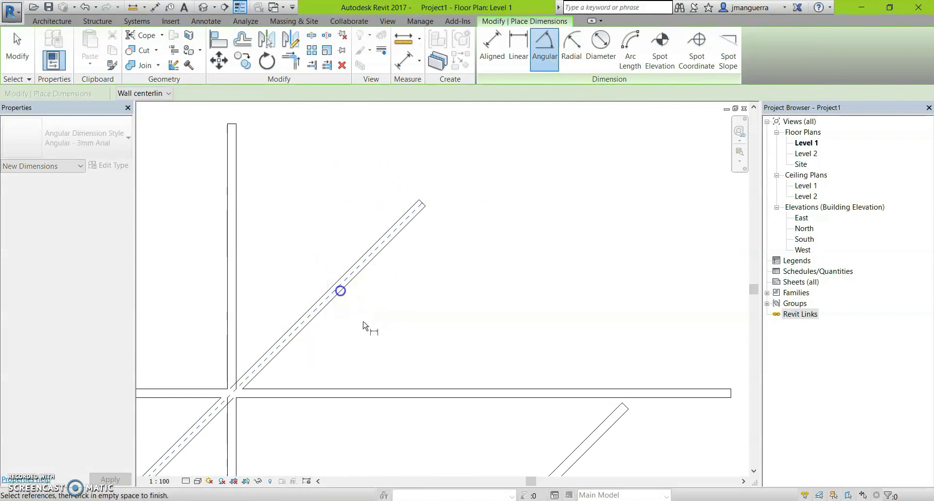
{"action": "left_click", "coordinate": [360, 394]}
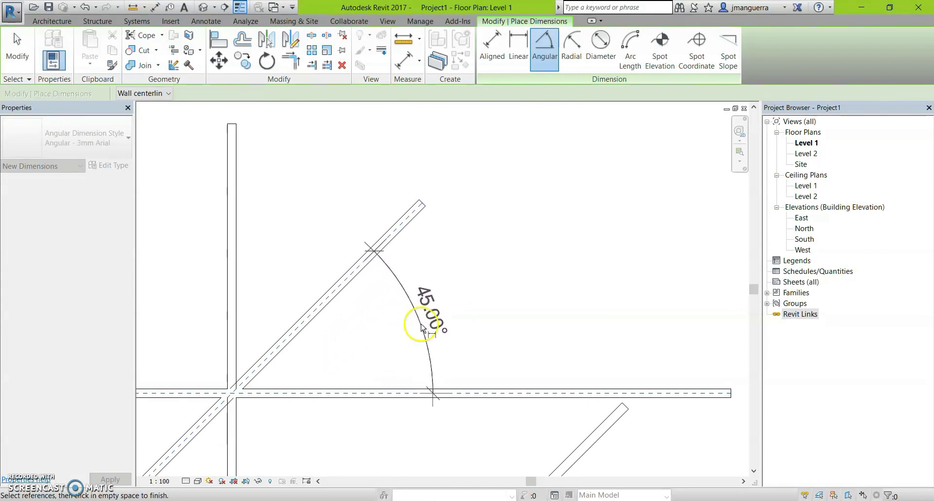
{"action": "left_click", "coordinate": [423, 181]}
Step: Check the 90° angle at the vertical wall, then switch to radial dimensions
{"action": "middle_click_drag", "start_coordinate": [373, 310], "coordinate": [500, 97]}
{"action": "left_click", "coordinate": [356, 227]}
{"action": "key", "text": "Escape"}
{"action": "key", "text": "Escape"}
{"action": "left_click", "coordinate": [426, 178]}
{"action": "scroll", "coordinate": [437, 181], "scroll_direction": "down", "scroll_amount": 2}
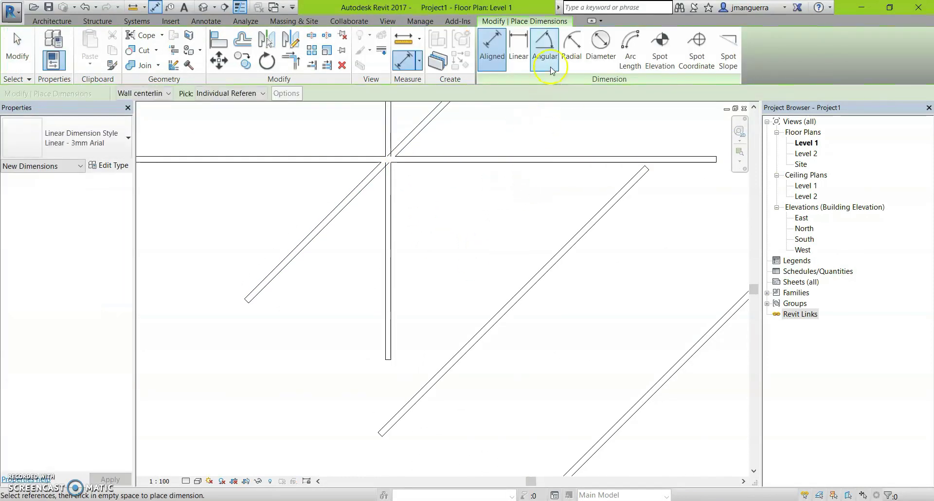
{"action": "left_click", "coordinate": [573, 55]}
{"action": "middle_click_drag", "start_coordinate": [518, 135], "coordinate": [488, 354]}
Step: Pan to the empty area beside the car and exit radial dimensioning
{"action": "left_click", "coordinate": [448, 290]}
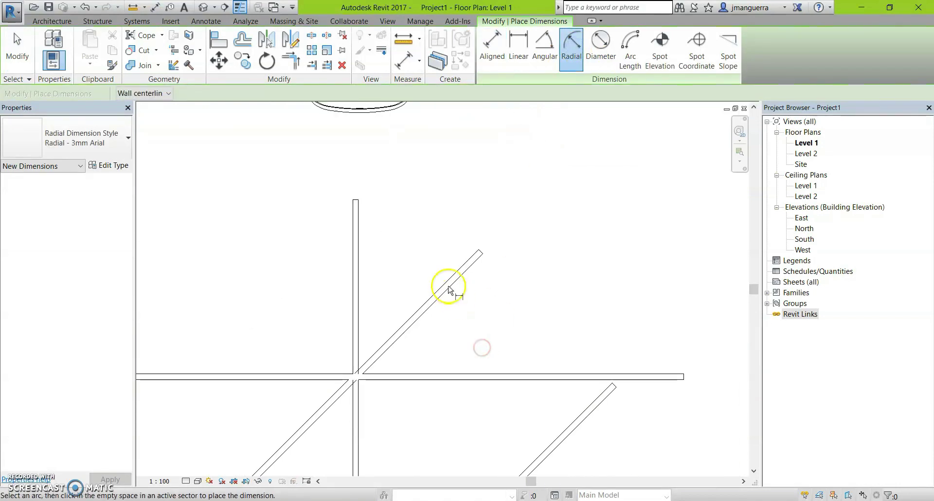
{"action": "scroll", "coordinate": [448, 288], "scroll_direction": "down", "scroll_amount": 3}
{"action": "middle_click_drag", "start_coordinate": [313, 271], "coordinate": [454, 257]}
{"action": "scroll", "coordinate": [454, 256], "scroll_direction": "down", "scroll_amount": 2}
{"action": "middle_click_drag", "start_coordinate": [539, 248], "coordinate": [499, 265]}
{"action": "scroll", "coordinate": [420, 238], "scroll_direction": "up", "scroll_amount": 1}
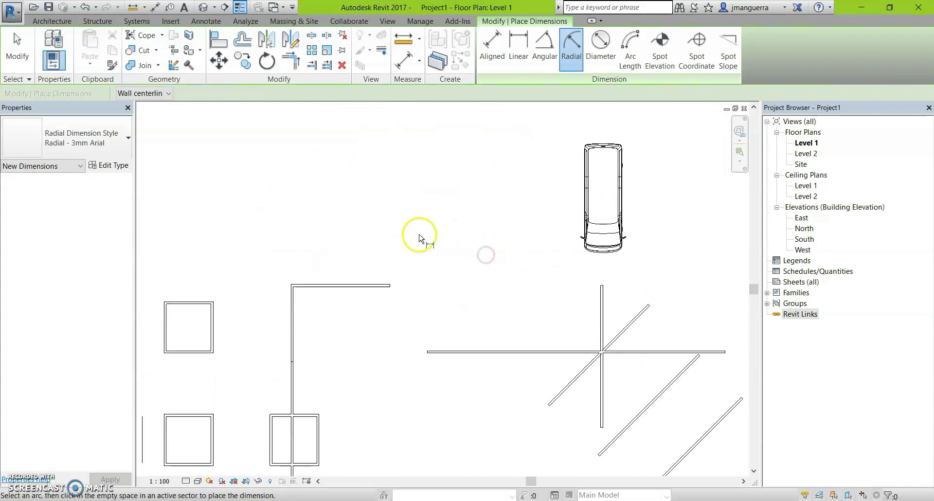
{"action": "key", "text": "Escape"}
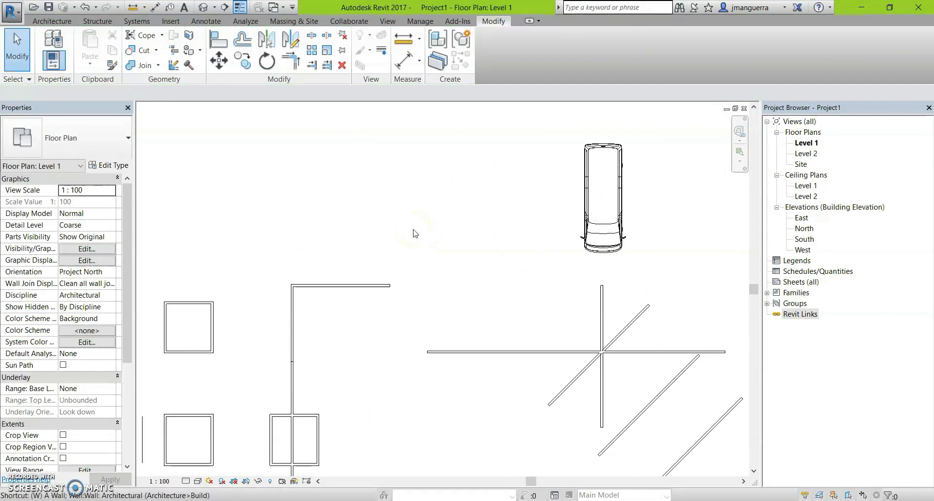
Step: Draw a semicircular arc wall from two end points and a middle point
{"action": "key", "text": "a"}
{"action": "key", "text": "Escape"}
{"action": "left_click", "coordinate": [394, 231]}
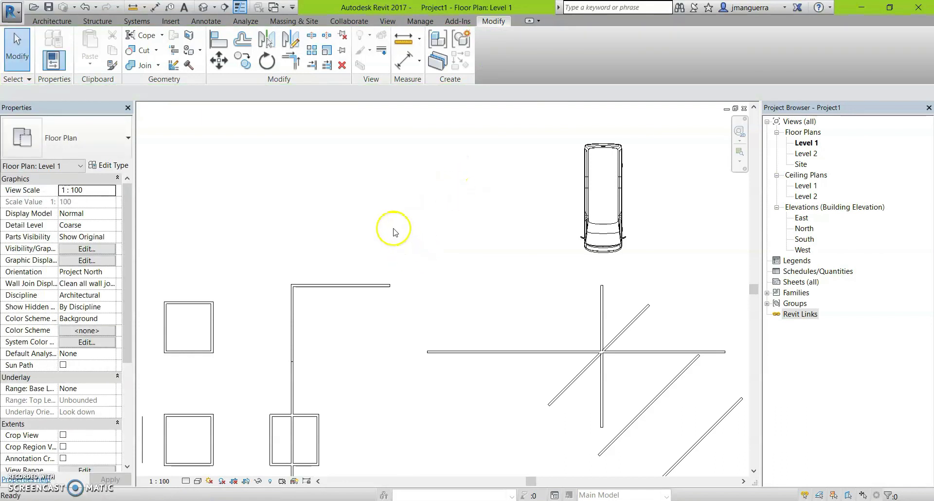
{"action": "key", "text": "w"}
{"action": "key", "text": "a"}
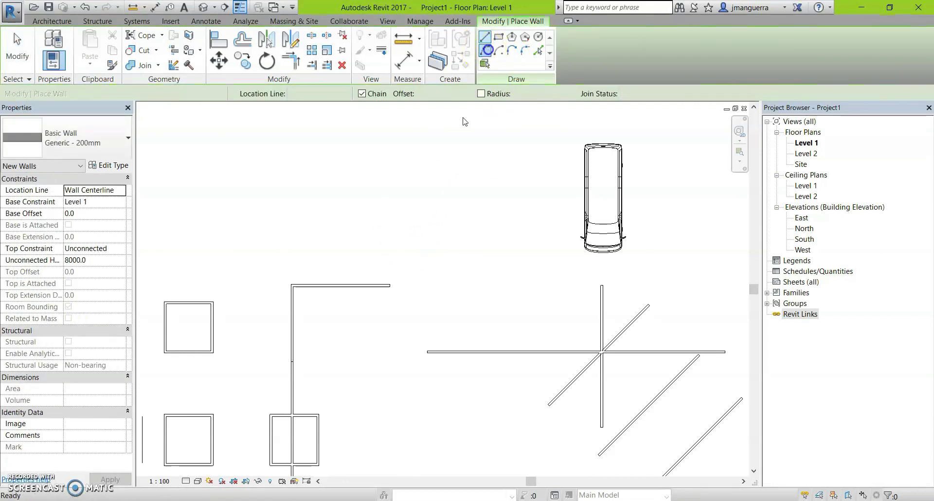
{"action": "left_click", "coordinate": [353, 219]}
{"action": "left_click", "coordinate": [498, 218]}
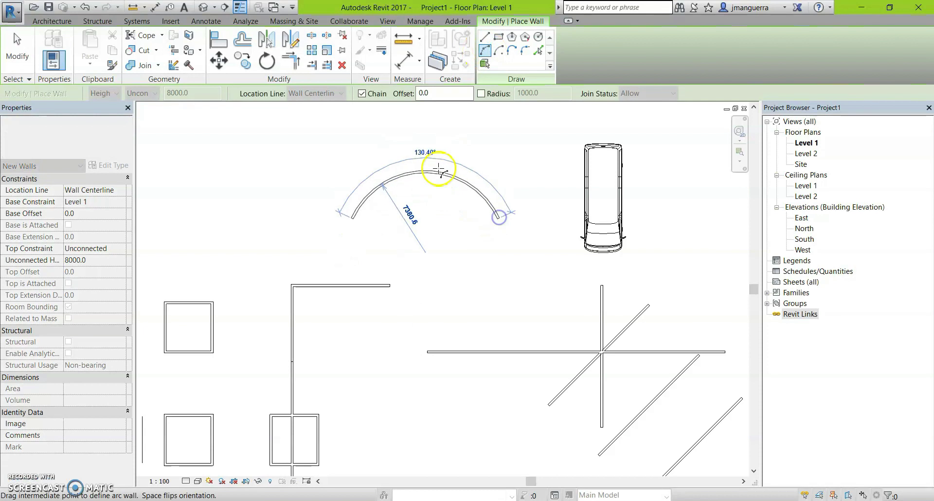
{"action": "left_click", "coordinate": [435, 153]}
{"action": "key", "text": "Escape"}
{"action": "key", "text": "Escape"}
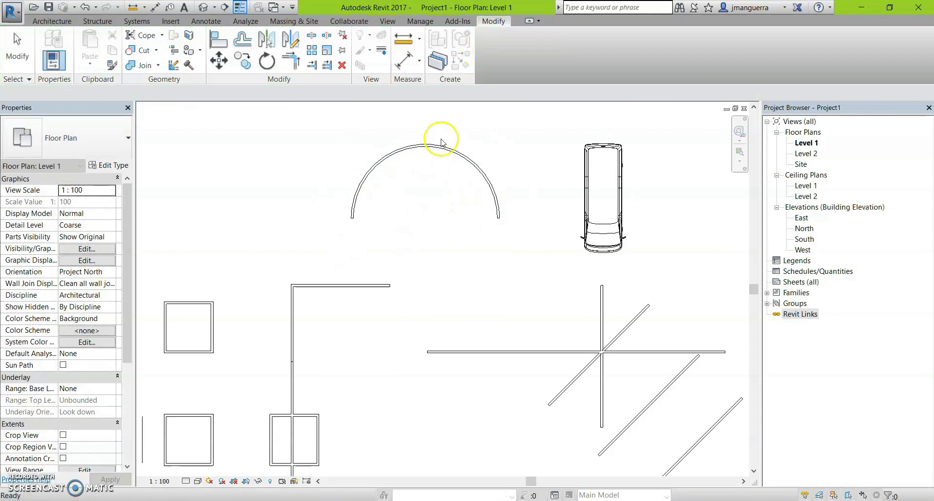
Step: Place an R 6700 radial dimension on the arc wall
{"action": "key", "text": "d"}
{"action": "key", "text": "i"}
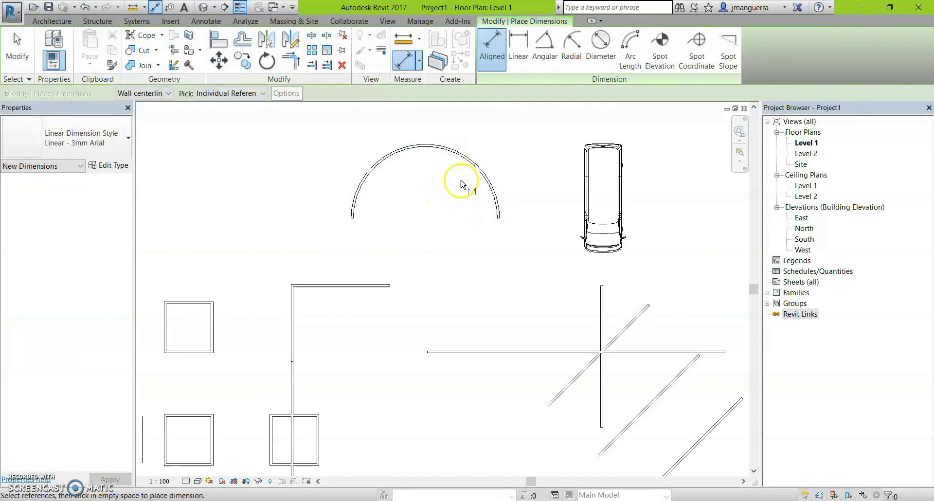
{"action": "left_click", "coordinate": [572, 56]}
{"action": "left_click", "coordinate": [377, 167]}
{"action": "scroll", "coordinate": [423, 187], "scroll_direction": "up", "scroll_amount": 2}
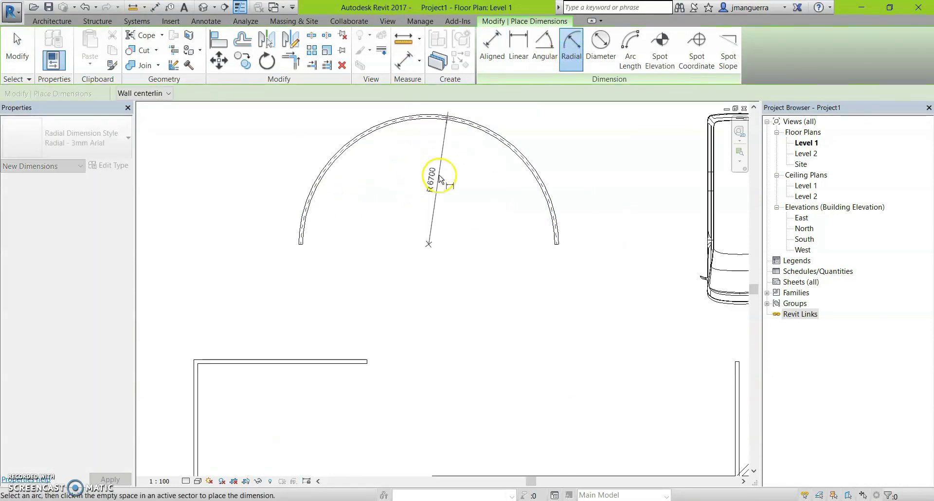
{"action": "scroll", "coordinate": [438, 178], "scroll_direction": "up", "scroll_amount": 2}
{"action": "scroll", "coordinate": [417, 152], "scroll_direction": "down", "scroll_amount": 1}
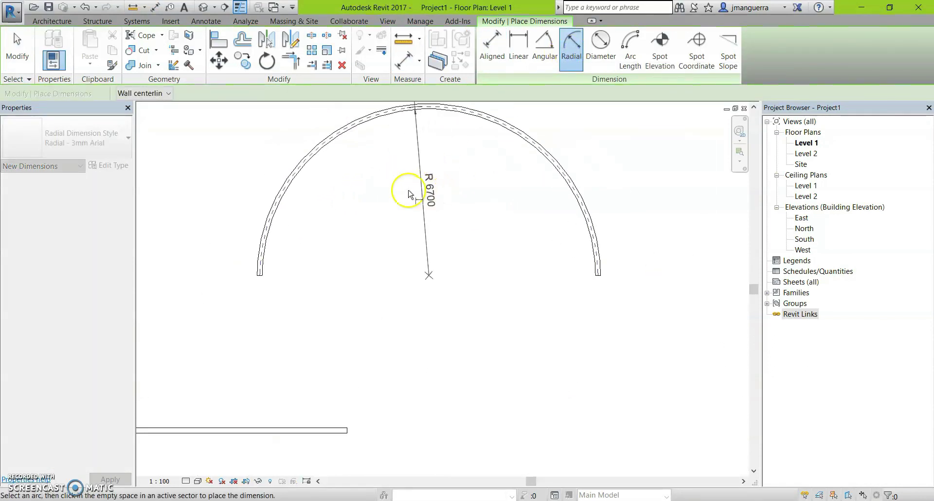
{"action": "scroll", "coordinate": [344, 197], "scroll_direction": "up", "scroll_amount": 1}
{"action": "left_click", "coordinate": [339, 225]}
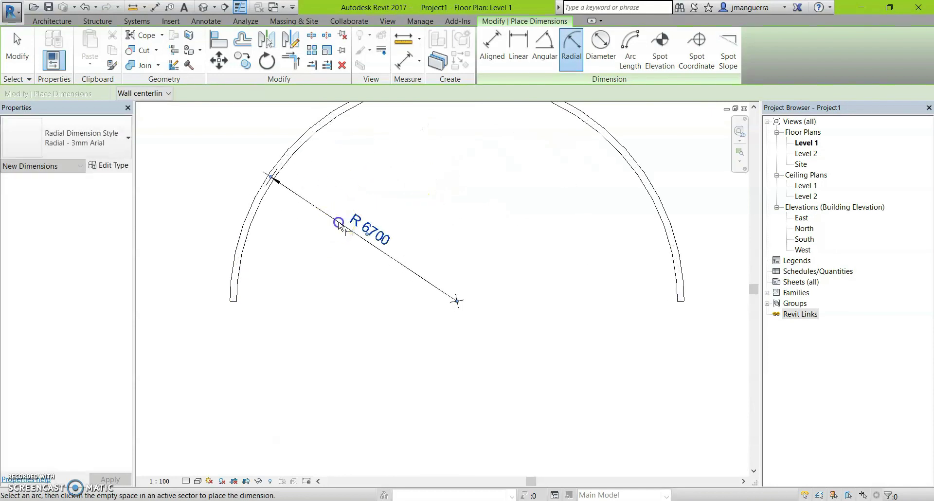
{"action": "scroll", "coordinate": [376, 250], "scroll_direction": "down", "scroll_amount": 1}
{"action": "scroll", "coordinate": [417, 233], "scroll_direction": "down", "scroll_amount": 2}
{"action": "scroll", "coordinate": [402, 236], "scroll_direction": "up", "scroll_amount": 2}
{"action": "scroll", "coordinate": [416, 238], "scroll_direction": "down", "scroll_amount": 2}
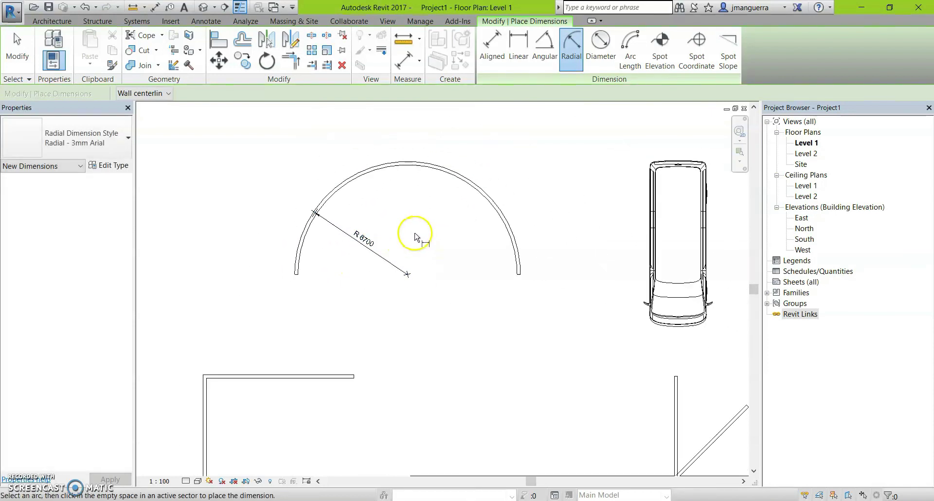
{"action": "key", "text": "Escape"}
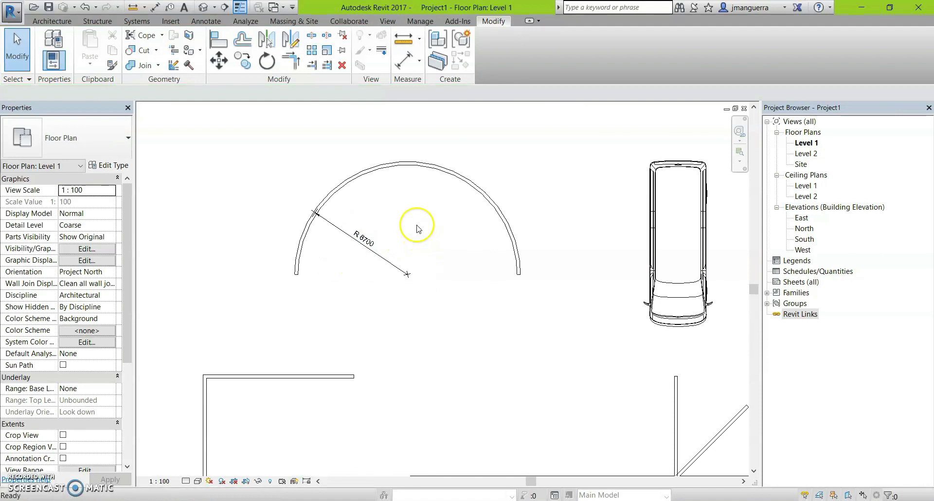
Step: Add a second radial dimension reading R 6800 to the arc wall
{"action": "left_click", "coordinate": [403, 61]}
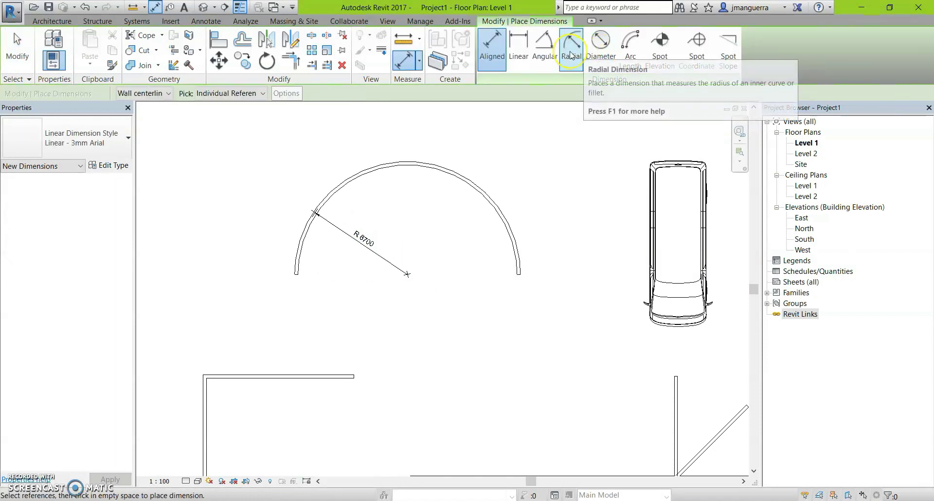
{"action": "left_click", "coordinate": [572, 49]}
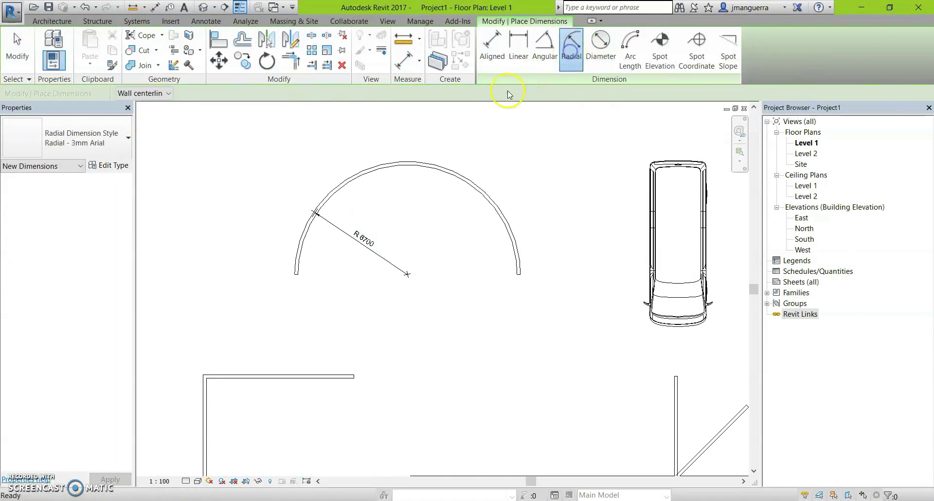
{"action": "scroll", "coordinate": [446, 156], "scroll_direction": "up", "scroll_amount": 2}
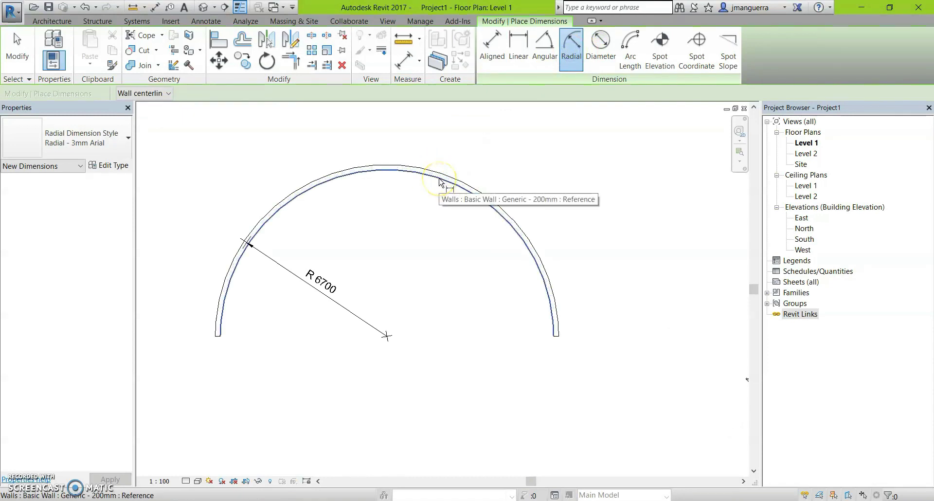
{"action": "scroll", "coordinate": [440, 181], "scroll_direction": "up", "scroll_amount": 1}
{"action": "scroll", "coordinate": [443, 182], "scroll_direction": "up", "scroll_amount": 1}
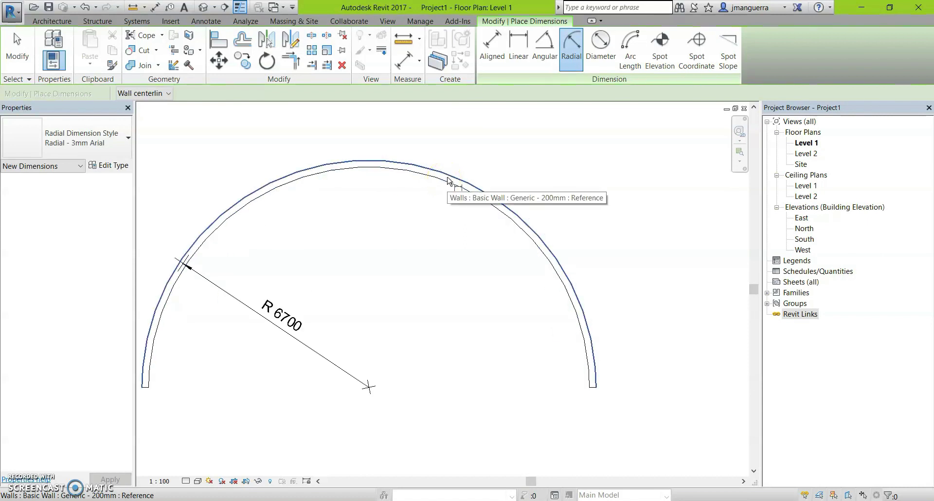
{"action": "left_click", "coordinate": [447, 181]}
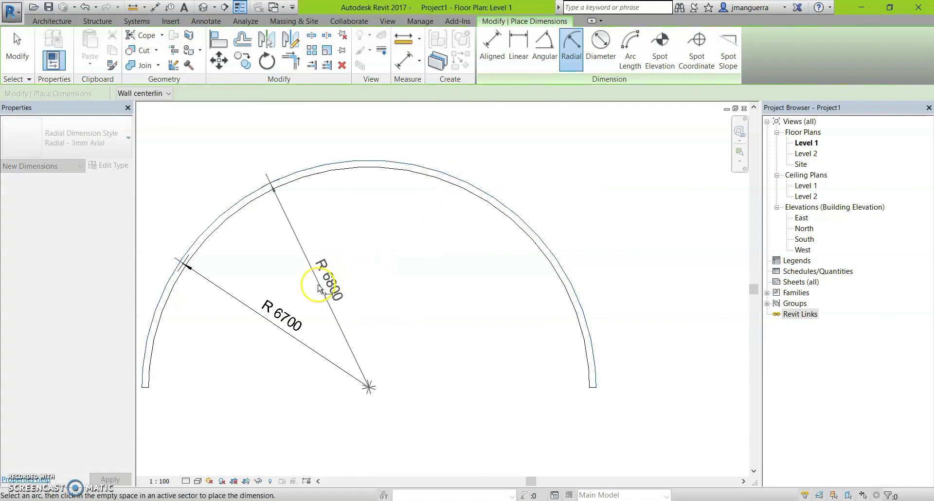
{"action": "left_click", "coordinate": [333, 277]}
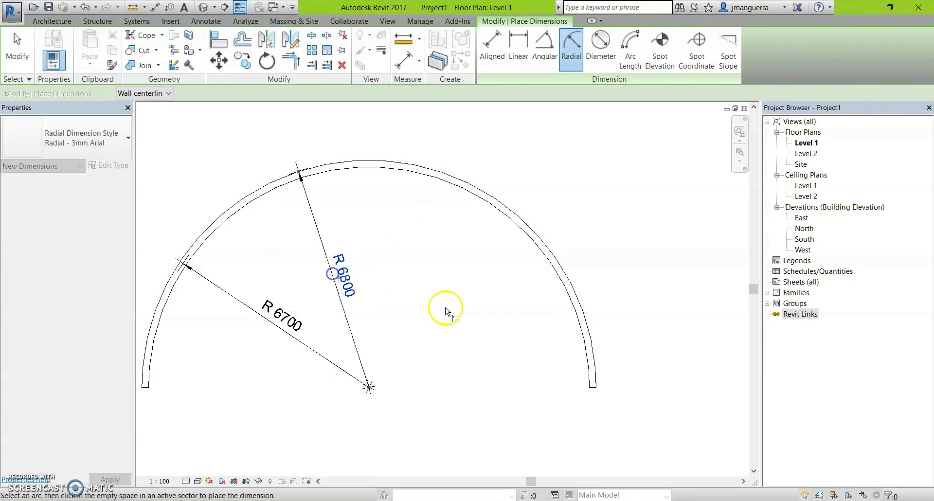
{"action": "scroll", "coordinate": [334, 219], "scroll_direction": "down", "scroll_amount": 2}
{"action": "key", "text": "Escape"}
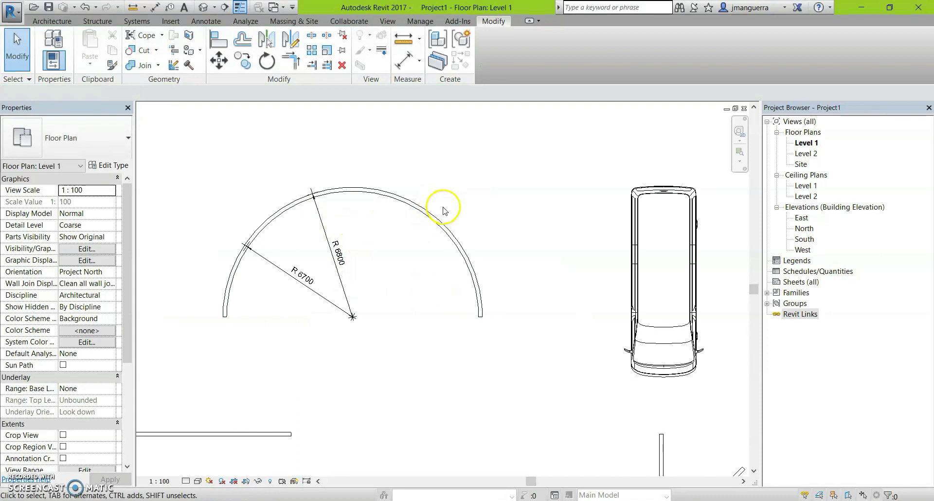
Step: Start the dimension tool, zoom the view, then cancel it
{"action": "key", "text": "d"}
{"action": "key", "text": "i"}
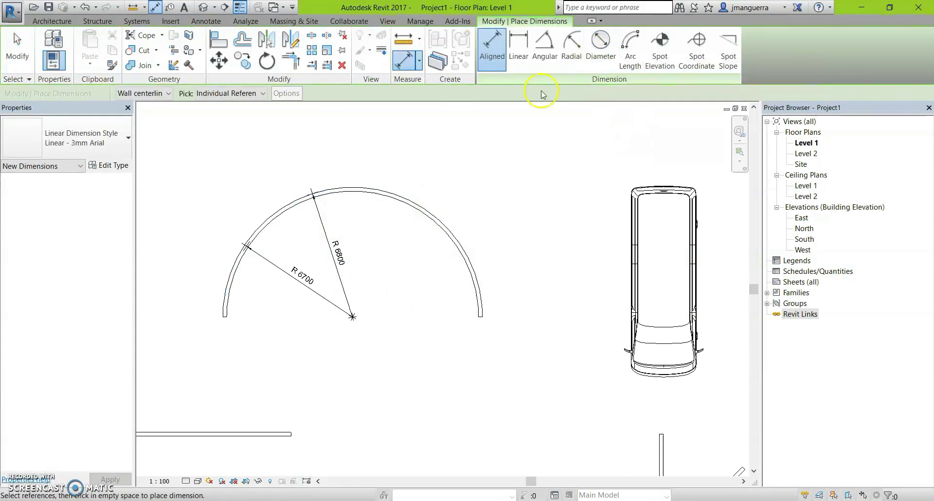
{"action": "scroll", "coordinate": [454, 188], "scroll_direction": "down", "scroll_amount": 3}
{"action": "scroll", "coordinate": [488, 142], "scroll_direction": "down", "scroll_amount": 1}
{"action": "key", "text": "Escape"}
{"action": "key", "text": "Escape"}
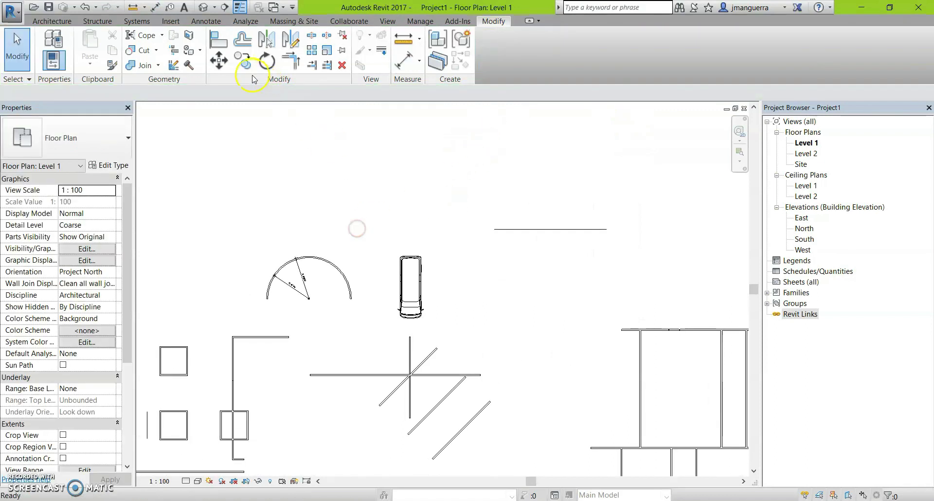
Step: Draw a full circular generic wall of about 11000 radius above the half-circle wall
{"action": "key", "text": "w"}
{"action": "key", "text": "a"}
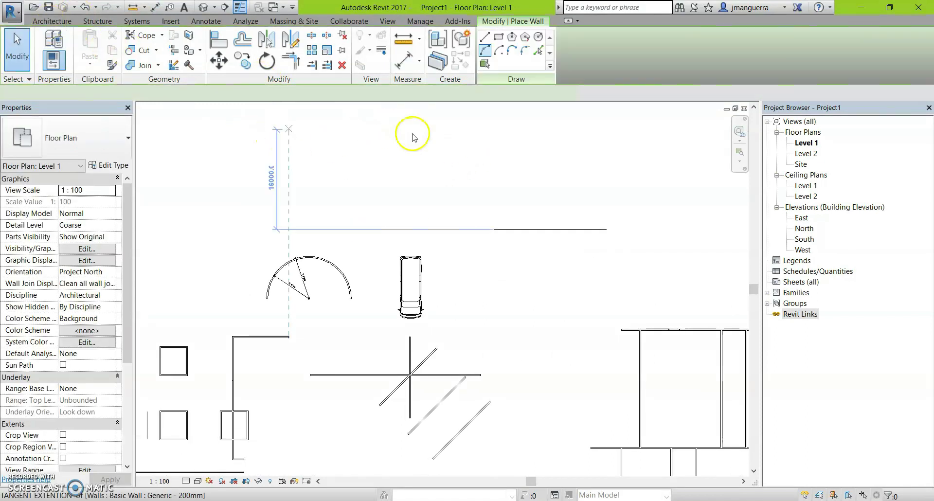
{"action": "middle_click_drag", "start_coordinate": [295, 211], "coordinate": [389, 229]}
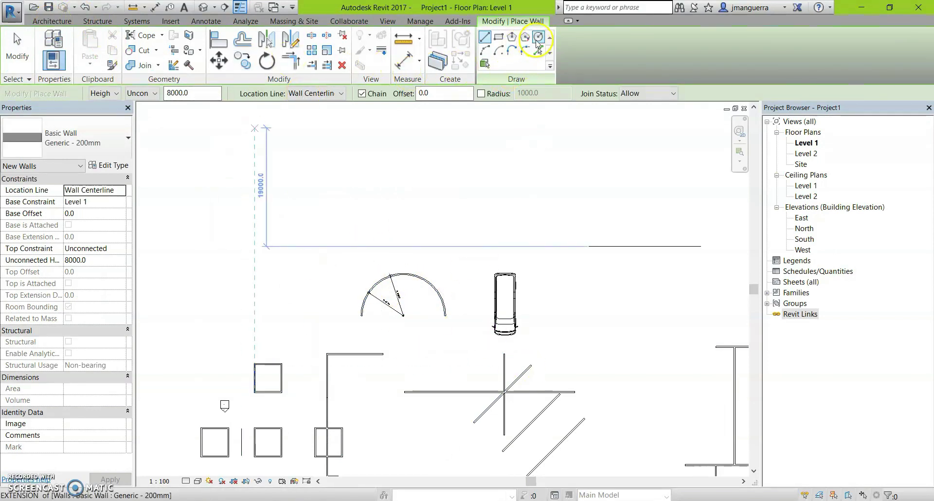
{"action": "left_click", "coordinate": [520, 54]}
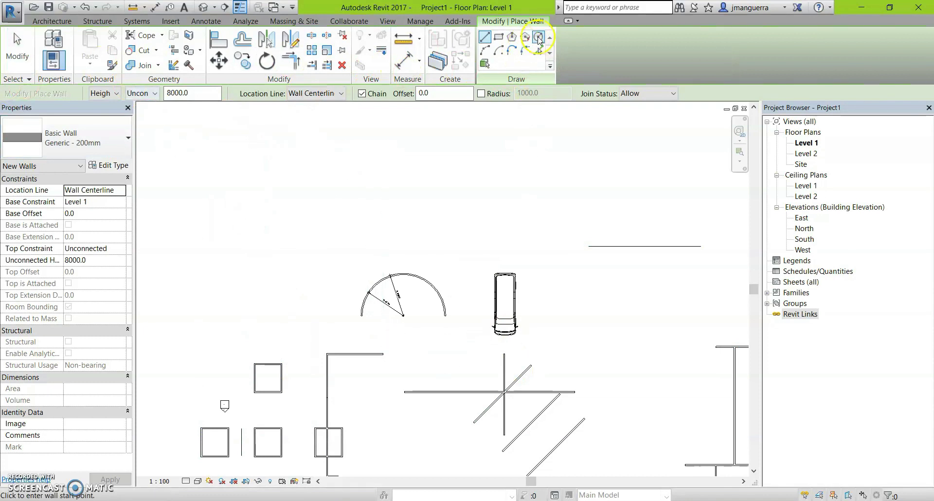
{"action": "left_click", "coordinate": [539, 38]}
{"action": "left_click", "coordinate": [281, 231]}
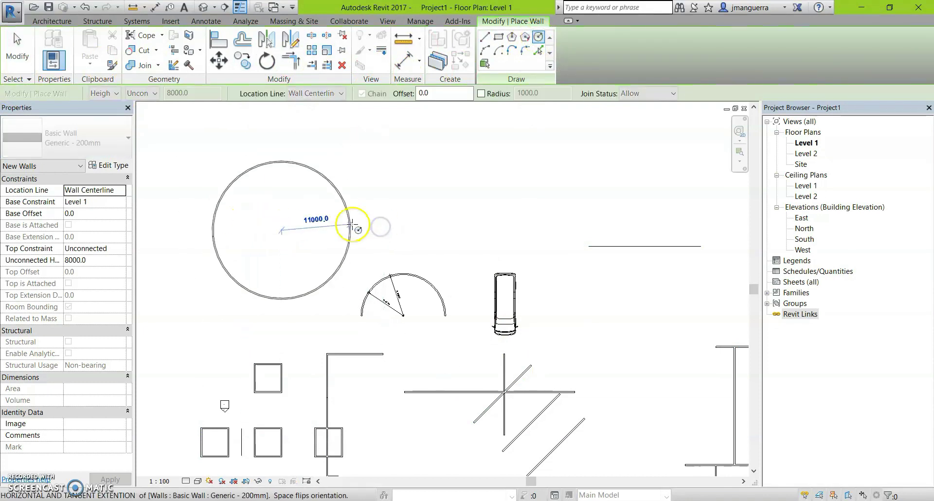
{"action": "left_click", "coordinate": [352, 227]}
{"action": "scroll", "coordinate": [282, 210], "scroll_direction": "up", "scroll_amount": 2}
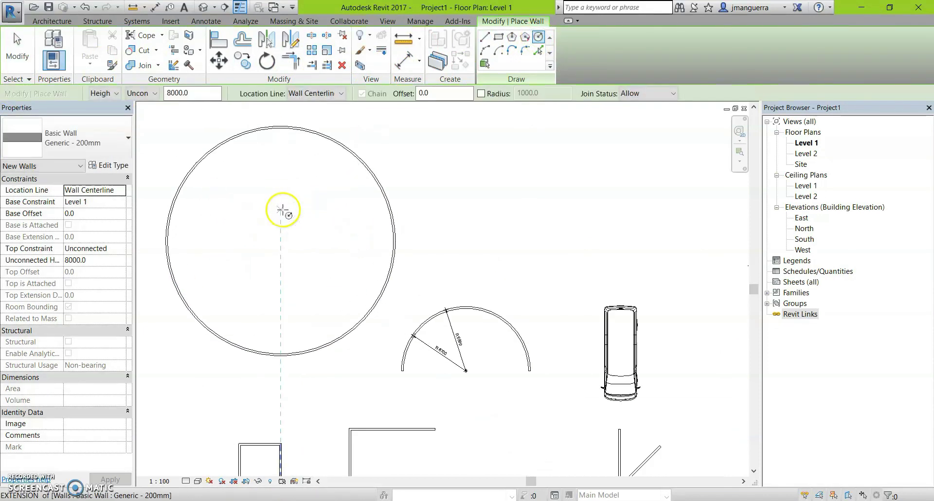
{"action": "middle_click_drag", "start_coordinate": [282, 210], "coordinate": [336, 250]}
{"action": "key", "text": "Escape"}
{"action": "key", "text": "Escape"}
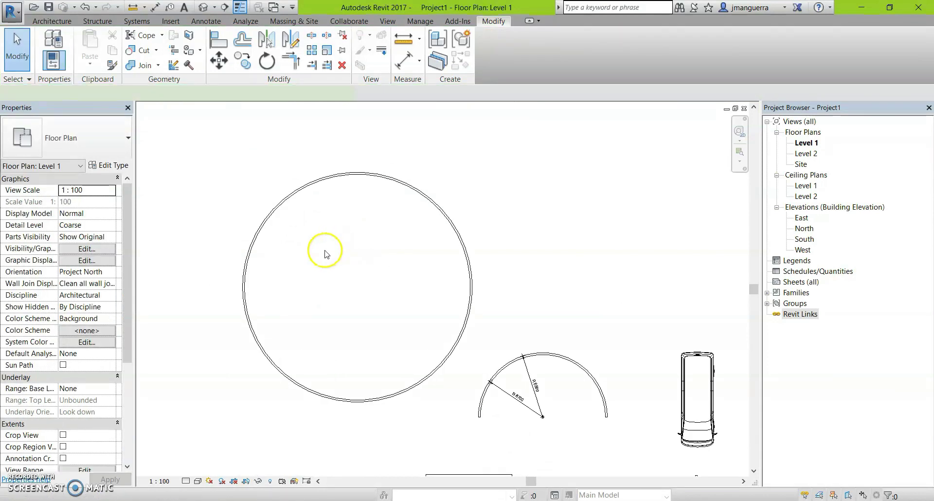
Step: Place a Ø 24000 diameter dimension inside the new circular wall
{"action": "key", "text": "d"}
{"action": "key", "text": "i"}
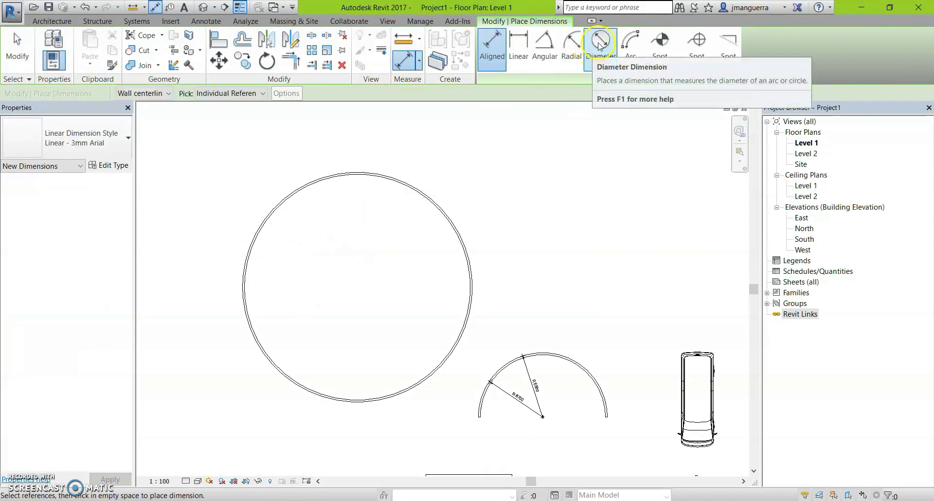
{"action": "left_click", "coordinate": [599, 46]}
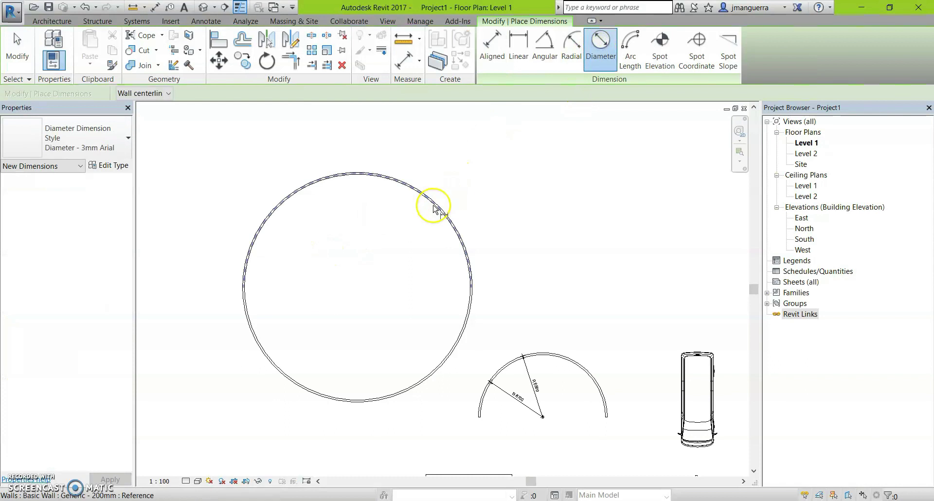
{"action": "left_click", "coordinate": [434, 207]}
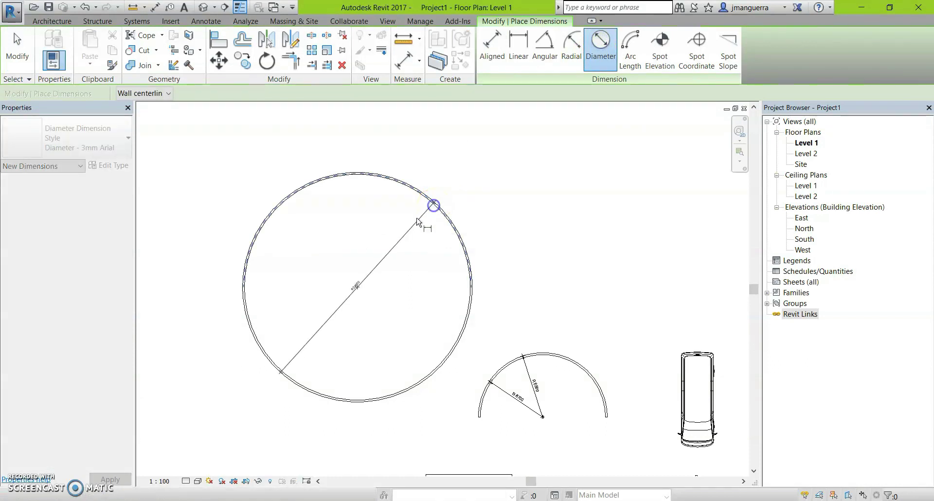
{"action": "scroll", "coordinate": [364, 291], "scroll_direction": "up", "scroll_amount": 3}
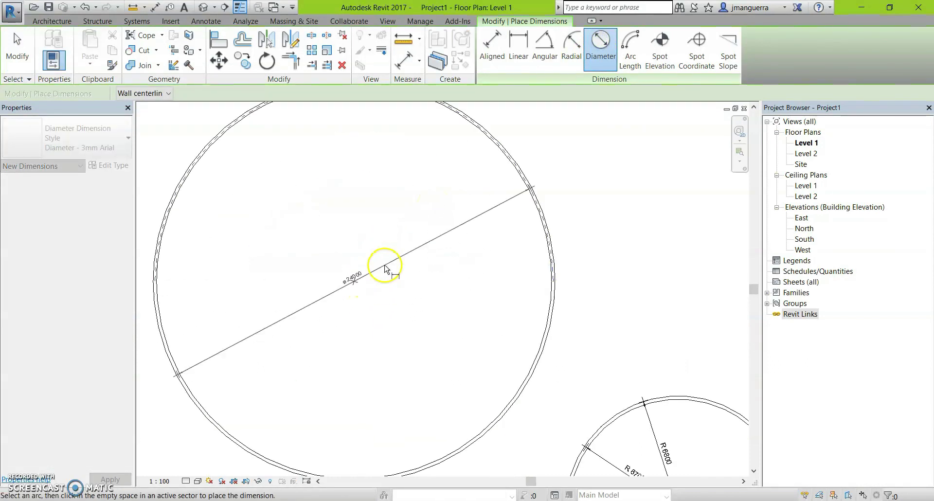
{"action": "left_click", "coordinate": [395, 293]}
{"action": "scroll", "coordinate": [369, 282], "scroll_direction": "up", "scroll_amount": 3}
{"action": "scroll", "coordinate": [383, 273], "scroll_direction": "up", "scroll_amount": 2}
{"action": "scroll", "coordinate": [385, 272], "scroll_direction": "down", "scroll_amount": 1}
{"action": "scroll", "coordinate": [375, 265], "scroll_direction": "down", "scroll_amount": 2}
{"action": "scroll", "coordinate": [381, 255], "scroll_direction": "down", "scroll_amount": 2}
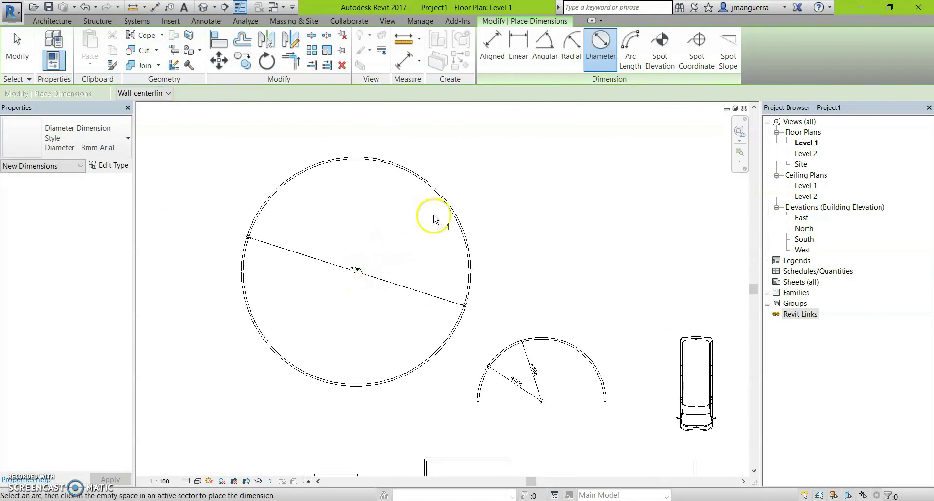
{"action": "key", "text": "Escape"}
{"action": "key", "text": "Escape"}
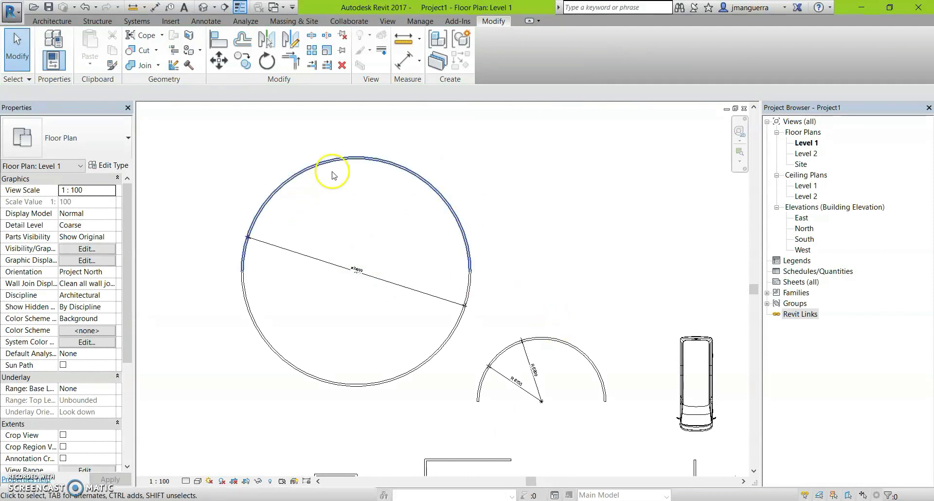
Step: Start the dimension tool, pan toward the half-circle wall, then cancel it
{"action": "key", "text": "d"}
{"action": "key", "text": "i"}
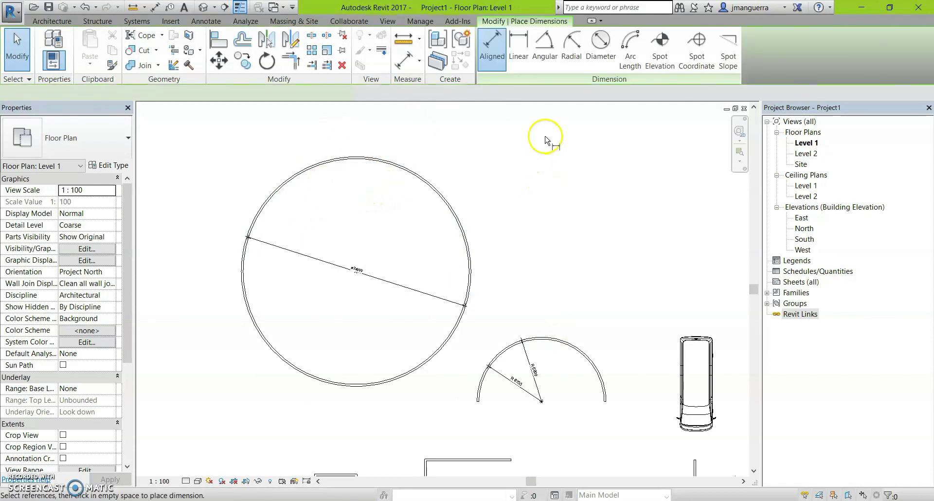
{"action": "scroll", "coordinate": [555, 380], "scroll_direction": "up", "scroll_amount": 2}
{"action": "middle_click_drag", "start_coordinate": [552, 378], "coordinate": [389, 409]}
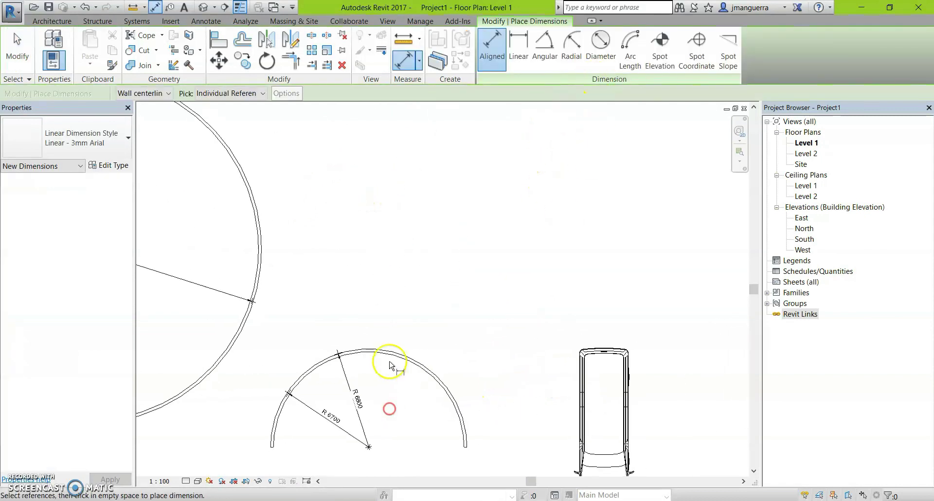
{"action": "scroll", "coordinate": [403, 363], "scroll_direction": "down", "scroll_amount": 3}
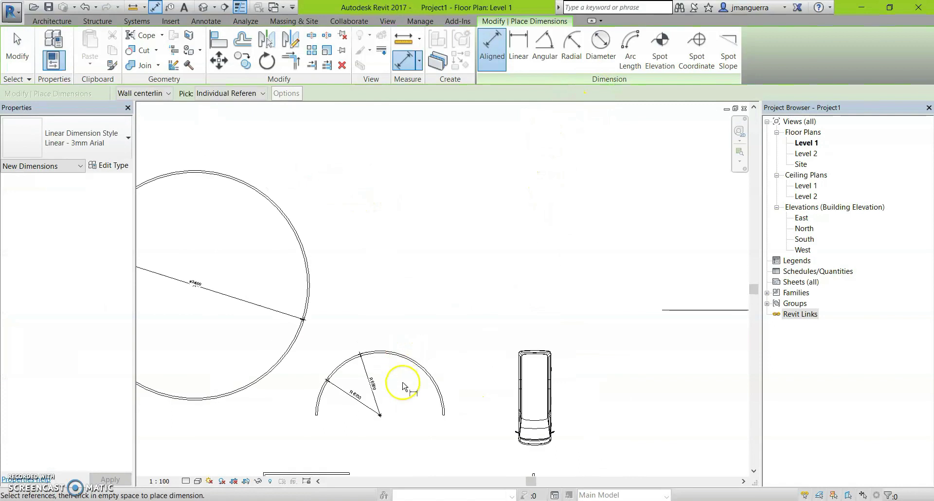
{"action": "scroll", "coordinate": [404, 362], "scroll_direction": "up", "scroll_amount": 2}
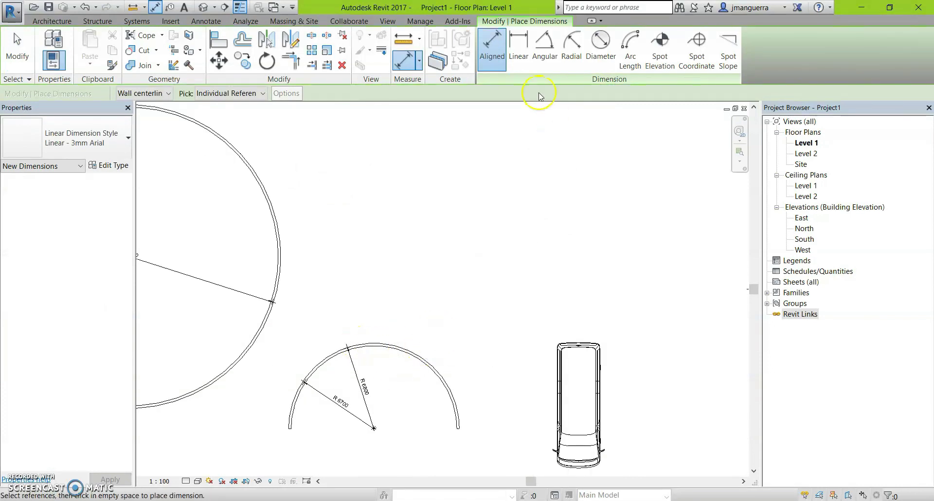
{"action": "scroll", "coordinate": [366, 358], "scroll_direction": "down", "scroll_amount": 2}
{"action": "scroll", "coordinate": [365, 358], "scroll_direction": "down", "scroll_amount": 2}
{"action": "scroll", "coordinate": [506, 285], "scroll_direction": "up", "scroll_amount": 2}
{"action": "scroll", "coordinate": [397, 256], "scroll_direction": "down", "scroll_amount": 1}
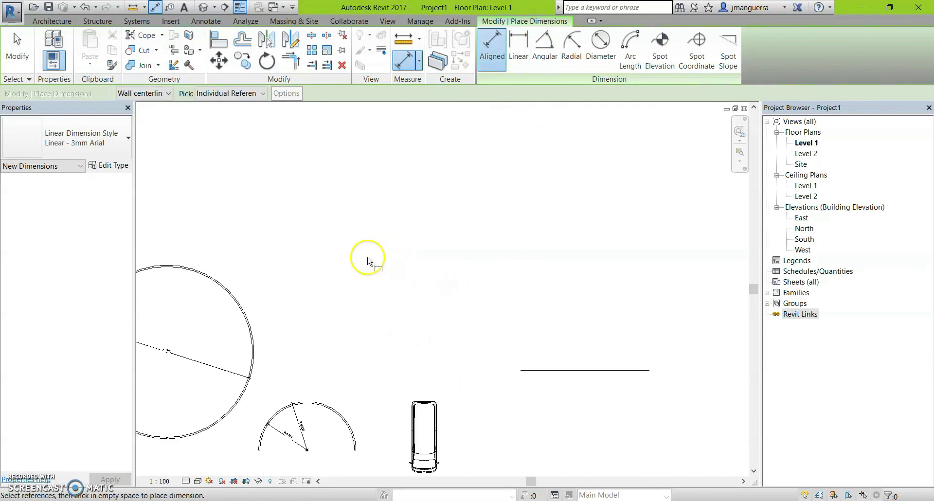
{"action": "key", "text": "Escape"}
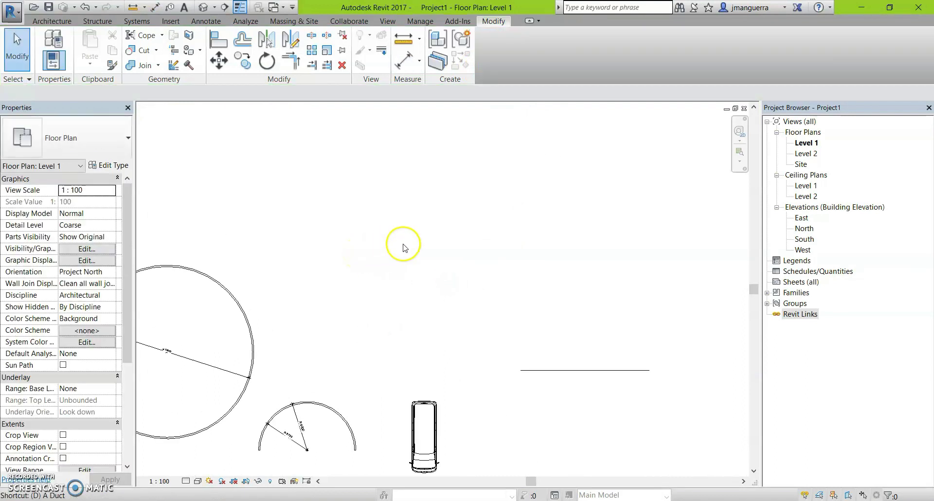
Step: Draw a Start-End-Radius detail-line arc above the circular wall
{"action": "key", "text": "l"}
{"action": "left_click", "coordinate": [483, 51]}
{"action": "left_click", "coordinate": [352, 321]}
{"action": "left_click", "coordinate": [448, 226]}
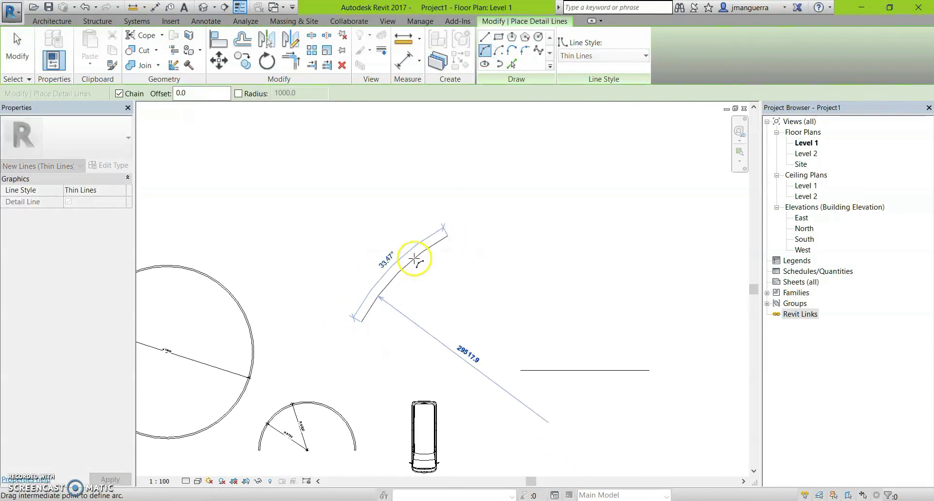
{"action": "left_click", "coordinate": [414, 259]}
{"action": "key", "text": "Escape"}
{"action": "key", "text": "Escape"}
{"action": "key", "text": "d"}
{"action": "key", "text": "i"}
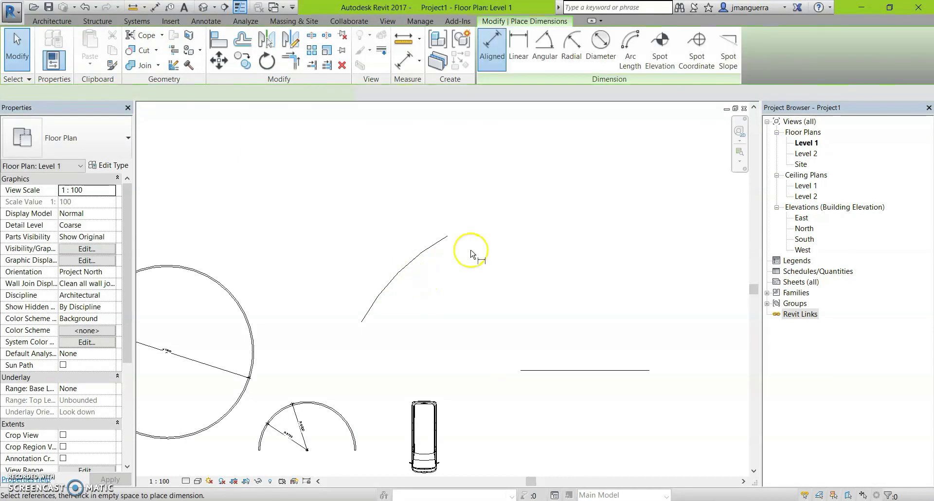
{"action": "left_click", "coordinate": [630, 49]}
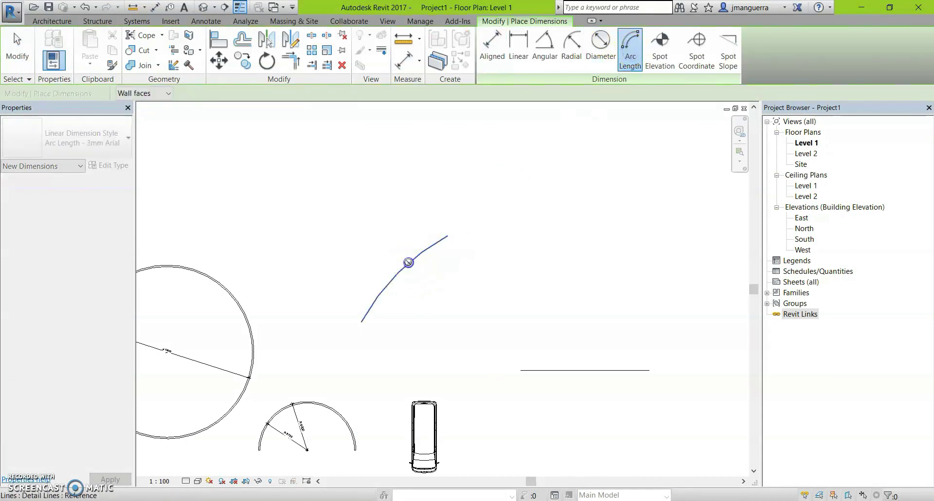
{"action": "left_click", "coordinate": [407, 267]}
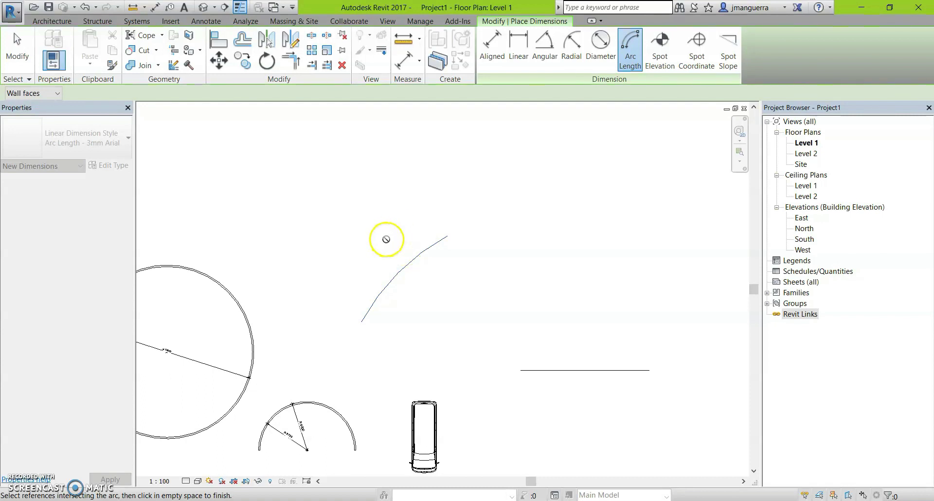
{"action": "key", "text": "Escape"}
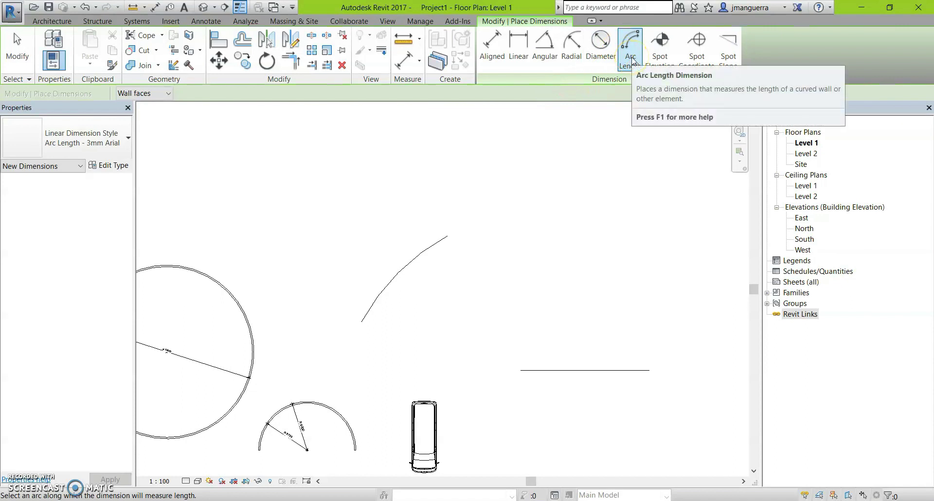
{"action": "key", "text": "Escape"}
{"action": "scroll", "coordinate": [454, 273], "scroll_direction": "down", "scroll_amount": 2}
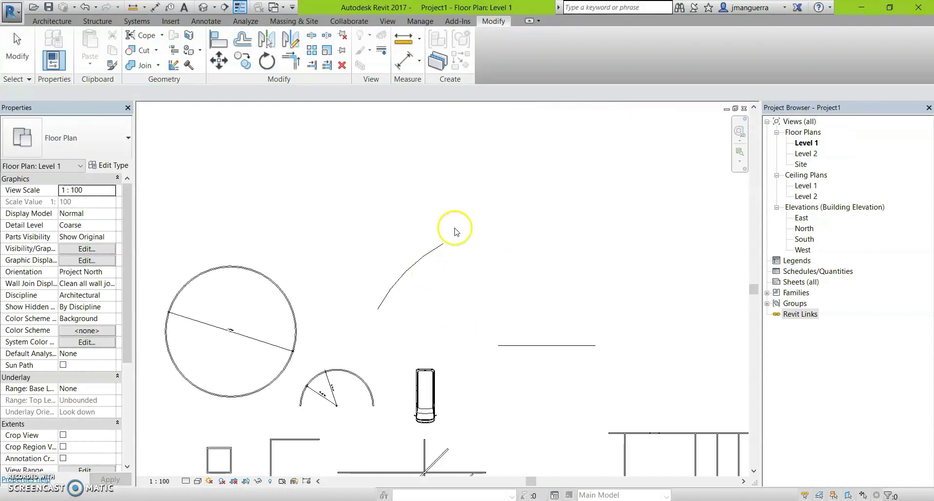
{"action": "key", "text": "i"}
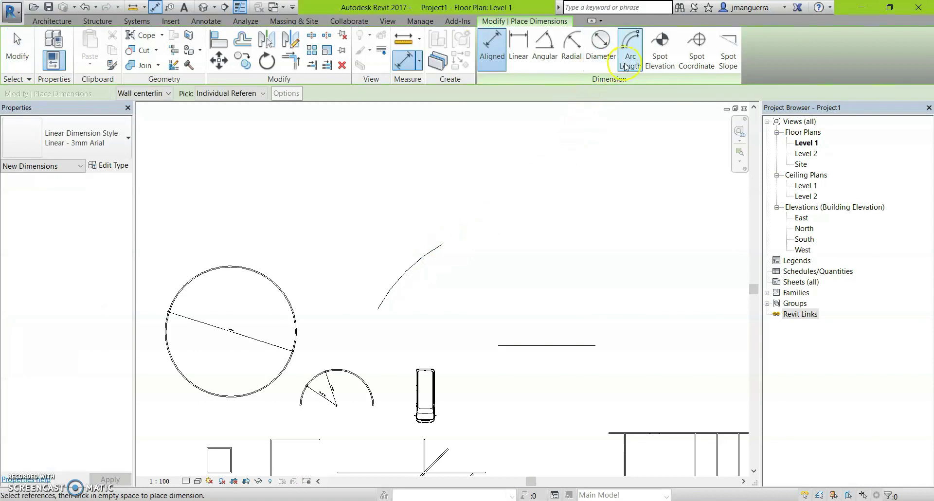
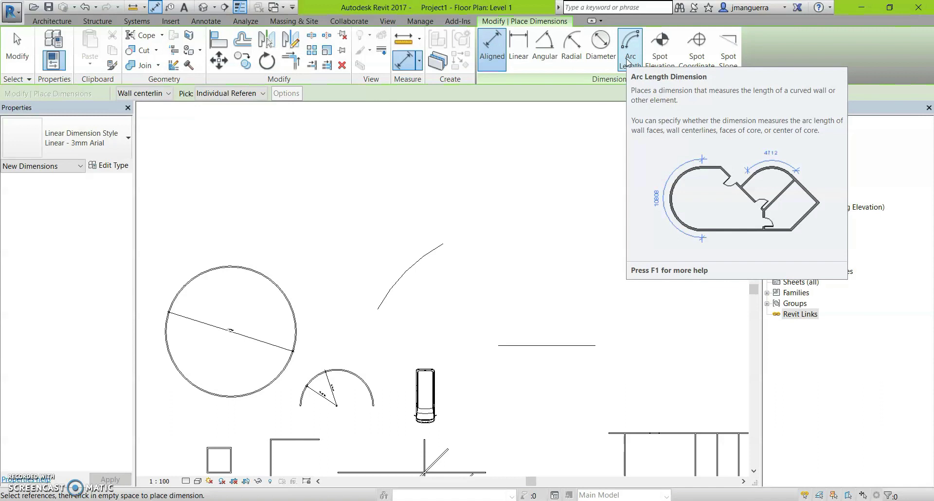
Step: Place a start-end-radius arc wall arching across the top of the Level 1 plan
{"action": "scroll", "coordinate": [464, 312], "scroll_direction": "down", "scroll_amount": 2}
{"action": "key", "text": "Escape"}
{"action": "key", "text": "Escape"}
{"action": "key", "text": "w"}
{"action": "key", "text": "a"}
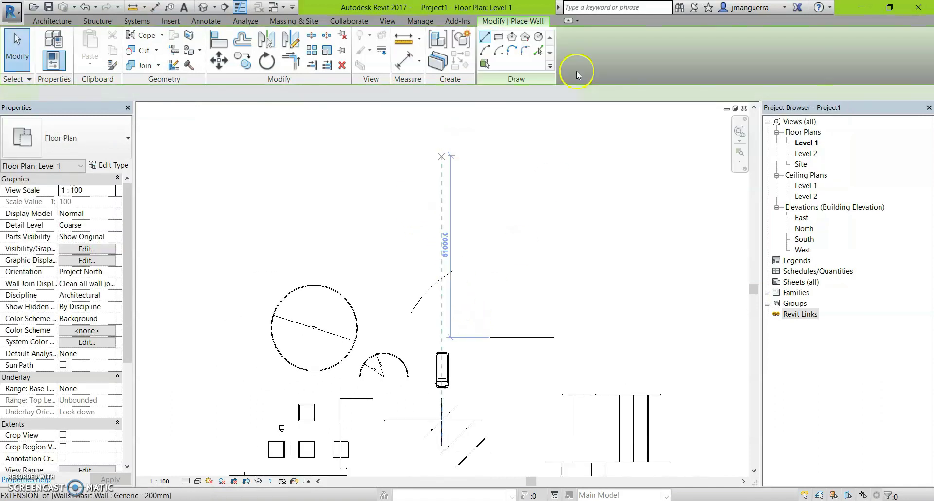
{"action": "left_click", "coordinate": [485, 50]}
{"action": "left_click", "coordinate": [357, 215]}
{"action": "left_click", "coordinate": [506, 217]}
{"action": "left_click", "coordinate": [460, 186]}
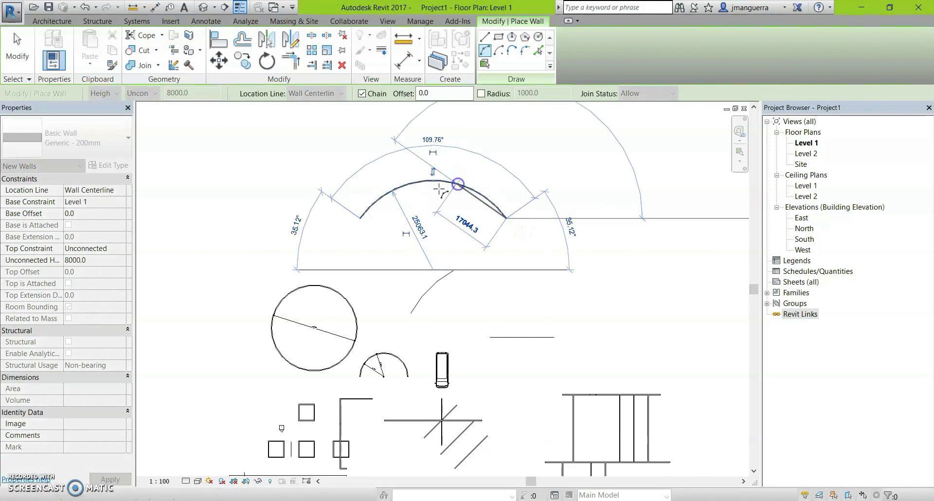
{"action": "key", "text": "Escape"}
{"action": "key", "text": "Escape"}
Step: Try an arc length dimension on the new curved wall, then cancel it
{"action": "key", "text": "d"}
{"action": "key", "text": "i"}
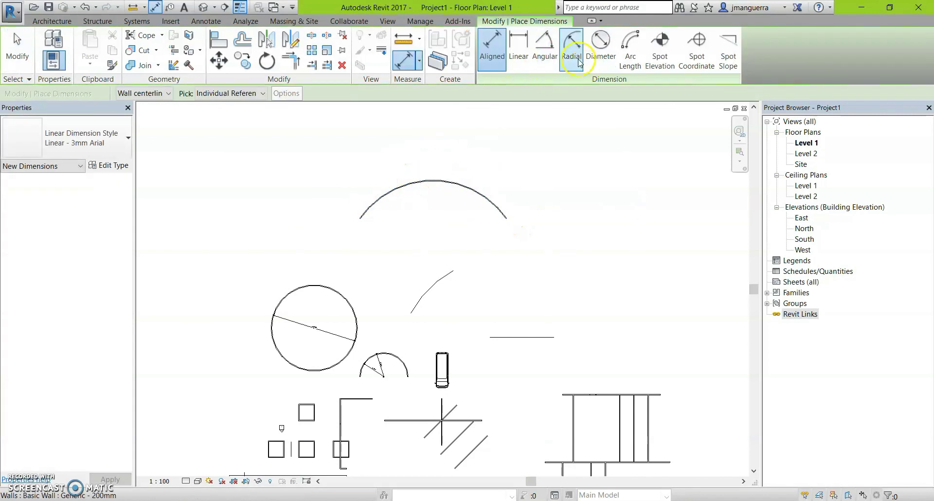
{"action": "left_click", "coordinate": [629, 49]}
{"action": "scroll", "coordinate": [516, 130], "scroll_direction": "up", "scroll_amount": 1}
{"action": "left_click", "coordinate": [411, 202]}
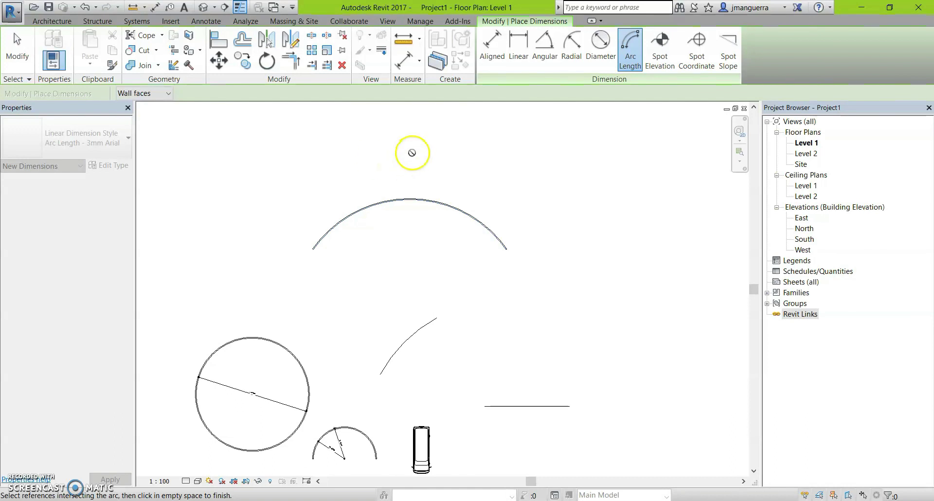
{"action": "scroll", "coordinate": [417, 163], "scroll_direction": "down", "scroll_amount": 2}
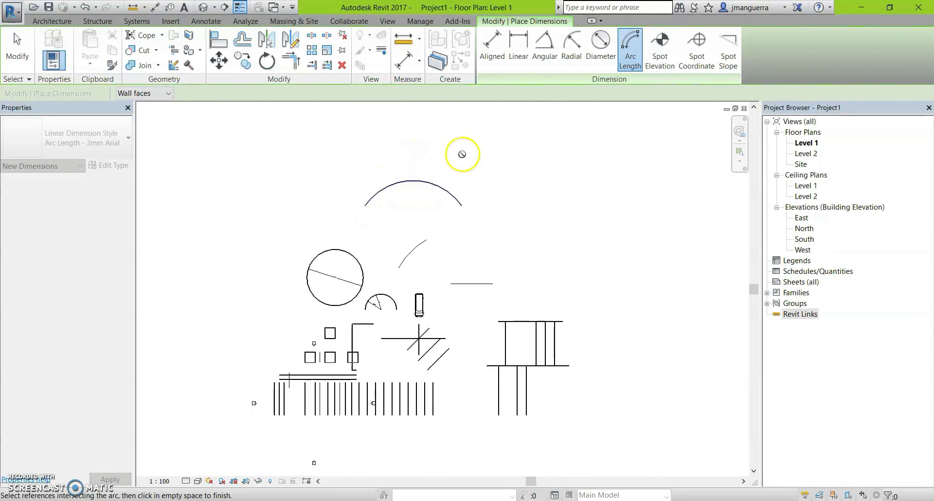
{"action": "scroll", "coordinate": [462, 155], "scroll_direction": "up", "scroll_amount": 3}
{"action": "key", "text": "Escape"}
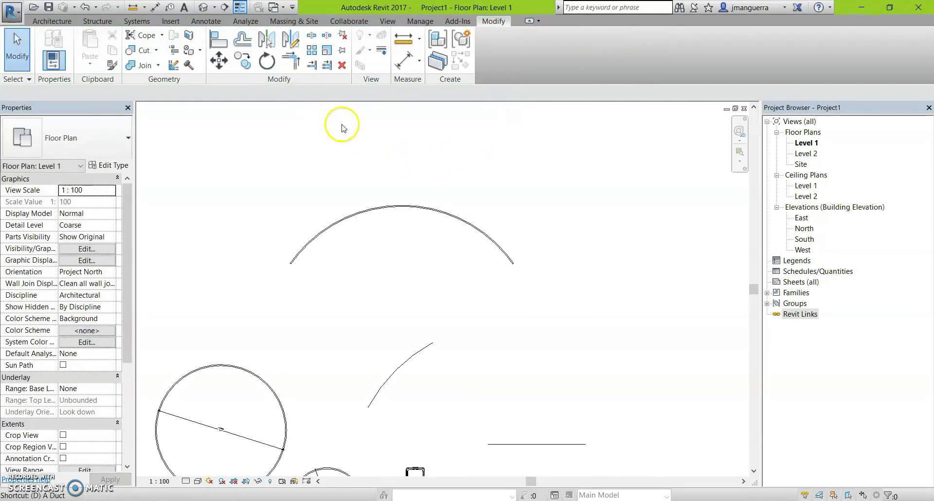
{"action": "key", "text": "i"}
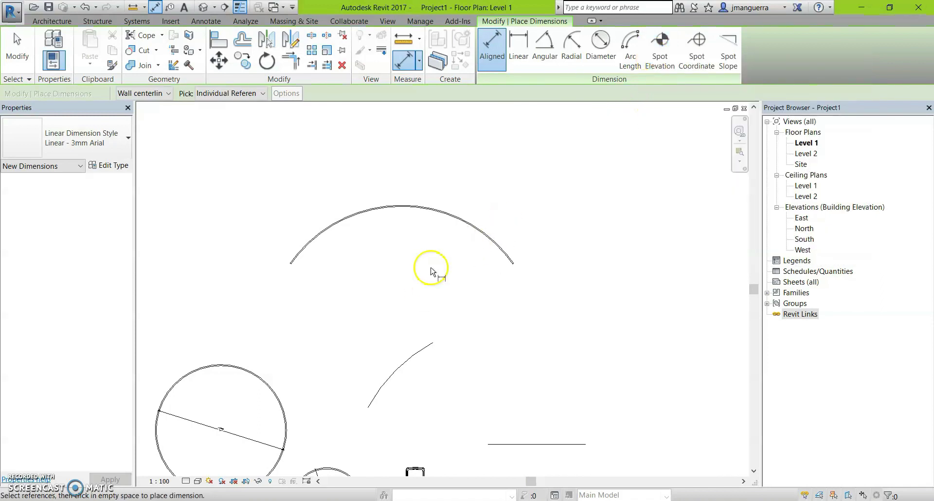
{"action": "middle_click_drag", "start_coordinate": [365, 371], "coordinate": [438, 202]}
{"action": "scroll", "coordinate": [375, 318], "scroll_direction": "down", "scroll_amount": 2}
{"action": "scroll", "coordinate": [308, 396], "scroll_direction": "up", "scroll_amount": 1}
{"action": "scroll", "coordinate": [320, 399], "scroll_direction": "up", "scroll_amount": 2}
{"action": "scroll", "coordinate": [319, 400], "scroll_direction": "down", "scroll_amount": 2}
{"action": "middle_click_drag", "start_coordinate": [334, 375], "coordinate": [371, 307]}
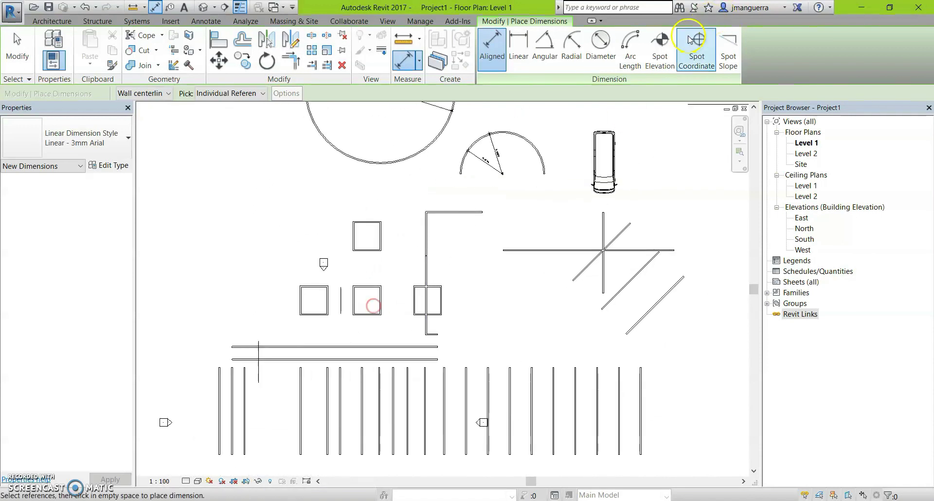
{"action": "left_click", "coordinate": [670, 44]}
{"action": "scroll", "coordinate": [316, 258], "scroll_direction": "up", "scroll_amount": 2}
{"action": "scroll", "coordinate": [426, 300], "scroll_direction": "down", "scroll_amount": 3}
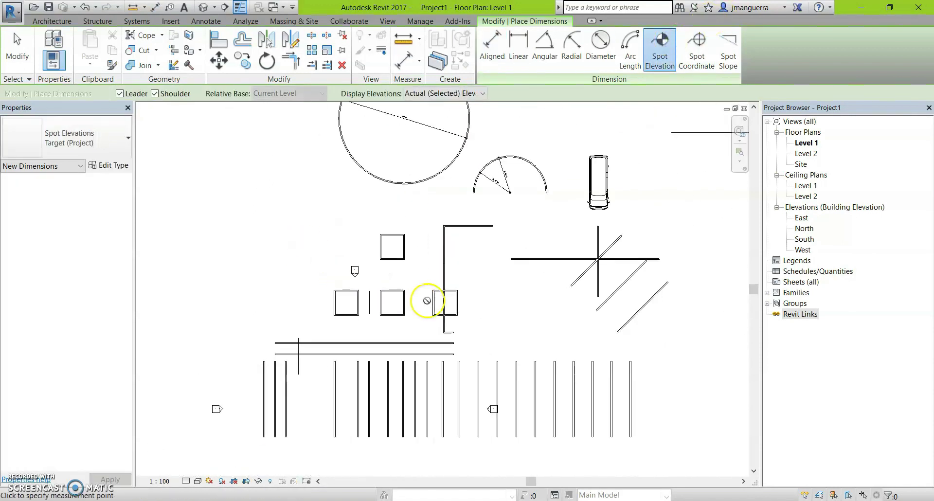
{"action": "scroll", "coordinate": [396, 278], "scroll_direction": "up", "scroll_amount": 1}
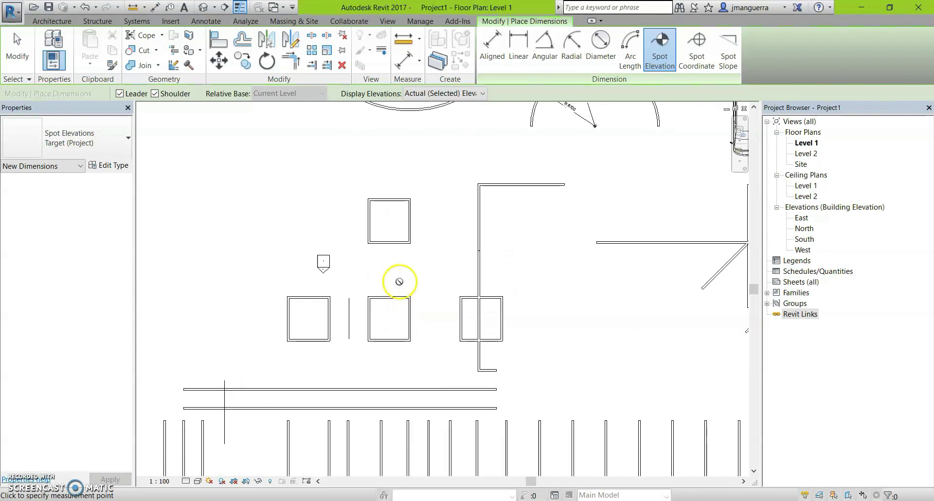
{"action": "scroll", "coordinate": [411, 303], "scroll_direction": "up", "scroll_amount": 3}
{"action": "scroll", "coordinate": [411, 297], "scroll_direction": "down", "scroll_amount": 2}
{"action": "scroll", "coordinate": [392, 260], "scroll_direction": "down", "scroll_amount": 2}
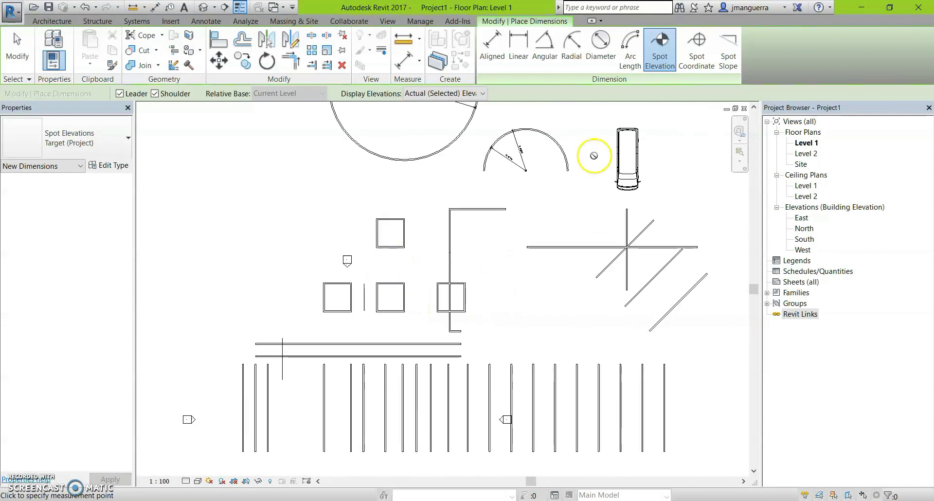
{"action": "scroll", "coordinate": [422, 166], "scroll_direction": "down", "scroll_amount": 1}
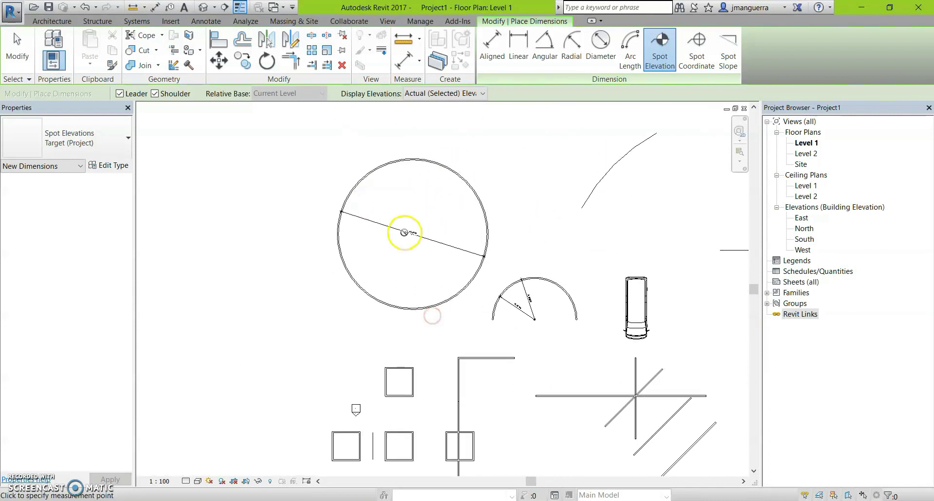
{"action": "scroll", "coordinate": [403, 234], "scroll_direction": "down", "scroll_amount": 2}
{"action": "scroll", "coordinate": [351, 297], "scroll_direction": "up", "scroll_amount": 2}
{"action": "scroll", "coordinate": [362, 306], "scroll_direction": "up", "scroll_amount": 2}
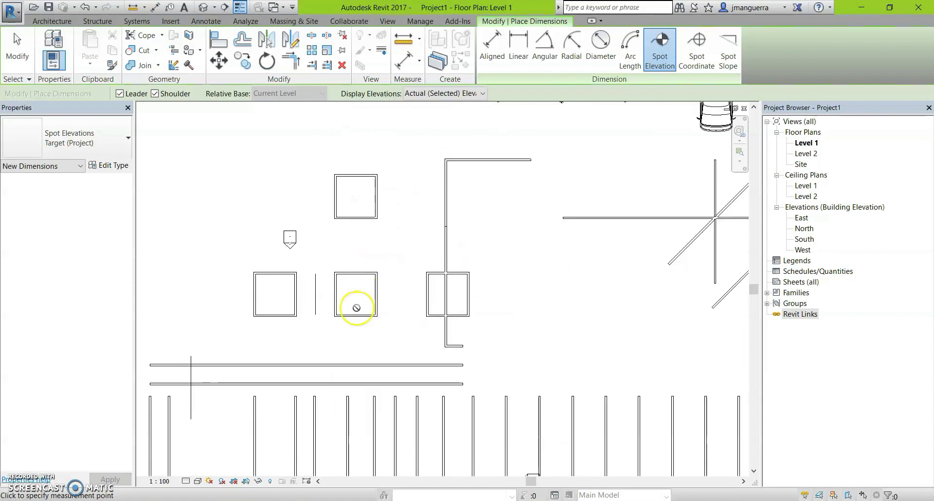
{"action": "scroll", "coordinate": [355, 301], "scroll_direction": "down", "scroll_amount": 2}
{"action": "key", "text": "Escape"}
{"action": "scroll", "coordinate": [282, 198], "scroll_direction": "up", "scroll_amount": 1}
{"action": "middle_click_drag", "start_coordinate": [394, 264], "coordinate": [420, 259]}
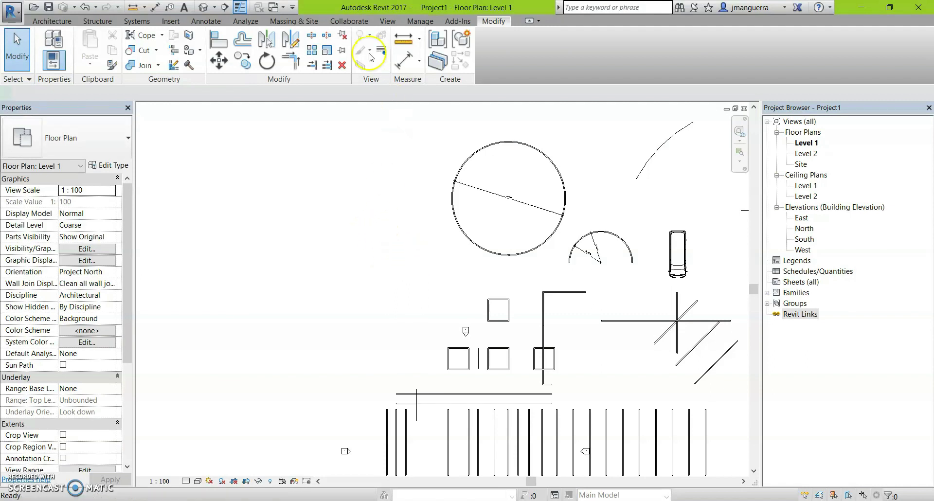
Step: Sketch a rectangular floor boundary on Level 1 and finish the floor
{"action": "key", "text": "s"}
{"action": "key", "text": "b"}
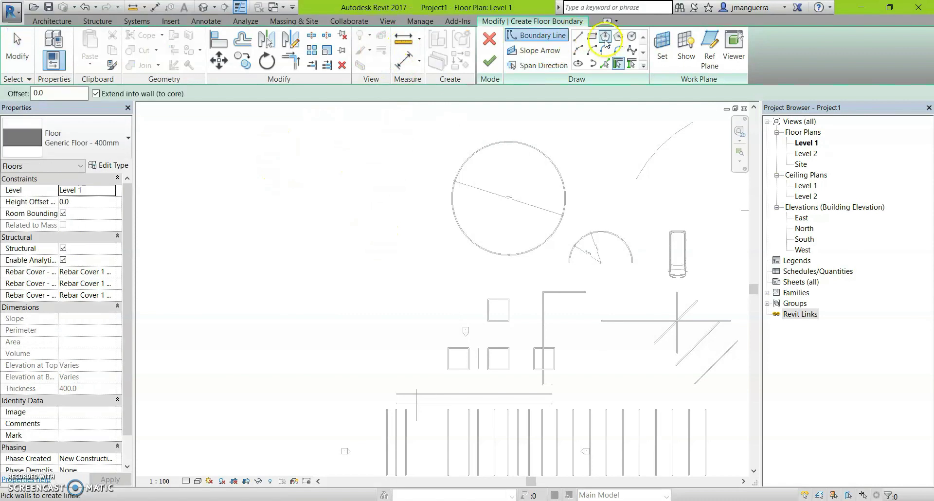
{"action": "left_click", "coordinate": [594, 34]}
{"action": "left_click", "coordinate": [338, 223]}
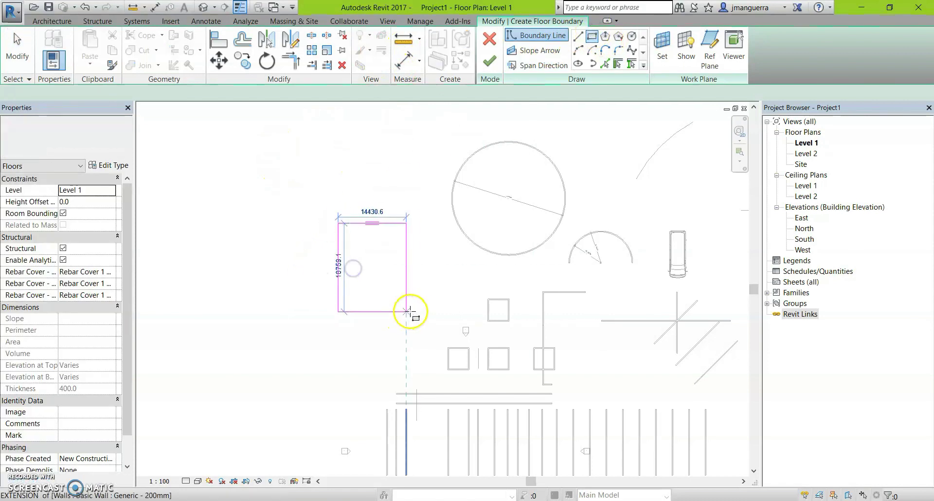
{"action": "left_click", "coordinate": [415, 310]}
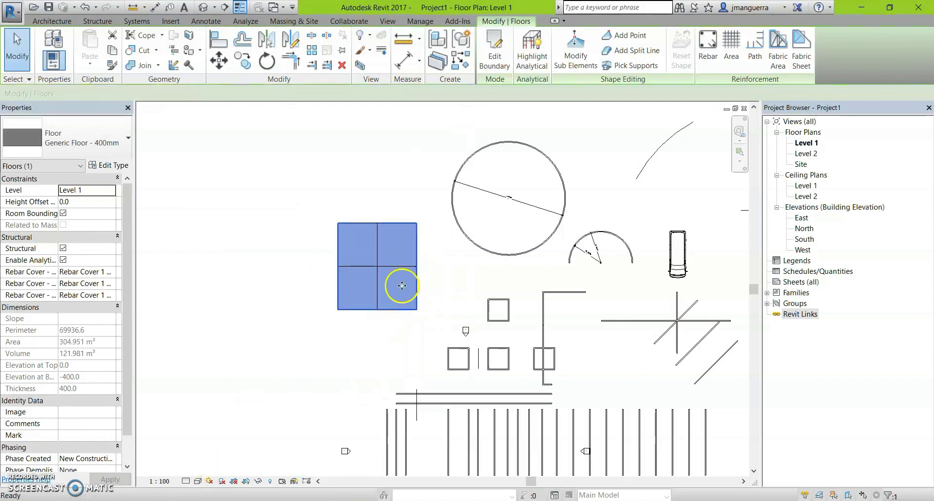
{"action": "left_click", "coordinate": [382, 274]}
{"action": "left_click", "coordinate": [380, 276]}
{"action": "left_click", "coordinate": [378, 276]}
{"action": "scroll", "coordinate": [390, 250], "scroll_direction": "up", "scroll_amount": 2}
{"action": "scroll", "coordinate": [389, 253], "scroll_direction": "up", "scroll_amount": 1}
{"action": "key", "text": "Escape"}
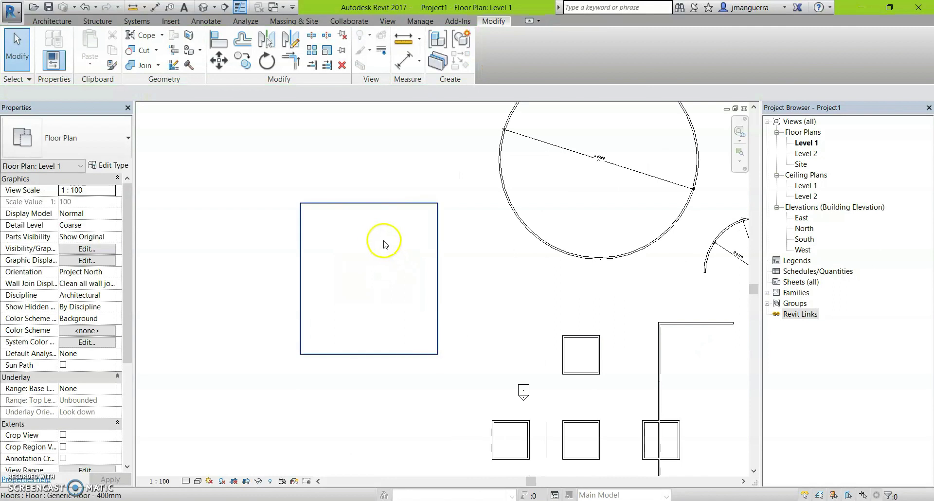
Step: Place a spot elevation on the floor with a bent leader and label beside it
{"action": "key", "text": "d"}
{"action": "key", "text": "i"}
{"action": "left_click", "coordinate": [661, 46]}
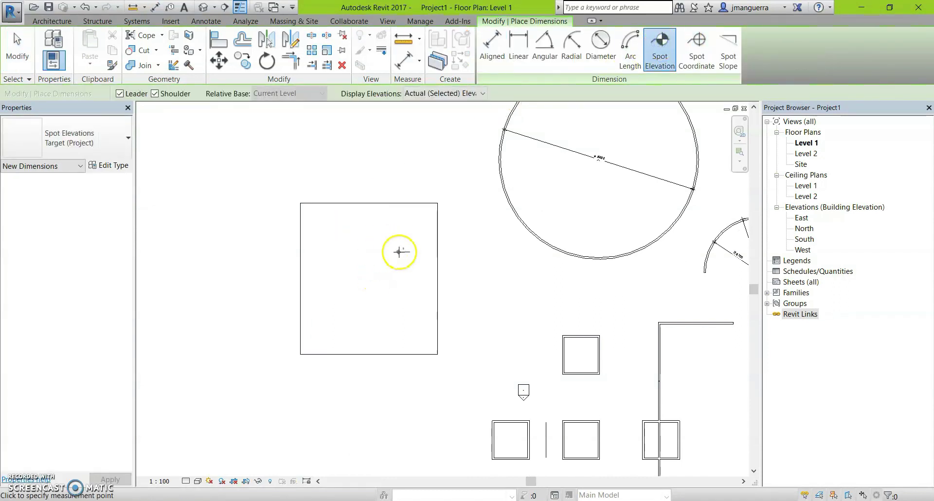
{"action": "scroll", "coordinate": [403, 272], "scroll_direction": "up", "scroll_amount": 2}
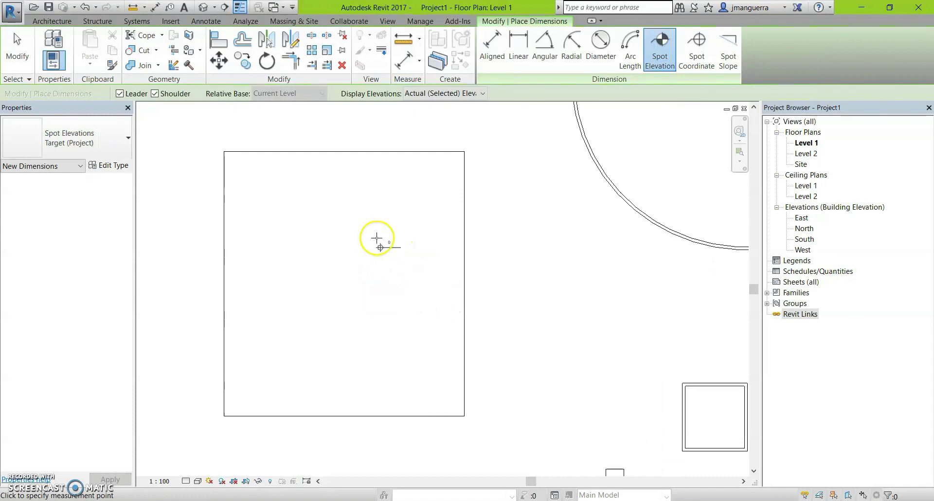
{"action": "scroll", "coordinate": [377, 238], "scroll_direction": "down", "scroll_amount": 2}
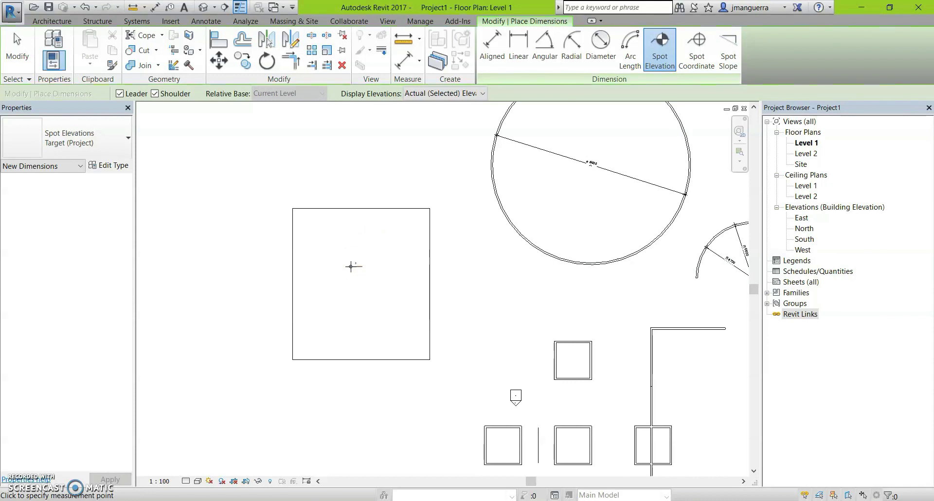
{"action": "scroll", "coordinate": [397, 303], "scroll_direction": "up", "scroll_amount": 2}
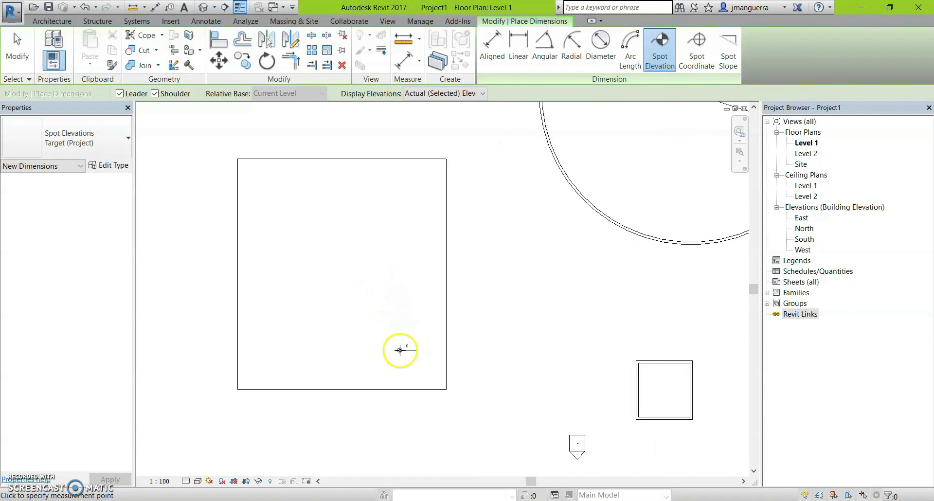
{"action": "scroll", "coordinate": [400, 350], "scroll_direction": "down", "scroll_amount": 1}
{"action": "scroll", "coordinate": [406, 327], "scroll_direction": "up", "scroll_amount": 1}
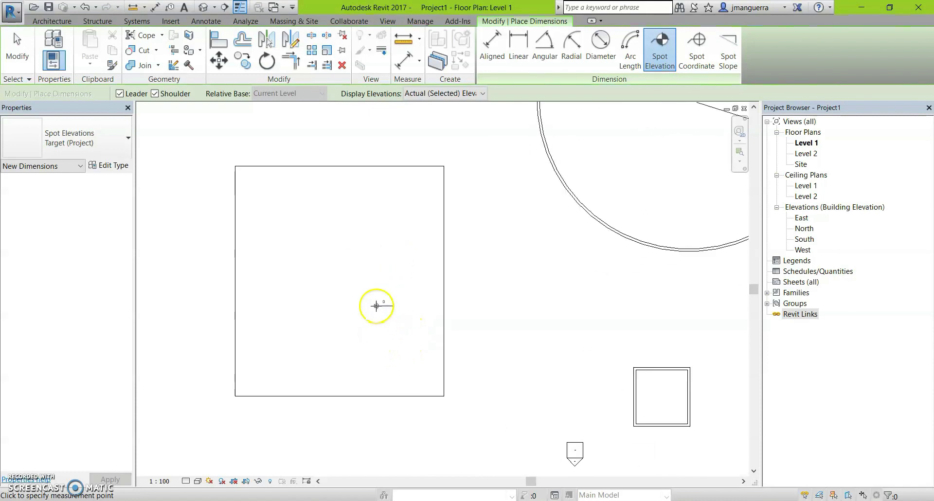
{"action": "left_click", "coordinate": [424, 344]}
{"action": "left_click", "coordinate": [454, 299]}
{"action": "left_click", "coordinate": [516, 298]}
{"action": "scroll", "coordinate": [514, 298], "scroll_direction": "up", "scroll_amount": 1}
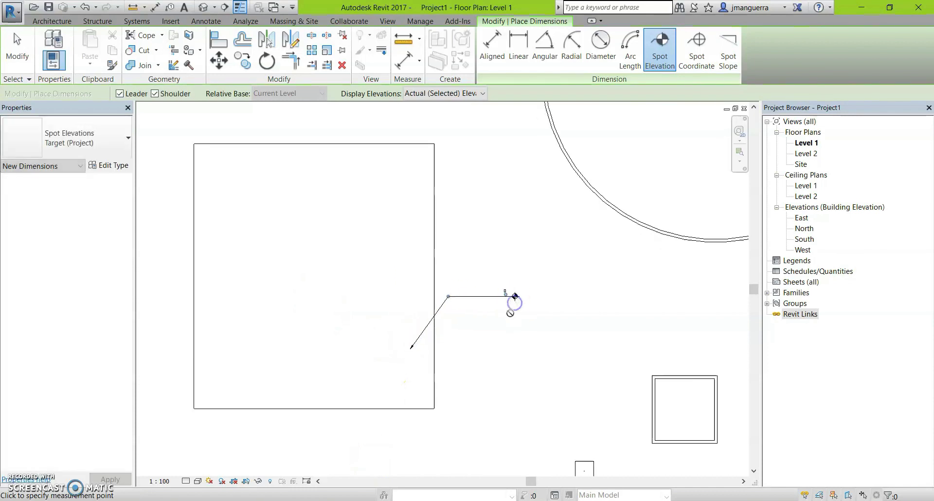
{"action": "scroll", "coordinate": [508, 307], "scroll_direction": "up", "scroll_amount": 4}
{"action": "scroll", "coordinate": [503, 267], "scroll_direction": "down", "scroll_amount": 2}
{"action": "scroll", "coordinate": [497, 275], "scroll_direction": "down", "scroll_amount": 2}
{"action": "scroll", "coordinate": [492, 275], "scroll_direction": "up", "scroll_amount": 1}
{"action": "key", "text": "Escape"}
{"action": "scroll", "coordinate": [474, 285], "scroll_direction": "down", "scroll_amount": 2}
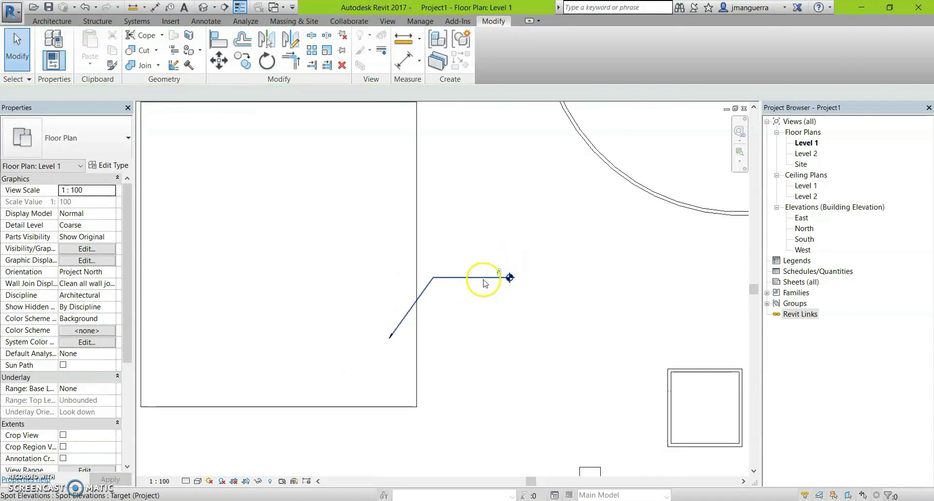
Step: Open the South elevation view and inspect the floor slab
{"action": "double_click", "coordinate": [805, 240]}
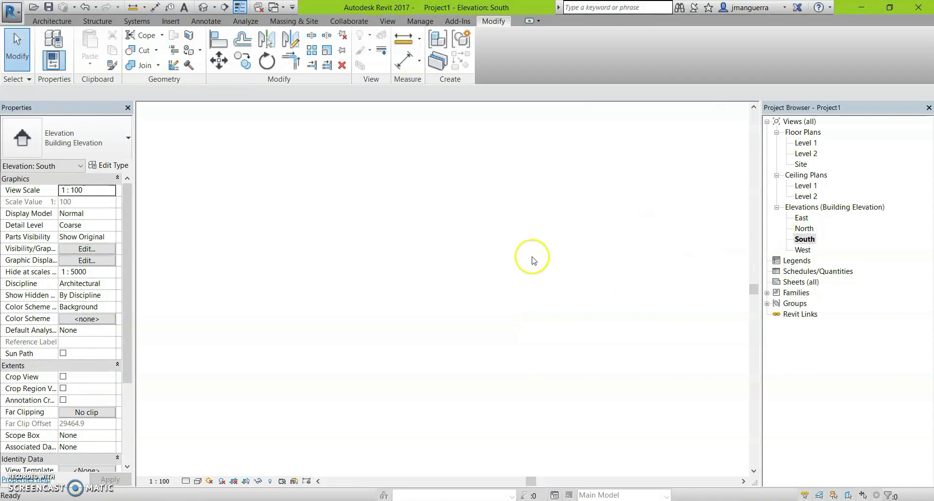
{"action": "scroll", "coordinate": [209, 323], "scroll_direction": "up", "scroll_amount": 3}
{"action": "scroll", "coordinate": [210, 311], "scroll_direction": "up", "scroll_amount": 2}
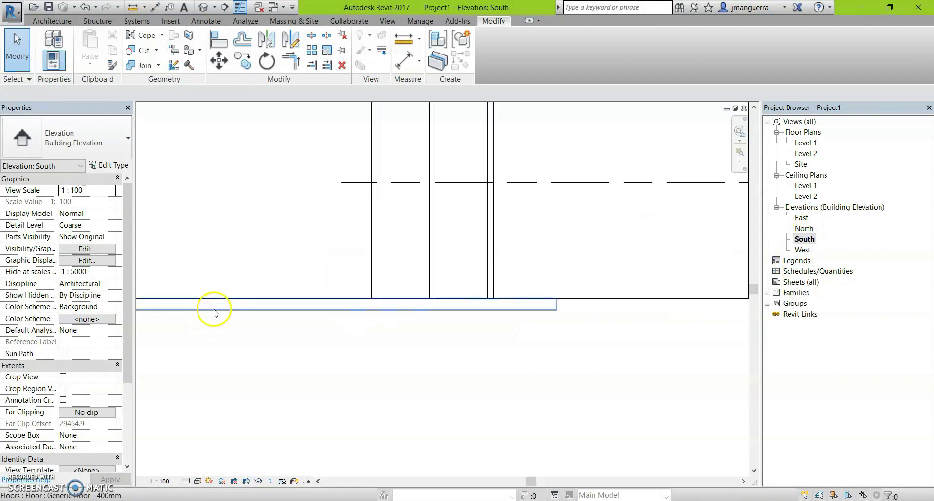
{"action": "left_click", "coordinate": [214, 309]}
{"action": "scroll", "coordinate": [243, 317], "scroll_direction": "down", "scroll_amount": 3}
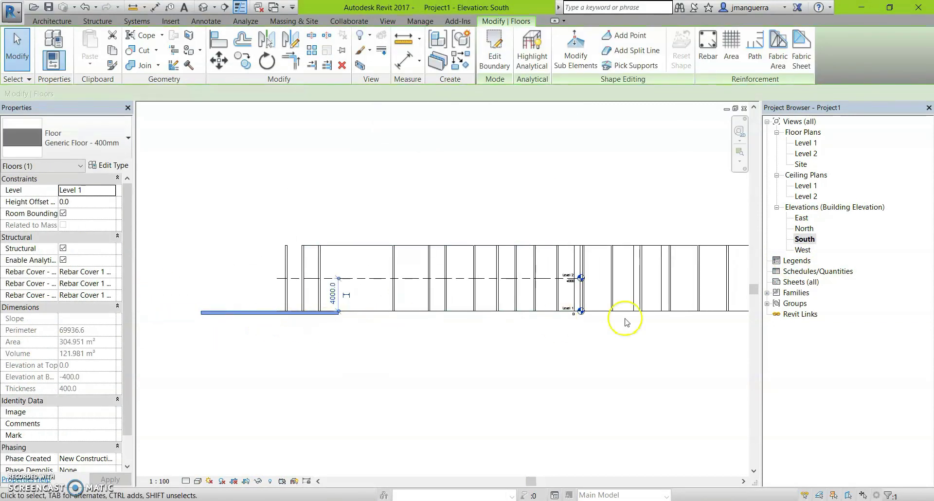
{"action": "scroll", "coordinate": [626, 322], "scroll_direction": "up", "scroll_amount": 2}
{"action": "scroll", "coordinate": [535, 314], "scroll_direction": "up", "scroll_amount": 4}
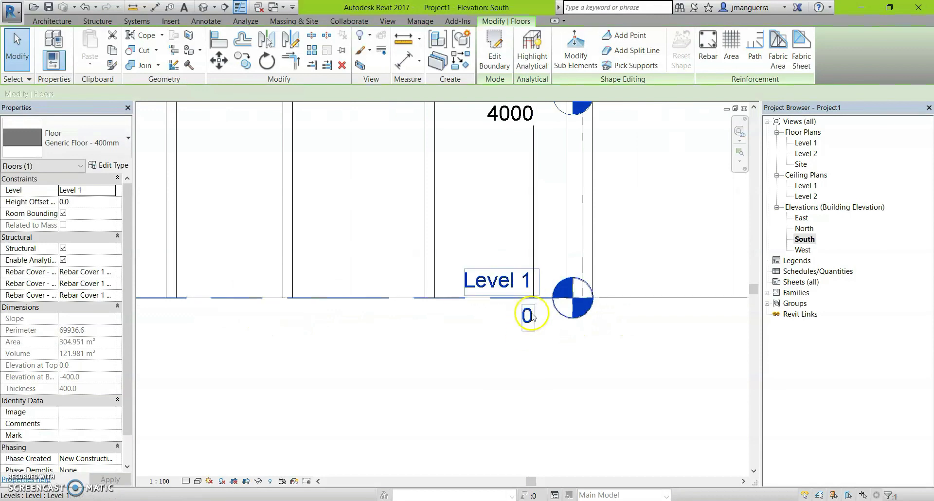
{"action": "scroll", "coordinate": [544, 322], "scroll_direction": "down", "scroll_amount": 5}
{"action": "scroll", "coordinate": [628, 318], "scroll_direction": "up", "scroll_amount": 2}
{"action": "scroll", "coordinate": [384, 285], "scroll_direction": "up", "scroll_amount": 2}
{"action": "left_click", "coordinate": [385, 285]}
{"action": "scroll", "coordinate": [385, 284], "scroll_direction": "up", "scroll_amount": 1}
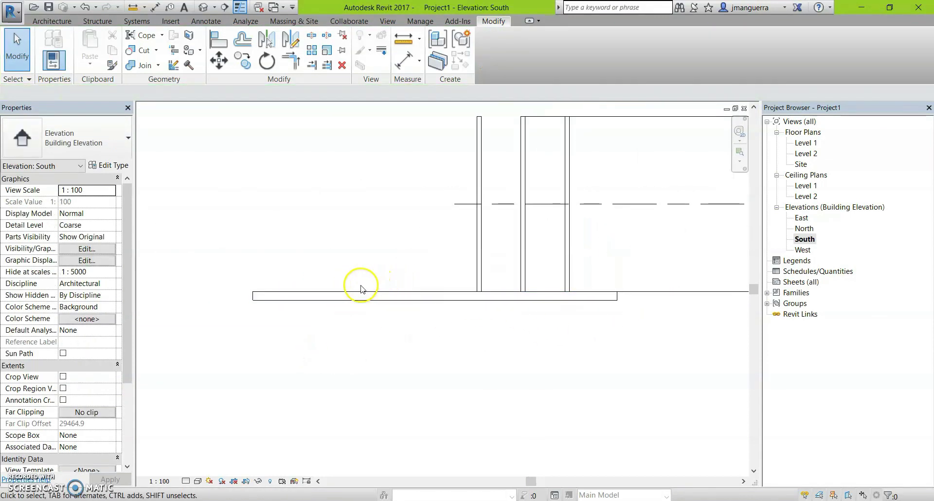
{"action": "key", "text": "l"}
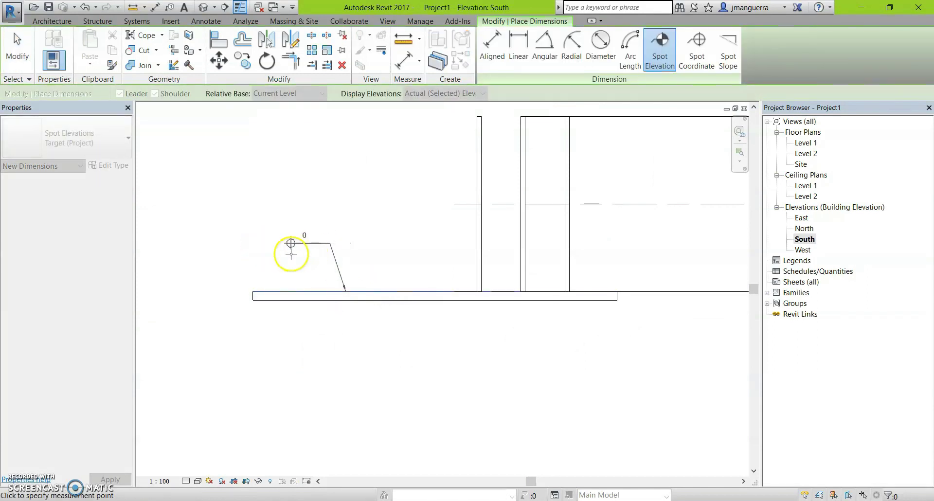
{"action": "scroll", "coordinate": [519, 259], "scroll_direction": "down", "scroll_amount": 2}
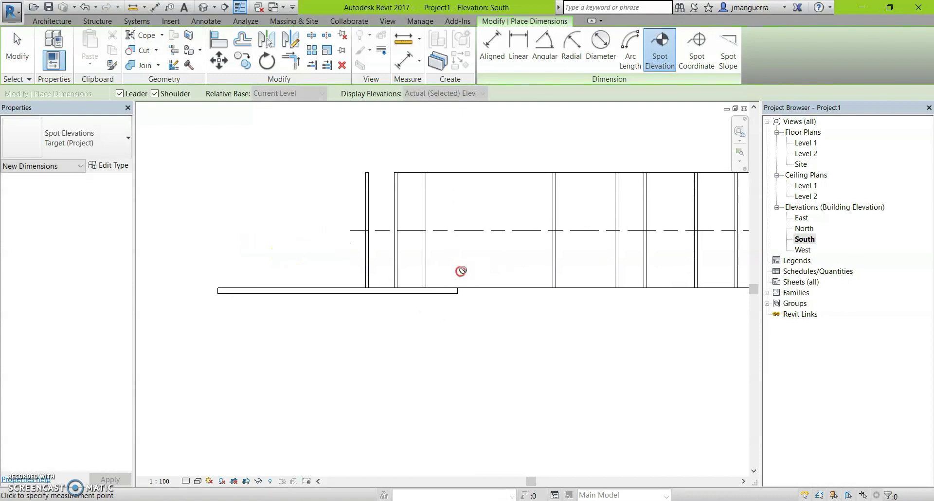
{"action": "key", "text": "Escape"}
Step: Copy the floor slab up 4000 to Level 2
{"action": "left_click", "coordinate": [454, 292]}
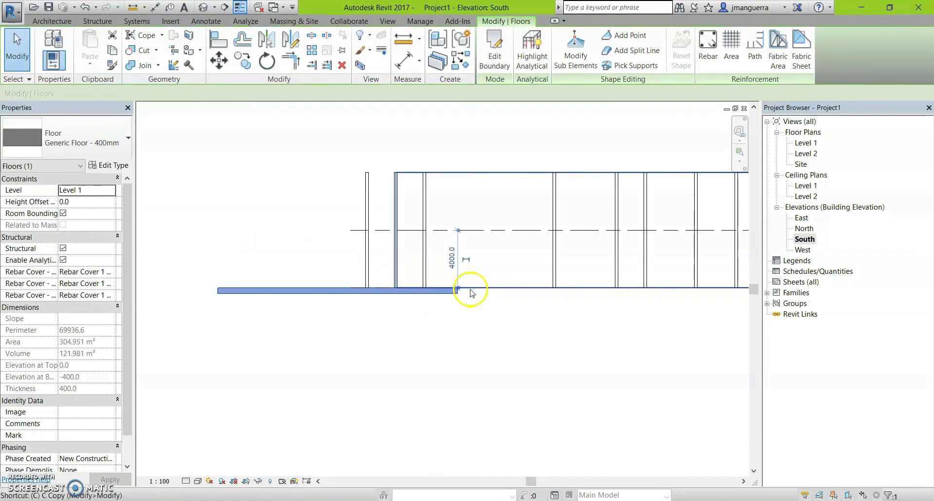
{"action": "key", "text": "r"}
{"action": "key", "text": "o"}
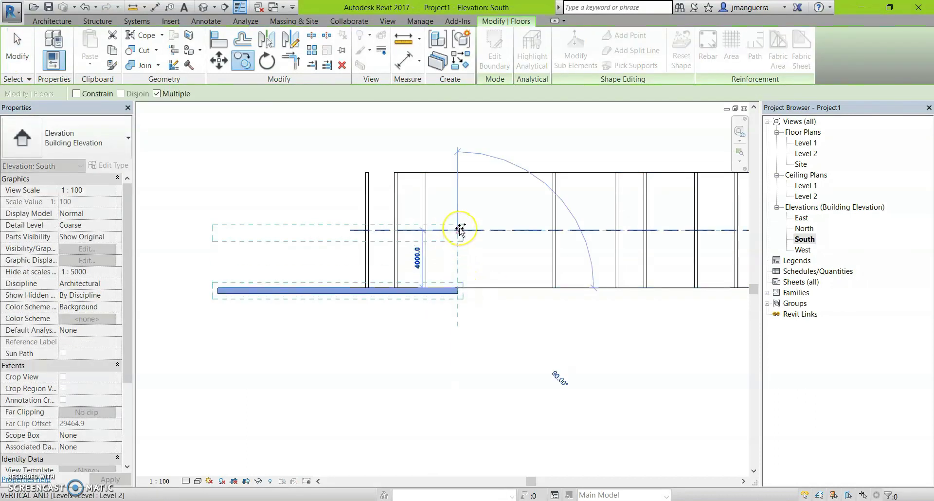
{"action": "left_click", "coordinate": [281, 229]}
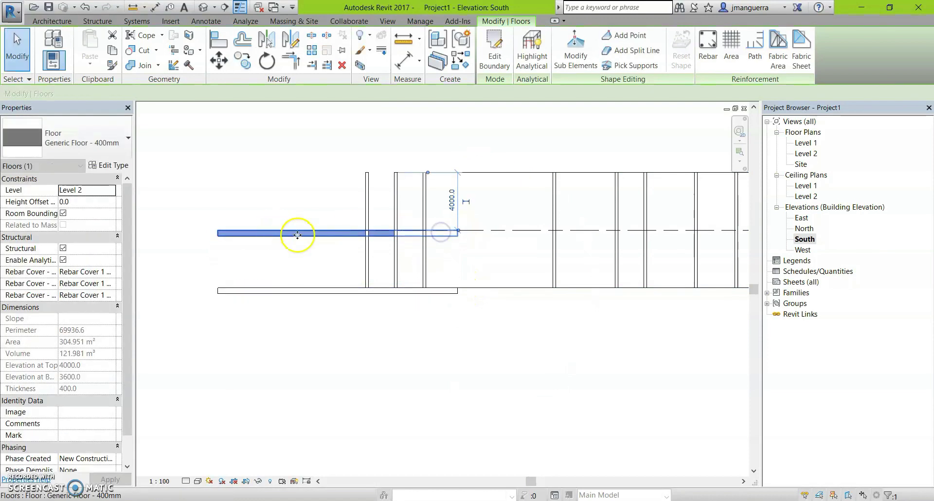
{"action": "left_click", "coordinate": [306, 246]}
Step: Tag the top of the upper floor with a 4000 spot elevation
{"action": "key", "text": "l"}
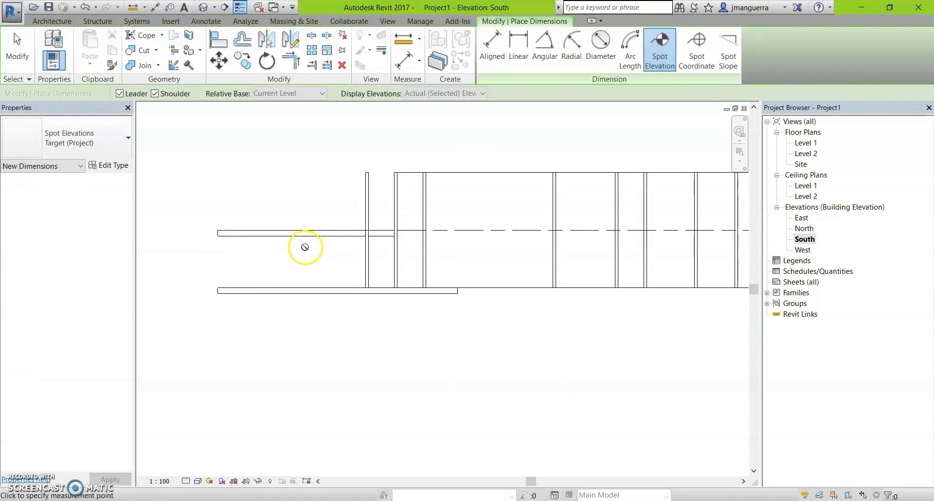
{"action": "scroll", "coordinate": [309, 250], "scroll_direction": "up", "scroll_amount": 1}
{"action": "scroll", "coordinate": [303, 247], "scroll_direction": "up", "scroll_amount": 1}
{"action": "left_click", "coordinate": [307, 216]}
{"action": "left_click", "coordinate": [291, 170]}
{"action": "left_click", "coordinate": [219, 171]}
{"action": "scroll", "coordinate": [299, 213], "scroll_direction": "down", "scroll_amount": 2}
{"action": "scroll", "coordinate": [299, 213], "scroll_direction": "down", "scroll_amount": 2}
{"action": "scroll", "coordinate": [591, 202], "scroll_direction": "up", "scroll_amount": 2}
{"action": "scroll", "coordinate": [598, 194], "scroll_direction": "up", "scroll_amount": 3}
{"action": "scroll", "coordinate": [581, 207], "scroll_direction": "up", "scroll_amount": 2}
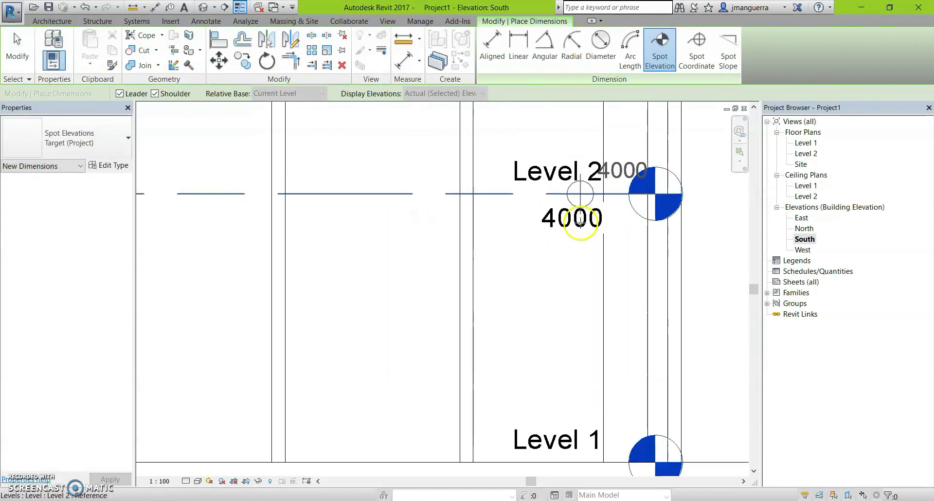
{"action": "scroll", "coordinate": [584, 243], "scroll_direction": "down", "scroll_amount": 3}
{"action": "scroll", "coordinate": [593, 257], "scroll_direction": "down", "scroll_amount": 2}
{"action": "scroll", "coordinate": [411, 267], "scroll_direction": "down", "scroll_amount": 2}
{"action": "scroll", "coordinate": [382, 266], "scroll_direction": "up", "scroll_amount": 1}
{"action": "scroll", "coordinate": [381, 270], "scroll_direction": "up", "scroll_amount": 2}
{"action": "scroll", "coordinate": [343, 270], "scroll_direction": "up", "scroll_amount": 3}
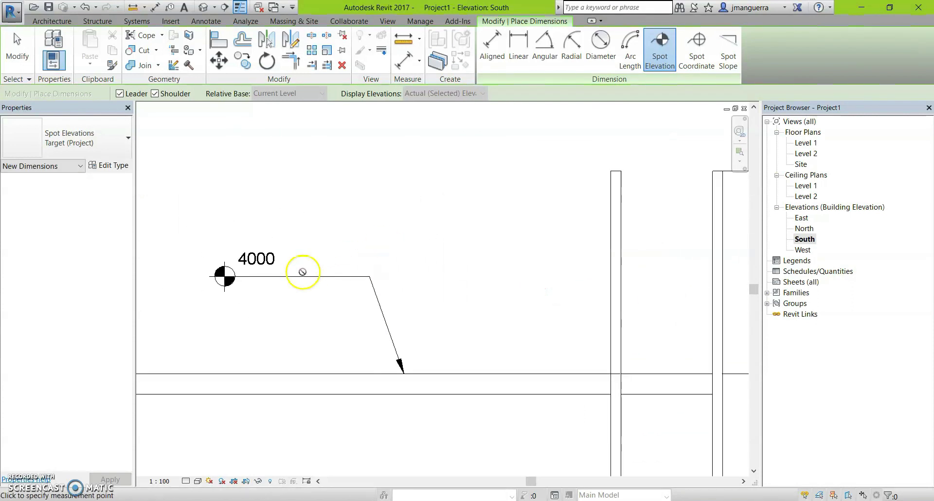
{"action": "key", "text": "Escape"}
Step: Move the 4000 spot elevation label's shoulder lower
{"action": "left_click_drag", "start_coordinate": [371, 287], "coordinate": [389, 326]}
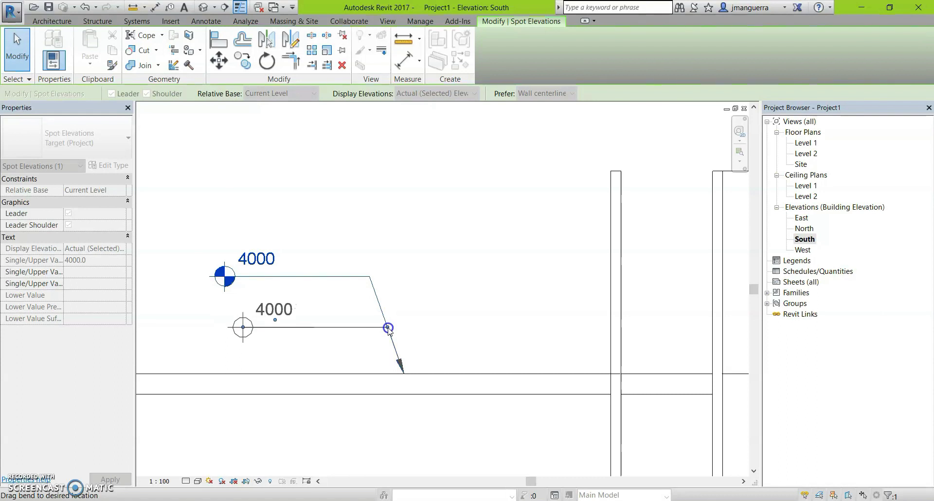
{"action": "left_click_drag", "start_coordinate": [388, 329], "coordinate": [387, 328]}
{"action": "left_click", "coordinate": [374, 324]}
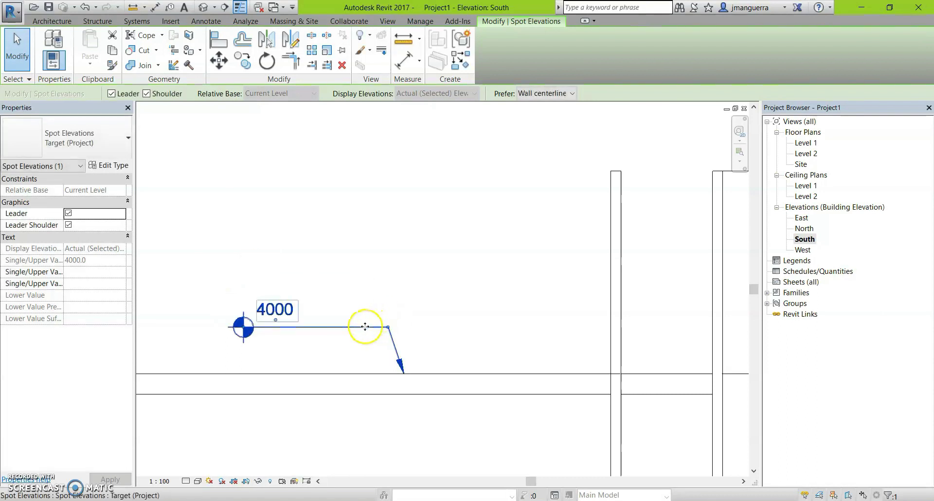
{"action": "scroll", "coordinate": [370, 321], "scroll_direction": "down", "scroll_amount": 2}
{"action": "scroll", "coordinate": [389, 326], "scroll_direction": "down", "scroll_amount": 2}
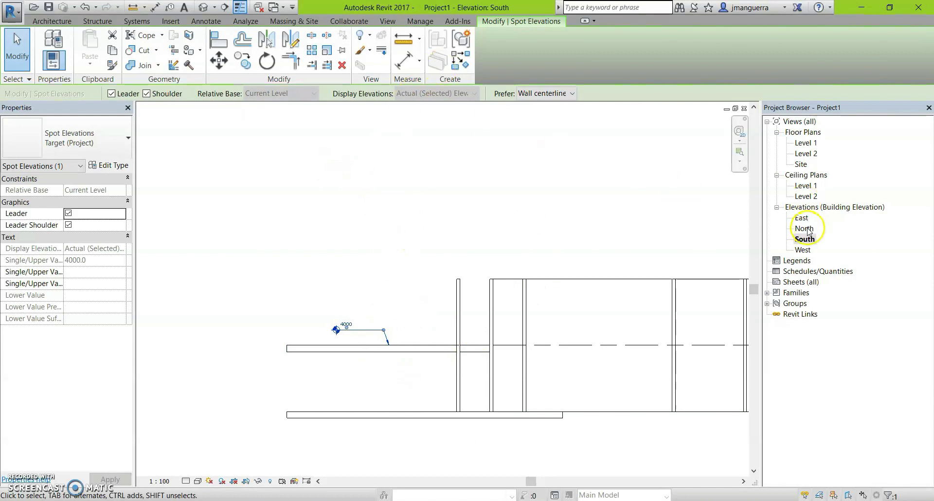
Step: Return to the Level 1 floor plan and pan across the drawing
{"action": "double_click", "coordinate": [810, 144]}
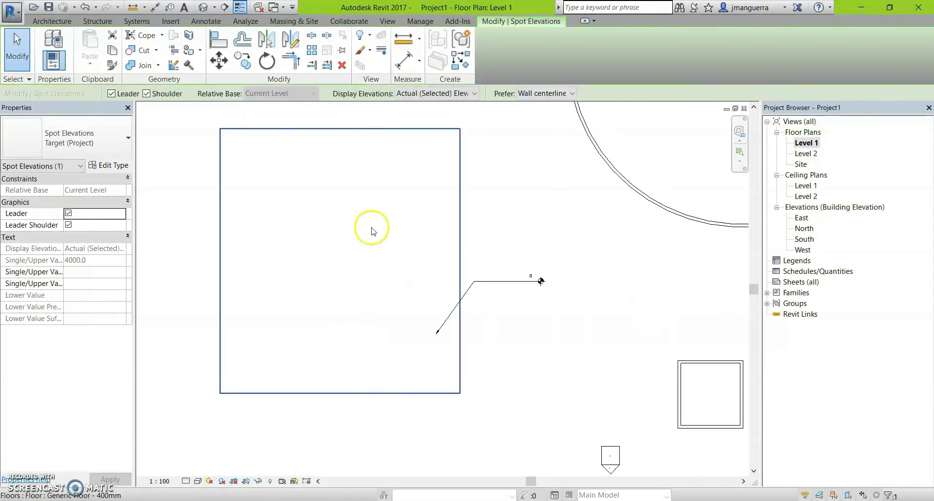
{"action": "middle_click_drag", "start_coordinate": [436, 297], "coordinate": [294, 316]}
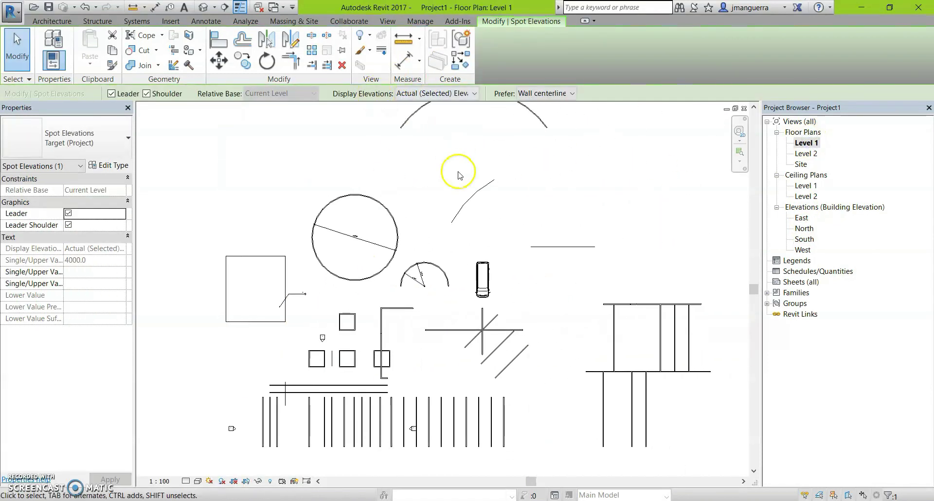
{"action": "key", "text": "i"}
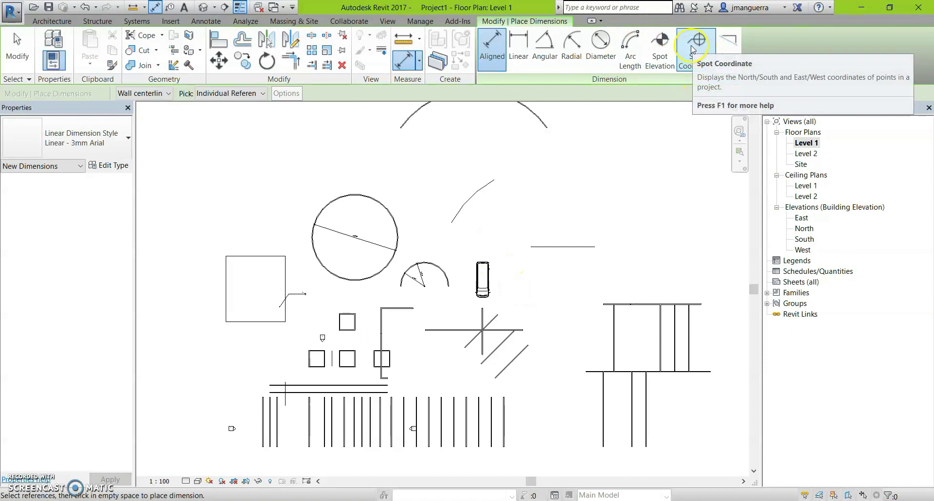
Step: Place a spot coordinate at the floor corner, labelled N 48278 / E -10432 beside a leader
{"action": "left_click", "coordinate": [692, 49]}
{"action": "scroll", "coordinate": [323, 292], "scroll_direction": "up", "scroll_amount": 2}
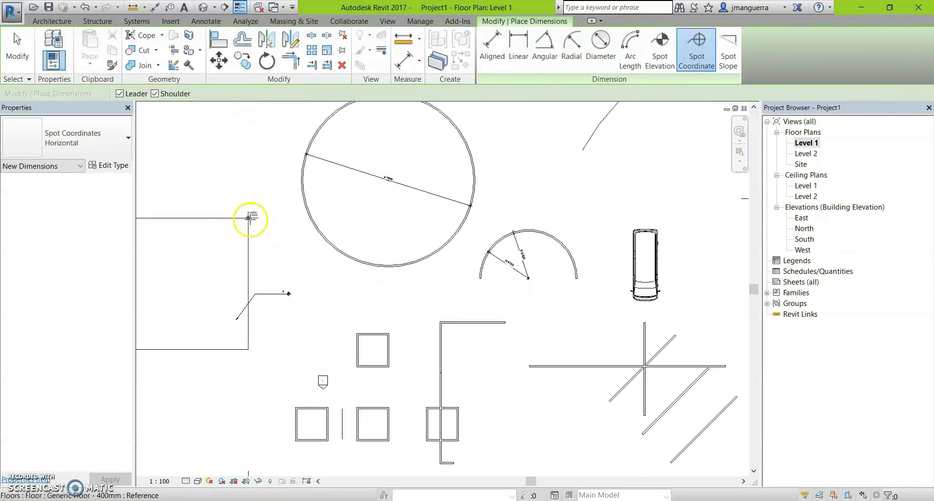
{"action": "scroll", "coordinate": [247, 215], "scroll_direction": "up", "scroll_amount": 2}
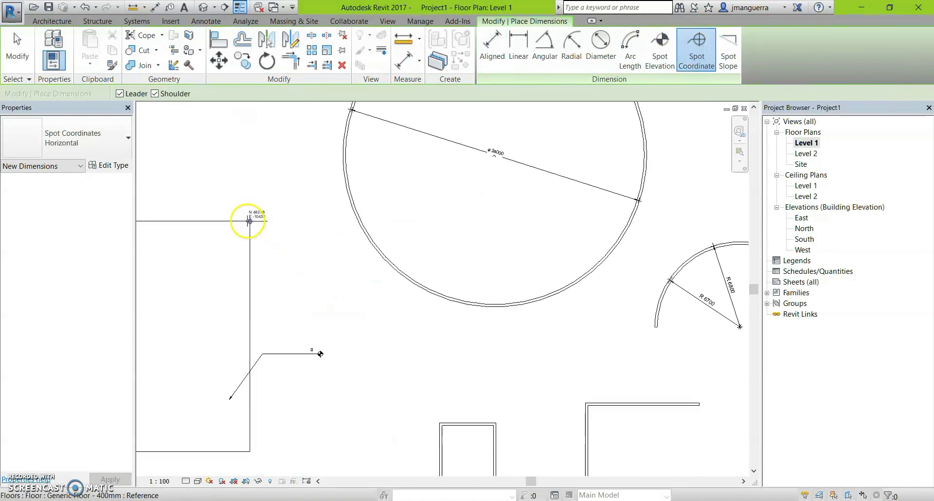
{"action": "scroll", "coordinate": [249, 221], "scroll_direction": "up", "scroll_amount": 3}
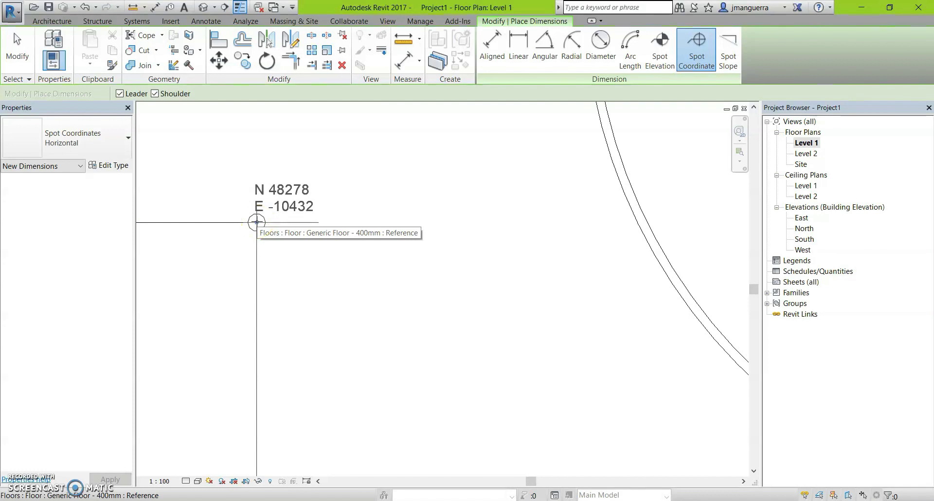
{"action": "scroll", "coordinate": [257, 222], "scroll_direction": "down", "scroll_amount": 2}
{"action": "scroll", "coordinate": [256, 222], "scroll_direction": "down", "scroll_amount": 2}
{"action": "scroll", "coordinate": [256, 221], "scroll_direction": "down", "scroll_amount": 2}
{"action": "scroll", "coordinate": [256, 222], "scroll_direction": "down", "scroll_amount": 1}
{"action": "scroll", "coordinate": [257, 222], "scroll_direction": "down", "scroll_amount": 1}
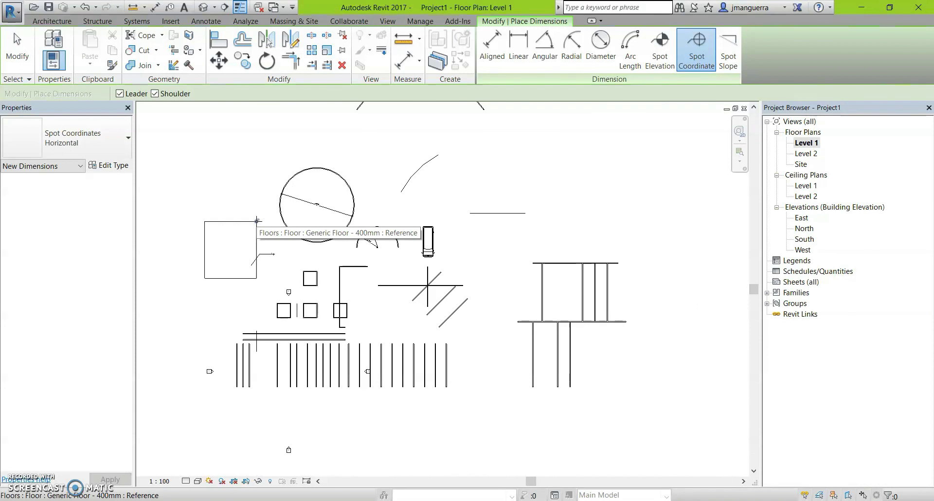
{"action": "scroll", "coordinate": [257, 221], "scroll_direction": "up", "scroll_amount": 2}
{"action": "scroll", "coordinate": [257, 222], "scroll_direction": "up", "scroll_amount": 5}
{"action": "scroll", "coordinate": [256, 222], "scroll_direction": "up", "scroll_amount": 2}
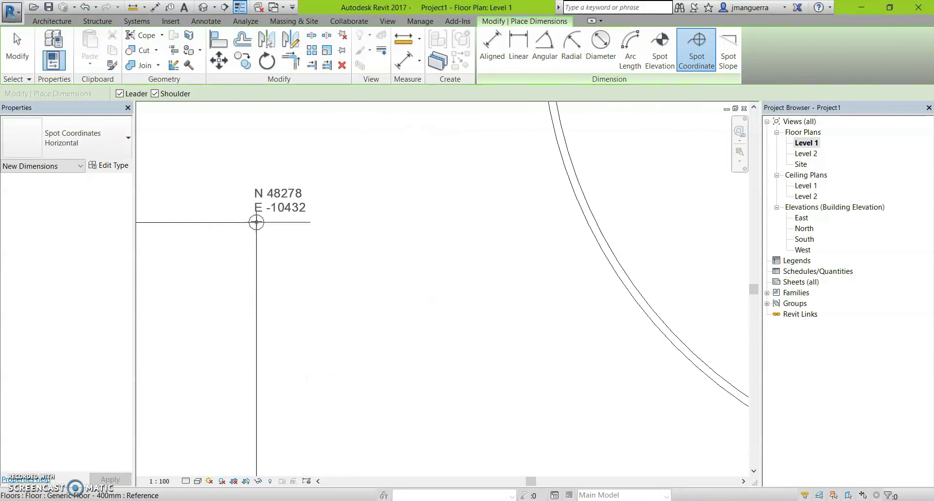
{"action": "left_click", "coordinate": [256, 222]}
{"action": "left_click", "coordinate": [339, 365]}
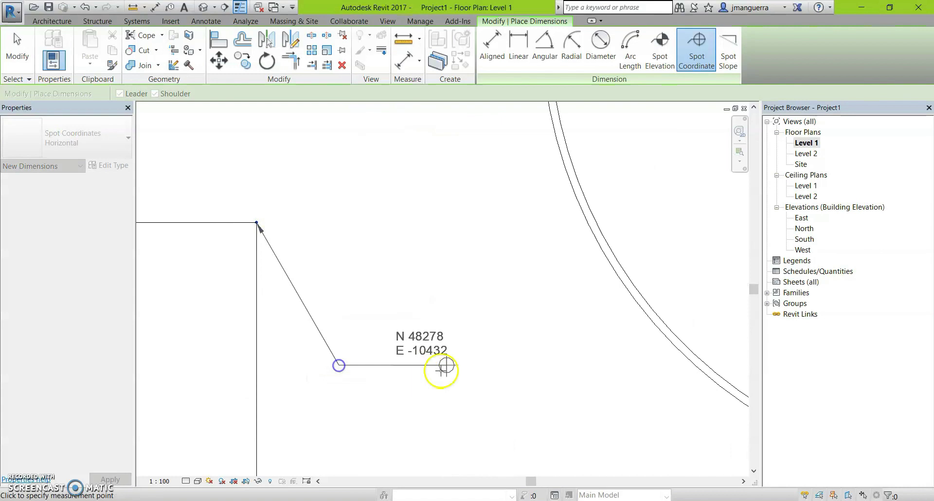
{"action": "left_click", "coordinate": [444, 365]}
{"action": "scroll", "coordinate": [444, 365], "scroll_direction": "down", "scroll_amount": 3}
{"action": "left_click", "coordinate": [317, 194]}
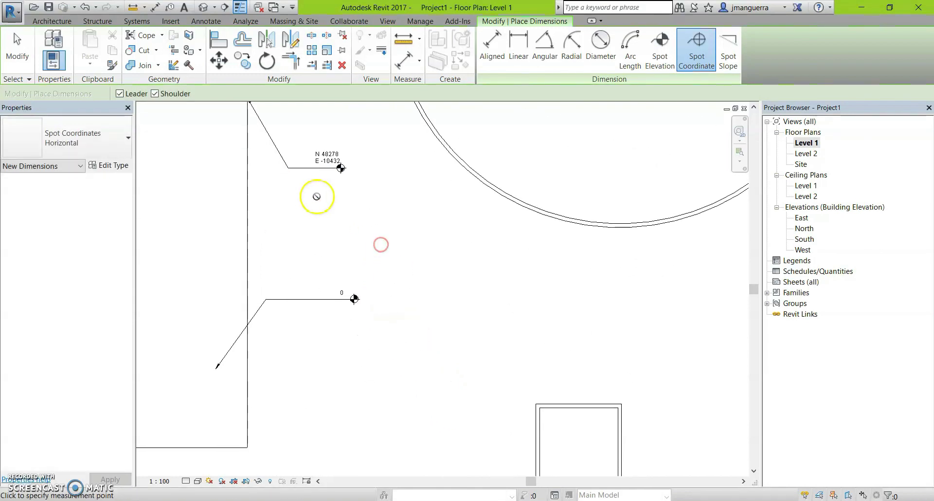
{"action": "key", "text": "Escape"}
{"action": "scroll", "coordinate": [285, 130], "scroll_direction": "up", "scroll_amount": 2}
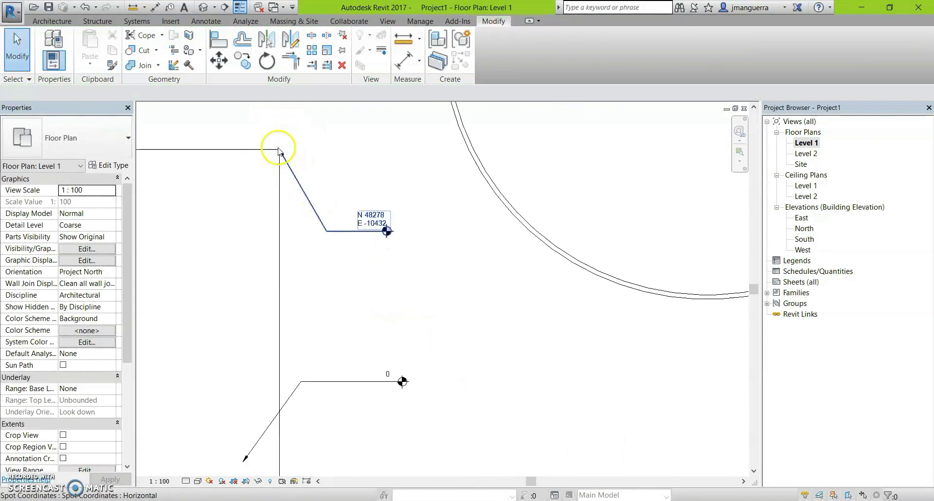
{"action": "scroll", "coordinate": [280, 154], "scroll_direction": "down", "scroll_amount": 2}
{"action": "scroll", "coordinate": [280, 156], "scroll_direction": "down", "scroll_amount": 1}
{"action": "scroll", "coordinate": [279, 158], "scroll_direction": "down", "scroll_amount": 1}
{"action": "scroll", "coordinate": [280, 163], "scroll_direction": "down", "scroll_amount": 1}
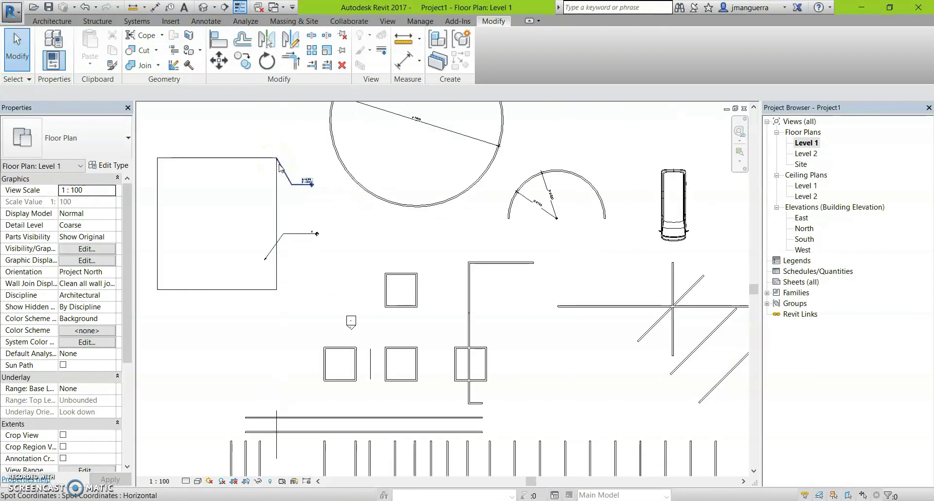
{"action": "scroll", "coordinate": [280, 168], "scroll_direction": "up", "scroll_amount": 2}
{"action": "scroll", "coordinate": [281, 165], "scroll_direction": "up", "scroll_amount": 2}
{"action": "scroll", "coordinate": [371, 212], "scroll_direction": "down", "scroll_amount": 2}
{"action": "scroll", "coordinate": [368, 211], "scroll_direction": "down", "scroll_amount": 1}
{"action": "scroll", "coordinate": [368, 212], "scroll_direction": "down", "scroll_amount": 1}
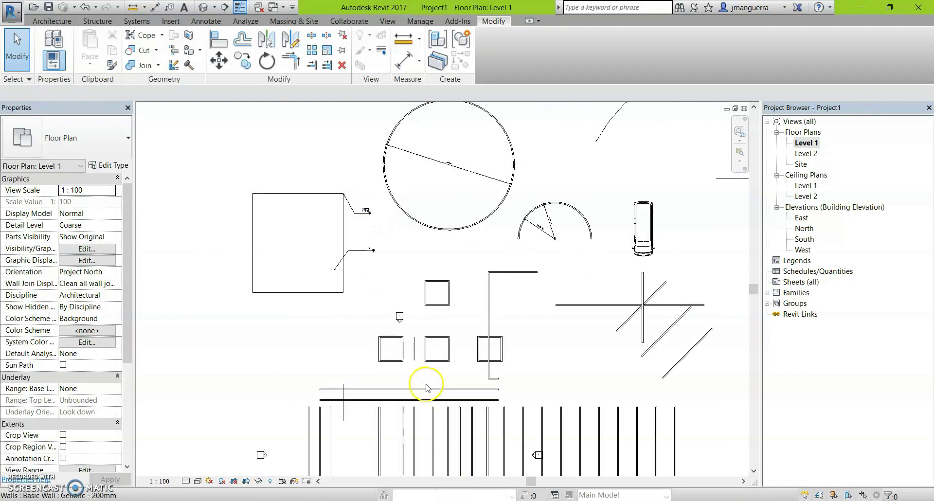
{"action": "middle_click_drag", "start_coordinate": [426, 388], "coordinate": [443, 281]}
{"action": "scroll", "coordinate": [418, 341], "scroll_direction": "down", "scroll_amount": 1}
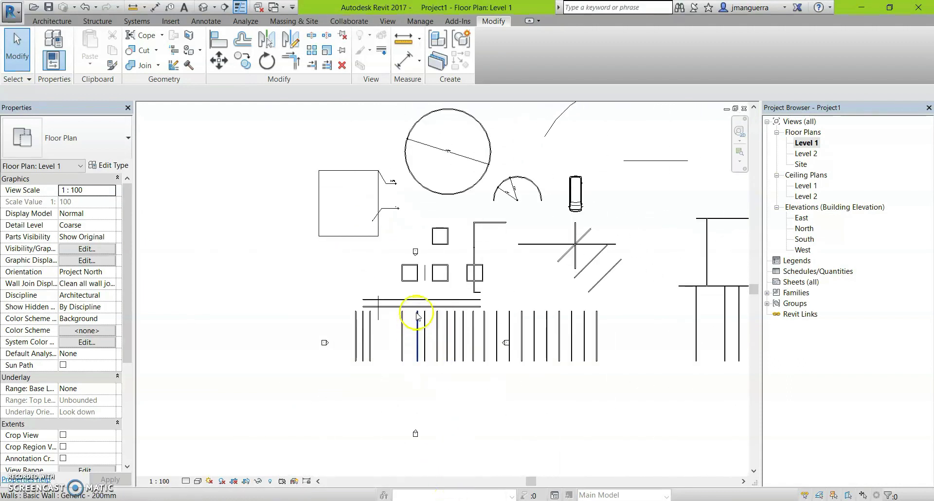
{"action": "scroll", "coordinate": [417, 316], "scroll_direction": "up", "scroll_amount": 1}
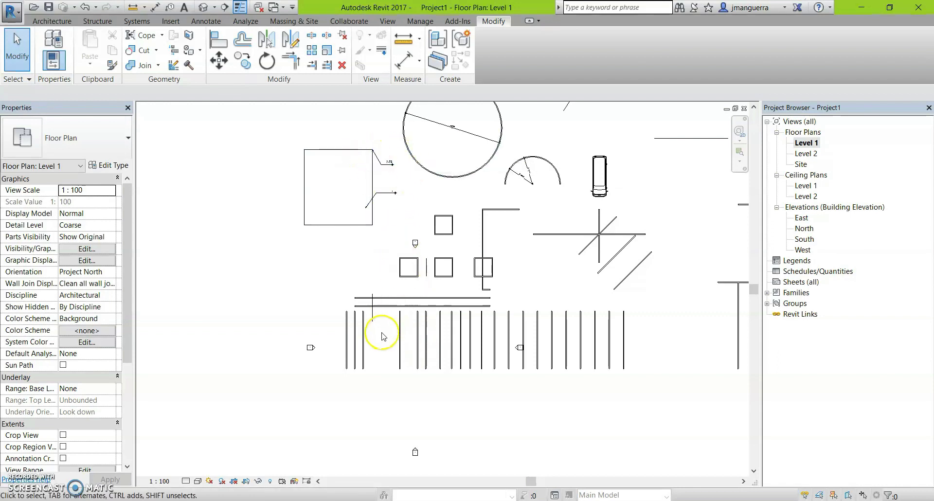
Step: Draw a detail line between the tips of the two opposite elevation markers
{"action": "key", "text": "d"}
{"action": "key", "text": "l"}
{"action": "scroll", "coordinate": [317, 359], "scroll_direction": "up", "scroll_amount": 3}
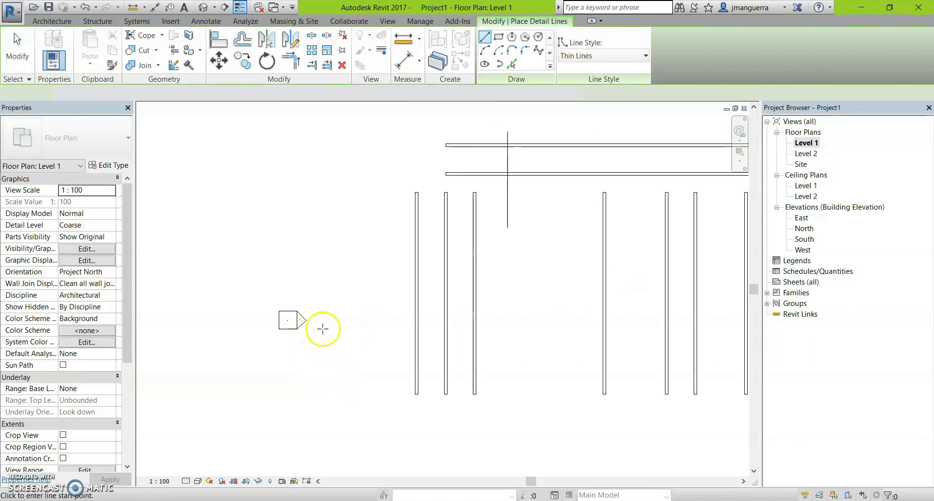
{"action": "scroll", "coordinate": [323, 328], "scroll_direction": "up", "scroll_amount": 3}
{"action": "scroll", "coordinate": [308, 323], "scroll_direction": "up", "scroll_amount": 3}
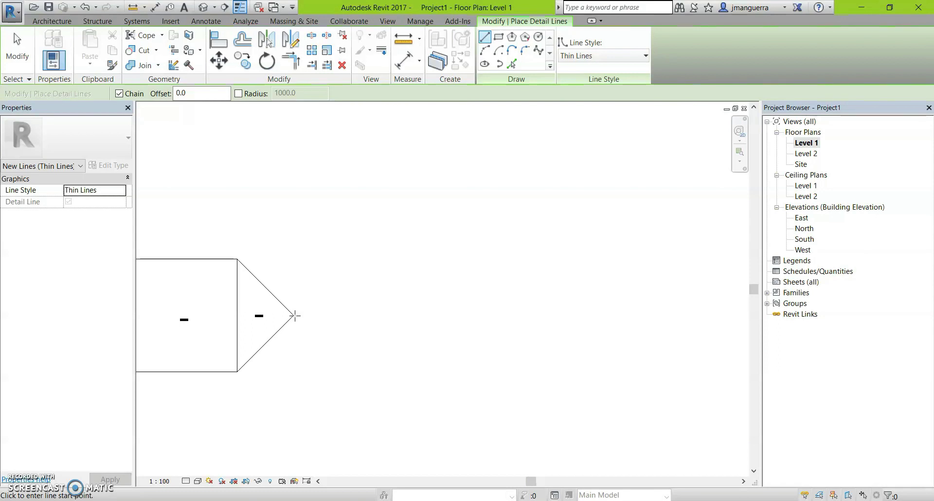
{"action": "left_click", "coordinate": [296, 316]}
{"action": "scroll", "coordinate": [383, 313], "scroll_direction": "down", "scroll_amount": 2}
{"action": "scroll", "coordinate": [390, 316], "scroll_direction": "down", "scroll_amount": 3}
{"action": "scroll", "coordinate": [656, 278], "scroll_direction": "down", "scroll_amount": 2}
{"action": "scroll", "coordinate": [546, 303], "scroll_direction": "up", "scroll_amount": 2}
{"action": "scroll", "coordinate": [542, 309], "scroll_direction": "up", "scroll_amount": 2}
{"action": "scroll", "coordinate": [534, 295], "scroll_direction": "up", "scroll_amount": 2}
{"action": "scroll", "coordinate": [533, 294], "scroll_direction": "up", "scroll_amount": 2}
{"action": "scroll", "coordinate": [531, 297], "scroll_direction": "up", "scroll_amount": 2}
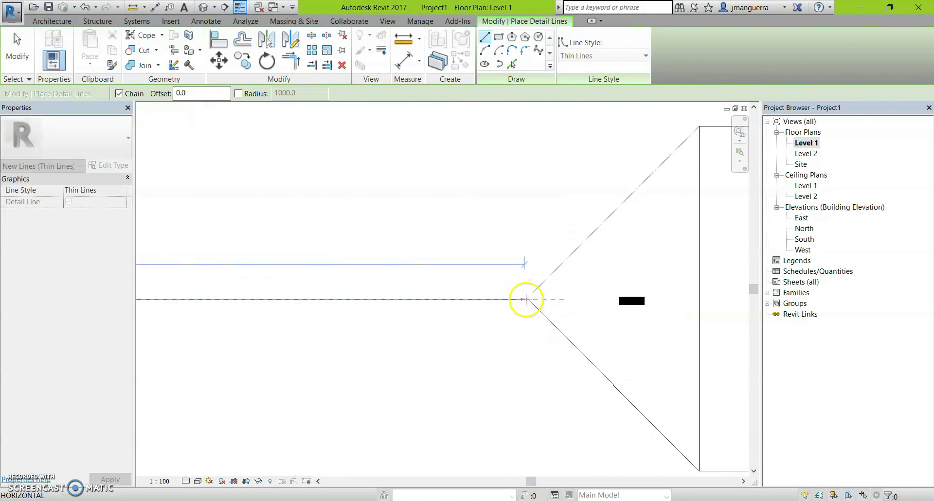
{"action": "left_click", "coordinate": [528, 299]}
{"action": "scroll", "coordinate": [487, 287], "scroll_direction": "down", "scroll_amount": 3}
{"action": "scroll", "coordinate": [449, 276], "scroll_direction": "down", "scroll_amount": 2}
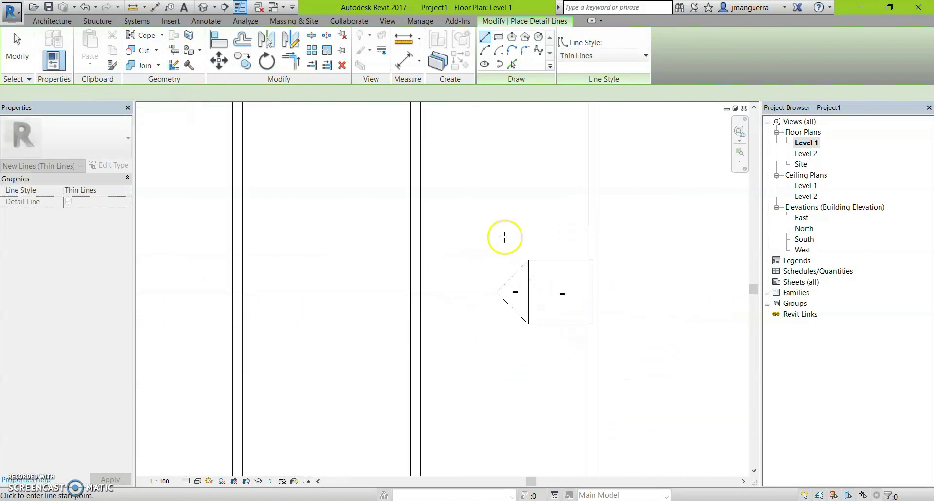
{"action": "scroll", "coordinate": [507, 236], "scroll_direction": "down", "scroll_amount": 2}
{"action": "left_click", "coordinate": [326, 222]}
{"action": "key", "text": "Escape"}
{"action": "scroll", "coordinate": [335, 353], "scroll_direction": "up", "scroll_amount": 3}
{"action": "scroll", "coordinate": [330, 349], "scroll_direction": "up", "scroll_amount": 3}
{"action": "scroll", "coordinate": [336, 343], "scroll_direction": "up", "scroll_amount": 1}
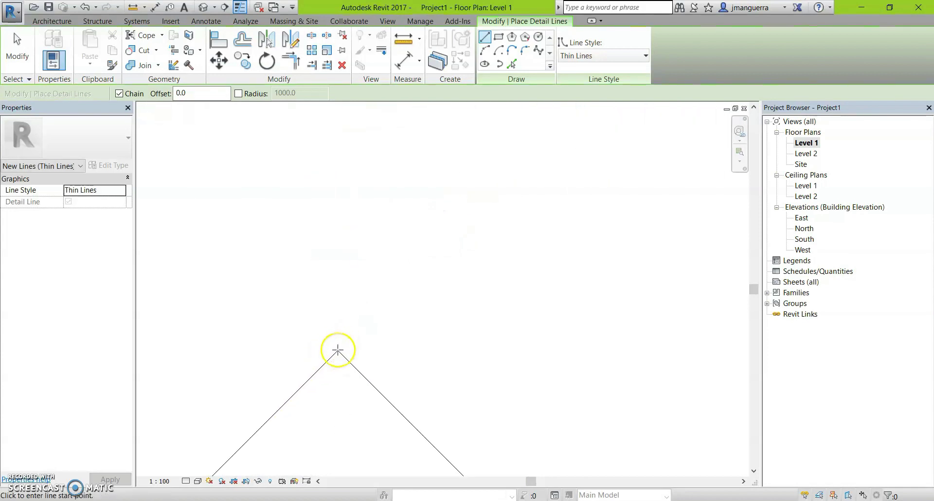
Step: Draw the long vertical detail line from the triangular marker's apex up to the upper marker
{"action": "left_click", "coordinate": [338, 350]}
{"action": "scroll", "coordinate": [369, 316], "scroll_direction": "down", "scroll_amount": 2}
{"action": "scroll", "coordinate": [376, 322], "scroll_direction": "down", "scroll_amount": 2}
{"action": "scroll", "coordinate": [379, 298], "scroll_direction": "down", "scroll_amount": 3}
{"action": "scroll", "coordinate": [377, 287], "scroll_direction": "up", "scroll_amount": 1}
{"action": "scroll", "coordinate": [363, 263], "scroll_direction": "up", "scroll_amount": 2}
{"action": "scroll", "coordinate": [364, 205], "scroll_direction": "up", "scroll_amount": 2}
{"action": "scroll", "coordinate": [359, 168], "scroll_direction": "up", "scroll_amount": 2}
{"action": "scroll", "coordinate": [359, 168], "scroll_direction": "up", "scroll_amount": 2}
{"action": "scroll", "coordinate": [363, 187], "scroll_direction": "up", "scroll_amount": 2}
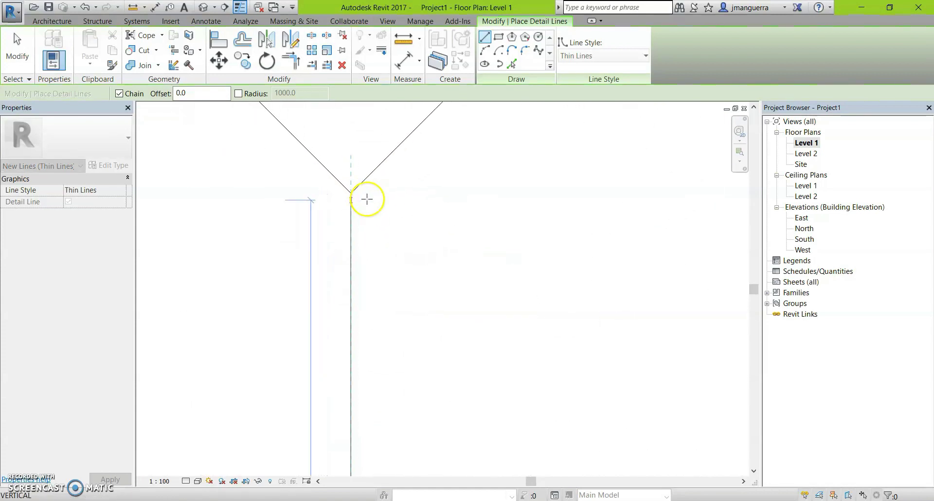
{"action": "left_click", "coordinate": [351, 195]}
{"action": "scroll", "coordinate": [386, 261], "scroll_direction": "down", "scroll_amount": 2}
{"action": "scroll", "coordinate": [396, 261], "scroll_direction": "down", "scroll_amount": 2}
{"action": "scroll", "coordinate": [453, 260], "scroll_direction": "down", "scroll_amount": 3}
{"action": "scroll", "coordinate": [429, 341], "scroll_direction": "down", "scroll_amount": 2}
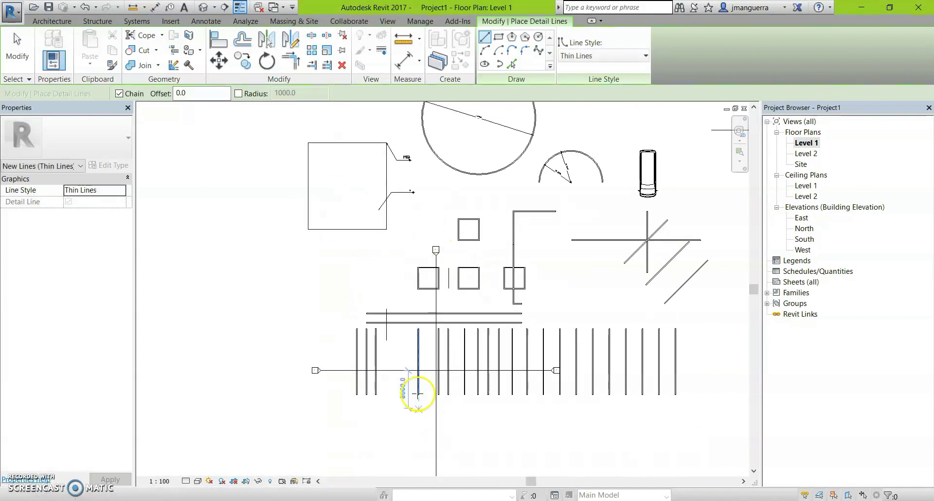
{"action": "scroll", "coordinate": [428, 385], "scroll_direction": "up", "scroll_amount": 2}
{"action": "scroll", "coordinate": [375, 125], "scroll_direction": "up", "scroll_amount": 2}
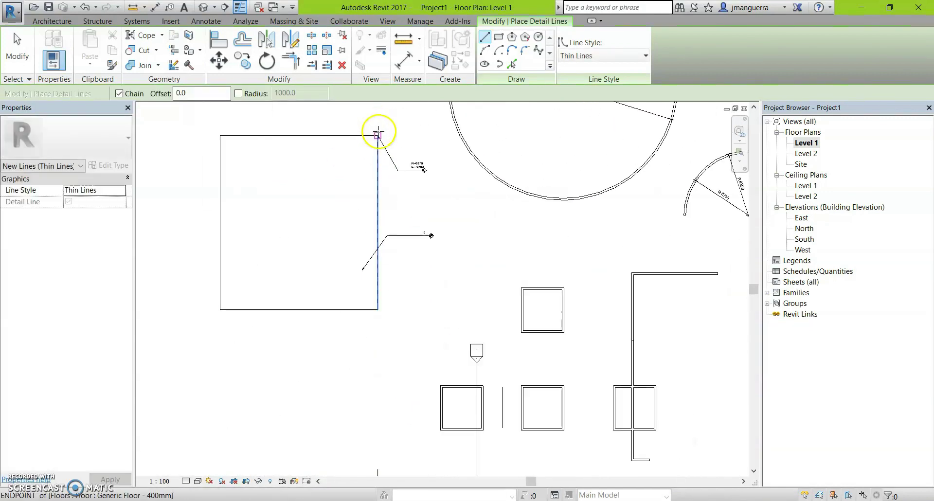
{"action": "key", "text": "Escape"}
{"action": "scroll", "coordinate": [417, 163], "scroll_direction": "down", "scroll_amount": 2}
{"action": "key", "text": "Escape"}
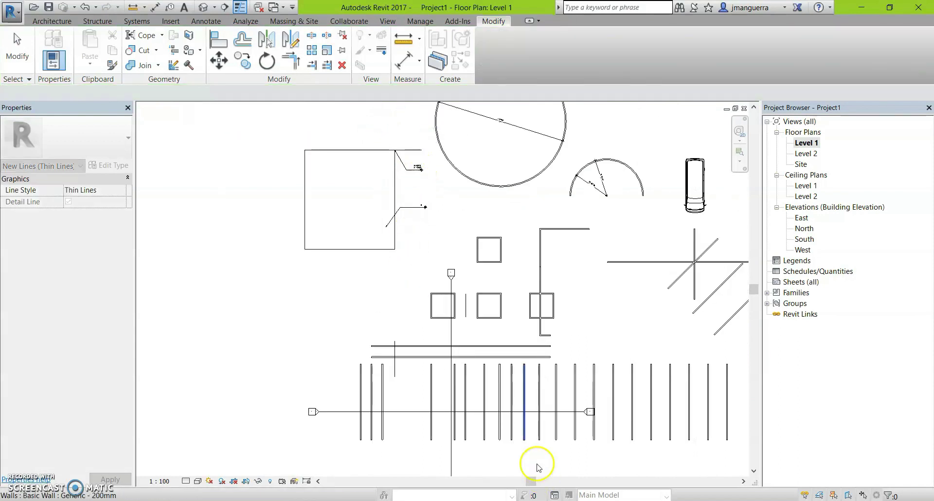
Step: Place an aligned dimension on the vertical detail line showing its 48282 length
{"action": "key", "text": "d"}
{"action": "key", "text": "i"}
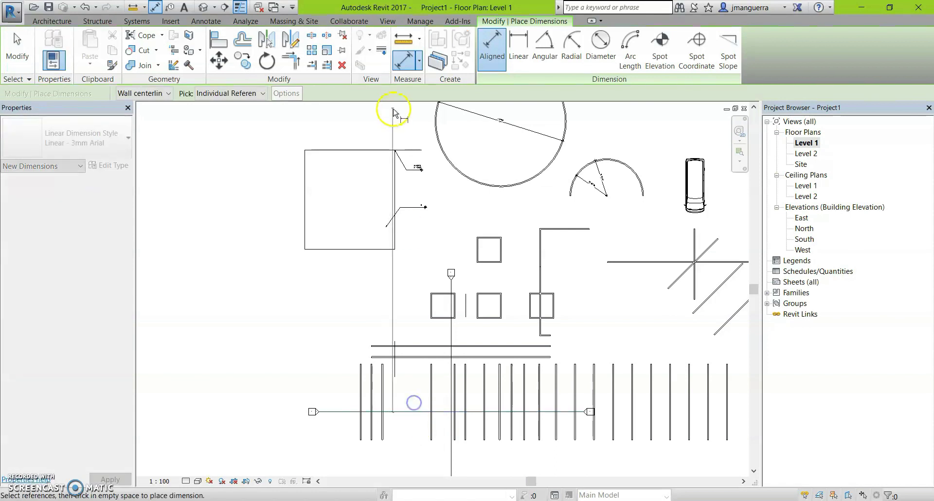
{"action": "scroll", "coordinate": [395, 295], "scroll_direction": "up", "scroll_amount": 2}
{"action": "left_click", "coordinate": [416, 273]}
{"action": "scroll", "coordinate": [417, 273], "scroll_direction": "up", "scroll_amount": 3}
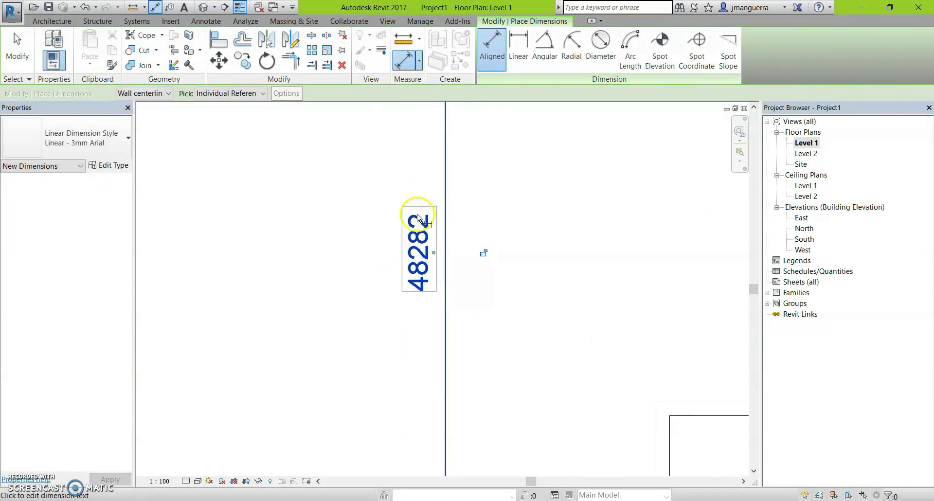
{"action": "scroll", "coordinate": [396, 292], "scroll_direction": "down", "scroll_amount": 2}
{"action": "scroll", "coordinate": [401, 309], "scroll_direction": "down", "scroll_amount": 3}
{"action": "scroll", "coordinate": [411, 170], "scroll_direction": "up", "scroll_amount": 2}
{"action": "scroll", "coordinate": [409, 170], "scroll_direction": "up", "scroll_amount": 2}
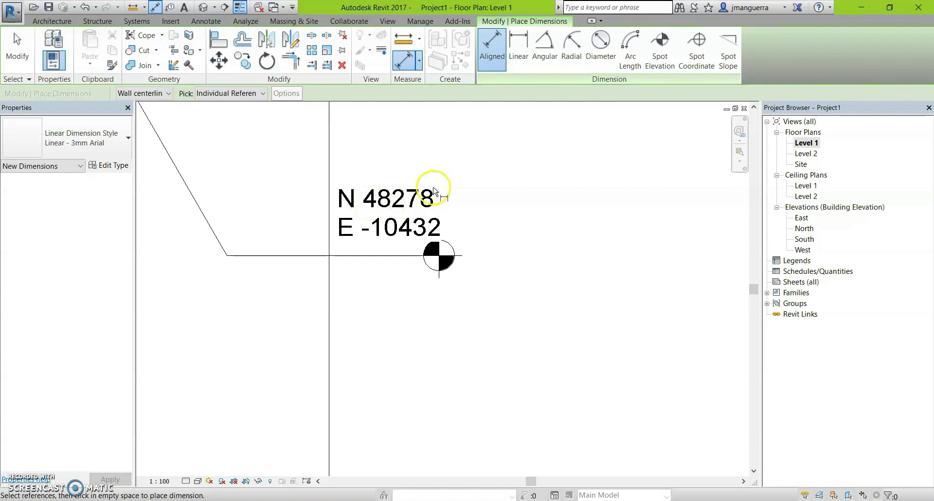
{"action": "scroll", "coordinate": [428, 190], "scroll_direction": "down", "scroll_amount": 1}
{"action": "scroll", "coordinate": [411, 195], "scroll_direction": "down", "scroll_amount": 2}
{"action": "scroll", "coordinate": [407, 184], "scroll_direction": "down", "scroll_amount": 2}
{"action": "scroll", "coordinate": [414, 243], "scroll_direction": "down", "scroll_amount": 1}
{"action": "scroll", "coordinate": [424, 306], "scroll_direction": "up", "scroll_amount": 1}
{"action": "scroll", "coordinate": [394, 248], "scroll_direction": "up", "scroll_amount": 1}
{"action": "scroll", "coordinate": [390, 214], "scroll_direction": "up", "scroll_amount": 1}
{"action": "scroll", "coordinate": [385, 224], "scroll_direction": "up", "scroll_amount": 1}
{"action": "scroll", "coordinate": [370, 161], "scroll_direction": "down", "scroll_amount": 3}
{"action": "scroll", "coordinate": [384, 194], "scroll_direction": "up", "scroll_amount": 1}
{"action": "scroll", "coordinate": [388, 179], "scroll_direction": "up", "scroll_amount": 2}
{"action": "scroll", "coordinate": [381, 176], "scroll_direction": "up", "scroll_amount": 2}
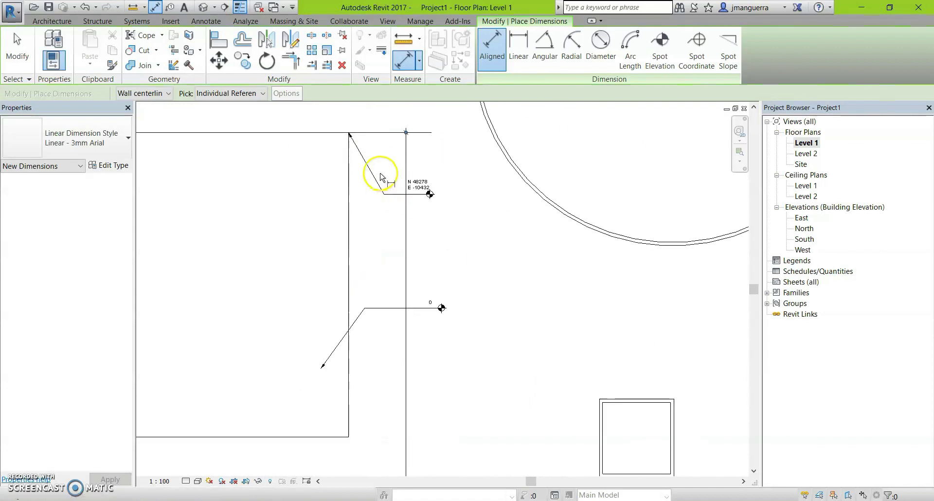
{"action": "key", "text": "Escape"}
{"action": "key", "text": "Escape"}
{"action": "scroll", "coordinate": [377, 175], "scroll_direction": "down", "scroll_amount": 3}
{"action": "scroll", "coordinate": [386, 359], "scroll_direction": "up", "scroll_amount": 2}
{"action": "left_click", "coordinate": [432, 211]}
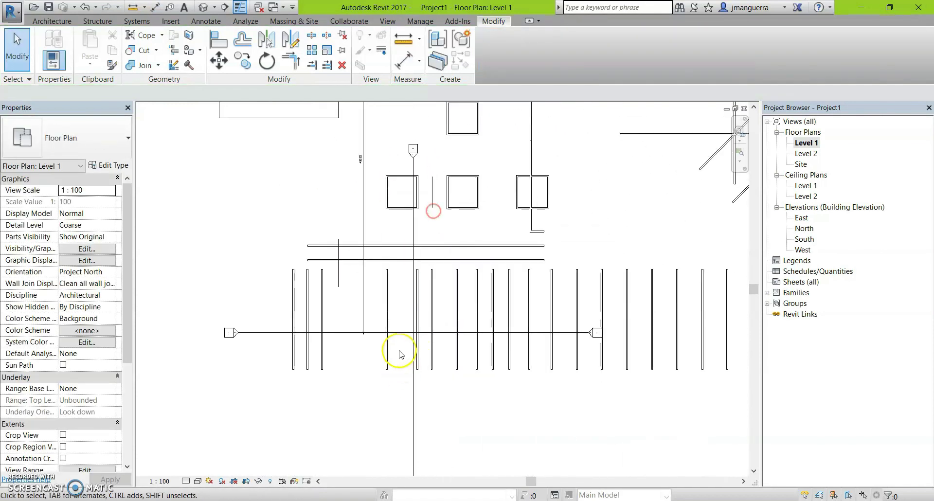
{"action": "scroll", "coordinate": [417, 324], "scroll_direction": "up", "scroll_amount": 2}
{"action": "scroll", "coordinate": [409, 333], "scroll_direction": "down", "scroll_amount": 3}
{"action": "scroll", "coordinate": [407, 350], "scroll_direction": "down", "scroll_amount": 3}
{"action": "scroll", "coordinate": [373, 202], "scroll_direction": "up", "scroll_amount": 3}
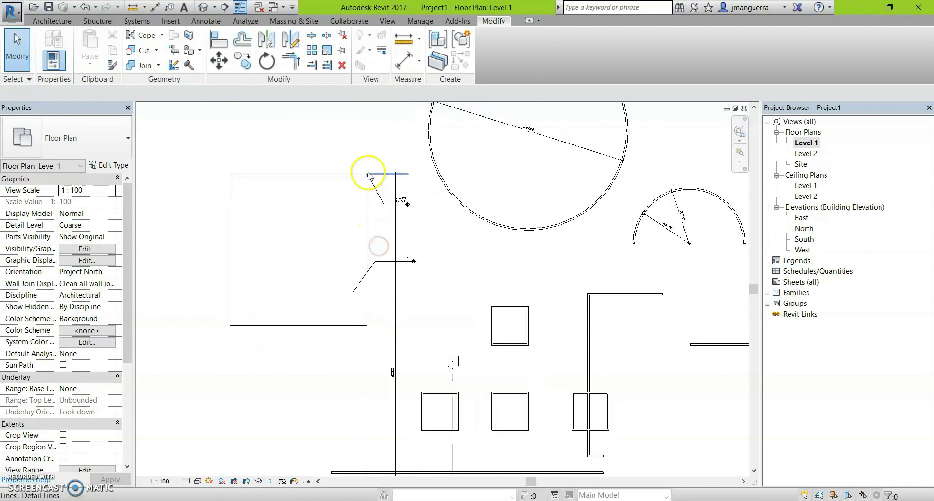
{"action": "scroll", "coordinate": [367, 175], "scroll_direction": "up", "scroll_amount": 3}
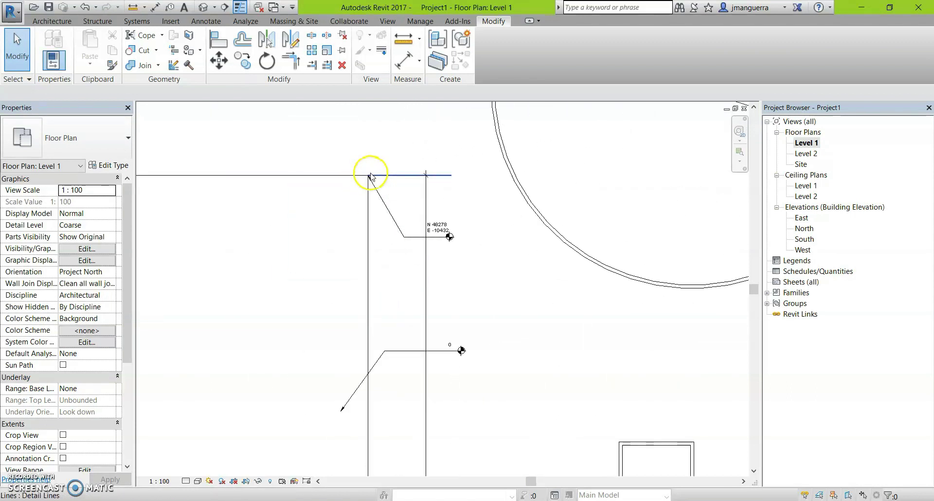
{"action": "scroll", "coordinate": [370, 176], "scroll_direction": "down", "scroll_amount": 3}
{"action": "scroll", "coordinate": [371, 291], "scroll_direction": "down", "scroll_amount": 2}
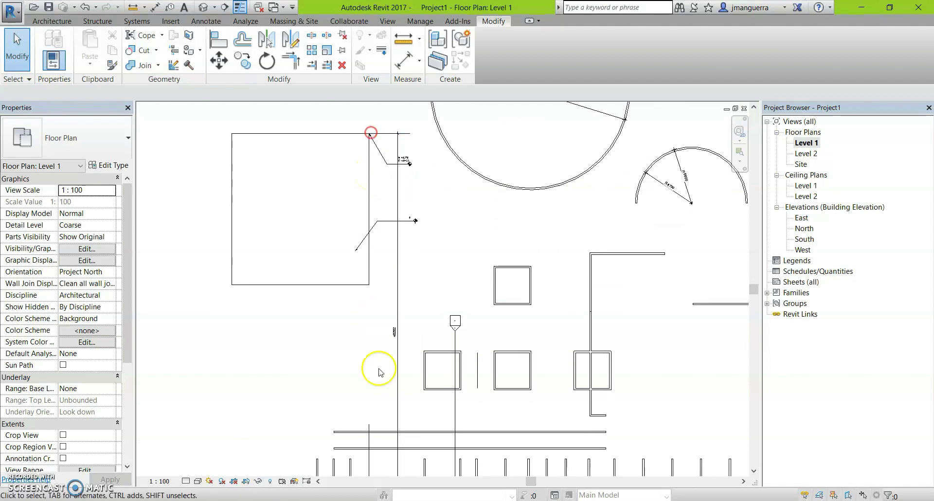
{"action": "scroll", "coordinate": [389, 404], "scroll_direction": "down", "scroll_amount": 2}
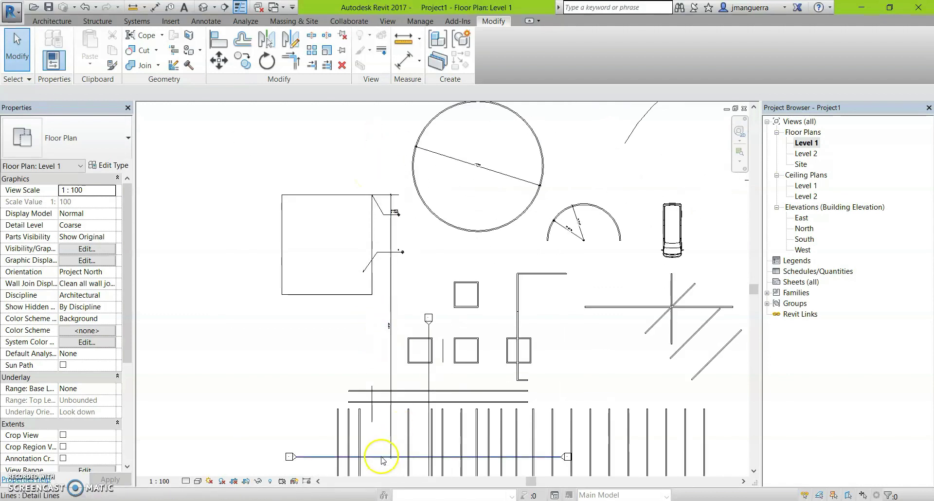
{"action": "scroll", "coordinate": [388, 207], "scroll_direction": "up", "scroll_amount": 2}
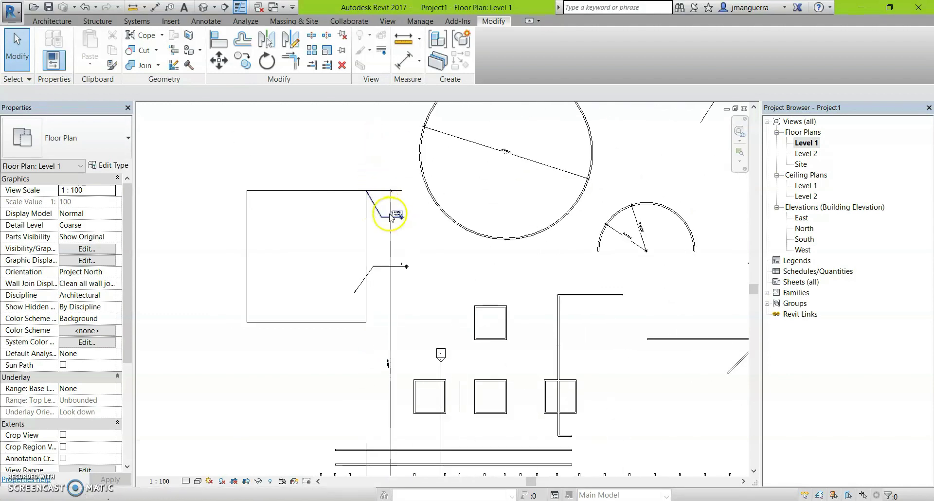
{"action": "scroll", "coordinate": [394, 210], "scroll_direction": "up", "scroll_amount": 2}
{"action": "scroll", "coordinate": [402, 215], "scroll_direction": "up", "scroll_amount": 3}
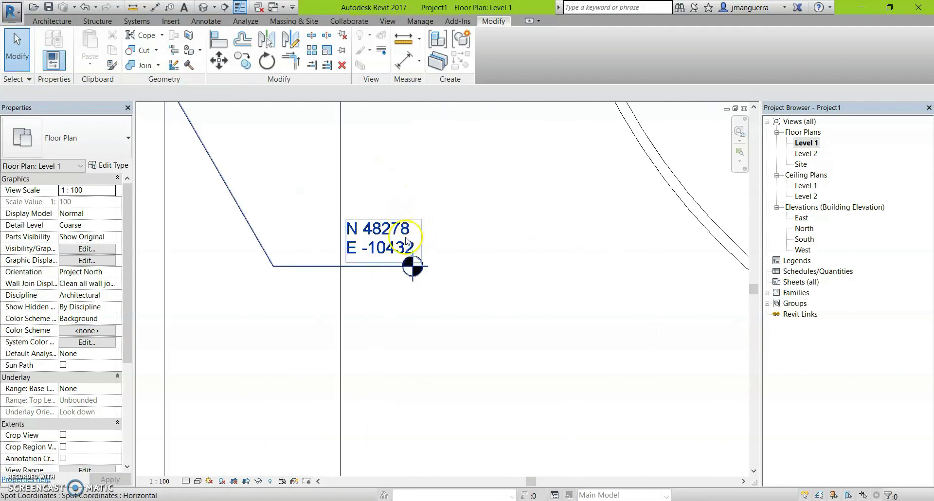
{"action": "scroll", "coordinate": [406, 255], "scroll_direction": "down", "scroll_amount": 2}
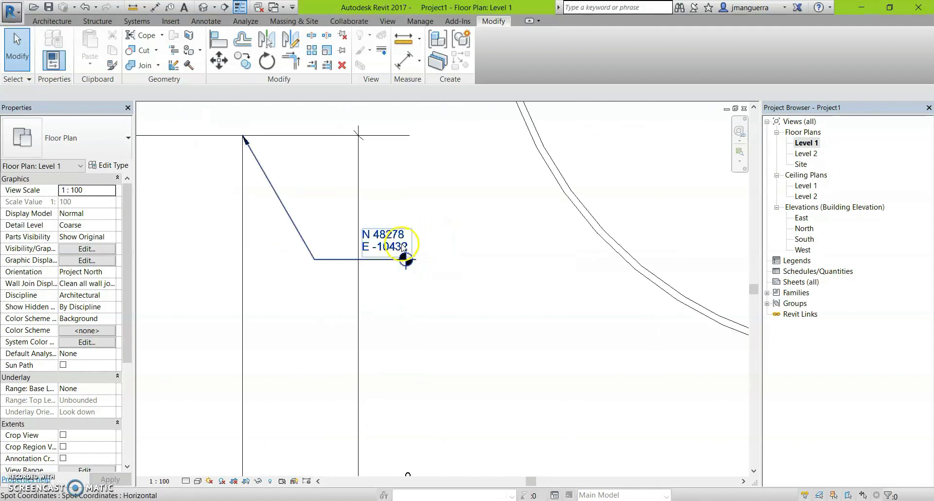
{"action": "scroll", "coordinate": [371, 244], "scroll_direction": "up", "scroll_amount": 1}
{"action": "scroll", "coordinate": [385, 255], "scroll_direction": "down", "scroll_amount": 2}
{"action": "scroll", "coordinate": [383, 256], "scroll_direction": "down", "scroll_amount": 3}
{"action": "scroll", "coordinate": [383, 256], "scroll_direction": "down", "scroll_amount": 1}
{"action": "middle_click_drag", "start_coordinate": [400, 406], "coordinate": [357, 267]}
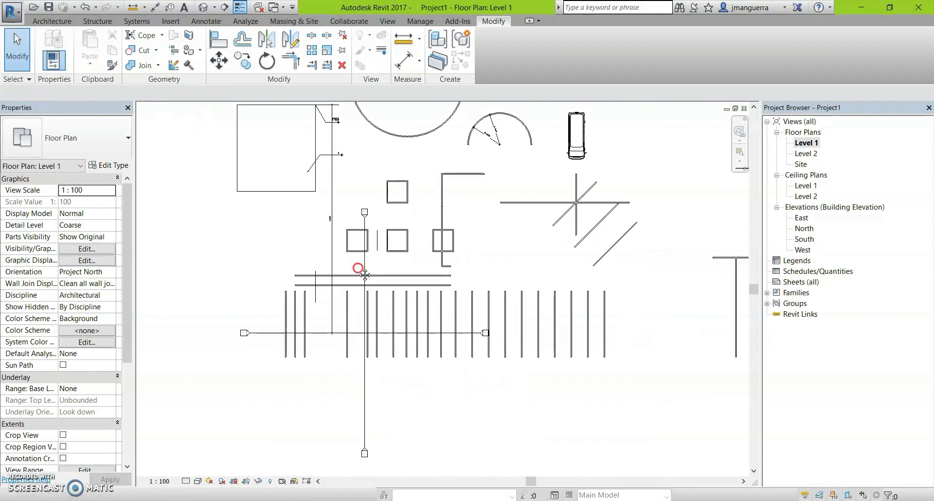
{"action": "scroll", "coordinate": [433, 307], "scroll_direction": "up", "scroll_amount": 1}
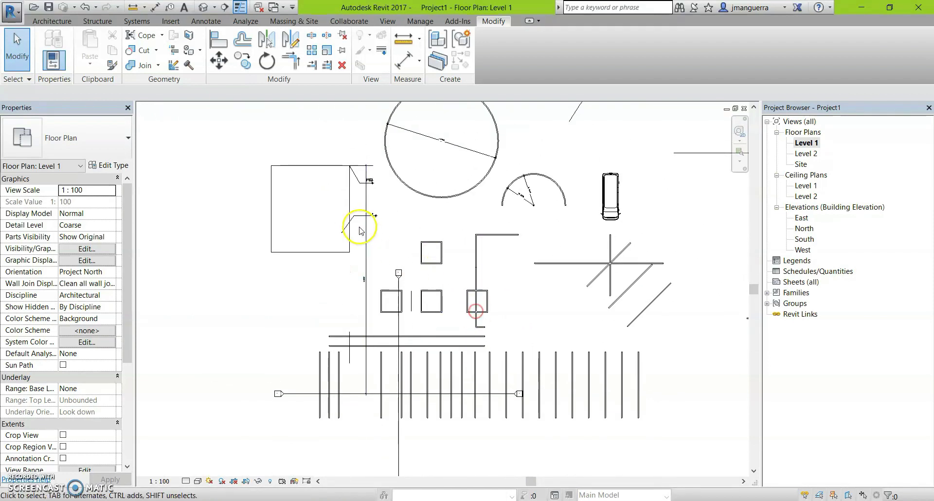
{"action": "middle_click_drag", "start_coordinate": [362, 229], "coordinate": [411, 350]}
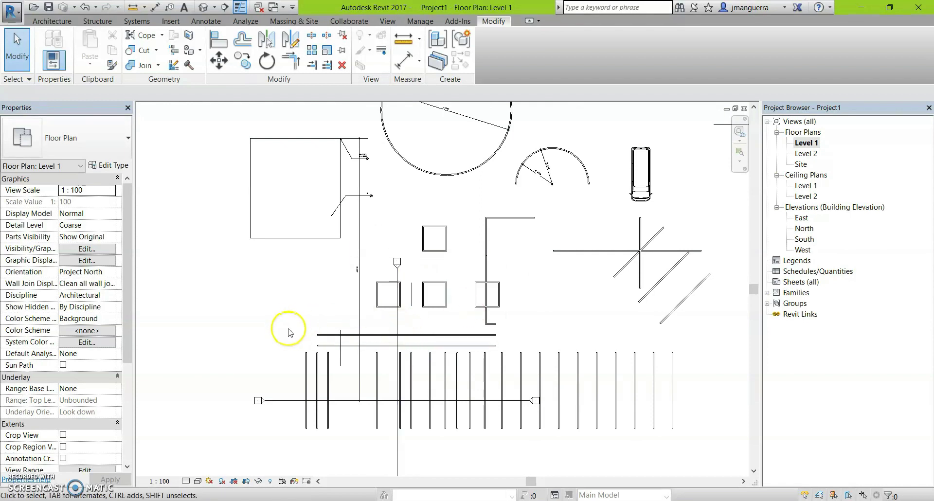
Step: Dimension the 10433 distance from the vertical detail line to the grid line
{"action": "key", "text": "d"}
{"action": "key", "text": "i"}
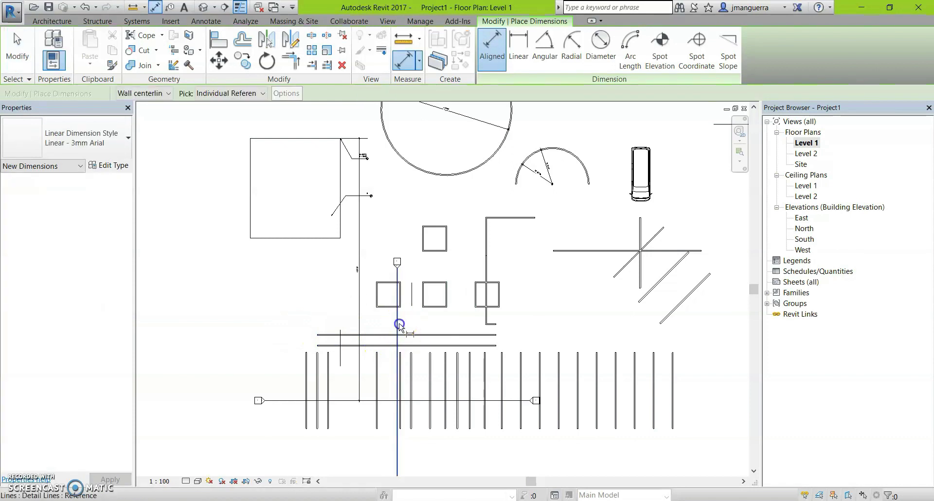
{"action": "left_click", "coordinate": [341, 233]}
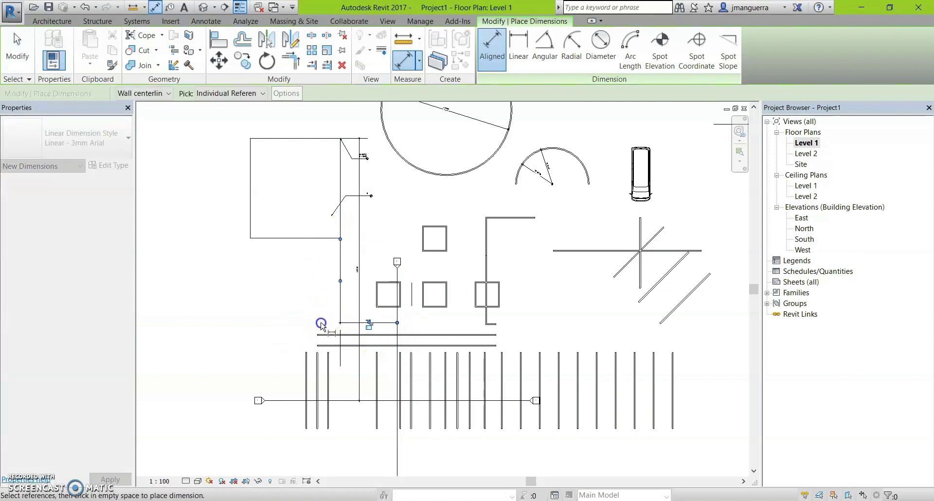
{"action": "scroll", "coordinate": [365, 328], "scroll_direction": "up", "scroll_amount": 3}
{"action": "scroll", "coordinate": [365, 267], "scroll_direction": "up", "scroll_amount": 3}
{"action": "scroll", "coordinate": [372, 317], "scroll_direction": "up", "scroll_amount": 2}
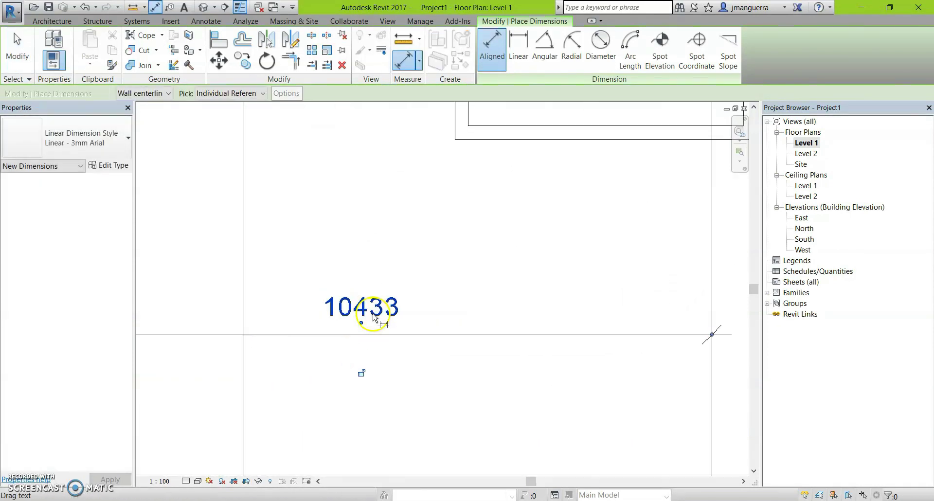
{"action": "scroll", "coordinate": [372, 319], "scroll_direction": "down", "scroll_amount": 3}
{"action": "scroll", "coordinate": [418, 326], "scroll_direction": "down", "scroll_amount": 2}
{"action": "scroll", "coordinate": [438, 330], "scroll_direction": "up", "scroll_amount": 2}
{"action": "scroll", "coordinate": [398, 330], "scroll_direction": "up", "scroll_amount": 2}
{"action": "scroll", "coordinate": [407, 334], "scroll_direction": "up", "scroll_amount": 2}
{"action": "scroll", "coordinate": [407, 337], "scroll_direction": "down", "scroll_amount": 3}
{"action": "scroll", "coordinate": [408, 338], "scroll_direction": "down", "scroll_amount": 1}
{"action": "scroll", "coordinate": [402, 334], "scroll_direction": "up", "scroll_amount": 1}
{"action": "scroll", "coordinate": [404, 336], "scroll_direction": "up", "scroll_amount": 2}
{"action": "scroll", "coordinate": [403, 200], "scroll_direction": "down", "scroll_amount": 4}
{"action": "middle_click_drag", "start_coordinate": [402, 200], "coordinate": [402, 373]}
{"action": "scroll", "coordinate": [406, 213], "scroll_direction": "up", "scroll_amount": 2}
{"action": "scroll", "coordinate": [425, 234], "scroll_direction": "up", "scroll_amount": 2}
{"action": "scroll", "coordinate": [409, 238], "scroll_direction": "up", "scroll_amount": 2}
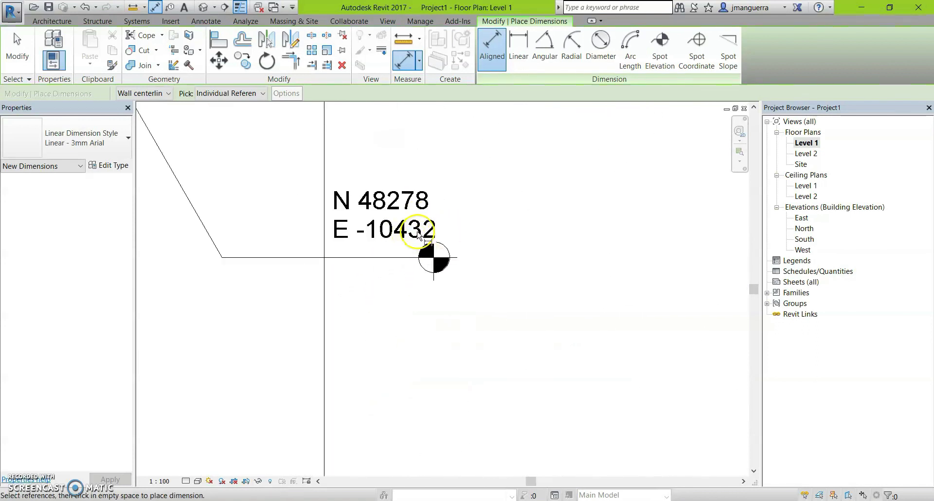
{"action": "scroll", "coordinate": [418, 236], "scroll_direction": "down", "scroll_amount": 1}
{"action": "scroll", "coordinate": [396, 254], "scroll_direction": "down", "scroll_amount": 2}
{"action": "scroll", "coordinate": [405, 253], "scroll_direction": "down", "scroll_amount": 2}
{"action": "middle_click_drag", "start_coordinate": [518, 376], "coordinate": [509, 299]}
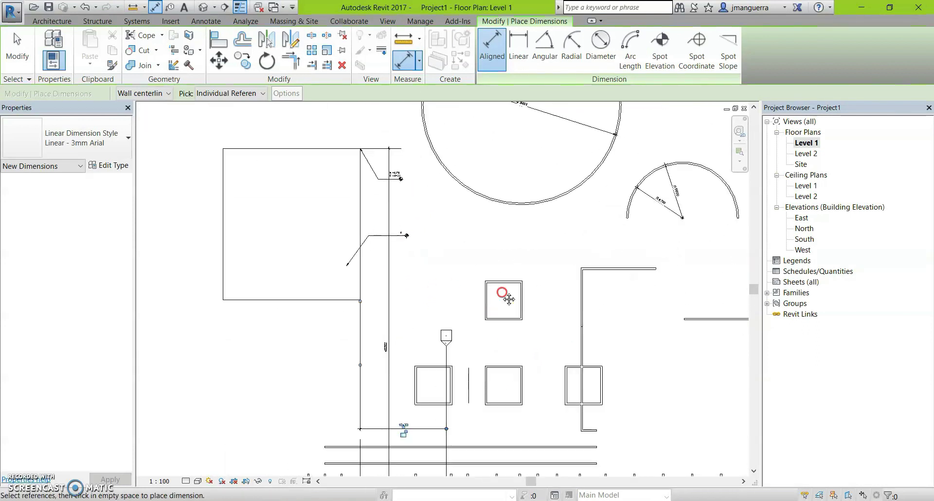
{"action": "scroll", "coordinate": [508, 300], "scroll_direction": "down", "scroll_amount": 2}
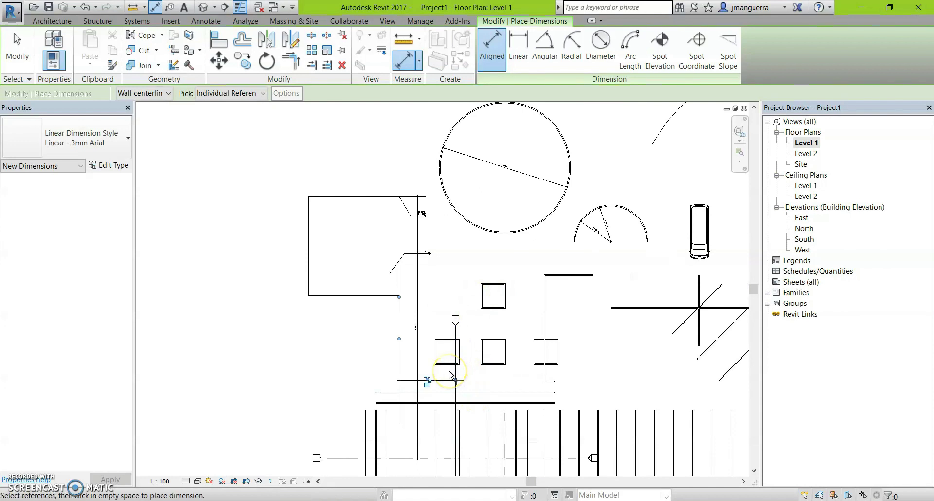
{"action": "left_click", "coordinate": [464, 312]}
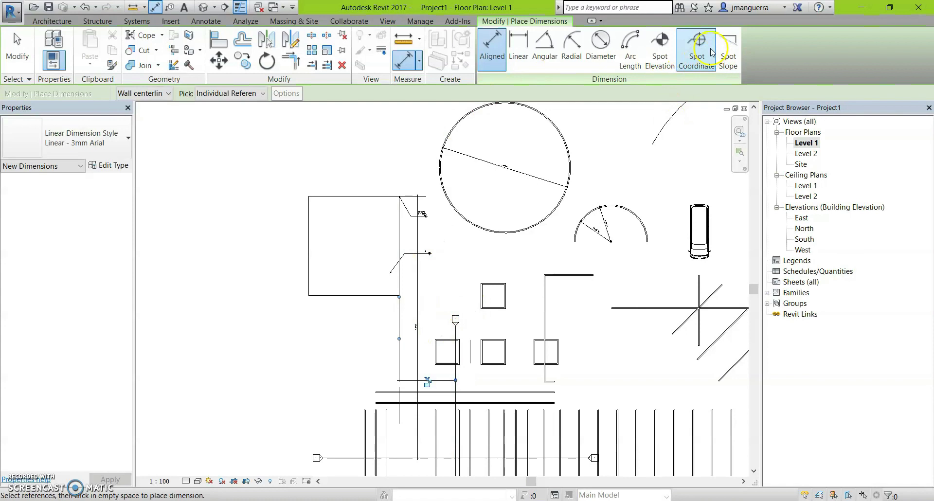
{"action": "middle_click_drag", "start_coordinate": [491, 291], "coordinate": [411, 210]}
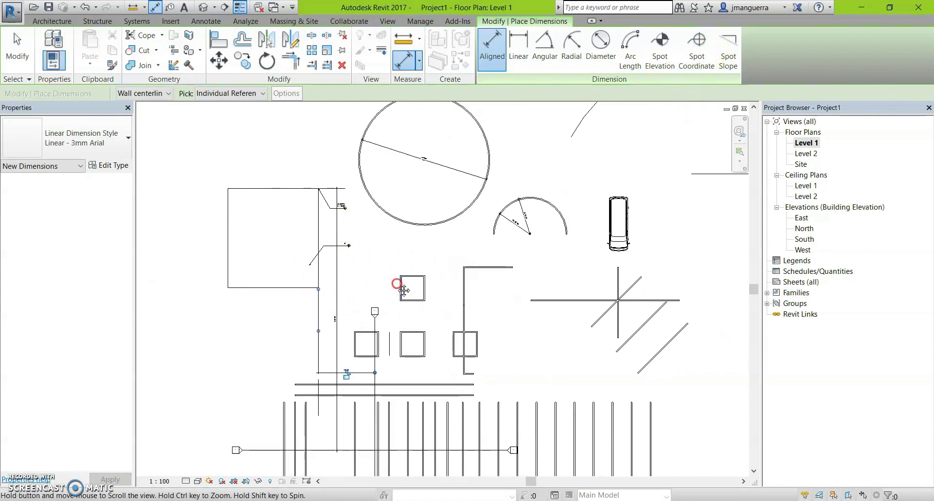
{"action": "key", "text": "Escape"}
{"action": "key", "text": "Escape"}
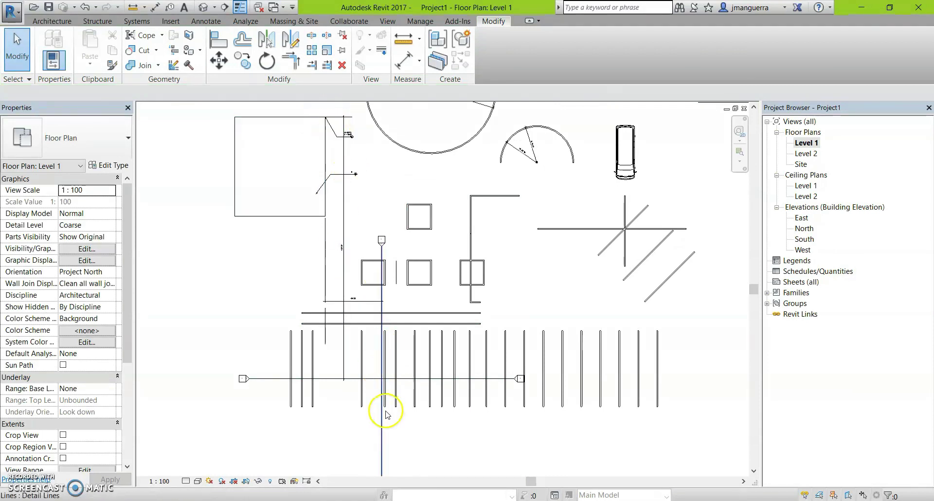
Step: Restart aligned dimensioning and pan to the area above the rectangle, placing nothing
{"action": "scroll", "coordinate": [394, 346], "scroll_direction": "down", "scroll_amount": 1}
{"action": "scroll", "coordinate": [333, 171], "scroll_direction": "up", "scroll_amount": 3}
{"action": "scroll", "coordinate": [375, 203], "scroll_direction": "up", "scroll_amount": 2}
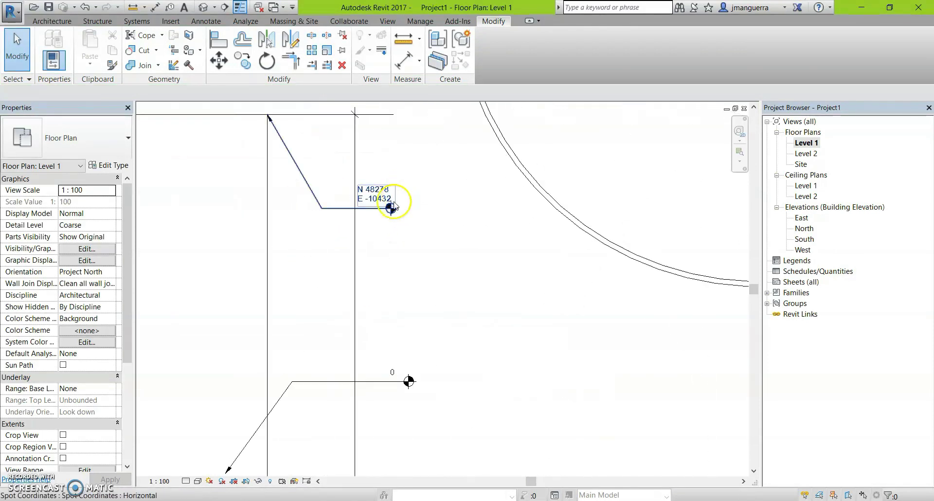
{"action": "scroll", "coordinate": [378, 190], "scroll_direction": "up", "scroll_amount": 2}
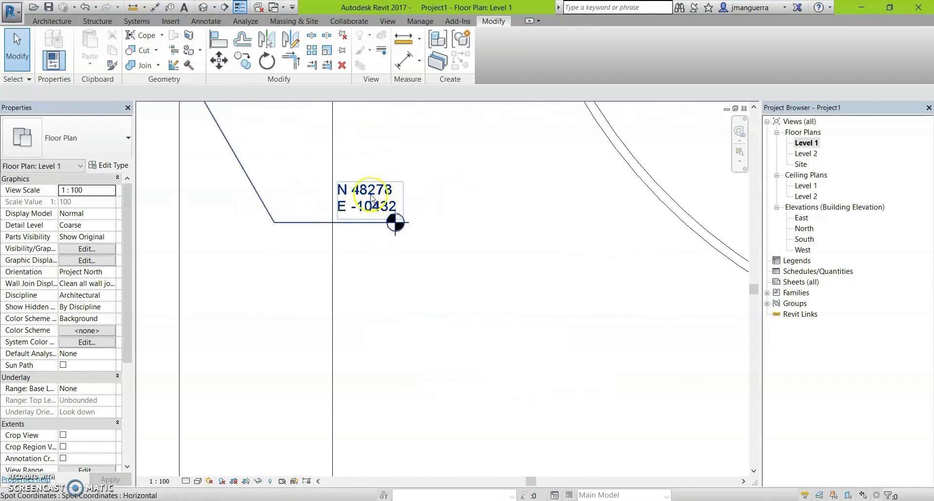
{"action": "scroll", "coordinate": [419, 208], "scroll_direction": "down", "scroll_amount": 2}
{"action": "scroll", "coordinate": [463, 308], "scroll_direction": "down", "scroll_amount": 2}
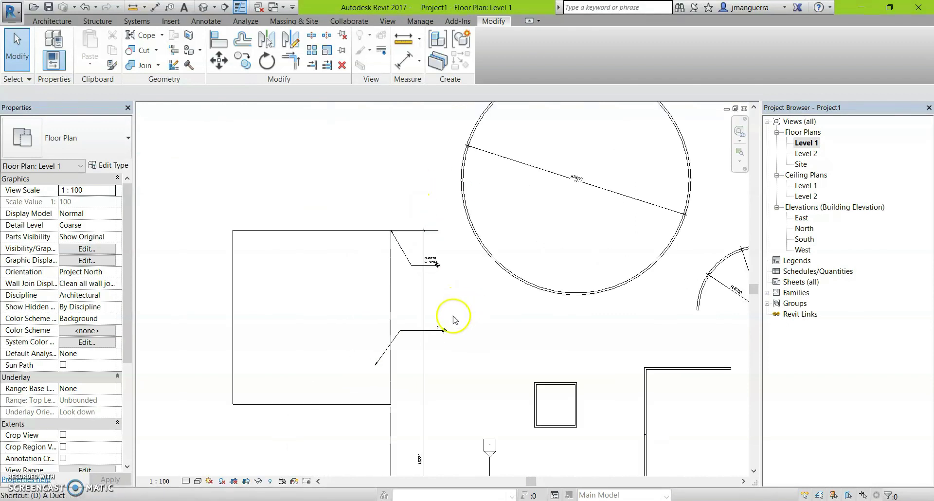
{"action": "key", "text": "d"}
{"action": "key", "text": "i"}
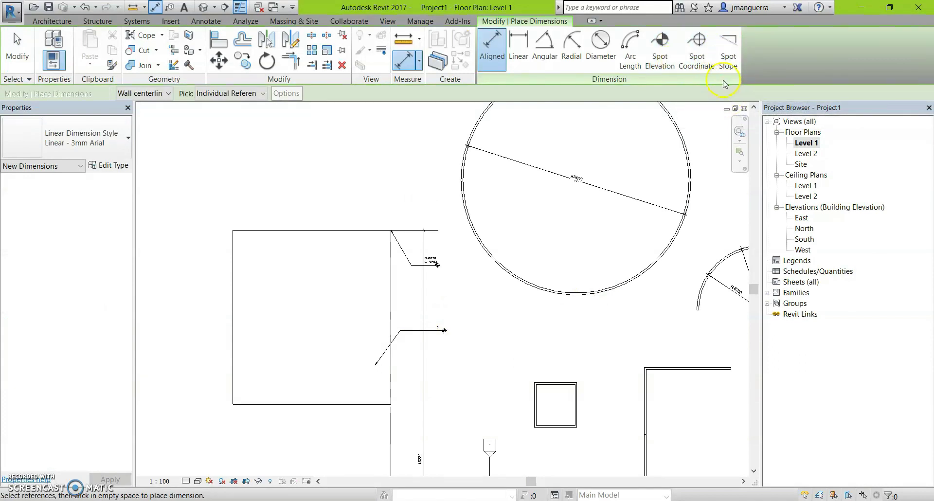
{"action": "scroll", "coordinate": [392, 194], "scroll_direction": "down", "scroll_amount": 2}
{"action": "middle_click_drag", "start_coordinate": [396, 150], "coordinate": [435, 187]}
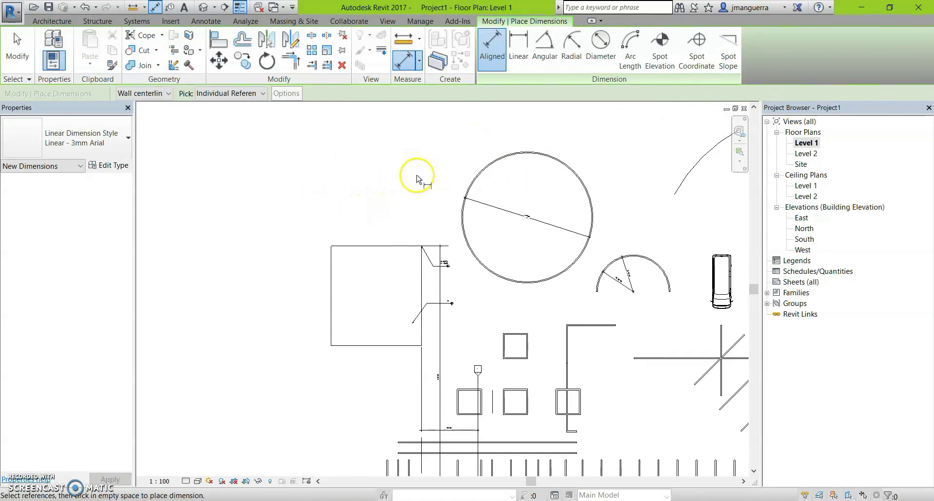
{"action": "middle_click_drag", "start_coordinate": [417, 179], "coordinate": [451, 197]}
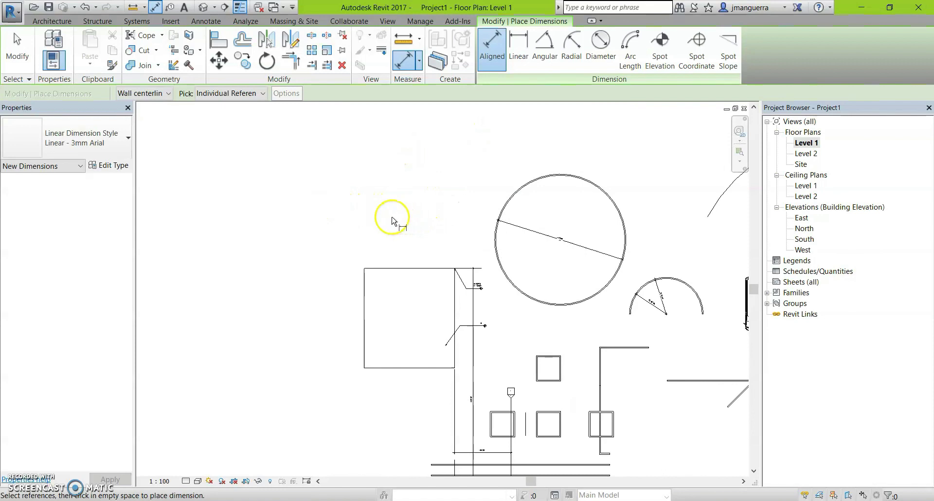
{"action": "key", "text": "Escape"}
{"action": "key", "text": "d"}
{"action": "key", "text": "l"}
{"action": "scroll", "coordinate": [363, 207], "scroll_direction": "up", "scroll_amount": 2}
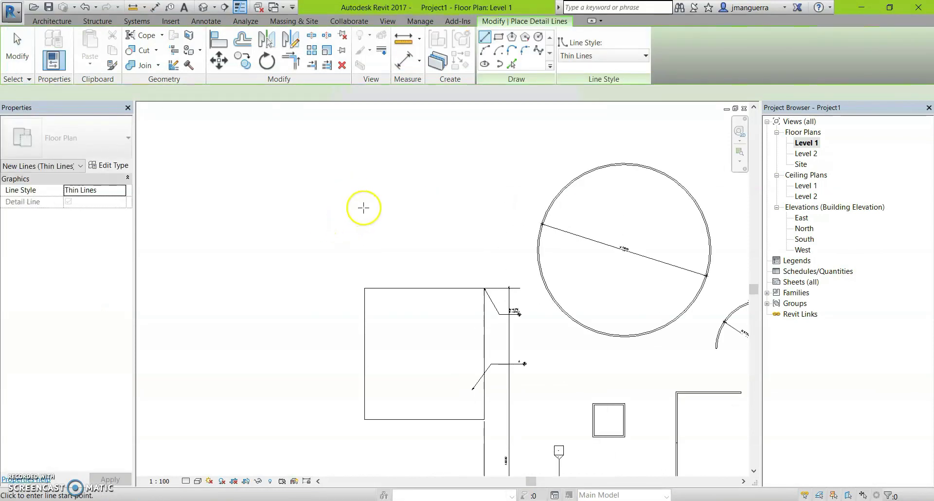
{"action": "left_click", "coordinate": [371, 184]}
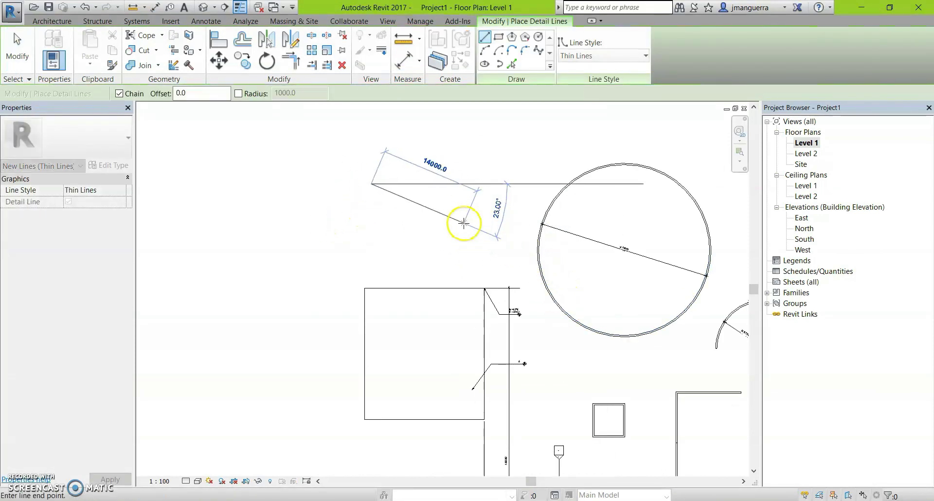
{"action": "left_click", "coordinate": [482, 245]}
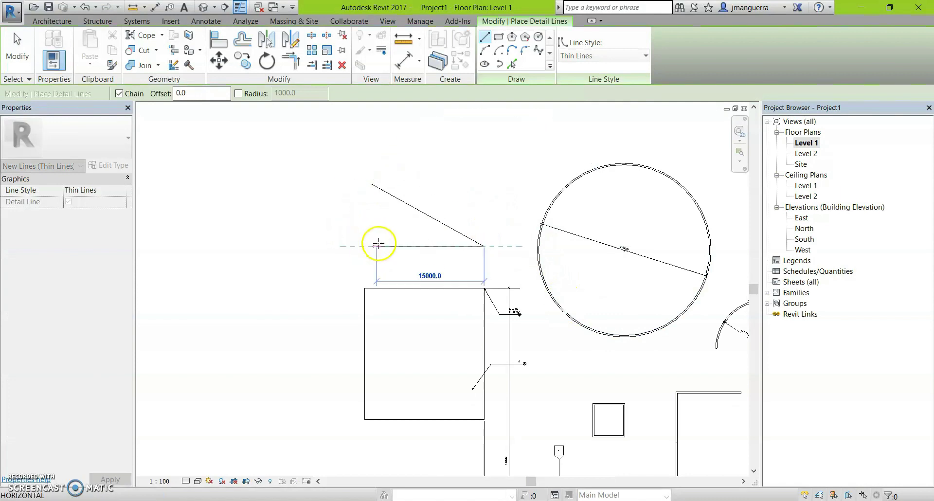
{"action": "left_click", "coordinate": [376, 246]}
{"action": "key", "text": "Escape"}
{"action": "key", "text": "Escape"}
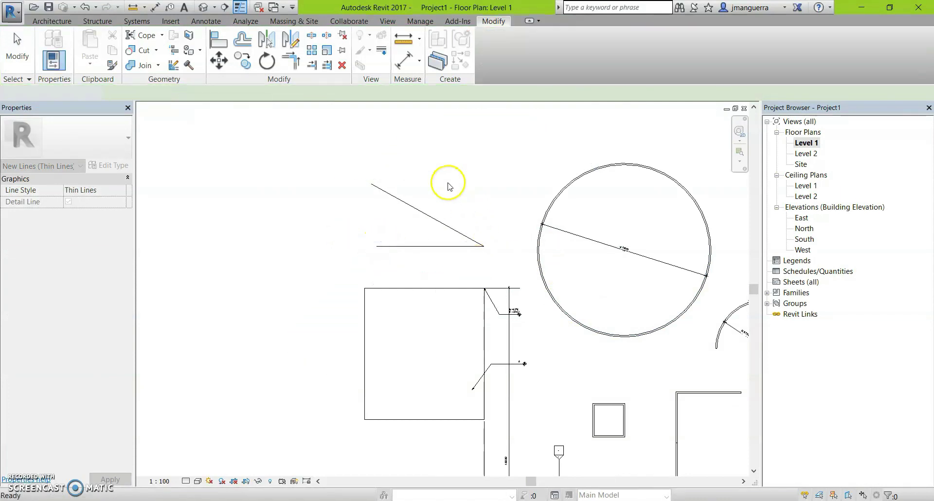
{"action": "scroll", "coordinate": [448, 183], "scroll_direction": "up", "scroll_amount": 2}
{"action": "key", "text": "d"}
{"action": "key", "text": "i"}
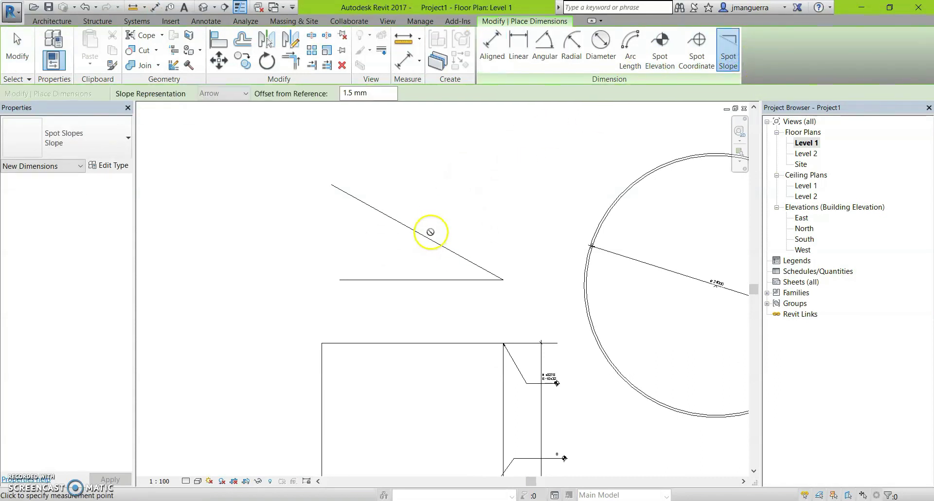
{"action": "scroll", "coordinate": [431, 240], "scroll_direction": "up", "scroll_amount": 2}
{"action": "scroll", "coordinate": [431, 241], "scroll_direction": "up", "scroll_amount": 3}
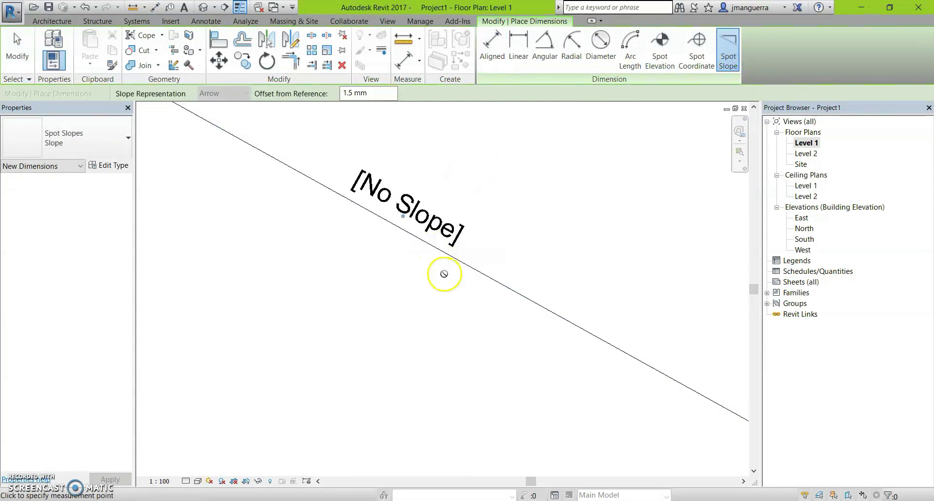
{"action": "key", "text": "Escape"}
{"action": "scroll", "coordinate": [430, 265], "scroll_direction": "down", "scroll_amount": 1}
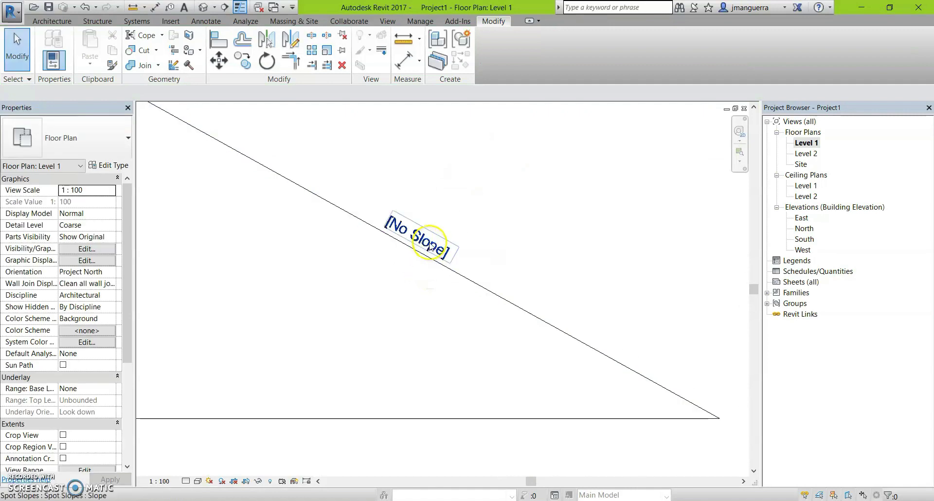
{"action": "left_click", "coordinate": [430, 266]}
{"action": "scroll", "coordinate": [428, 268], "scroll_direction": "down", "scroll_amount": 2}
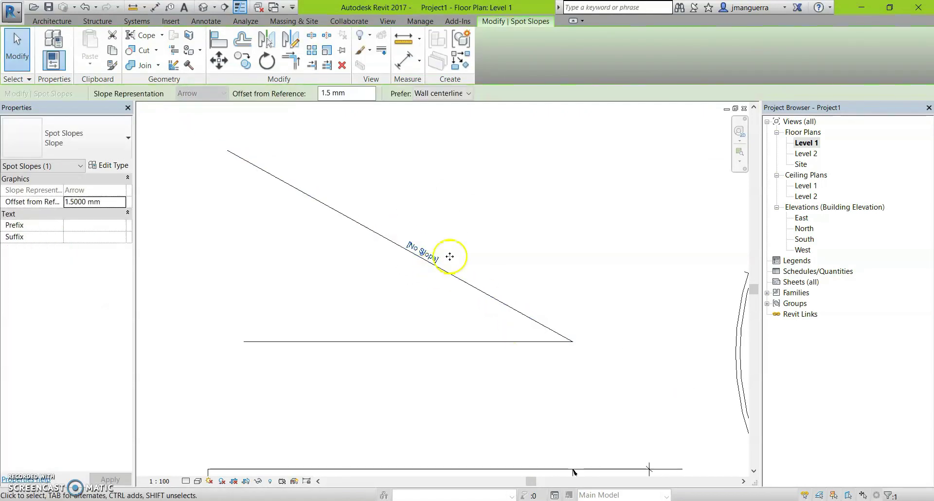
{"action": "scroll", "coordinate": [431, 224], "scroll_direction": "down", "scroll_amount": 2}
{"action": "scroll", "coordinate": [439, 229], "scroll_direction": "down", "scroll_amount": 1}
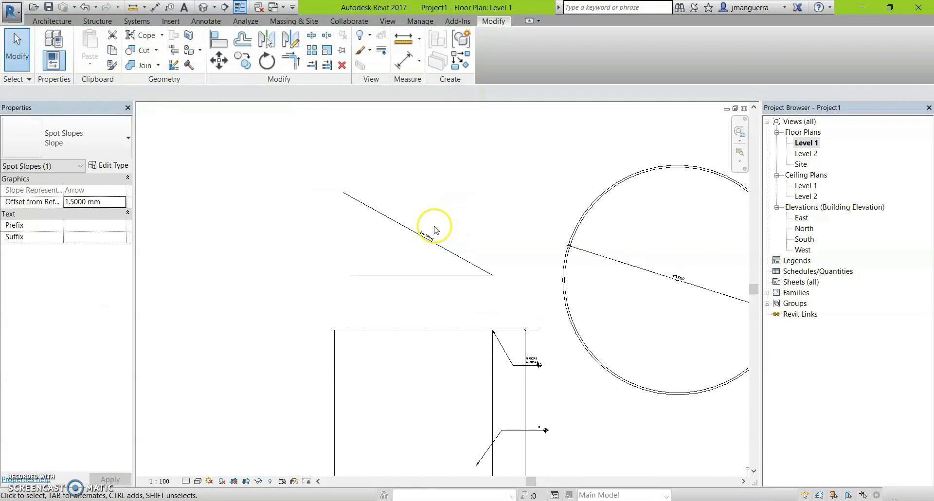
{"action": "left_click", "coordinate": [443, 225]}
{"action": "scroll", "coordinate": [444, 223], "scroll_direction": "up", "scroll_amount": 1}
{"action": "mouse_move", "coordinate": [444, 223]}
{"action": "left_mouse_down"}
{"action": "mouse_move", "coordinate": [368, 320]}
{"action": "mouse_move", "coordinate": [383, 332]}
{"action": "left_mouse_up"}
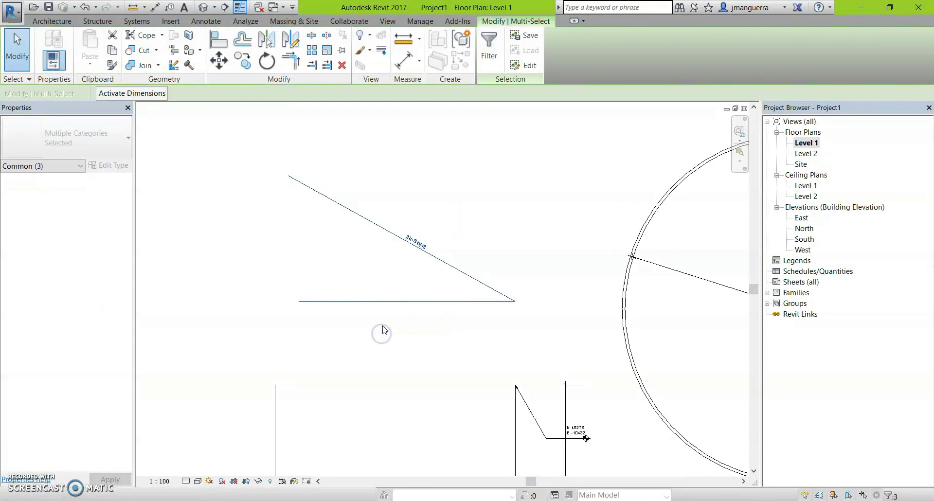
{"action": "key", "text": "Delete"}
{"action": "key", "text": "z"}
{"action": "key", "text": "f"}
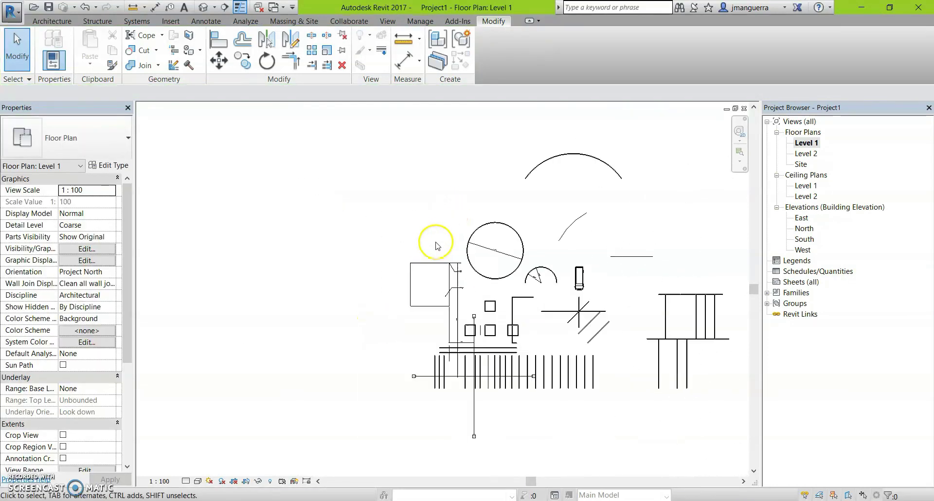
Step: Sketch a 1000-wide ramp run from Level 1 to Level 2, then select it
{"action": "scroll", "coordinate": [422, 265], "scroll_direction": "up", "scroll_amount": 2}
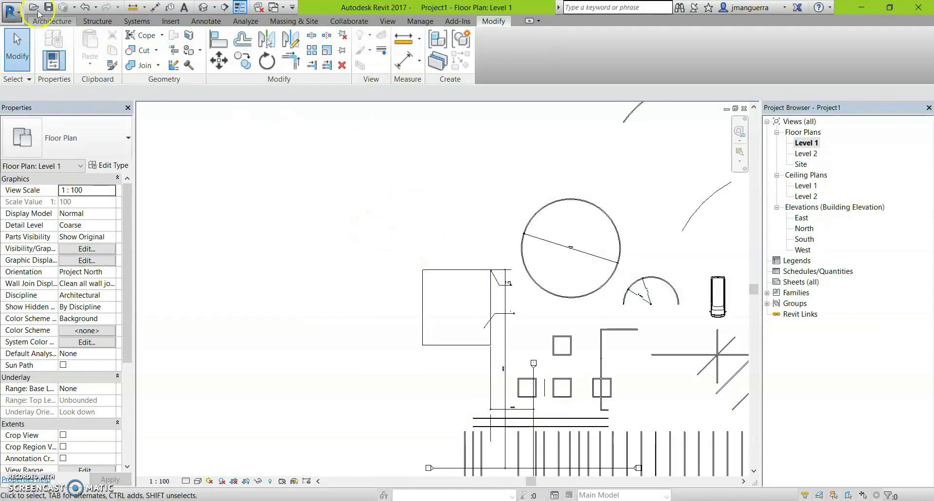
{"action": "left_click", "coordinate": [52, 25]}
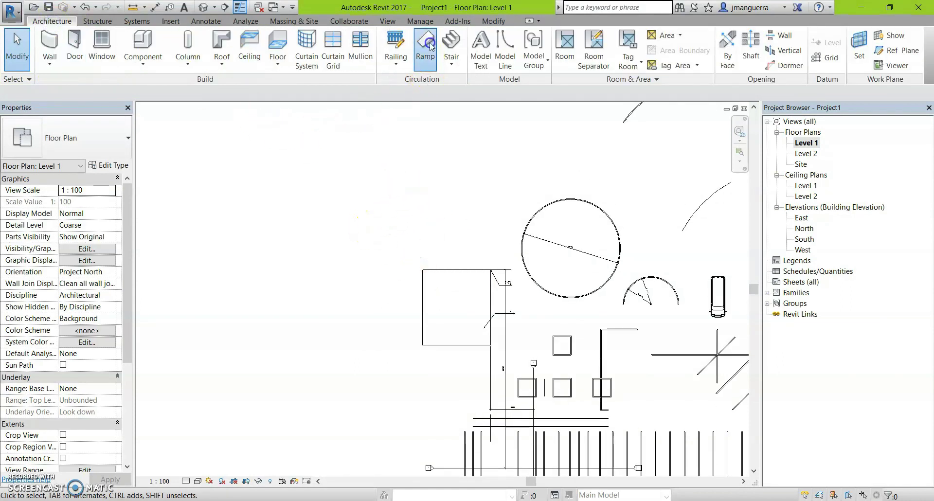
{"action": "left_click", "coordinate": [431, 46]}
{"action": "left_click", "coordinate": [362, 214]}
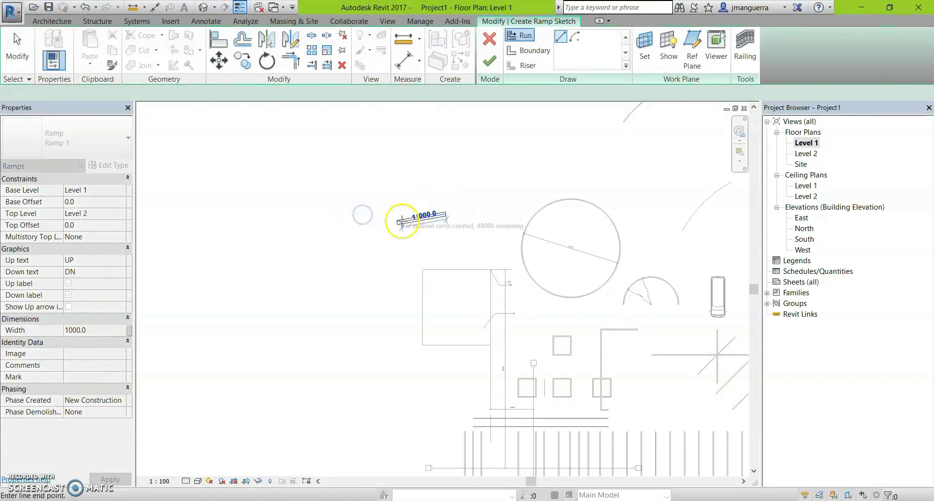
{"action": "scroll", "coordinate": [413, 217], "scroll_direction": "up", "scroll_amount": 4}
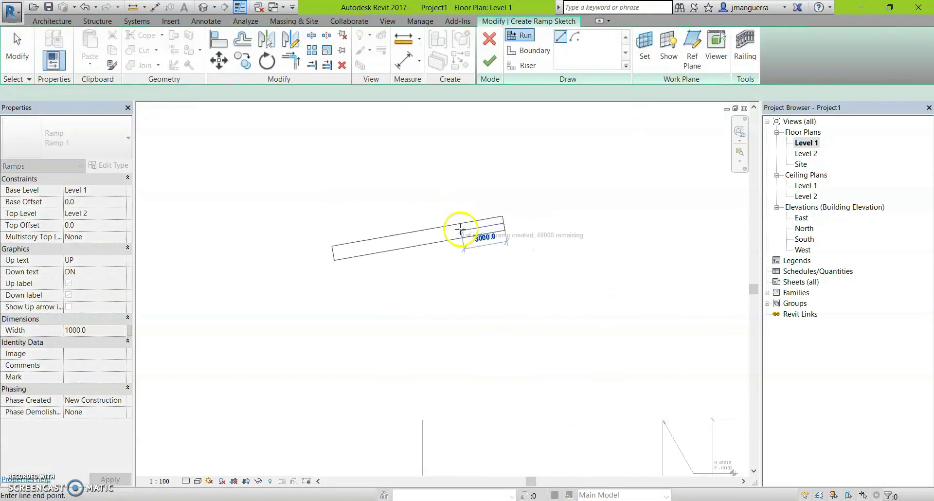
{"action": "left_click", "coordinate": [456, 224]}
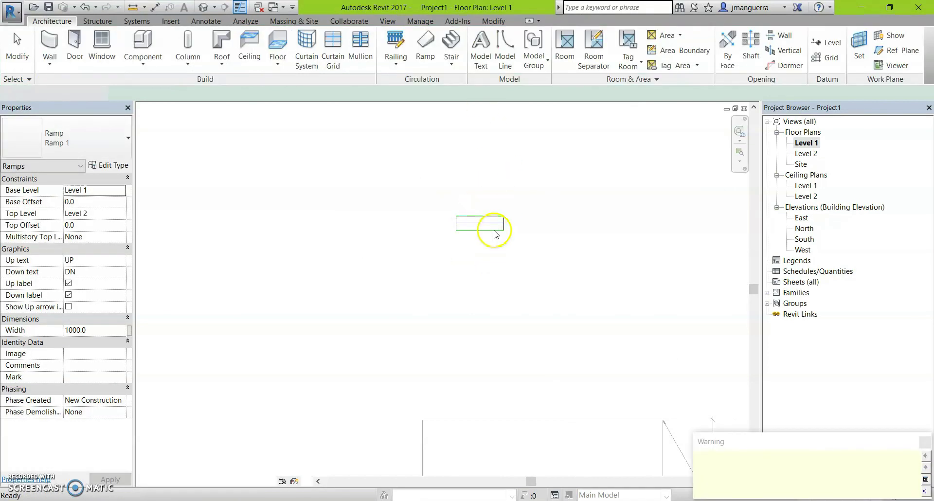
{"action": "scroll", "coordinate": [474, 218], "scroll_direction": "up", "scroll_amount": 4}
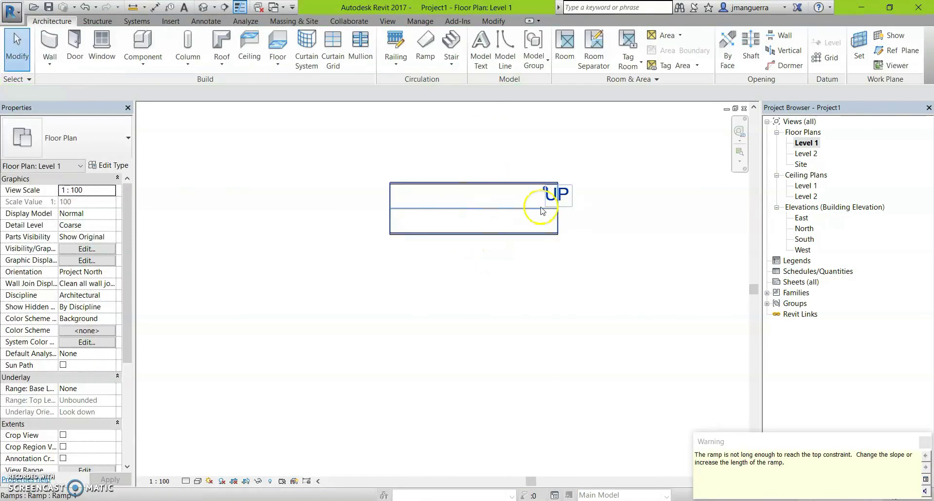
{"action": "left_click", "coordinate": [559, 220]}
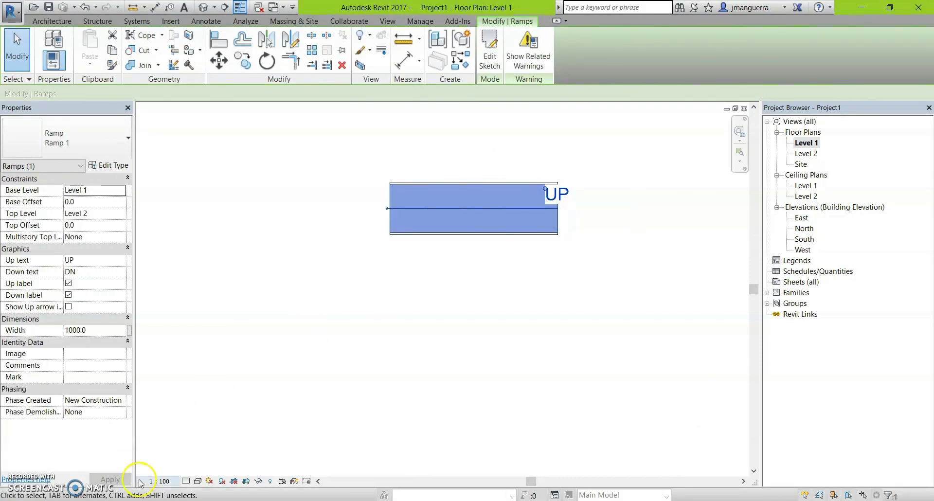
{"action": "left_click", "coordinate": [186, 482]}
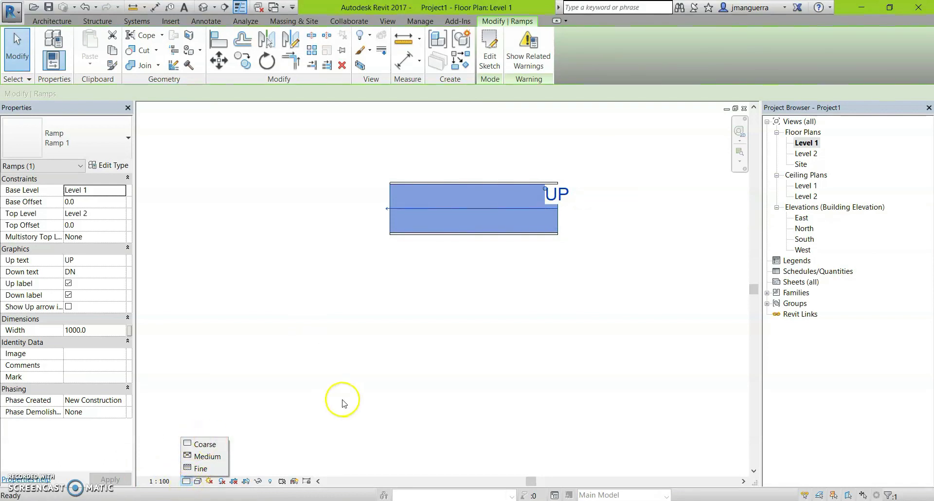
{"action": "left_click", "coordinate": [395, 306]}
Step: Set the Level 1 plan's detail level to Medium, then to Fine
{"action": "scroll", "coordinate": [296, 278], "scroll_direction": "down", "scroll_amount": 3}
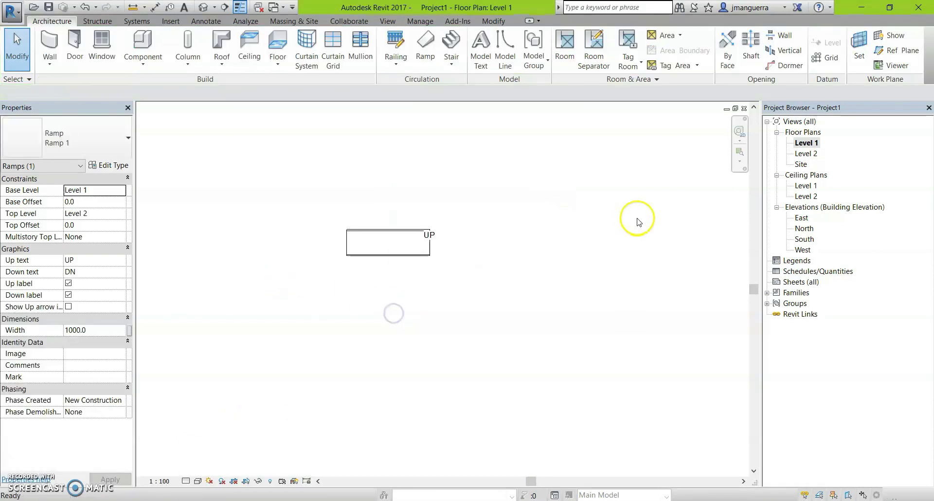
{"action": "scroll", "coordinate": [486, 224], "scroll_direction": "down", "scroll_amount": 3}
{"action": "scroll", "coordinate": [408, 253], "scroll_direction": "down", "scroll_amount": 3}
{"action": "scroll", "coordinate": [413, 272], "scroll_direction": "up", "scroll_amount": 3}
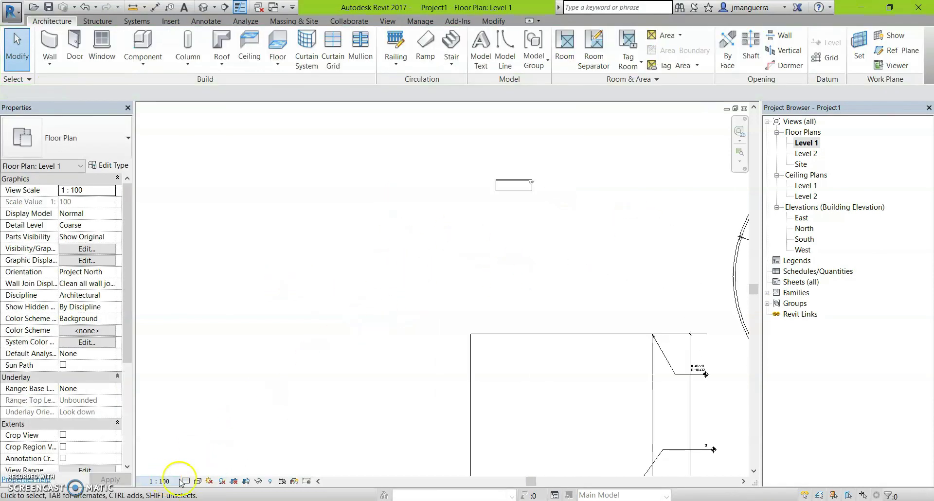
{"action": "left_click", "coordinate": [186, 482]}
{"action": "left_click", "coordinate": [209, 454]}
{"action": "scroll", "coordinate": [448, 202], "scroll_direction": "down", "scroll_amount": 3}
{"action": "scroll", "coordinate": [532, 249], "scroll_direction": "down", "scroll_amount": 2}
{"action": "scroll", "coordinate": [532, 249], "scroll_direction": "up", "scroll_amount": 3}
{"action": "scroll", "coordinate": [638, 399], "scroll_direction": "up", "scroll_amount": 2}
{"action": "scroll", "coordinate": [429, 406], "scroll_direction": "down", "scroll_amount": 2}
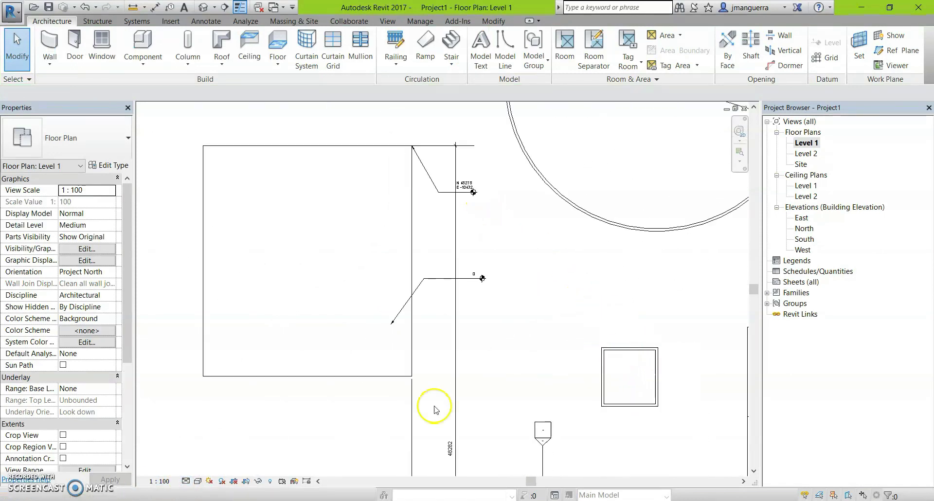
{"action": "left_click", "coordinate": [185, 482]}
{"action": "left_click", "coordinate": [195, 466]}
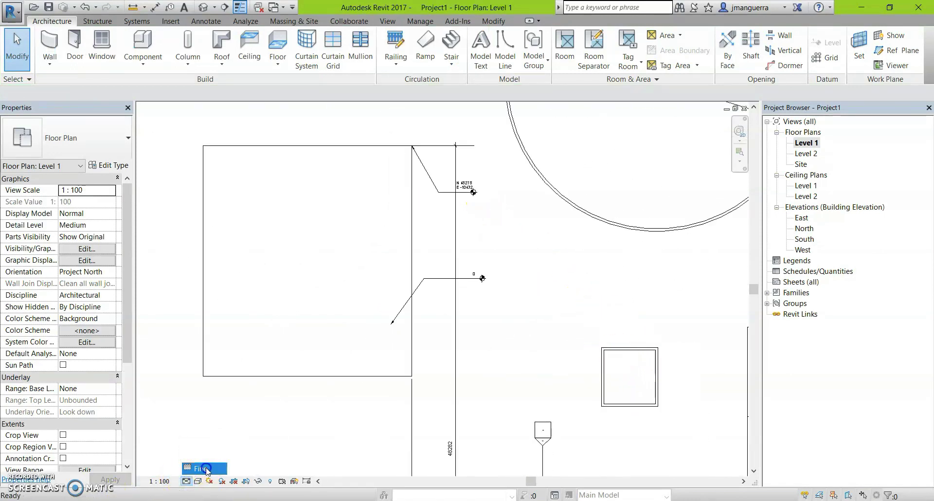
Step: Switch the plan's visual style to Shaded and select the UP ramp
{"action": "scroll", "coordinate": [339, 246], "scroll_direction": "down", "scroll_amount": 3}
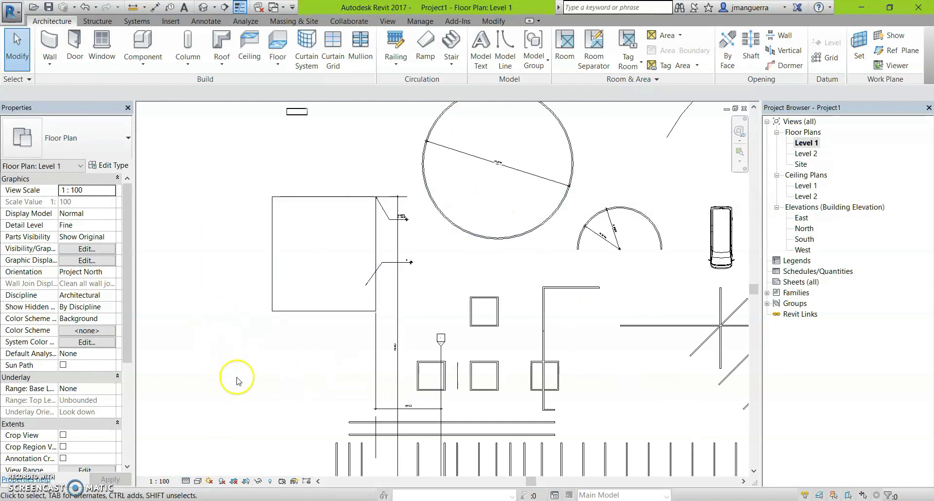
{"action": "middle_click_drag", "start_coordinate": [247, 335], "coordinate": [302, 423]}
{"action": "scroll", "coordinate": [313, 246], "scroll_direction": "up", "scroll_amount": 2}
{"action": "mouse_move", "coordinate": [313, 246]}
{"action": "middle_mouse_down"}
{"action": "mouse_move", "coordinate": [375, 240]}
{"action": "mouse_move", "coordinate": [398, 337]}
{"action": "middle_mouse_up"}
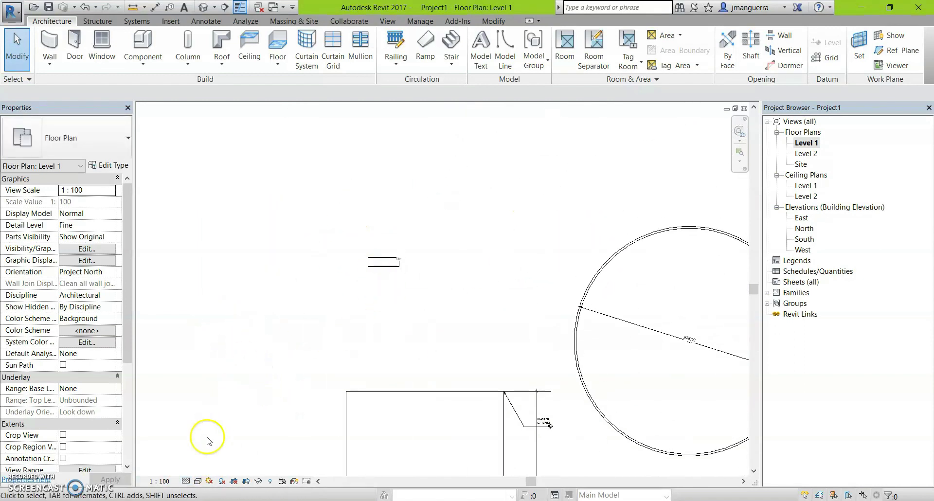
{"action": "left_click", "coordinate": [199, 482]}
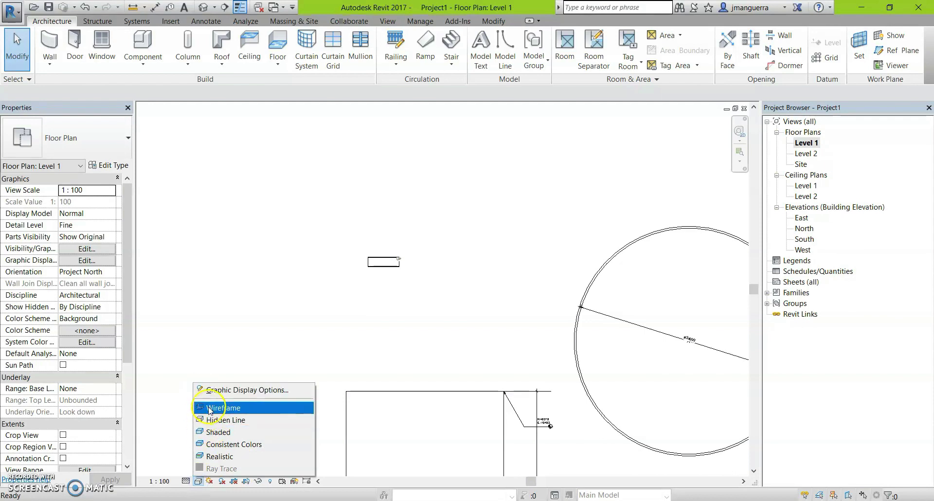
{"action": "left_click", "coordinate": [235, 432]}
{"action": "scroll", "coordinate": [379, 290], "scroll_direction": "up", "scroll_amount": 4}
{"action": "scroll", "coordinate": [419, 271], "scroll_direction": "up", "scroll_amount": 1}
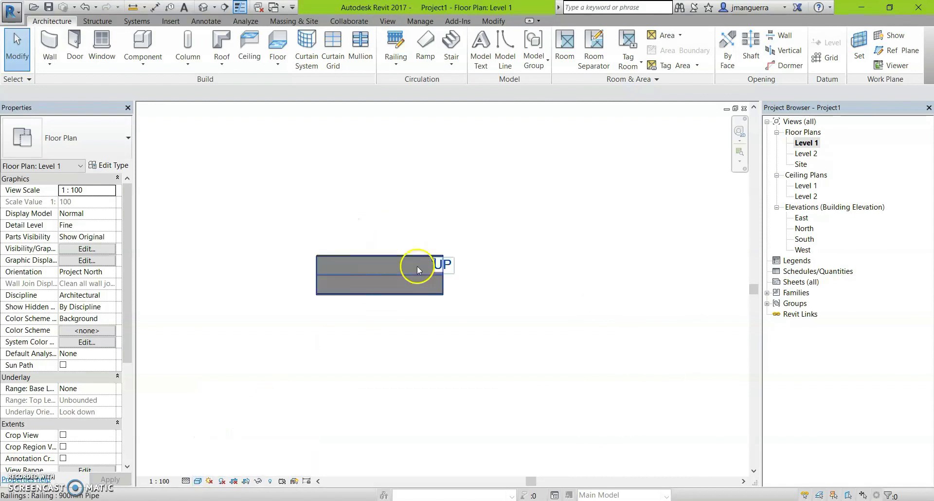
{"action": "left_click", "coordinate": [444, 290]}
{"action": "scroll", "coordinate": [285, 270], "scroll_direction": "up", "scroll_amount": 2}
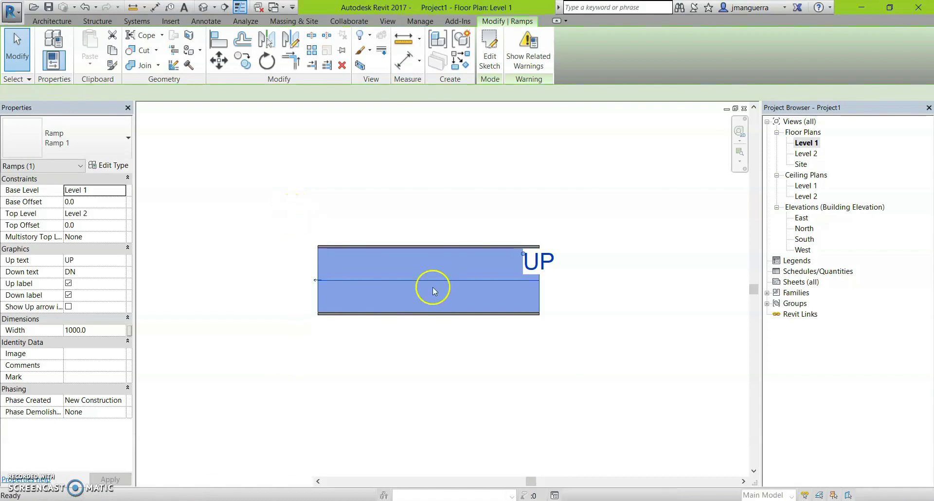
Step: Open a section-boxed 3D view (BX) around the ramp and clear the selection
{"action": "key", "text": "b"}
{"action": "key", "text": "x"}
{"action": "scroll", "coordinate": [457, 305], "scroll_direction": "up", "scroll_amount": 2}
{"action": "key", "text": "Escape"}
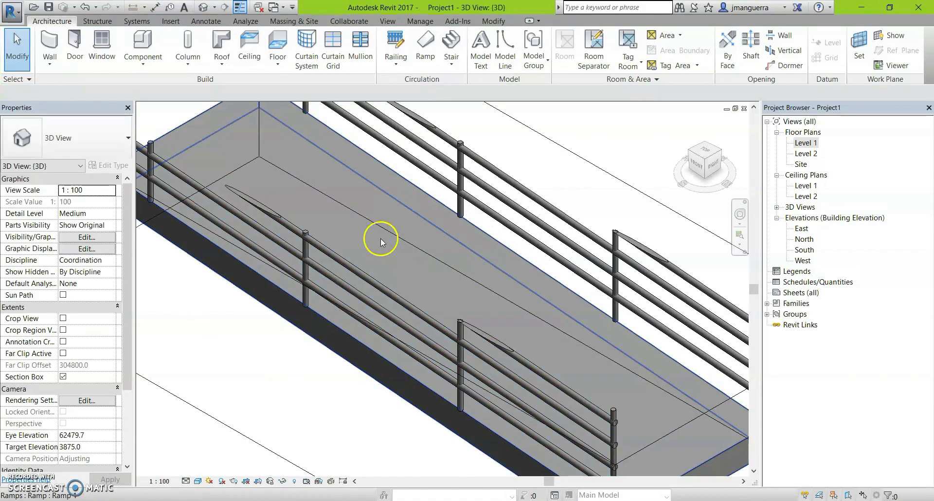
Step: Place a spot slope reading 83 / 1000 on the ramp, then open its type properties
{"action": "key", "text": "d"}
{"action": "key", "text": "i"}
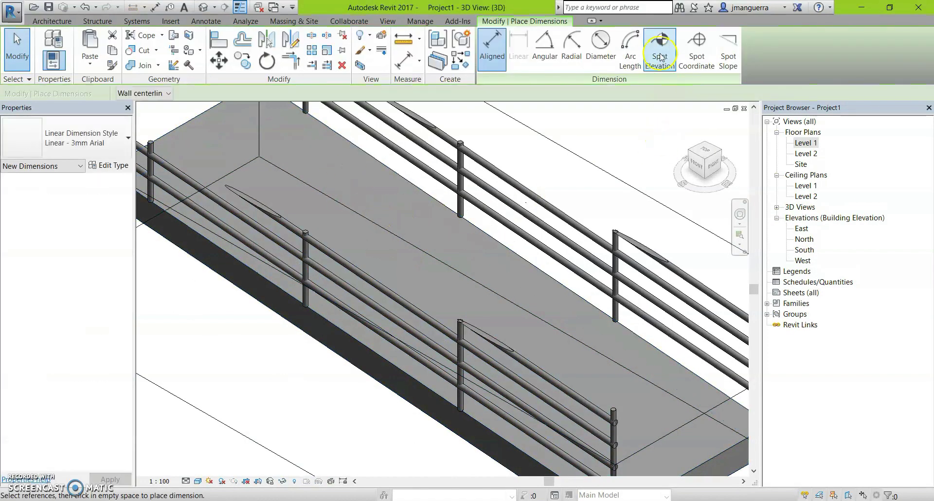
{"action": "scroll", "coordinate": [312, 190], "scroll_direction": "down", "scroll_amount": 2}
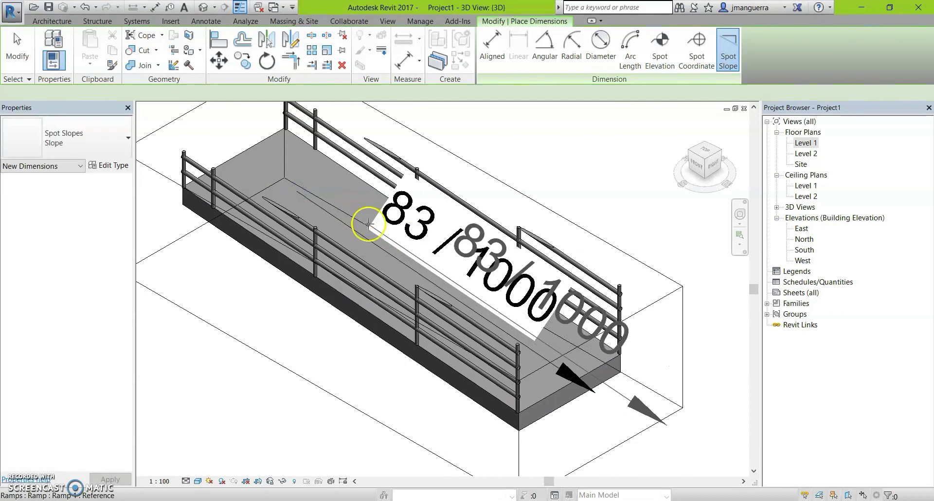
{"action": "left_click", "coordinate": [428, 255]}
{"action": "key", "text": "Escape"}
{"action": "left_click", "coordinate": [456, 258]}
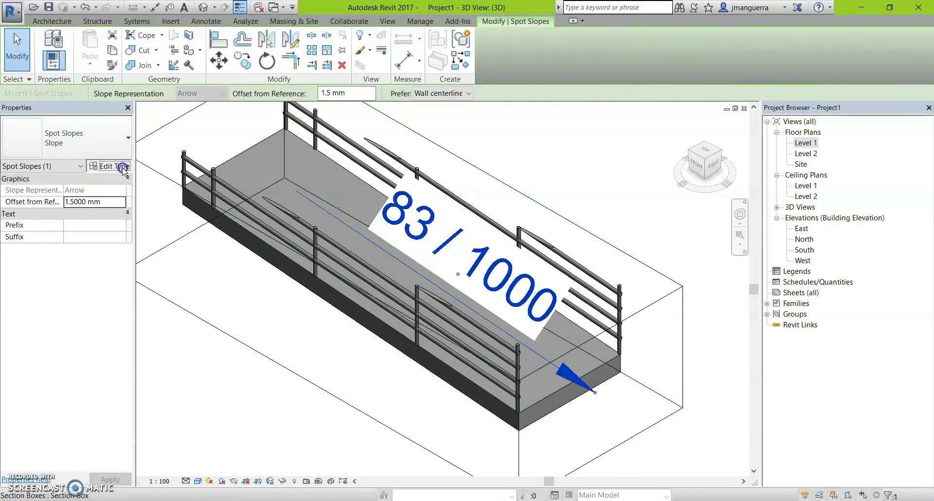
{"action": "left_click", "coordinate": [108, 166]}
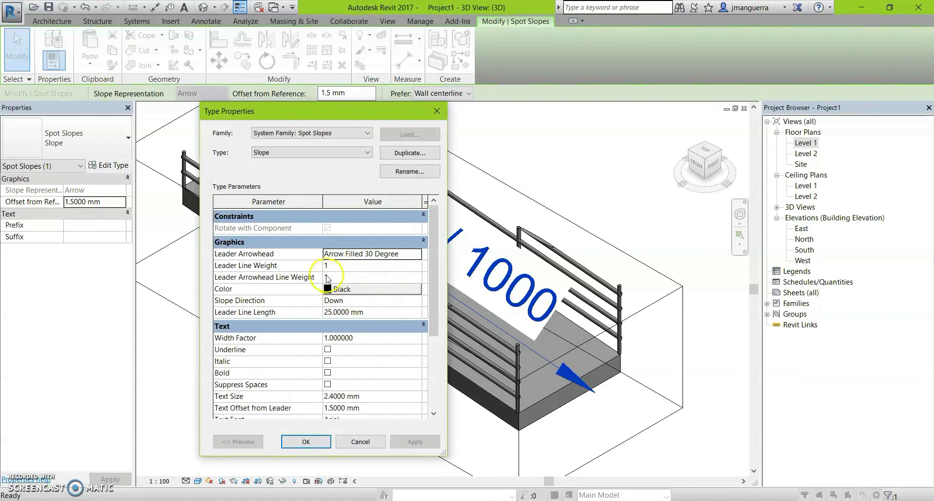
Step: Set the spot slope type's units format to Percentage
{"action": "scroll", "coordinate": [396, 267], "scroll_direction": "down", "scroll_amount": 2}
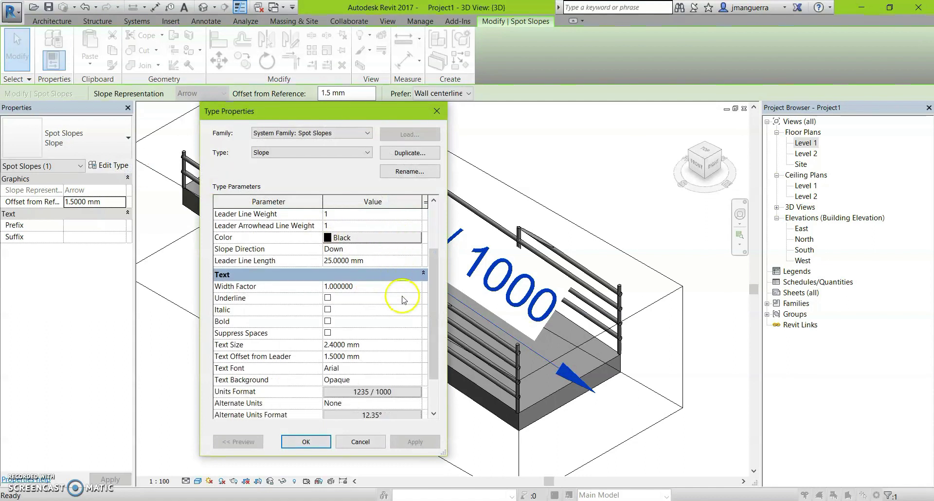
{"action": "scroll", "coordinate": [402, 299], "scroll_direction": "down", "scroll_amount": 1}
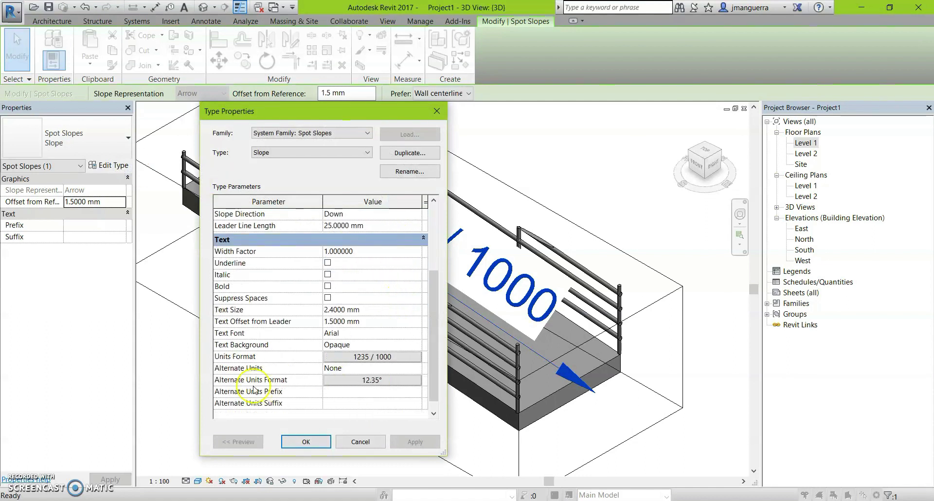
{"action": "left_click", "coordinate": [369, 357]}
{"action": "left_click", "coordinate": [338, 223]}
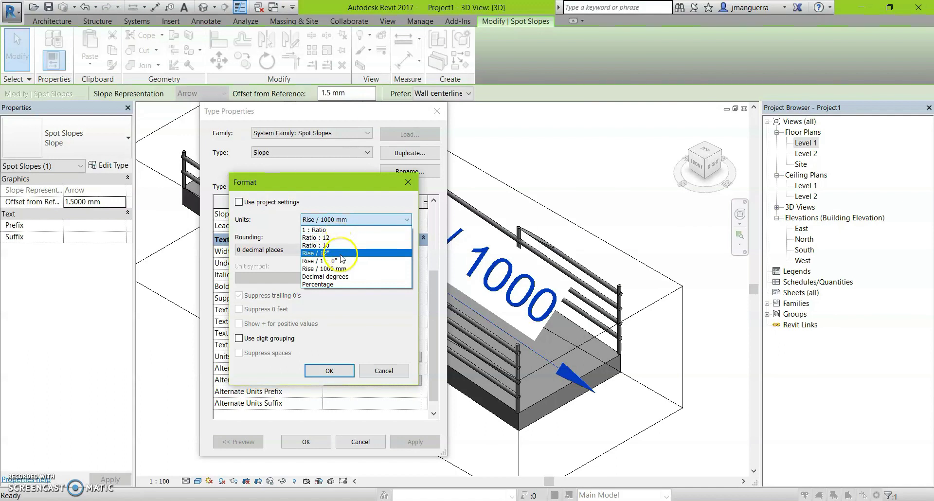
{"action": "left_click", "coordinate": [347, 285]}
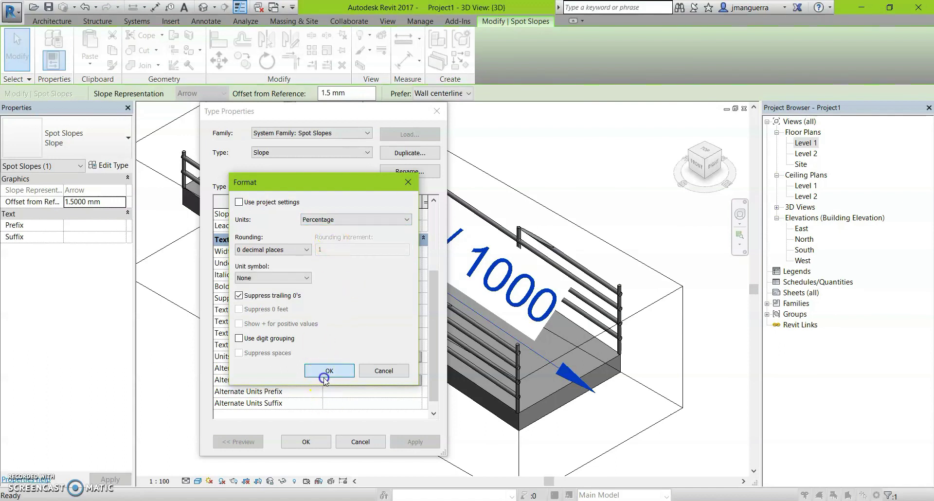
{"action": "left_click", "coordinate": [325, 378]}
{"action": "left_click", "coordinate": [300, 451]}
Step: Drag the slope label along the ramp and clear the selection
{"action": "mouse_move", "coordinate": [369, 267]}
{"action": "left_mouse_down"}
{"action": "mouse_move", "coordinate": [466, 281]}
{"action": "mouse_move", "coordinate": [452, 259]}
{"action": "left_mouse_up"}
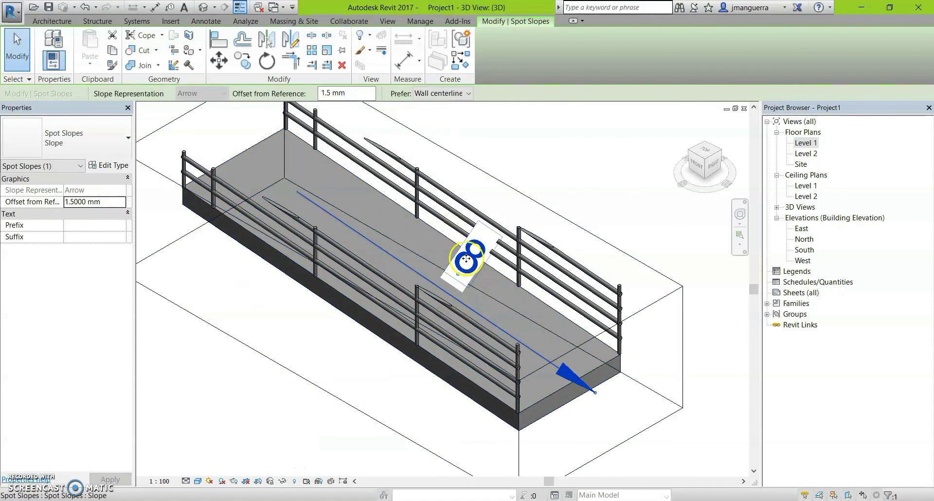
{"action": "scroll", "coordinate": [457, 256], "scroll_direction": "down", "scroll_amount": 3}
{"action": "left_click", "coordinate": [507, 193]}
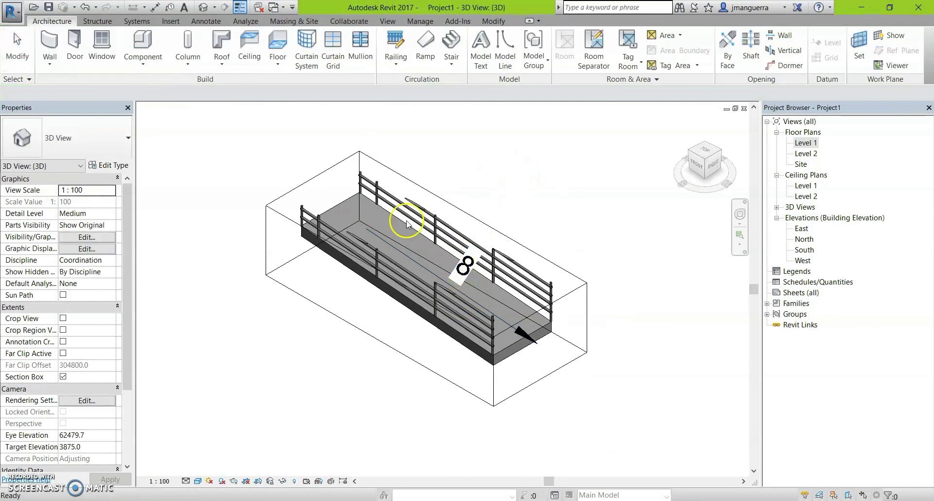
{"action": "scroll", "coordinate": [402, 284], "scroll_direction": "down", "scroll_amount": 2}
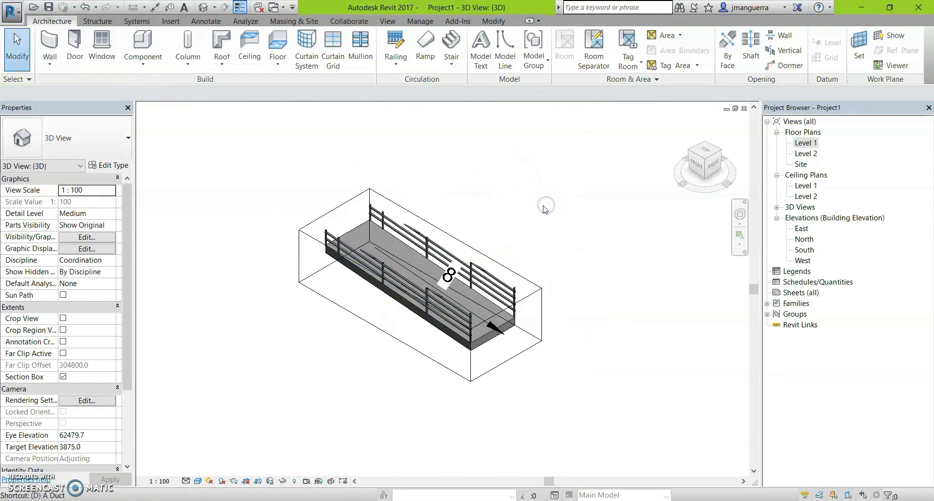
{"action": "key", "text": "i"}
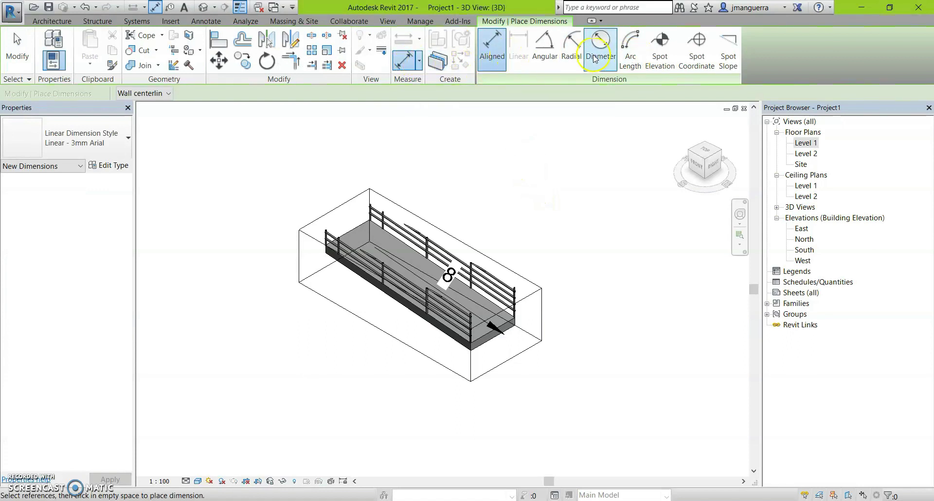
Step: Return to the Level 1 floor plan, zoom to fit, and pan to empty space
{"action": "key", "text": "Escape"}
{"action": "key", "text": "Escape"}
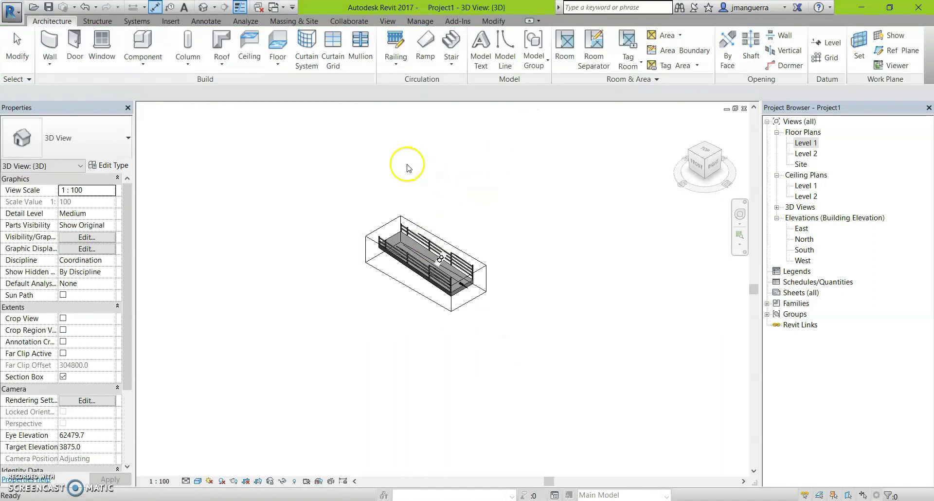
{"action": "double_click", "coordinate": [803, 145]}
{"action": "scroll", "coordinate": [480, 242], "scroll_direction": "down", "scroll_amount": 2}
{"action": "scroll", "coordinate": [445, 265], "scroll_direction": "down", "scroll_amount": 3}
{"action": "scroll", "coordinate": [445, 264], "scroll_direction": "down", "scroll_amount": 3}
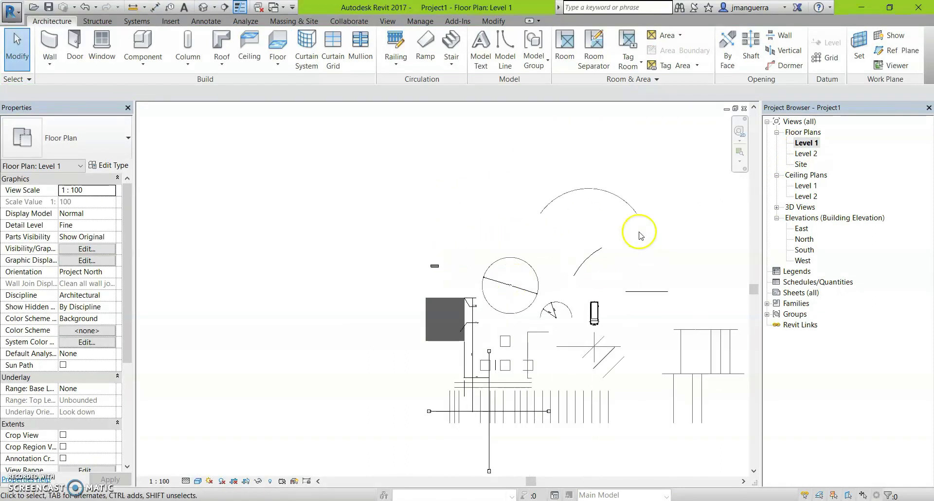
{"action": "middle_click", "coordinate": [442, 223]}
{"action": "middle_click", "coordinate": [443, 224]}
{"action": "left_click", "coordinate": [494, 21]}
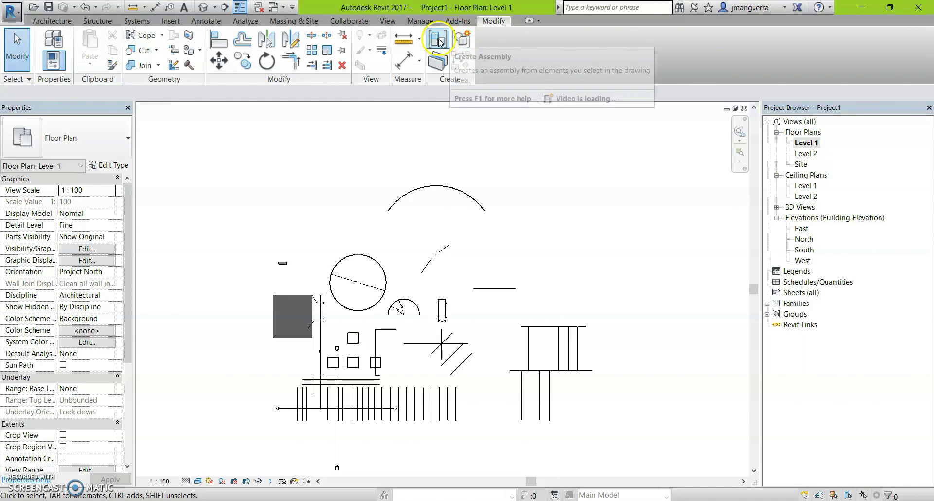
{"action": "scroll", "coordinate": [511, 267], "scroll_direction": "up", "scroll_amount": 2}
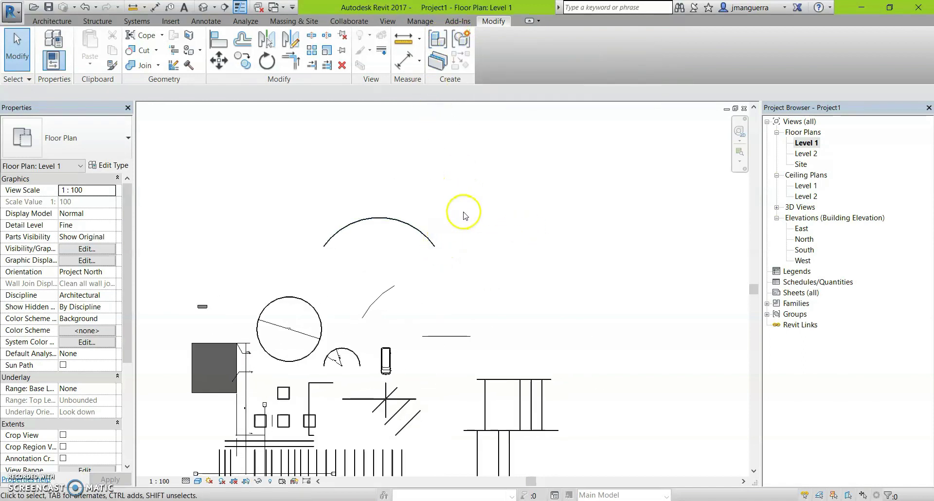
{"action": "middle_click_drag", "start_coordinate": [480, 251], "coordinate": [428, 299]}
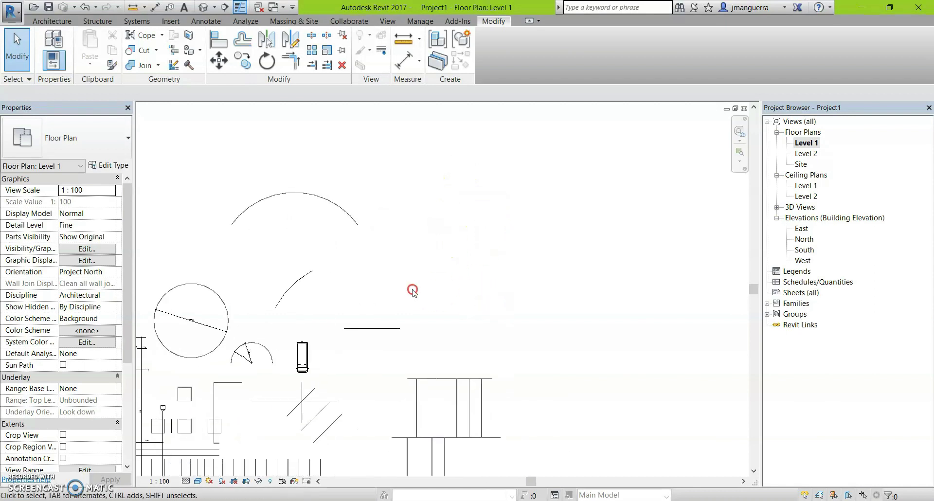
Step: Draw a closed rectangle of four Generic - 200mm walls, about 17000 per side
{"action": "key", "text": "w"}
{"action": "key", "text": "a"}
{"action": "left_click", "coordinate": [442, 219]}
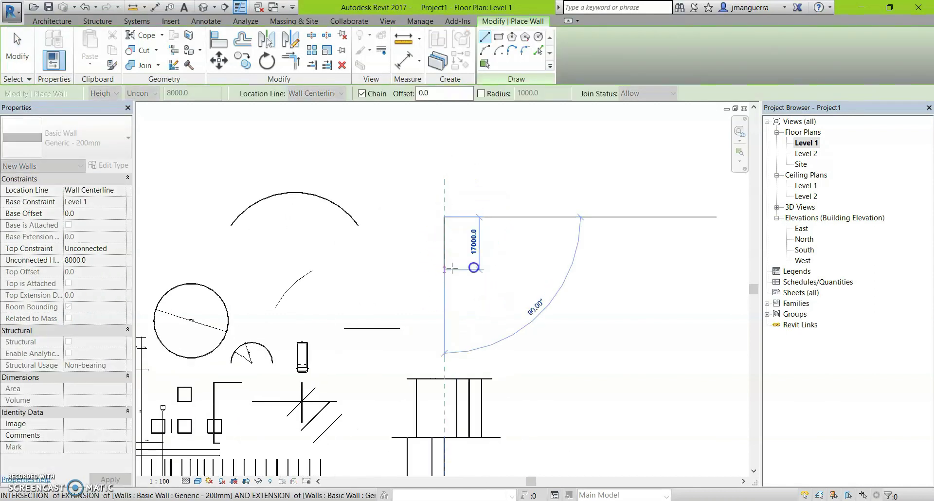
{"action": "left_click", "coordinate": [473, 267]}
{"action": "left_click", "coordinate": [501, 268]}
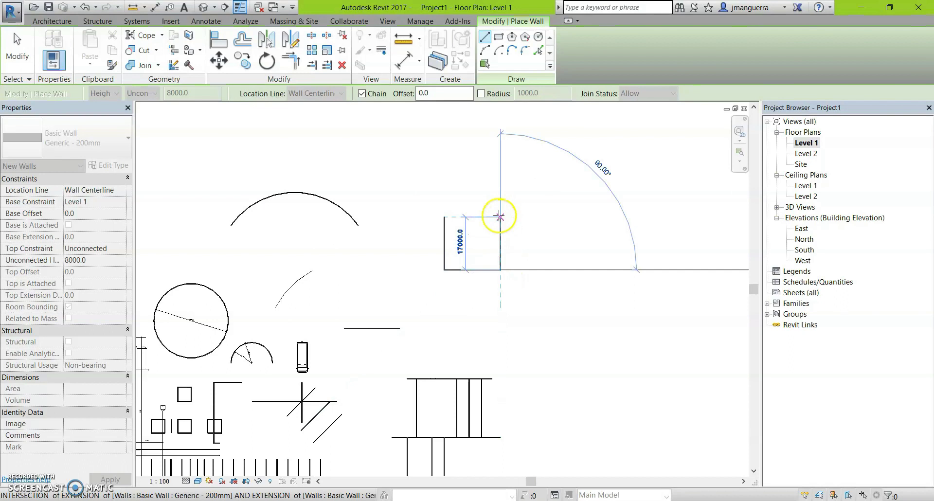
{"action": "left_click", "coordinate": [448, 219]}
{"action": "scroll", "coordinate": [467, 220], "scroll_direction": "up", "scroll_amount": 3}
{"action": "key", "text": "Escape"}
Step: Check each wall's length, then window-select all four walls
{"action": "scroll", "coordinate": [481, 222], "scroll_direction": "up", "scroll_amount": 1}
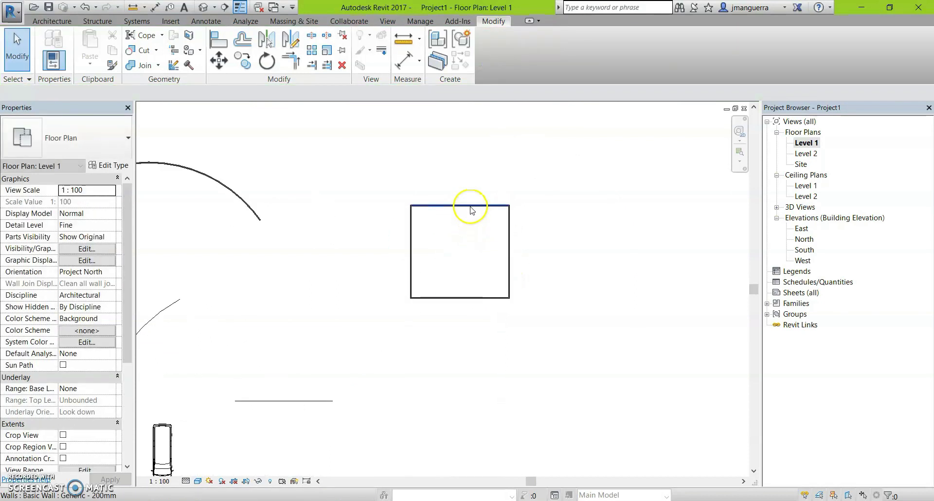
{"action": "left_click", "coordinate": [470, 206]}
{"action": "left_click", "coordinate": [411, 230]}
{"action": "left_click", "coordinate": [434, 297]}
{"action": "left_click", "coordinate": [514, 251]}
{"action": "left_click", "coordinate": [444, 205]}
{"action": "left_click", "coordinate": [413, 225]}
{"action": "left_click", "coordinate": [470, 299]}
{"action": "left_click", "coordinate": [507, 265]}
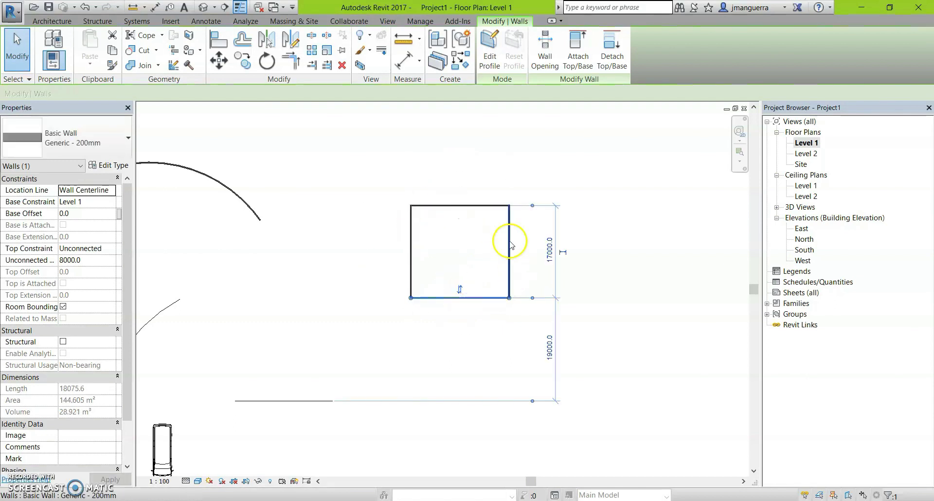
{"action": "key", "text": "Escape"}
{"action": "middle_click_drag", "start_coordinate": [507, 240], "coordinate": [515, 281]}
{"action": "left_click_drag", "start_coordinate": [362, 190], "coordinate": [540, 387]}
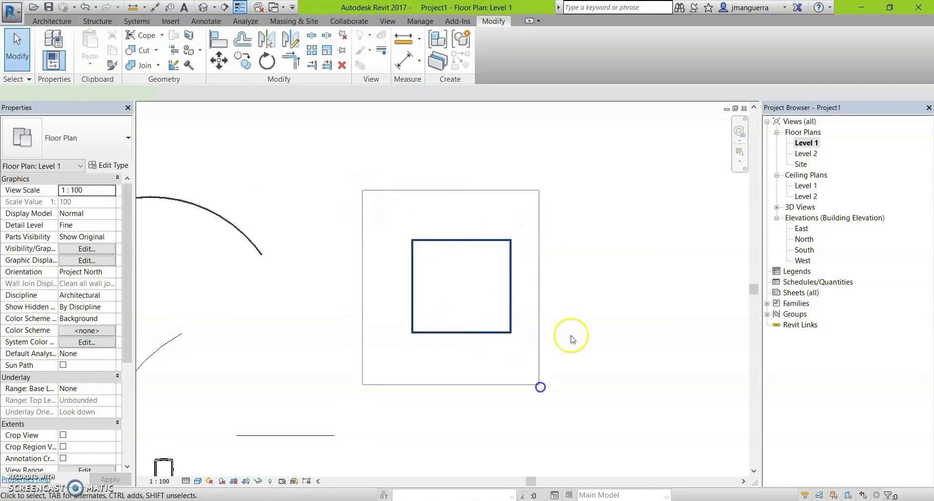
Step: Group the four walls as model group WALLS-1
{"action": "left_click", "coordinate": [461, 38]}
{"action": "type", "text": "WALLS-1"}
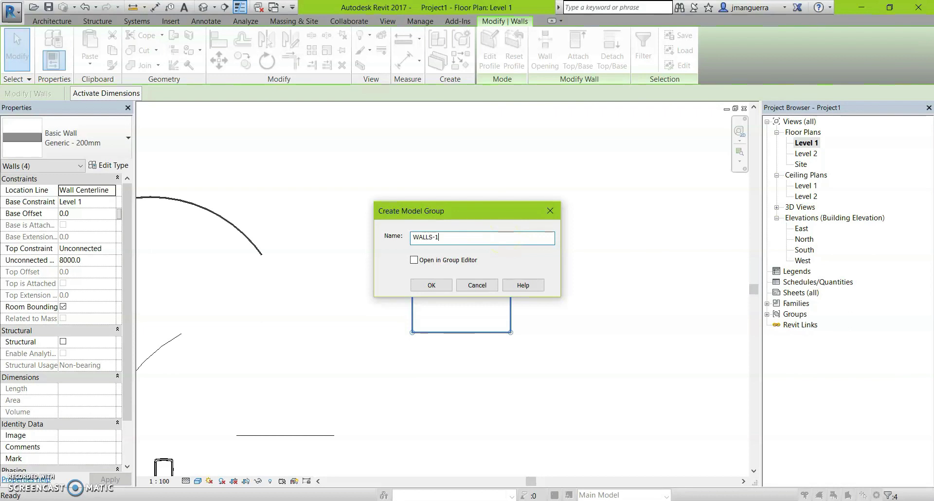
{"action": "key", "text": "Return"}
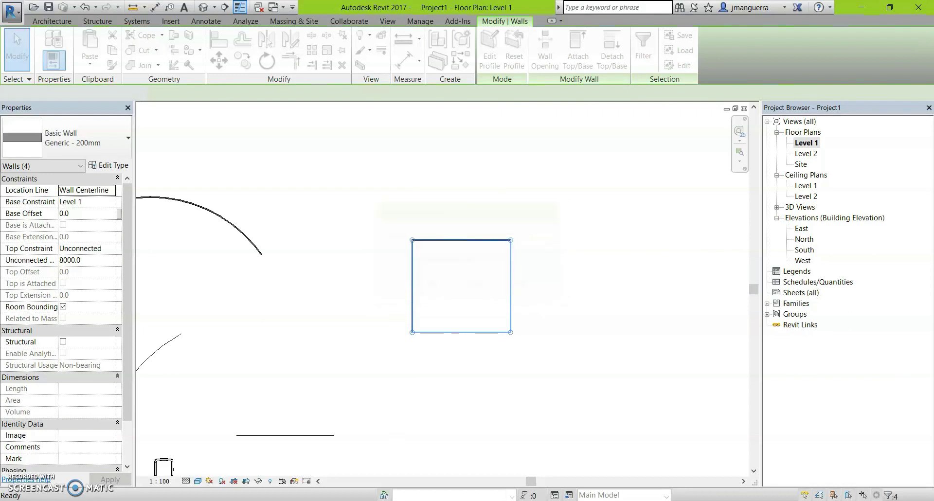
{"action": "scroll", "coordinate": [479, 291], "scroll_direction": "up", "scroll_amount": 1}
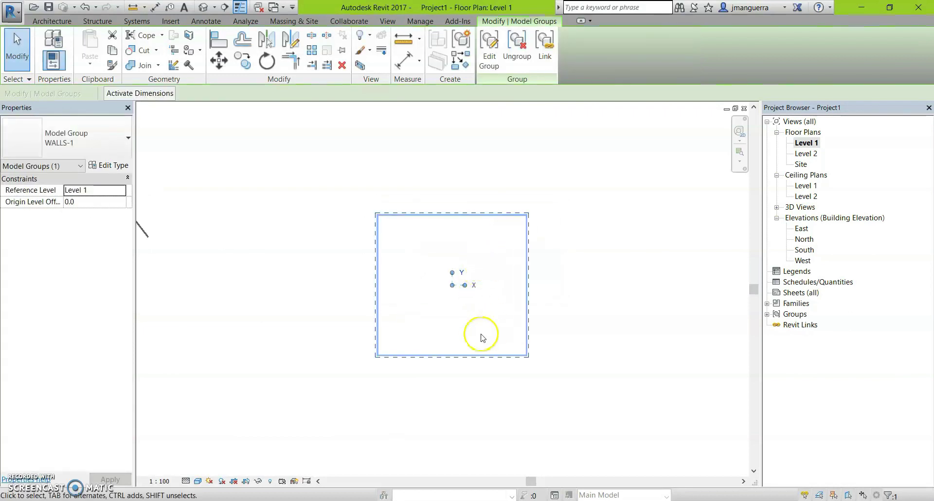
{"action": "left_click", "coordinate": [401, 257]}
{"action": "scroll", "coordinate": [401, 256], "scroll_direction": "up", "scroll_amount": 1}
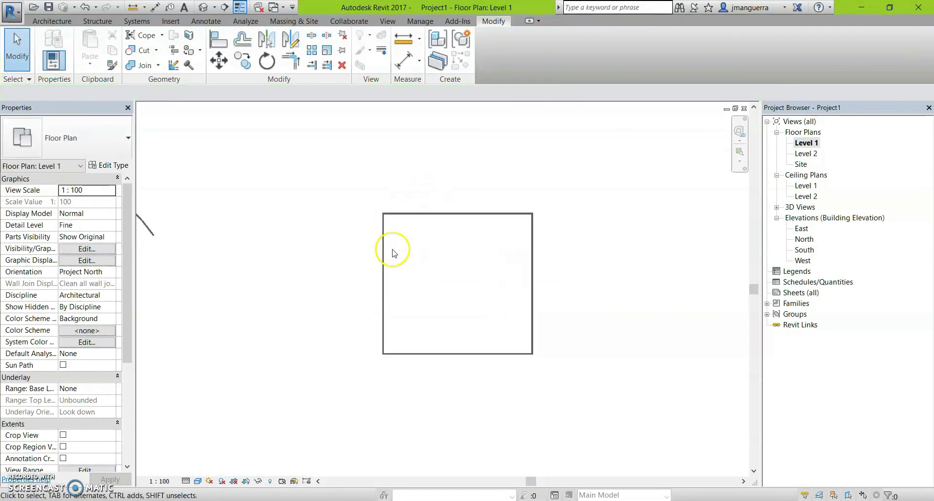
{"action": "left_click", "coordinate": [382, 246]}
Step: Copy the WALLS-1 group 39000 to the right
{"action": "scroll", "coordinate": [460, 263], "scroll_direction": "down", "scroll_amount": 2}
{"action": "scroll", "coordinate": [460, 263], "scroll_direction": "down", "scroll_amount": 1}
{"action": "scroll", "coordinate": [467, 261], "scroll_direction": "up", "scroll_amount": 1}
{"action": "scroll", "coordinate": [482, 257], "scroll_direction": "up", "scroll_amount": 1}
{"action": "middle_click_drag", "start_coordinate": [485, 260], "coordinate": [404, 296]}
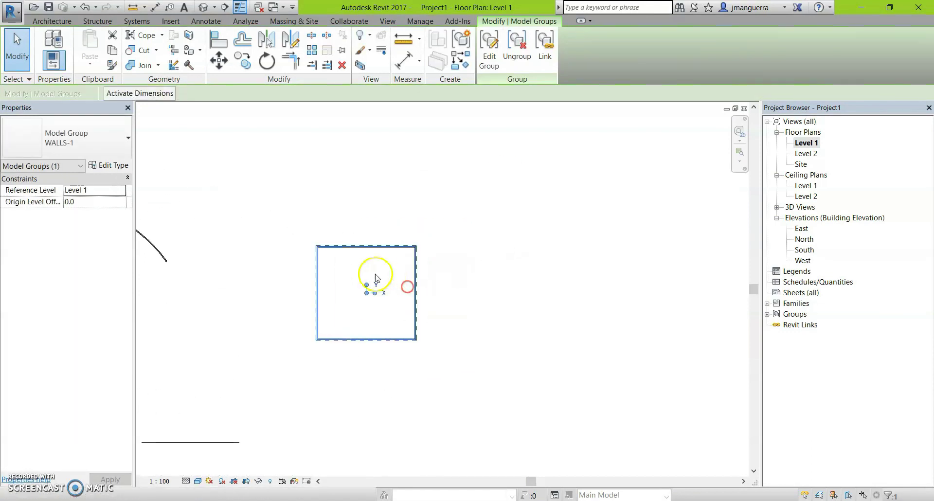
{"action": "left_click", "coordinate": [360, 256]}
{"action": "left_click", "coordinate": [360, 250]}
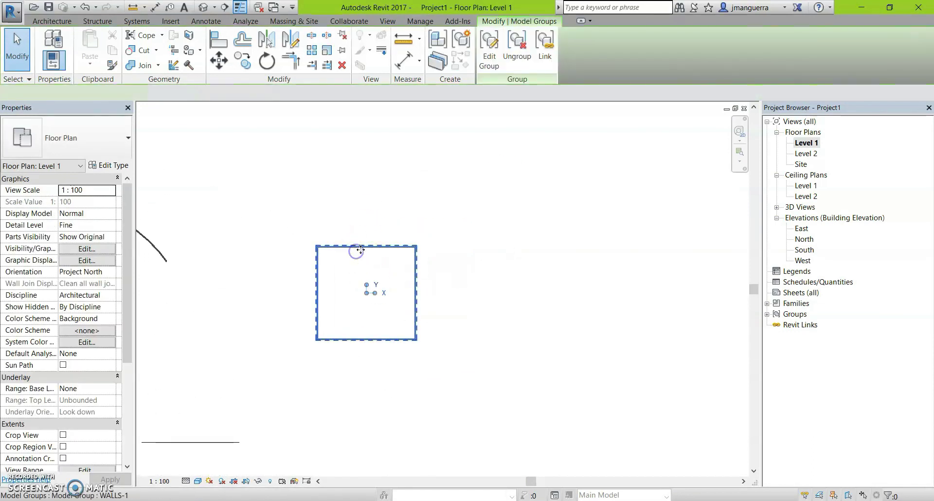
{"action": "key", "text": "c"}
{"action": "key", "text": "o"}
{"action": "left_click", "coordinate": [350, 306]}
{"action": "left_click", "coordinate": [561, 306]}
{"action": "key", "text": "Escape"}
{"action": "key", "text": "Escape"}
Step: Edit the WALLS-1 group, moving its right wall left to make it 9000 wide
{"action": "double_click", "coordinate": [416, 272]}
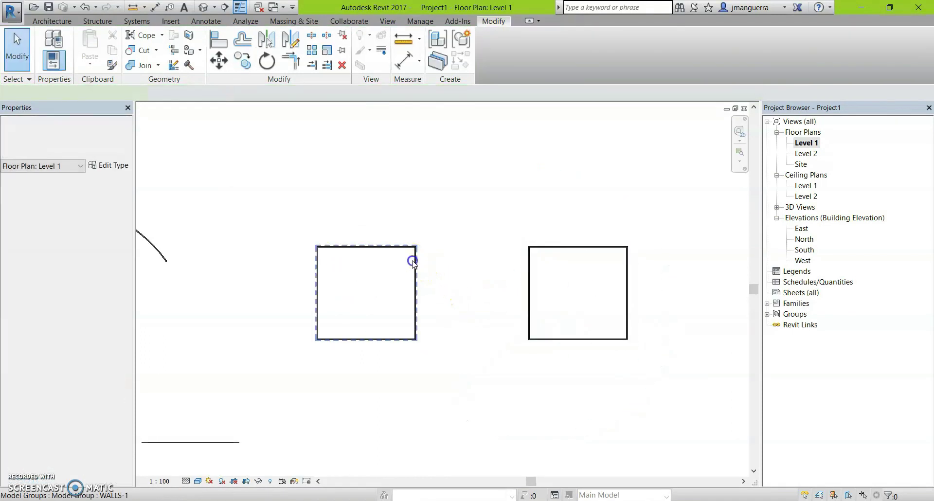
{"action": "left_click", "coordinate": [417, 275]}
{"action": "left_click_drag", "start_coordinate": [415, 272], "coordinate": [367, 273]}
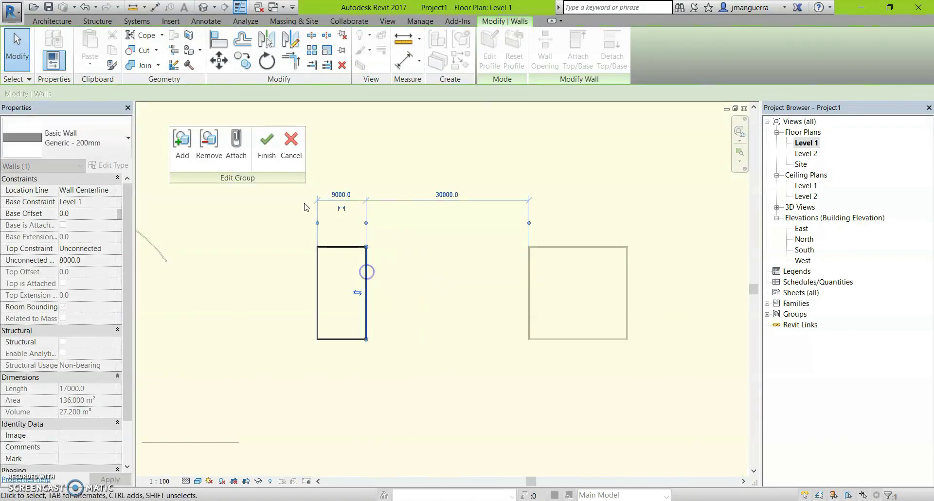
{"action": "left_click", "coordinate": [266, 143]}
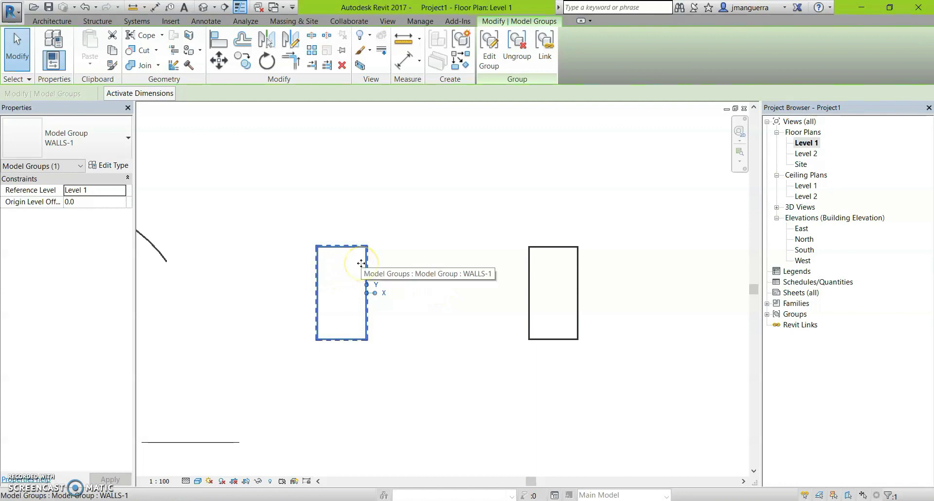
Step: Duplicate the left group's type as WALLS-2 and apply it to that group
{"action": "left_click", "coordinate": [552, 265]}
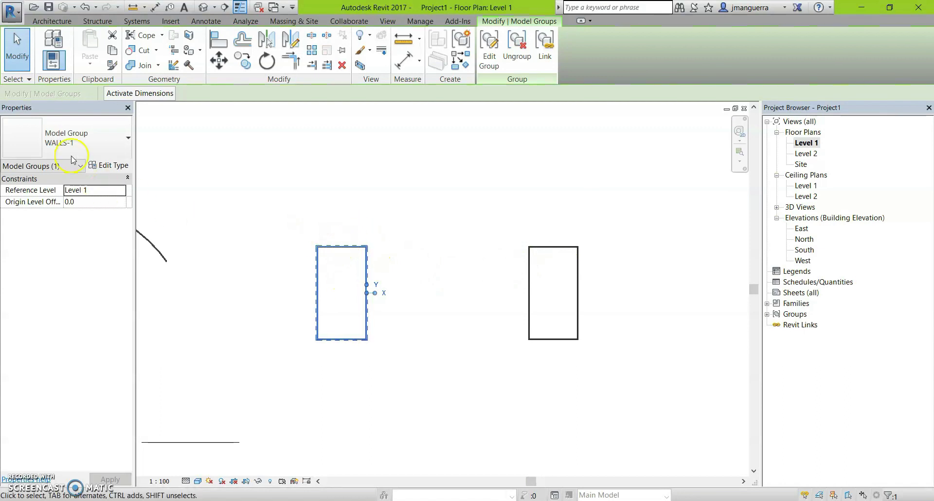
{"action": "left_click", "coordinate": [99, 167]}
{"action": "left_click", "coordinate": [393, 154]}
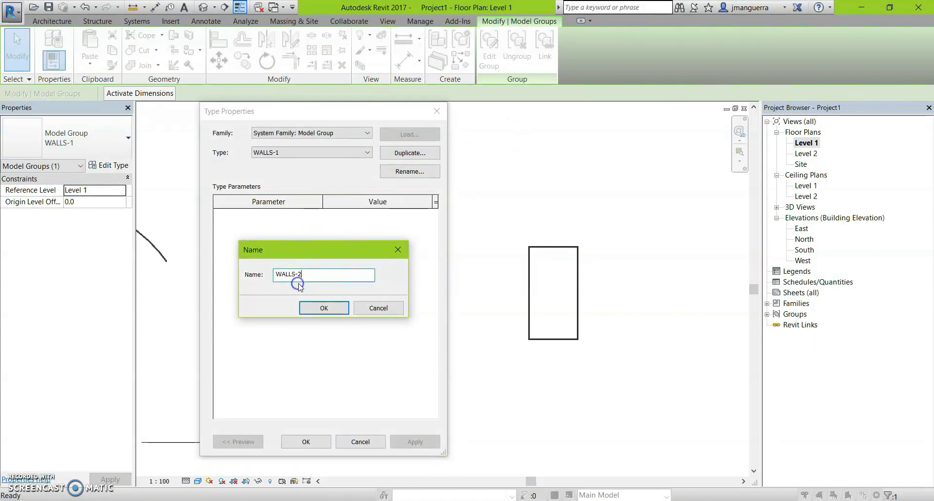
{"action": "left_click", "coordinate": [316, 310]}
{"action": "left_click", "coordinate": [305, 442]}
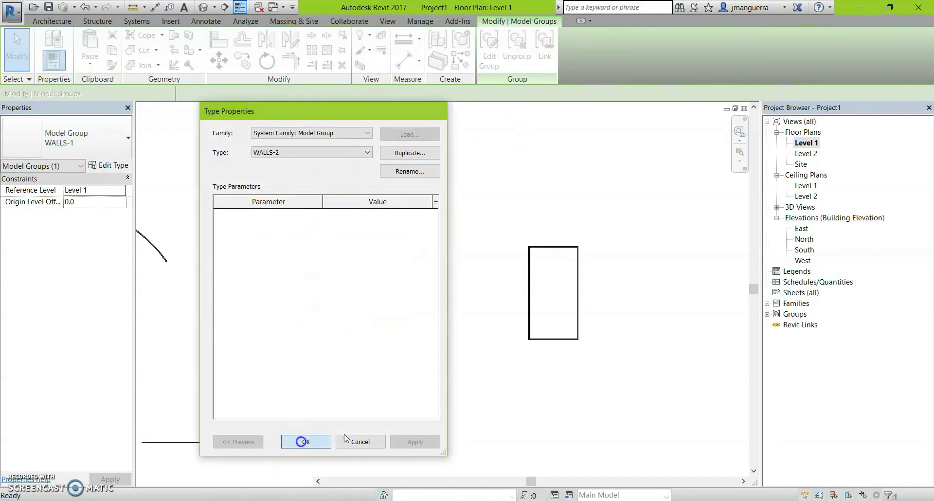
Step: Edit WALLS-2, moving its right wall in to 4000 spacing, and finish
{"action": "double_click", "coordinate": [367, 263]}
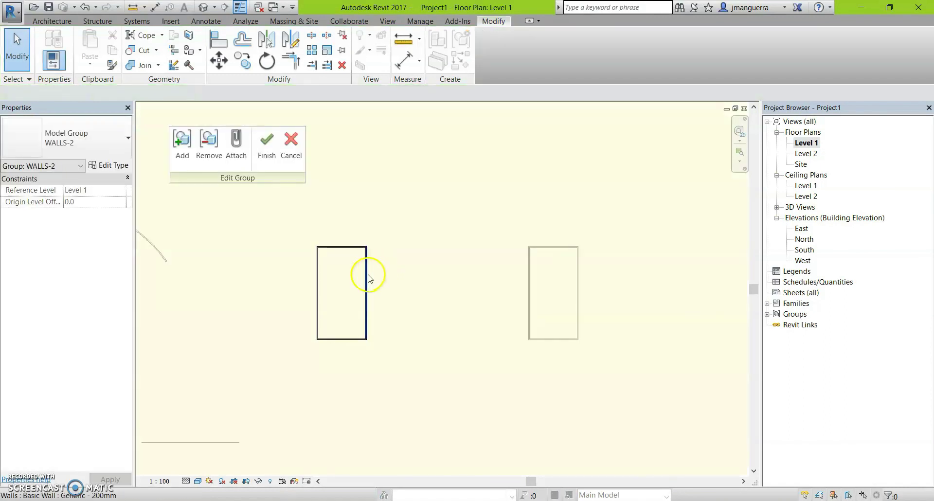
{"action": "left_click", "coordinate": [369, 274]}
{"action": "left_click_drag", "start_coordinate": [369, 273], "coordinate": [339, 272]}
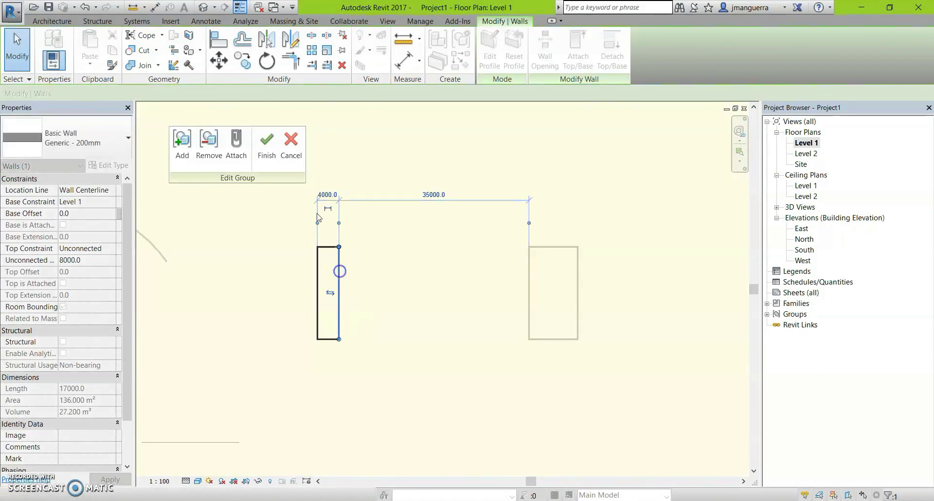
{"action": "left_click", "coordinate": [267, 142]}
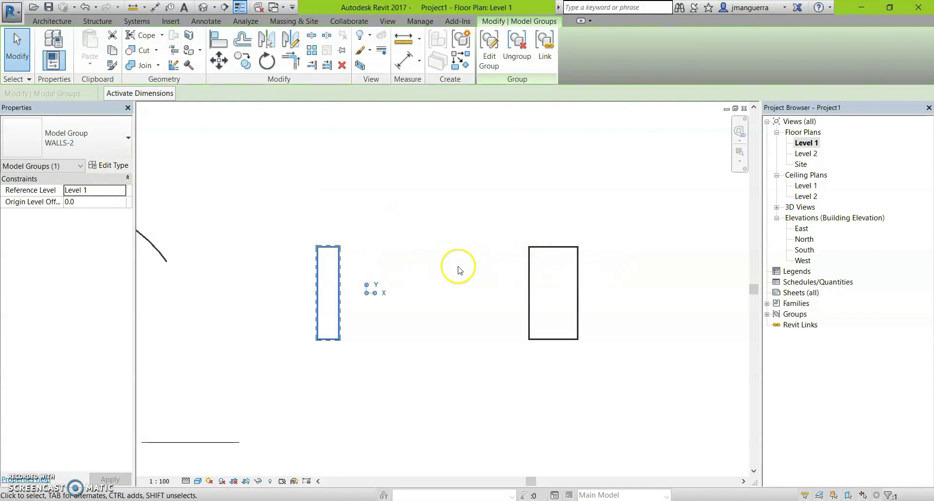
{"action": "left_click", "coordinate": [495, 263]}
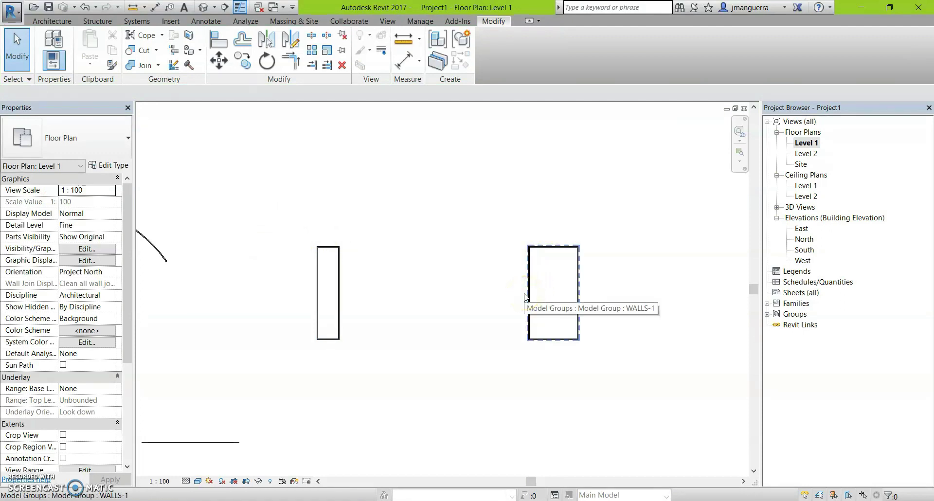
{"action": "left_click", "coordinate": [516, 253]}
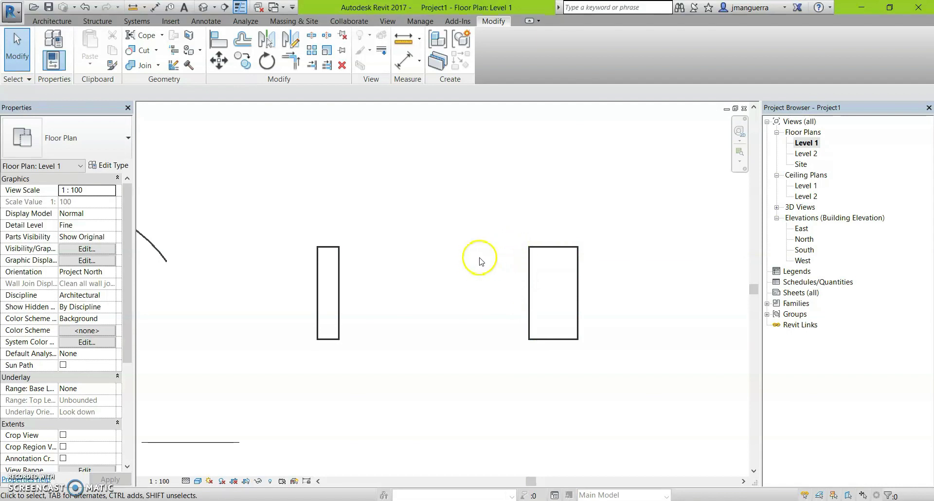
{"action": "scroll", "coordinate": [506, 293], "scroll_direction": "down", "scroll_amount": 2}
{"action": "scroll", "coordinate": [486, 314], "scroll_direction": "down", "scroll_amount": 1}
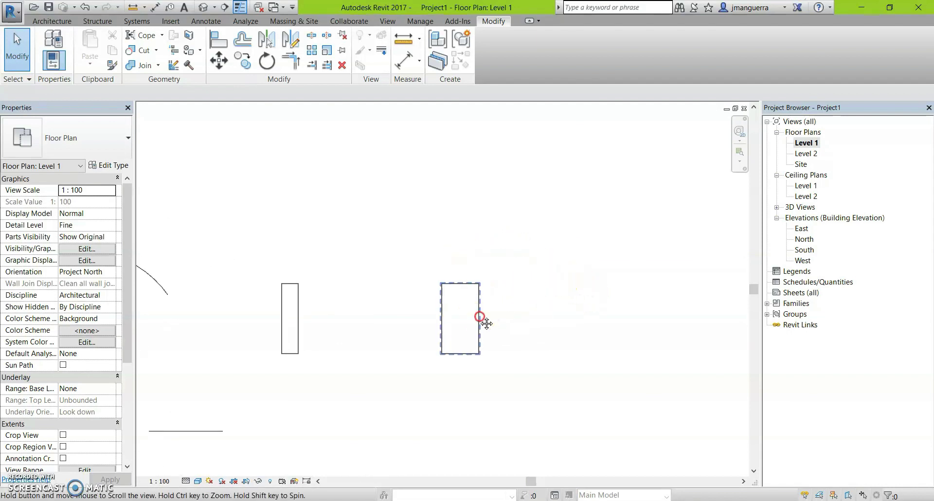
{"action": "scroll", "coordinate": [409, 246], "scroll_direction": "down", "scroll_amount": 1}
{"action": "scroll", "coordinate": [430, 272], "scroll_direction": "up", "scroll_amount": 2}
{"action": "scroll", "coordinate": [408, 335], "scroll_direction": "up", "scroll_amount": 1}
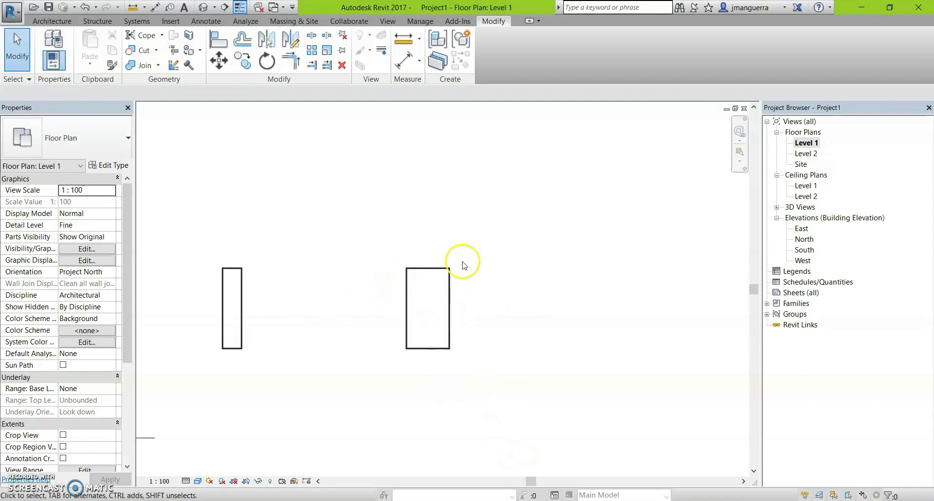
{"action": "middle_click_drag", "start_coordinate": [391, 218], "coordinate": [371, 245]}
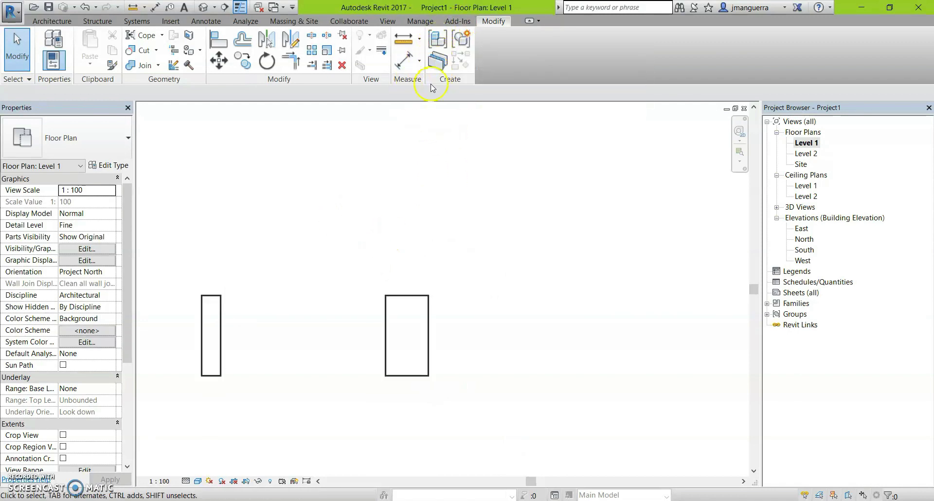
{"action": "scroll", "coordinate": [438, 331], "scroll_direction": "up", "scroll_amount": 1}
{"action": "scroll", "coordinate": [451, 308], "scroll_direction": "up", "scroll_amount": 2}
{"action": "scroll", "coordinate": [451, 308], "scroll_direction": "down", "scroll_amount": 1}
{"action": "middle_click_drag", "start_coordinate": [433, 324], "coordinate": [445, 299]}
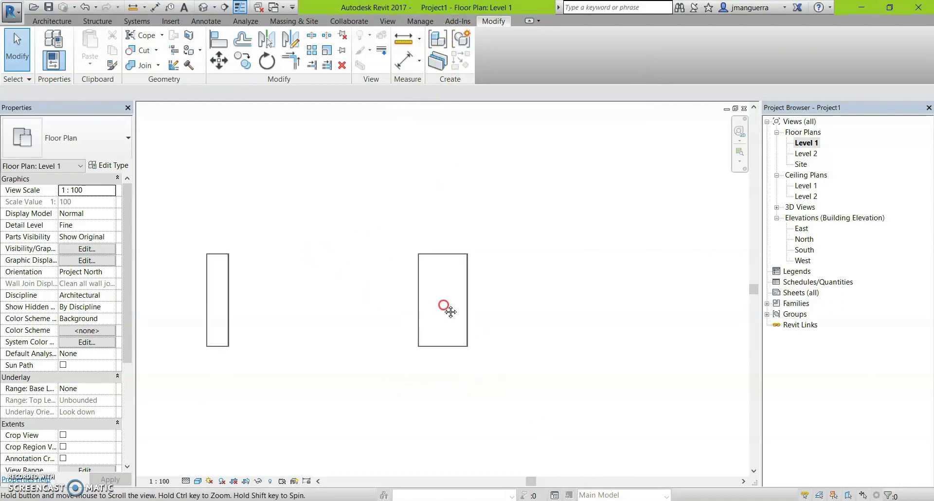
{"action": "scroll", "coordinate": [444, 292], "scroll_direction": "up", "scroll_amount": 1}
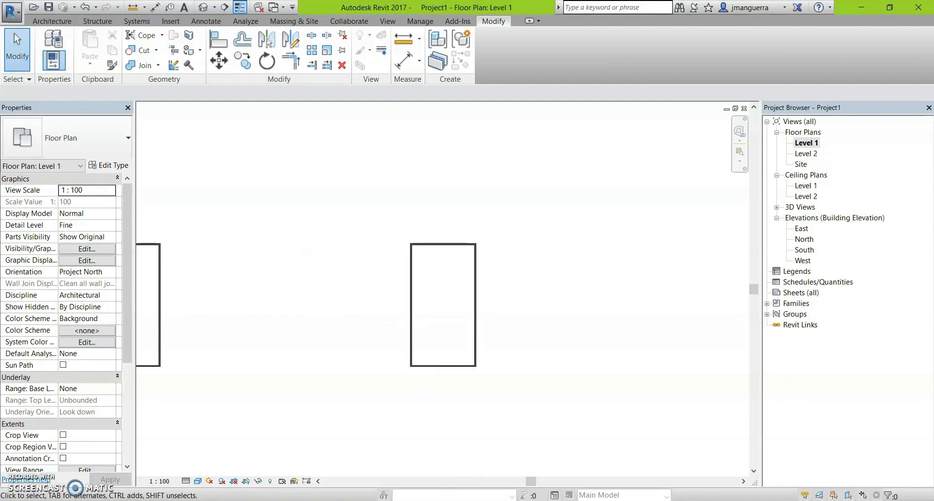
{"action": "key", "text": "z"}
{"action": "key", "text": "f"}
{"action": "mouse_move", "coordinate": [584, 188]}
{"action": "middle_mouse_down"}
{"action": "mouse_move", "coordinate": [590, 194]}
{"action": "mouse_move", "coordinate": [525, 208]}
{"action": "middle_mouse_up"}
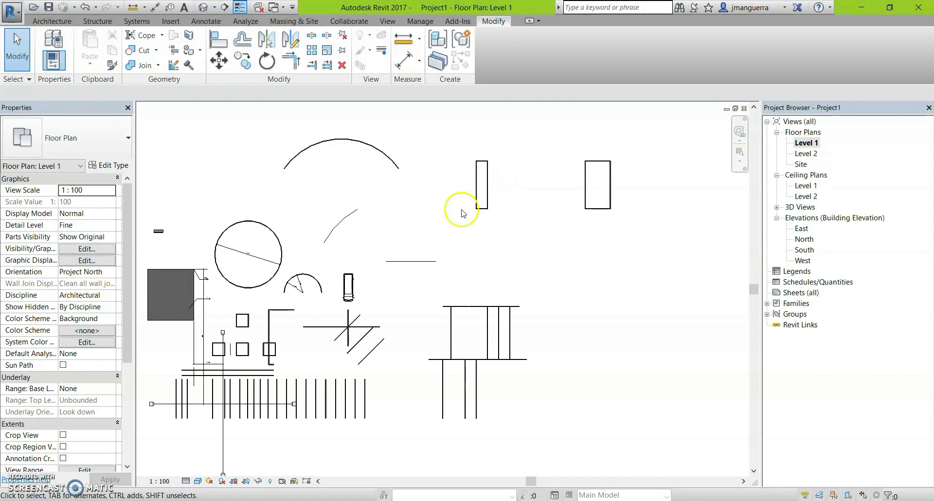
{"action": "mouse_move", "coordinate": [497, 265]}
{"action": "middle_mouse_down"}
{"action": "mouse_move", "coordinate": [530, 284]}
{"action": "mouse_move", "coordinate": [478, 267]}
{"action": "middle_mouse_up"}
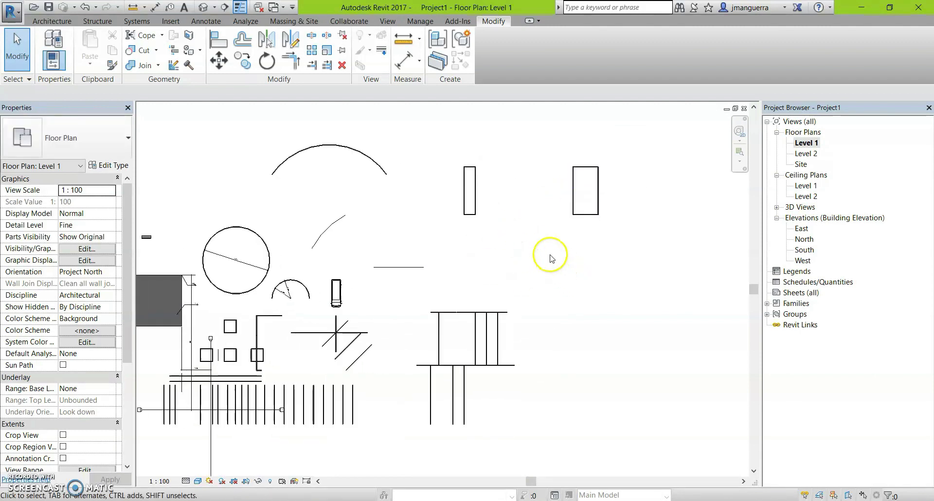
Step: Draw a closed square of four Generic - 200mm walls below the wall groups
{"action": "key", "text": "w"}
{"action": "key", "text": "a"}
{"action": "scroll", "coordinate": [589, 267], "scroll_direction": "up", "scroll_amount": 1}
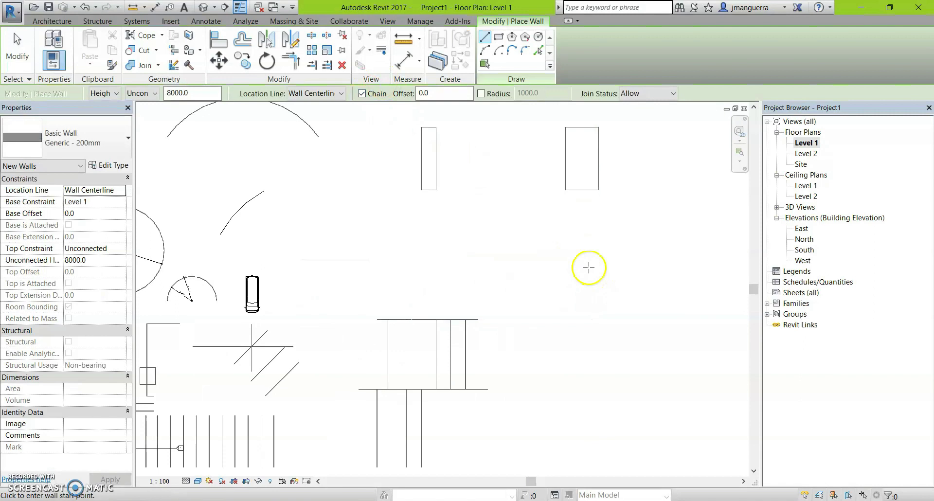
{"action": "left_click", "coordinate": [530, 229]}
{"action": "left_click", "coordinate": [532, 294]}
{"action": "left_click", "coordinate": [599, 295]}
{"action": "left_click", "coordinate": [599, 229]}
{"action": "left_click", "coordinate": [530, 229]}
{"action": "scroll", "coordinate": [613, 250], "scroll_direction": "up", "scroll_amount": 1}
{"action": "scroll", "coordinate": [643, 250], "scroll_direction": "up", "scroll_amount": 1}
{"action": "key", "text": "Escape"}
{"action": "key", "text": "Escape"}
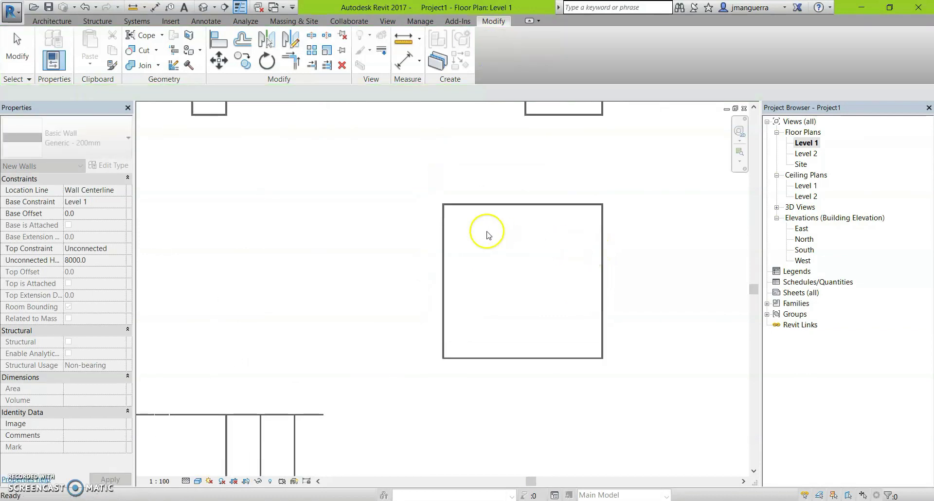
Step: Window-select the new square's four walls, then clear the selection
{"action": "scroll", "coordinate": [488, 235], "scroll_direction": "down", "scroll_amount": 1}
{"action": "left_click_drag", "start_coordinate": [432, 203], "coordinate": [620, 371]}
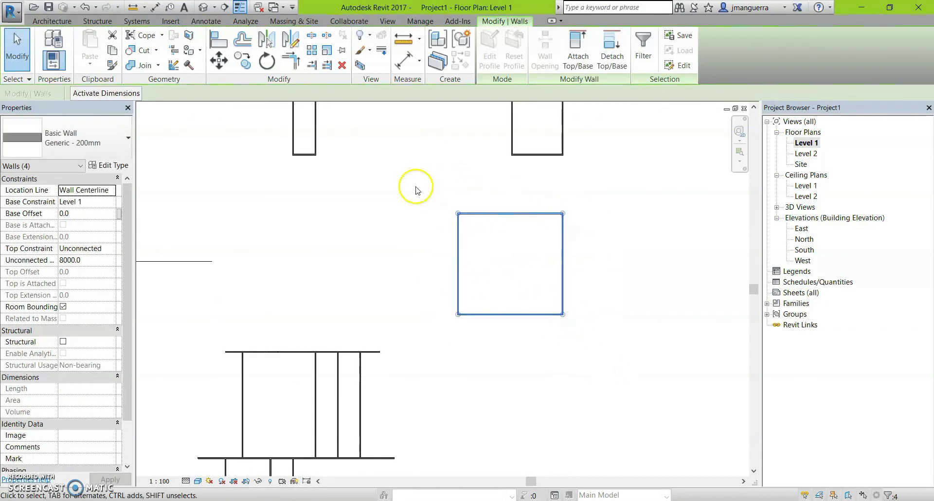
{"action": "left_click_drag", "start_coordinate": [418, 182], "coordinate": [618, 363]}
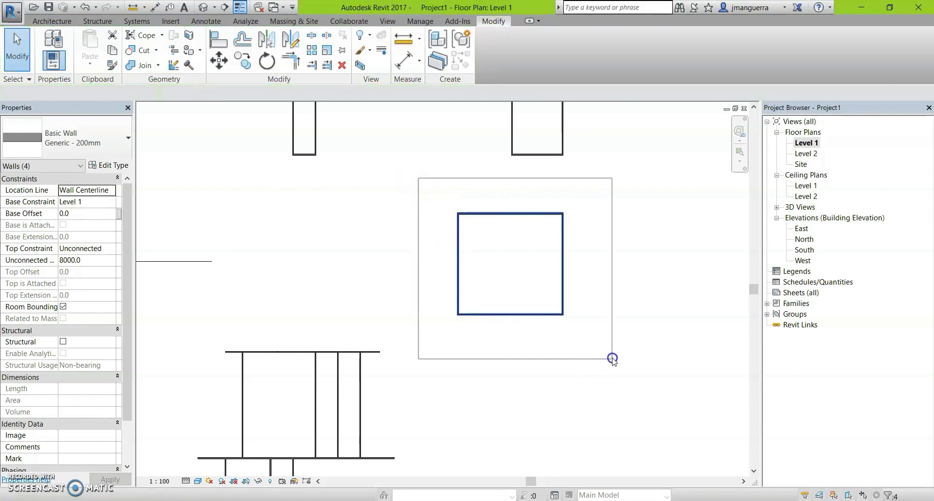
{"action": "scroll", "coordinate": [476, 234], "scroll_direction": "down", "scroll_amount": 1}
{"action": "scroll", "coordinate": [550, 233], "scroll_direction": "up", "scroll_amount": 1}
{"action": "scroll", "coordinate": [521, 278], "scroll_direction": "up", "scroll_amount": 2, "text": "ctrl"}
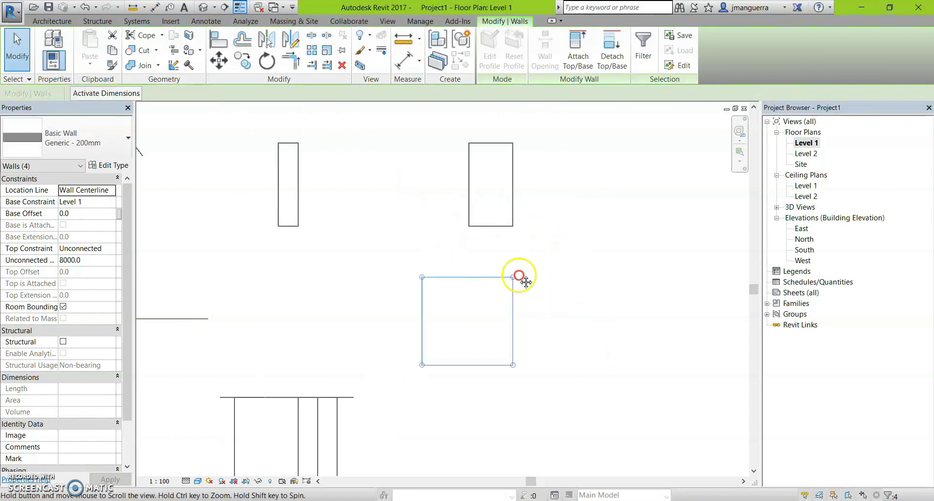
{"action": "scroll", "coordinate": [441, 306], "scroll_direction": "up", "scroll_amount": 1, "text": "ctrl"}
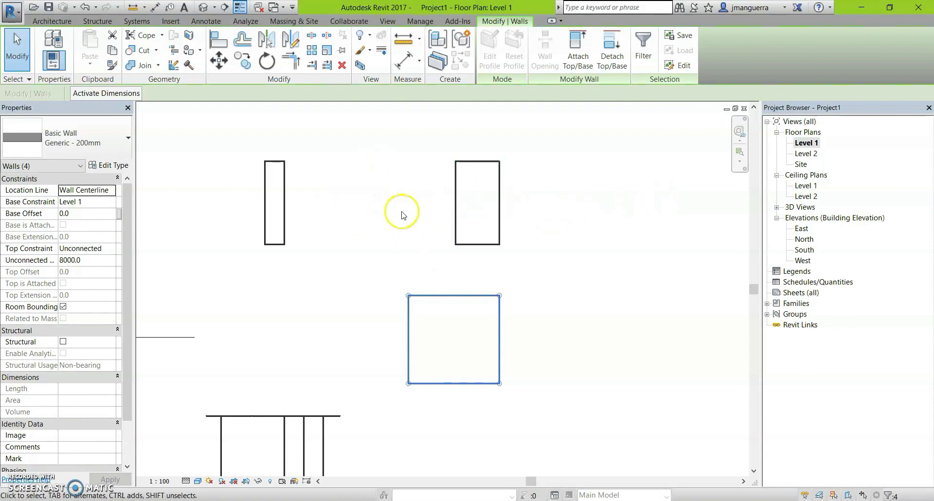
{"action": "key", "text": "Escape"}
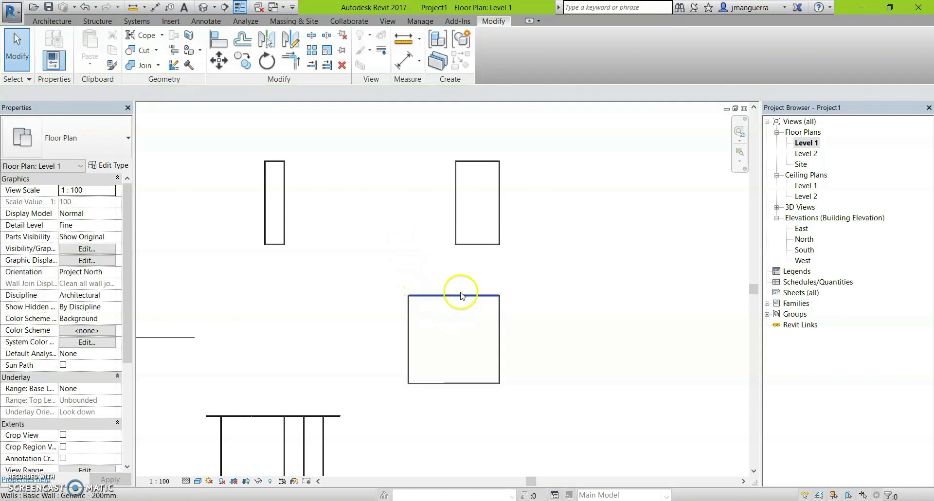
{"action": "scroll", "coordinate": [480, 336], "scroll_direction": "up", "scroll_amount": 2}
{"action": "middle_click_drag", "start_coordinate": [480, 336], "coordinate": [452, 329]}
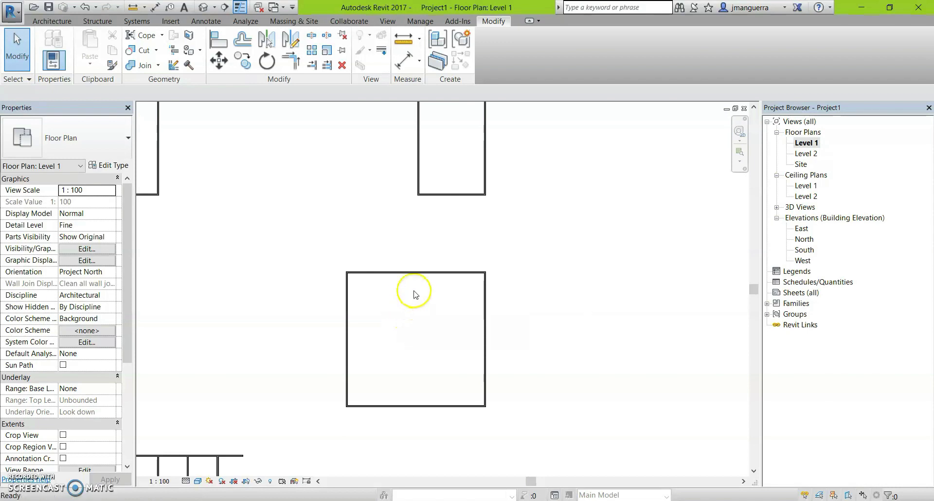
{"action": "key", "text": "c"}
{"action": "key", "text": "m"}
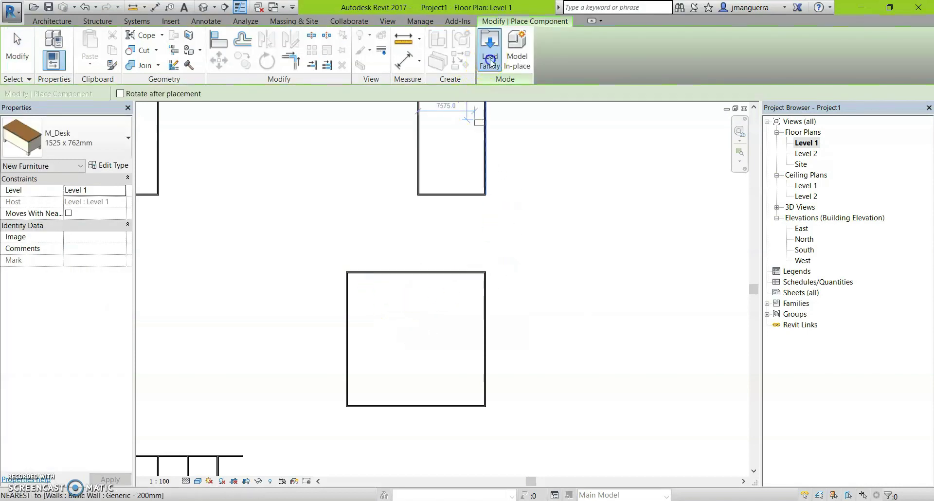
Step: Place two M_Desk 1525 x 762mm desks side by side near the room's top wall
{"action": "scroll", "coordinate": [399, 295], "scroll_direction": "up", "scroll_amount": 2}
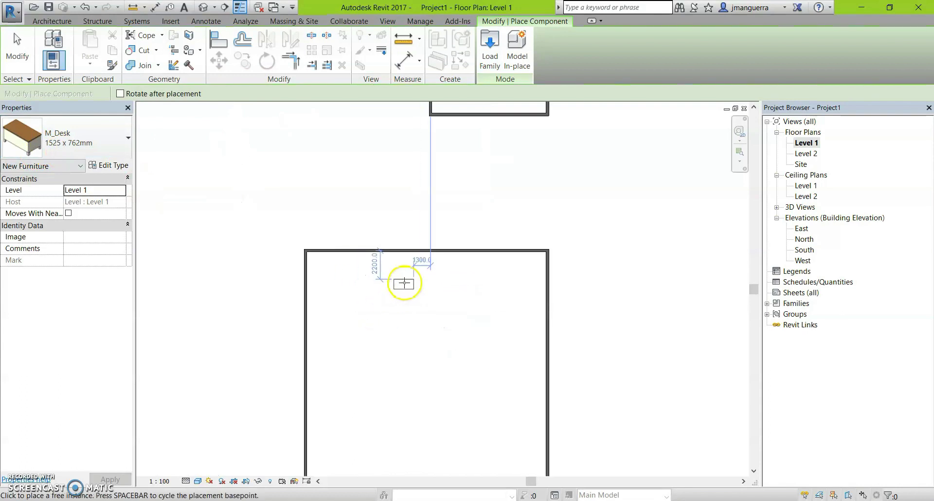
{"action": "left_click", "coordinate": [405, 284]}
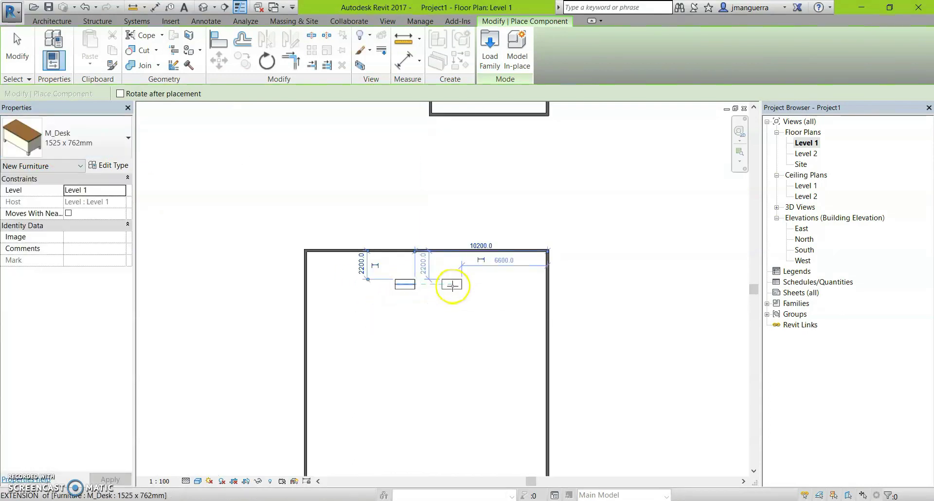
{"action": "left_click", "coordinate": [452, 285]}
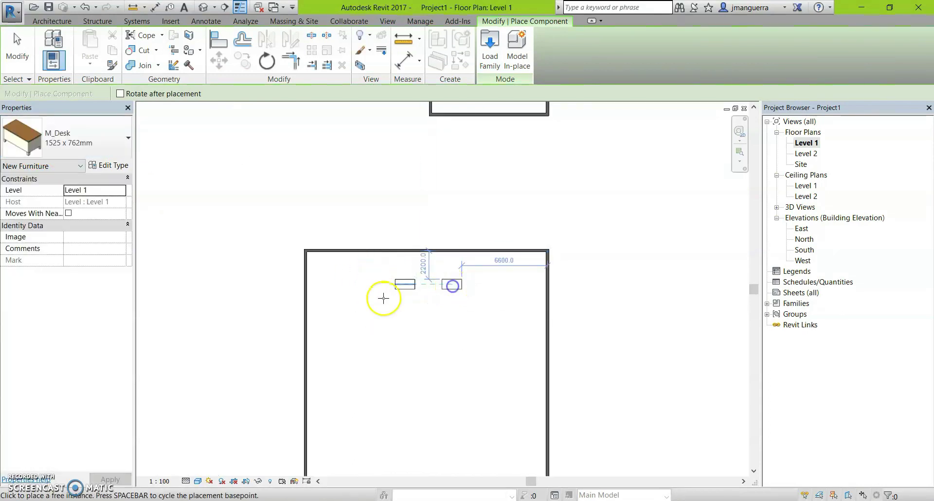
{"action": "left_click", "coordinate": [72, 154]}
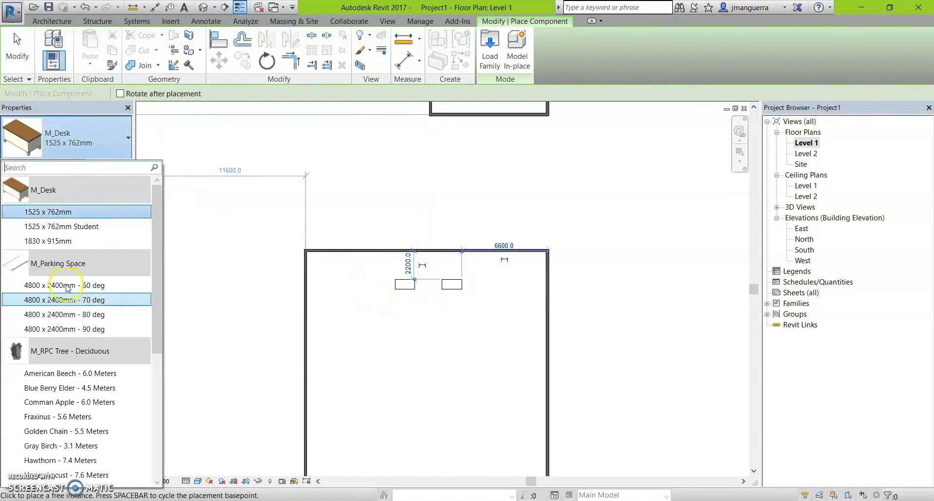
{"action": "scroll", "coordinate": [71, 289], "scroll_direction": "down", "scroll_amount": 2}
{"action": "scroll", "coordinate": [81, 289], "scroll_direction": "down", "scroll_amount": 2}
{"action": "scroll", "coordinate": [87, 292], "scroll_direction": "down", "scroll_amount": 2}
{"action": "scroll", "coordinate": [90, 308], "scroll_direction": "up", "scroll_amount": 2}
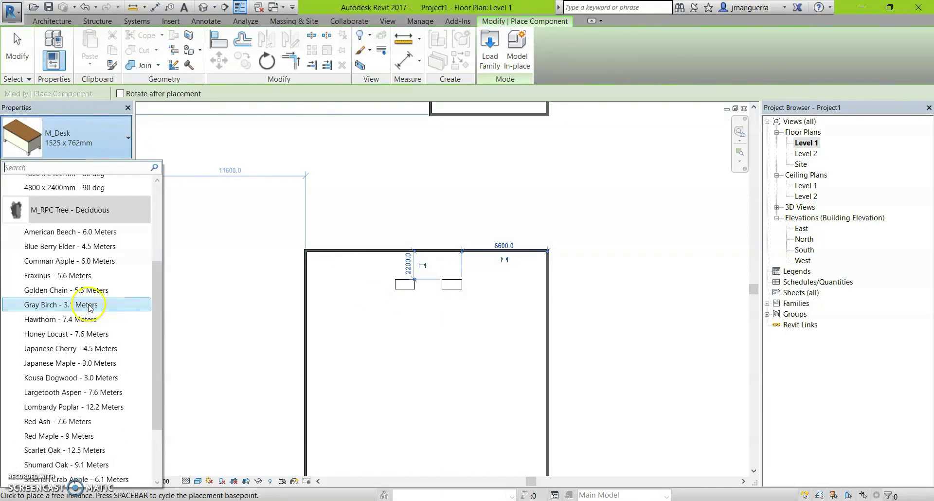
{"action": "scroll", "coordinate": [97, 282], "scroll_direction": "up", "scroll_amount": 3}
{"action": "left_click", "coordinate": [119, 242]}
{"action": "scroll", "coordinate": [450, 274], "scroll_direction": "down", "scroll_amount": 1}
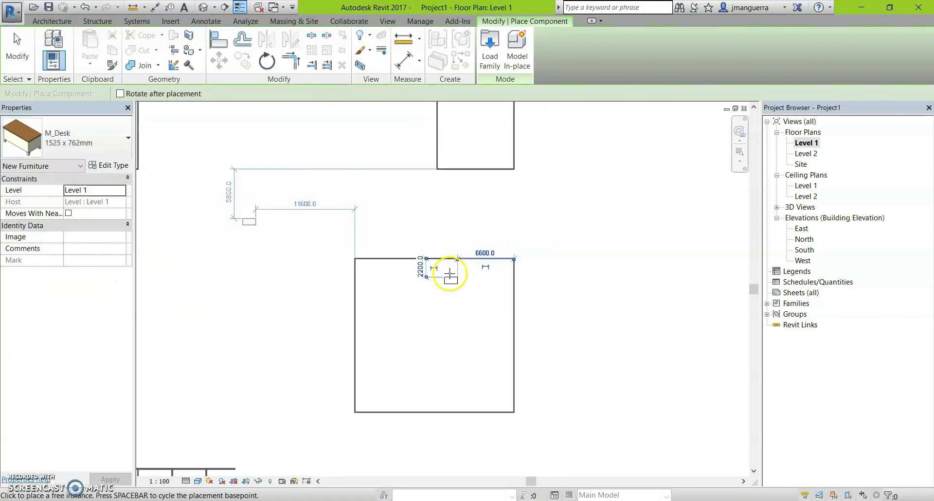
{"action": "left_click", "coordinate": [450, 274]}
{"action": "key", "text": "Escape"}
{"action": "key", "text": "Escape"}
Step: Pull the bottom wall up and the left and right walls inward around the desks
{"action": "left_click", "coordinate": [492, 413]}
{"action": "left_click_drag", "start_coordinate": [491, 413], "coordinate": [477, 313]}
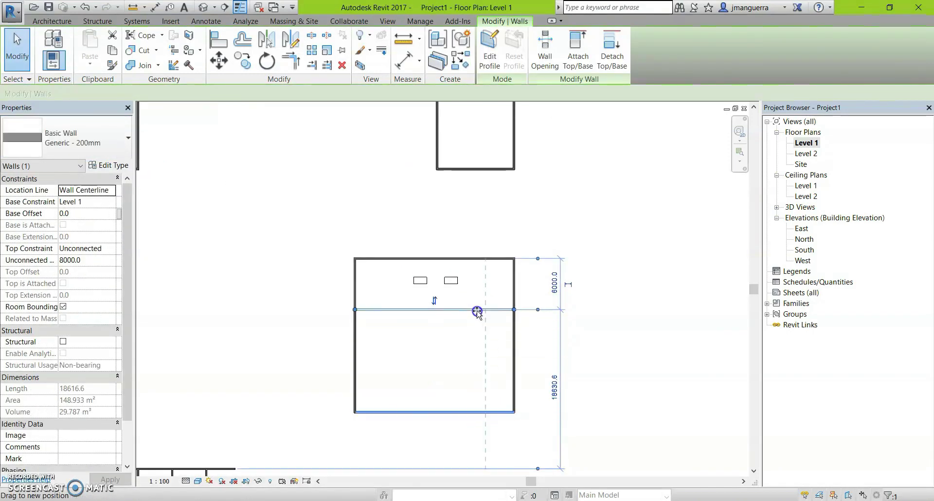
{"action": "scroll", "coordinate": [359, 283], "scroll_direction": "up", "scroll_amount": 1}
{"action": "left_click", "coordinate": [237, 265]}
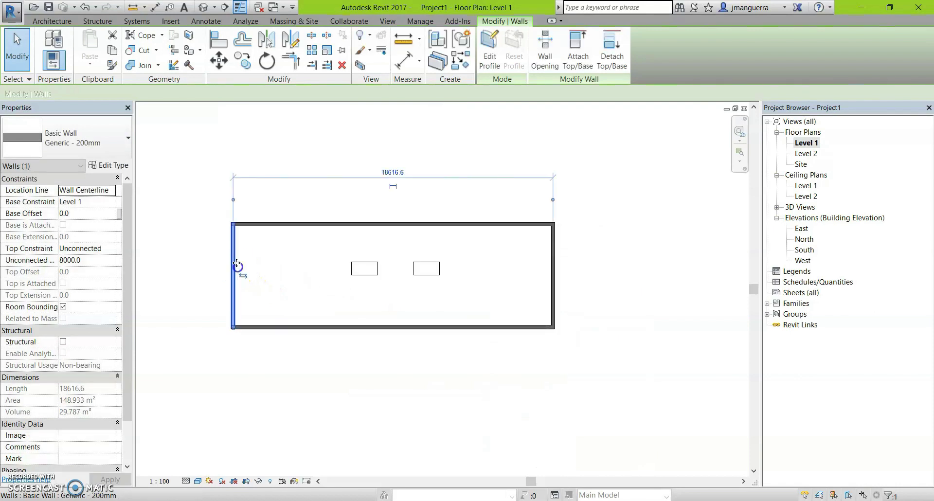
{"action": "left_click_drag", "start_coordinate": [237, 265], "coordinate": [336, 265]}
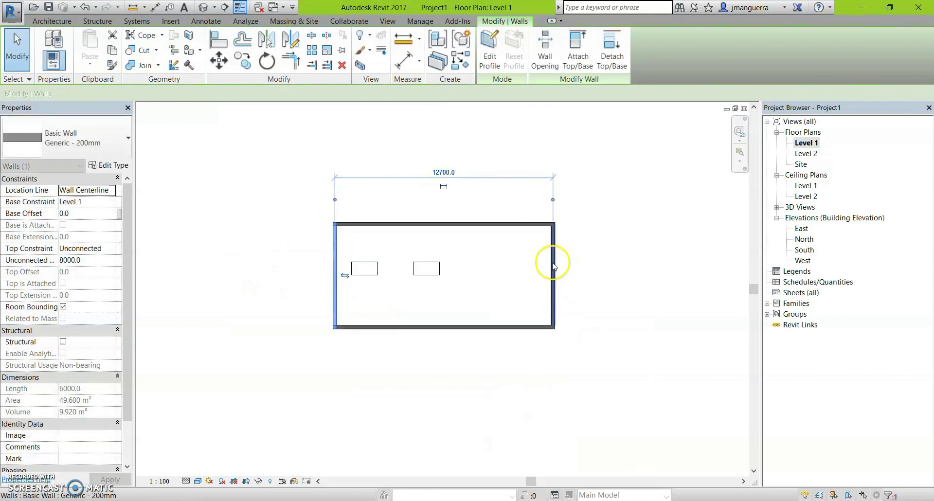
{"action": "left_click_drag", "start_coordinate": [553, 266], "coordinate": [456, 264]}
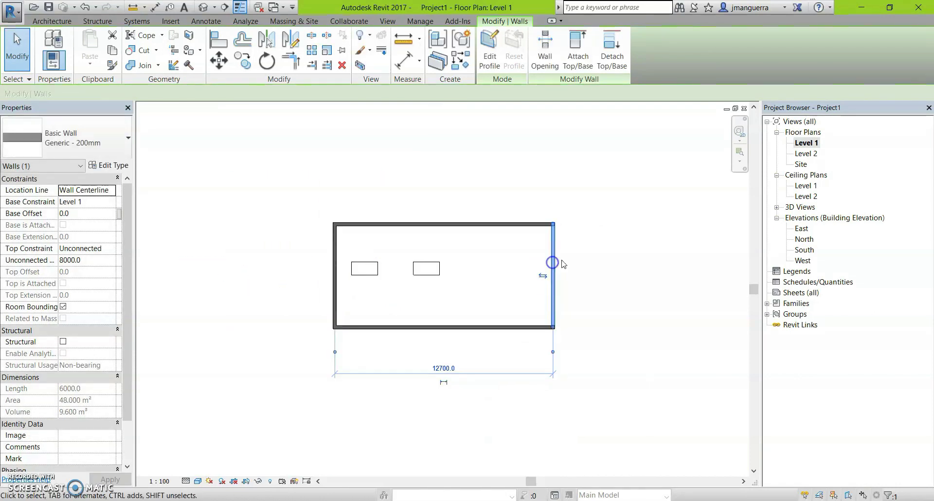
Step: Move both desks up toward the top wall, then select all walls and desks
{"action": "left_click", "coordinate": [358, 273]}
{"action": "scroll", "coordinate": [422, 265], "scroll_direction": "up", "scroll_amount": 2}
{"action": "left_click", "coordinate": [418, 267], "text": "ctrl"}
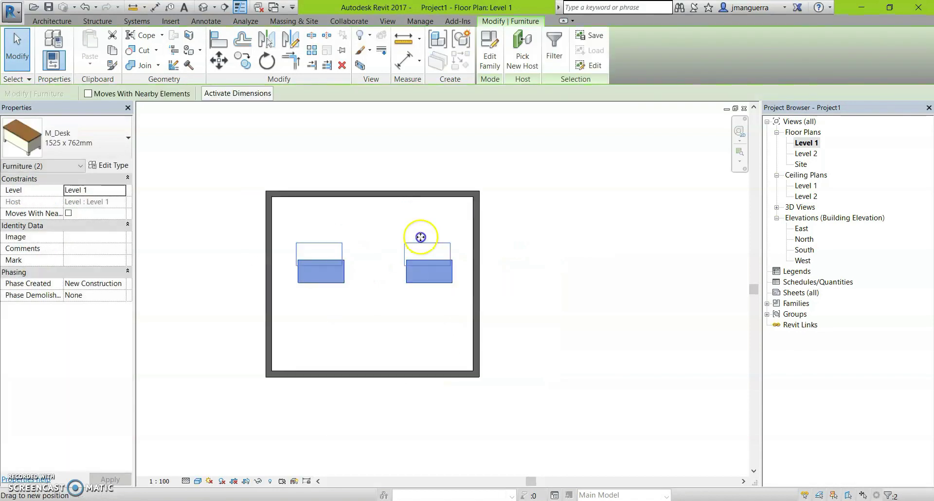
{"action": "left_click_drag", "start_coordinate": [420, 236], "coordinate": [422, 220]}
{"action": "left_click", "coordinate": [392, 228]}
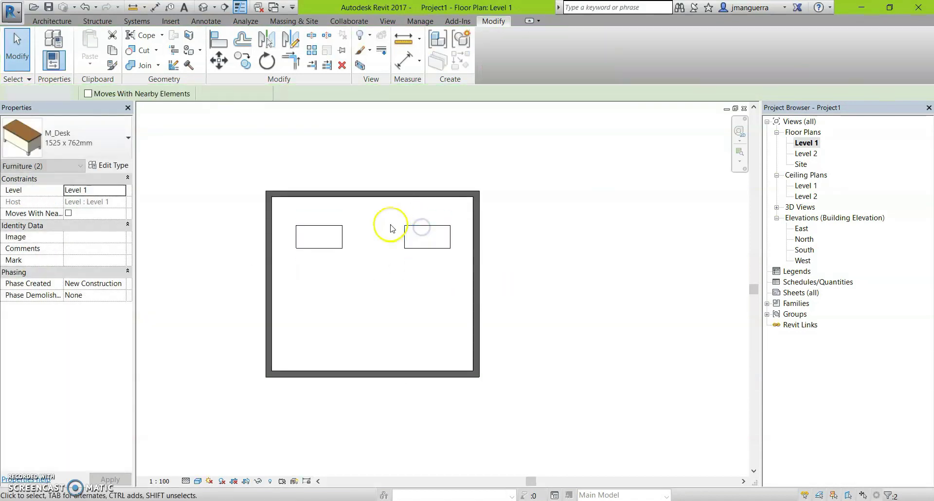
{"action": "left_click_drag", "start_coordinate": [217, 107], "coordinate": [572, 428]}
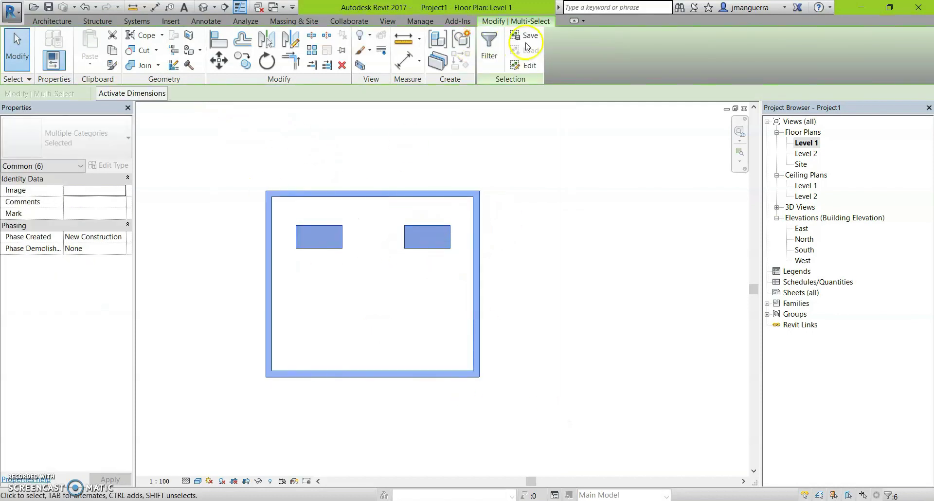
Step: Create assembly 'Walls 001' with naming category Walls and show it under Assemblies
{"action": "left_click", "coordinate": [435, 41]}
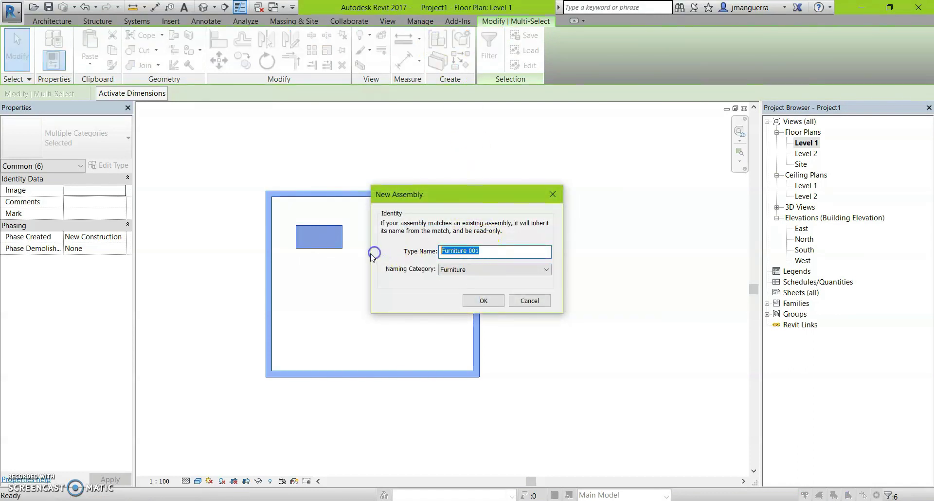
{"action": "type", "text": "ROOM-1"}
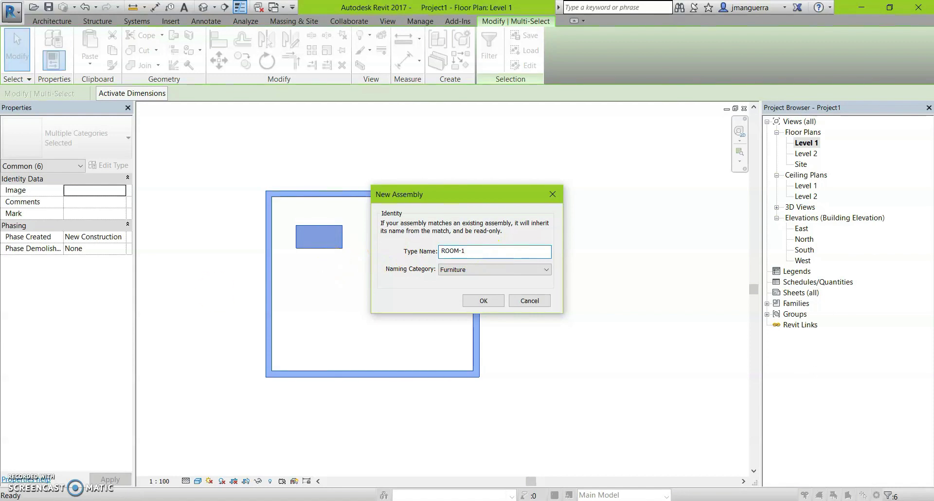
{"action": "left_click", "coordinate": [493, 270]}
{"action": "left_click_drag", "start_coordinate": [485, 271], "coordinate": [470, 288]}
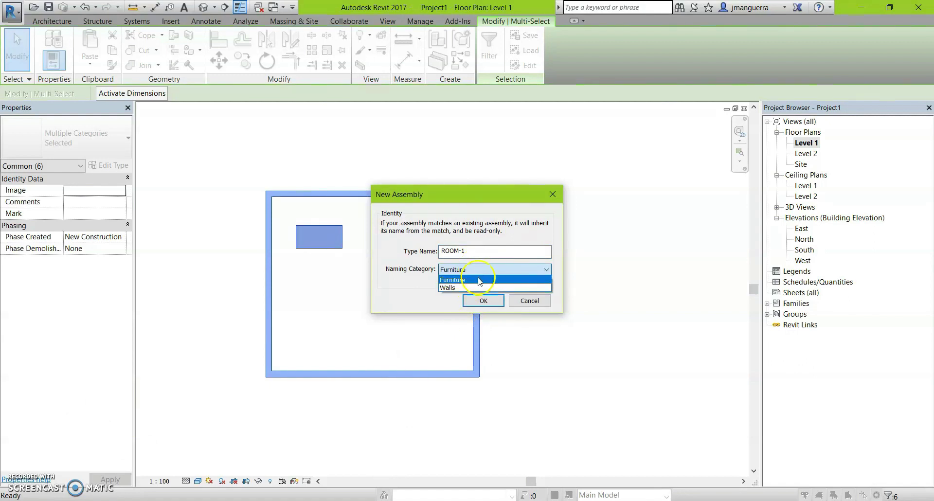
{"action": "left_click", "coordinate": [476, 287]}
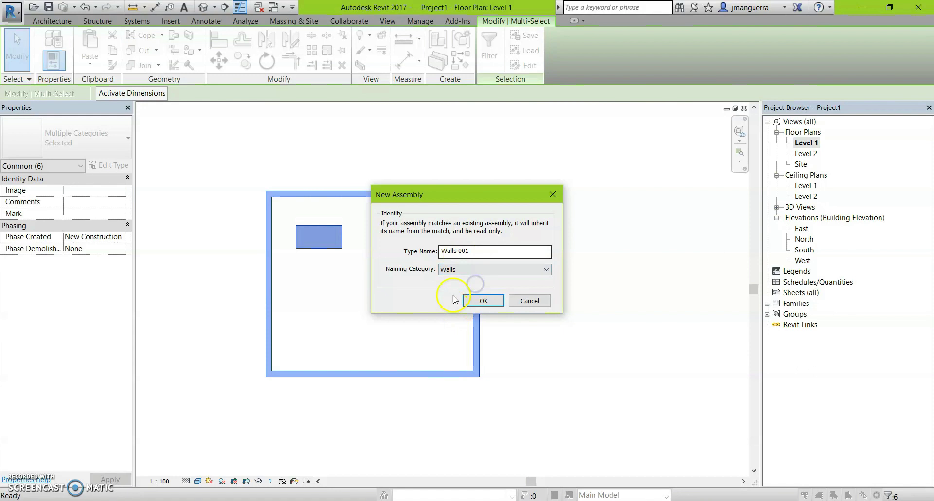
{"action": "left_click", "coordinate": [483, 301]}
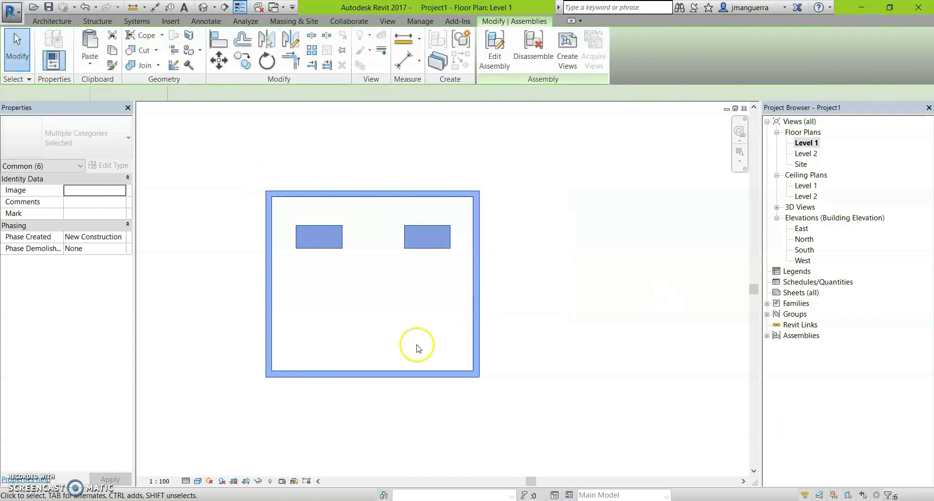
{"action": "left_click", "coordinate": [767, 335]}
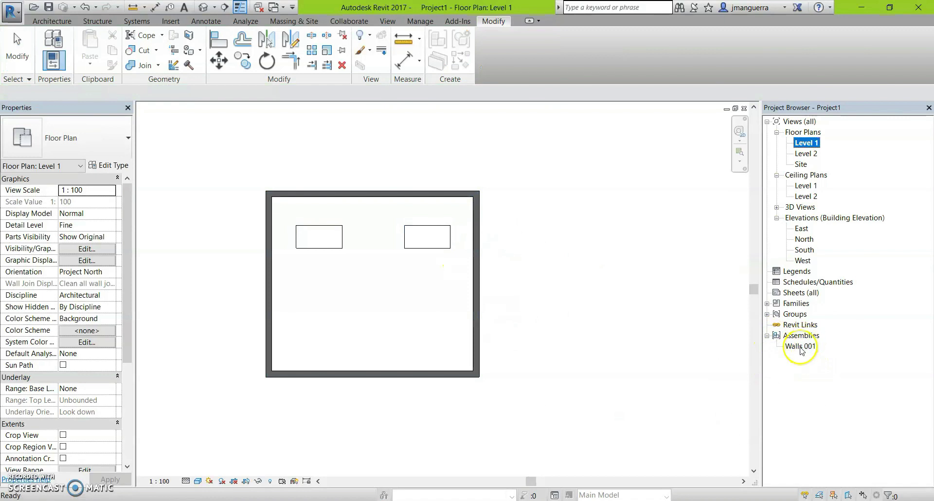
Step: Generate 1:20 views for Walls 001 without 3d Ortho, top/bottom elevations, Part List or Material Takeoff
{"action": "right_click", "coordinate": [800, 347]}
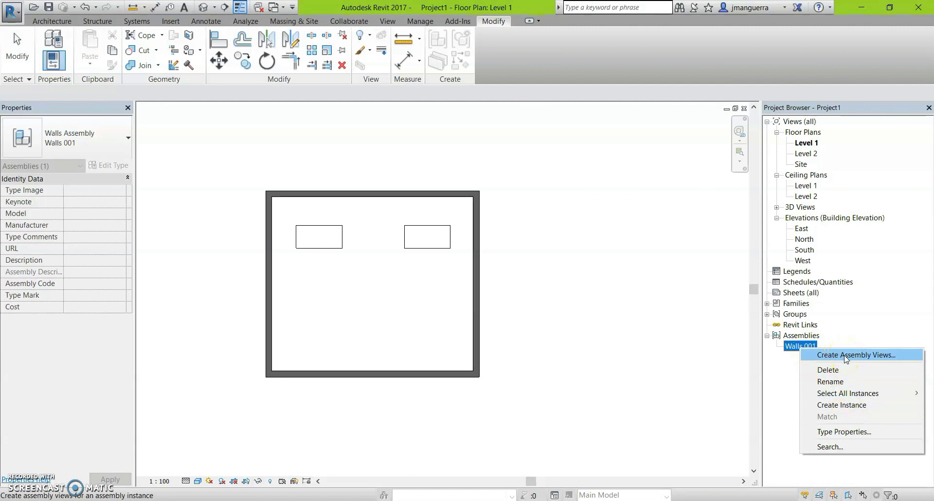
{"action": "left_click", "coordinate": [846, 355]}
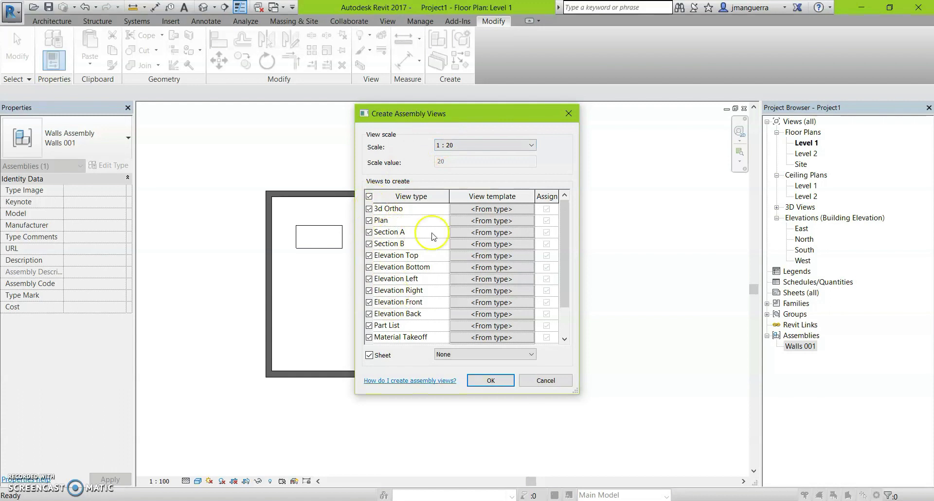
{"action": "left_click_drag", "start_coordinate": [563, 219], "coordinate": [562, 218]}
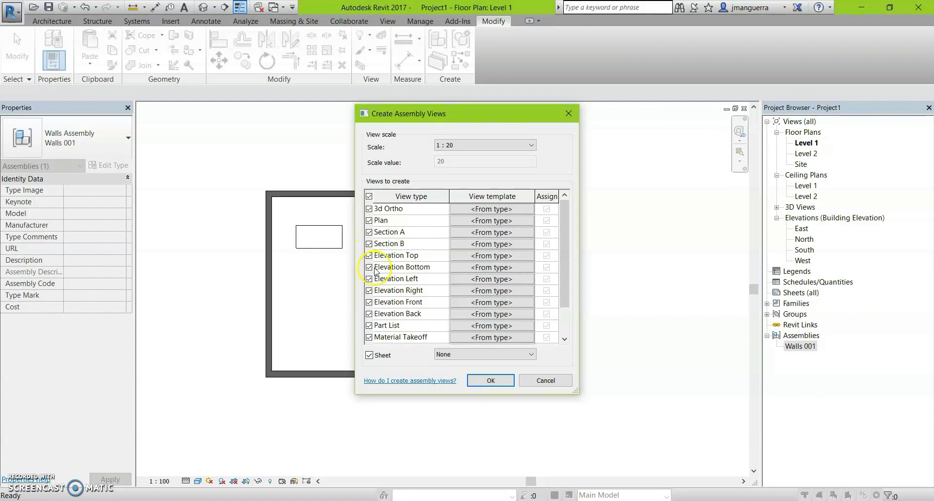
{"action": "left_click", "coordinate": [369, 255]}
{"action": "left_click", "coordinate": [369, 267]}
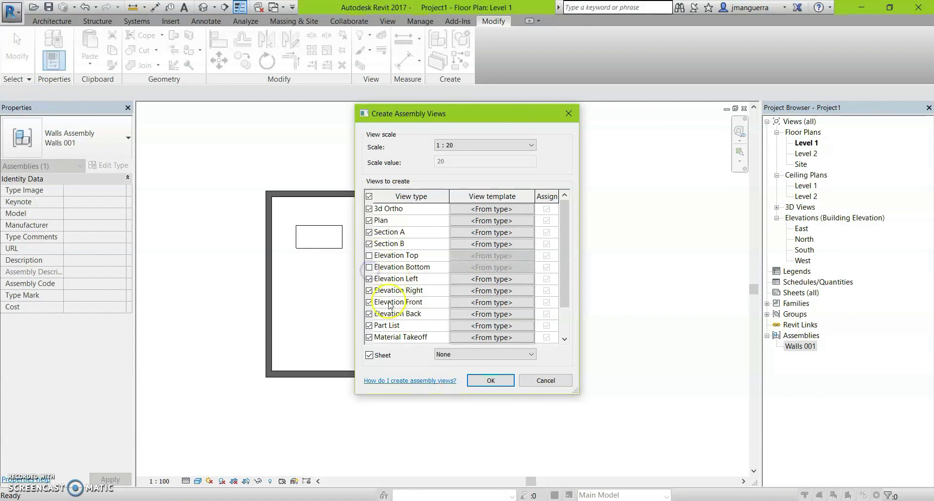
{"action": "left_click", "coordinate": [369, 326]}
{"action": "left_click", "coordinate": [369, 337]}
{"action": "scroll", "coordinate": [412, 332], "scroll_direction": "down", "scroll_amount": 1}
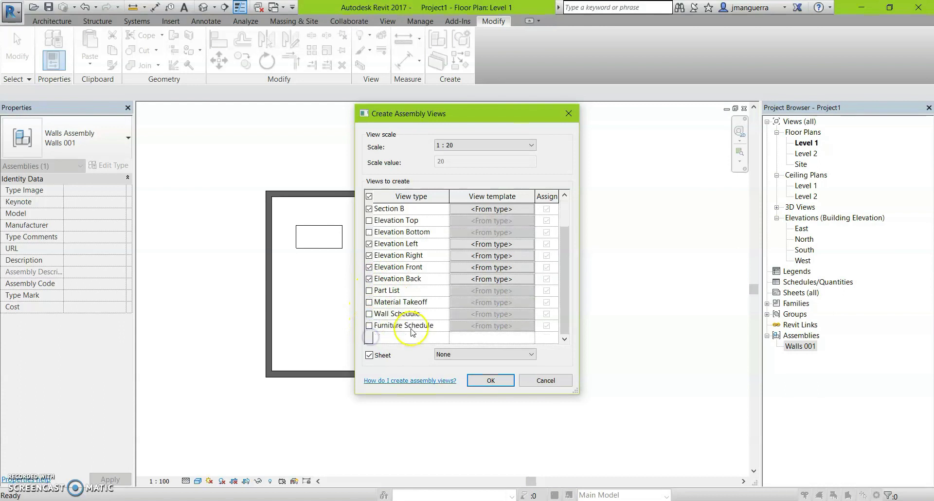
{"action": "scroll", "coordinate": [385, 250], "scroll_direction": "up", "scroll_amount": 1}
{"action": "left_click", "coordinate": [368, 208]}
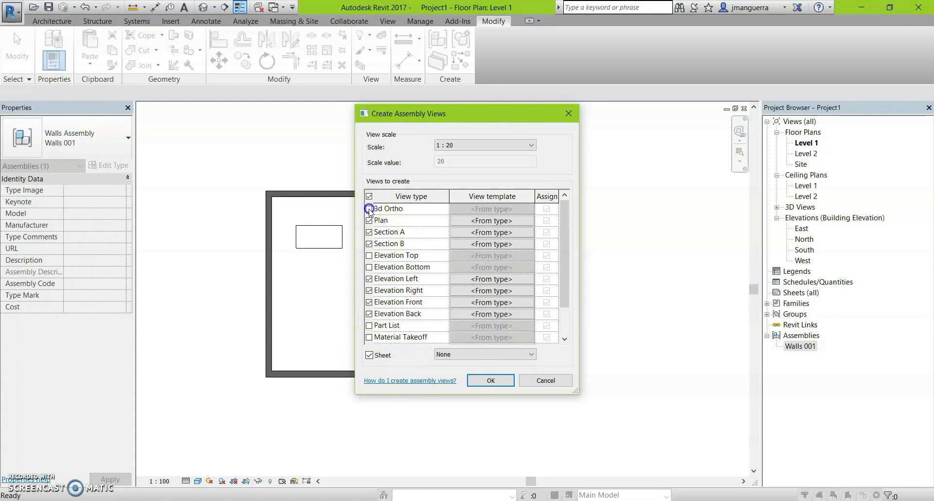
{"action": "scroll", "coordinate": [406, 243], "scroll_direction": "down", "scroll_amount": 1}
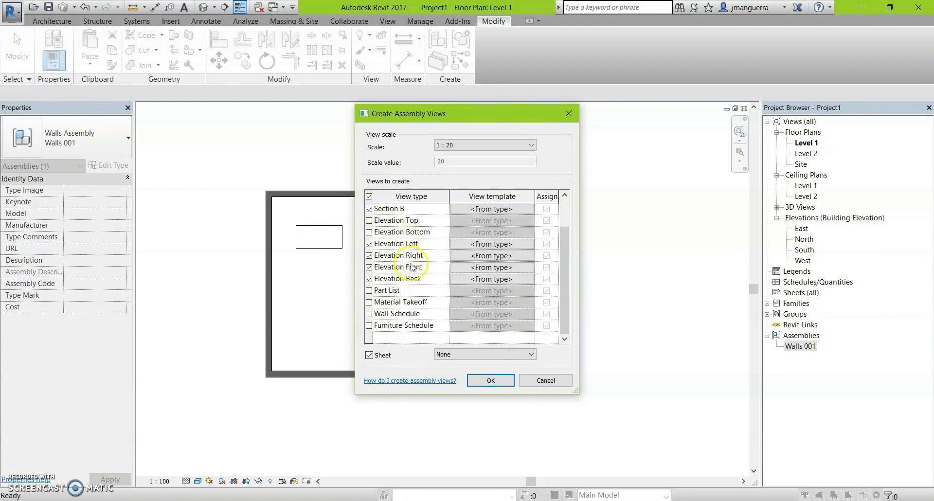
{"action": "left_click", "coordinate": [502, 381]}
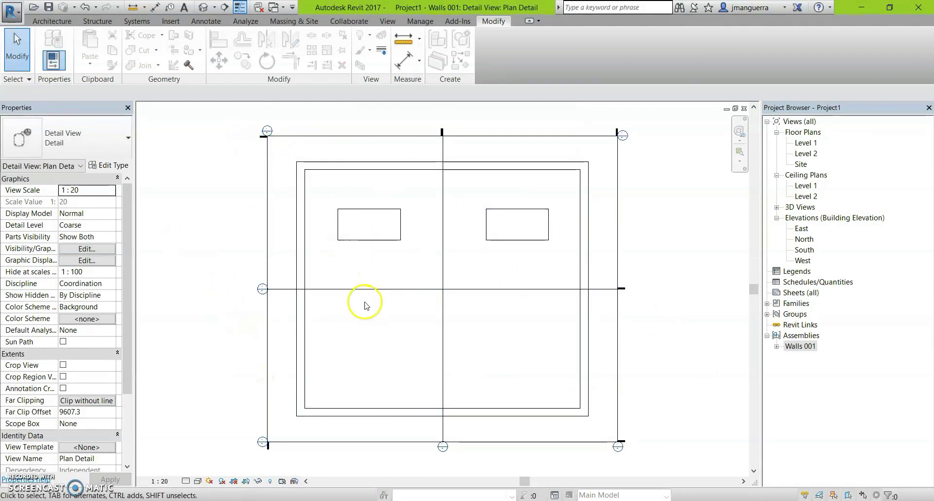
Step: List the Walls 001 generated views and inspect the plan detail drawing
{"action": "left_click", "coordinate": [782, 348]}
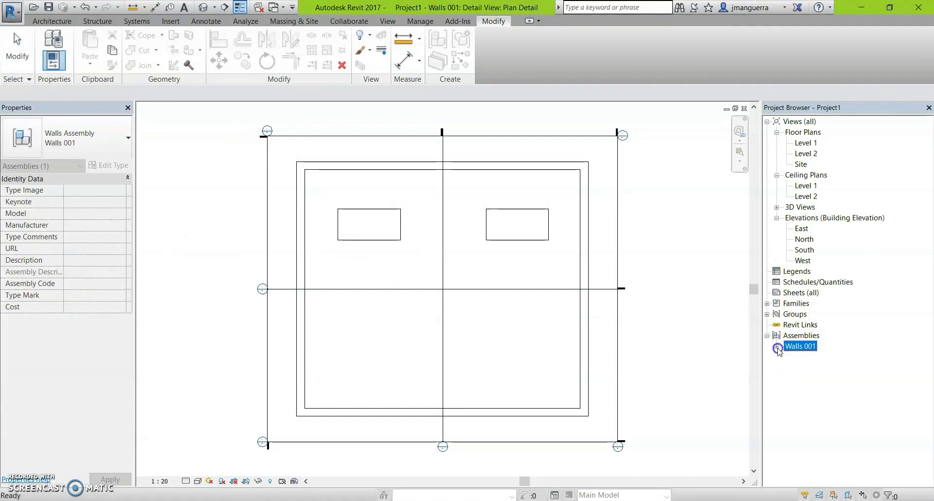
{"action": "left_click", "coordinate": [777, 348]}
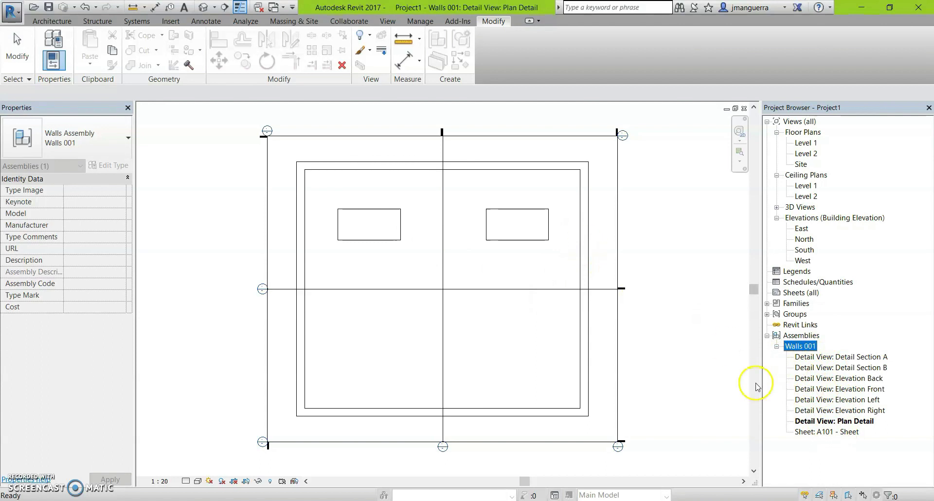
{"action": "left_click", "coordinate": [693, 352]}
{"action": "scroll", "coordinate": [636, 271], "scroll_direction": "down", "scroll_amount": 2}
{"action": "scroll", "coordinate": [613, 277], "scroll_direction": "down", "scroll_amount": 2}
{"action": "scroll", "coordinate": [648, 282], "scroll_direction": "up", "scroll_amount": 1}
{"action": "scroll", "coordinate": [661, 297], "scroll_direction": "down", "scroll_amount": 2}
{"action": "scroll", "coordinate": [467, 307], "scroll_direction": "down", "scroll_amount": 3}
{"action": "scroll", "coordinate": [492, 258], "scroll_direction": "up", "scroll_amount": 1}
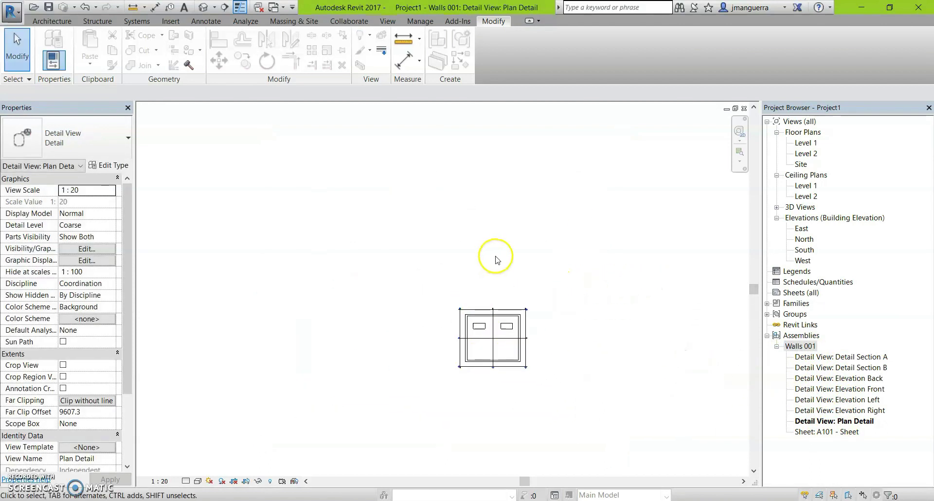
{"action": "scroll", "coordinate": [511, 341], "scroll_direction": "up", "scroll_amount": 2}
{"action": "scroll", "coordinate": [603, 341], "scroll_direction": "up", "scroll_amount": 1}
{"action": "scroll", "coordinate": [515, 292], "scroll_direction": "up", "scroll_amount": 2}
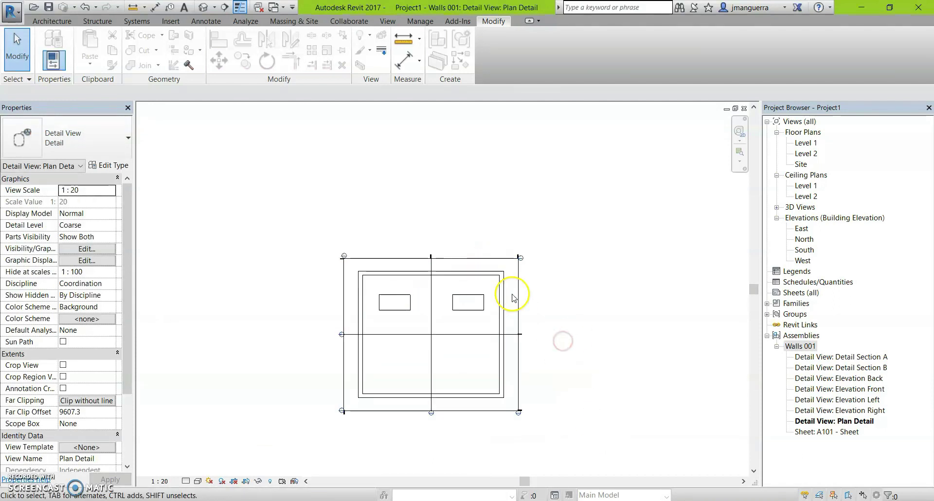
{"action": "scroll", "coordinate": [476, 315], "scroll_direction": "up", "scroll_amount": 1}
{"action": "middle_click_drag", "start_coordinate": [583, 317], "coordinate": [596, 302]}
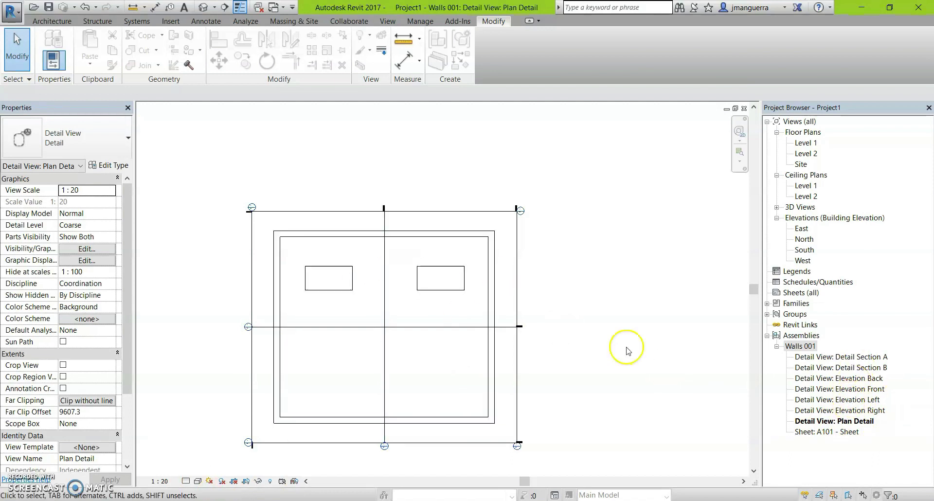
Step: Check the desks in Detail Section A, then close the detail views and return to Level 1
{"action": "double_click", "coordinate": [854, 357]}
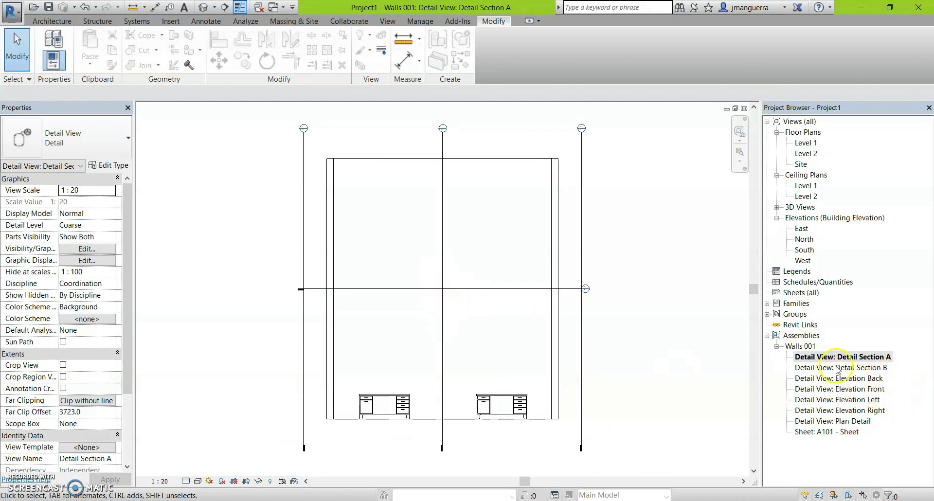
{"action": "left_click", "coordinate": [777, 347]}
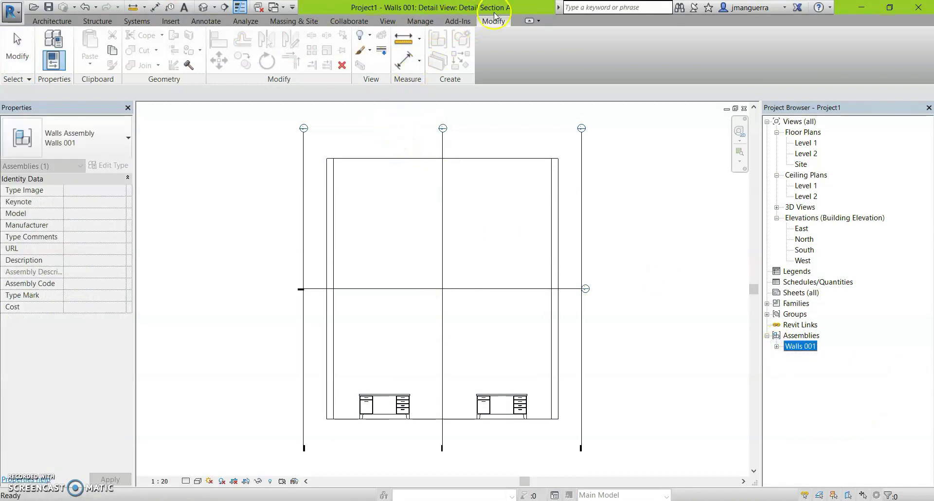
{"action": "left_click", "coordinate": [624, 167]}
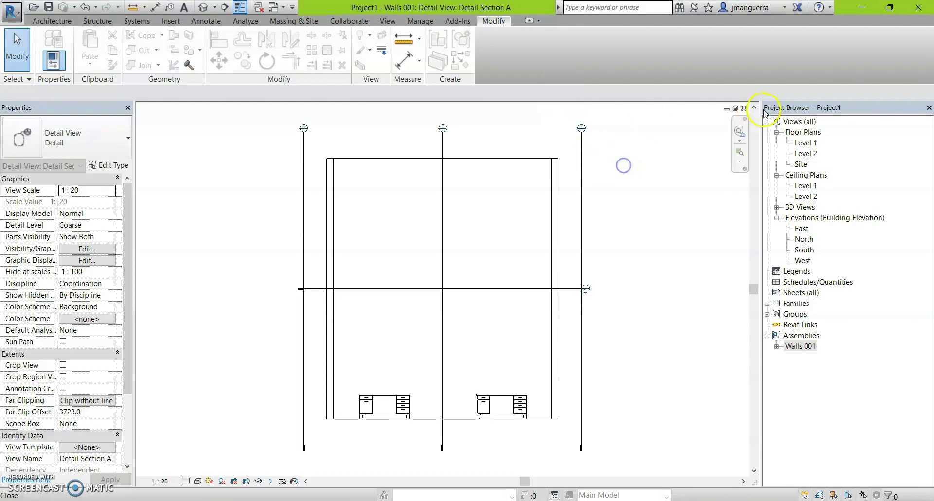
{"action": "left_click", "coordinate": [744, 108]}
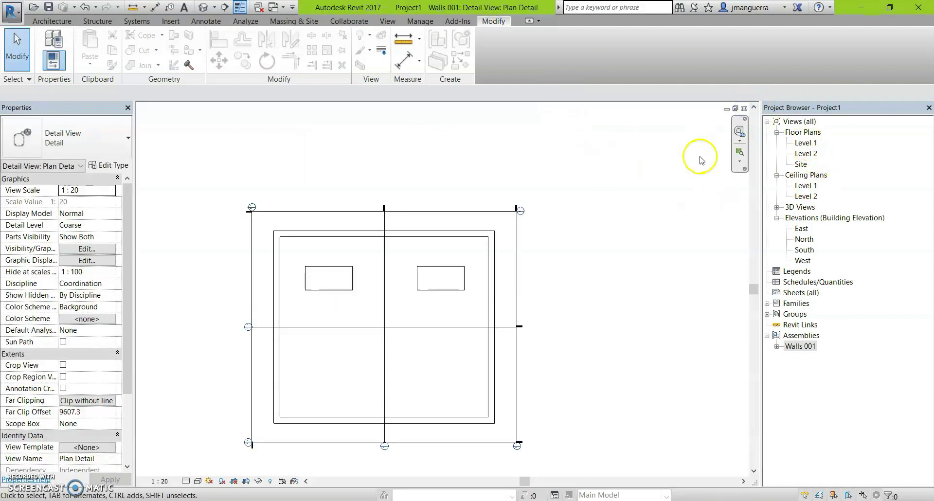
{"action": "left_click", "coordinate": [744, 108]}
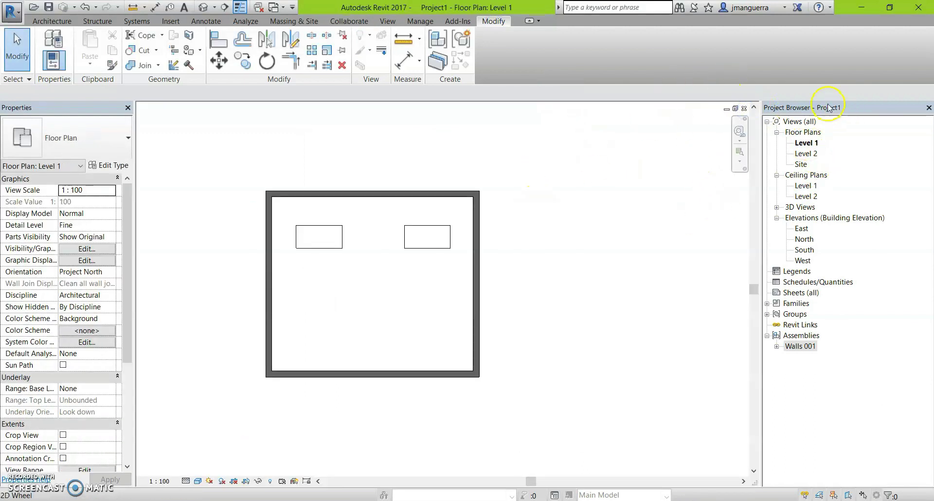
{"action": "scroll", "coordinate": [547, 286], "scroll_direction": "up", "scroll_amount": 5}
{"action": "scroll", "coordinate": [507, 260], "scroll_direction": "down", "scroll_amount": 3}
{"action": "scroll", "coordinate": [506, 260], "scroll_direction": "down", "scroll_amount": 3}
{"action": "scroll", "coordinate": [497, 229], "scroll_direction": "down", "scroll_amount": 2}
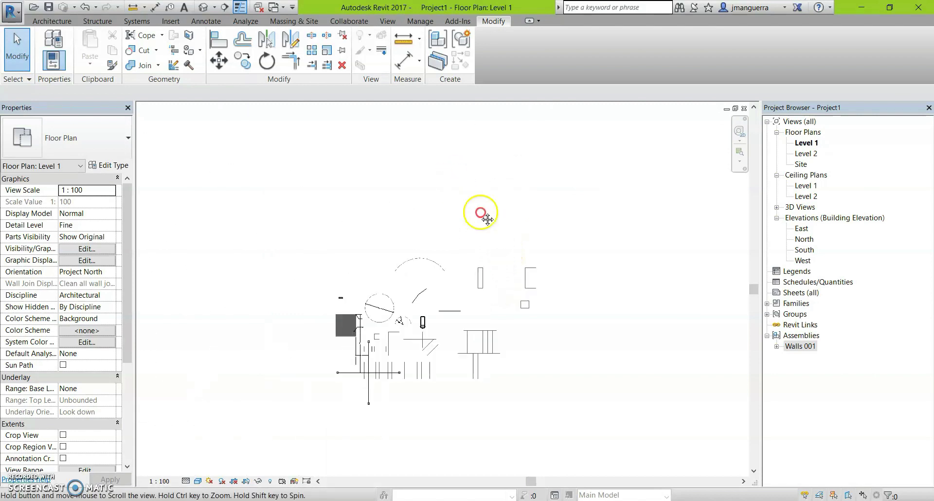
{"action": "scroll", "coordinate": [482, 261], "scroll_direction": "up", "scroll_amount": 1}
{"action": "middle_click_drag", "start_coordinate": [490, 288], "coordinate": [466, 212]}
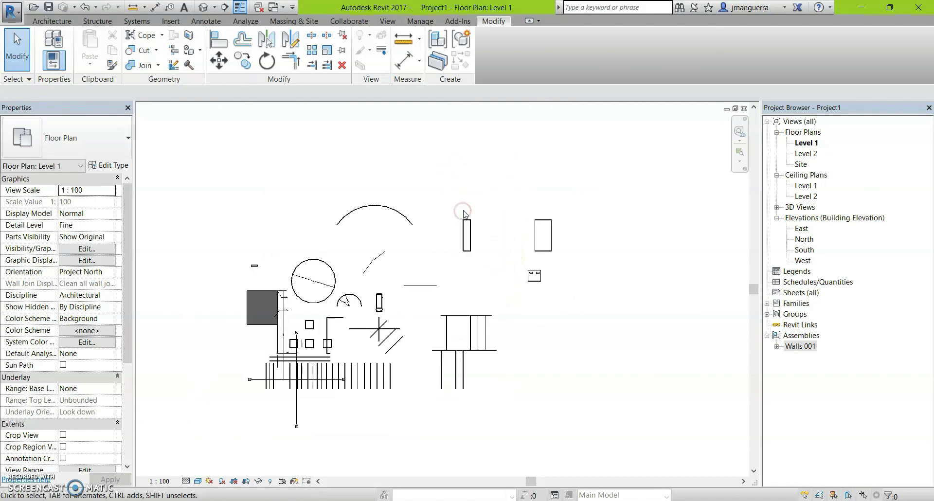